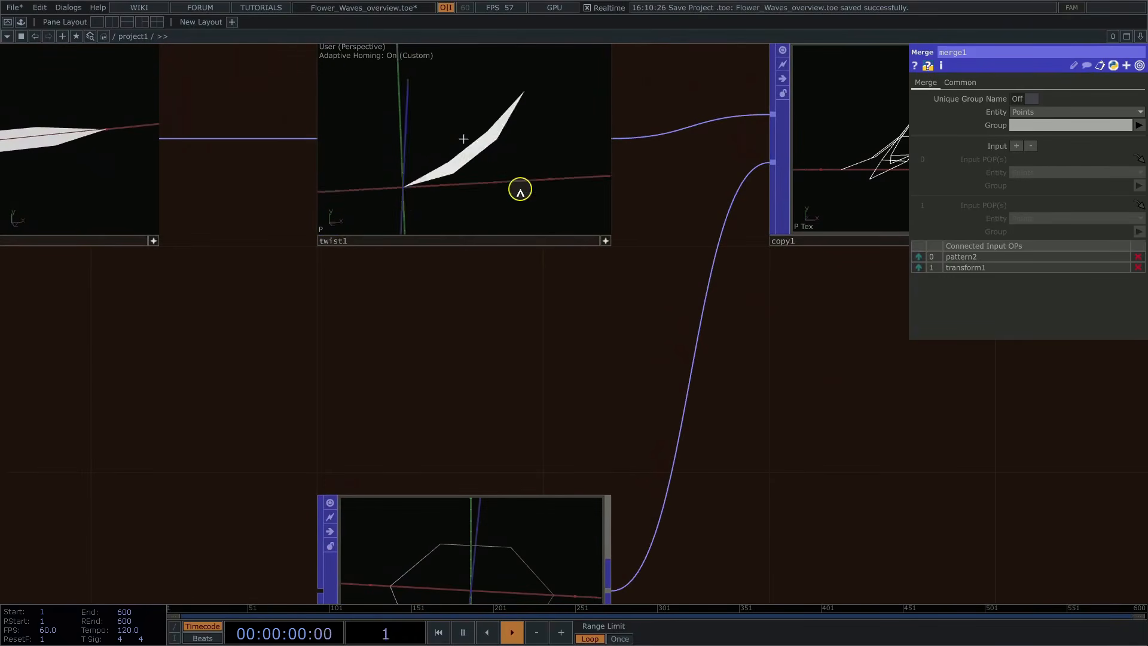
# Step: Inspect the parameters of circle1 and the template settings of copy1 in the flower modeling network
pyautogui.moveTo(582, 310); pyautogui.dragTo(562, 225)
pyautogui.click(475, 462)
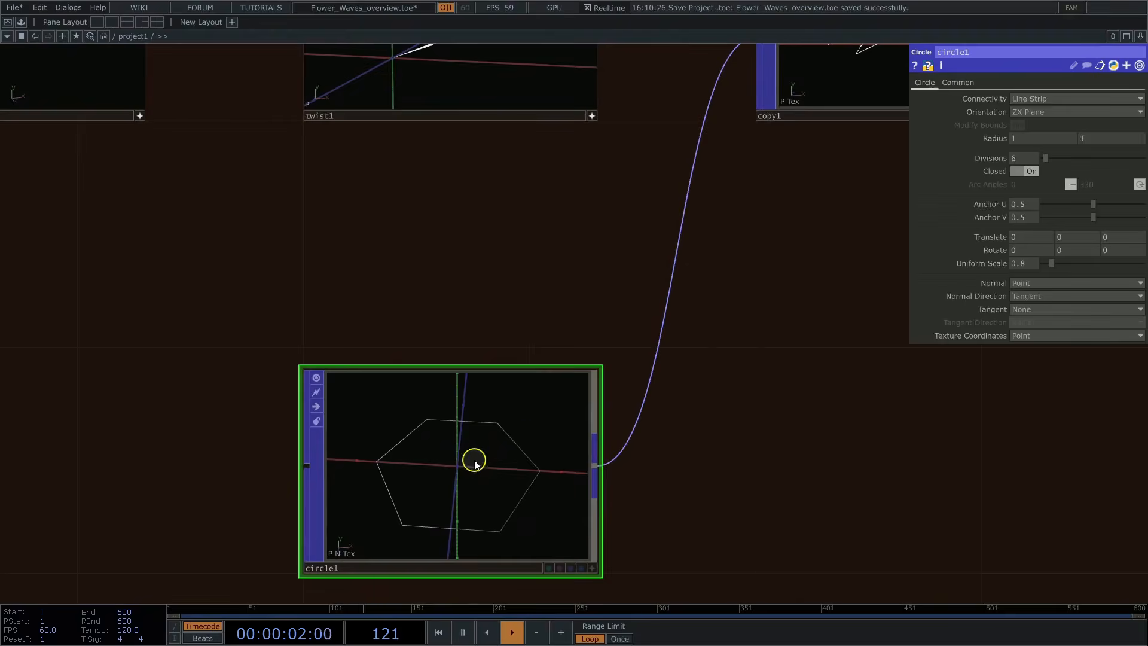
pyautogui.moveTo(772, 274); pyautogui.dragTo(468, 461)
pyautogui.click(576, 254)
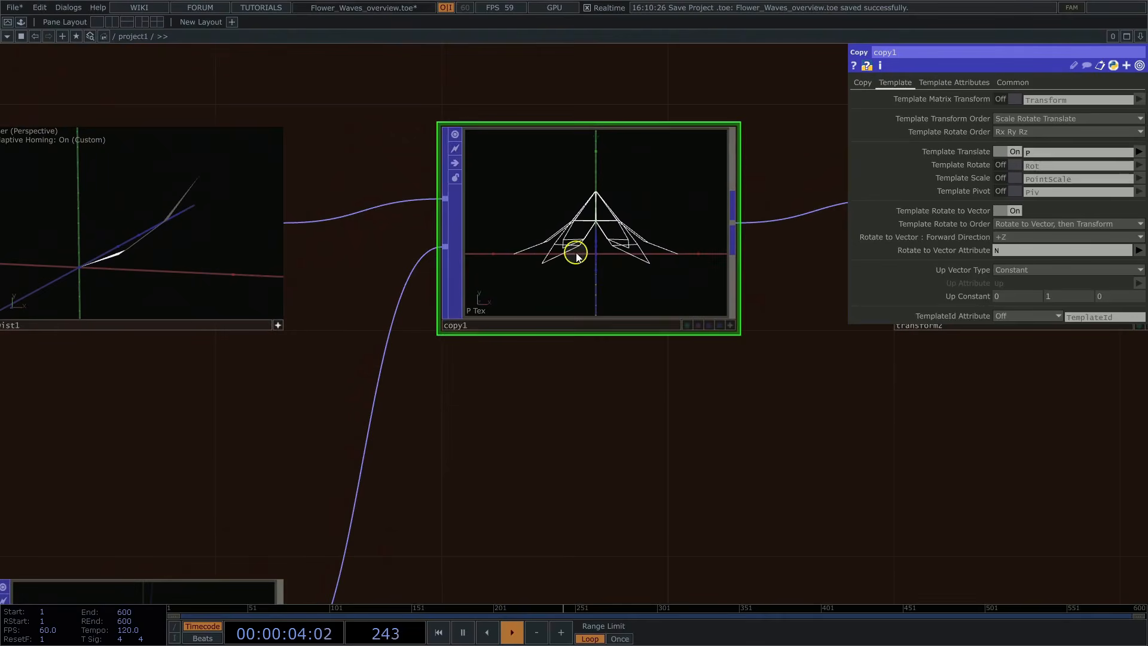
# Step: Inspect transform2's parameters and examine the flower in the interactive viewers of transform2 and normal1
pyautogui.moveTo(947, 408); pyautogui.dragTo(454, 402)
pyautogui.click(561, 289)
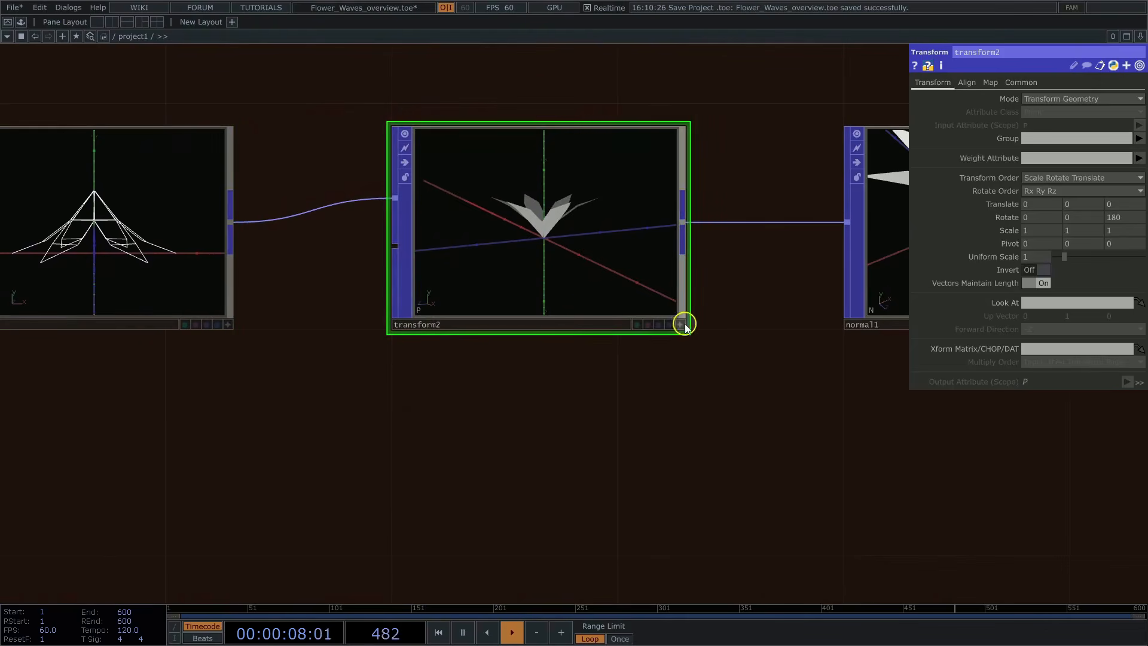
pyautogui.click(681, 324)
pyautogui.moveTo(664, 345); pyautogui.dragTo(359, 476)
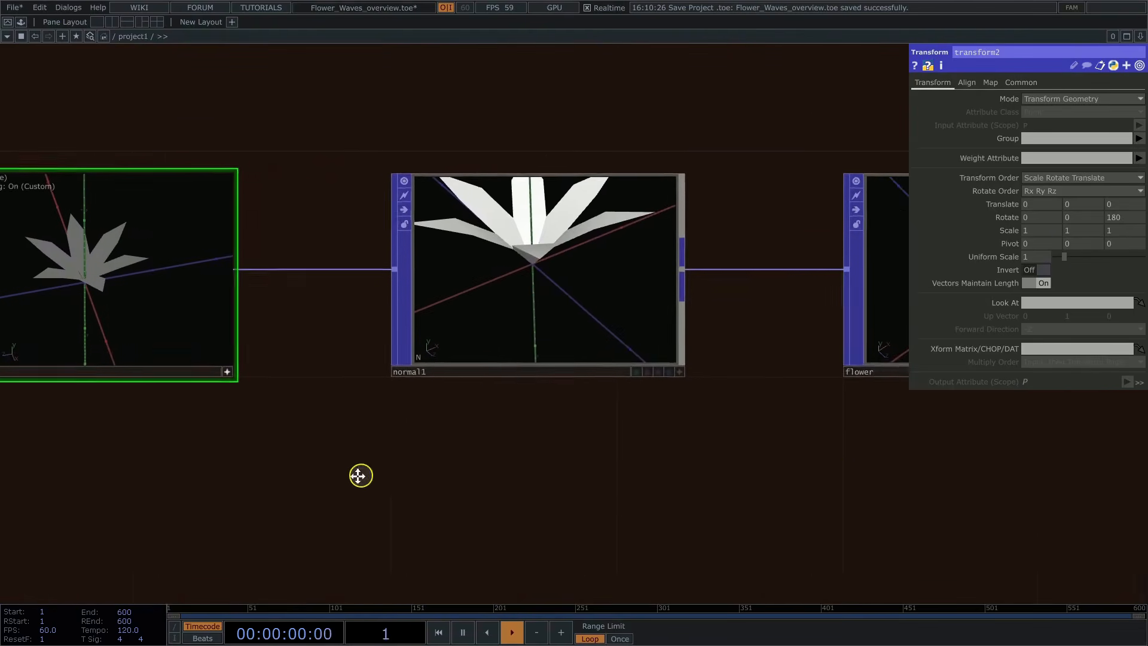
pyautogui.click(629, 375)
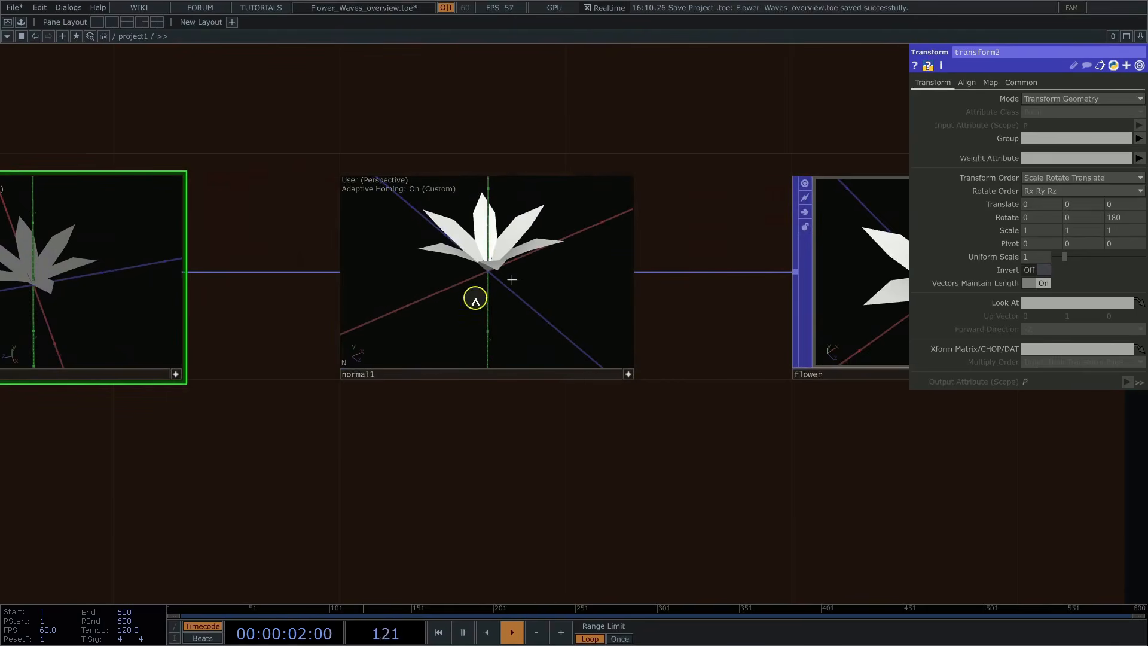
# Step: Go to the Grass section and review line1's divisions, curve1's lookup settings, and group1's attribute condition and group name
pyautogui.scroll(-5, 438, 478)
pyautogui.moveTo(589, 180); pyautogui.dragTo(549, 445)
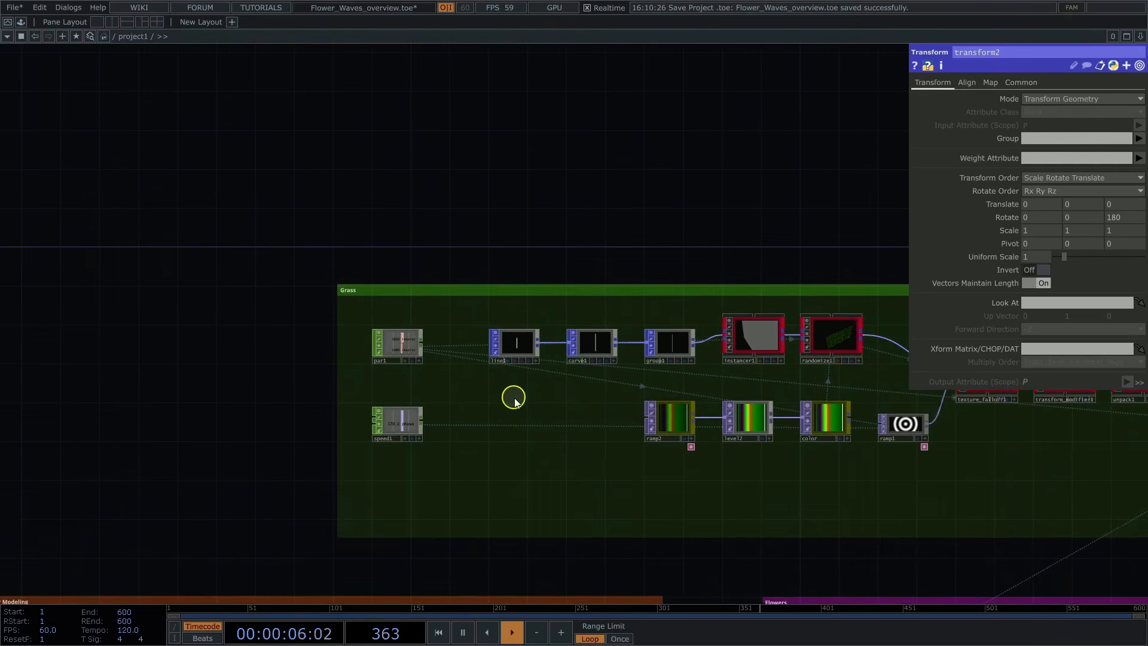
pyautogui.scroll(4, 514, 401)
pyautogui.click(511, 271)
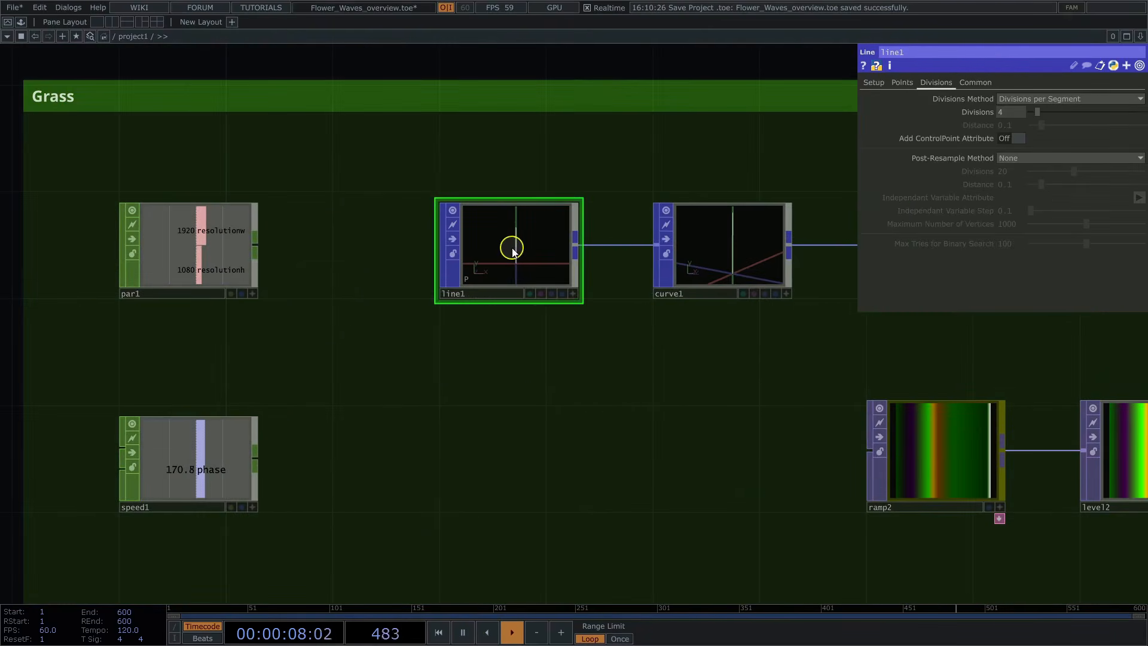
pyautogui.moveTo(714, 377); pyautogui.dragTo(398, 321)
pyautogui.click(407, 323)
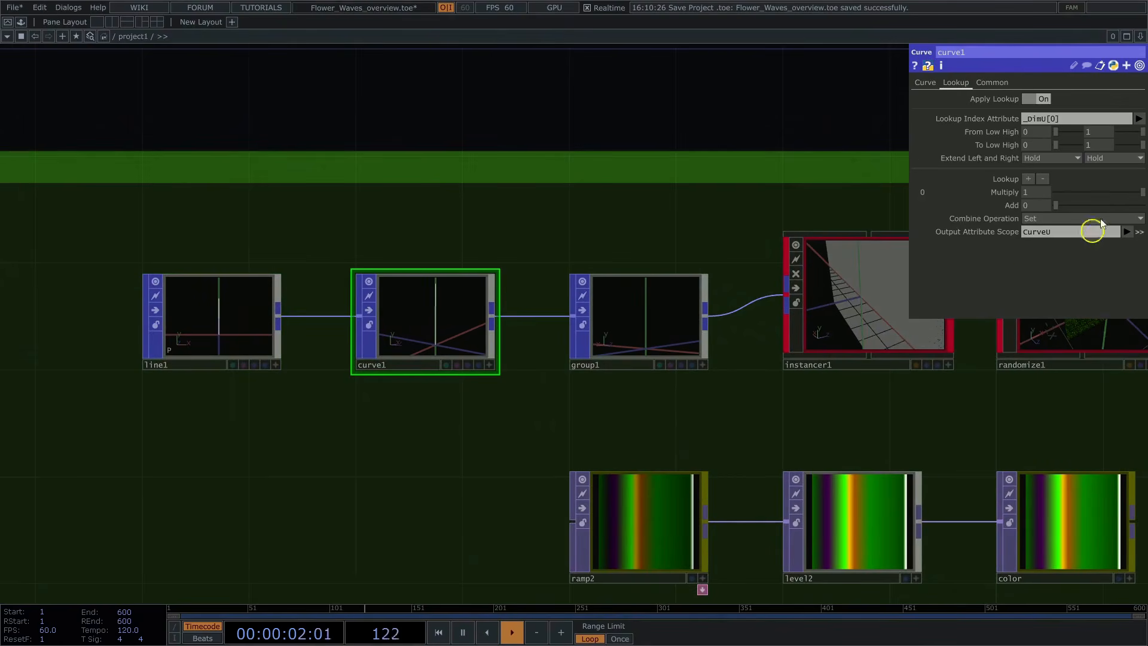
pyautogui.click(621, 326)
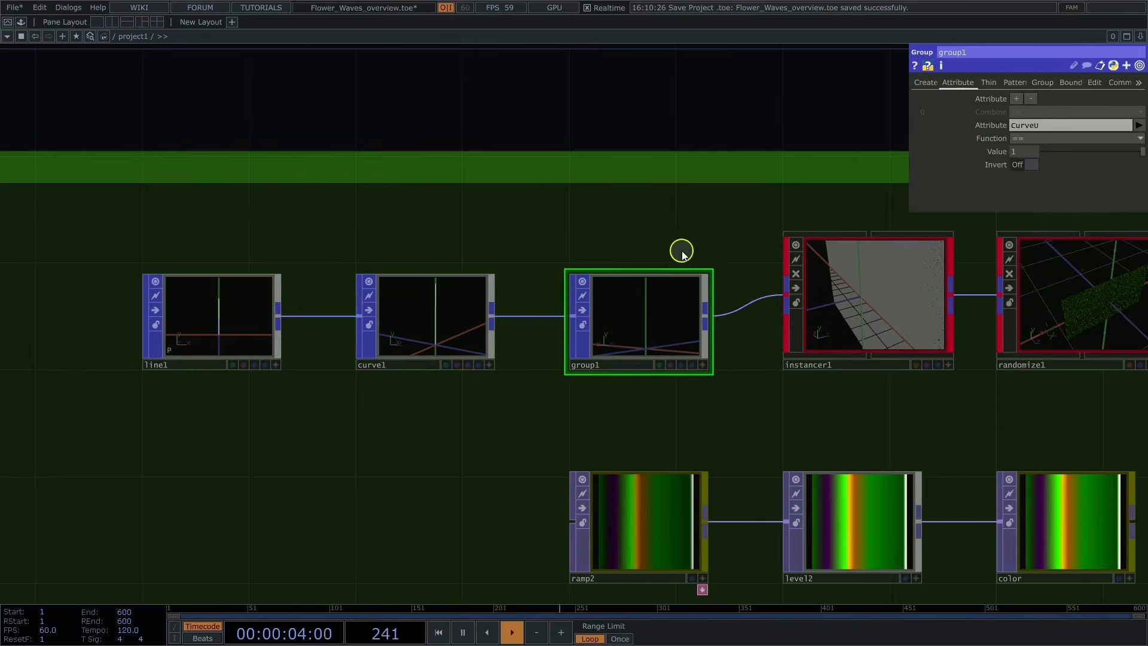
pyautogui.hscroll(5, 598, 239)
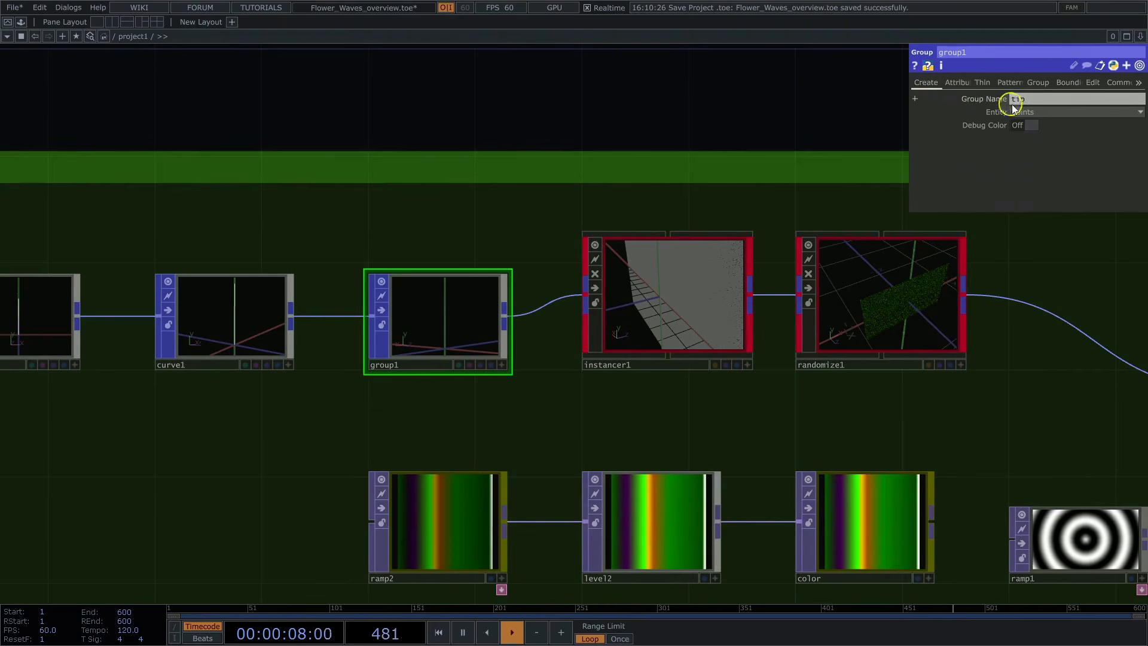
# Step: Open the grid distribution settings of instancer1 for review
pyautogui.click(679, 310)
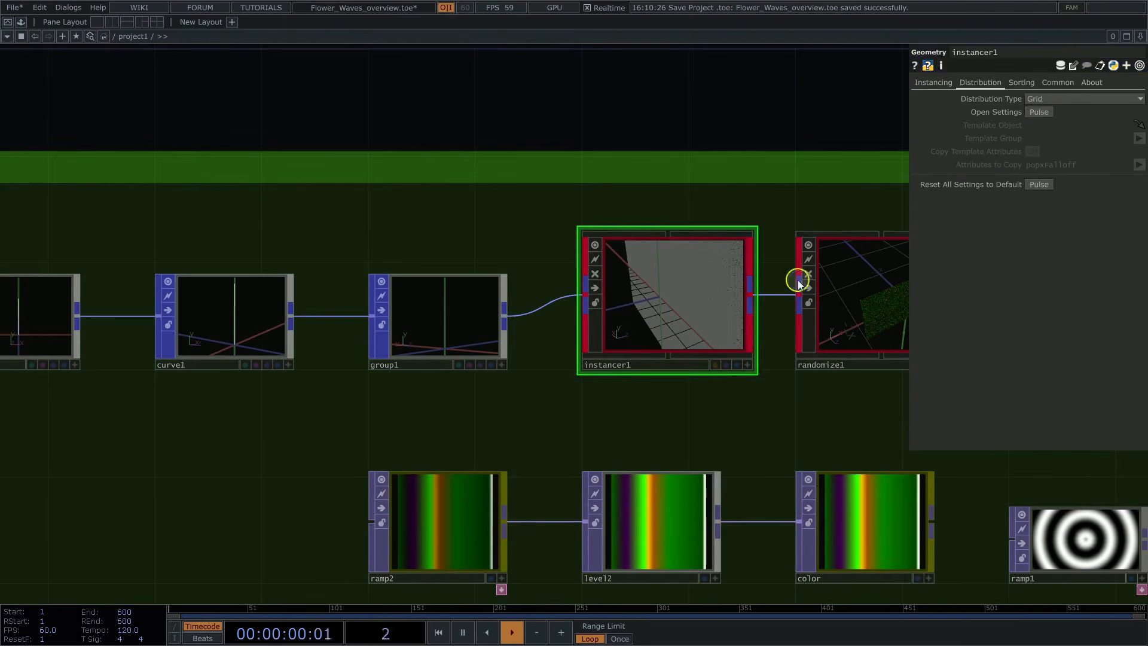
pyautogui.click(1040, 112)
pyautogui.moveTo(1007, 20); pyautogui.dragTo(526, 85)
pyautogui.click(981, 115)
# Step: Review randomize1's scale and color settings and examine the grass blades up close in its interactive viewer
pyautogui.click(625, 257)
pyautogui.moveTo(798, 267); pyautogui.dragTo(812, 190)
pyautogui.click(1011, 83)
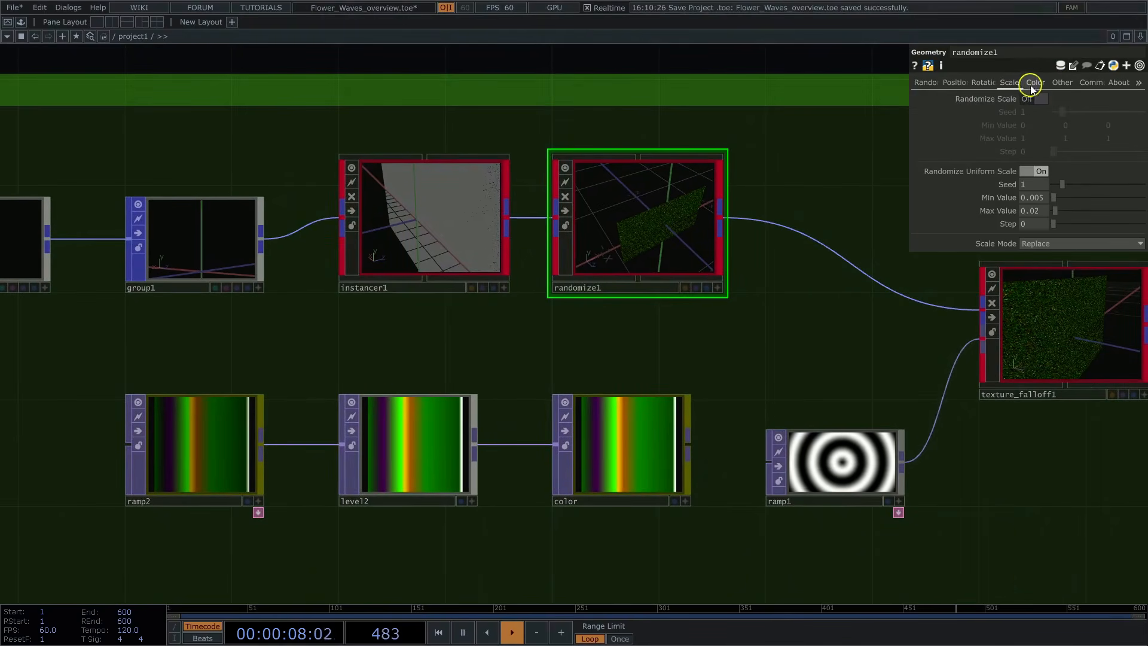
pyautogui.click(1035, 82)
pyautogui.scroll(5, 777, 355)
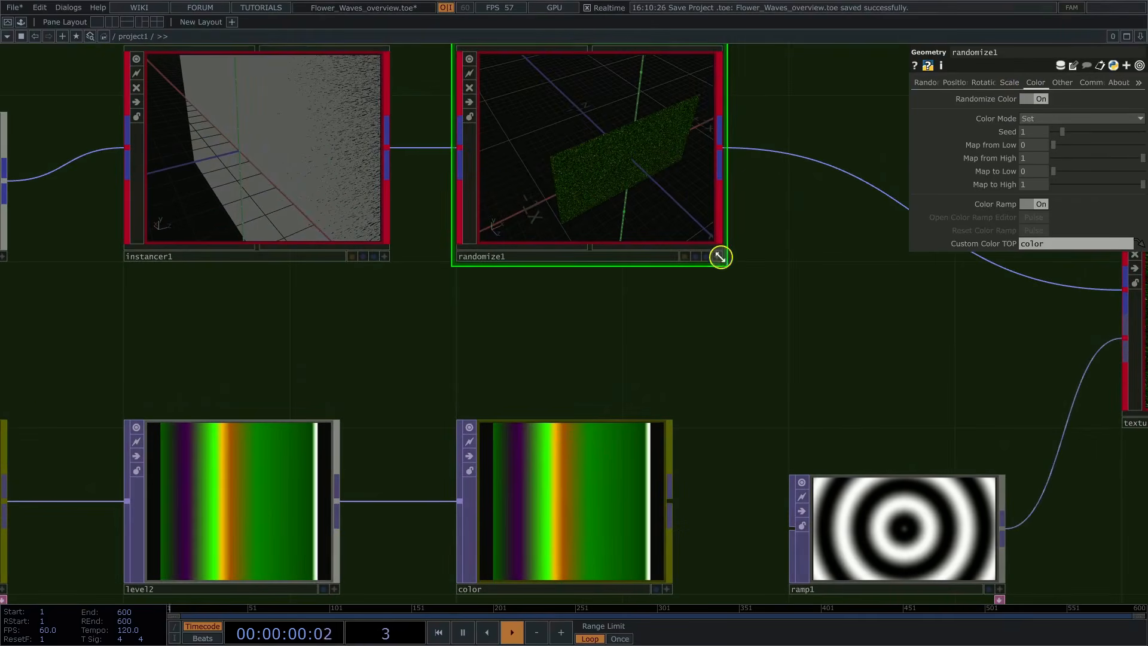
pyautogui.click(718, 256)
pyautogui.scroll(10, 666, 199)
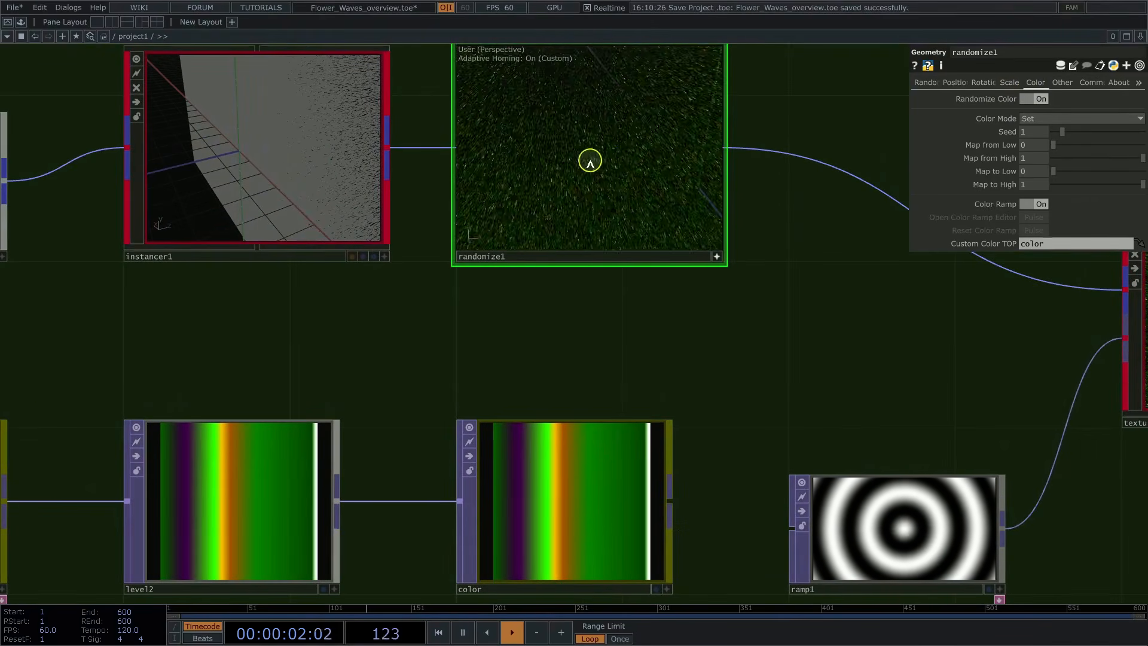
pyautogui.moveTo(590, 160); pyautogui.dragTo(687, 198)
# Step: Preview texture_falloff1's falloff with the Heatmap ramp in its viewer, and switch the preview back off
pyautogui.moveTo(776, 318); pyautogui.dragTo(604, 356, button='middle')
pyautogui.moveTo(921, 402); pyautogui.dragTo(731, 420)
pyautogui.click(778, 322)
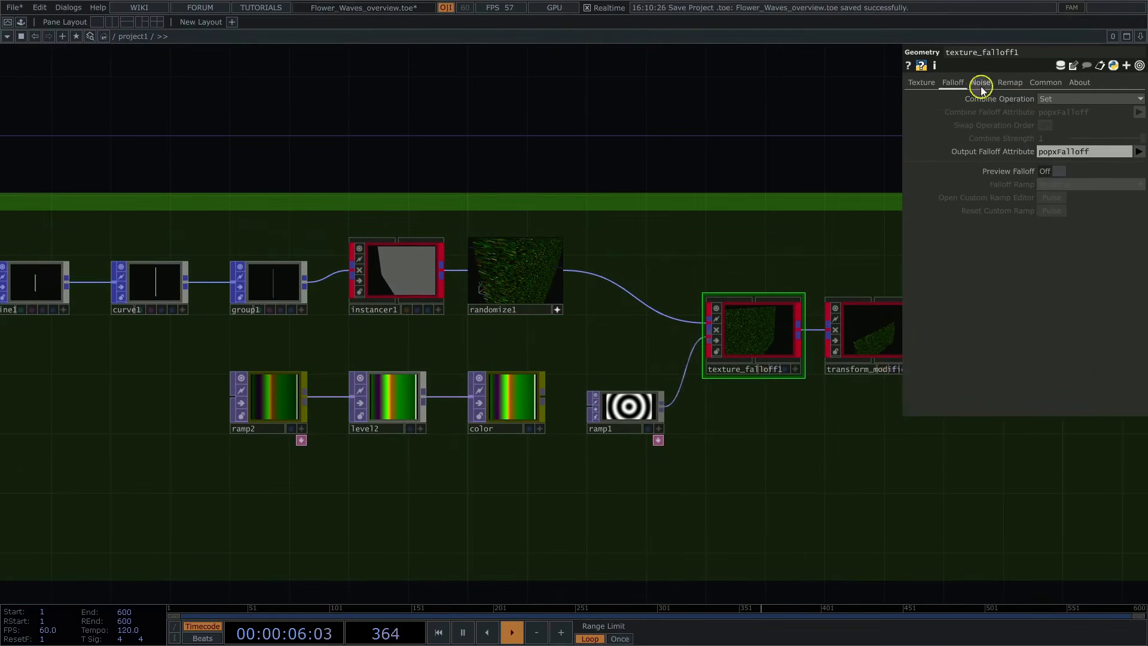
pyautogui.moveTo(785, 417); pyautogui.dragTo(833, 333, button='middle')
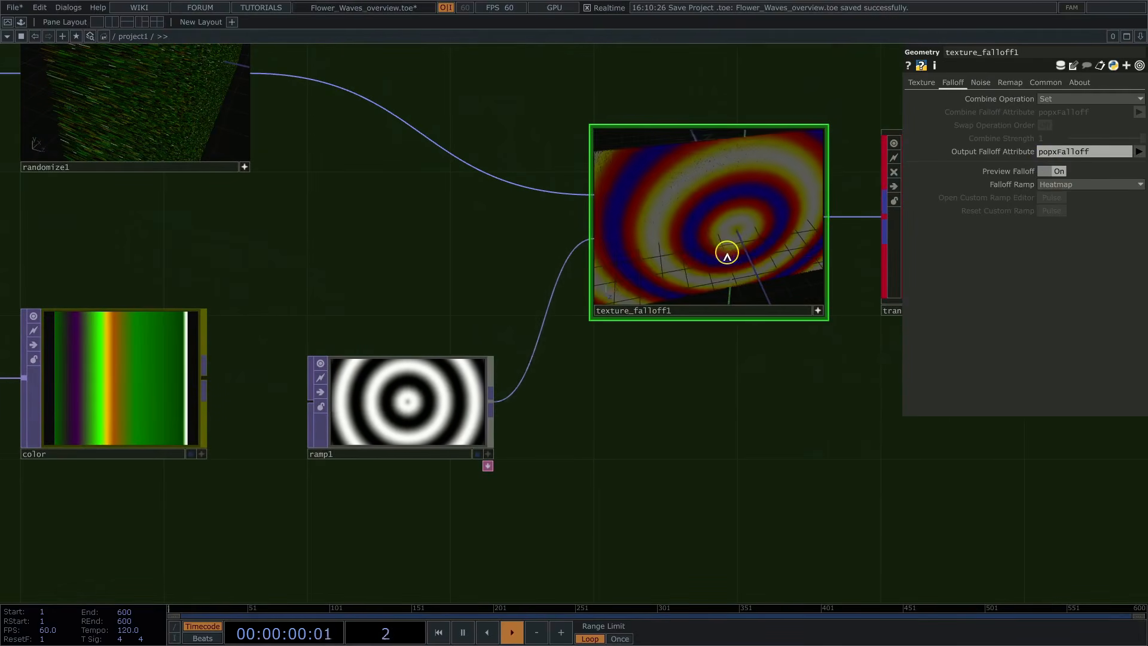
pyautogui.click(1051, 171)
# Step: Review transform_modifier1's transform and falloff settings and unpack1's parameters
pyautogui.moveTo(741, 411); pyautogui.dragTo(364, 454)
pyautogui.click(724, 336)
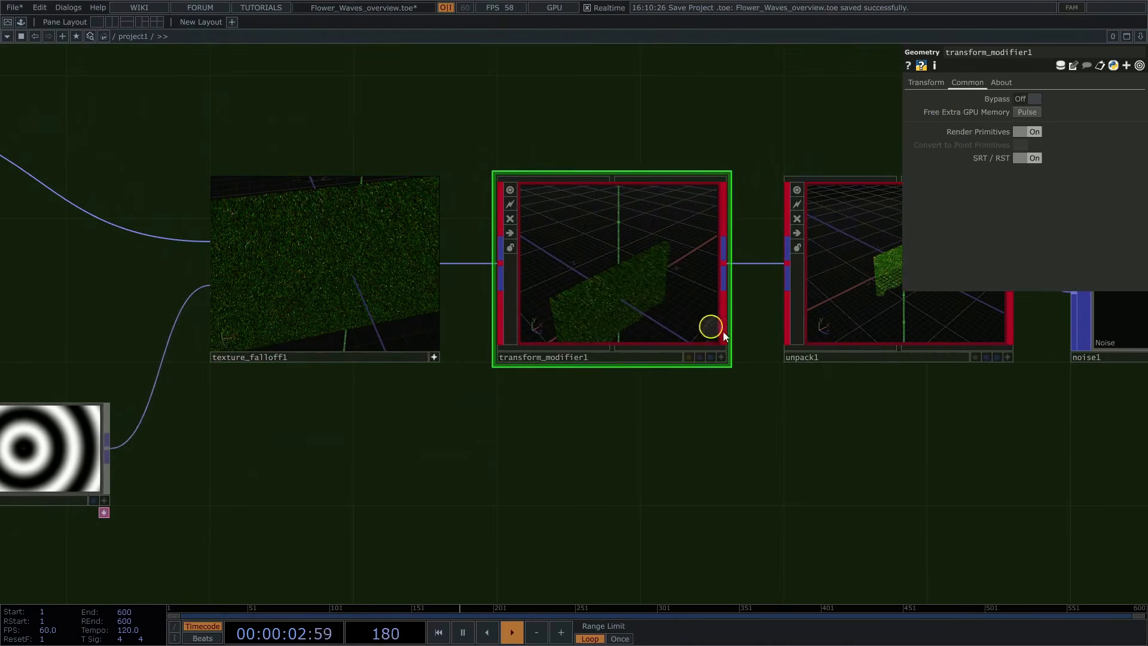
pyautogui.click(929, 86)
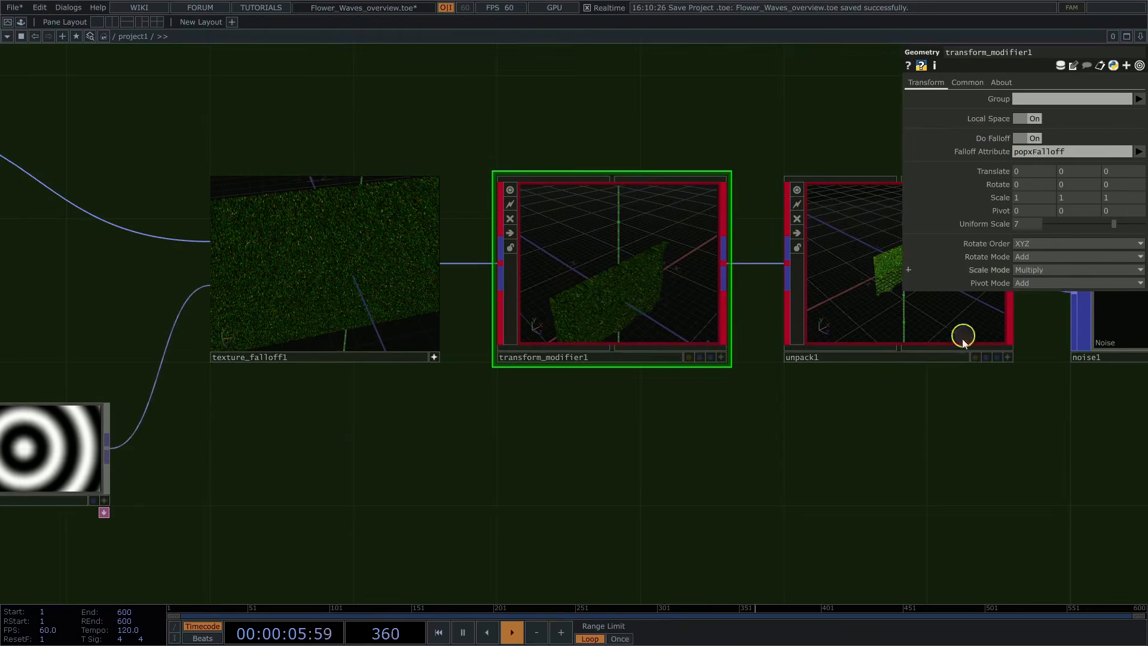
pyautogui.moveTo(961, 430); pyautogui.dragTo(589, 452)
pyautogui.click(529, 317)
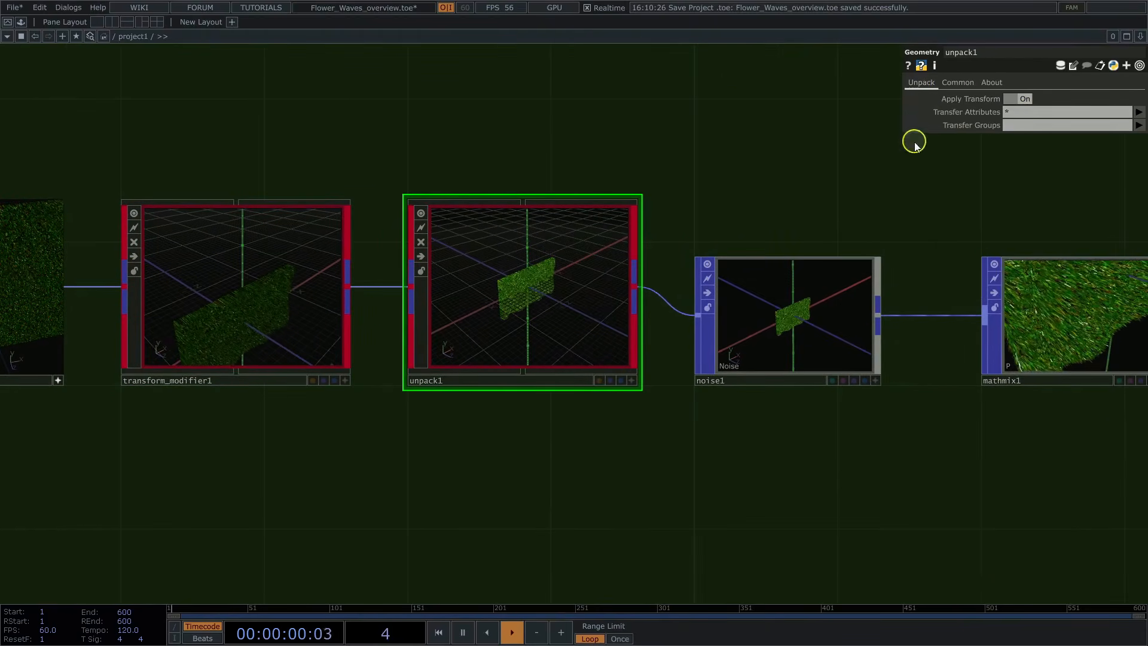
# Step: Review noise1's noise parameters and its output attribute settings
pyautogui.scroll(5, 841, 446)
pyautogui.click(784, 149)
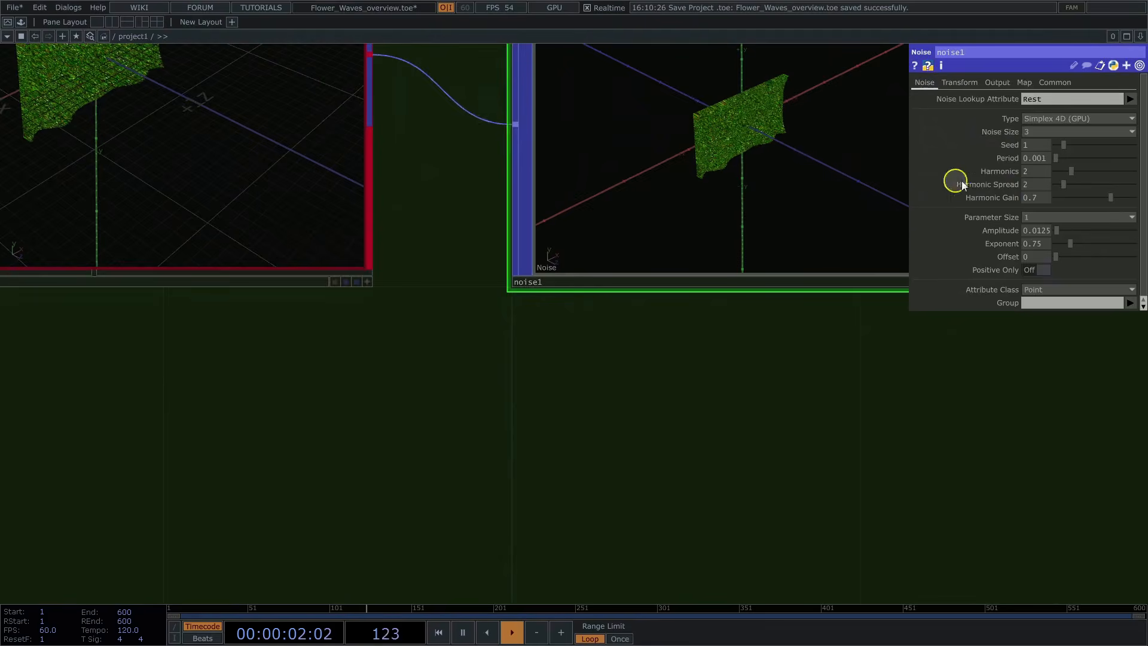
pyautogui.moveTo(816, 384); pyautogui.dragTo(694, 493)
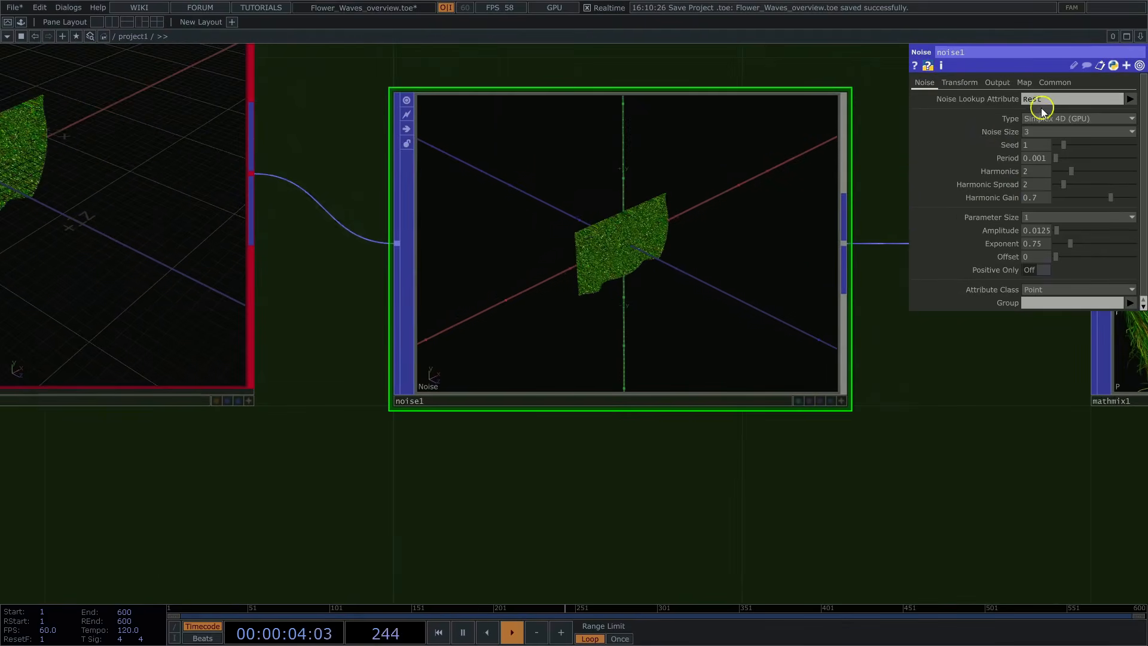
pyautogui.click(999, 84)
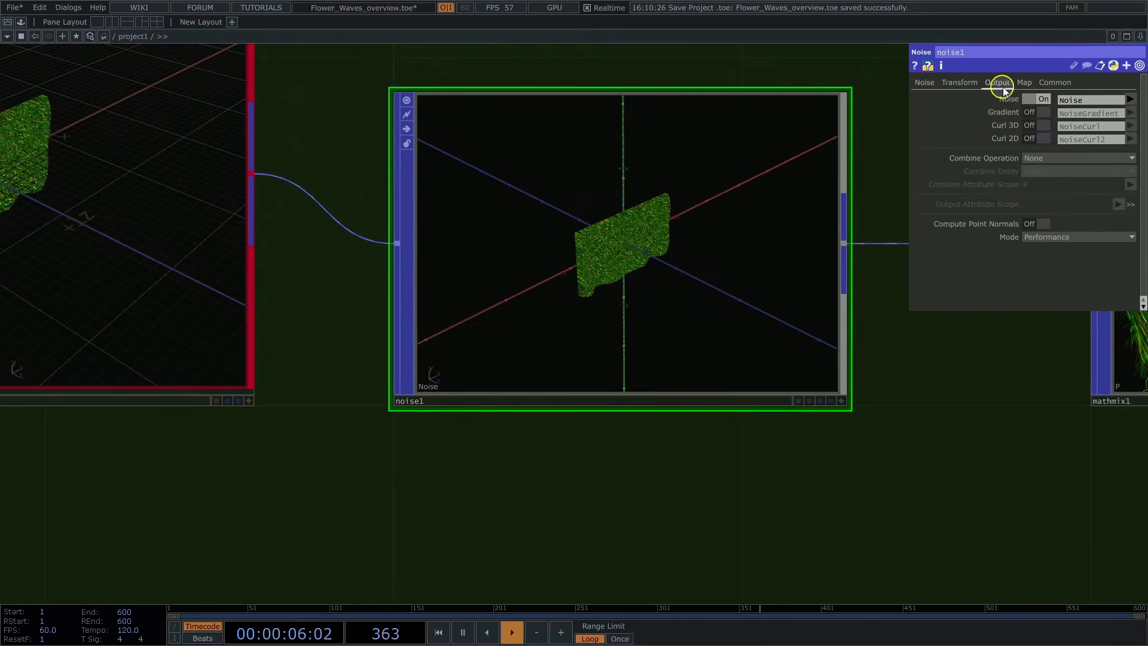
# Step: Review mathmix1's combine operation and inspect the displaced grass in its interactive viewer
pyautogui.moveTo(930, 396); pyautogui.dragTo(410, 401)
pyautogui.click(689, 319)
pyautogui.moveTo(788, 452); pyautogui.dragTo(620, 465)
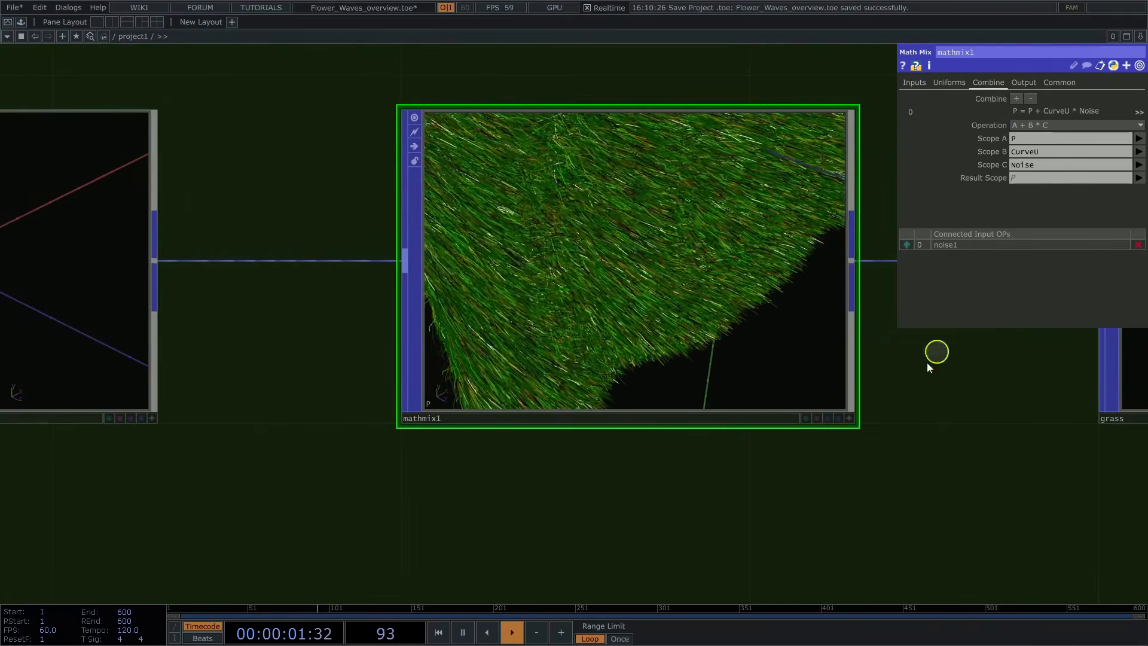
pyautogui.click(849, 418)
pyautogui.moveTo(766, 336); pyautogui.dragTo(659, 282)
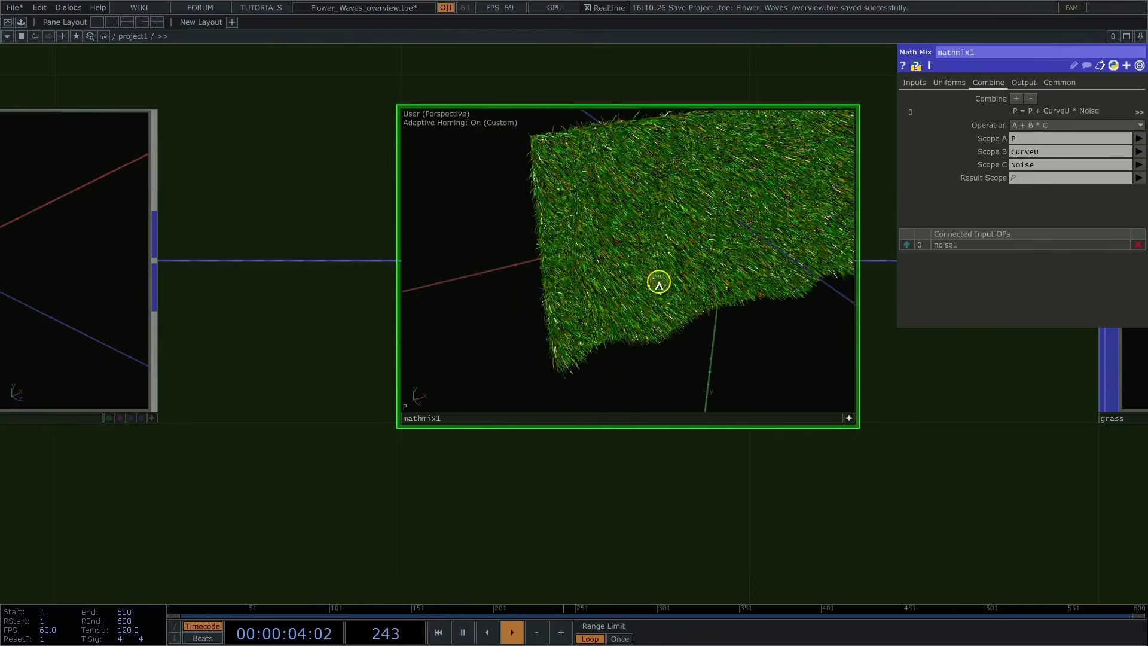
# Step: Go to the Grass Tip section and review the parameters of select1 and convert1
pyautogui.moveTo(759, 470); pyautogui.dragTo(495, 506, button='middle')
pyautogui.moveTo(548, 473); pyautogui.dragTo(714, 96)
pyautogui.moveTo(248, 409); pyautogui.dragTo(457, 311)
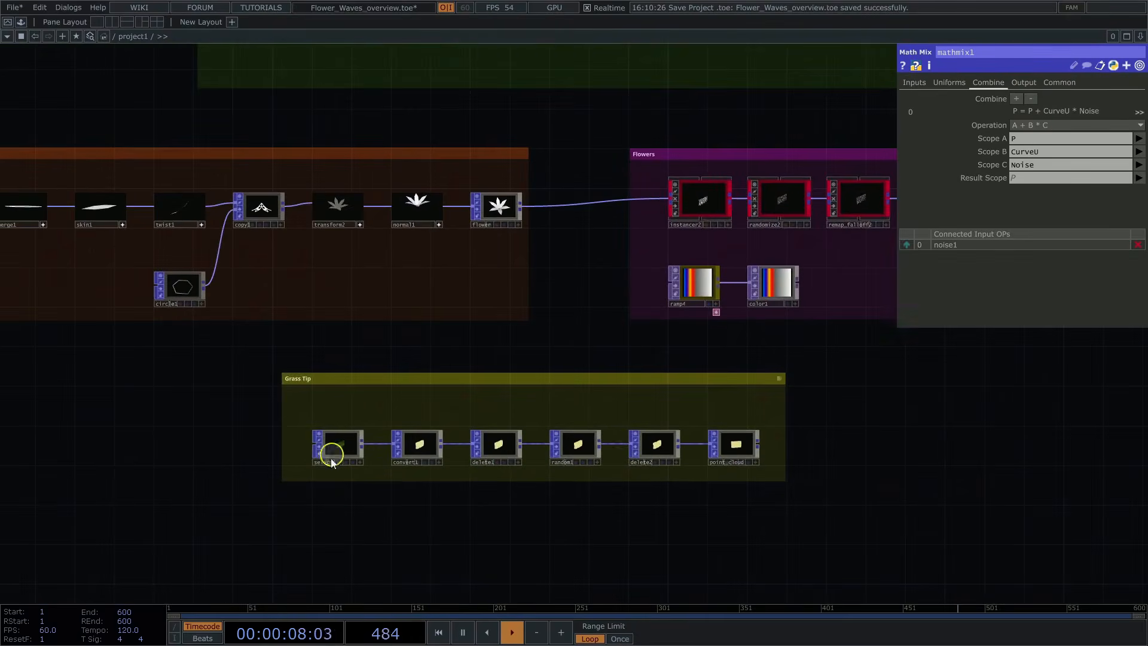
pyautogui.moveTo(333, 508); pyautogui.dragTo(485, 500, button='middle')
pyautogui.click(400, 276)
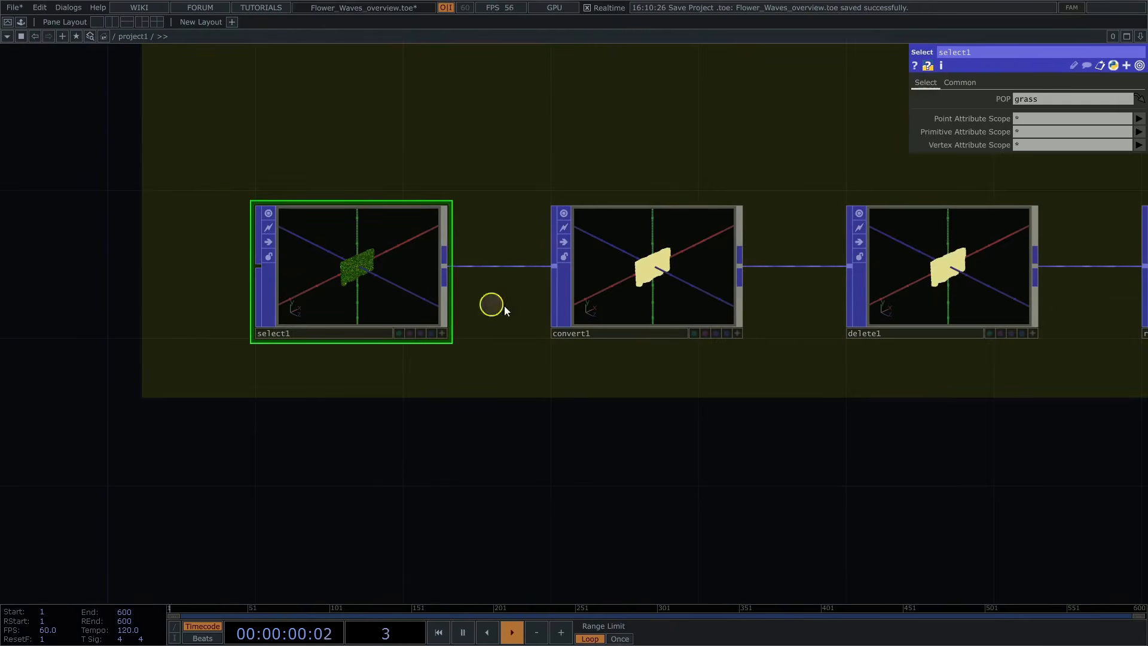
pyautogui.scroll(10, 710, 357)
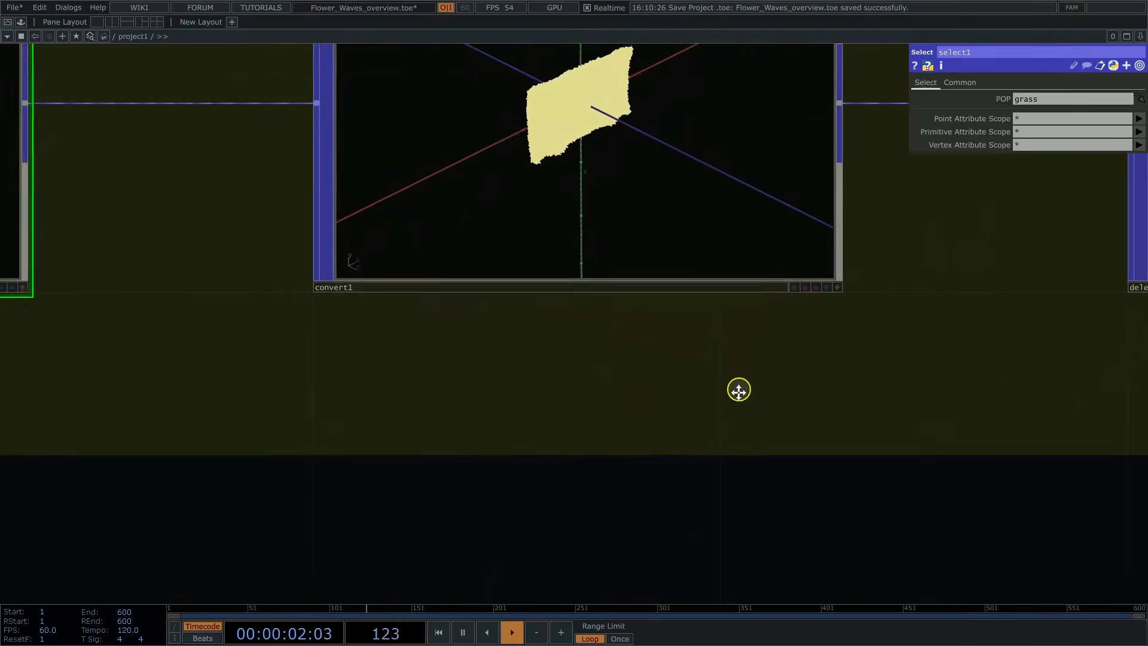
pyautogui.click(607, 302)
# Step: Review delete1's group and delete settings, and the parameters of random1
pyautogui.moveTo(949, 289); pyautogui.dragTo(270, 366)
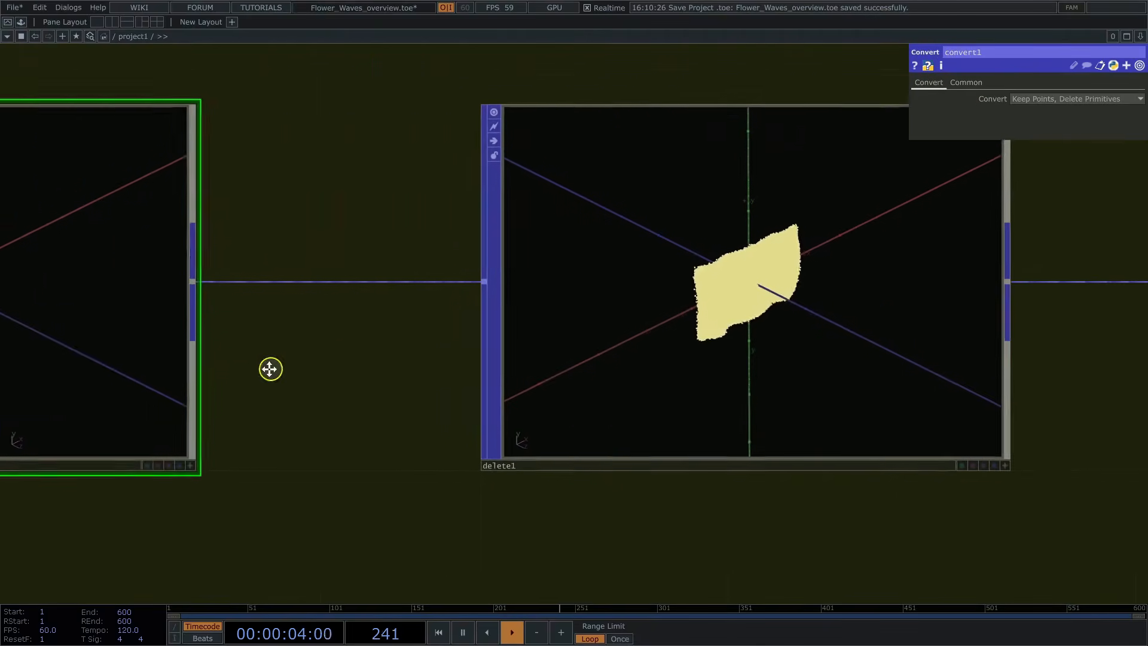
pyautogui.click(701, 372)
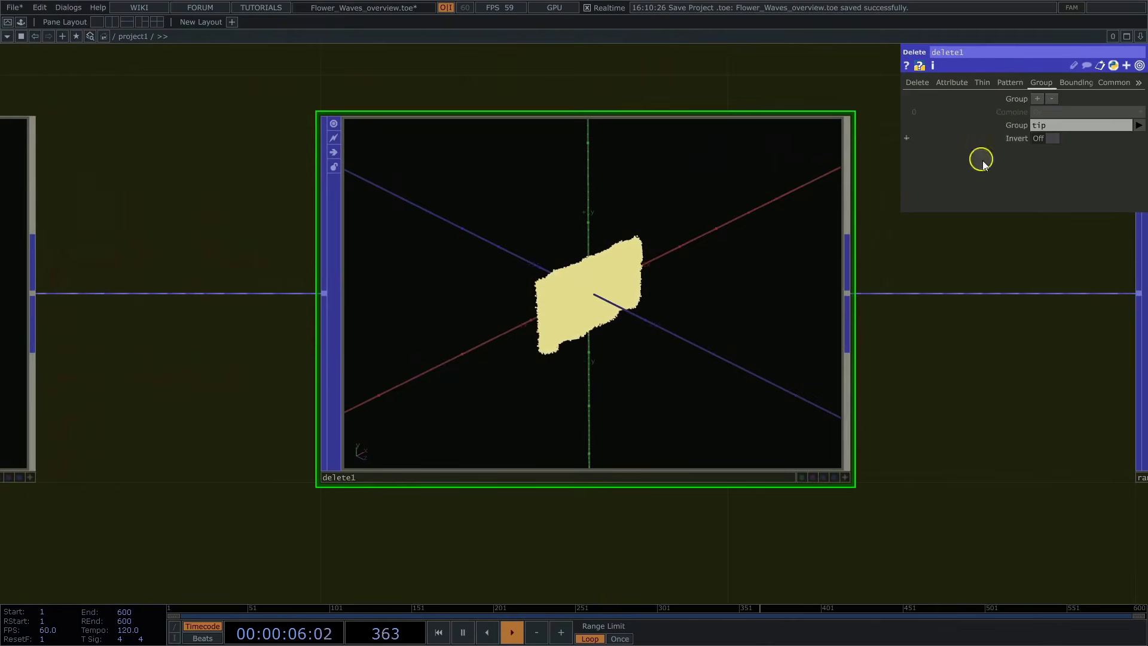
pyautogui.moveTo(807, 263); pyautogui.dragTo(269, 284)
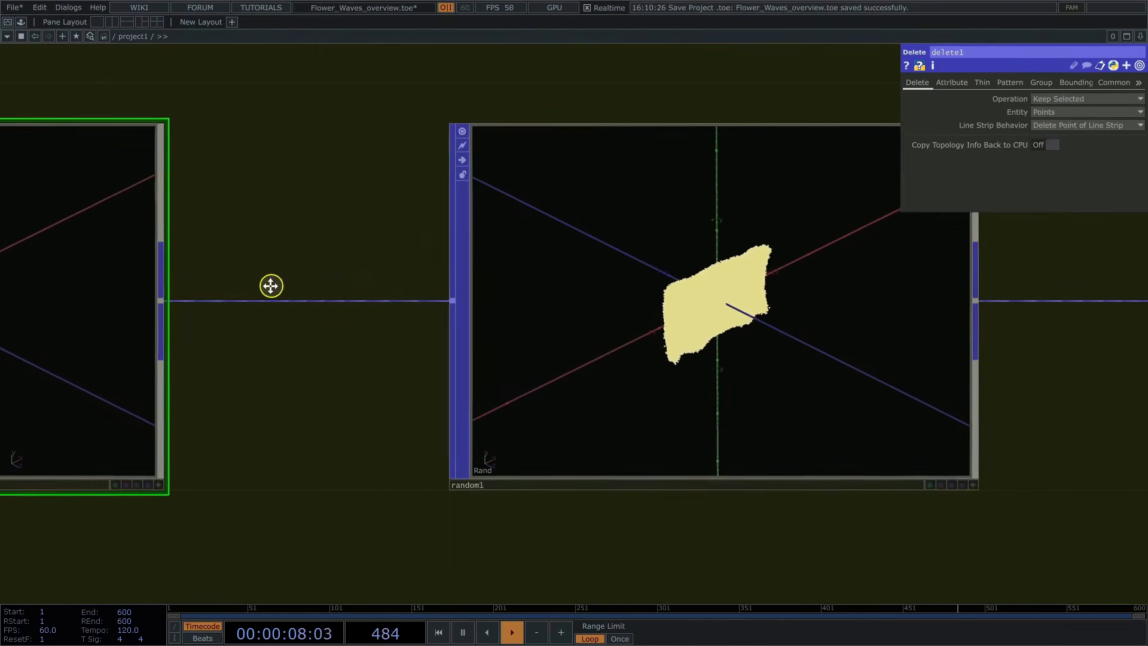
pyautogui.click(635, 336)
pyautogui.middleClick(635, 336)
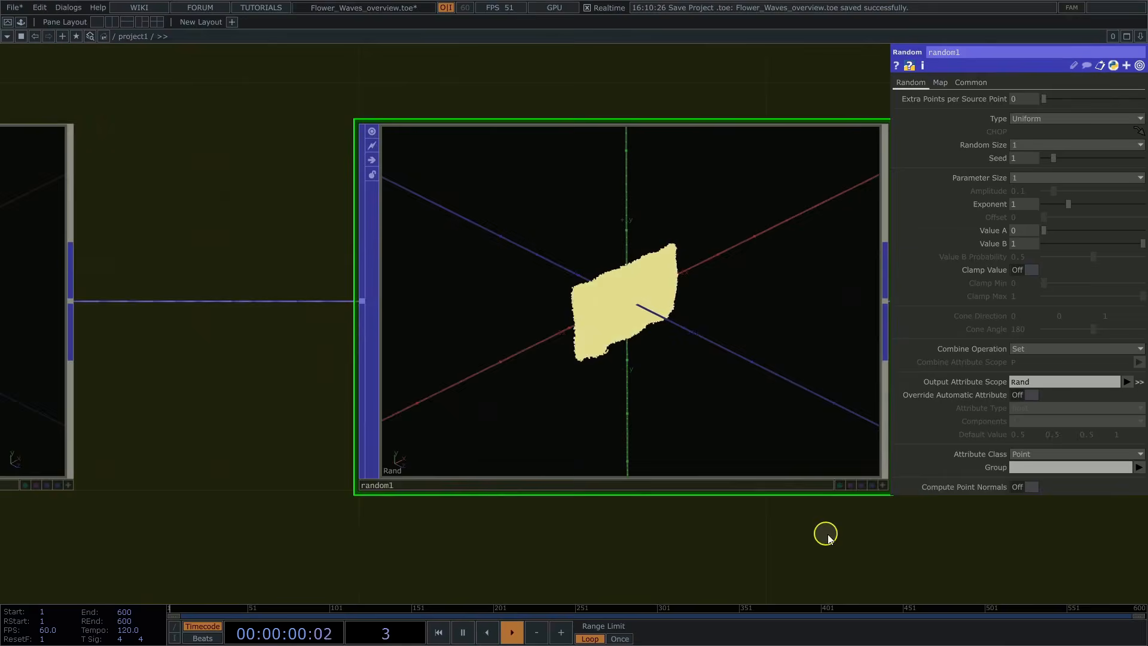
# Step: Follow the chain past delete2 to point_cloud and examine the grass tip points in its interactive viewer
pyautogui.moveTo(771, 520); pyautogui.dragTo(233, 459)
pyautogui.moveTo(800, 464); pyautogui.dragTo(504, 502)
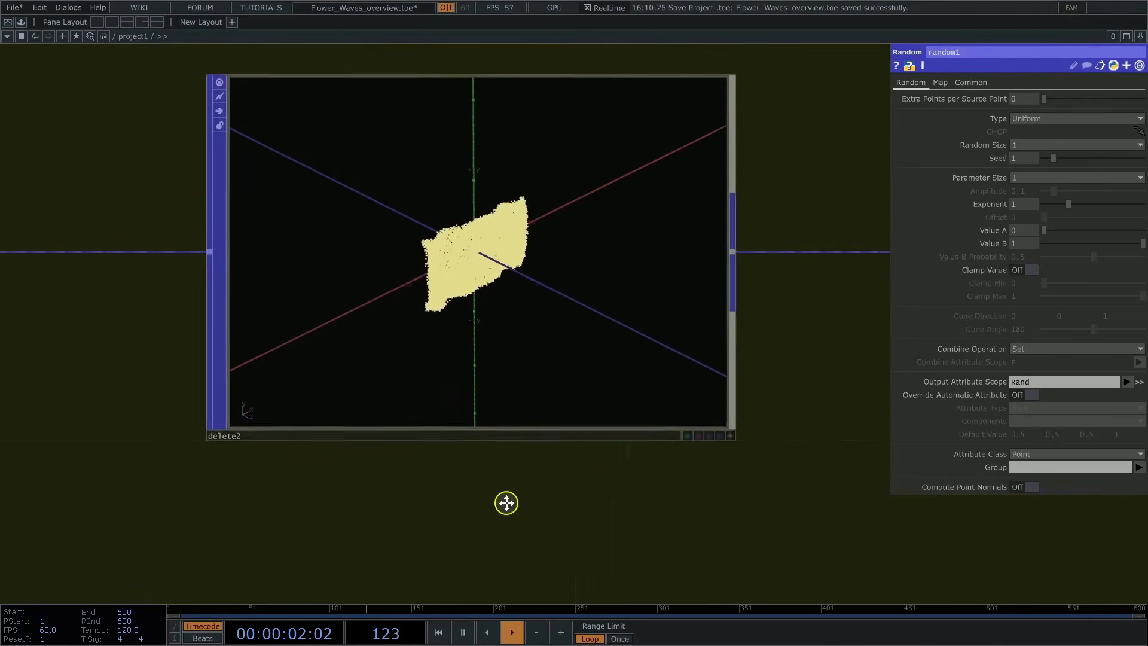
pyautogui.moveTo(873, 306); pyautogui.dragTo(403, 323)
pyautogui.moveTo(728, 497); pyautogui.dragTo(635, 499)
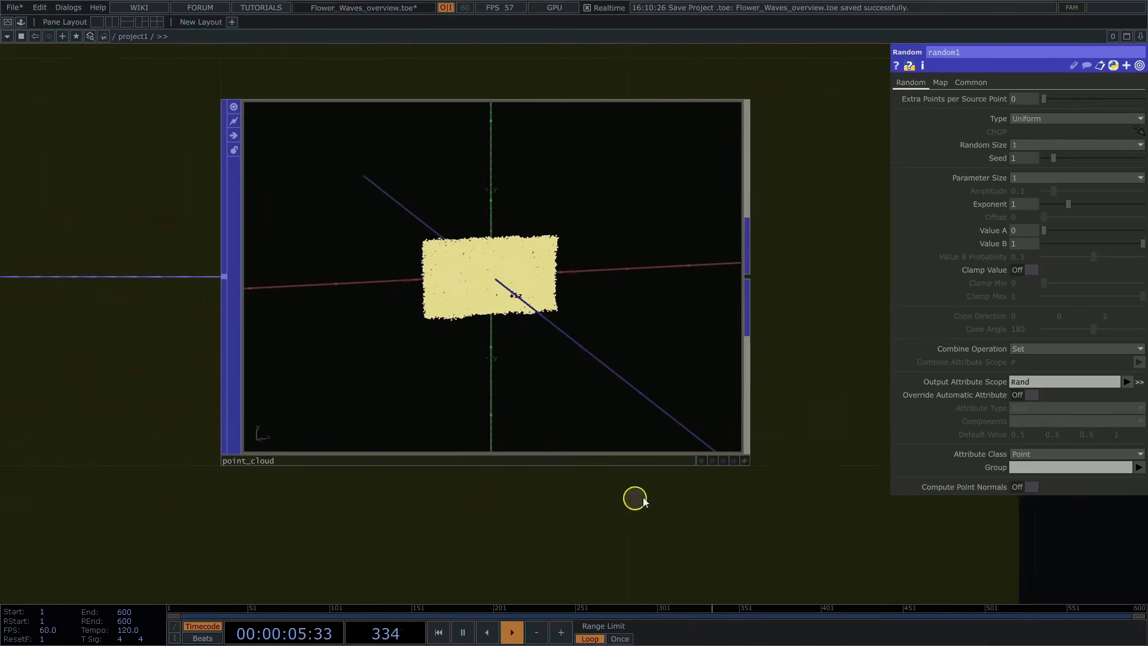
pyautogui.click(742, 460)
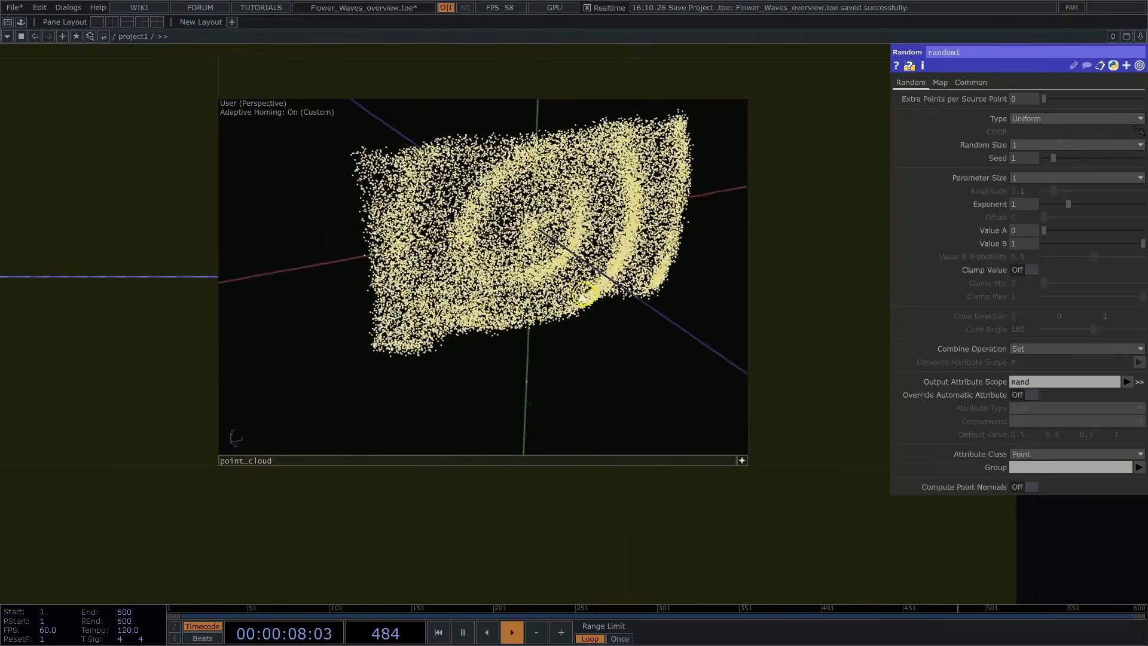
pyautogui.scroll(-10, 783, 443)
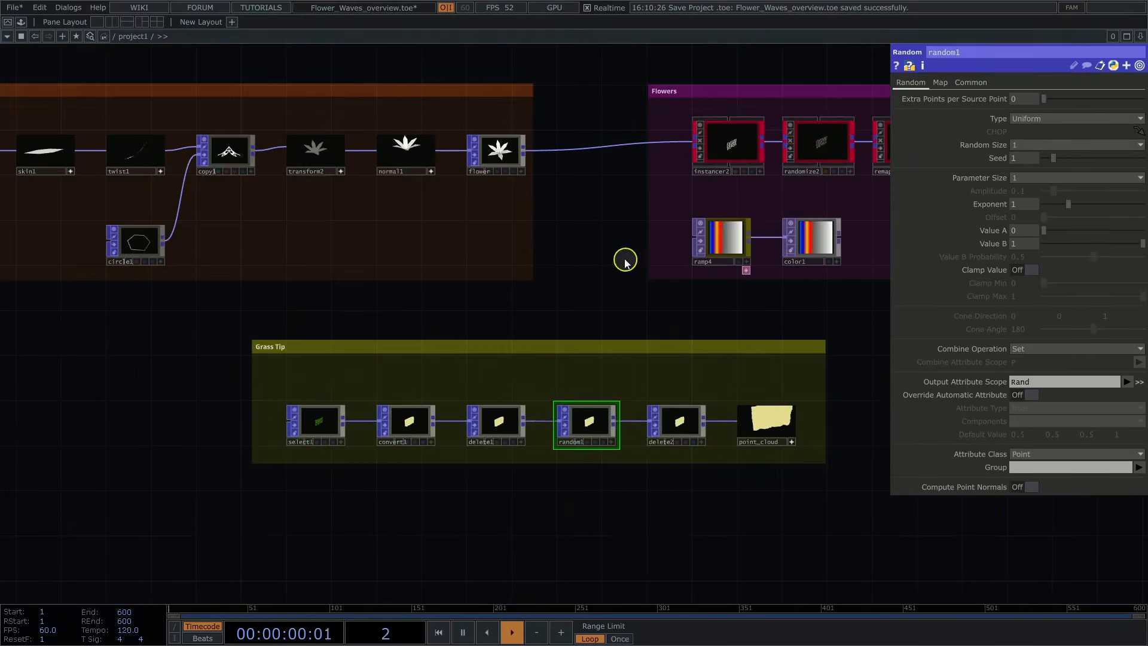
# Step: Go to the Flowers section and review instancer2's distribution settings and its output in the interactive viewer
pyautogui.moveTo(540, 289); pyautogui.dragTo(447, 376)
pyautogui.scroll(8, 547, 341)
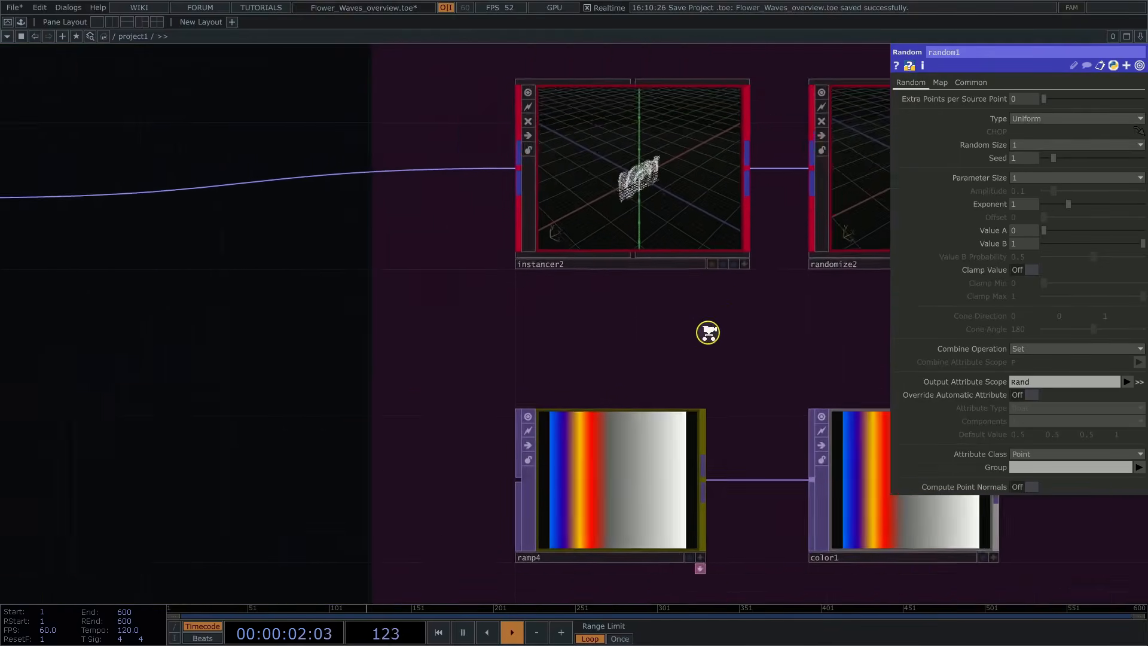
pyautogui.moveTo(632, 371); pyautogui.dragTo(574, 464)
pyautogui.click(549, 317)
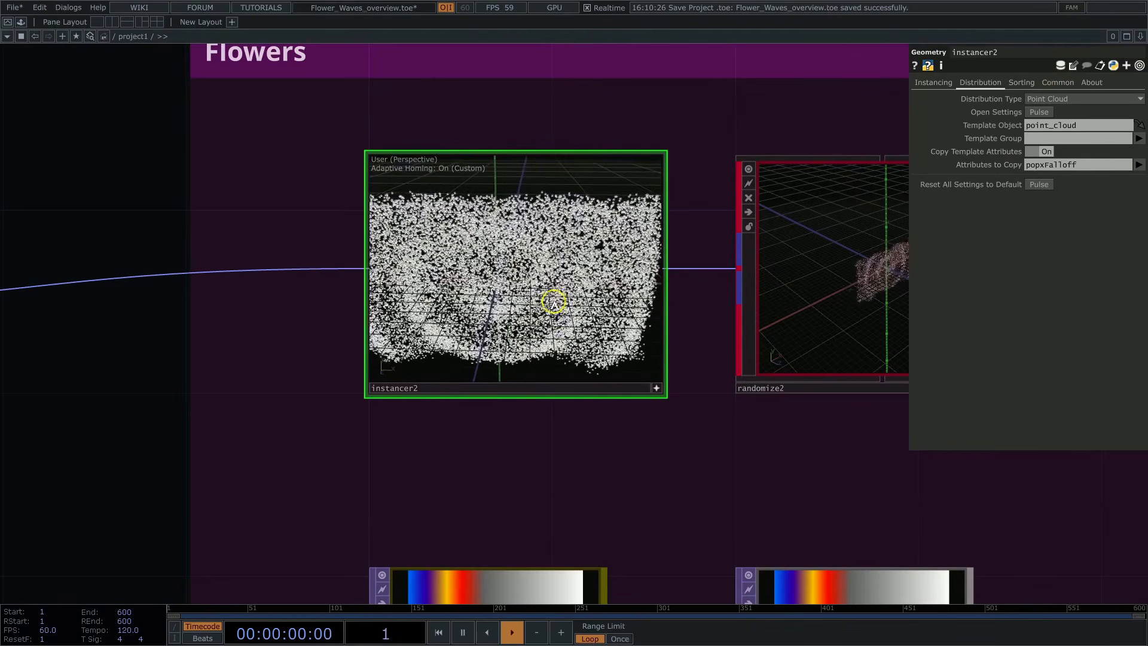
# Step: Follow the Flowers chain through randomize2 to transform_modifier2, reviewing remap_falloff2's Invert setting and the resulting flower rings
pyautogui.moveTo(863, 412); pyautogui.dragTo(532, 416)
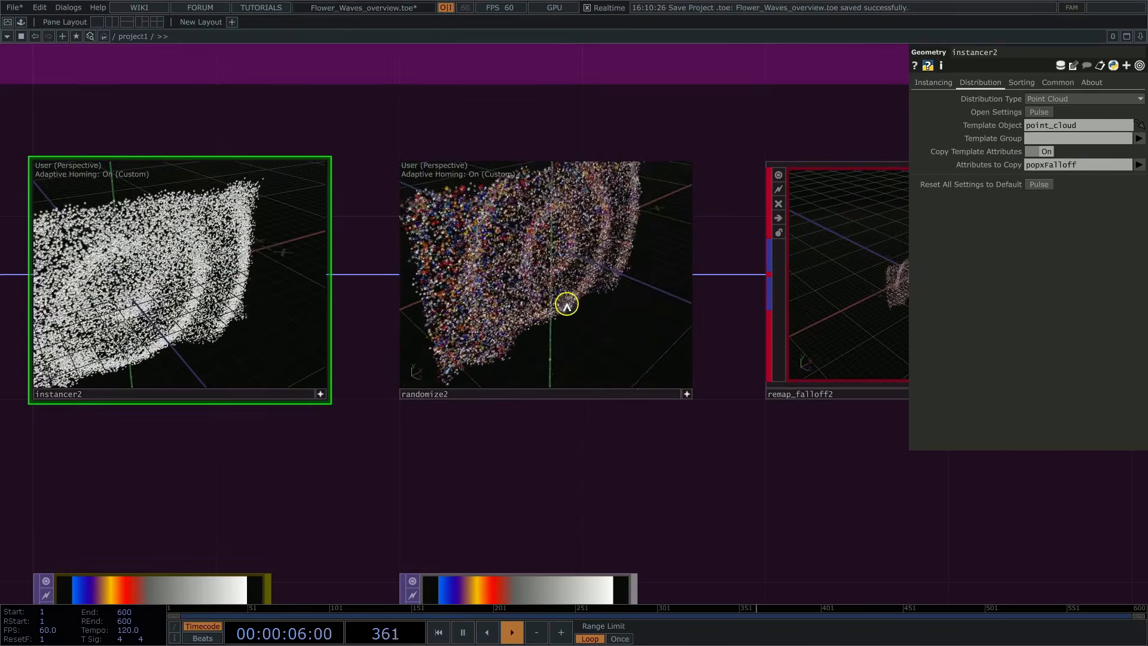
pyautogui.moveTo(738, 501); pyautogui.dragTo(321, 502)
pyautogui.click(598, 327)
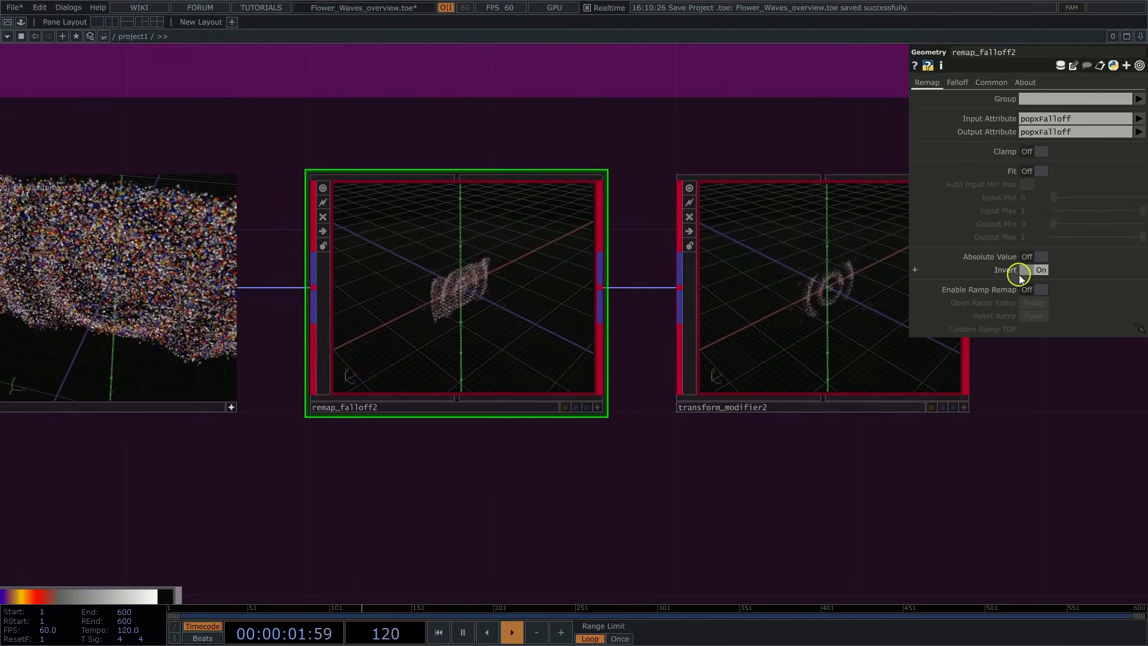
pyautogui.moveTo(715, 455); pyautogui.dragTo(610, 481)
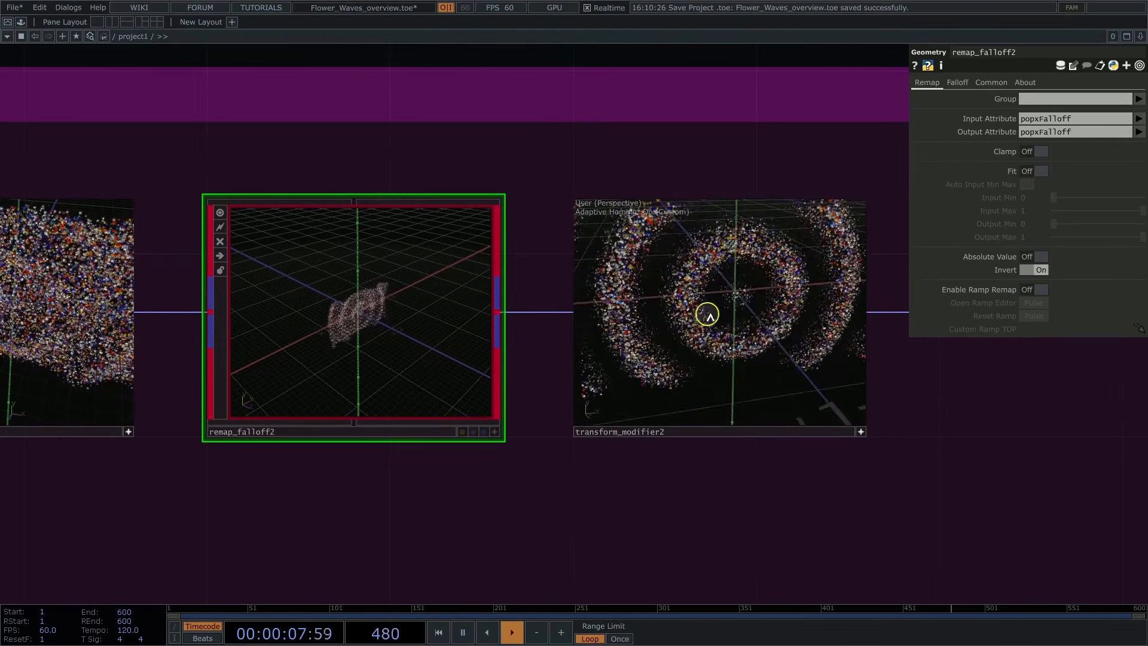
pyautogui.scroll(4, 709, 315)
# Step: Go to the Rendering section and review the RGB parameters of the pbr1 material
pyautogui.moveTo(867, 428); pyautogui.dragTo(503, 382)
pyautogui.scroll(-10, 426, 400)
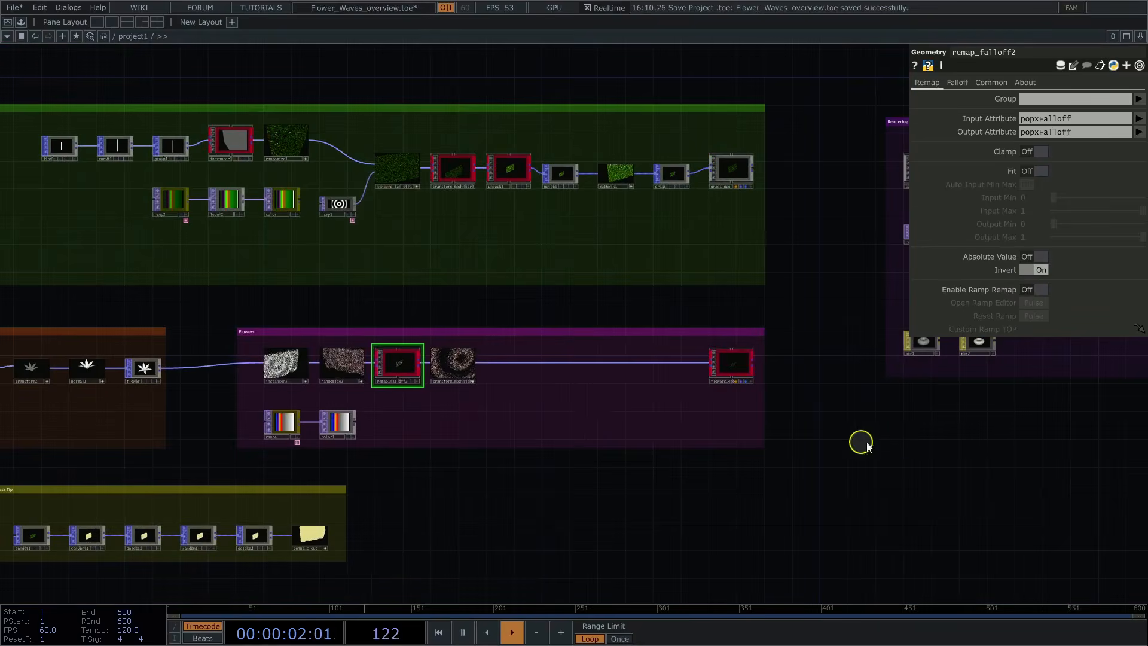
pyautogui.moveTo(864, 444); pyautogui.dragTo(649, 496)
pyautogui.click(570, 427)
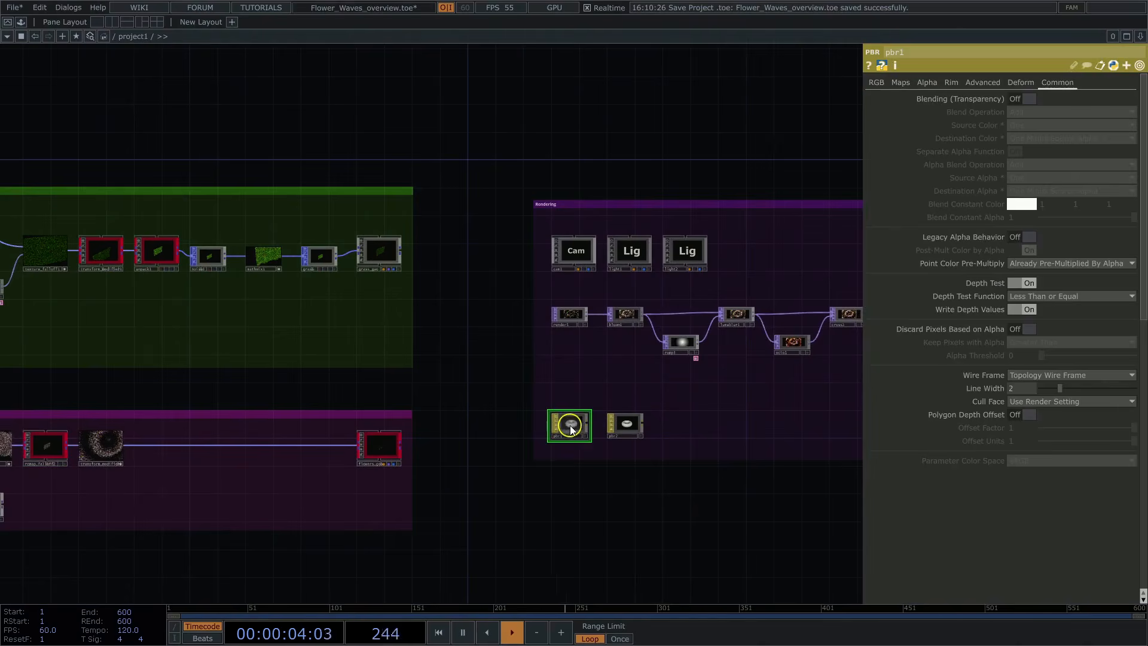
pyautogui.click(876, 82)
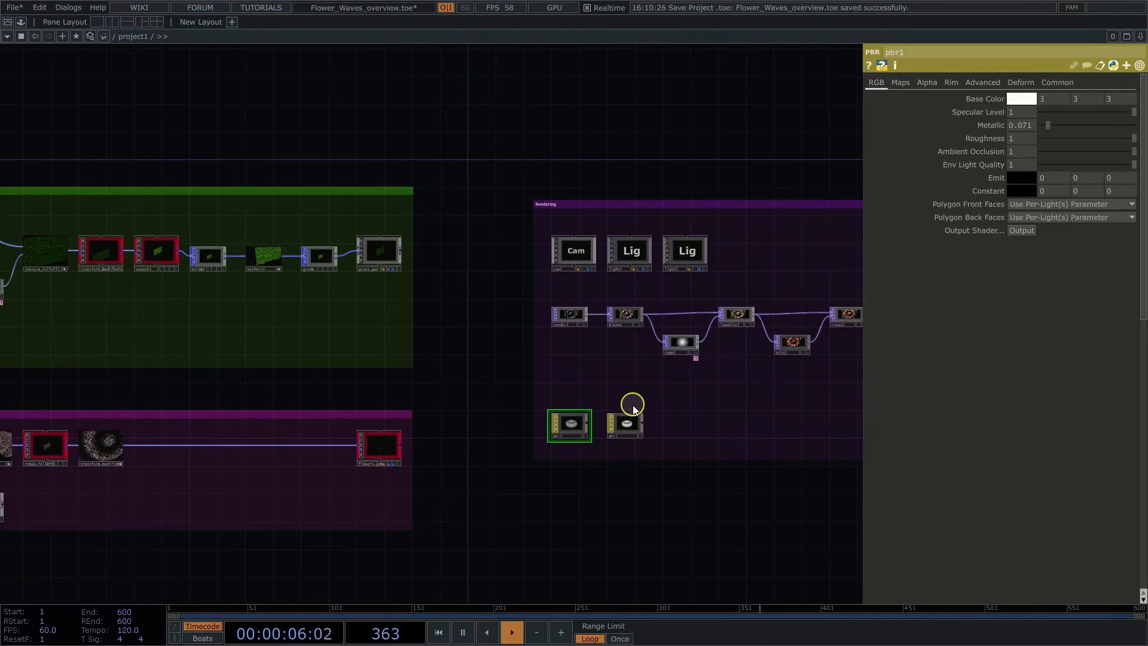
# Step: Review the transform parameters of cam1 and the settings of both lights, including light2's shadows
pyautogui.click(578, 256)
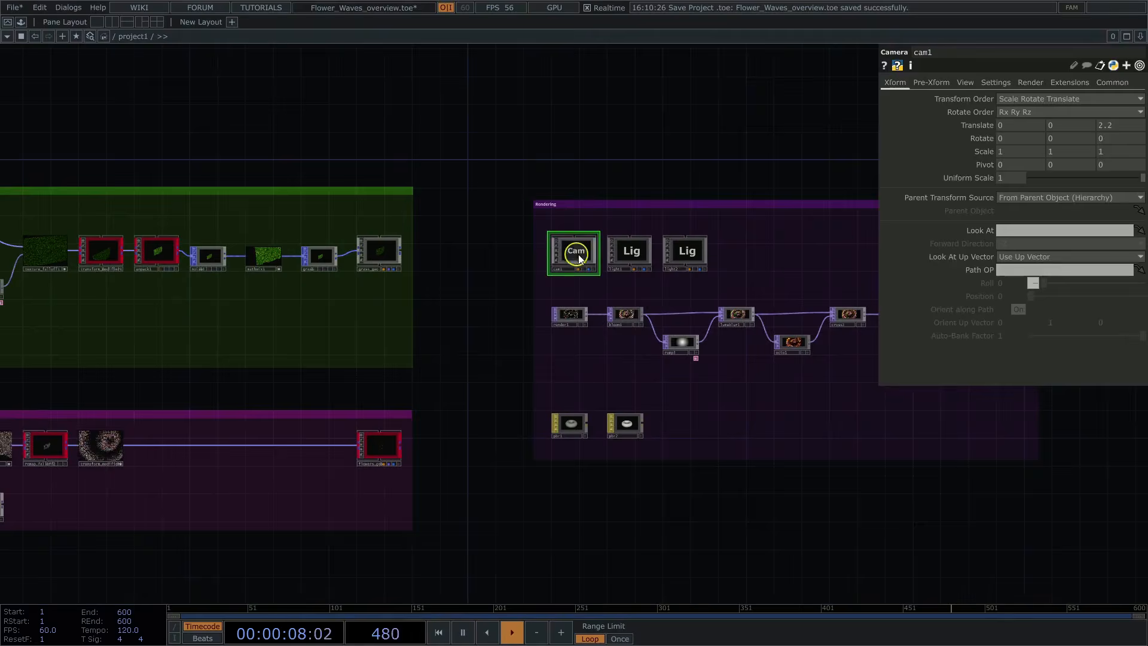
pyautogui.click(637, 252)
pyautogui.click(690, 251)
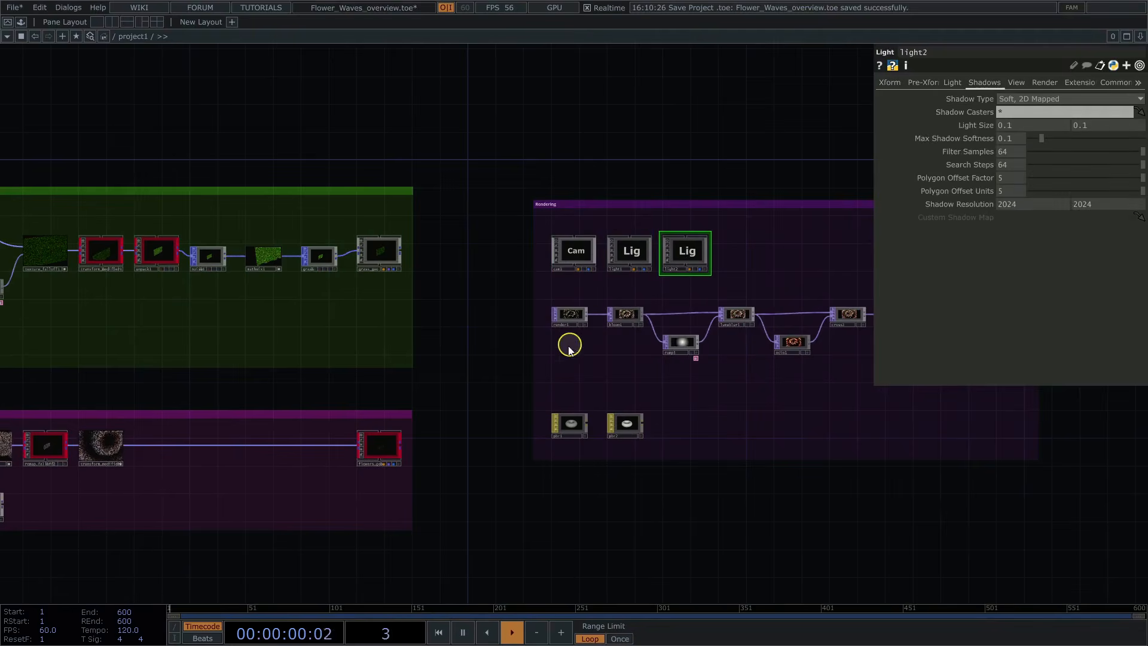
# Step: Follow the render output through the post-processing chain to lumablur1 and review the parameters of ramp3 feeding it
pyautogui.scroll(12, 641, 346)
pyautogui.moveTo(629, 371); pyautogui.dragTo(230, 449)
pyautogui.click(563, 195)
pyautogui.moveTo(802, 137); pyautogui.dragTo(374, 195)
pyautogui.click(794, 320)
pyautogui.moveTo(810, 399); pyautogui.dragTo(649, 394)
pyautogui.click(425, 466)
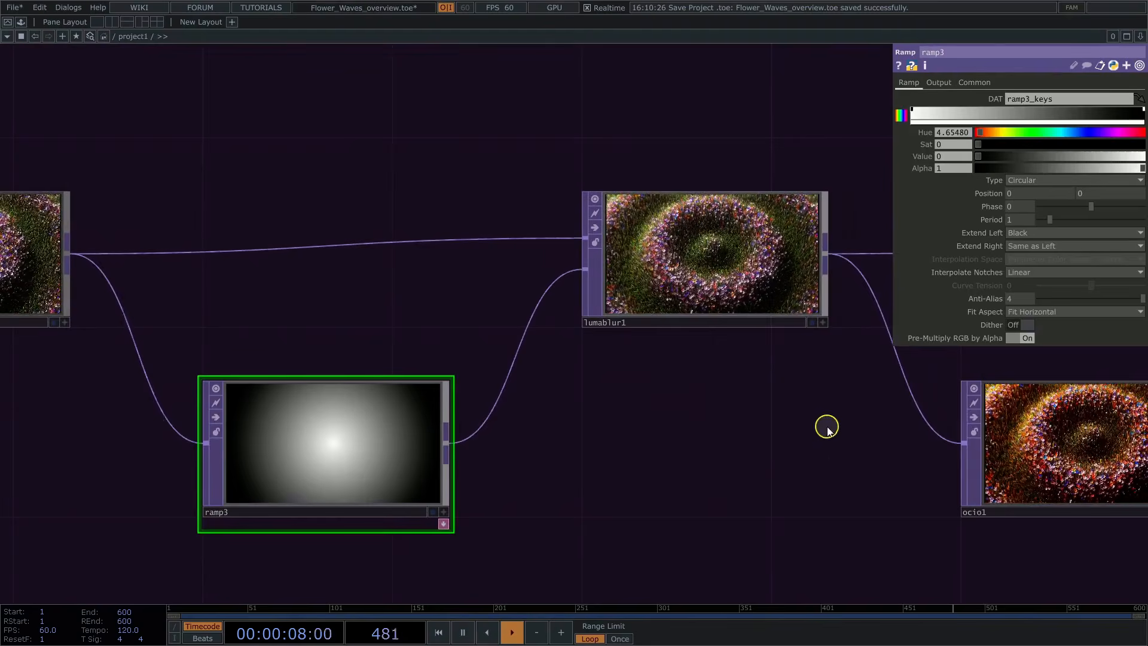
# Step: Review the setup of the ocio1 color correction and the blend parameter of cross1
pyautogui.moveTo(827, 428); pyautogui.dragTo(197, 367)
pyautogui.click(454, 382)
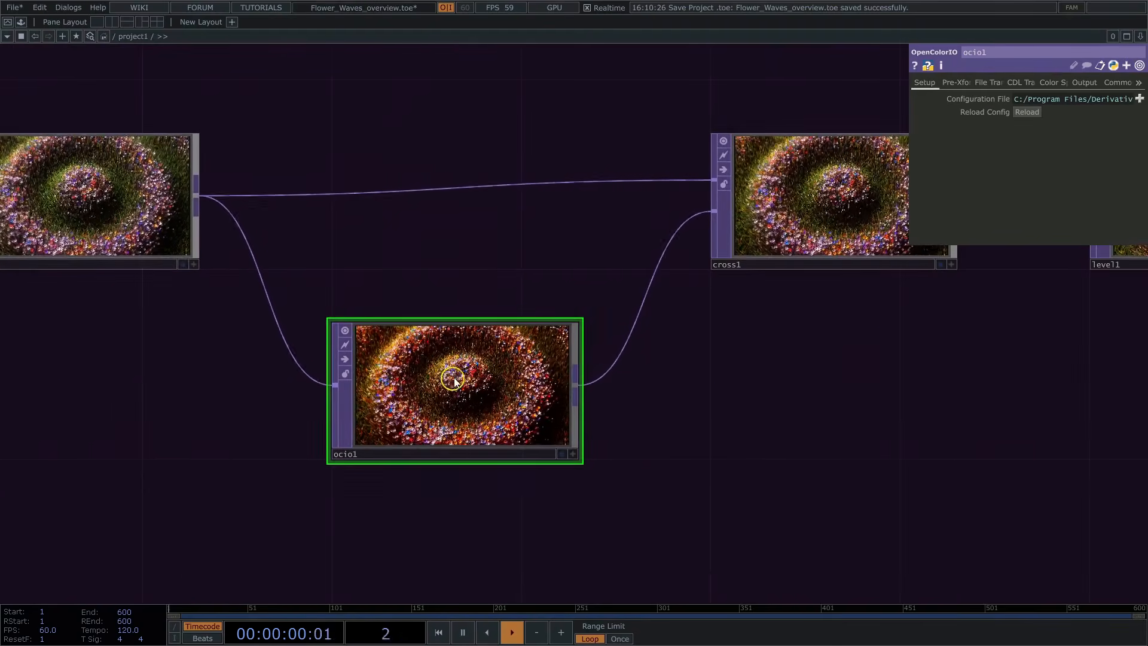
pyautogui.moveTo(864, 349); pyautogui.dragTo(795, 403)
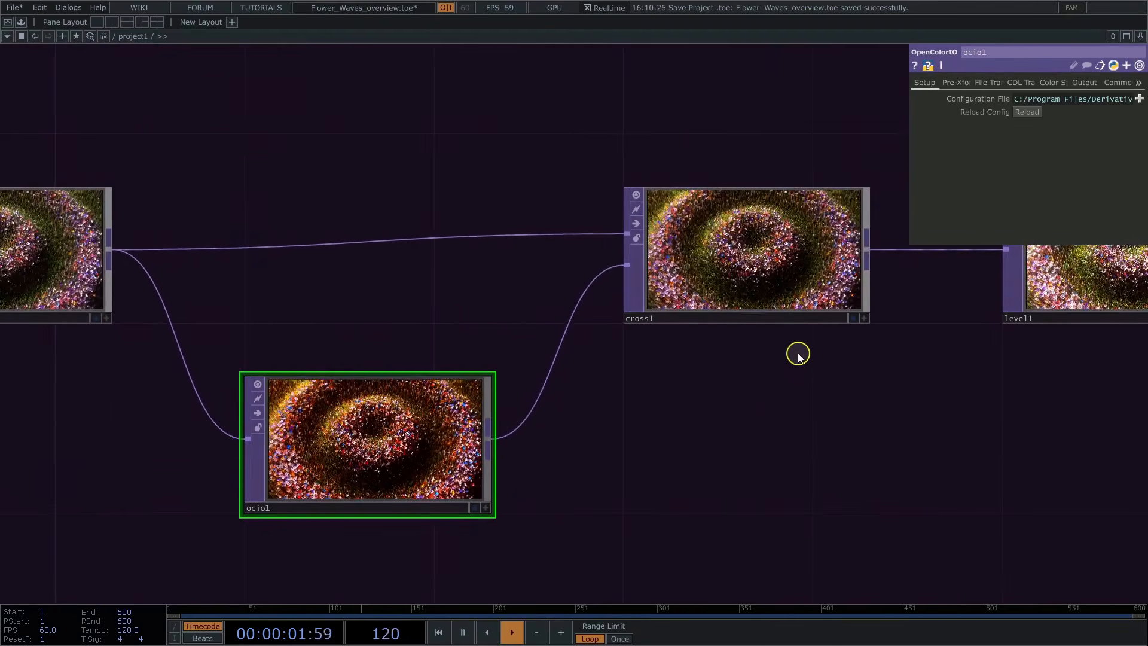
pyautogui.click(687, 221)
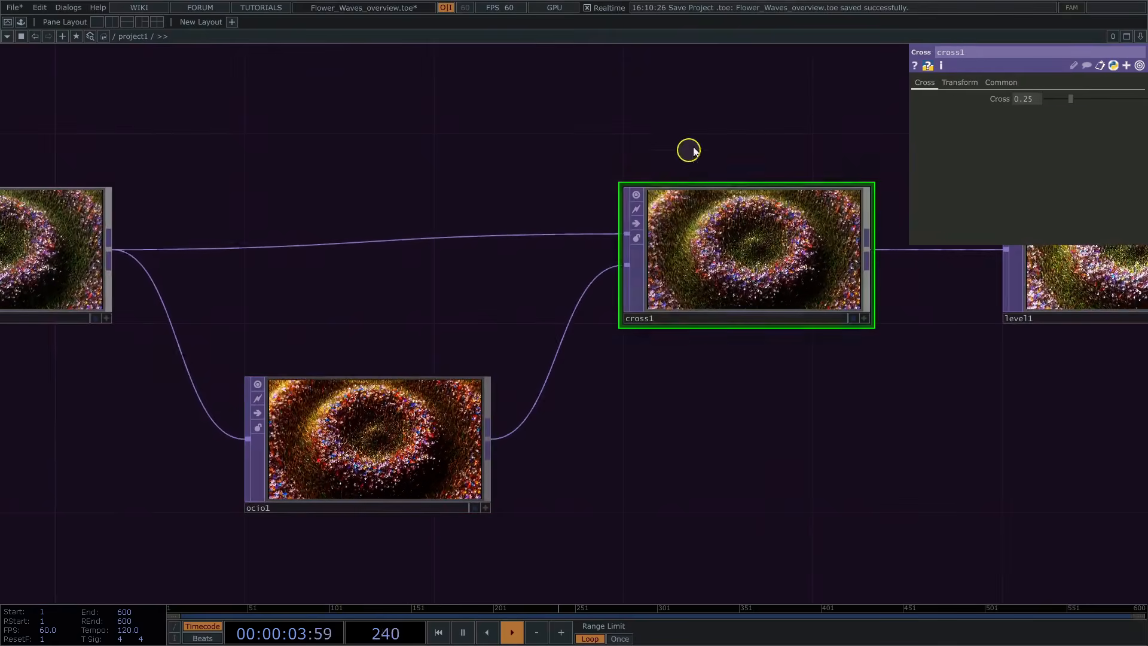
# Step: Review level1's brightness adjustment and examine the final flower wave image in out1
pyautogui.moveTo(758, 139); pyautogui.dragTo(221, 183)
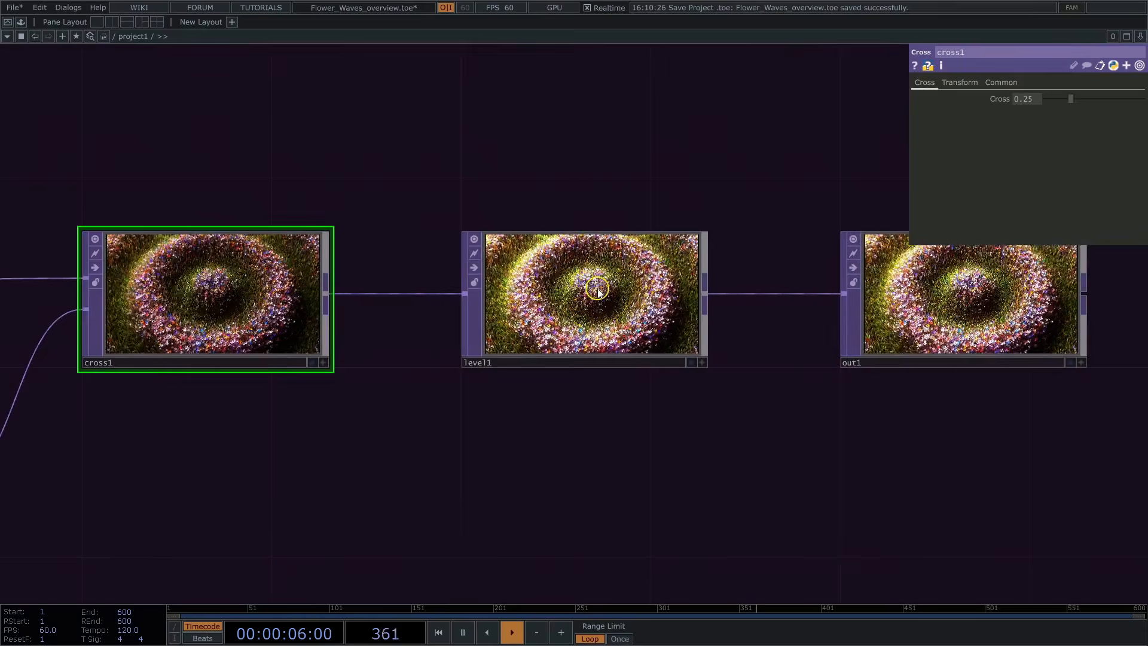
pyautogui.click(641, 232)
pyautogui.moveTo(849, 156); pyautogui.dragTo(561, 156)
pyautogui.scroll(5, 658, 173)
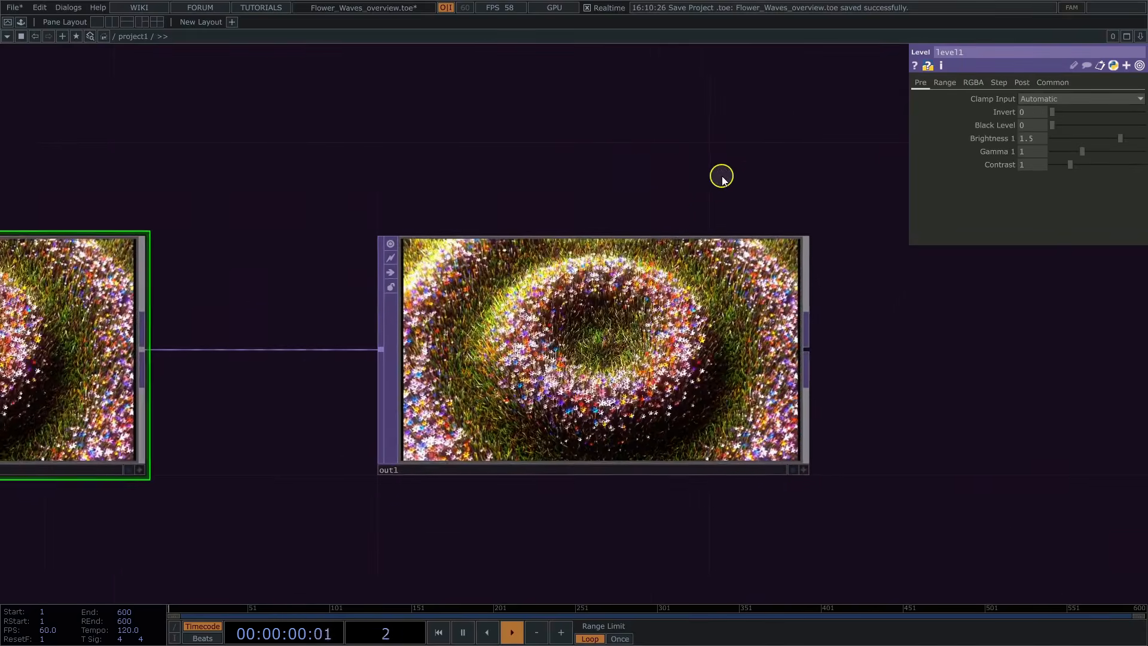
pyautogui.moveTo(699, 148); pyautogui.dragTo(704, 108)
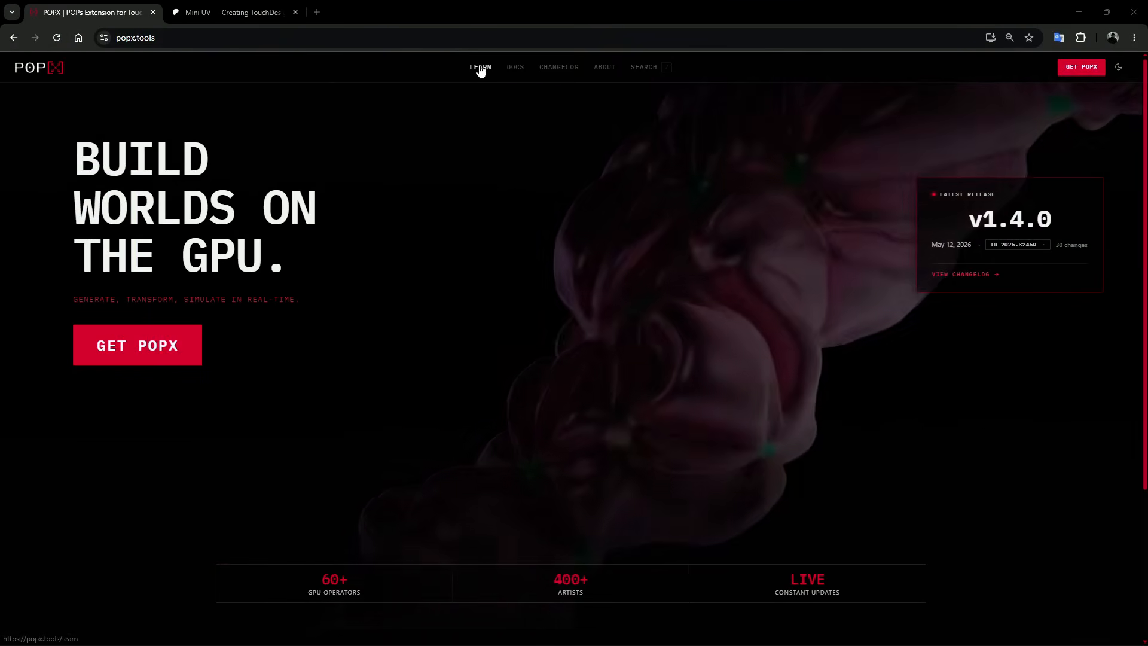
# Step: Switch to the POPX website in the browser and look through the Getting Started and Installation pages of the Learn section
pyautogui.click(480, 67)
pyautogui.scroll(-8, 823, 192)
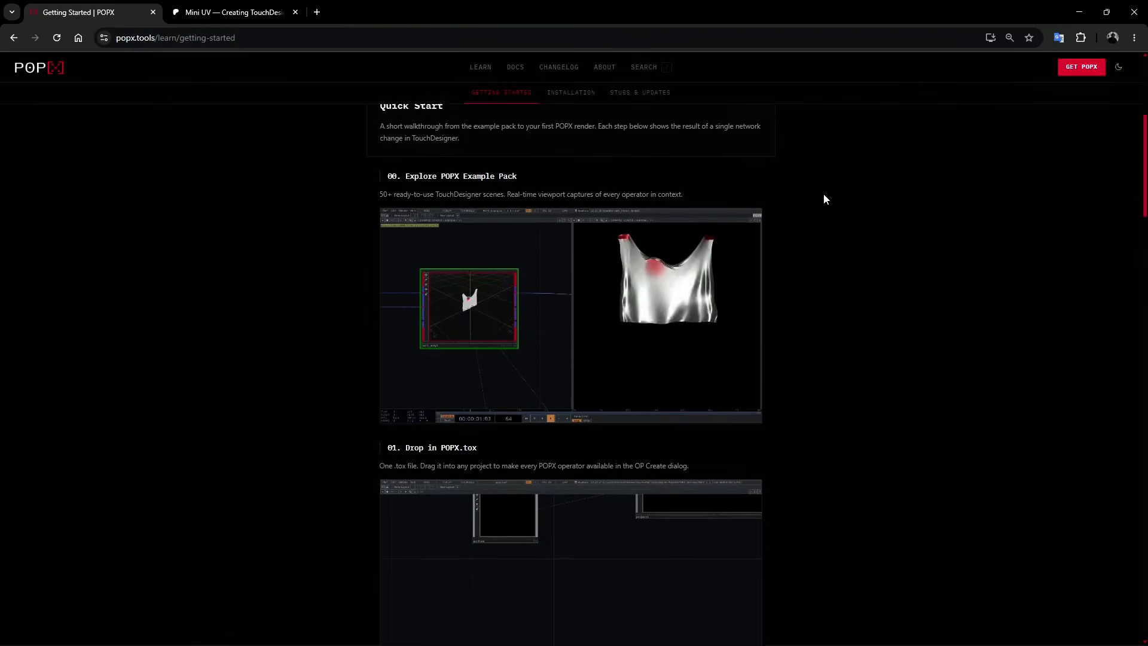
pyautogui.scroll(-12, 824, 192)
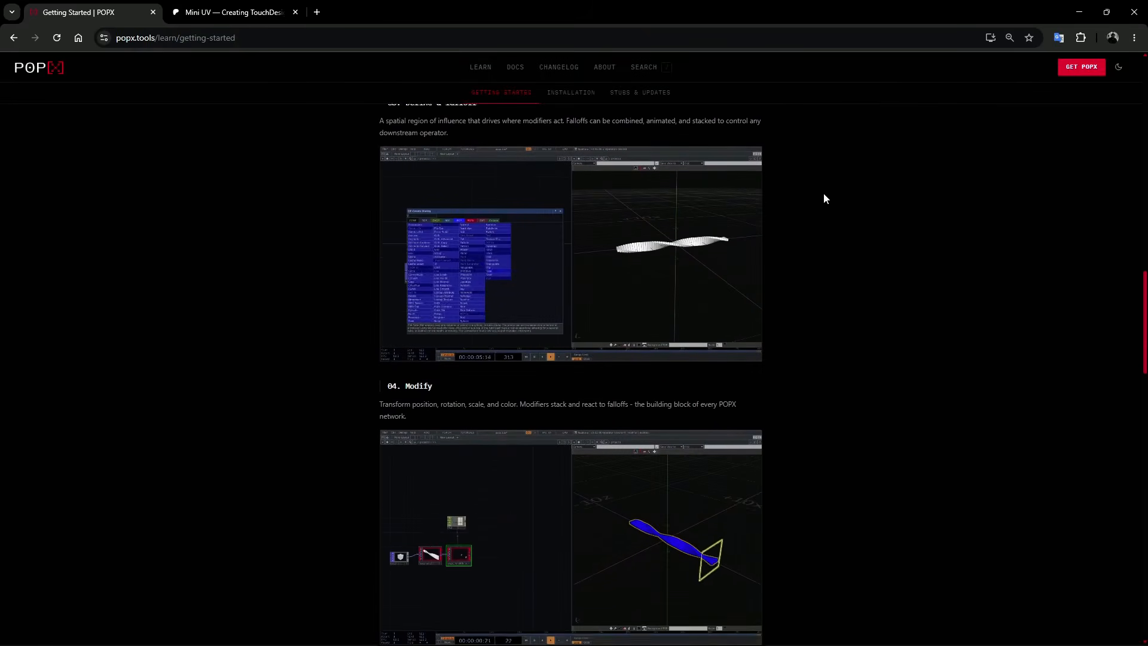
pyautogui.click(554, 93)
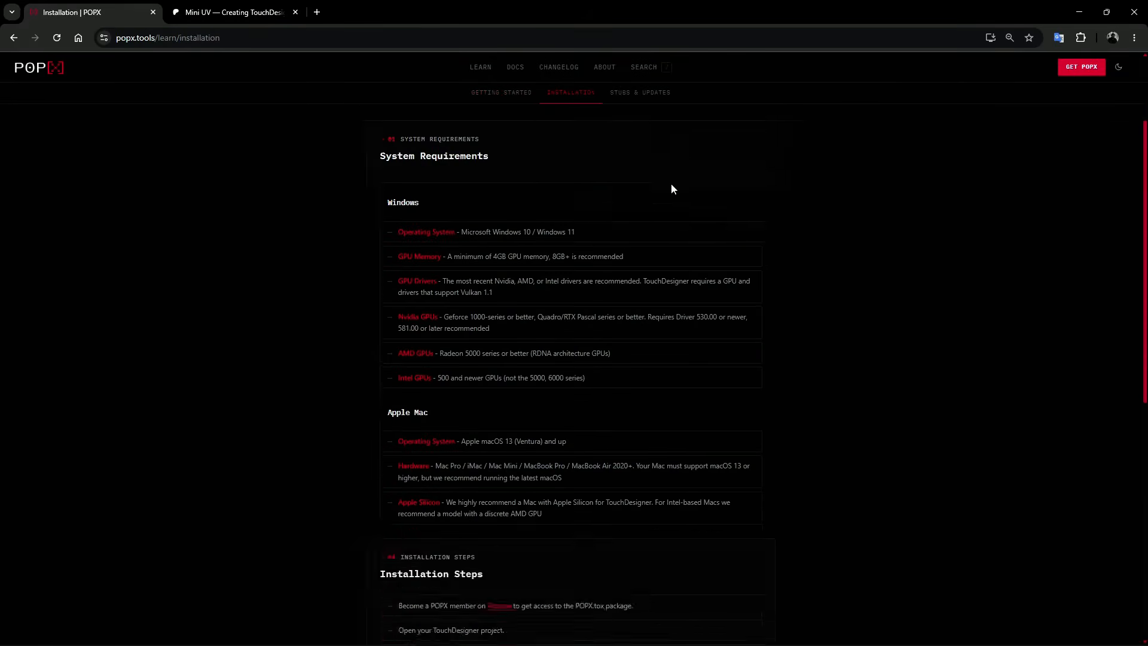
pyautogui.scroll(-8, 673, 188)
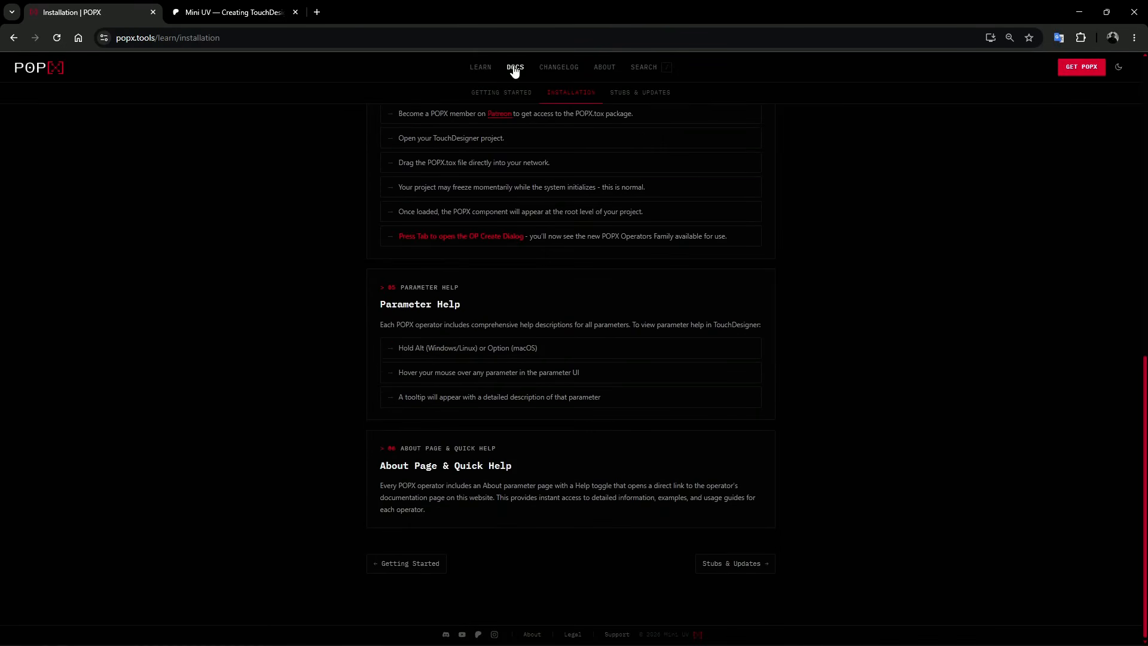
# Step: Browse the POPX operator documentation list and the release notes in the changelog
pyautogui.scroll(-5, 912, 226)
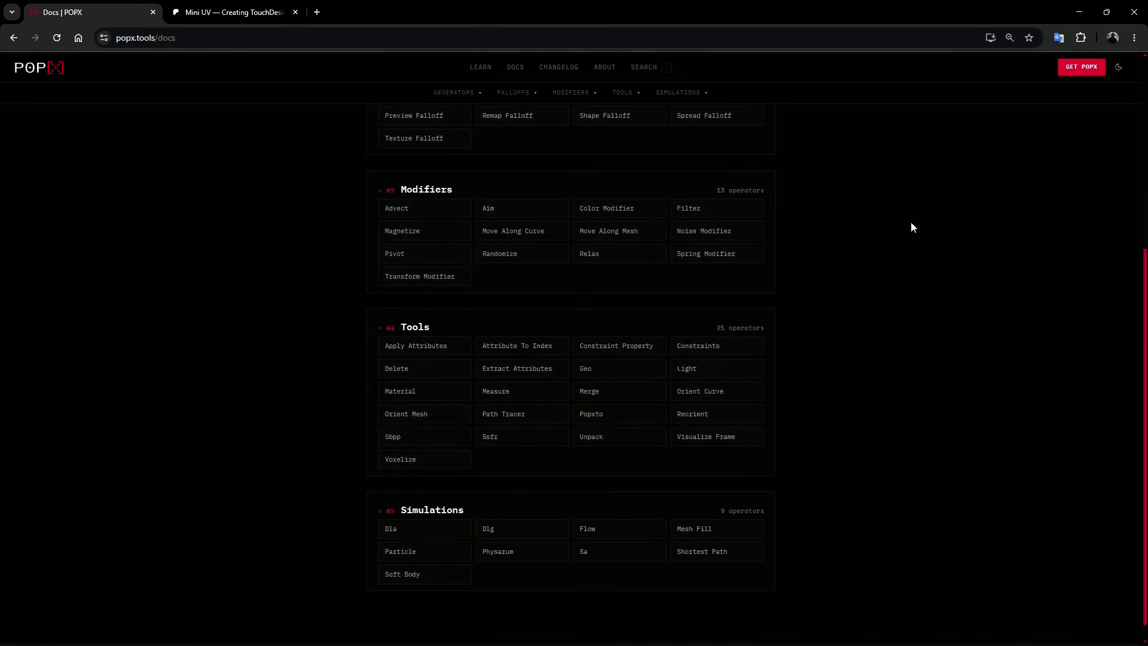
pyautogui.scroll(4, 911, 226)
pyautogui.scroll(-7, 625, 227)
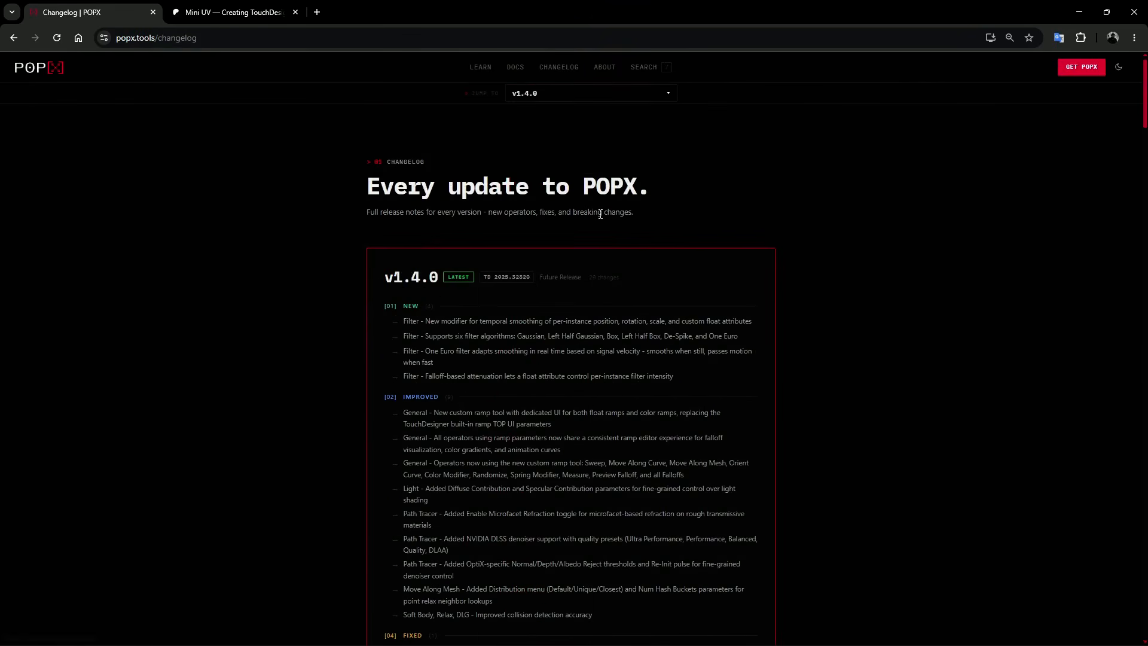
pyautogui.scroll(-10, 669, 238)
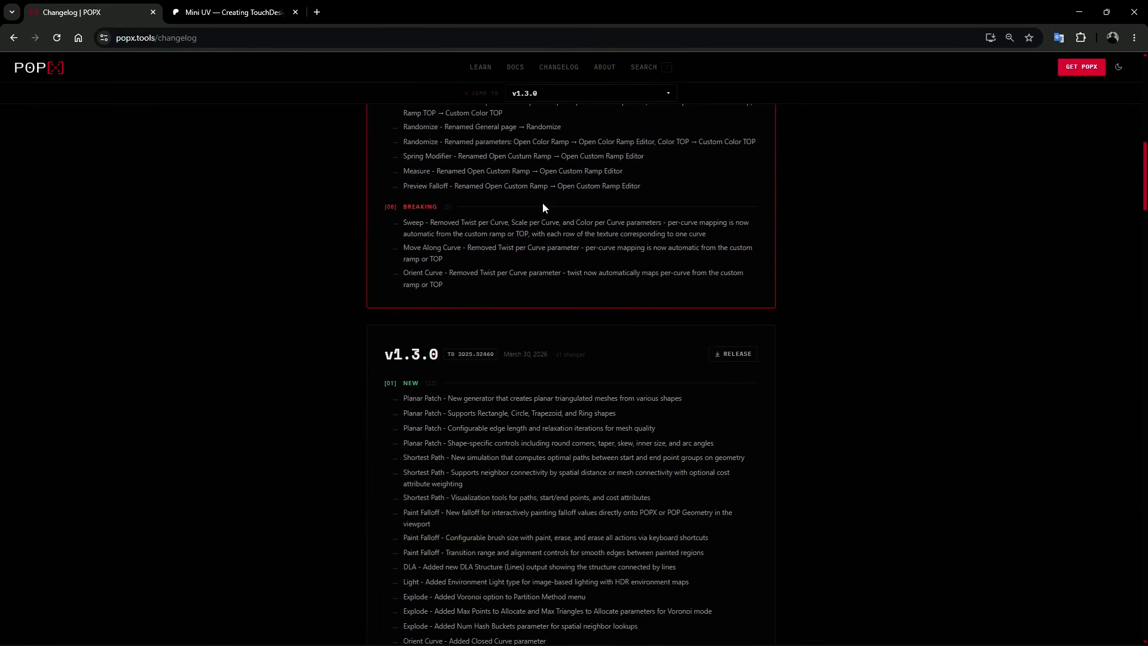
# Step: Switch to the Mini UV Patreon page and browse its POPX posts, collections, tutorials and project files
pyautogui.click(242, 13)
pyautogui.scroll(-13, 871, 255)
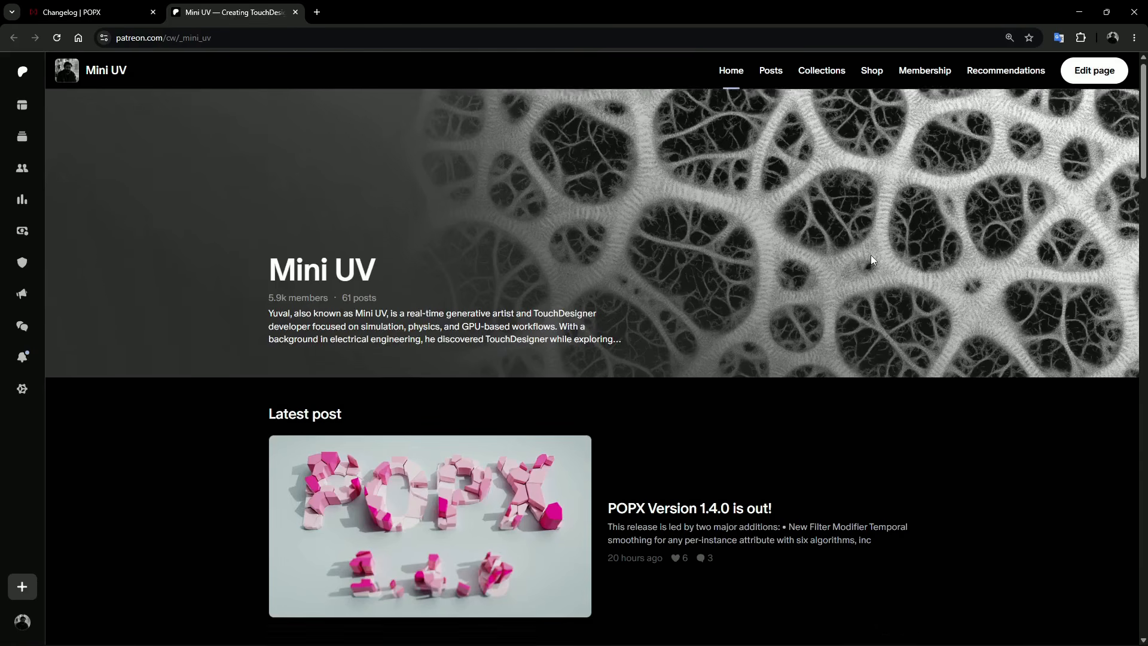
pyautogui.scroll(-11, 872, 258)
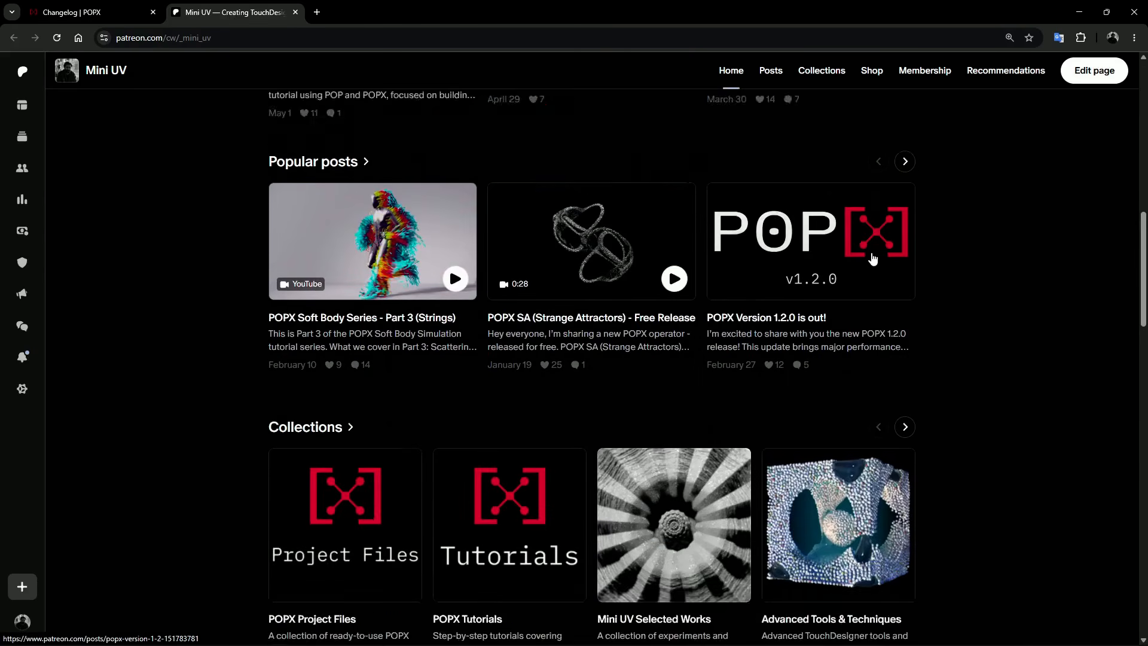
pyautogui.scroll(-13, 872, 257)
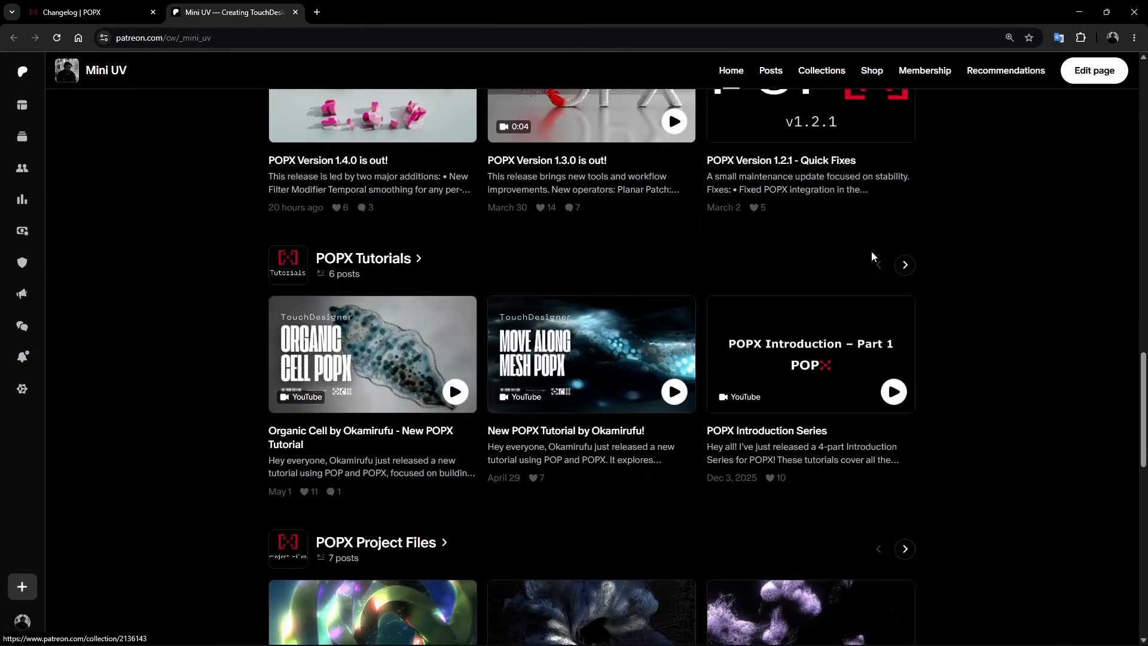
pyautogui.scroll(-3, 872, 257)
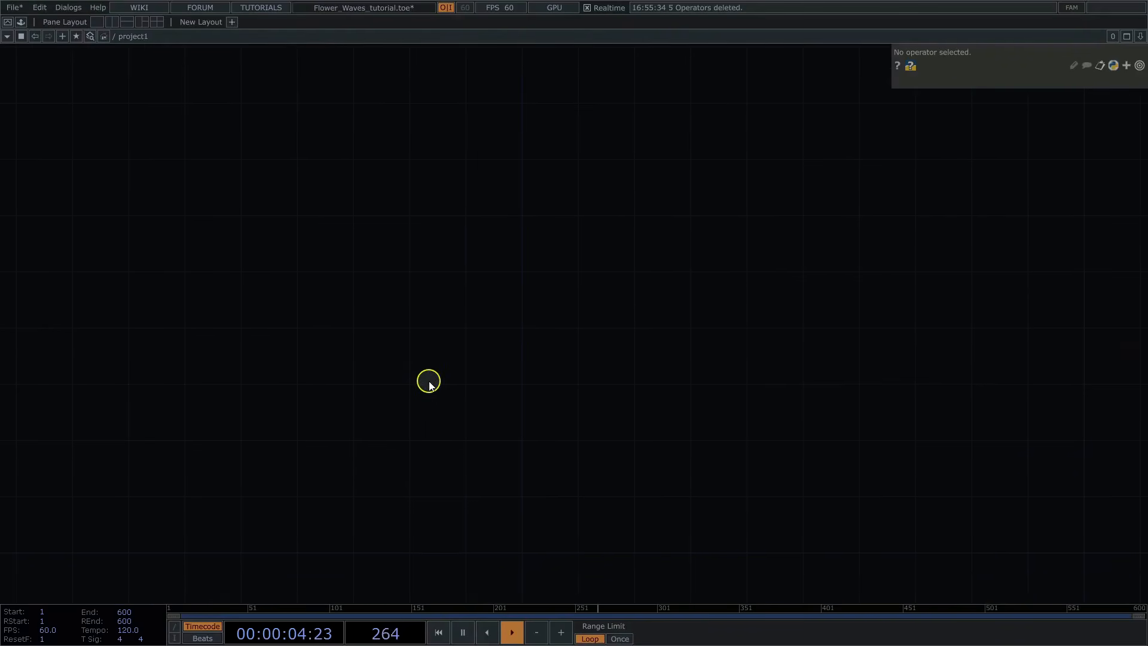
# Step: Add a Pattern POP to the empty project1 network of the Flower_Waves_tutorial project in TouchDesigner
pyautogui.press('Tab')
pyautogui.write('pat')
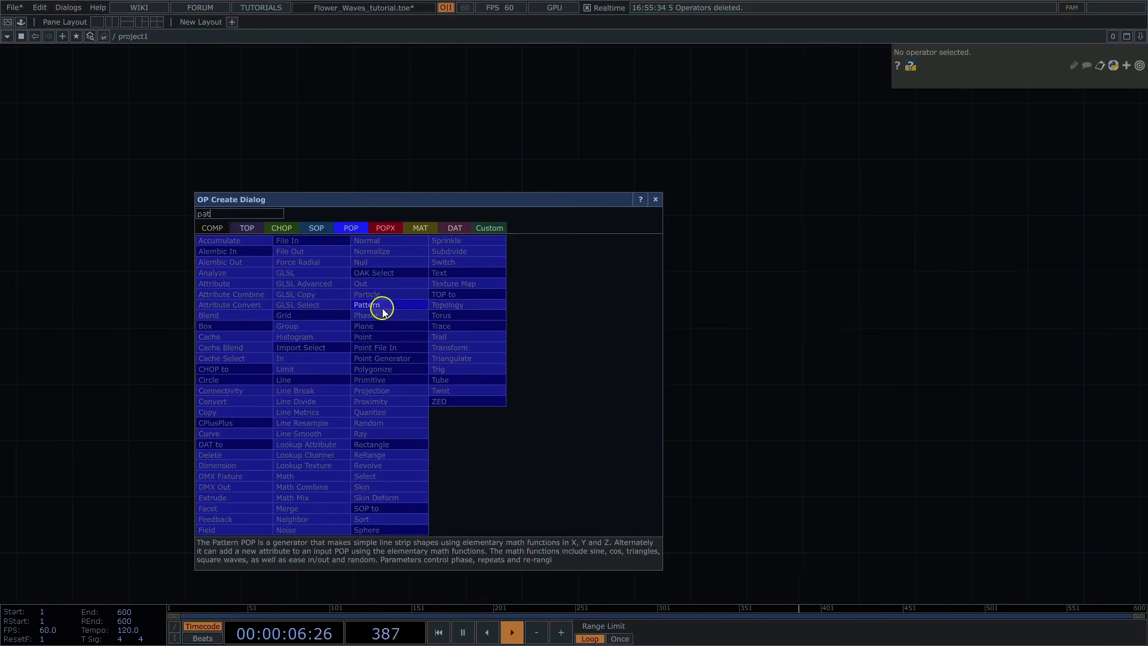
pyautogui.click(382, 311)
pyautogui.click(400, 361)
pyautogui.scroll(3, 410, 415)
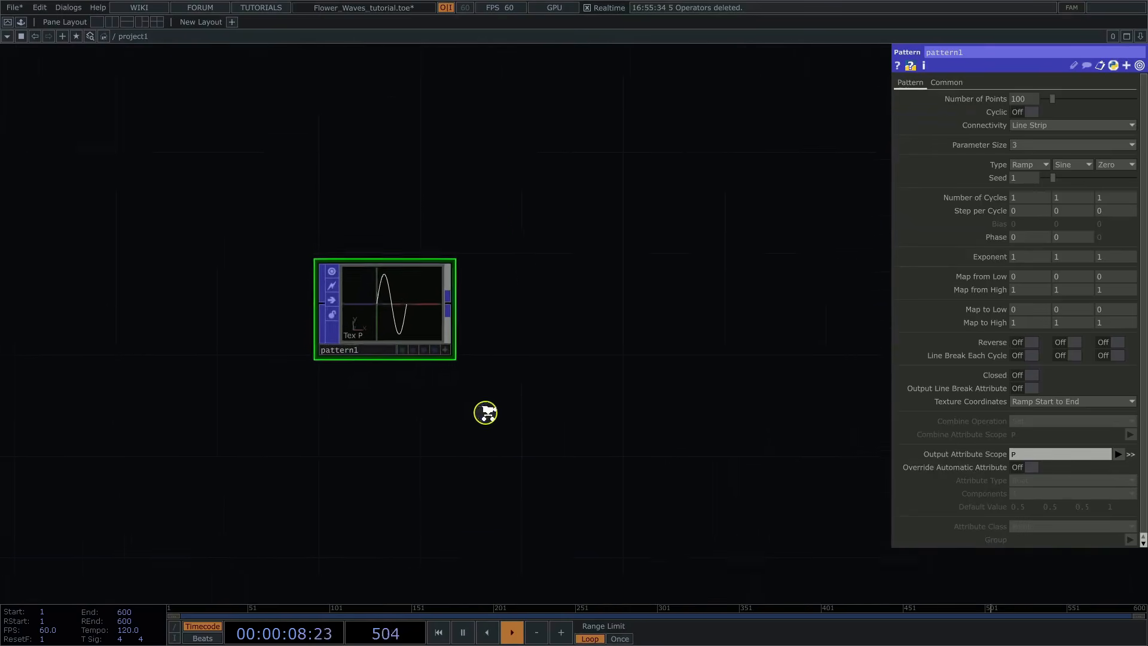
pyautogui.scroll(3, 486, 412)
pyautogui.moveTo(596, 181); pyautogui.dragTo(523, 286)
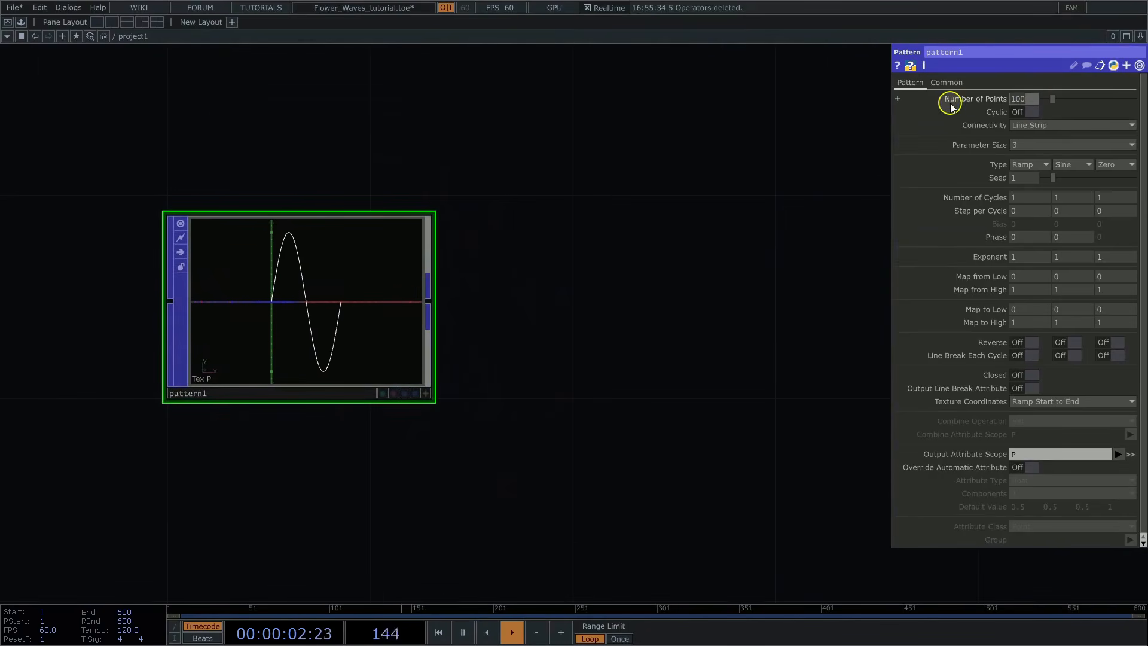
# Step: Set pattern1's number of points to 4 and inspect the line from an angle in its interactive viewer
pyautogui.write('4')
pyautogui.press('Return')
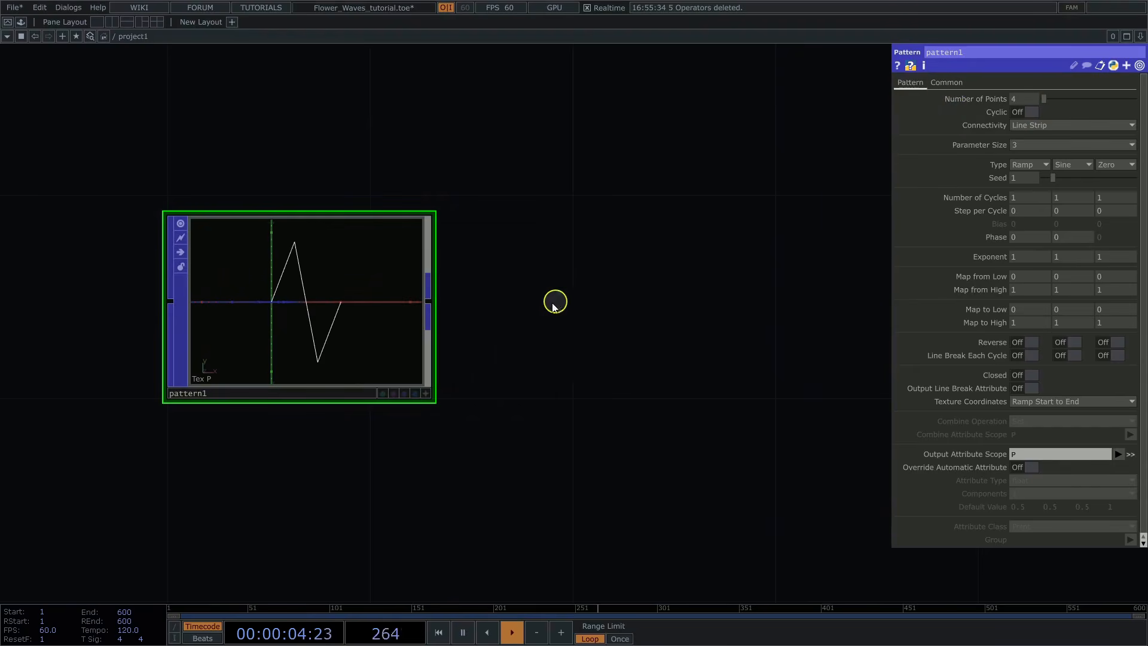
pyautogui.moveTo(480, 360); pyautogui.dragTo(463, 363)
pyautogui.click(410, 397)
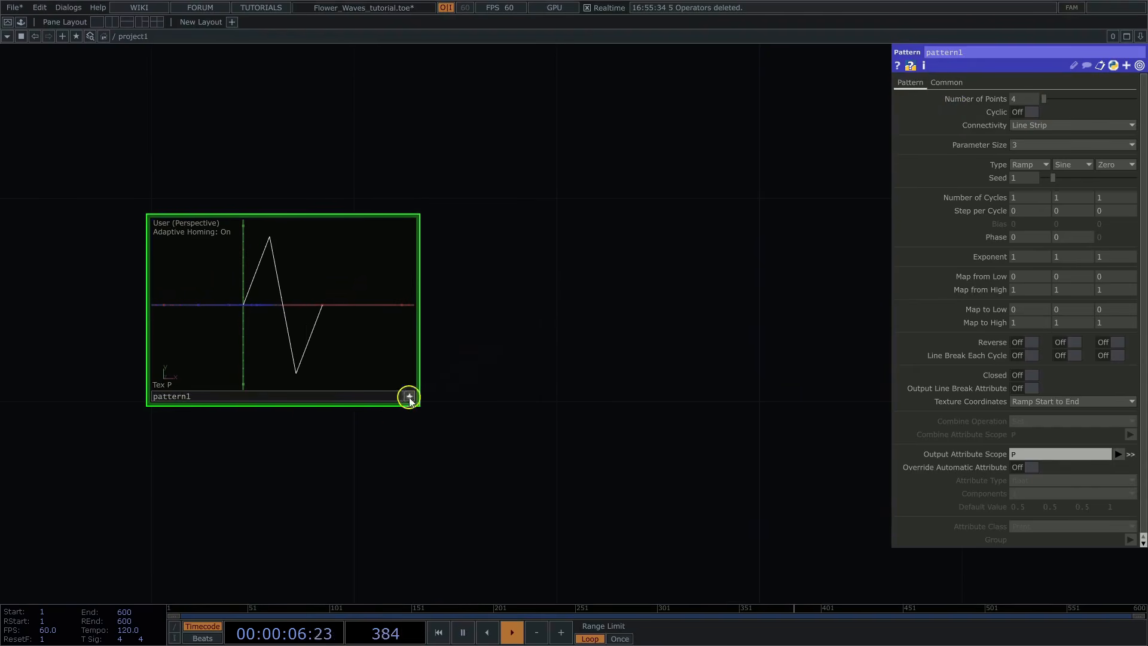
pyautogui.moveTo(310, 327)
pyautogui.mouseDown()
pyautogui.moveTo(272, 328)
pyautogui.moveTo(296, 342)
pyautogui.mouseUp()
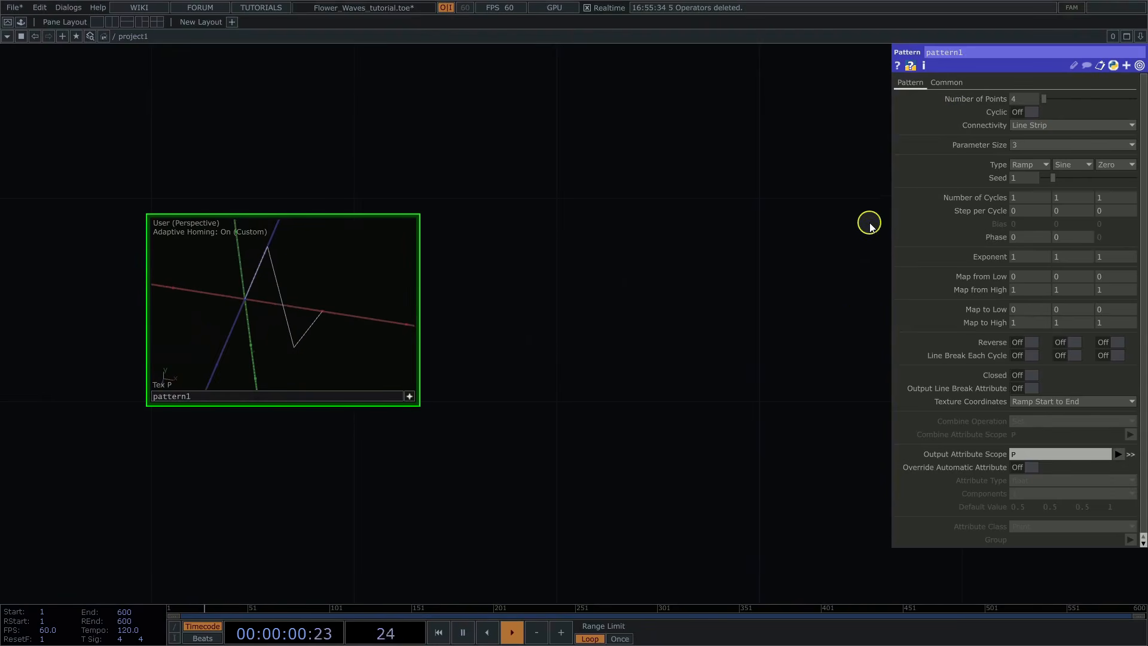
# Step: Set pattern1's types to Ramp, Zero and Sine for X, Y and Z, with 0.5 cycles on the third component
pyautogui.click(1026, 167)
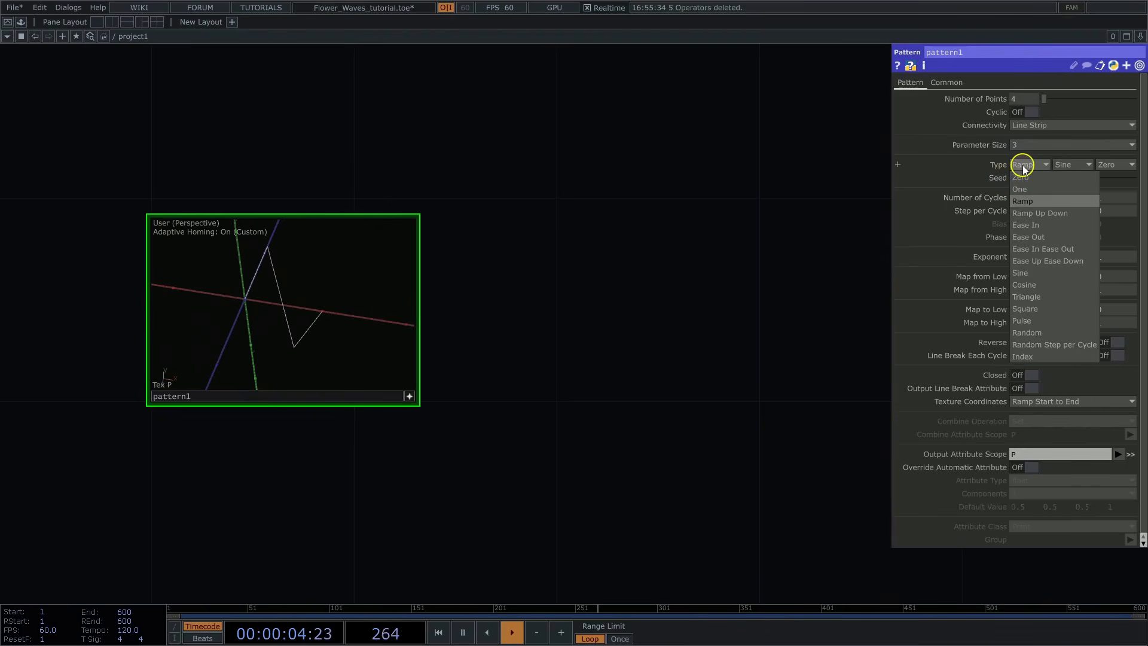
pyautogui.click(1024, 169)
pyautogui.click(1063, 166)
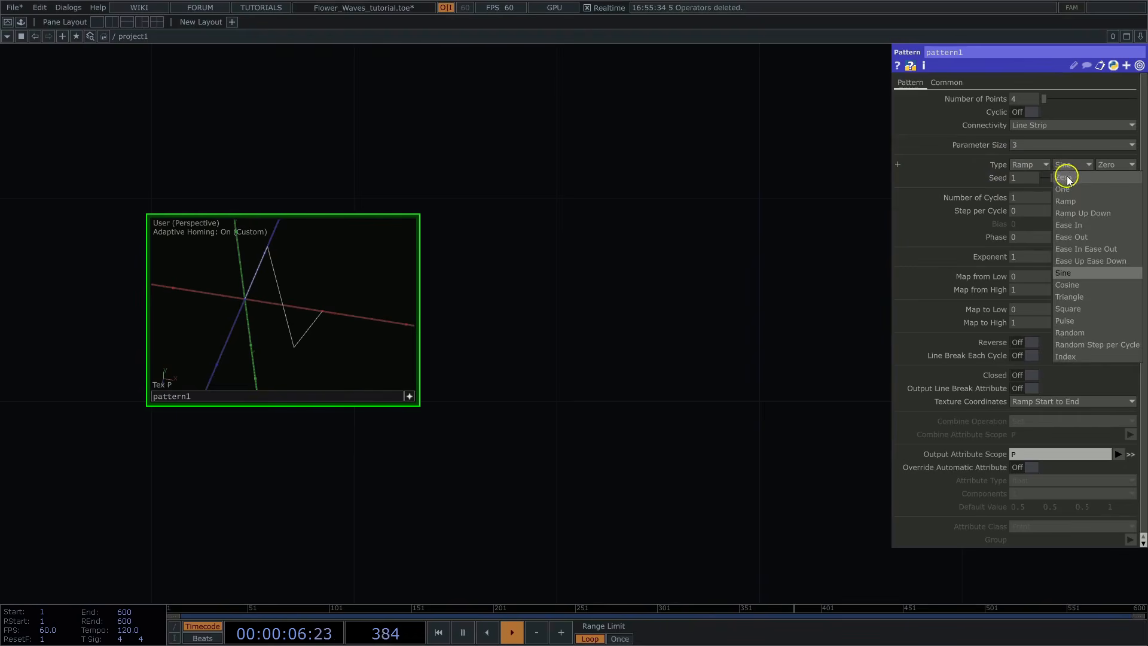
pyautogui.click(1068, 178)
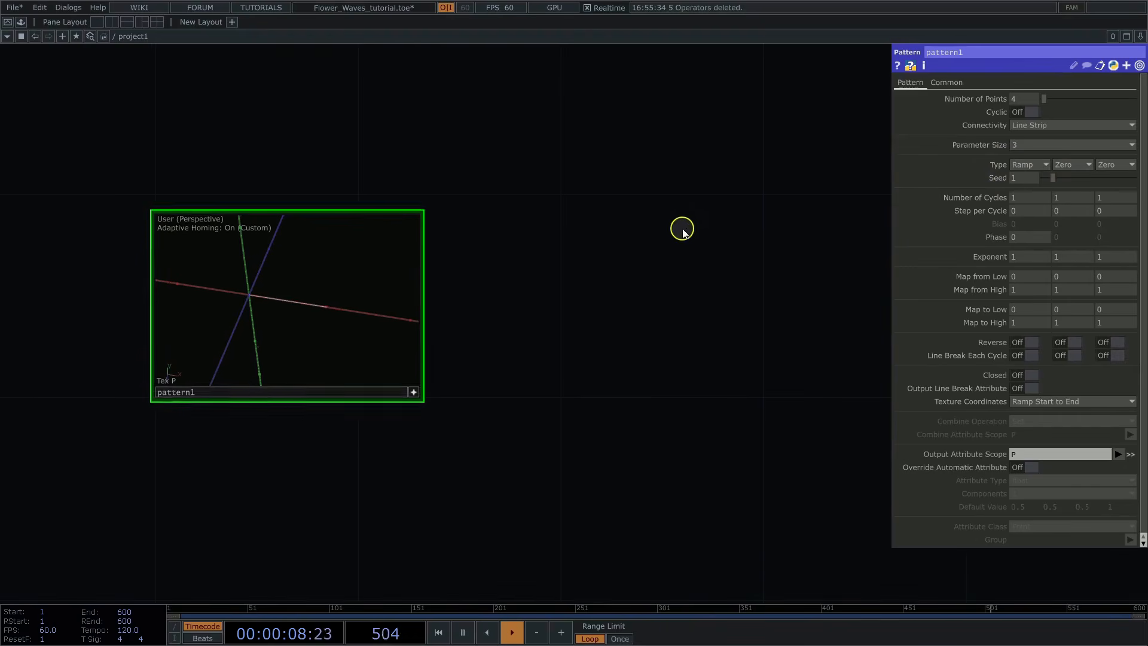
pyautogui.click(1088, 165)
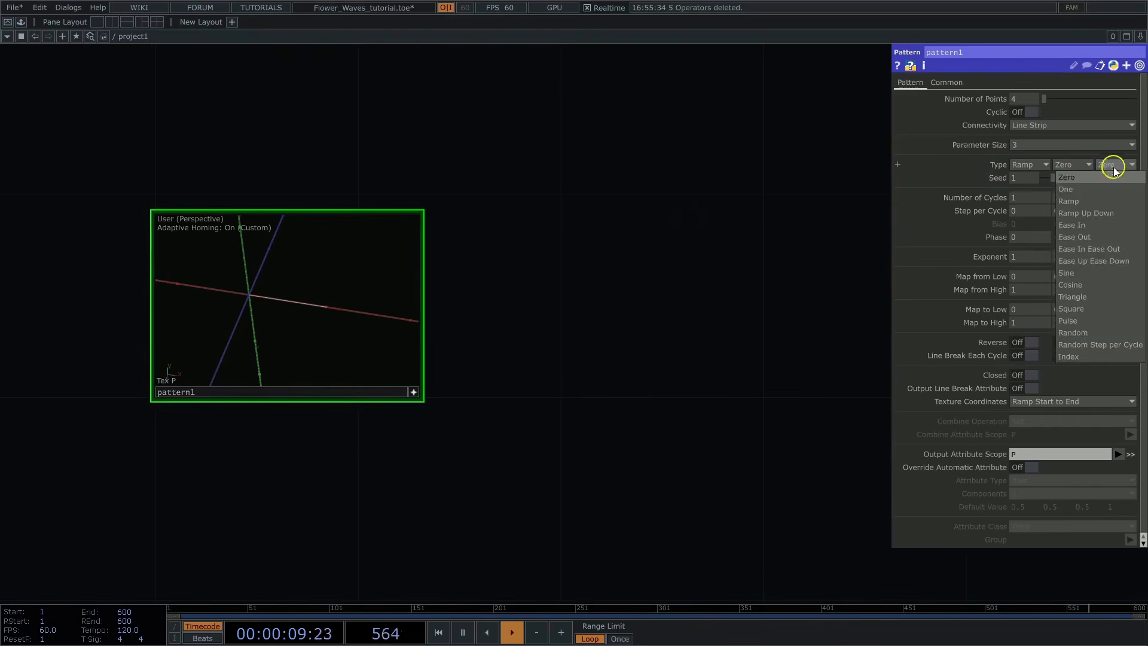
pyautogui.click(1087, 274)
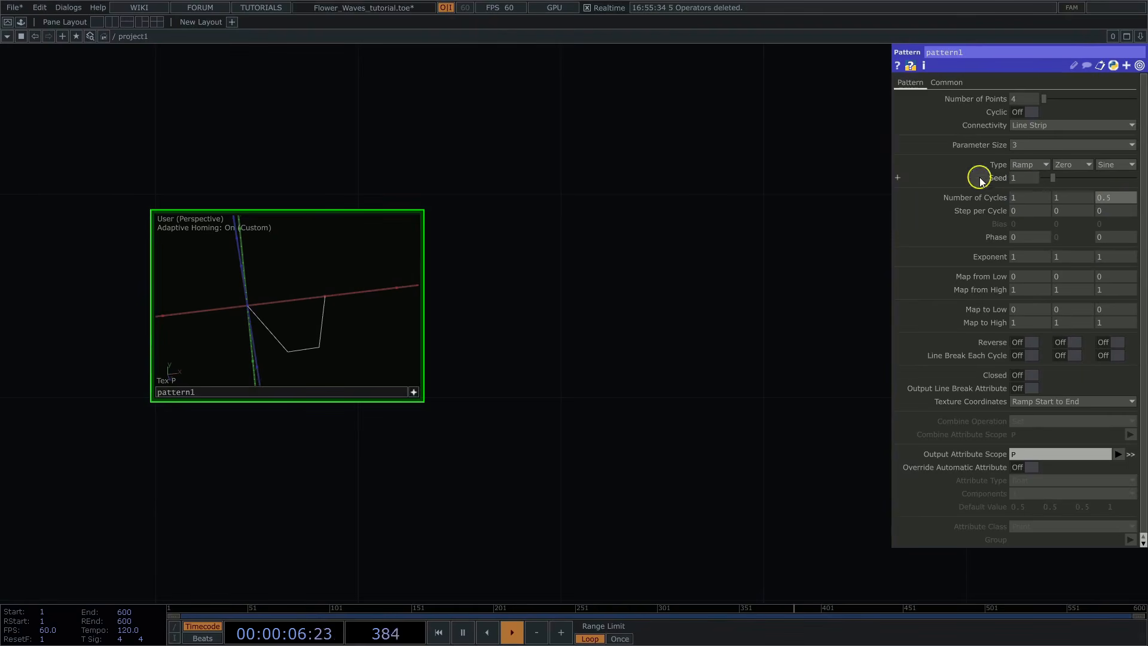
# Step: Set pattern1's third Map to High value to 0.15 and check the flattened curve from an angle
pyautogui.moveTo(359, 299); pyautogui.dragTo(313, 303)
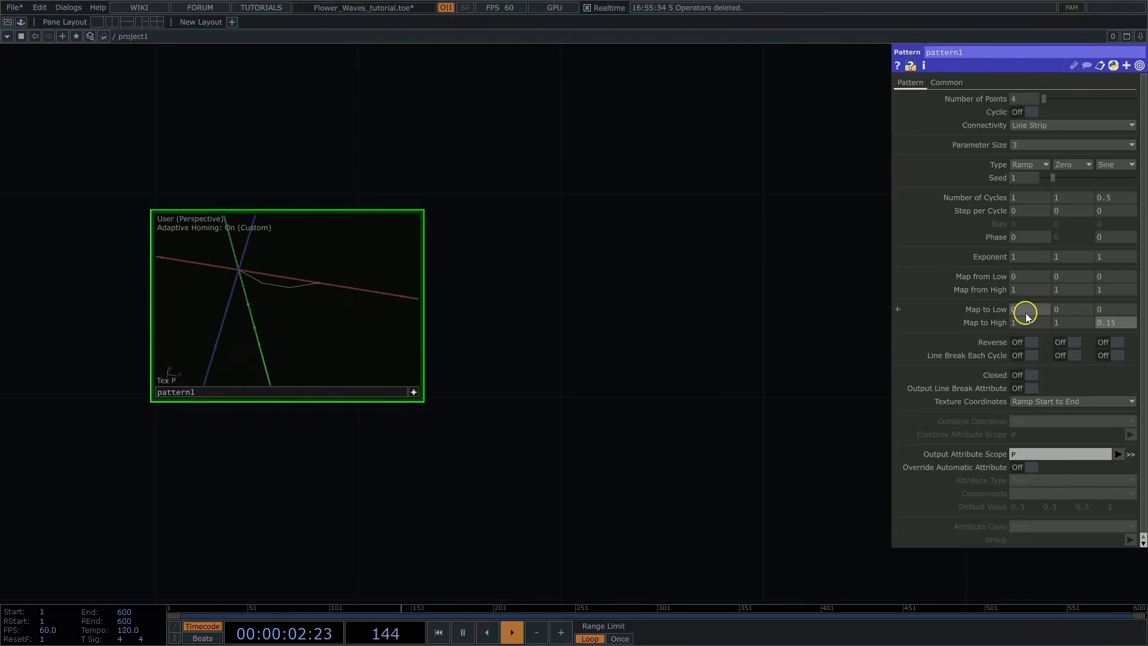
pyautogui.moveTo(353, 321); pyautogui.dragTo(320, 325)
pyautogui.moveTo(679, 378); pyautogui.dragTo(522, 322)
pyautogui.click(362, 389)
# Step: Add a Transform POP beside pattern1 and connect pattern1's output to it
pyautogui.scroll(-2, 517, 320)
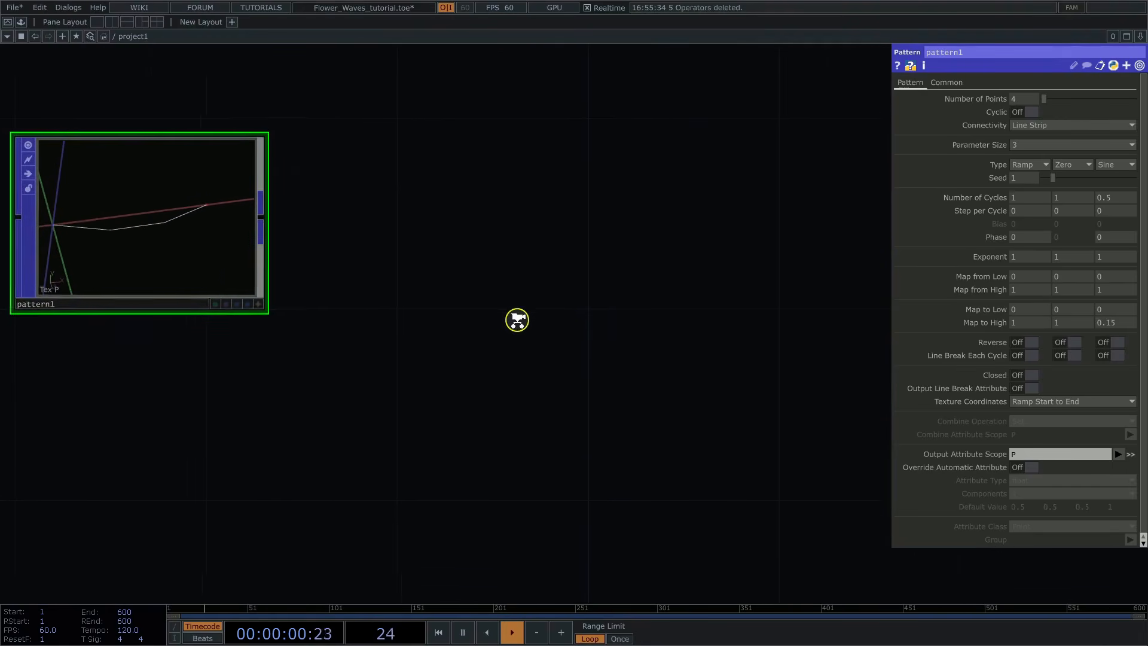
pyautogui.press('Tab')
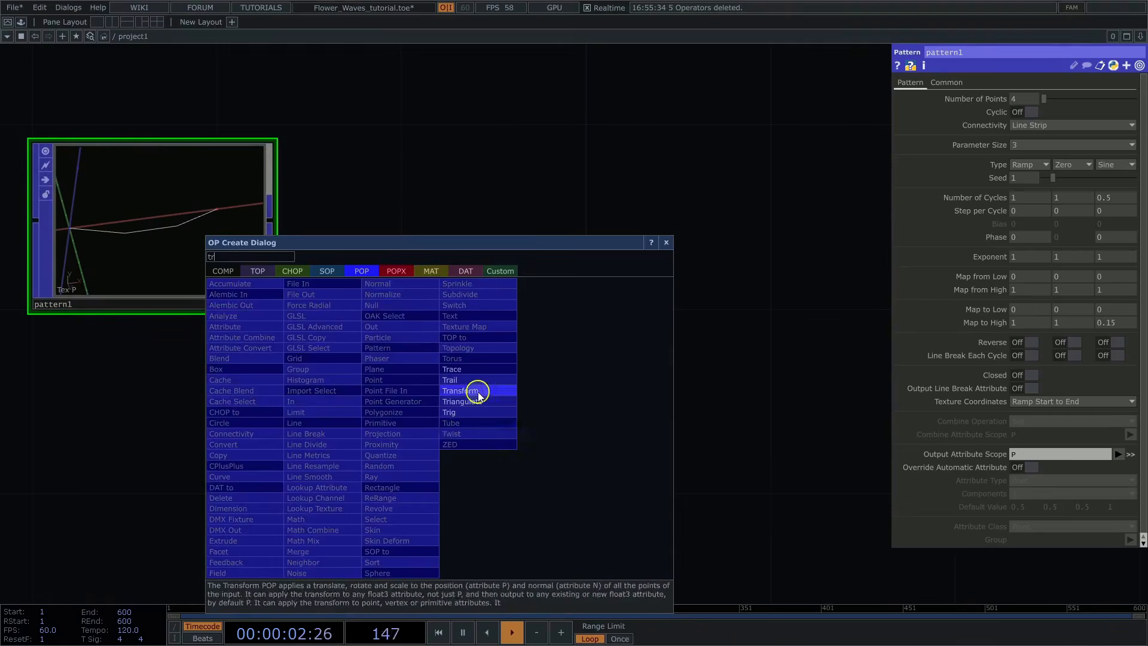
pyautogui.click(478, 395)
pyautogui.click(527, 411)
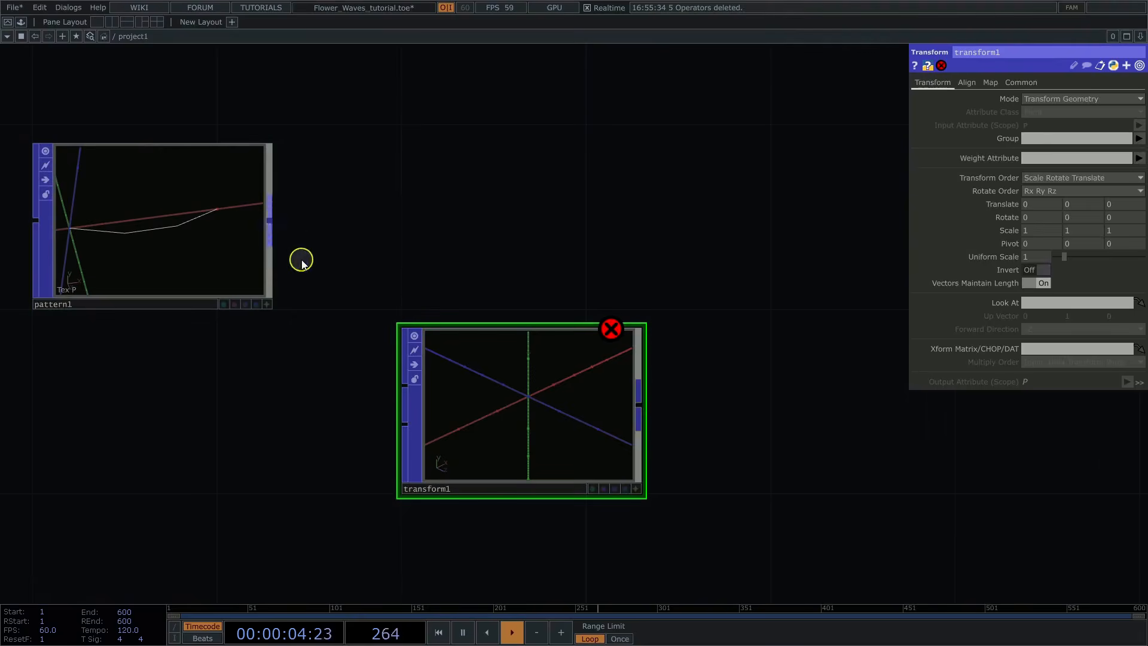
pyautogui.click(405, 384)
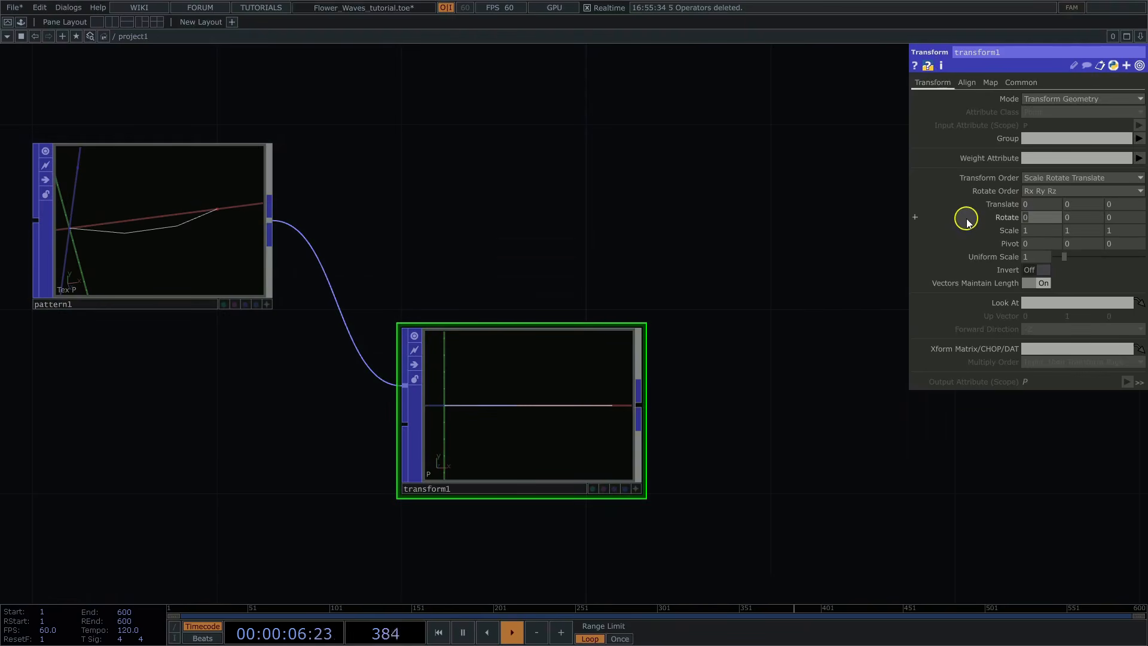
# Step: Set transform1's X rotation to 180 and view the mirrored curve from an angle
pyautogui.write('180')
pyautogui.press('Return')
pyautogui.click(637, 488)
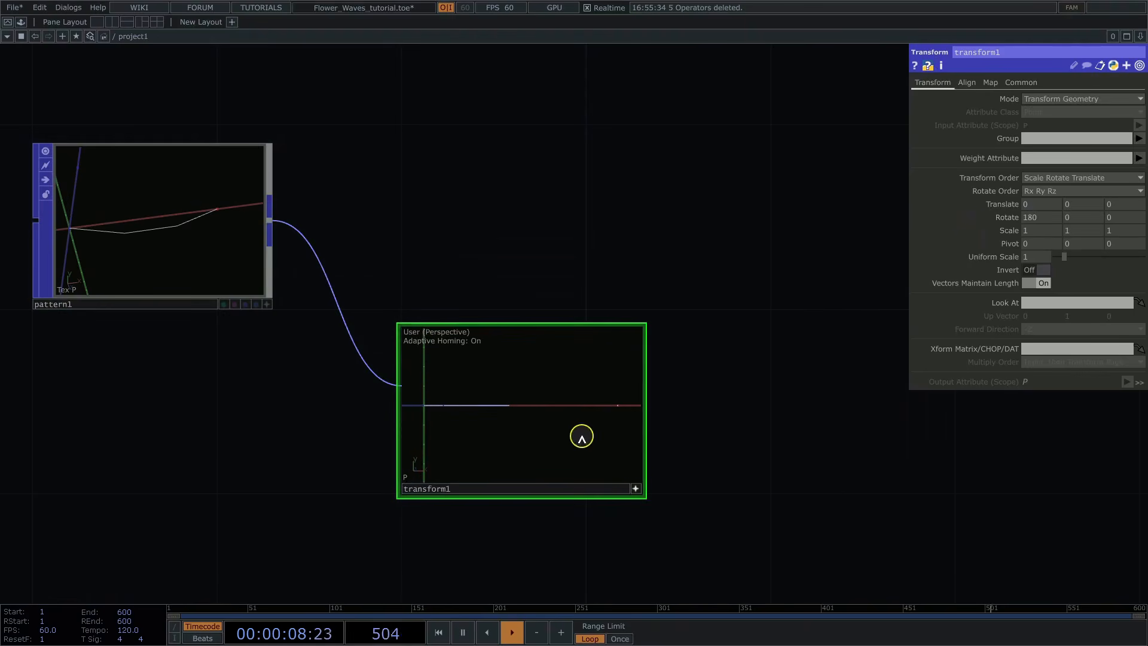
pyautogui.moveTo(582, 438); pyautogui.dragTo(580, 454)
pyautogui.click(634, 489)
# Step: Add a Merge POP fed by pattern1 and transform1, and inspect the combined petal outline in its viewer
pyautogui.press('Tab')
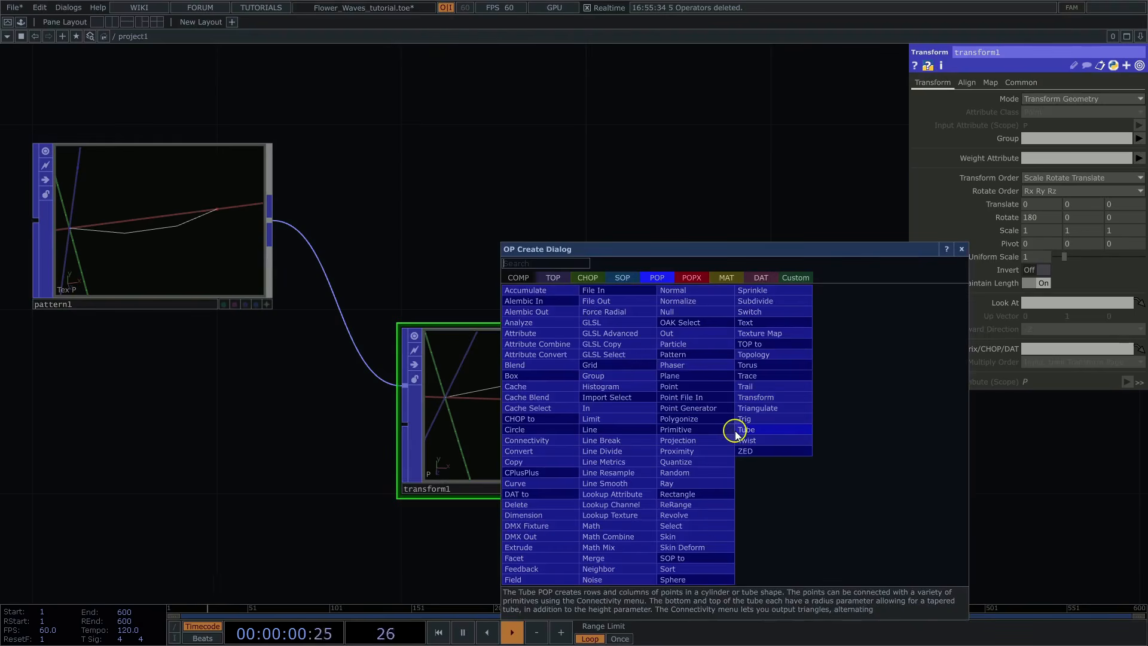
pyautogui.click(598, 551)
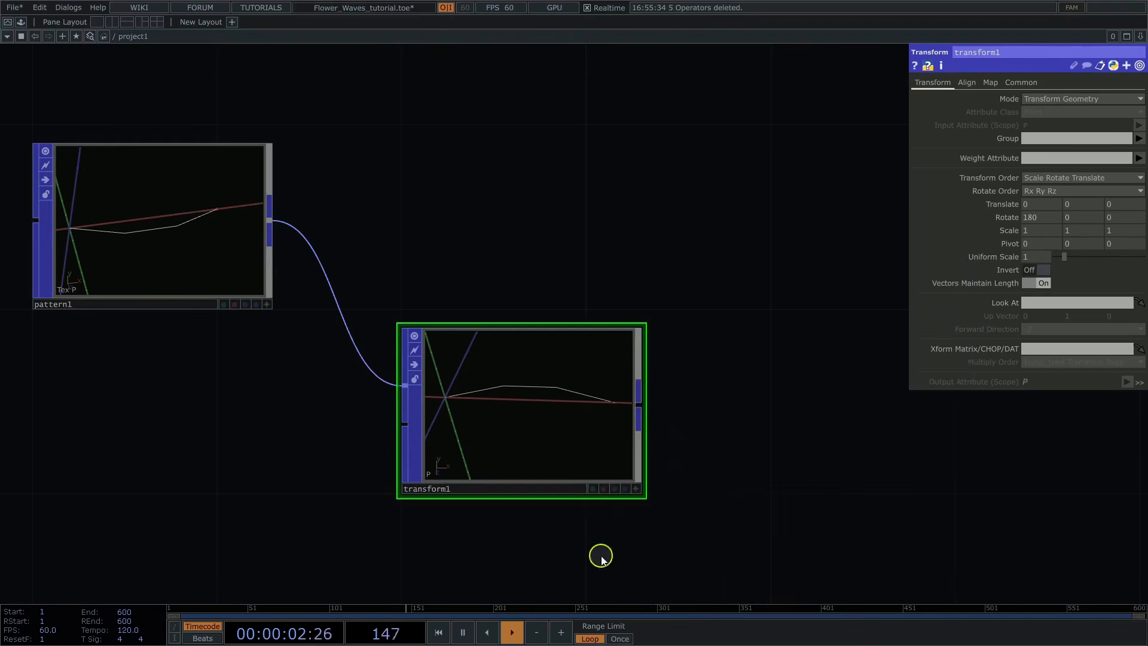
pyautogui.click(848, 198)
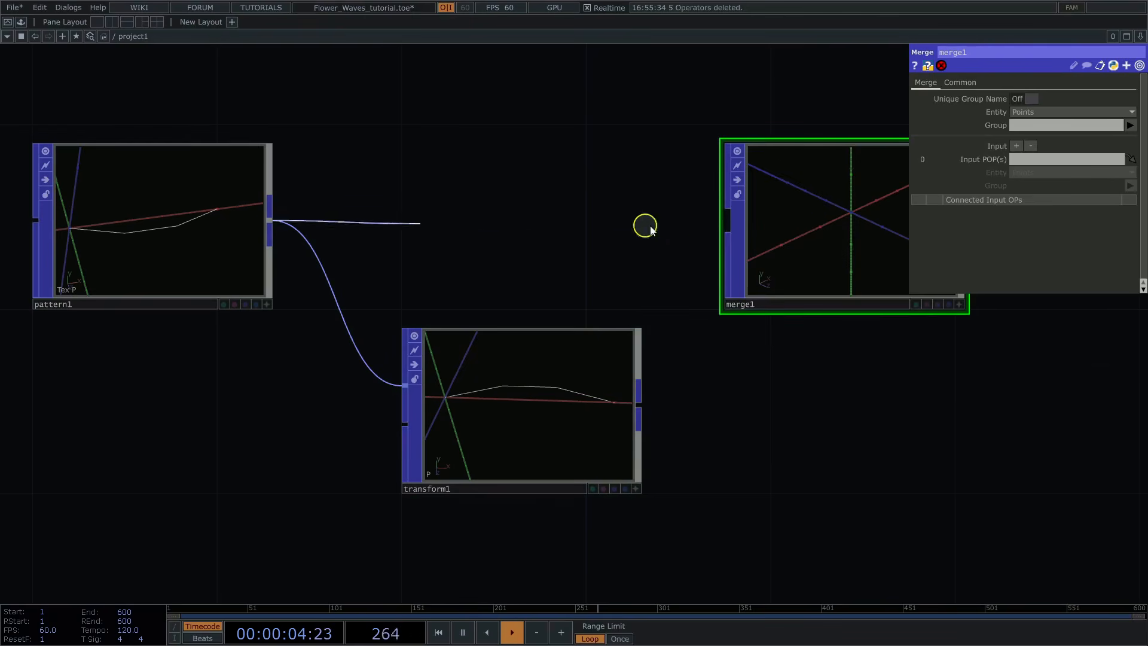
pyautogui.moveTo(645, 226); pyautogui.dragTo(727, 222)
pyautogui.moveTo(650, 389); pyautogui.dragTo(728, 232)
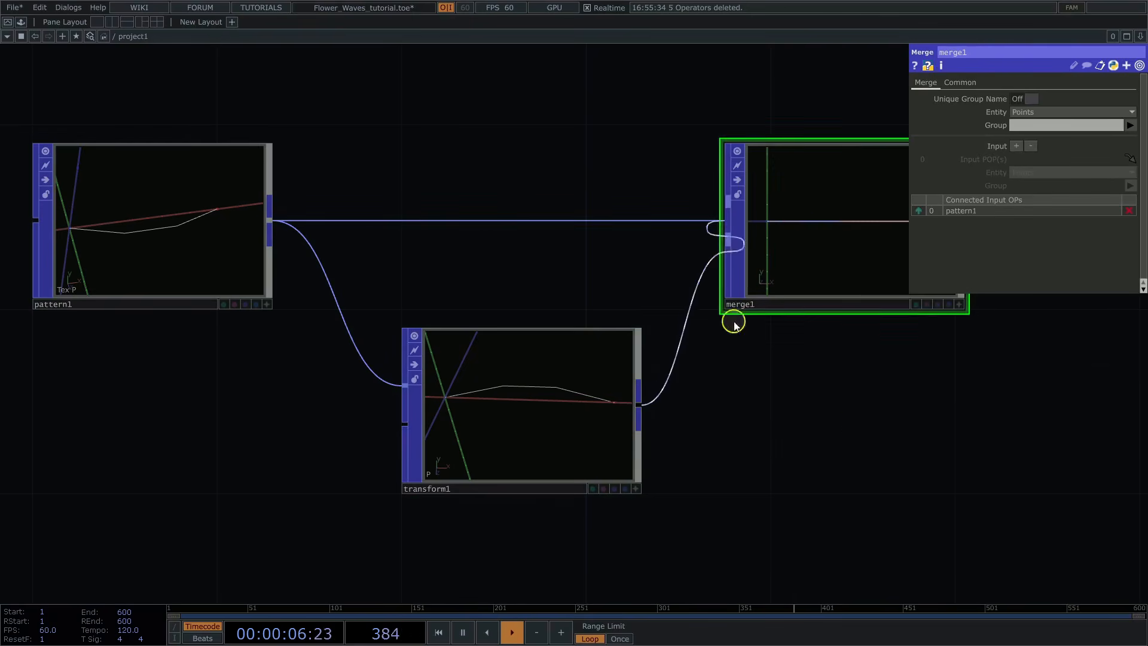
pyautogui.moveTo(856, 425); pyautogui.dragTo(491, 435)
pyautogui.click(591, 316)
pyautogui.moveTo(464, 226); pyautogui.dragTo(463, 247)
pyautogui.click(589, 314)
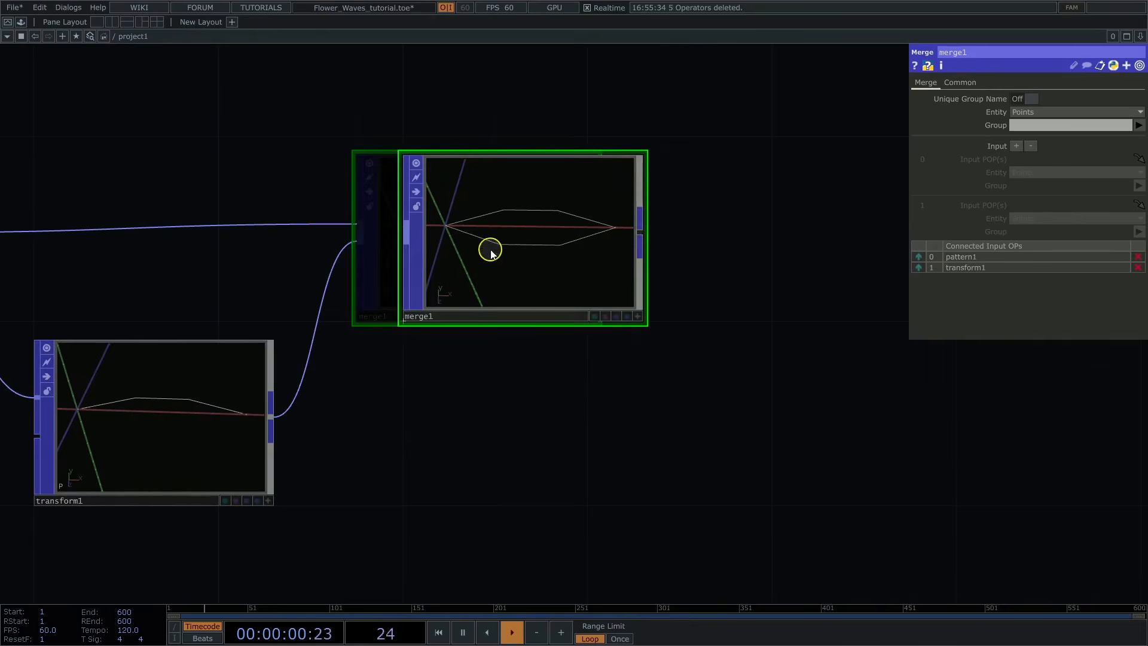
# Step: Add a Skin POP after merge1 and connect merge1 to it to fill the petal outline
pyautogui.press('Tab')
pyautogui.write('ski')
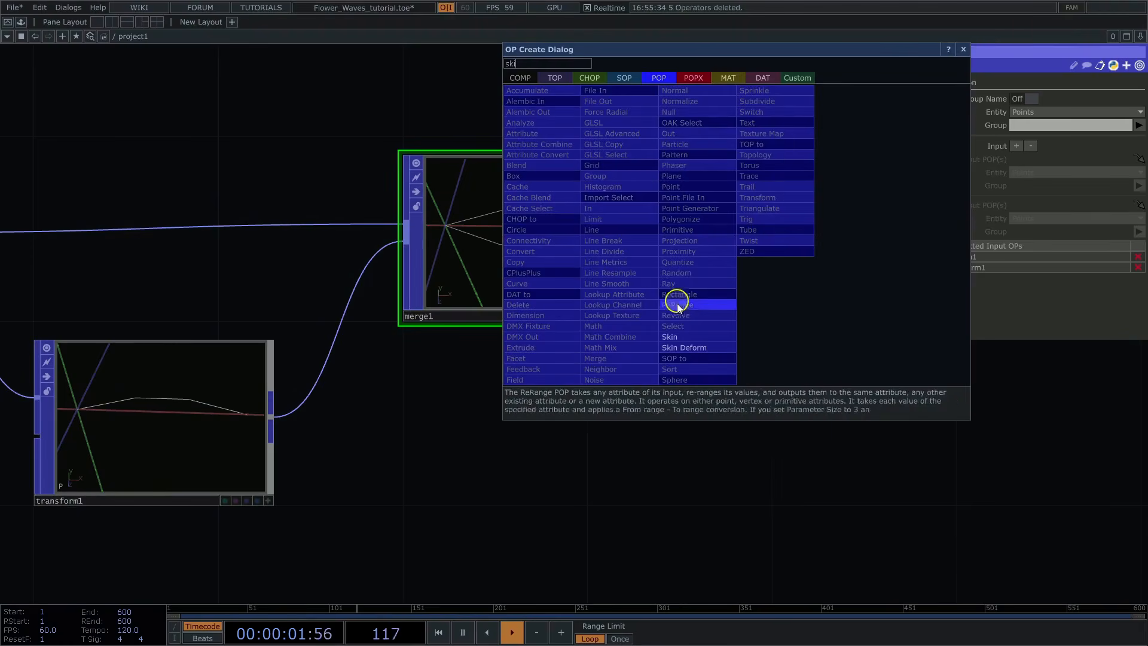
pyautogui.click(672, 336)
pyautogui.click(797, 262)
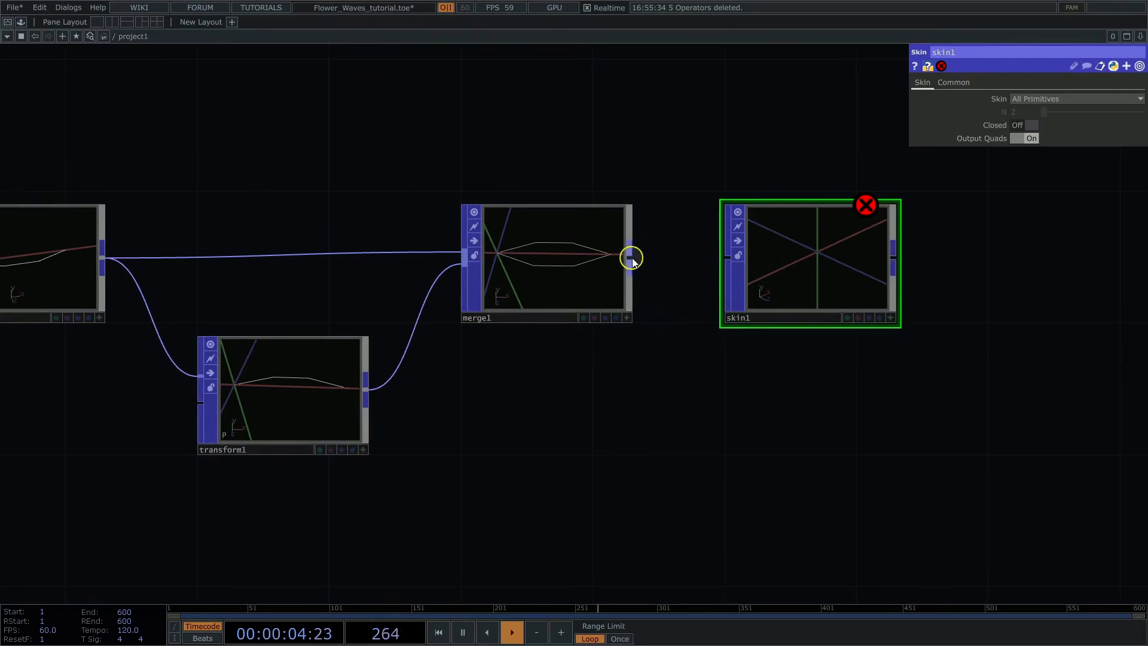
pyautogui.moveTo(633, 258); pyautogui.dragTo(727, 258)
pyautogui.moveTo(945, 276); pyautogui.dragTo(639, 323)
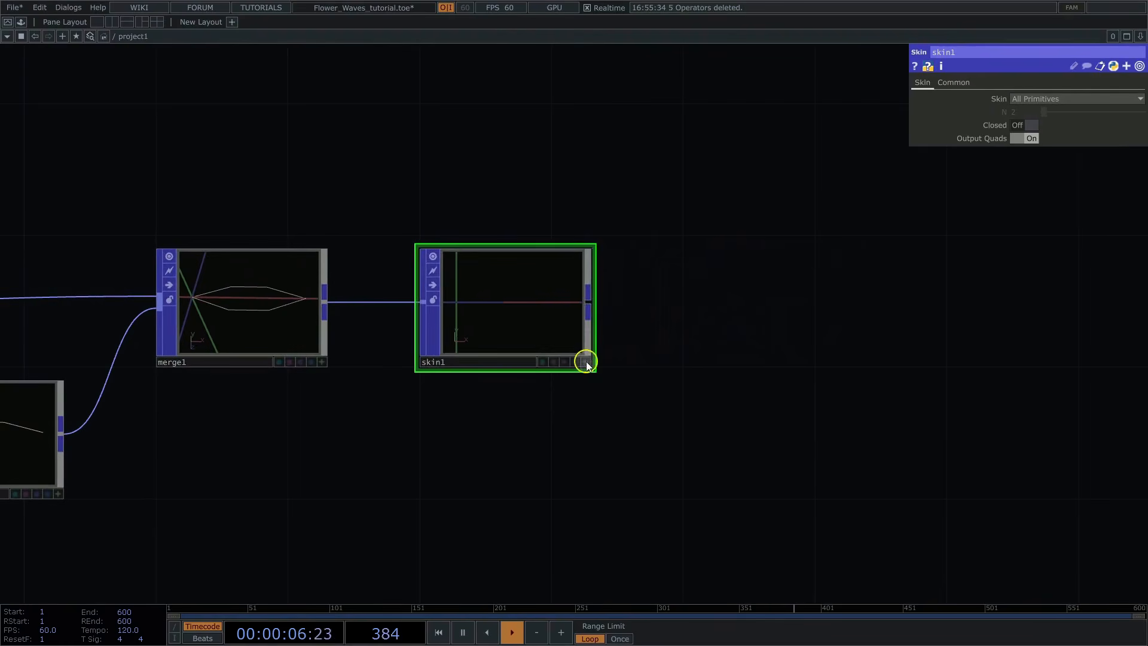
pyautogui.click(586, 363)
# Step: Add a Twist POP after skin1 and connect skin1's output to it
pyautogui.press('Tab')
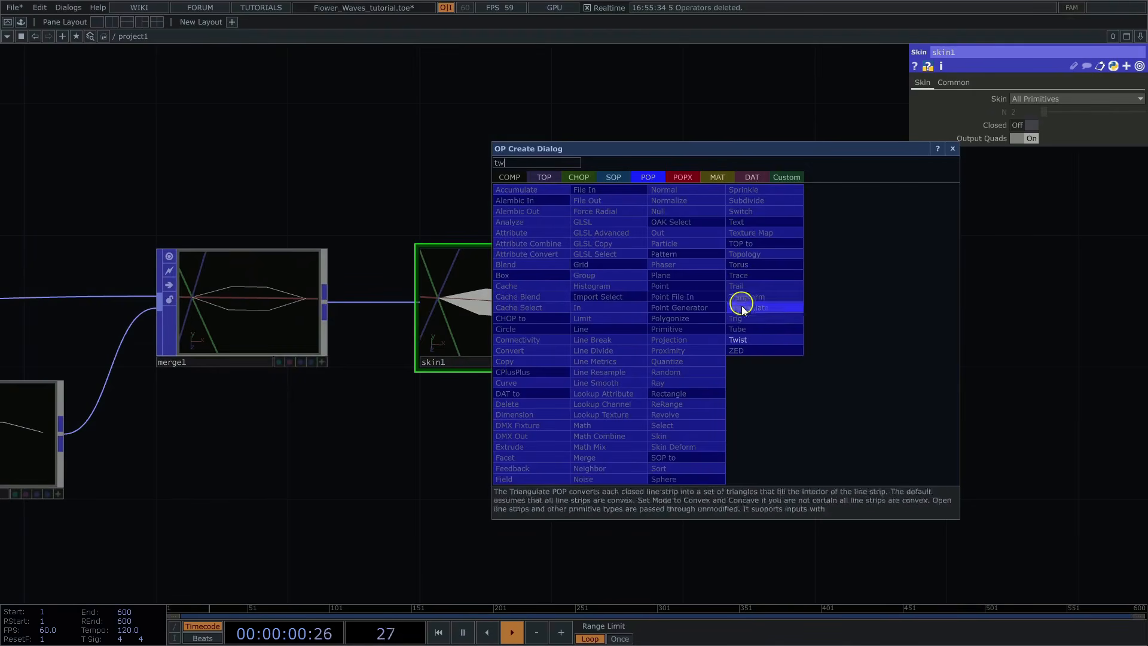
pyautogui.click(736, 335)
pyautogui.click(768, 308)
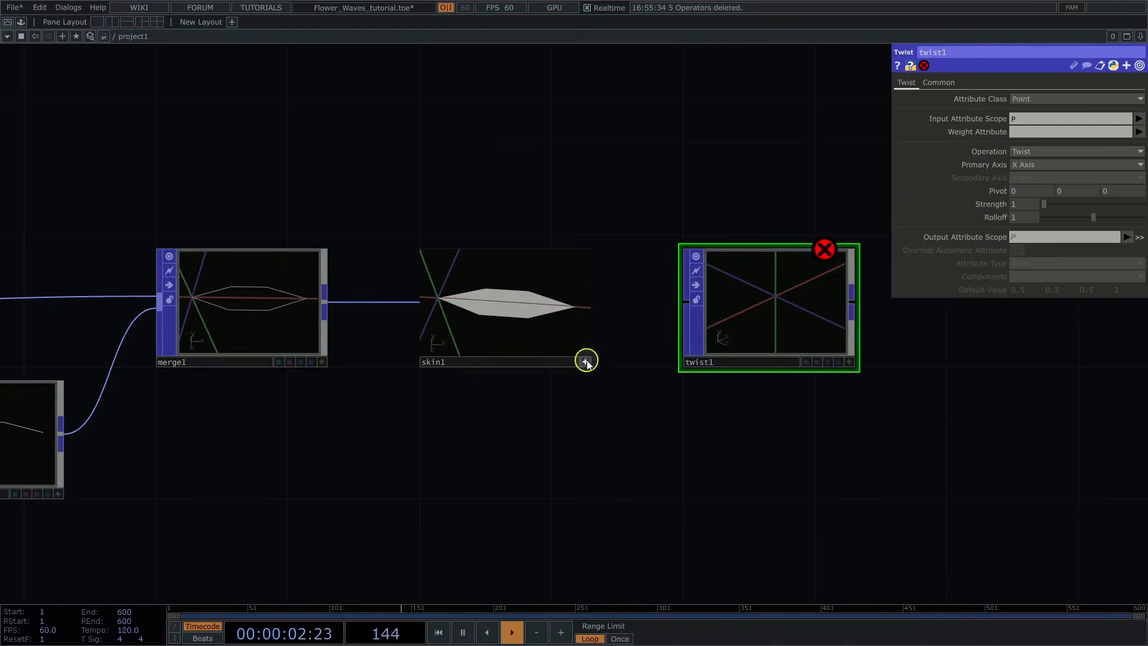
pyautogui.click(682, 306)
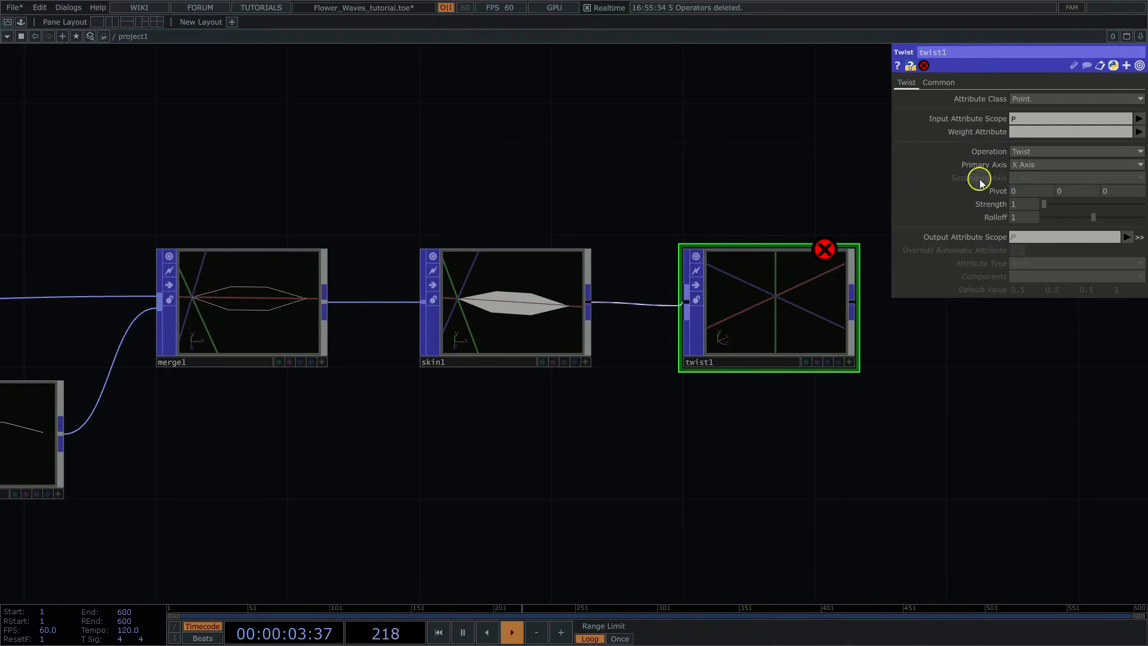
# Step: Set twist1's operation to Bend with Y Axis as primary axis and X Axis as secondary axis
pyautogui.click(1020, 153)
pyautogui.click(1021, 177)
pyautogui.moveTo(628, 146); pyautogui.dragTo(512, 146)
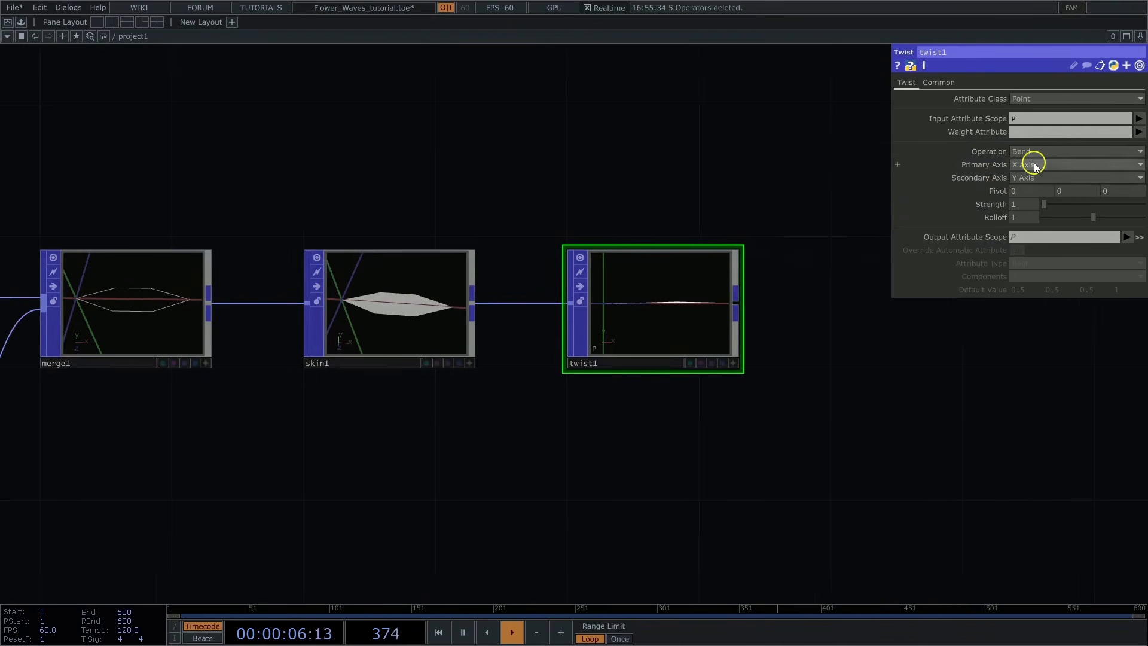
pyautogui.click(1024, 187)
pyautogui.click(1022, 178)
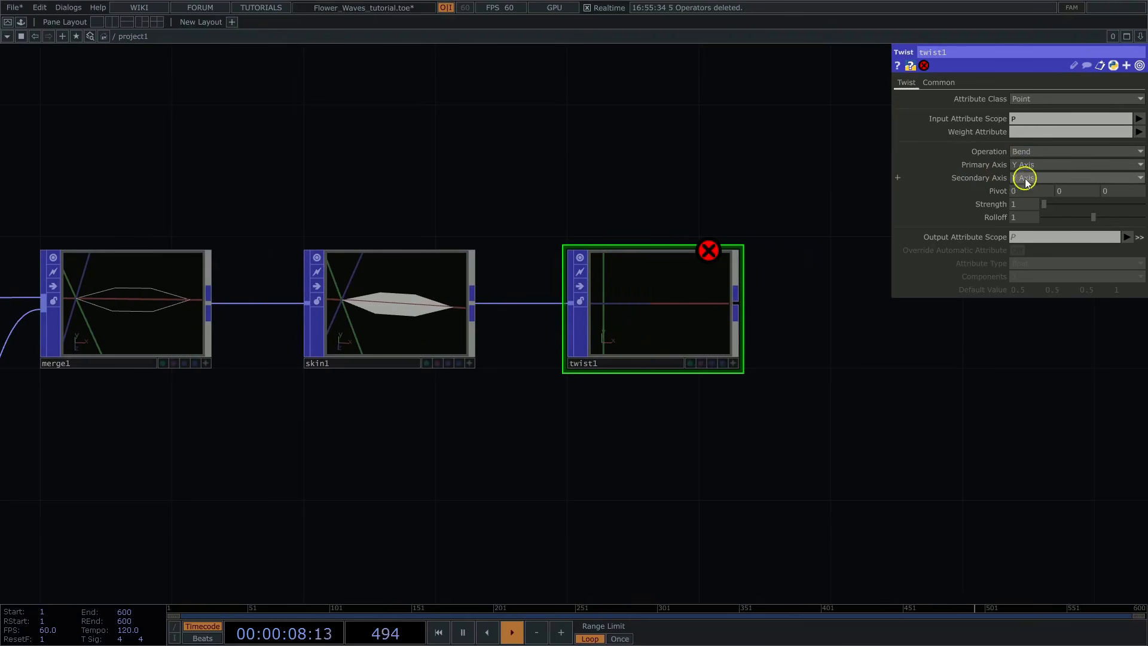
pyautogui.click(1024, 191)
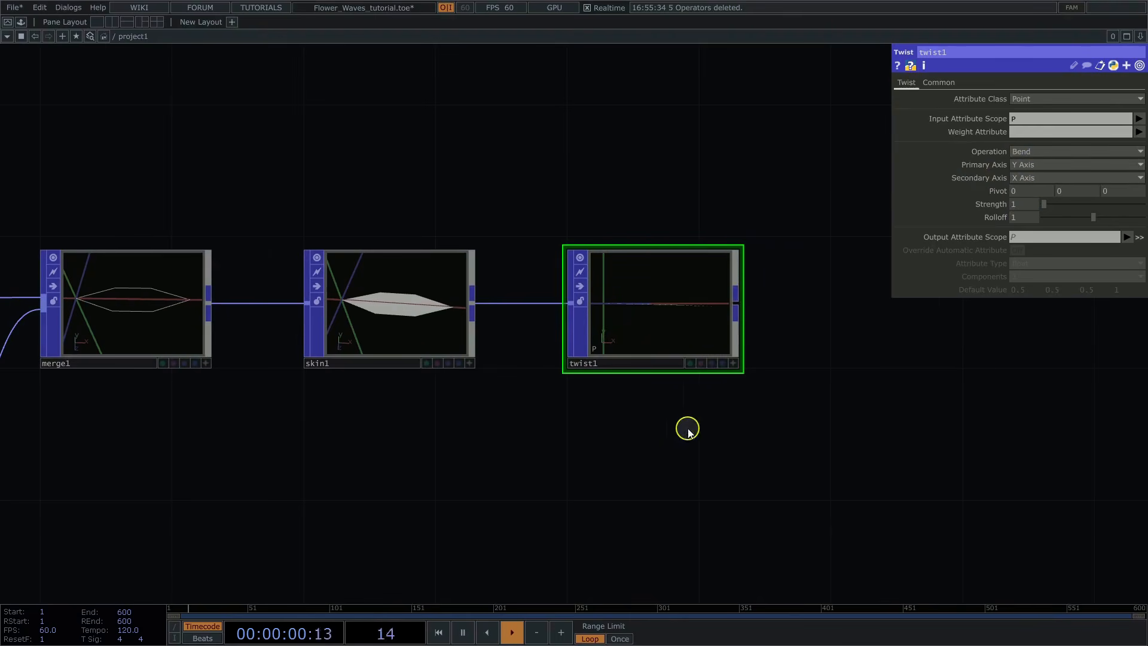
# Step: Set twist1's strength to -25 and inspect the bent petal from the side
pyautogui.scroll(5, 688, 429)
pyautogui.click(769, 315)
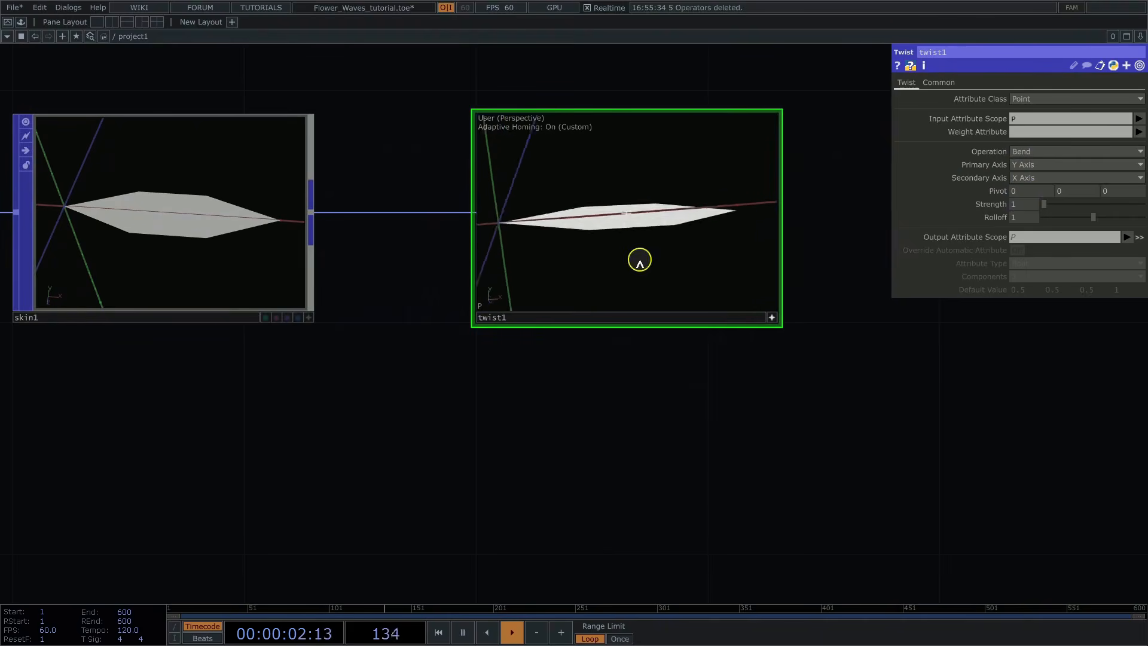
pyautogui.moveTo(639, 263); pyautogui.dragTo(934, 224)
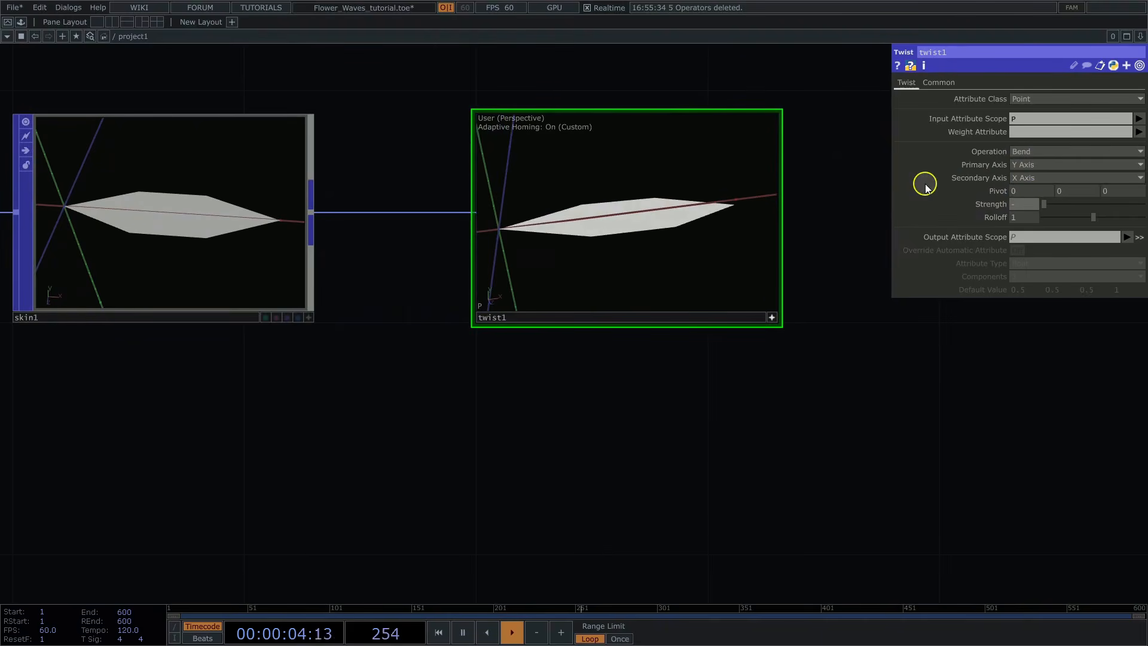
pyautogui.press('Return')
pyautogui.moveTo(612, 213); pyautogui.dragTo(570, 245, button='middle')
pyautogui.moveTo(570, 243)
pyautogui.mouseDown()
pyautogui.moveTo(546, 223)
pyautogui.moveTo(590, 252)
pyautogui.mouseUp()
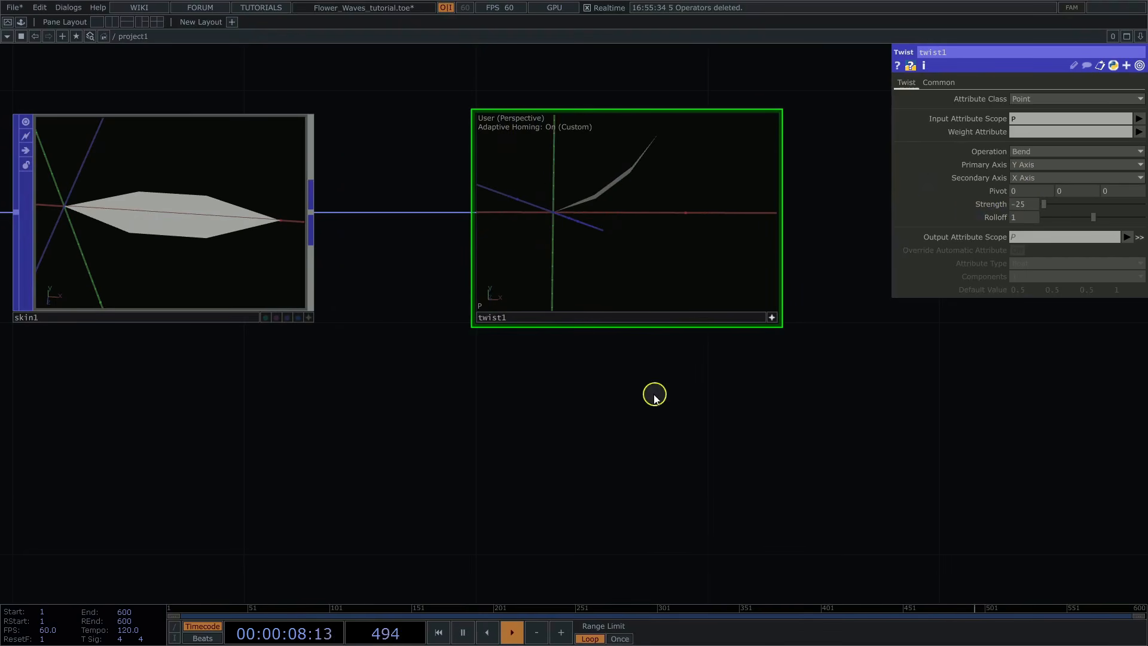
# Step: Add a Circle POP to the network below twist1
pyautogui.scroll(-3, 654, 395)
pyautogui.press('Tab')
pyautogui.write('ci')
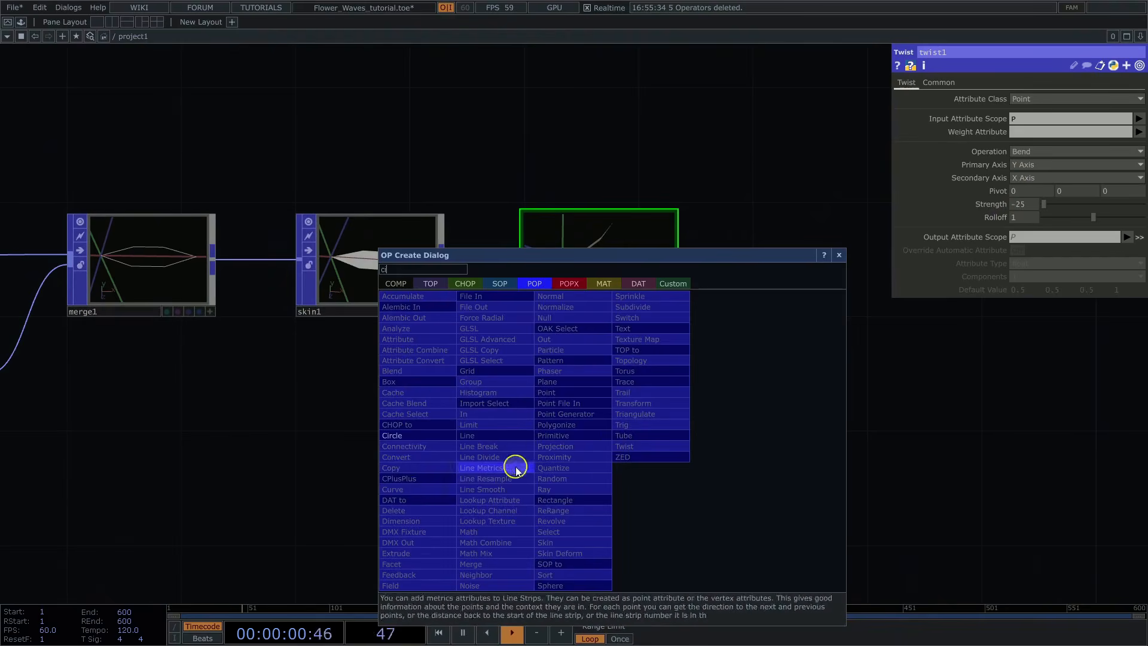
pyautogui.click(397, 436)
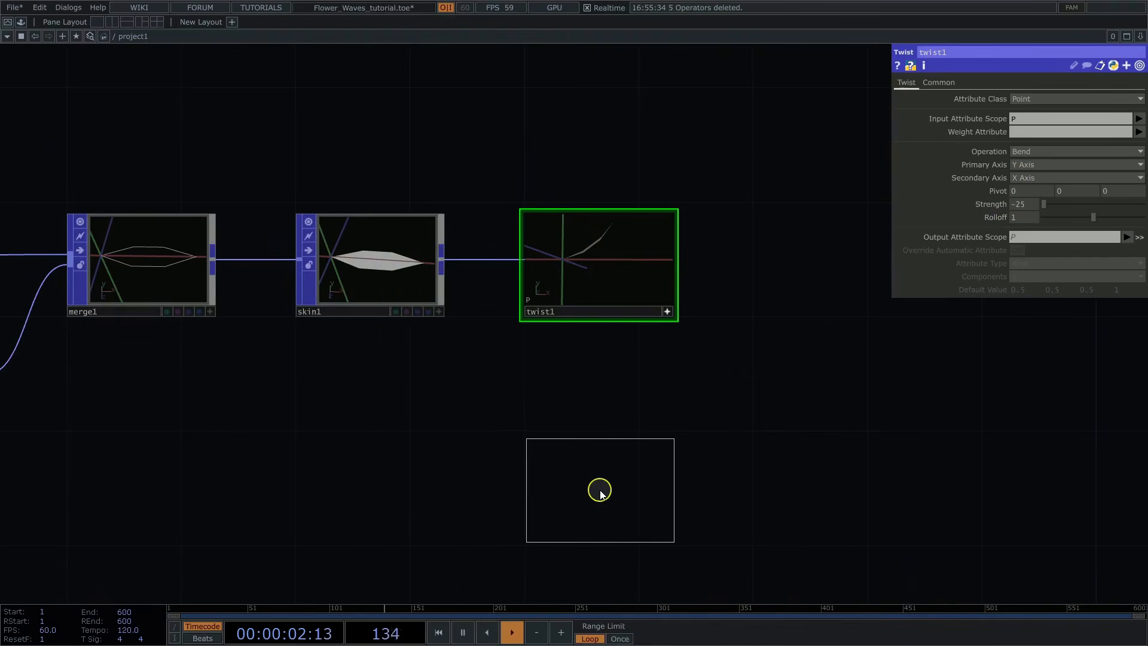
pyautogui.click(601, 489)
pyautogui.moveTo(744, 505); pyautogui.dragTo(750, 467)
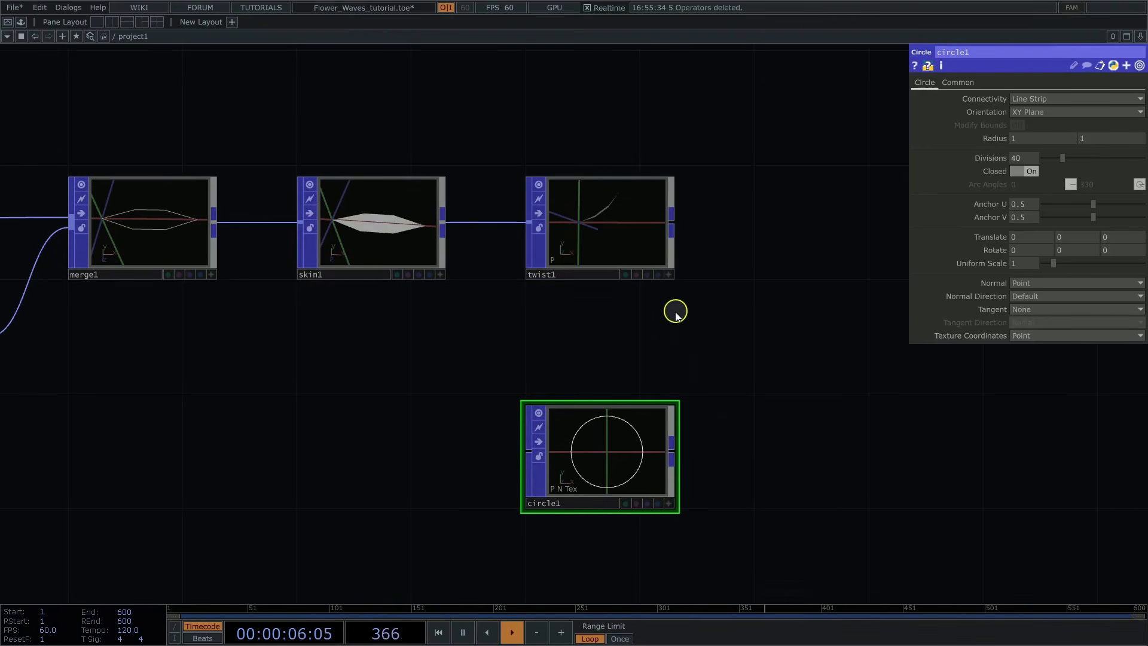
# Step: Set circle1's orientation to ZX Plane, its divisions to 6 and its uniform scale to 0.8
pyautogui.click(1025, 113)
pyautogui.click(1024, 149)
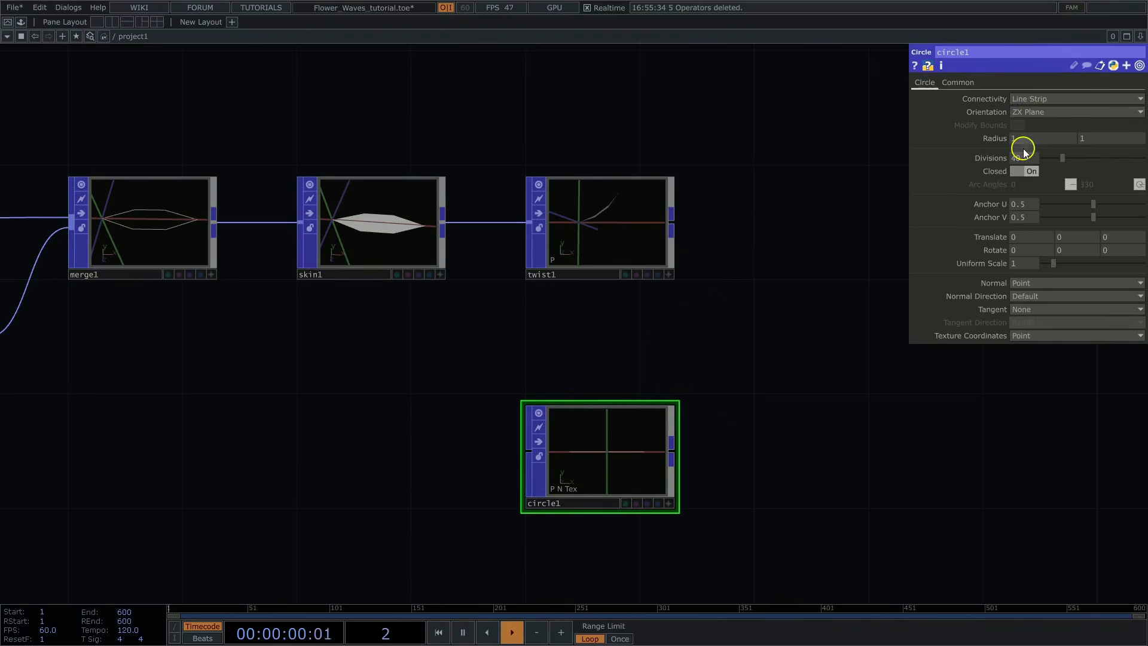
pyautogui.write('6')
pyautogui.press('Return')
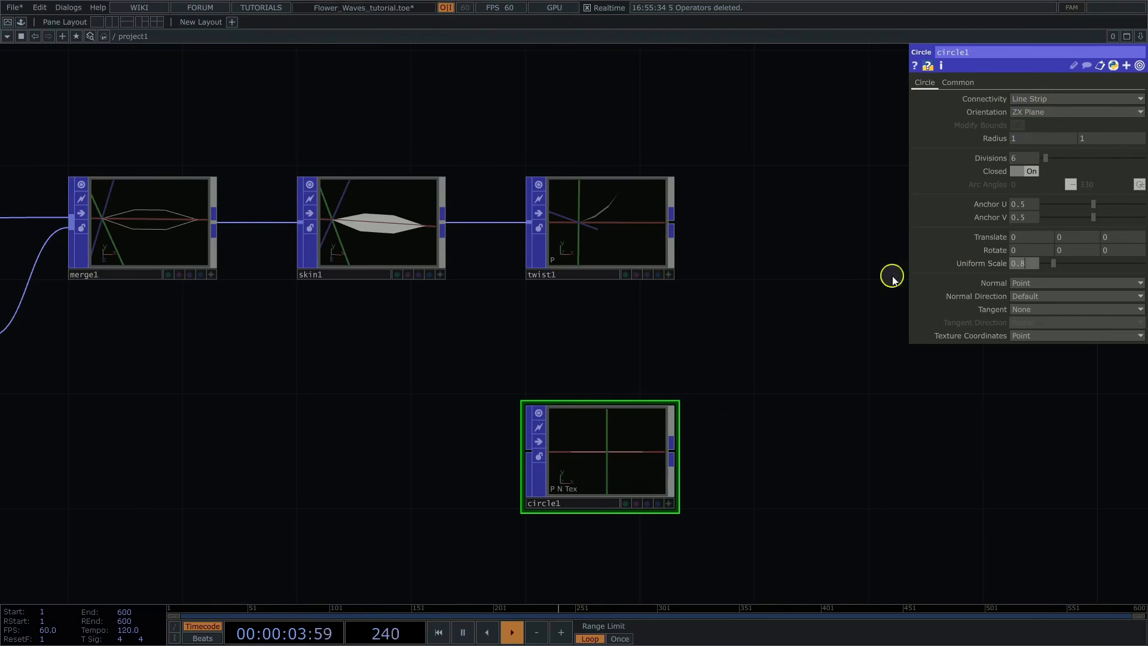
# Step: Set circle1's normal direction to Tangent
pyautogui.click(1028, 311)
pyautogui.click(1027, 286)
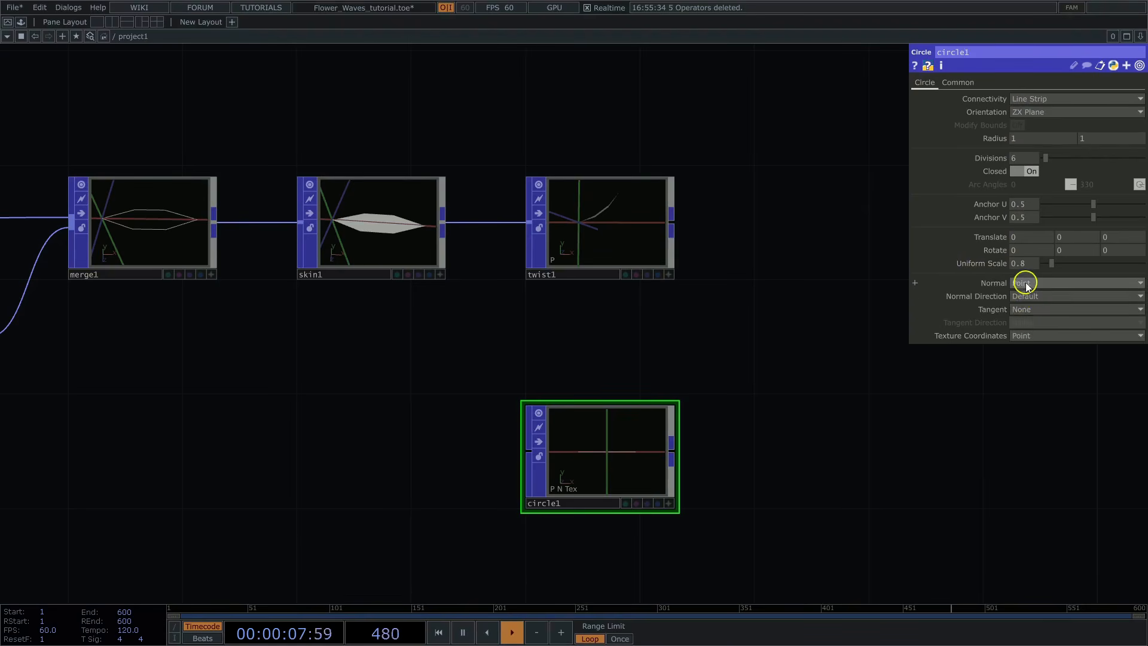
pyautogui.click(1025, 297)
pyautogui.click(1024, 333)
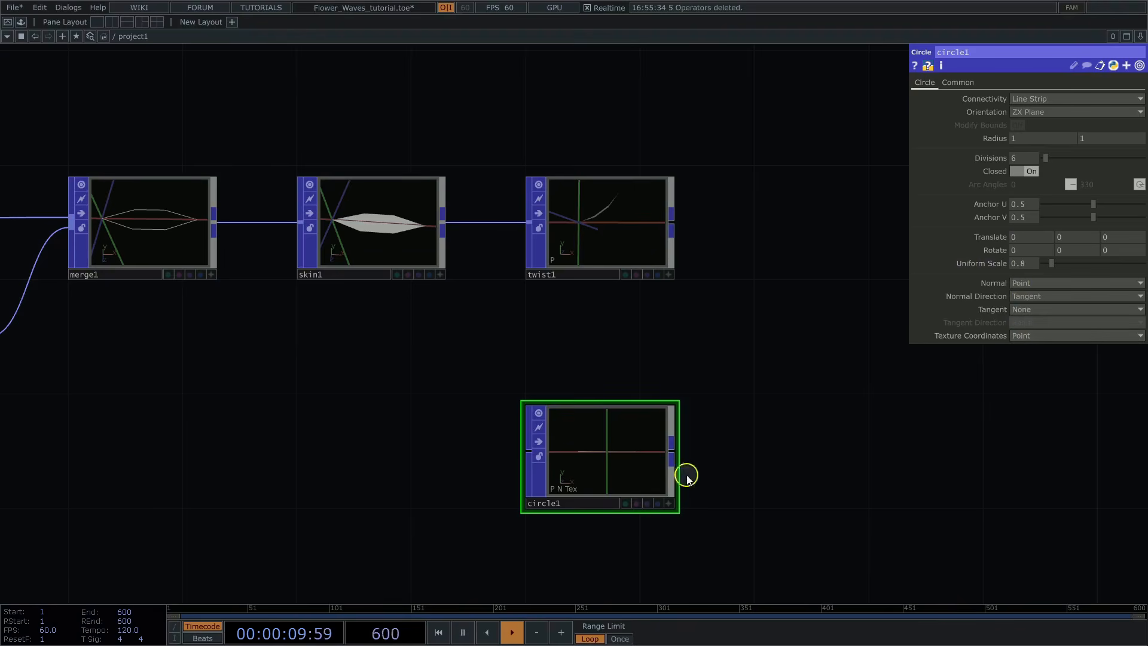
# Step: Orbit circle1's preview to check the hexagon, and add a Copy POP fed by twist1
pyautogui.click(668, 503)
pyautogui.moveTo(625, 469); pyautogui.dragTo(628, 476)
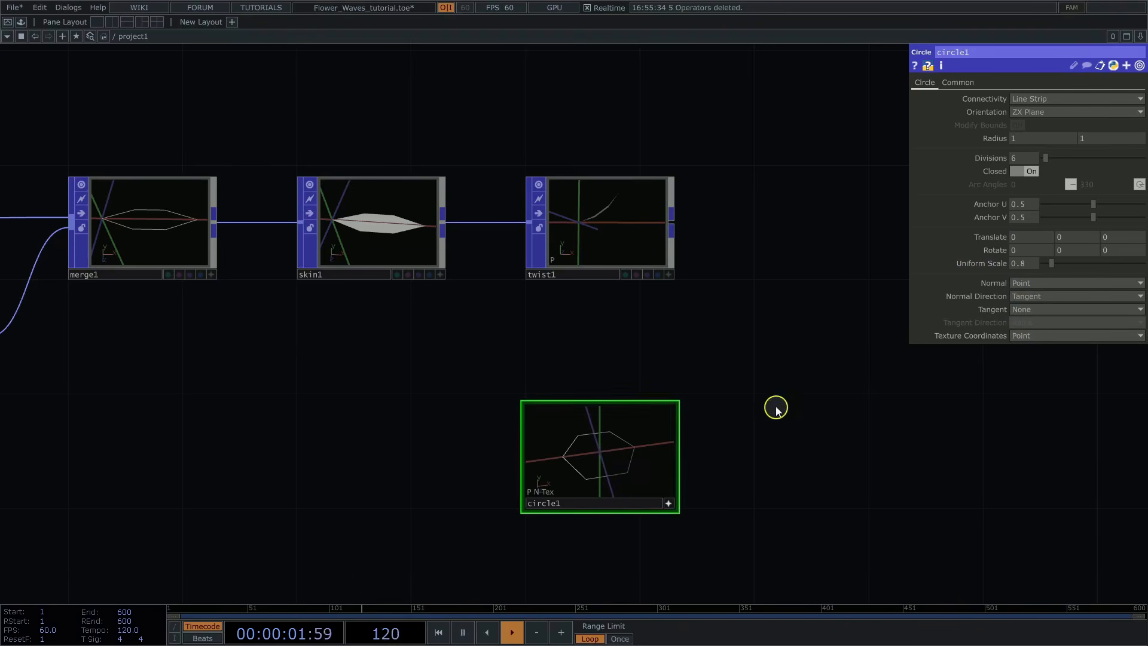
pyautogui.moveTo(774, 405); pyautogui.dragTo(576, 383)
pyautogui.press('Tab')
pyautogui.write('cop')
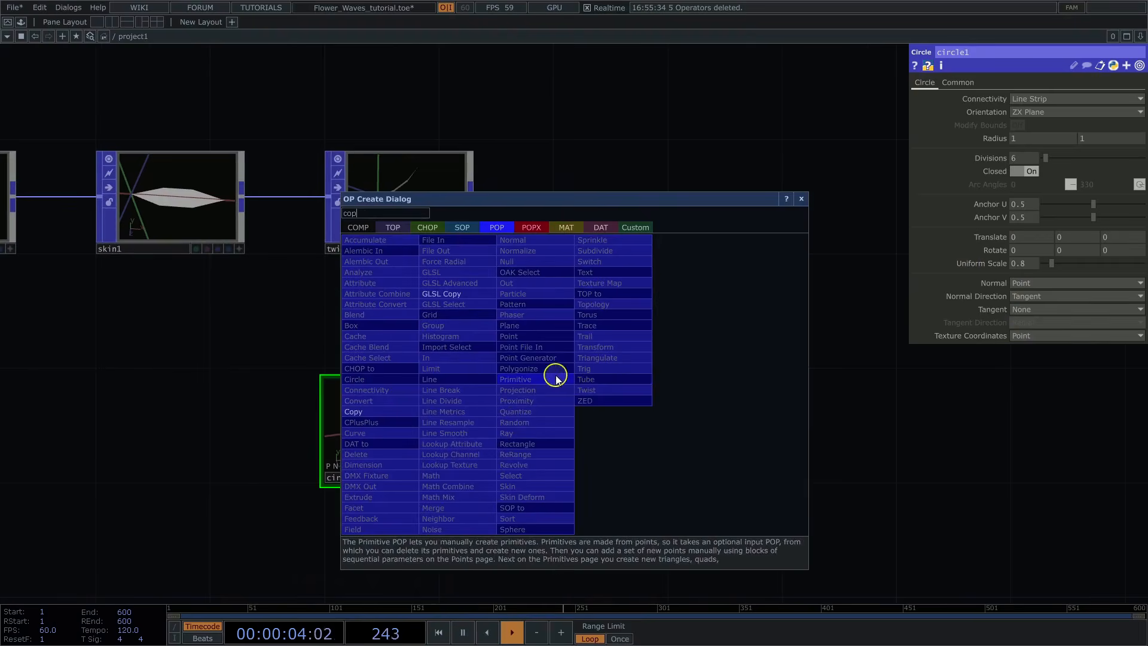
pyautogui.click(359, 412)
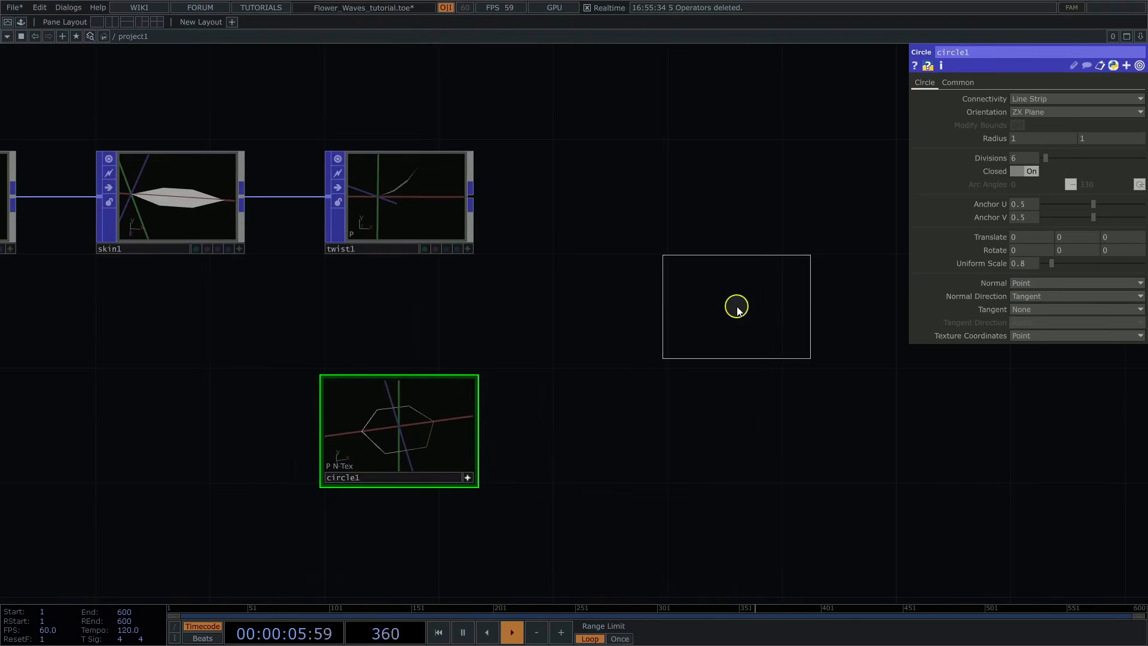
pyautogui.click(735, 309)
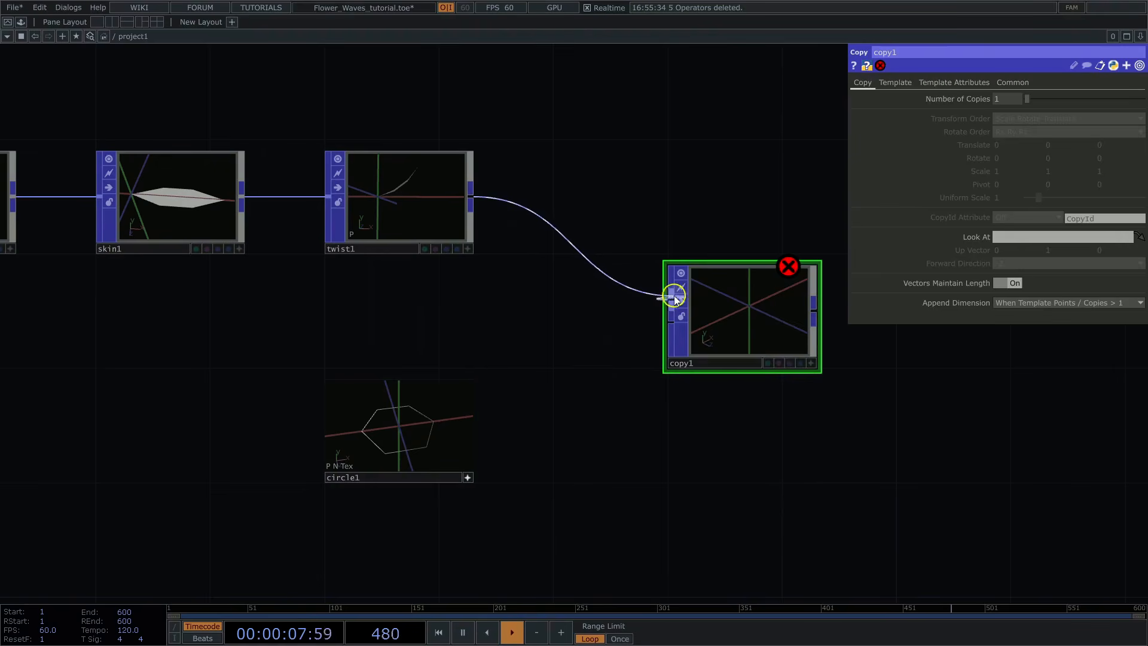
# Step: Wire circle1 into copy1's second input as the template for the petal copies
pyautogui.click(469, 477)
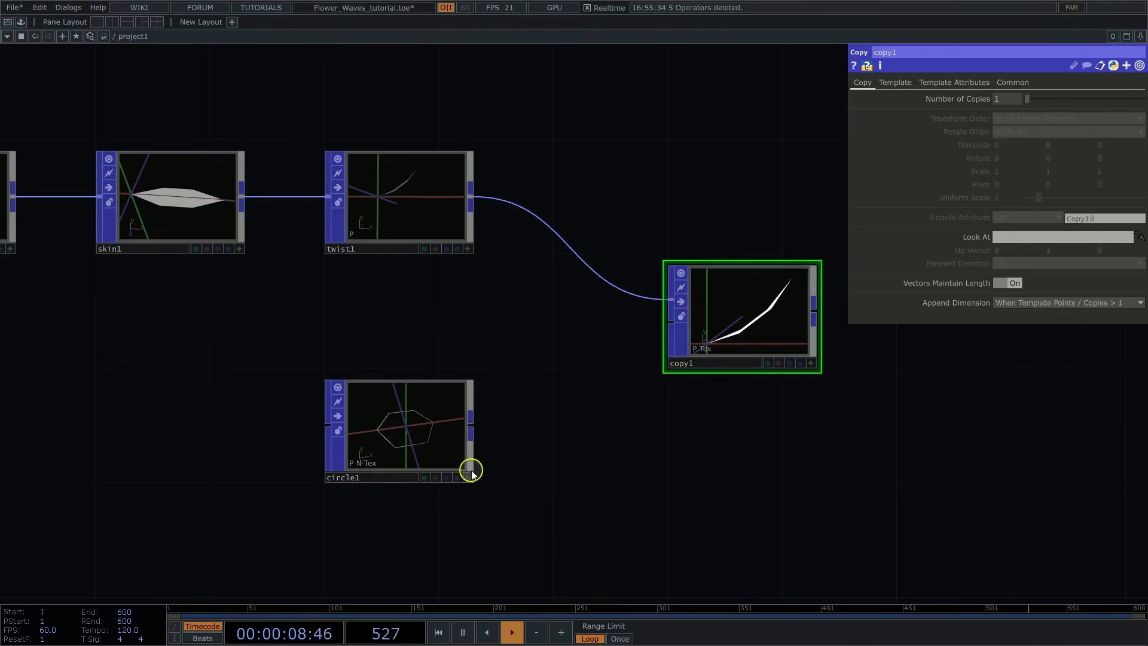
pyautogui.click(472, 425)
pyautogui.click(662, 326)
# Step: Turn on Template Rotate to Vector for copy1 and inspect the arranged petals from several angles
pyautogui.moveTo(746, 174); pyautogui.dragTo(623, 182)
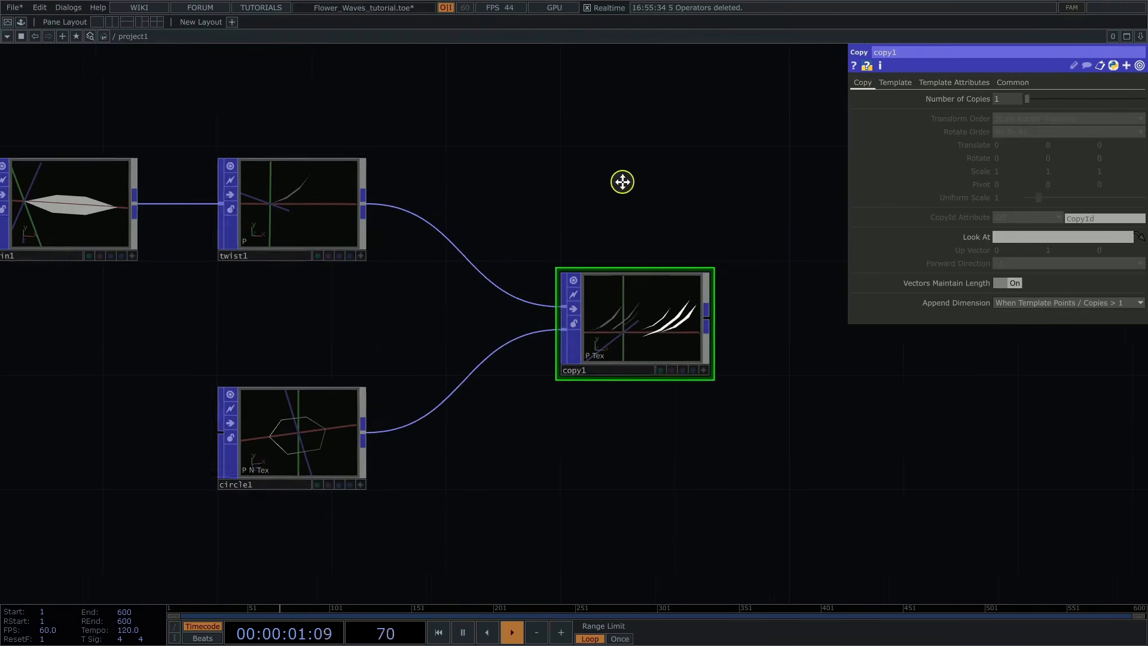
pyautogui.scroll(4, 720, 430)
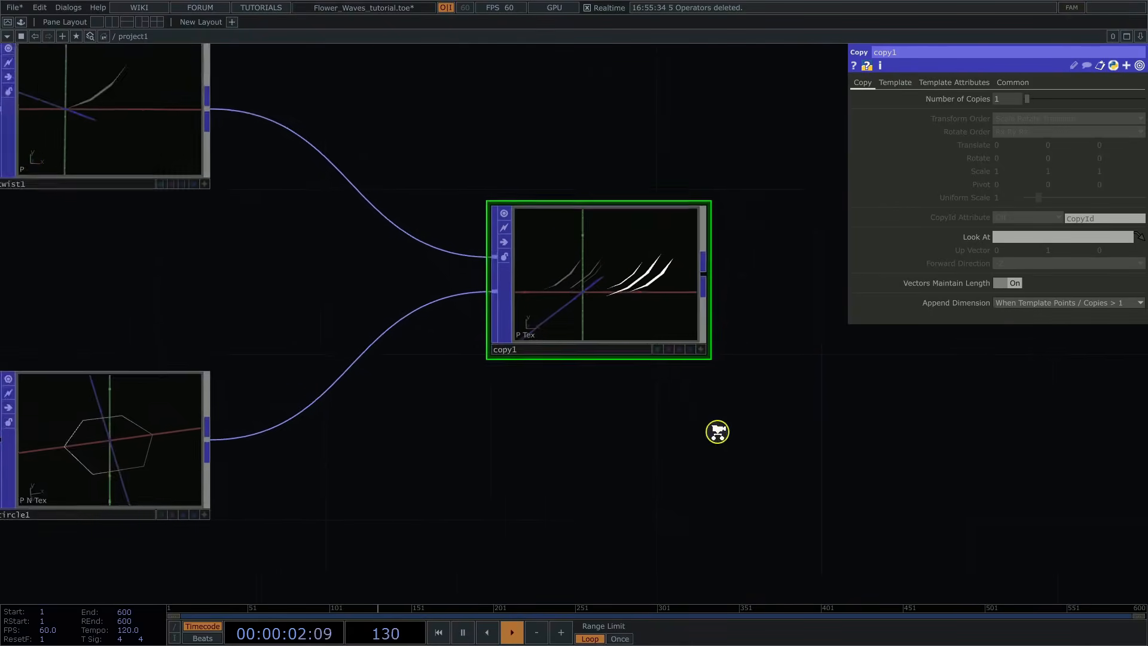
pyautogui.click(895, 84)
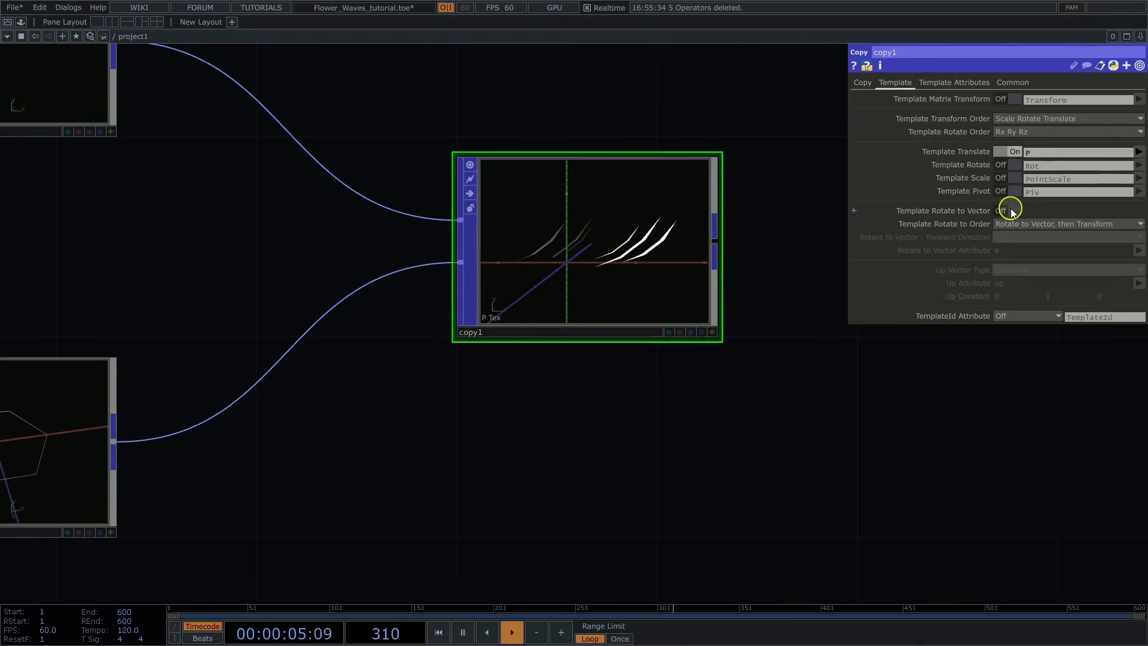
pyautogui.click(1012, 212)
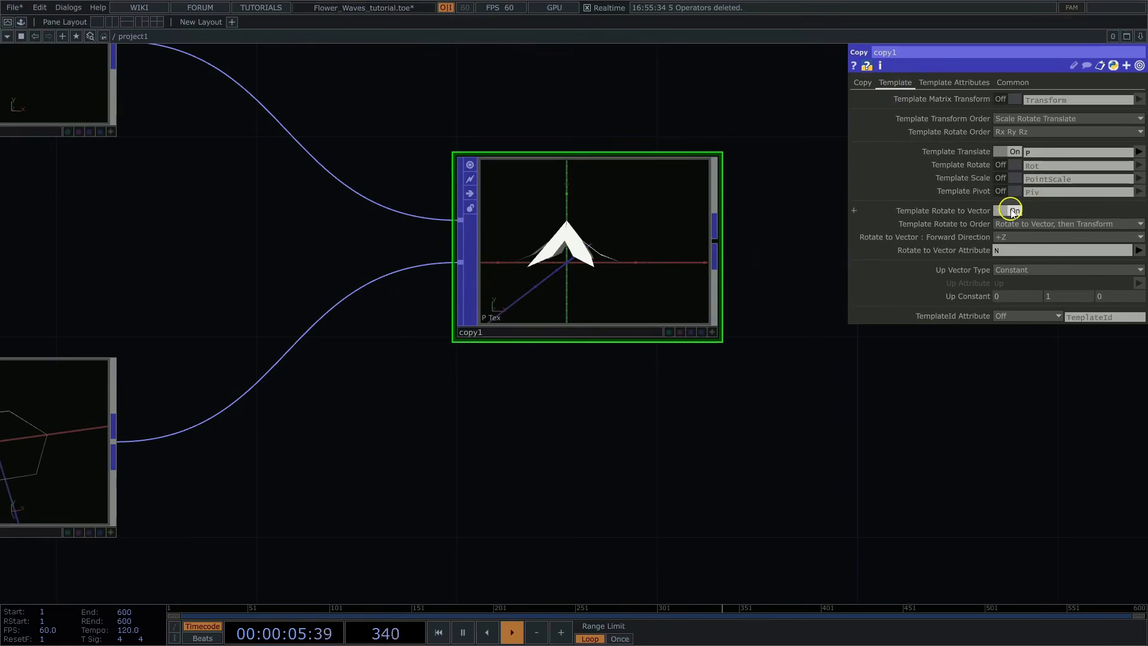
pyautogui.click(712, 332)
pyautogui.moveTo(587, 238); pyautogui.dragTo(677, 390)
pyautogui.moveTo(528, 325); pyautogui.dragTo(501, 319)
pyautogui.moveTo(501, 268); pyautogui.dragTo(548, 247, button='middle')
pyautogui.moveTo(700, 246); pyautogui.dragTo(728, 237, button='middle')
# Step: Add a Transform POP after copy1 and connect copy1 to its first input
pyautogui.moveTo(763, 270); pyautogui.dragTo(406, 222)
pyautogui.scroll(-2, 515, 286)
pyautogui.press('Tab')
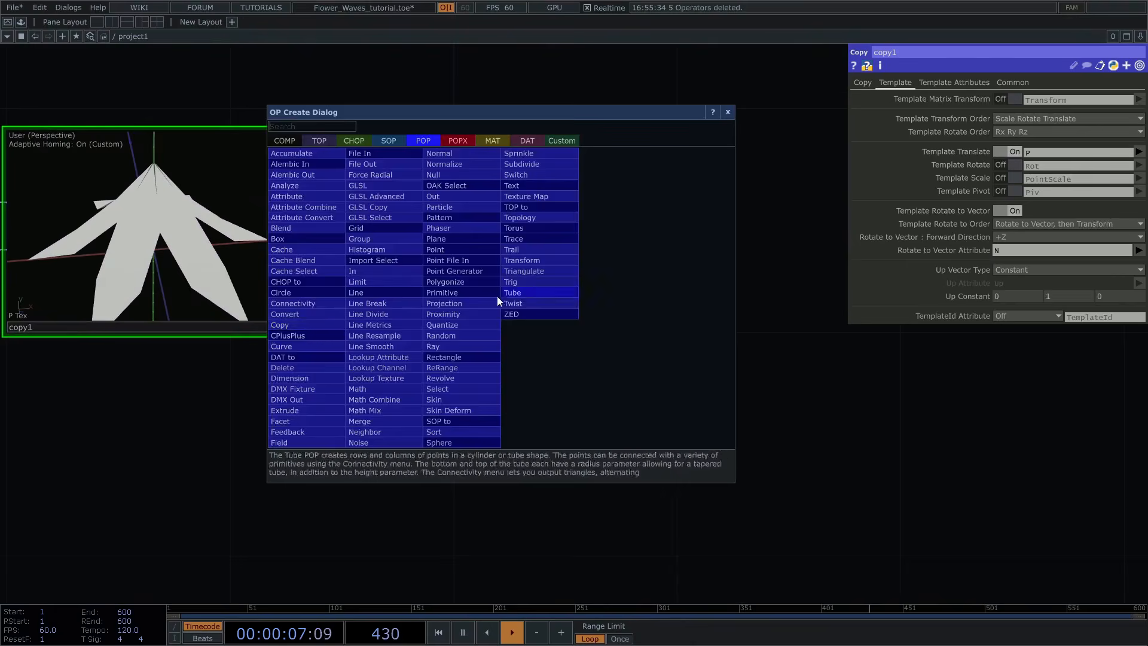
pyautogui.click(534, 269)
pyautogui.click(601, 228)
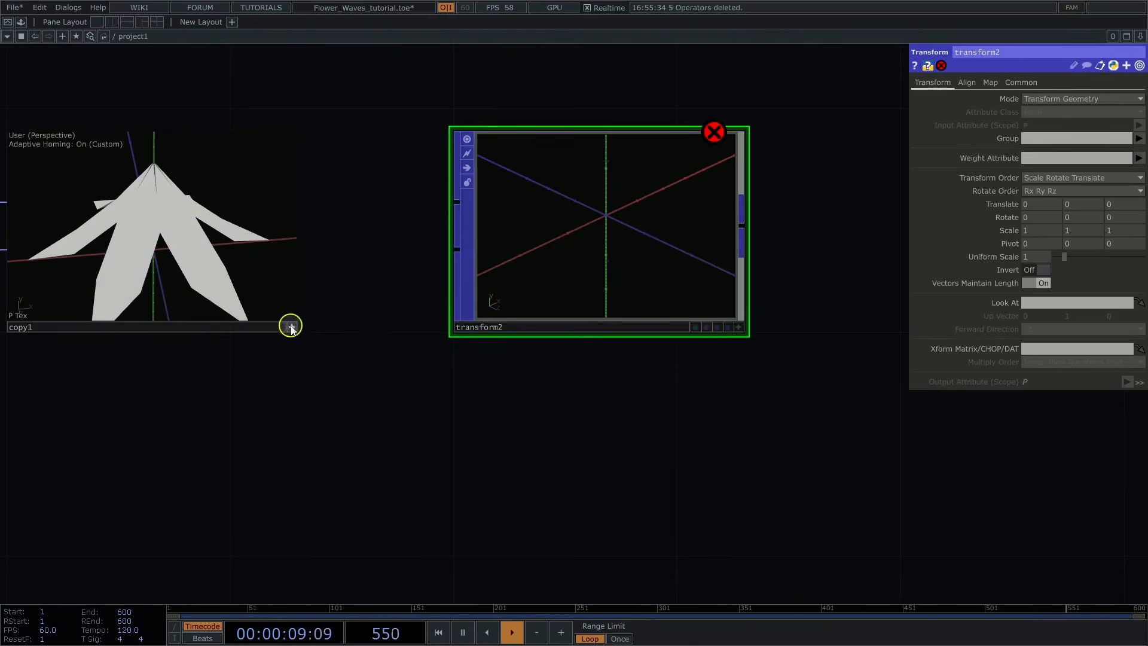
pyautogui.click(457, 202)
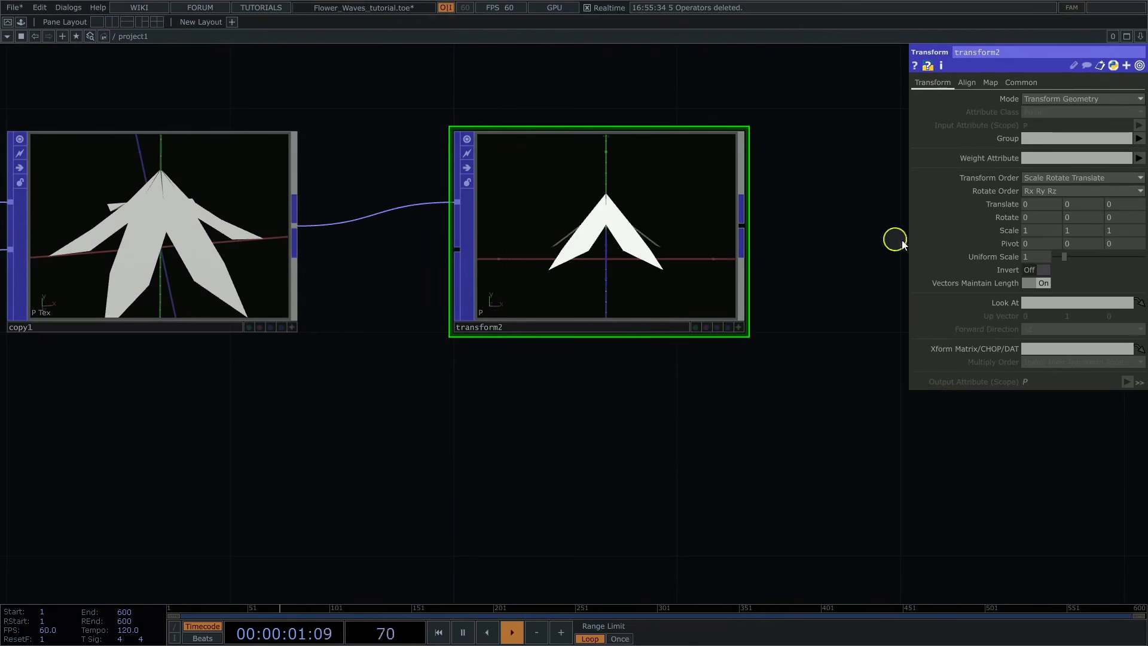
# Step: Set transform2's Z rotation to 180 and inspect the flipped flower
pyautogui.write('18')
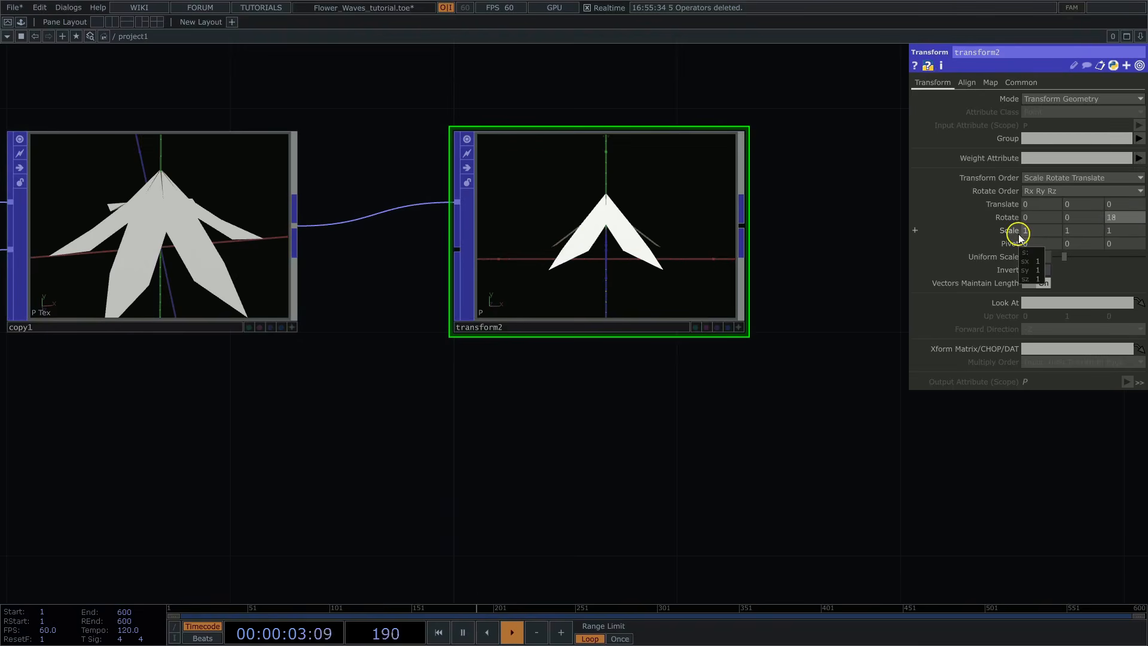
pyautogui.write('0')
pyautogui.press('Return')
pyautogui.click(738, 327)
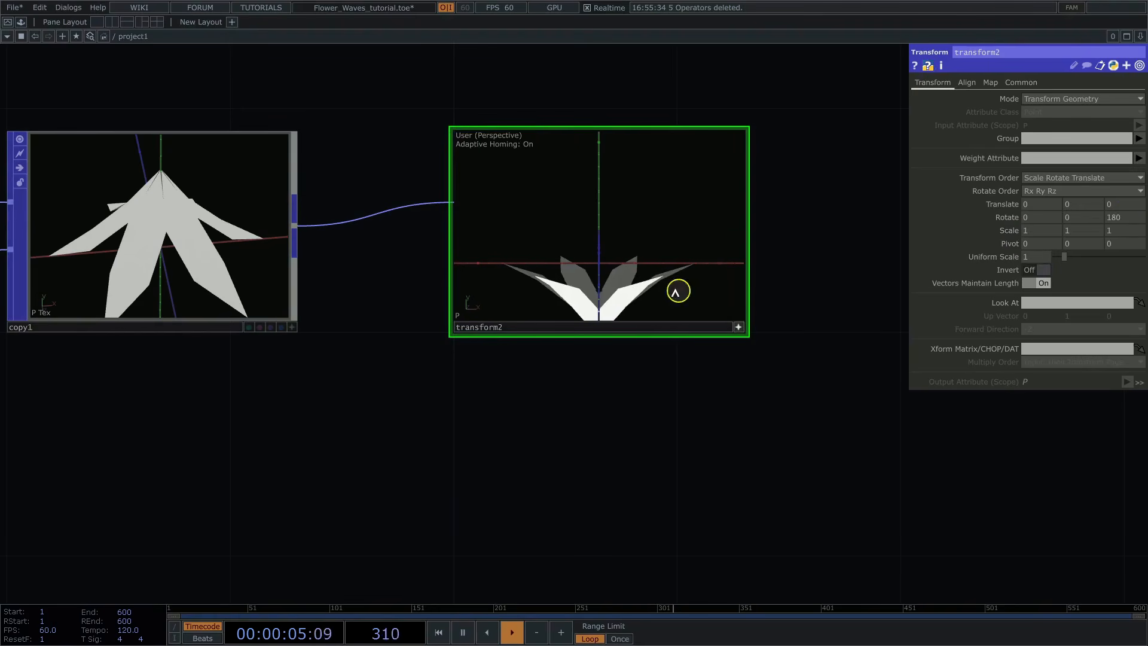
pyautogui.moveTo(676, 292); pyautogui.dragTo(628, 246)
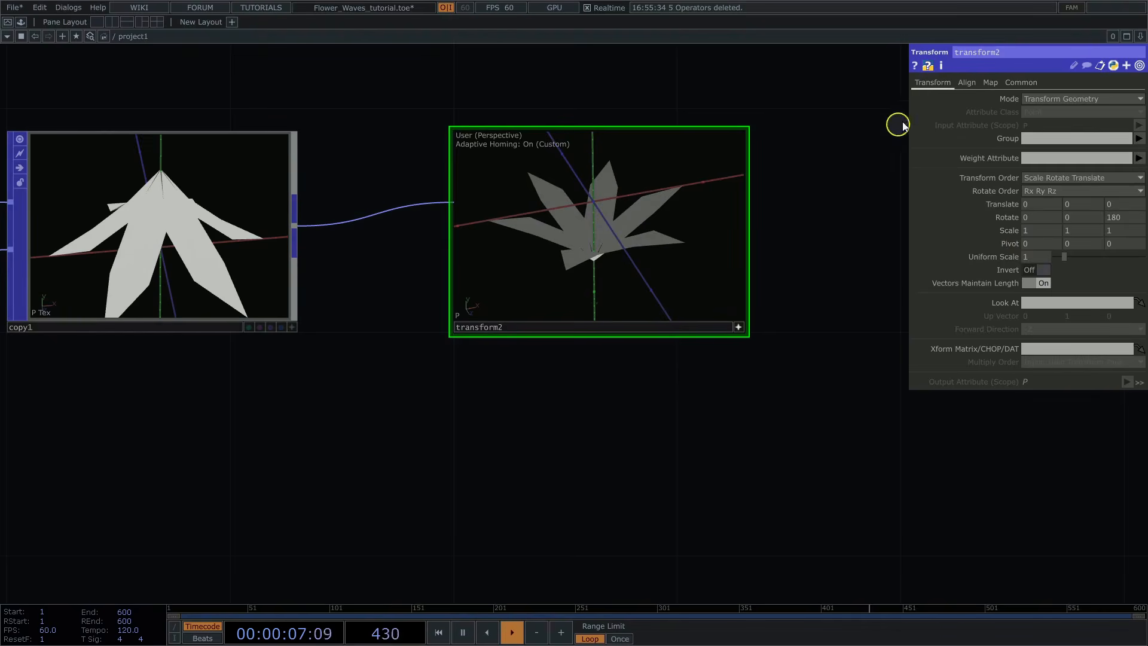
# Step: Align transform2's geometry to the origin on X, Y and Z, with the Y alignment taken from the input's Min
pyautogui.click(967, 84)
pyautogui.click(1032, 132)
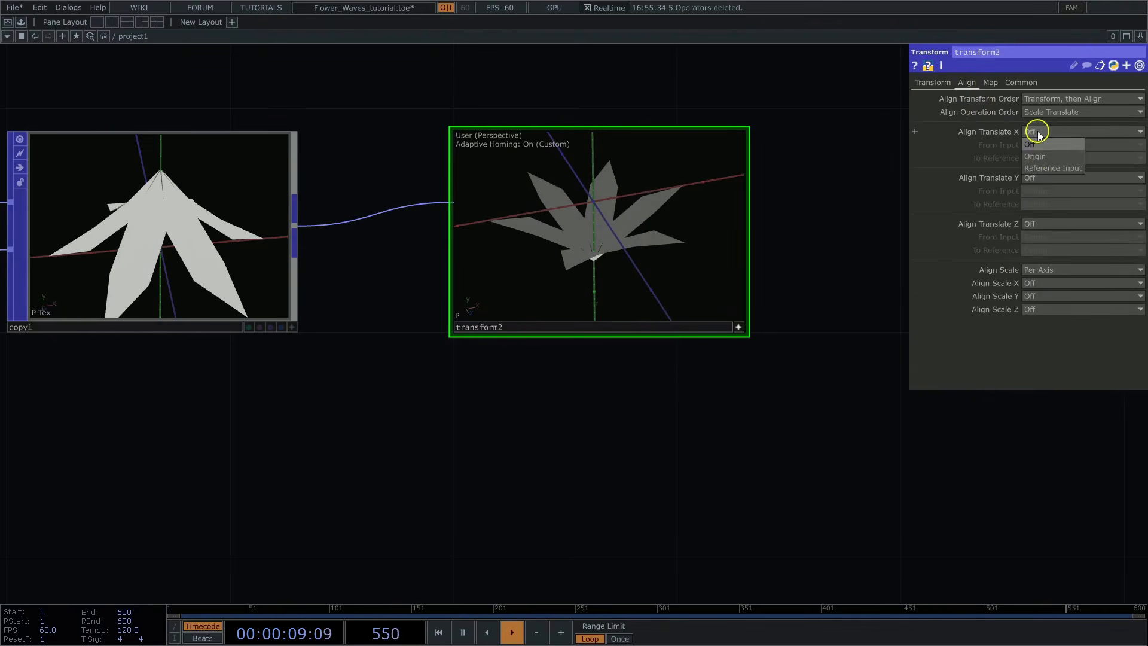
pyautogui.click(1036, 157)
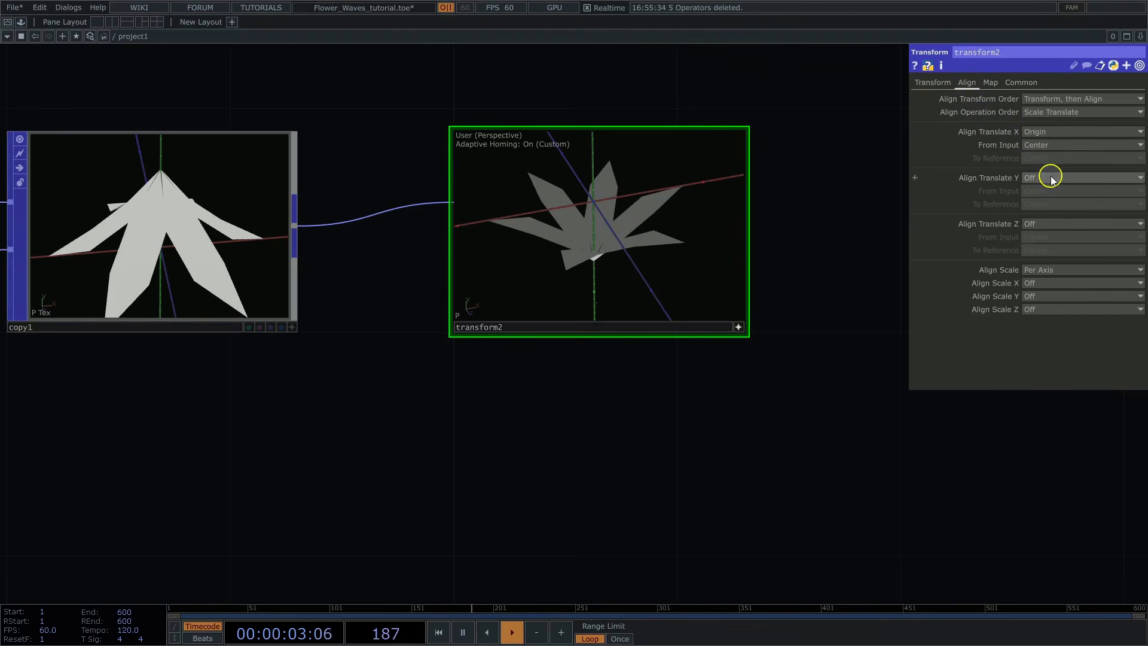
pyautogui.click(1052, 178)
pyautogui.click(1047, 202)
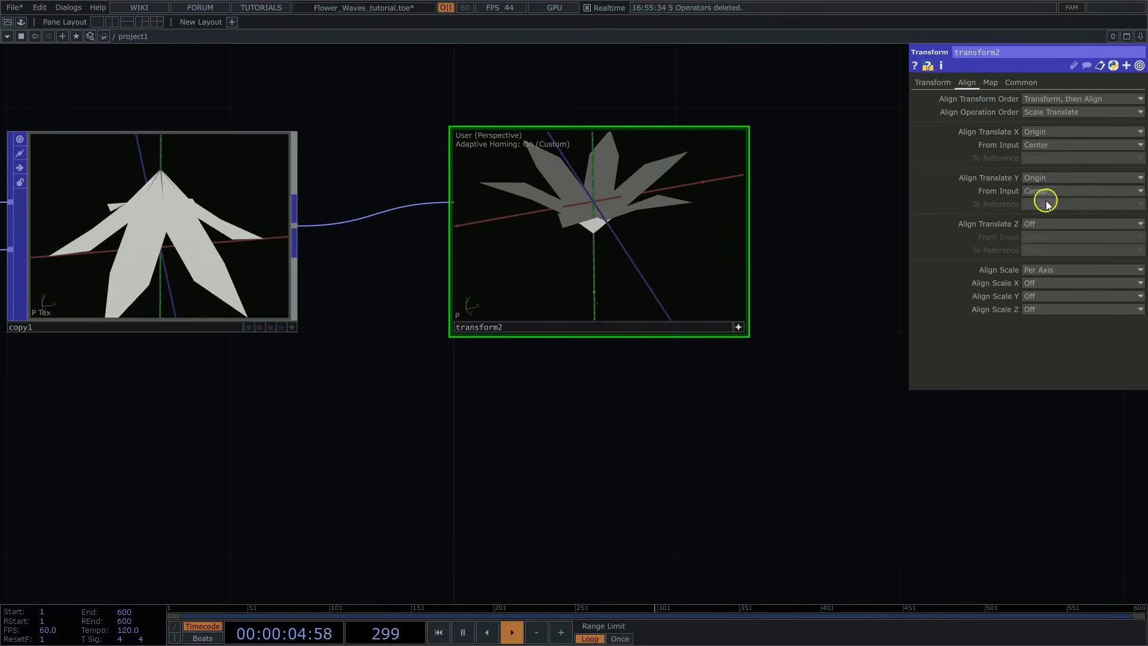
pyautogui.click(1038, 193)
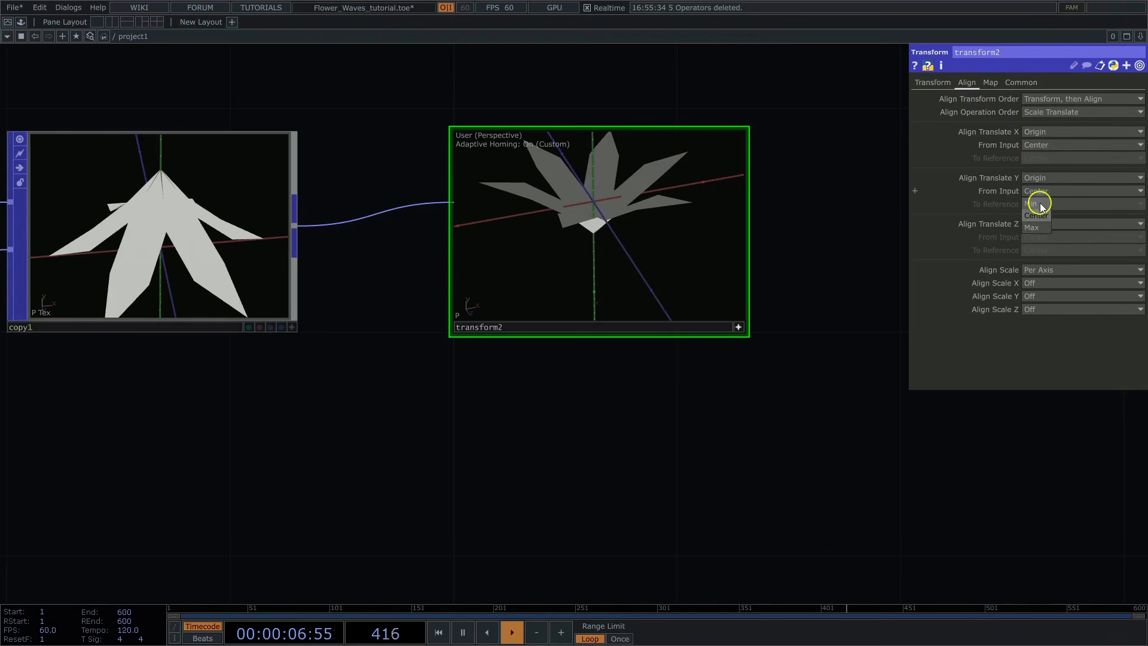
pyautogui.click(1041, 205)
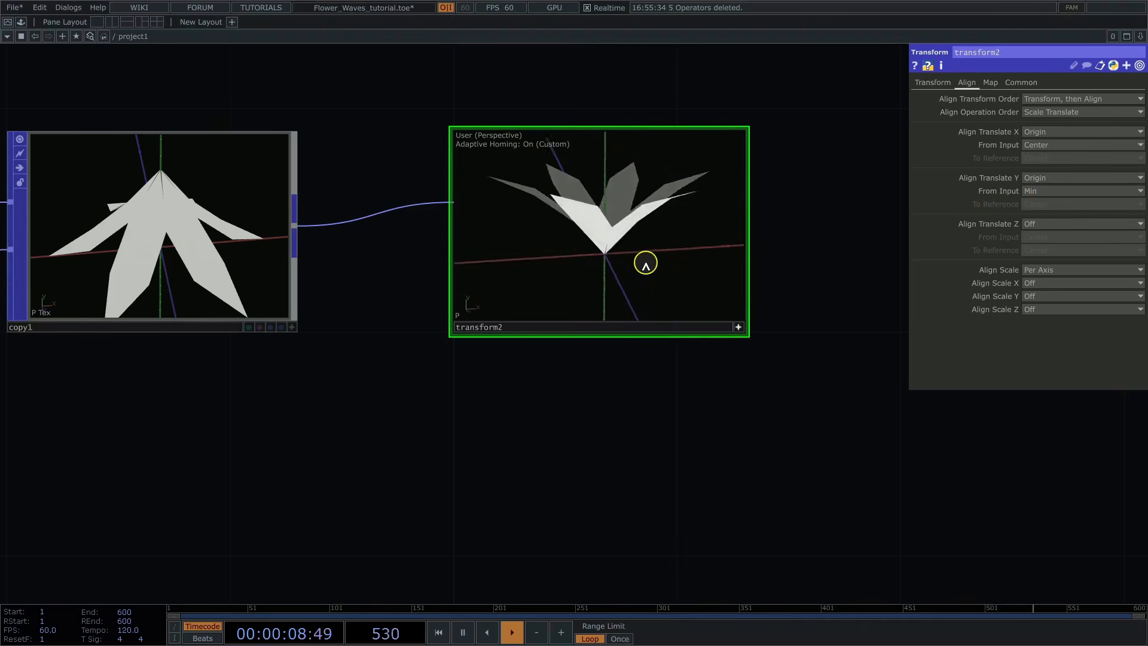
pyautogui.moveTo(646, 263)
pyautogui.mouseDown()
pyautogui.moveTo(587, 251)
pyautogui.moveTo(626, 265)
pyautogui.mouseUp()
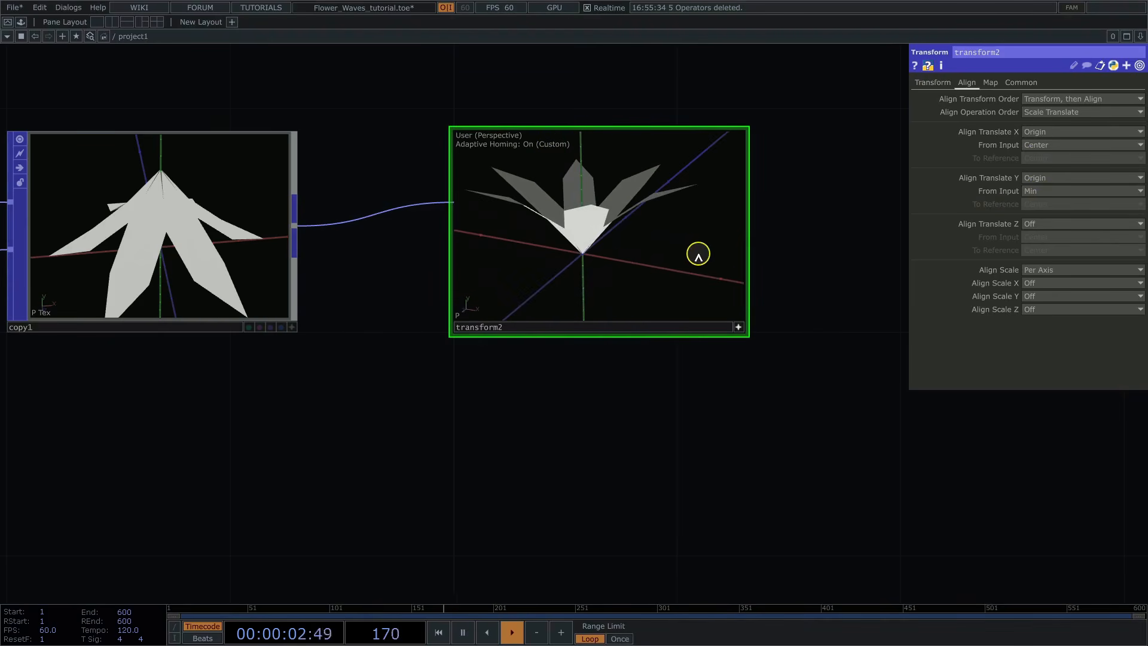
pyautogui.click(1043, 223)
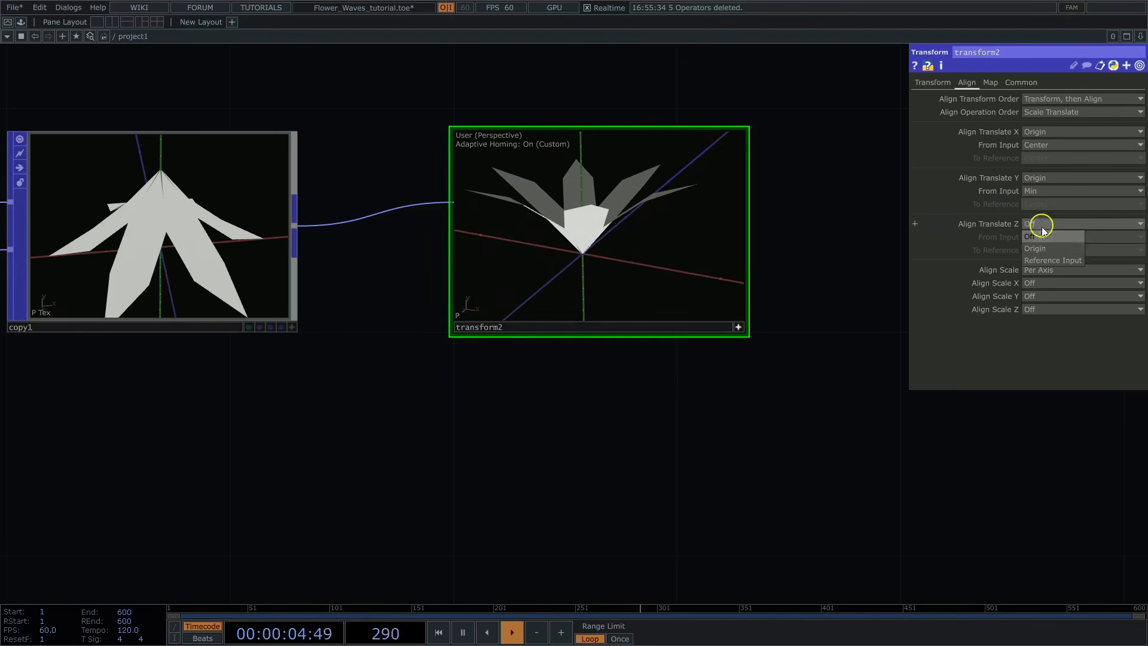
pyautogui.click(1044, 249)
# Step: Add a Normal POP from transform2's output and inspect the shaded flower from above
pyautogui.moveTo(815, 235); pyautogui.dragTo(576, 327)
pyautogui.click(578, 346)
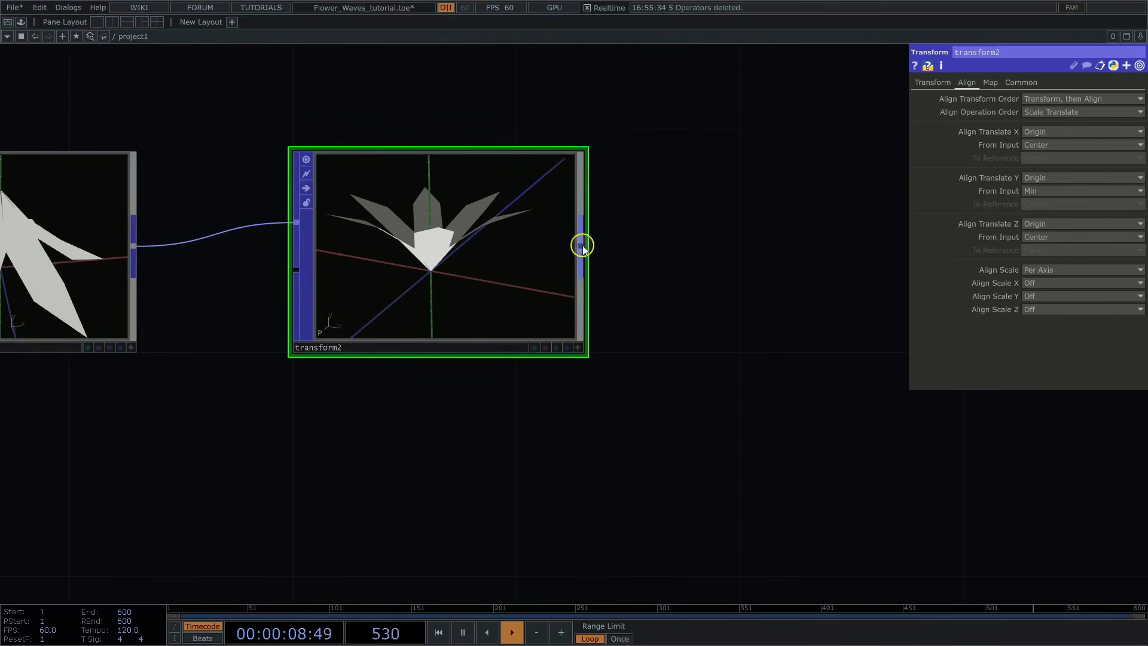
pyautogui.click(583, 247)
pyautogui.write('no')
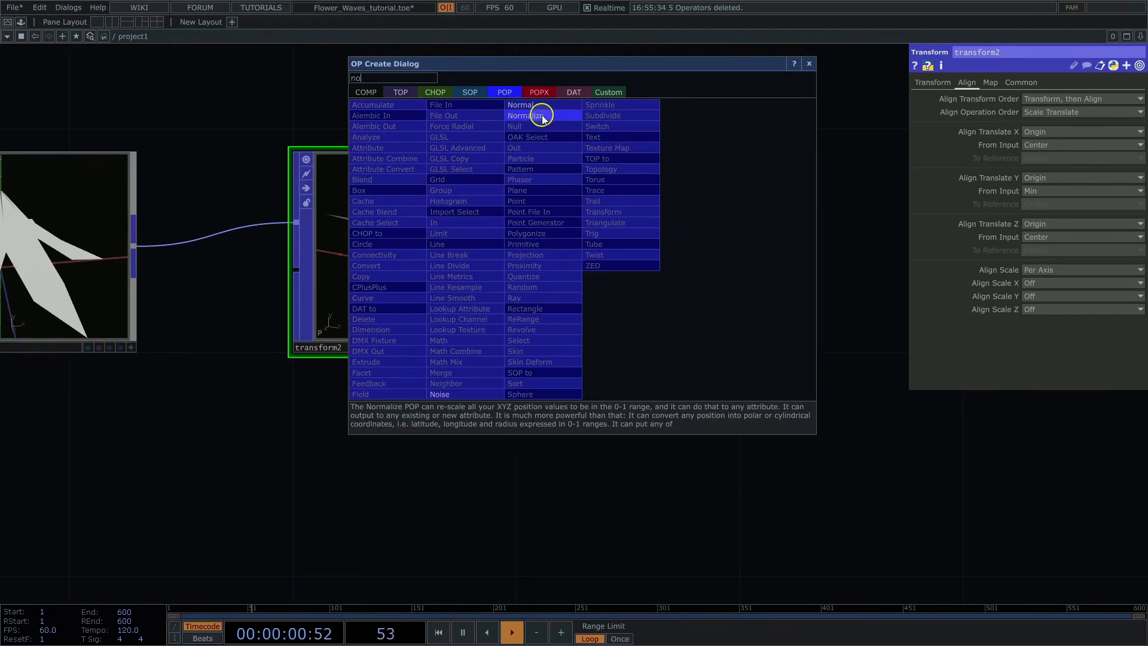
pyautogui.click(519, 105)
pyautogui.click(836, 255)
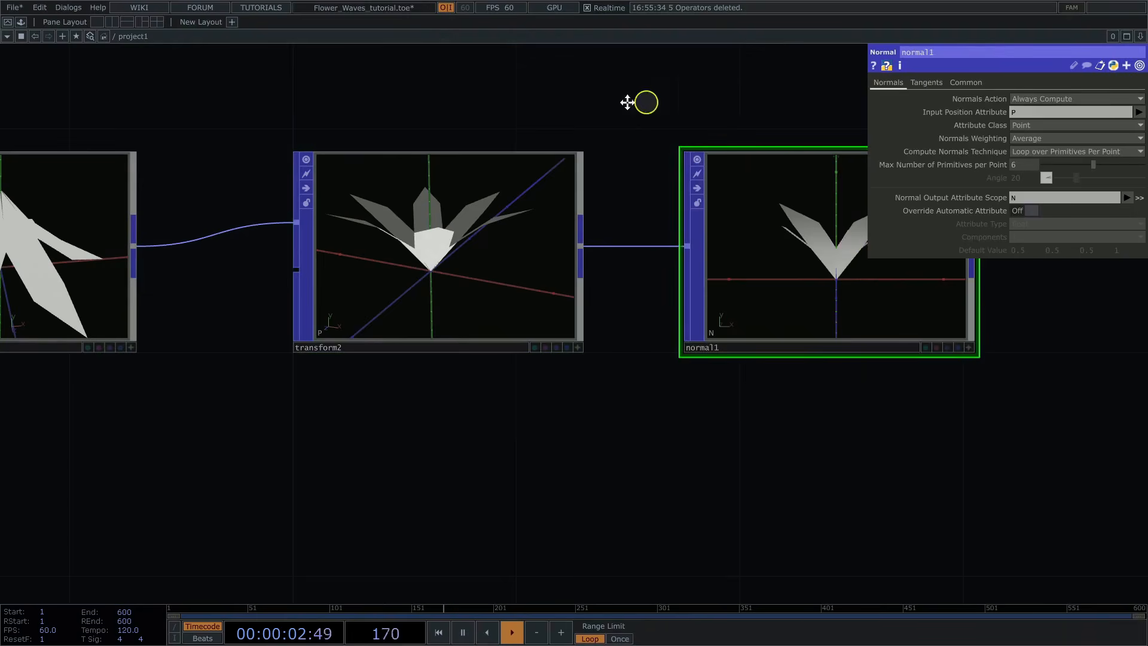
pyautogui.moveTo(627, 103); pyautogui.dragTo(459, 102)
pyautogui.moveTo(508, 216); pyautogui.dragTo(621, 218)
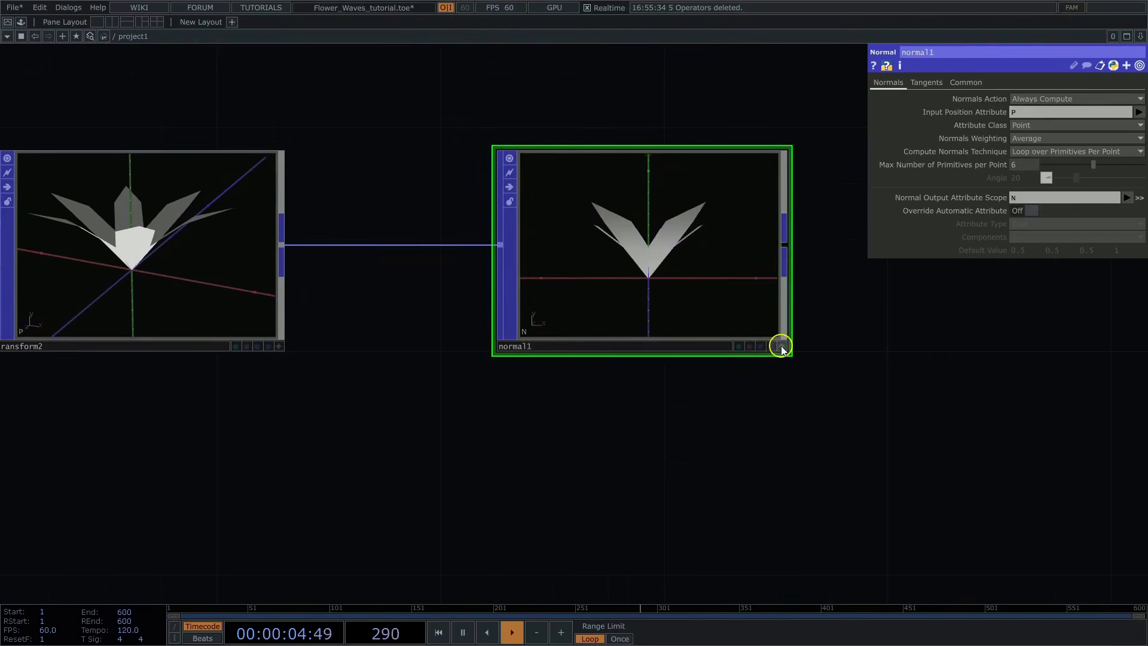
pyautogui.click(781, 350)
# Step: Add a Null POP after normal1 and connect normal1 to it
pyautogui.moveTo(953, 328); pyautogui.dragTo(714, 320)
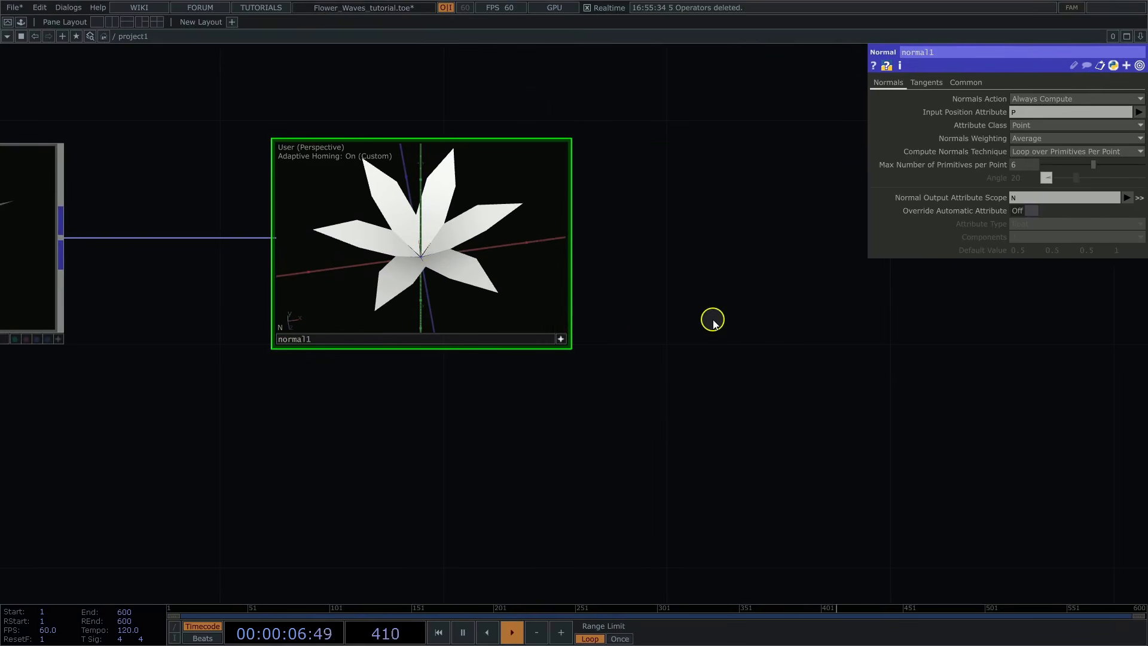
pyautogui.press('Tab')
pyautogui.click(654, 216)
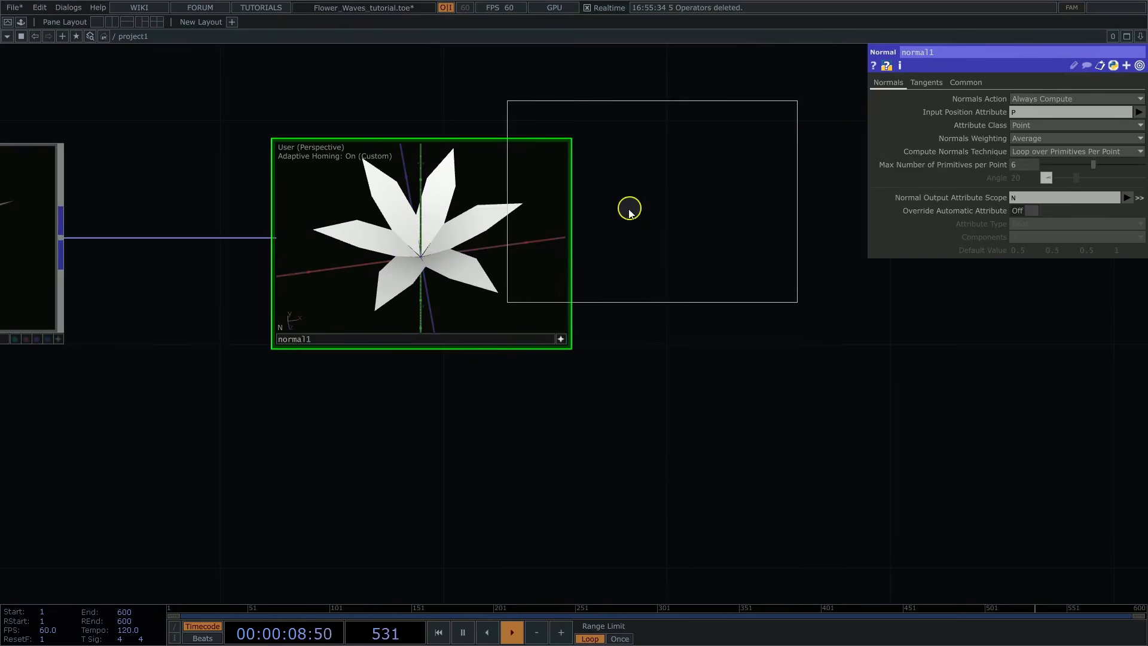
pyautogui.scroll(-2, 629, 209)
pyautogui.click(760, 234)
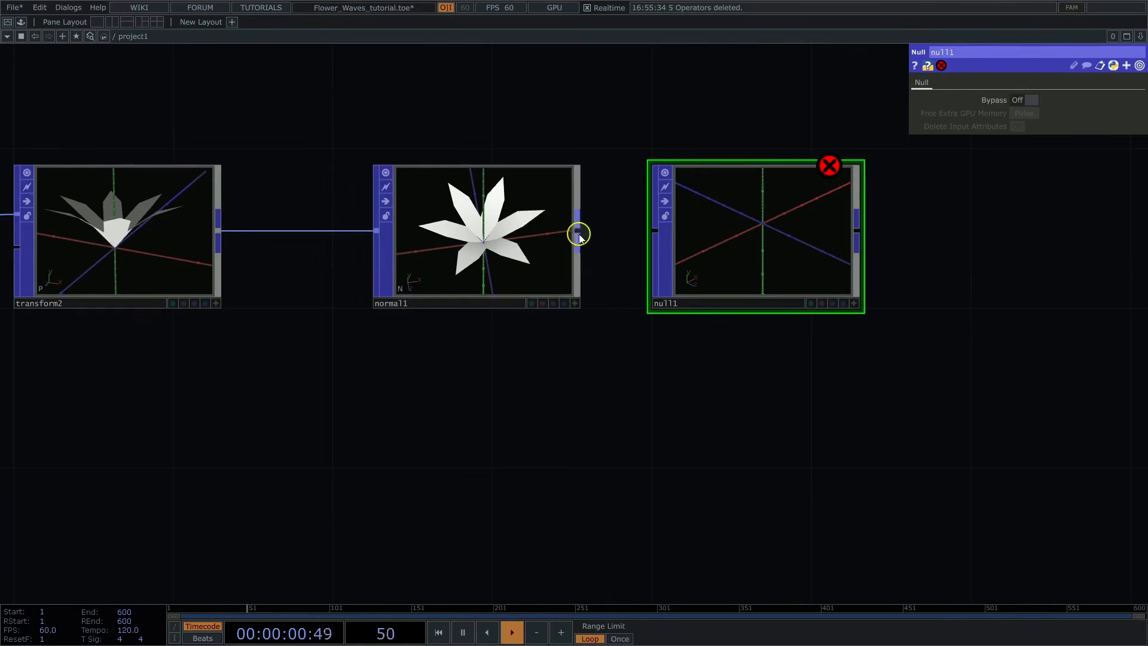
pyautogui.moveTo(579, 235); pyautogui.dragTo(656, 230)
# Step: Rename the new Null POP to flower
pyautogui.click(686, 304)
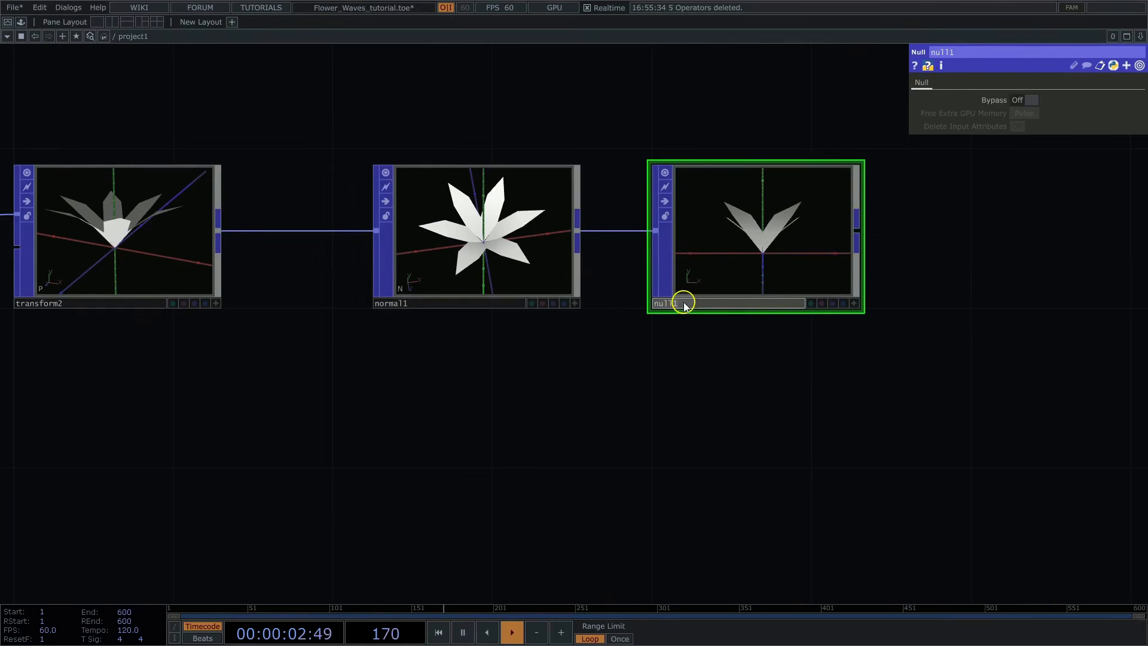
pyautogui.write('flower')
pyautogui.press('Return')
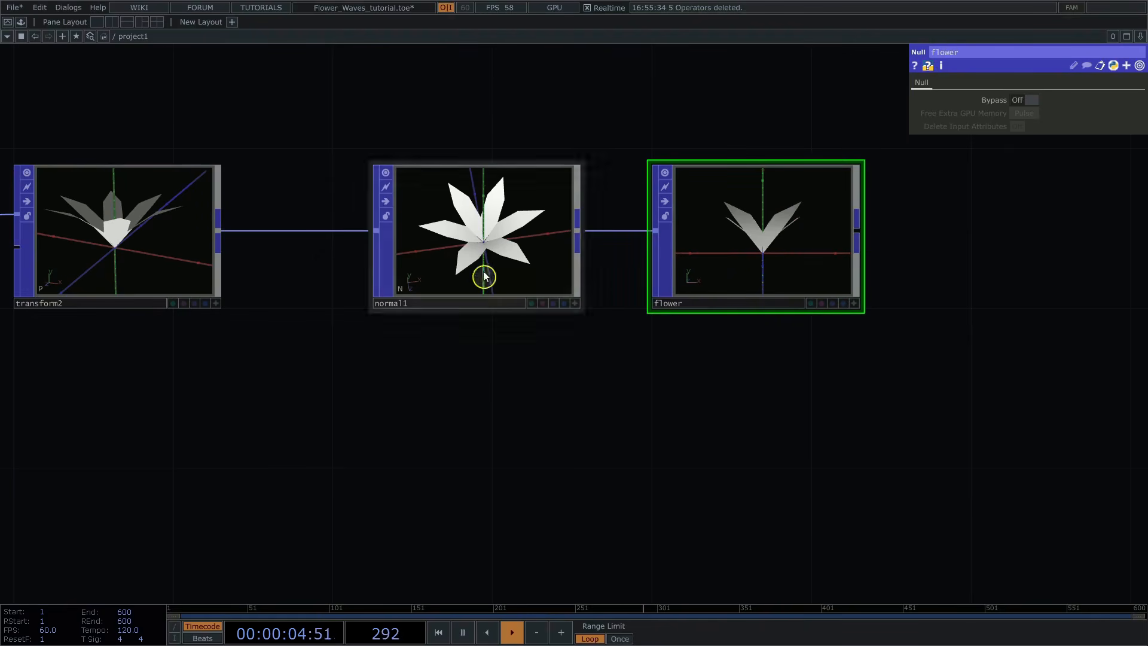
# Step: Add a Render TOP in the empty network area well to the right of the flower chain
pyautogui.moveTo(482, 275); pyautogui.dragTo(442, 275)
pyautogui.scroll(-5, 772, 352)
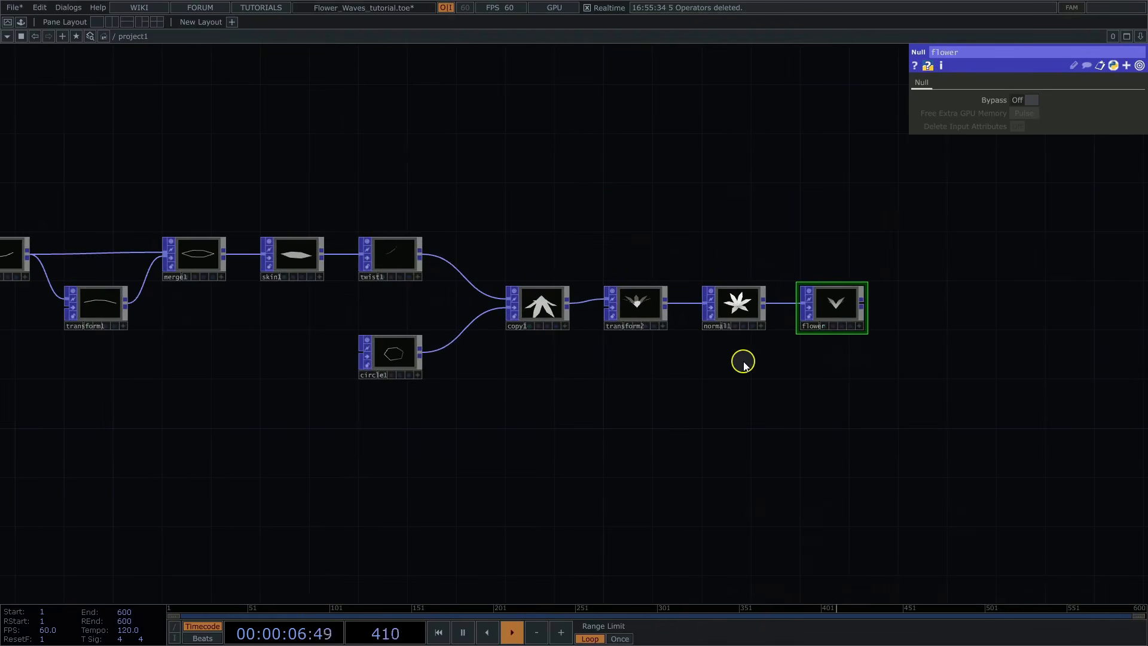
pyautogui.moveTo(648, 391); pyautogui.dragTo(730, 389)
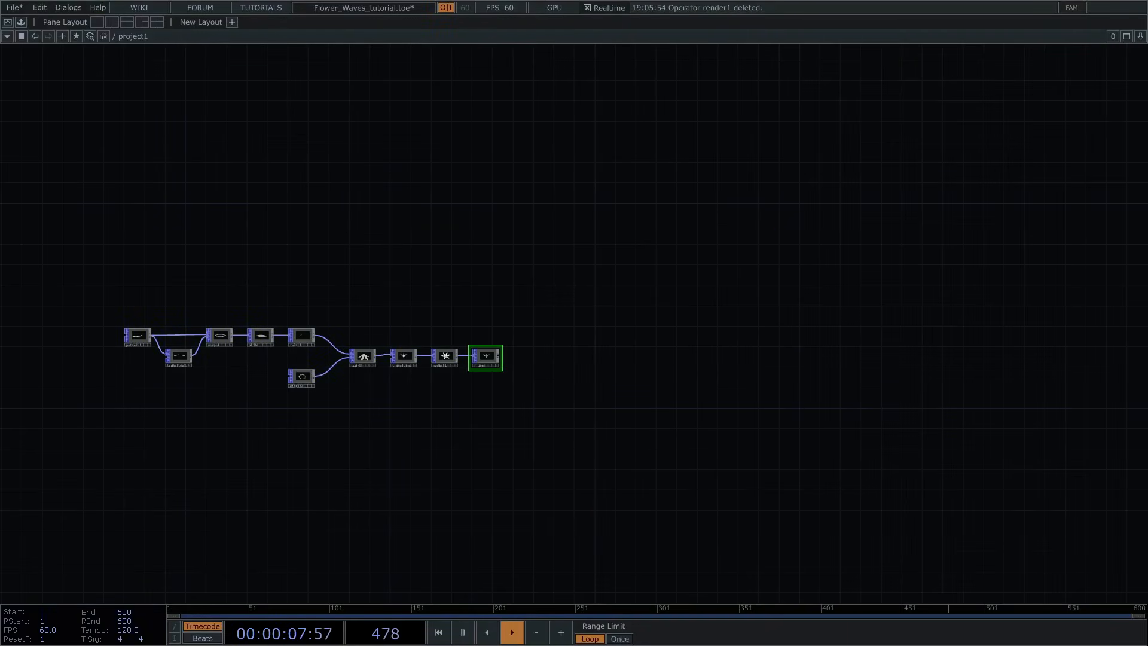
pyautogui.moveTo(776, 250); pyautogui.dragTo(617, 255)
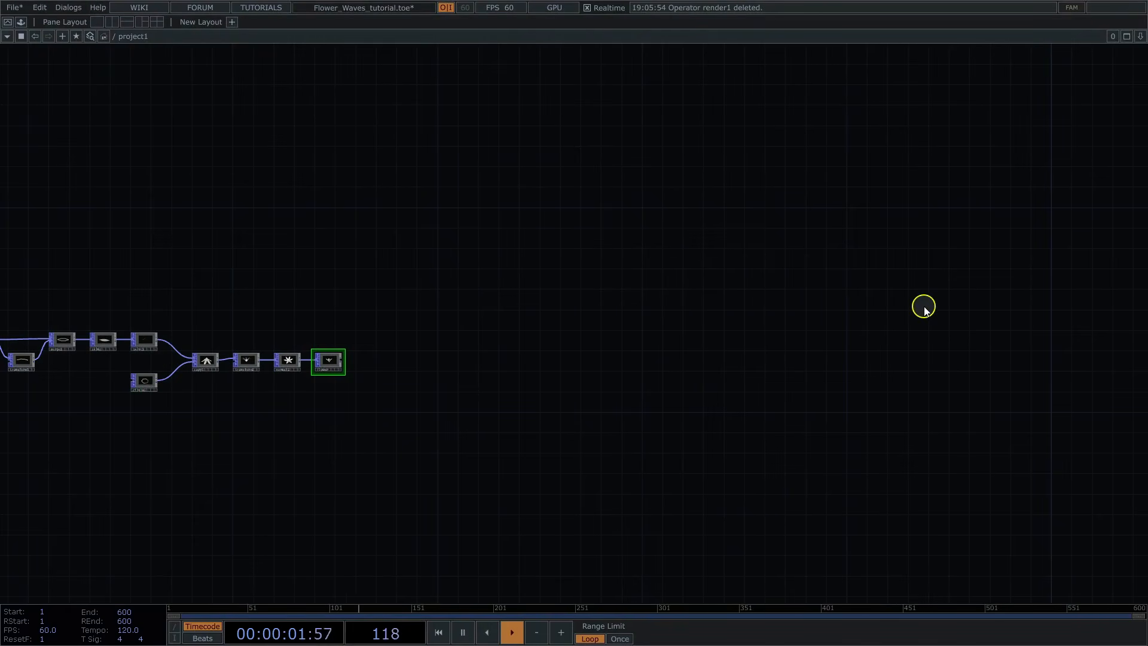
pyautogui.press('Tab')
pyautogui.write('re')
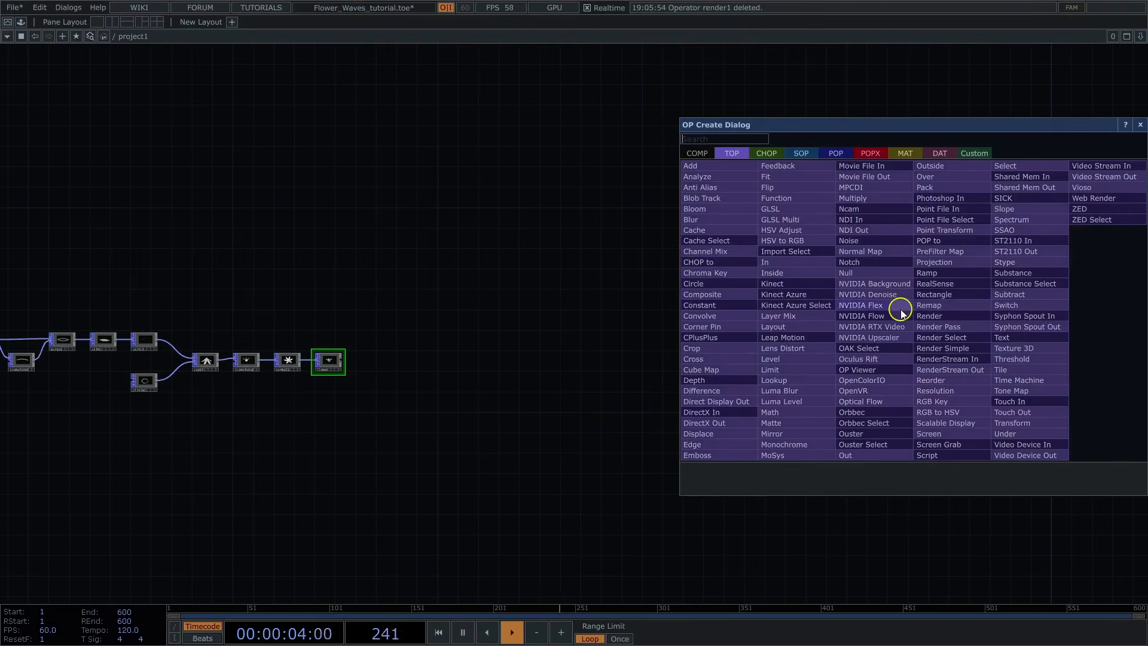
pyautogui.click(956, 314)
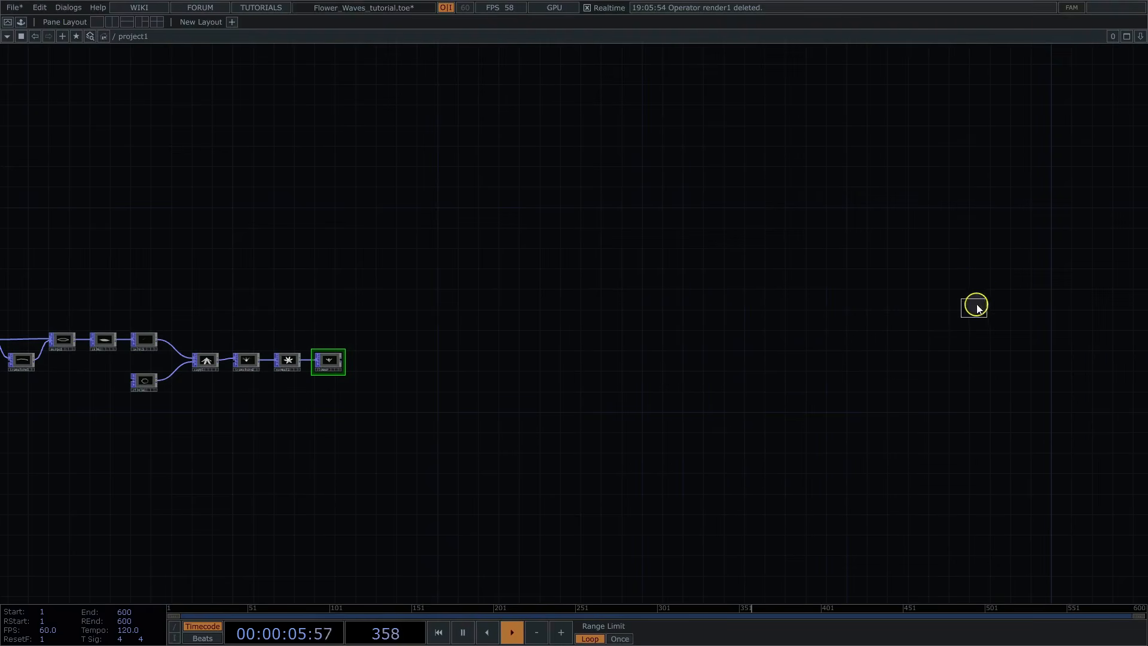
pyautogui.click(985, 285)
# Step: Set render1's output resolution to 1920 x 1080
pyautogui.press('p')
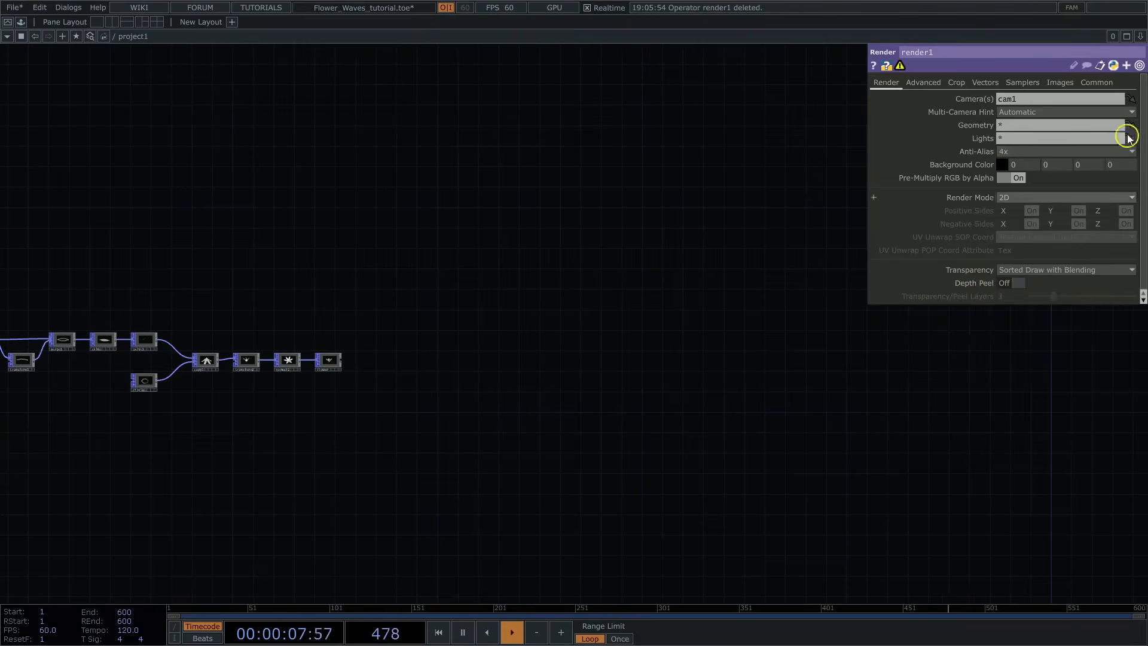
pyautogui.click(1097, 83)
pyautogui.click(1129, 97)
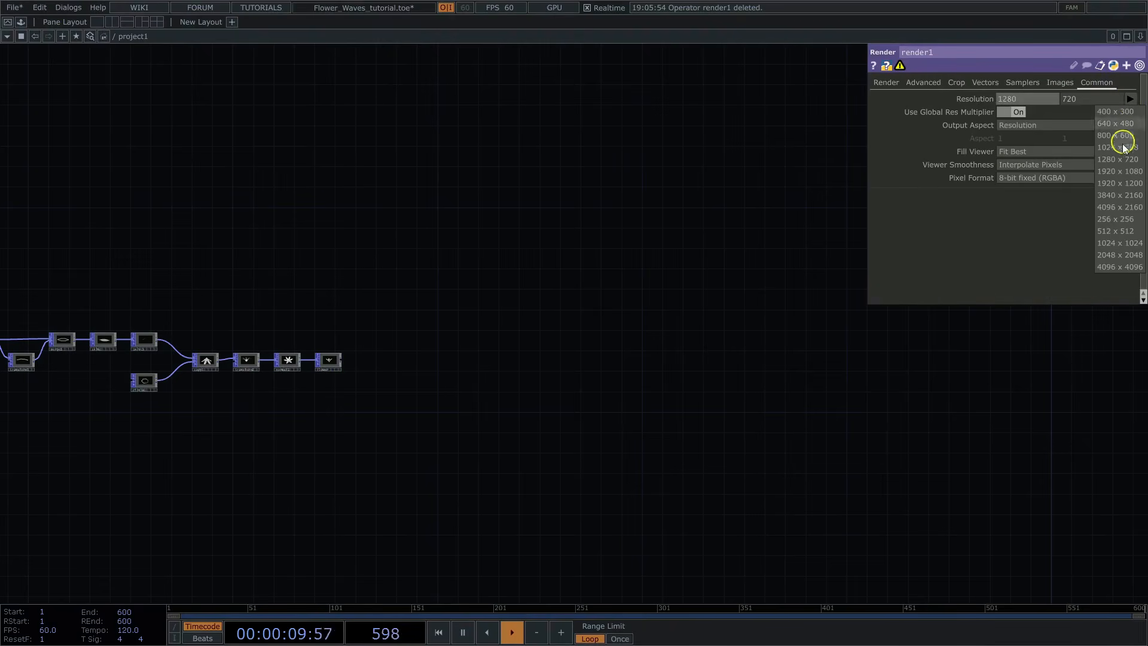
pyautogui.click(1120, 171)
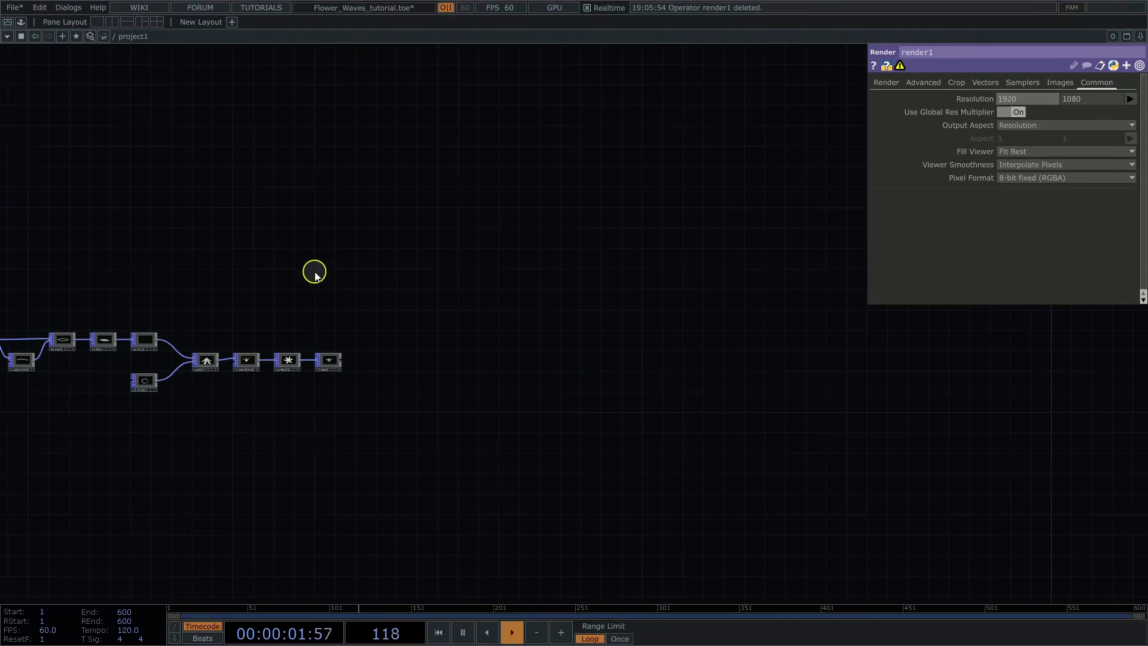
# Step: Add a Parameter CHOP in the empty space above the flower chain
pyautogui.press('Tab')
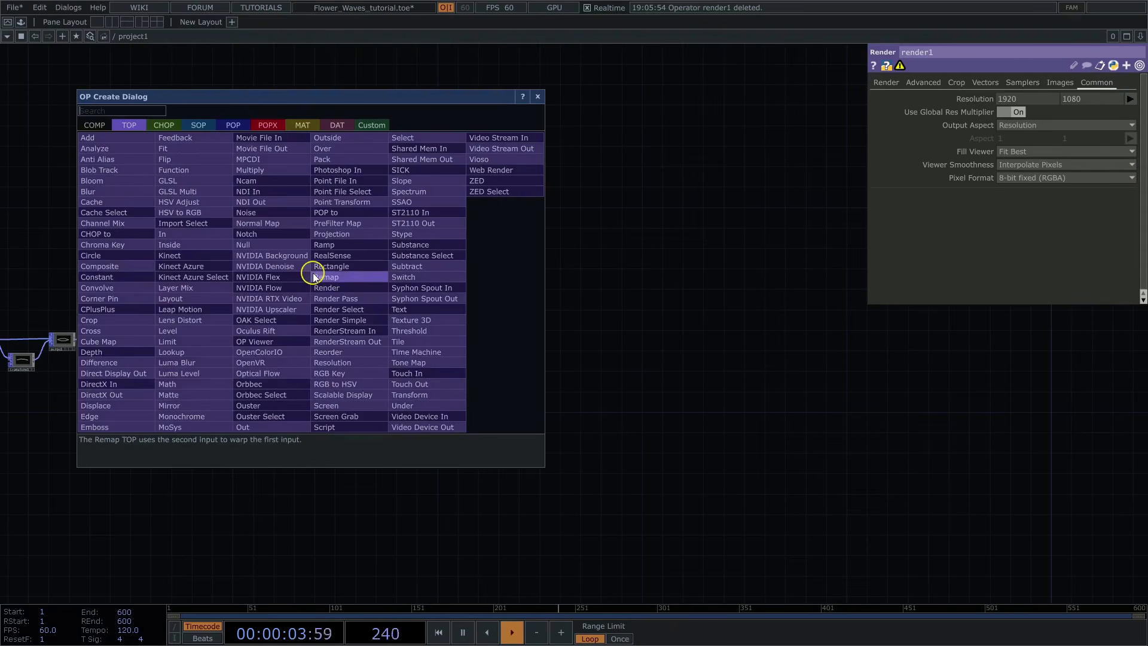
pyautogui.write('para')
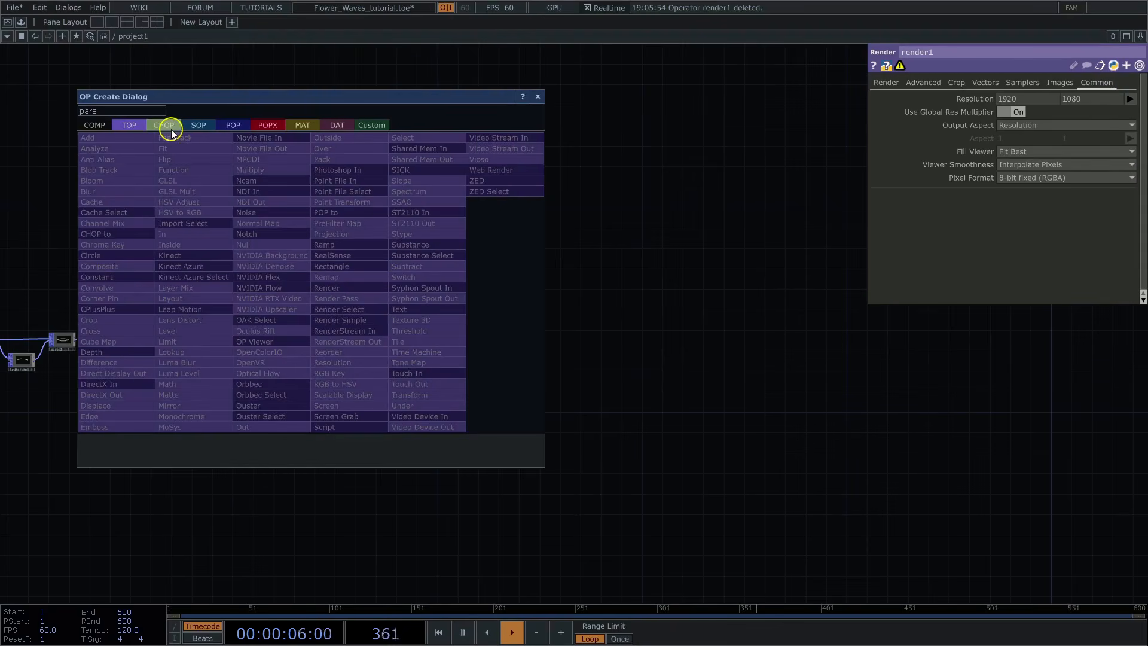
pyautogui.click(167, 126)
pyautogui.click(345, 427)
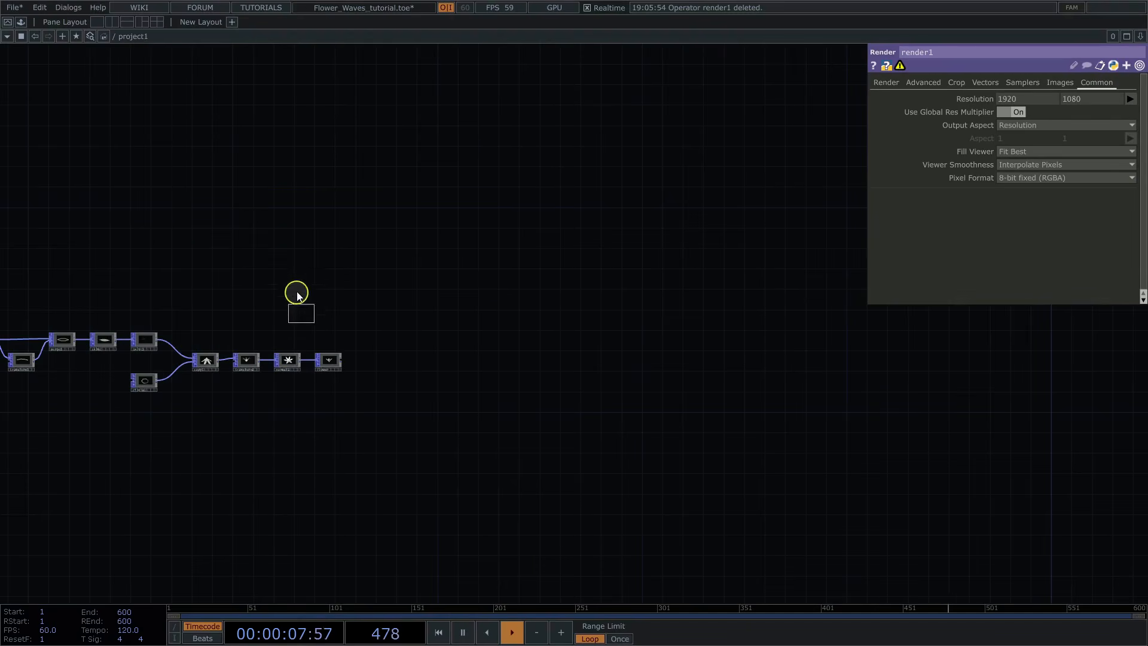
pyautogui.click(305, 259)
pyautogui.click(977, 283)
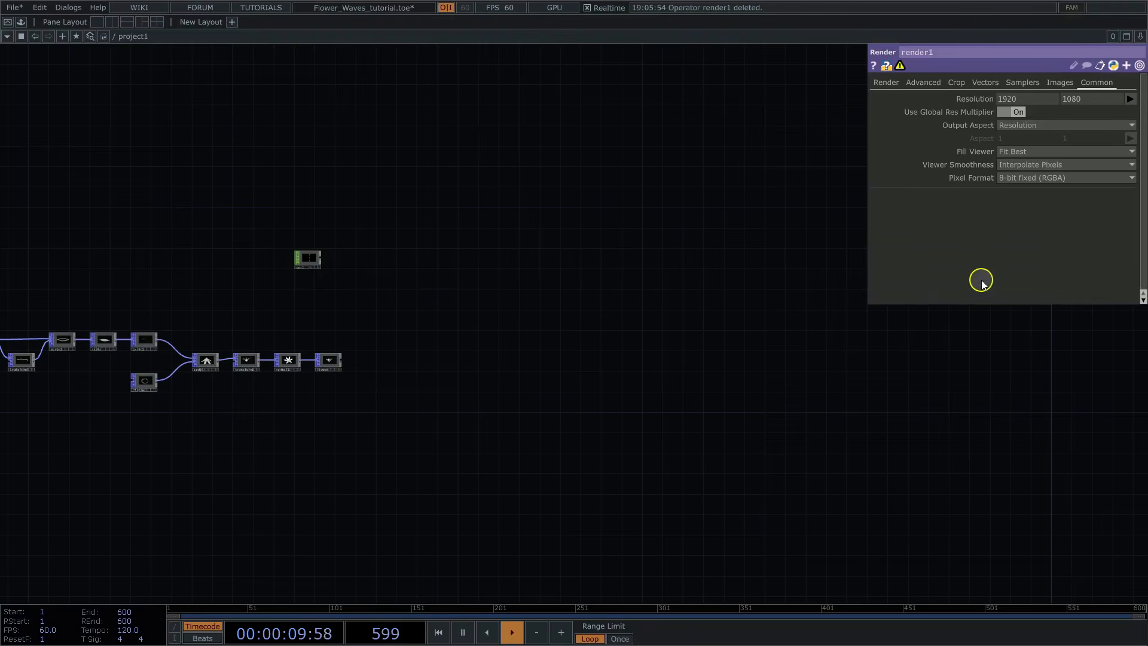
# Step: Set par1's operator to render1 and have it fetch built-in parameters instead of custom ones
pyautogui.moveTo(667, 285); pyautogui.dragTo(564, 286)
pyautogui.click(209, 264)
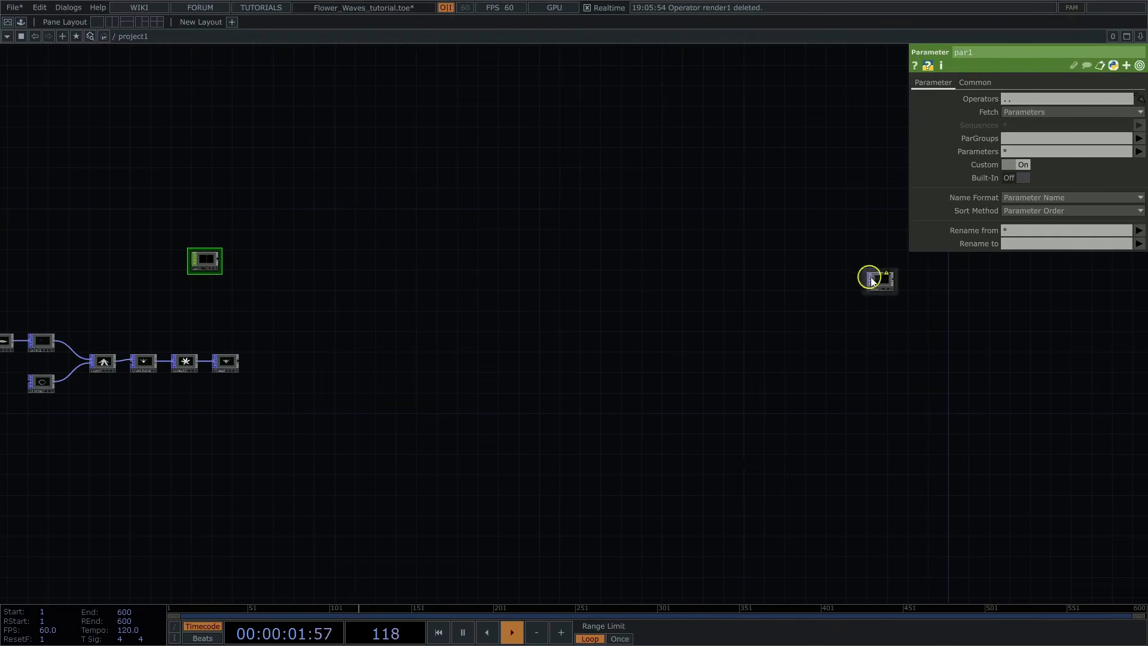
pyautogui.moveTo(873, 278); pyautogui.dragTo(1017, 97)
pyautogui.moveTo(158, 321); pyautogui.dragTo(311, 301, button='middle')
pyautogui.moveTo(273, 333); pyautogui.dragTo(279, 376)
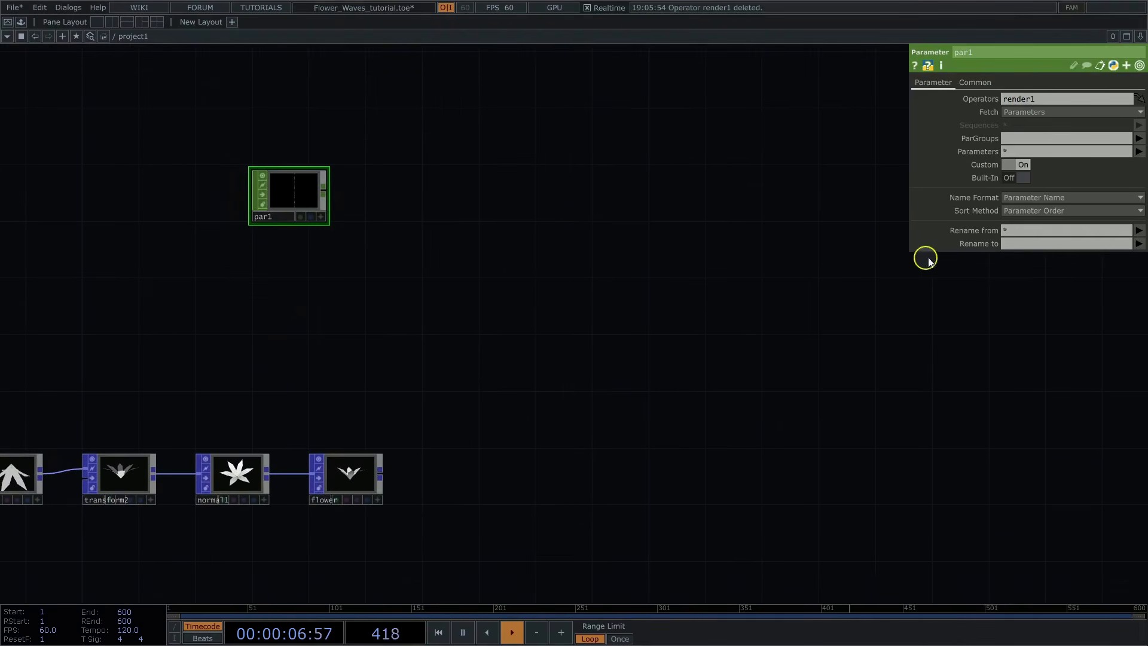
pyautogui.click(1025, 178)
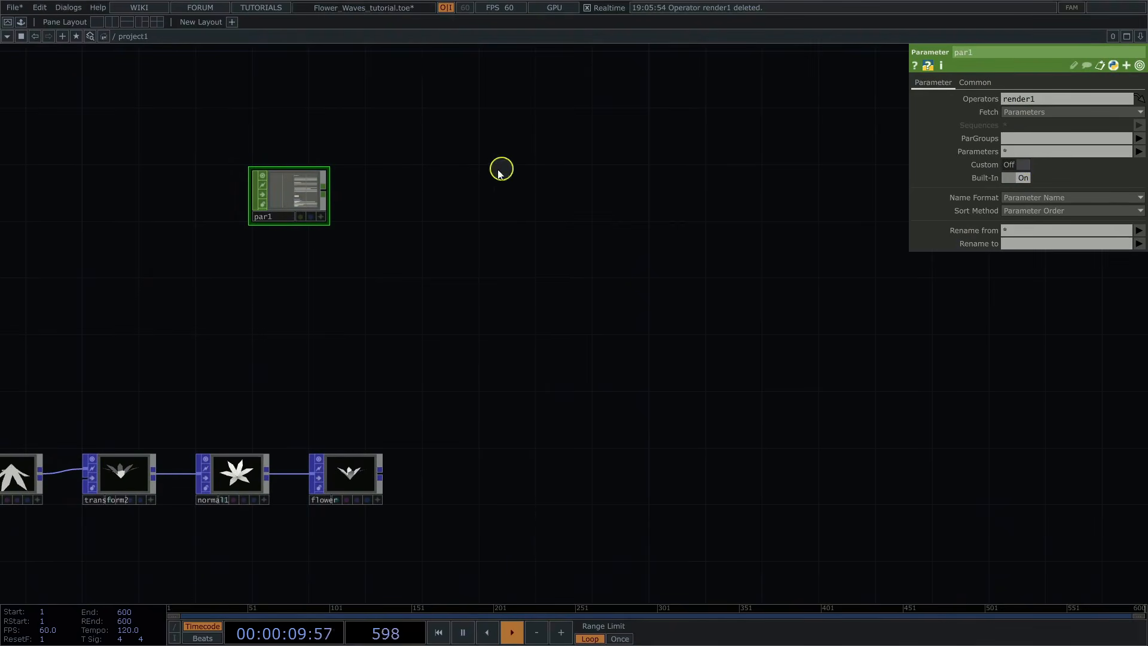
# Step: Limit par1's parameters to render1's output resolution width and height, resolutionw and resolutionh
pyautogui.scroll(3, 413, 177)
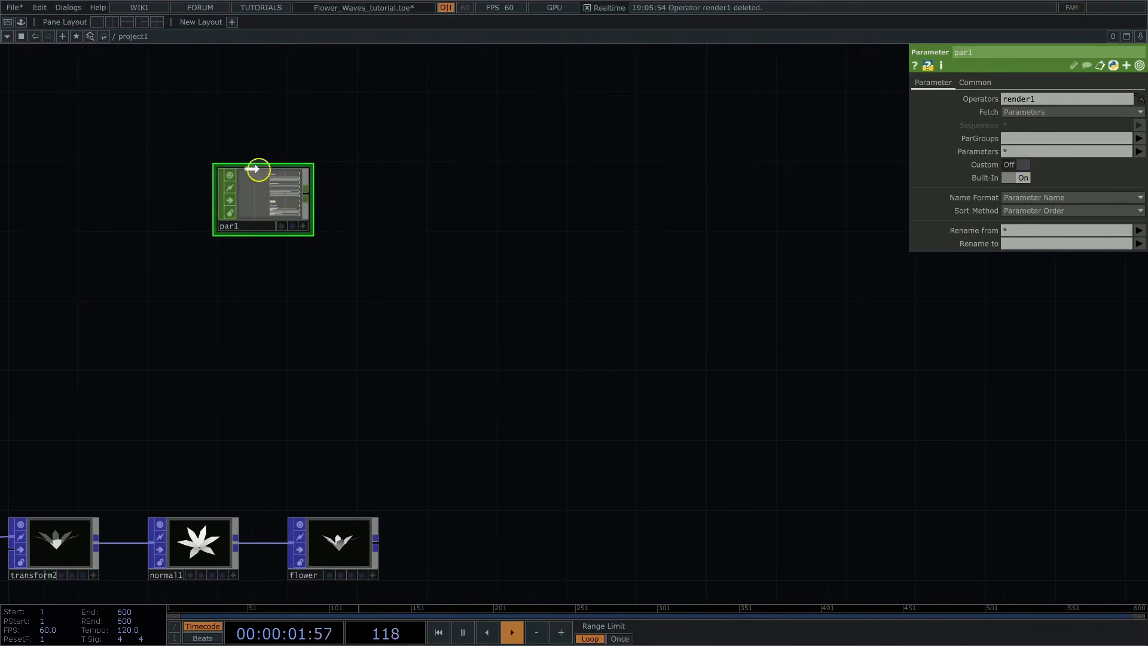
pyautogui.moveTo(256, 174); pyautogui.dragTo(261, 127)
pyautogui.moveTo(359, 128); pyautogui.dragTo(395, 226)
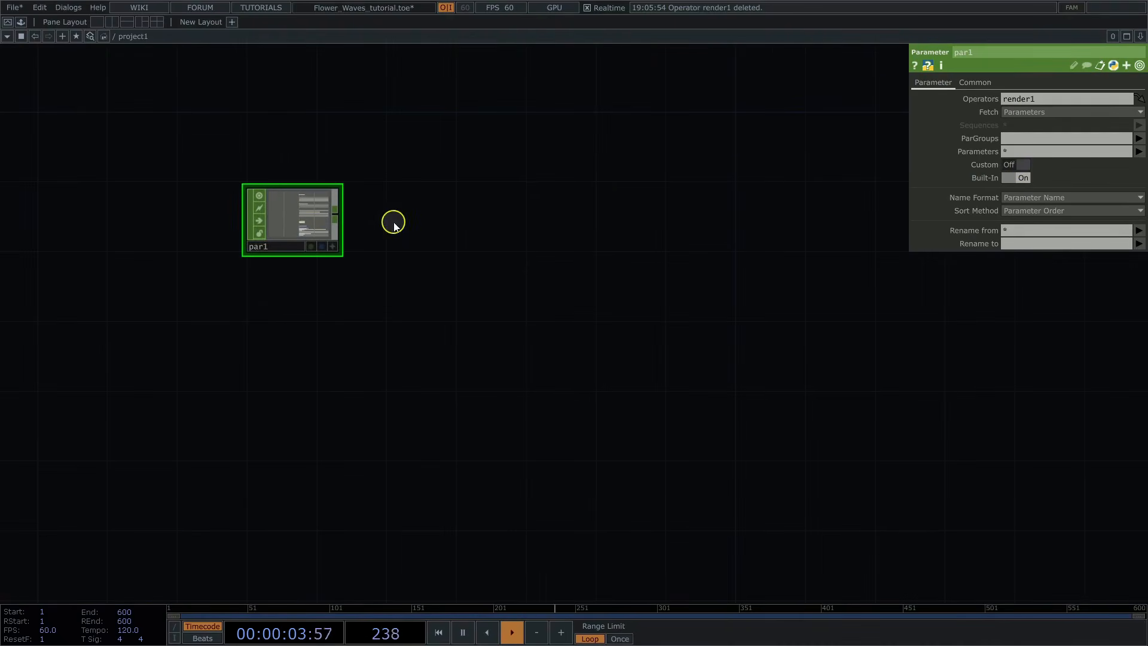
pyautogui.click(1138, 153)
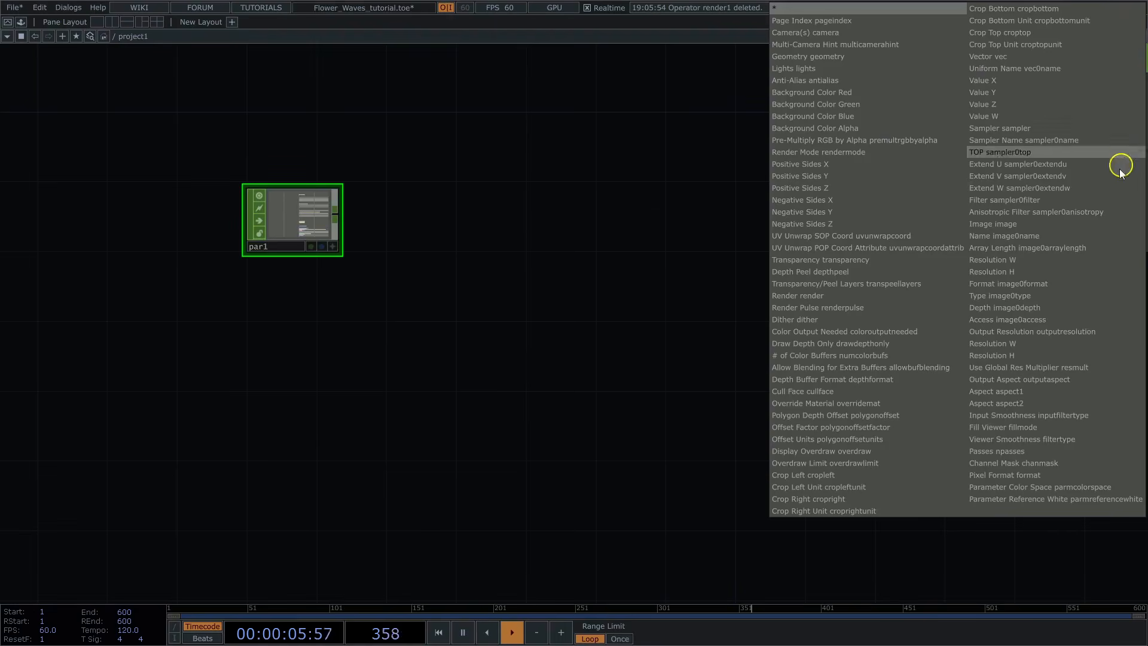
pyautogui.click(1017, 343)
pyautogui.scroll(3, 309, 291)
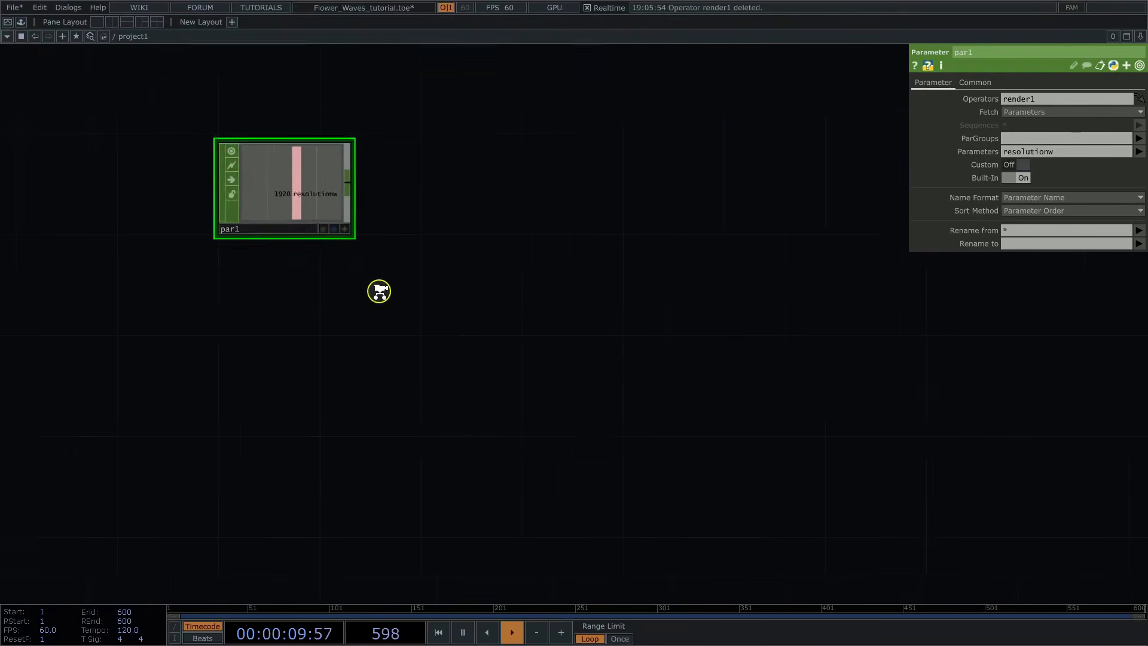
pyautogui.click(1138, 152)
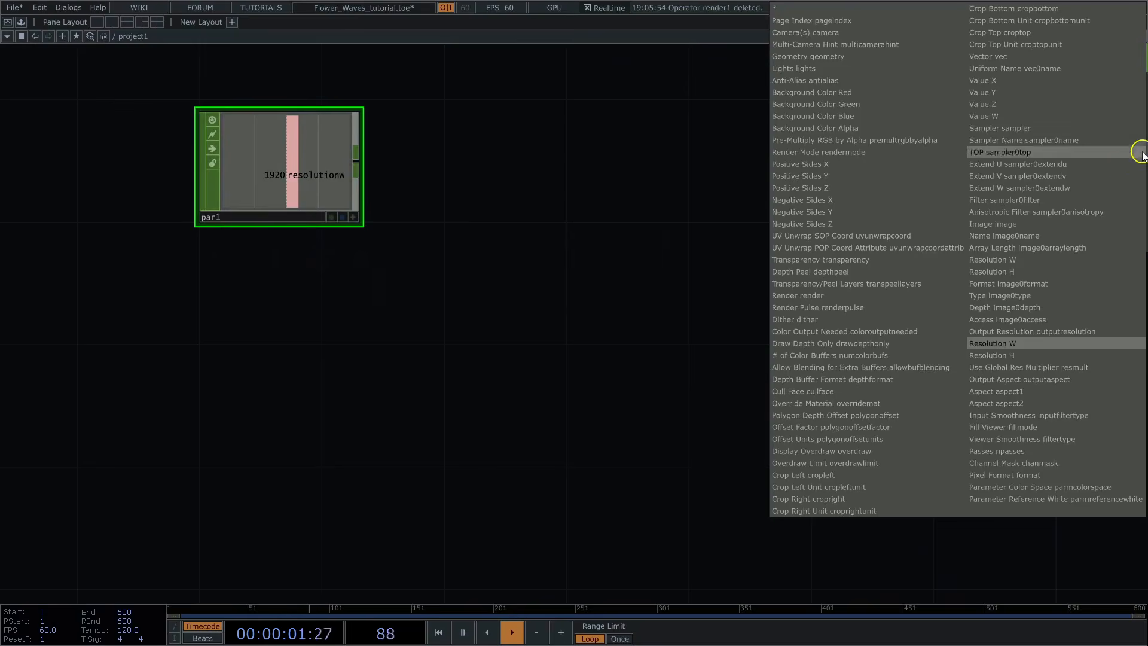
pyautogui.click(1002, 355)
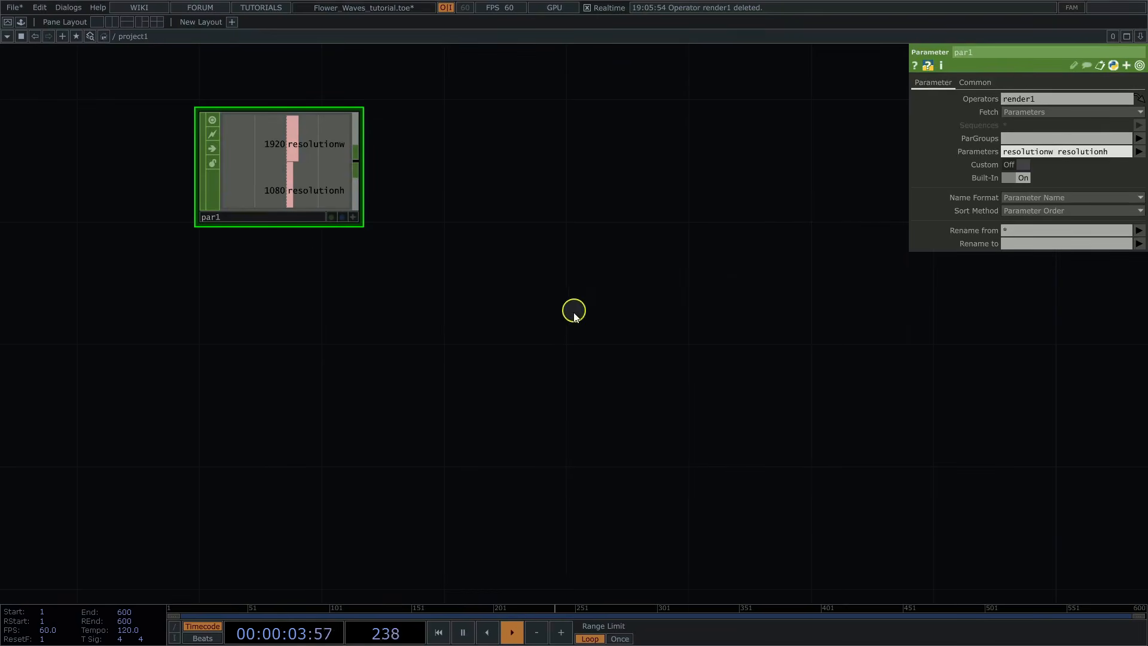
# Step: Add a Speed CHOP below par1 and set its speed to 0.3
pyautogui.moveTo(574, 311); pyautogui.dragTo(580, 298)
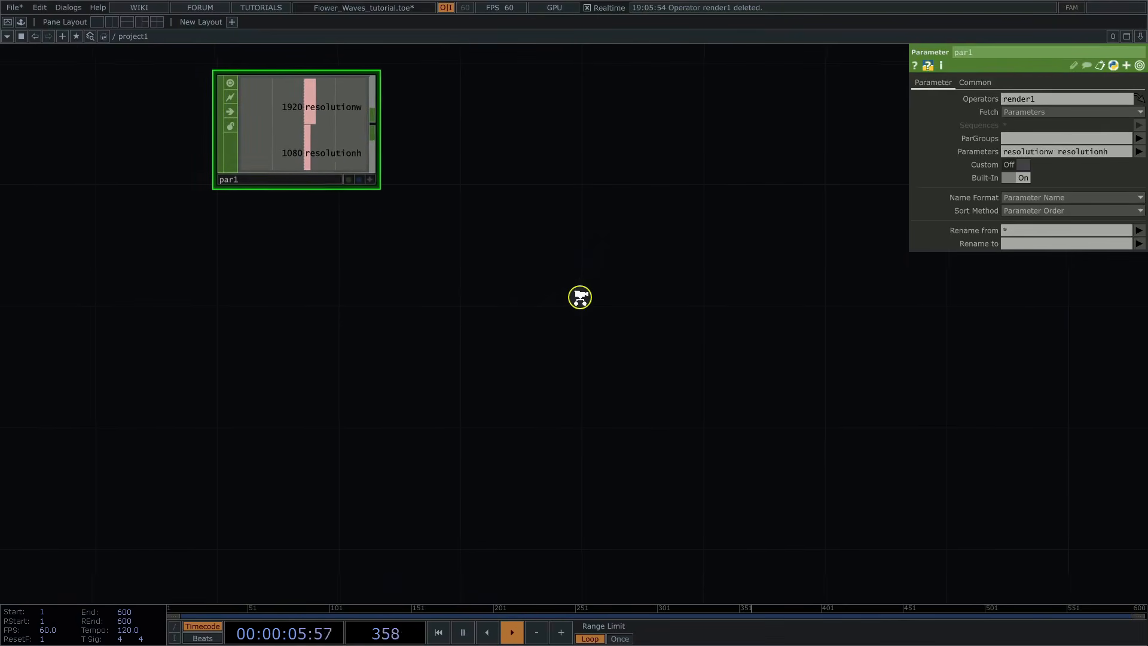
pyautogui.scroll(-1, 580, 297)
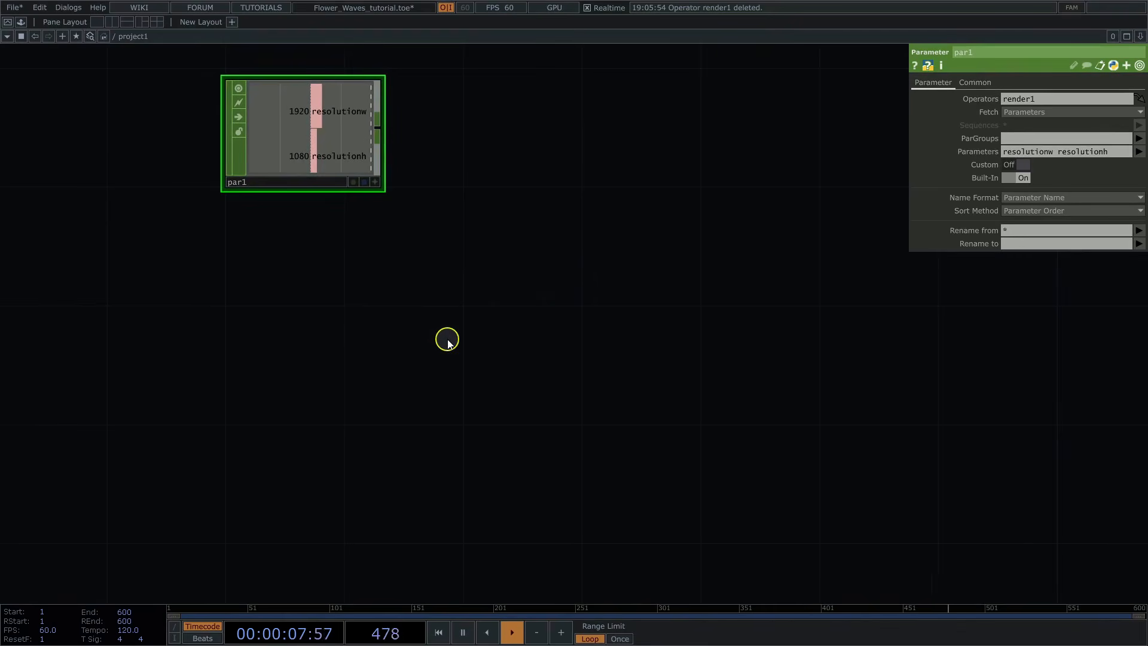
pyautogui.press('Tab')
pyautogui.write('spe')
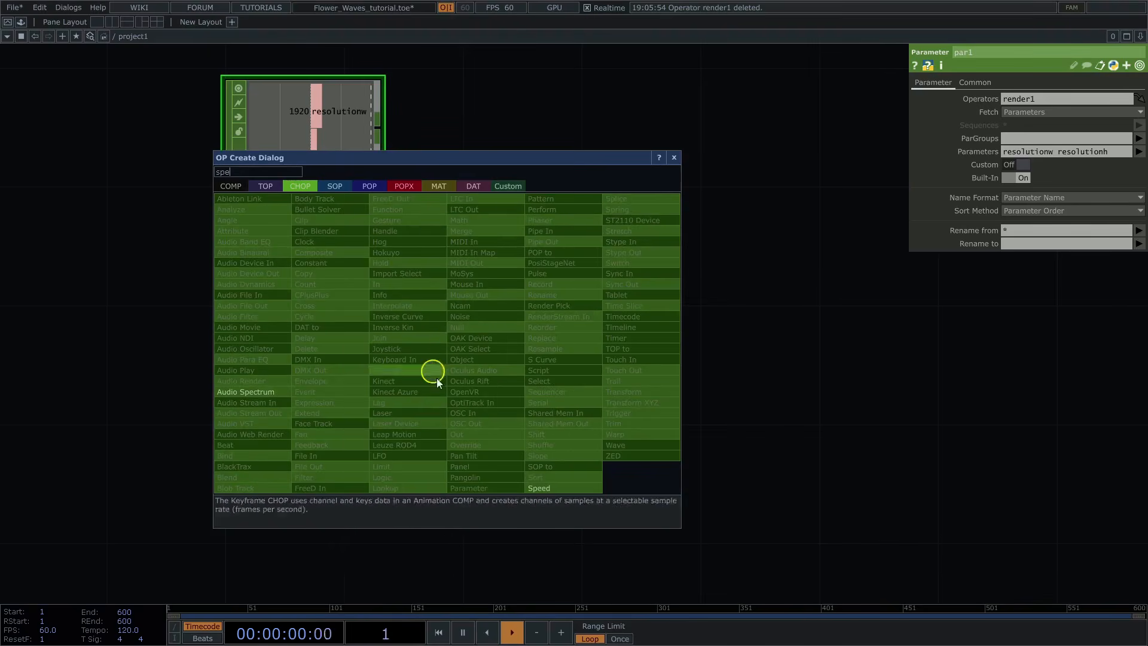
pyautogui.click(542, 488)
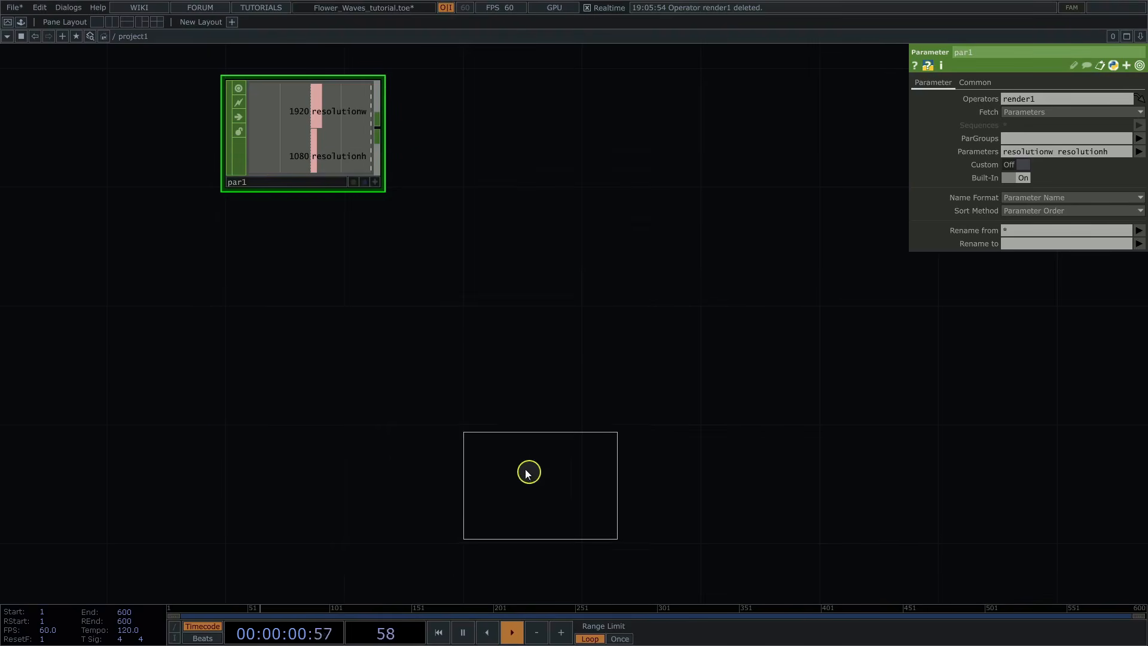
pyautogui.click(302, 365)
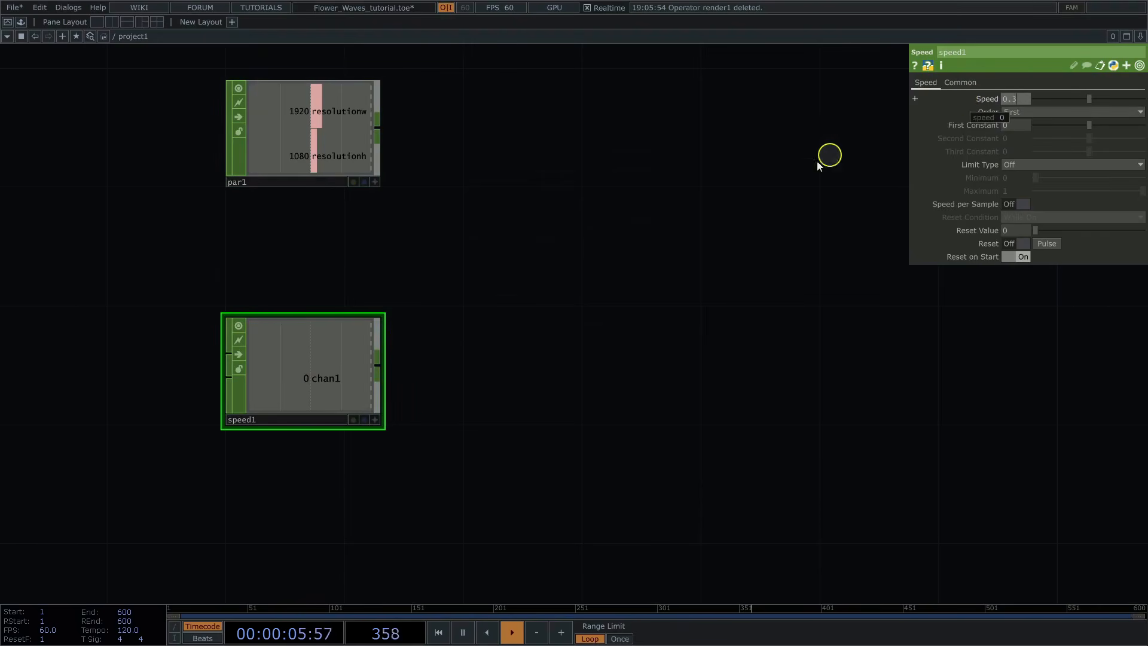
pyautogui.click(767, 184)
# Step: Rename speed1's output channel to phase
pyautogui.click(954, 86)
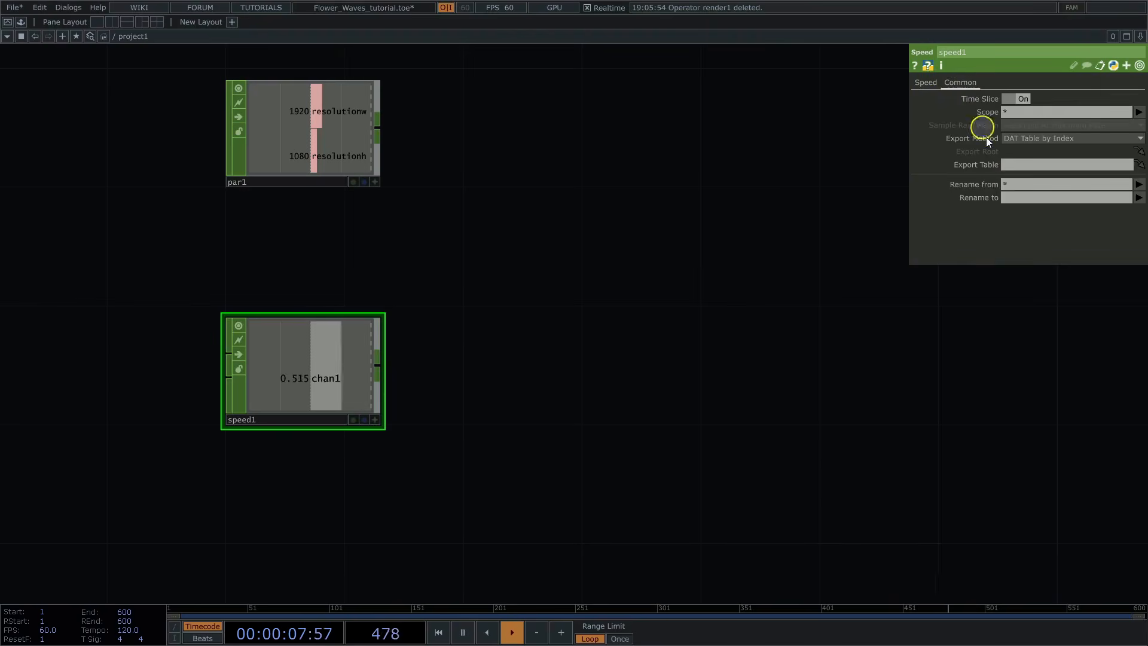
pyautogui.click(1009, 198)
pyautogui.write('phase')
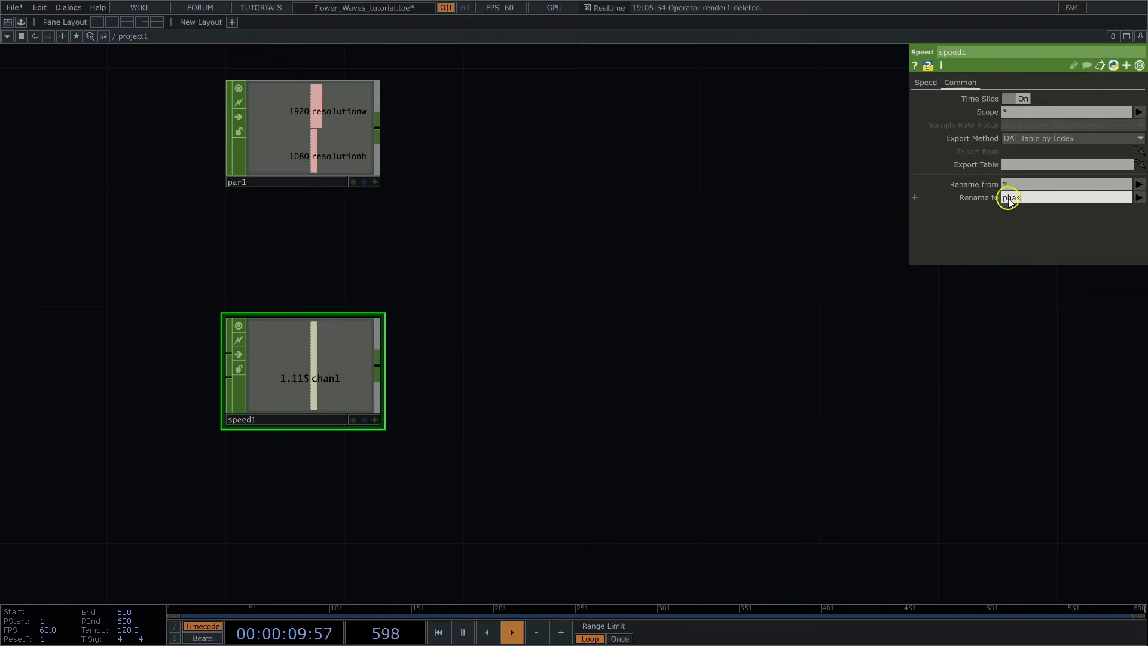
pyautogui.click(990, 229)
# Step: Add a Line POP beside the par1 and speed1 operators
pyautogui.scroll(-2, 700, 235)
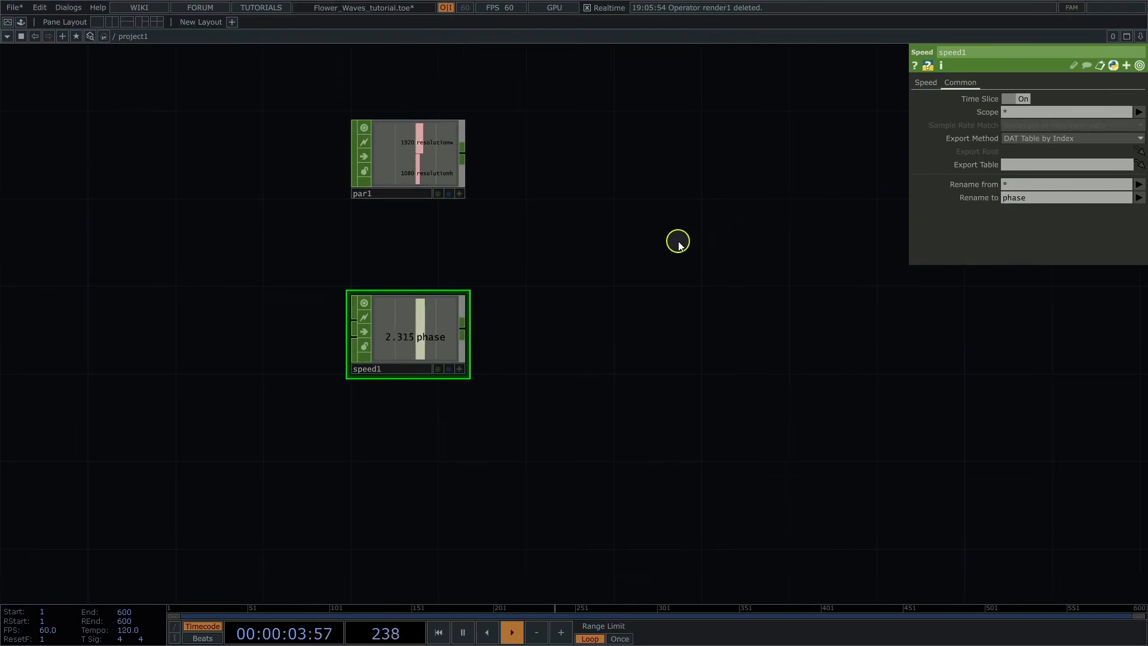
pyautogui.moveTo(756, 226); pyautogui.dragTo(556, 234)
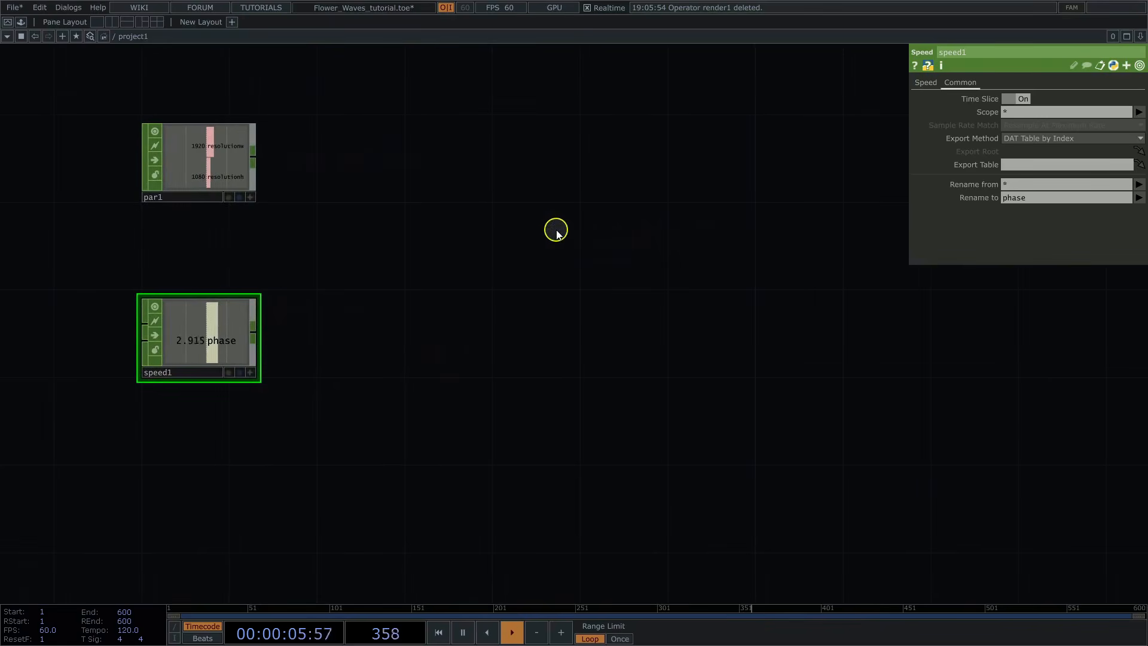
pyautogui.press('Tab')
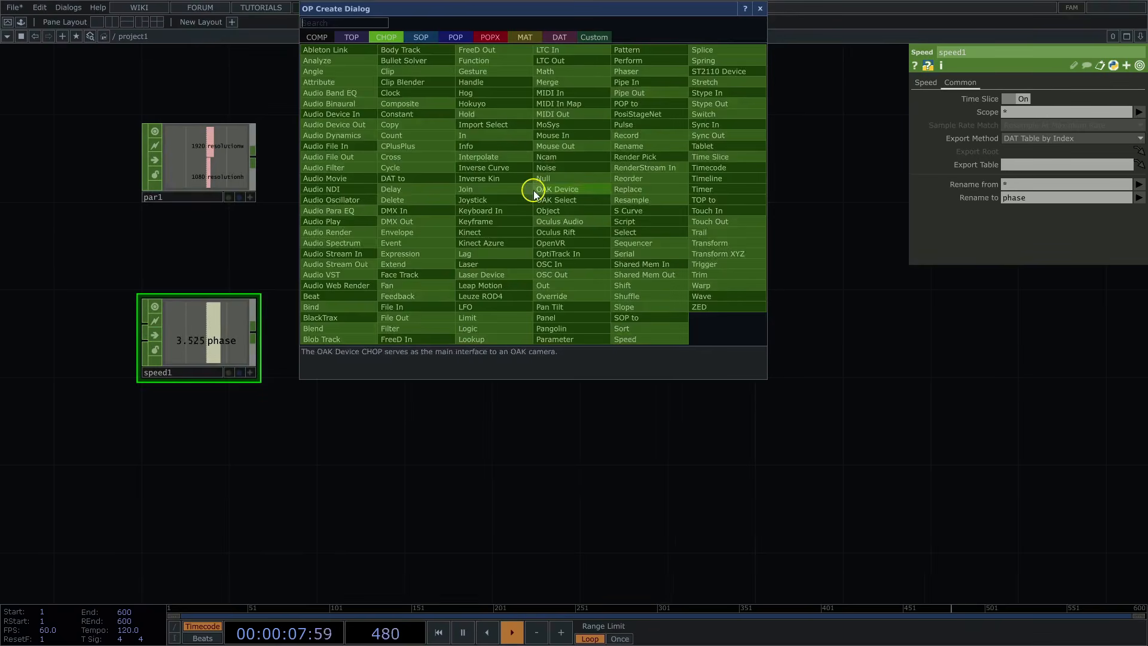
pyautogui.write('lin')
pyautogui.click(450, 34)
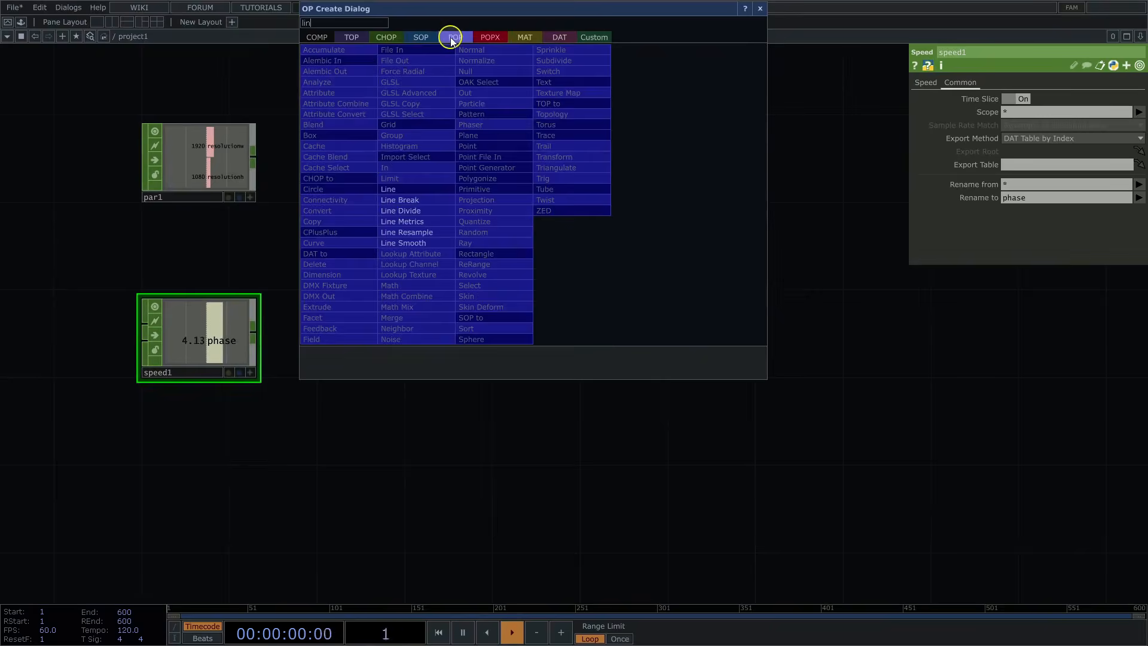
pyautogui.click(400, 188)
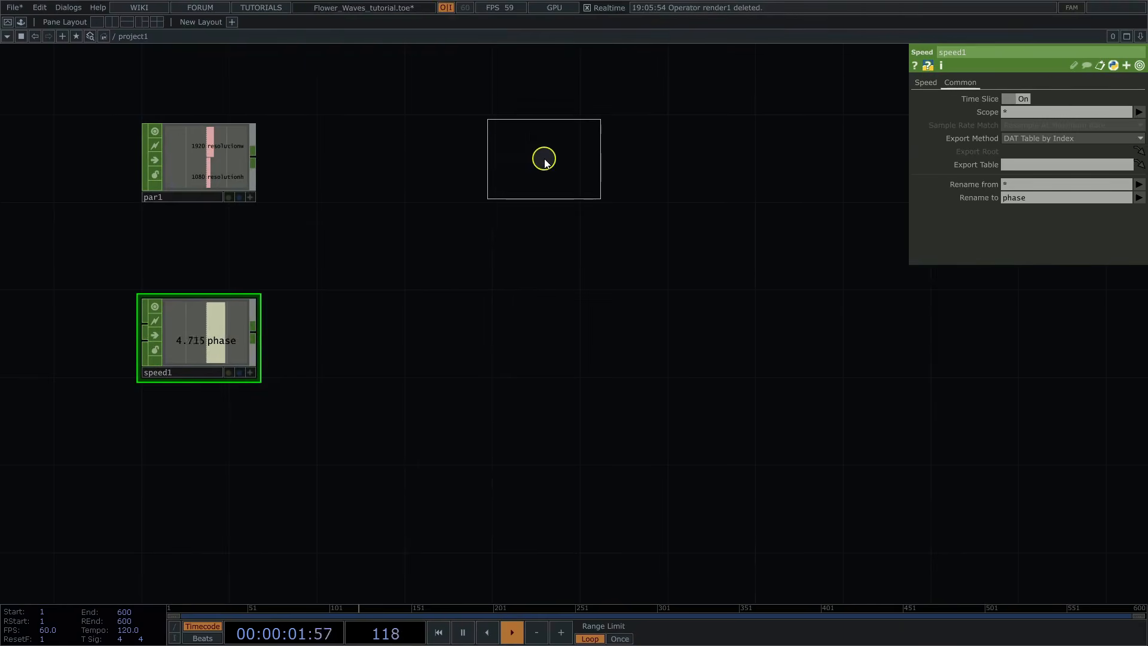
pyautogui.click(543, 159)
# Step: Set the X position of line1's second point to 0
pyautogui.moveTo(636, 155); pyautogui.dragTo(590, 218)
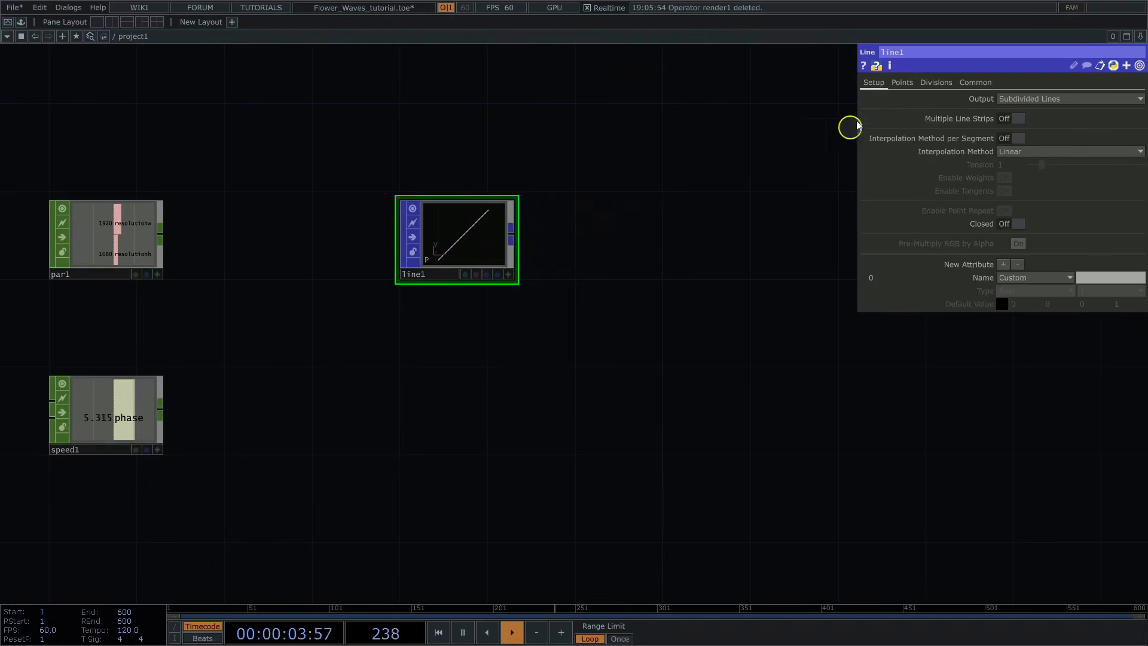
pyautogui.click(897, 86)
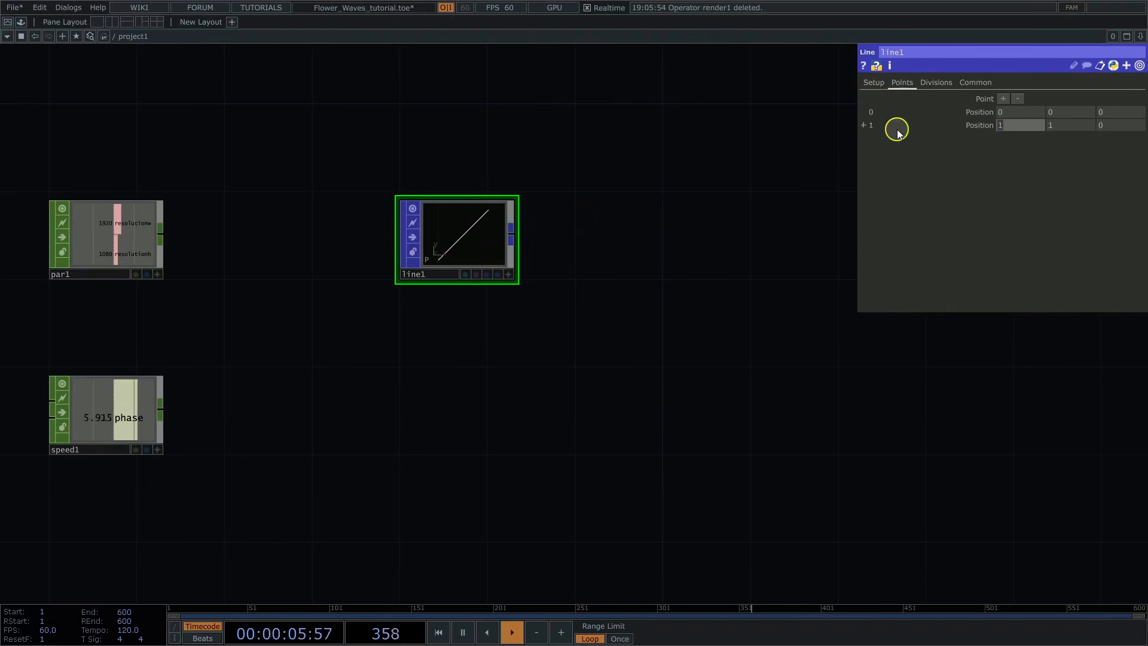
pyautogui.write('0')
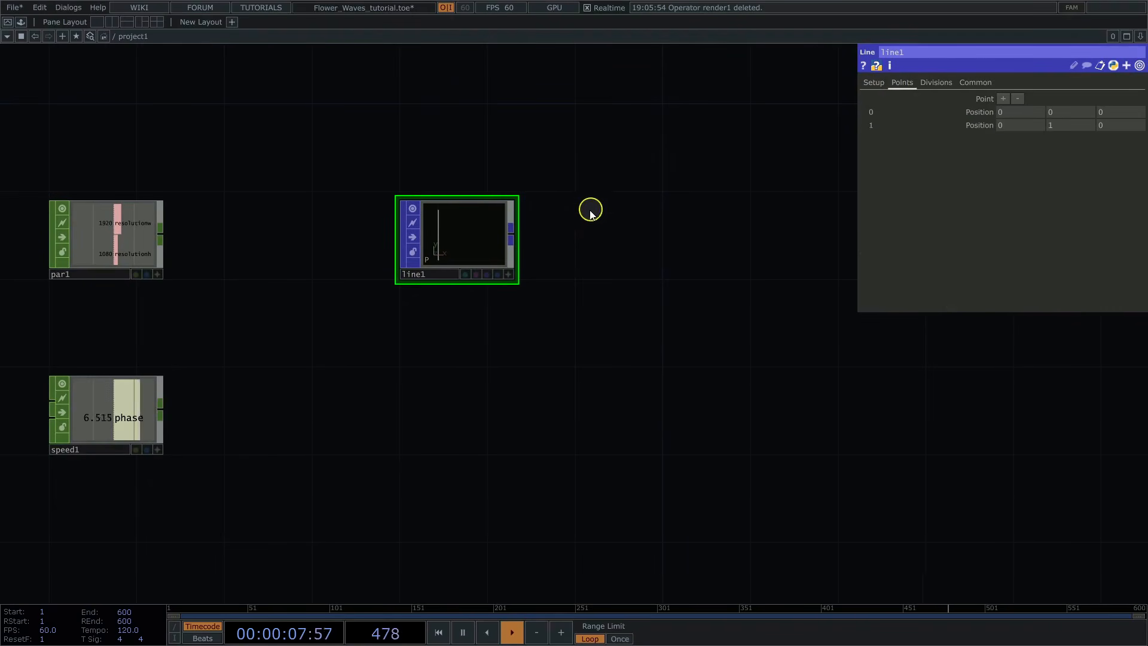
# Step: Check line1 in its interactive viewer and set its divisions per segment to 4
pyautogui.scroll(3, 590, 210)
pyautogui.click(480, 297)
pyautogui.moveTo(415, 242); pyautogui.dragTo(441, 247)
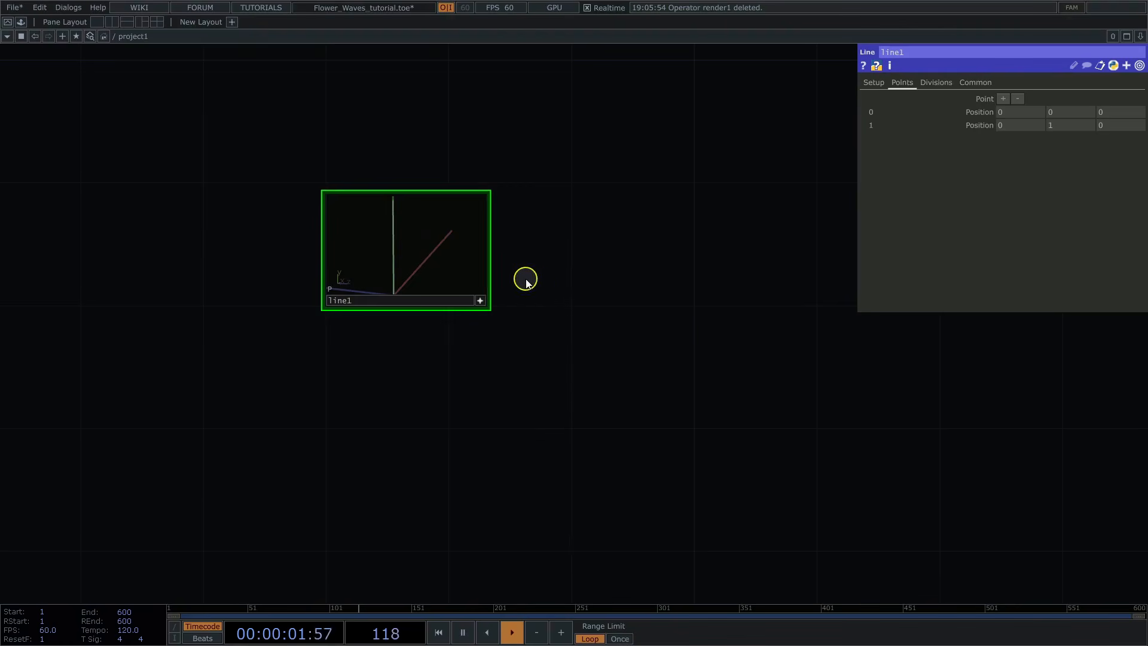
pyautogui.scroll(2, 544, 276)
pyautogui.click(473, 308)
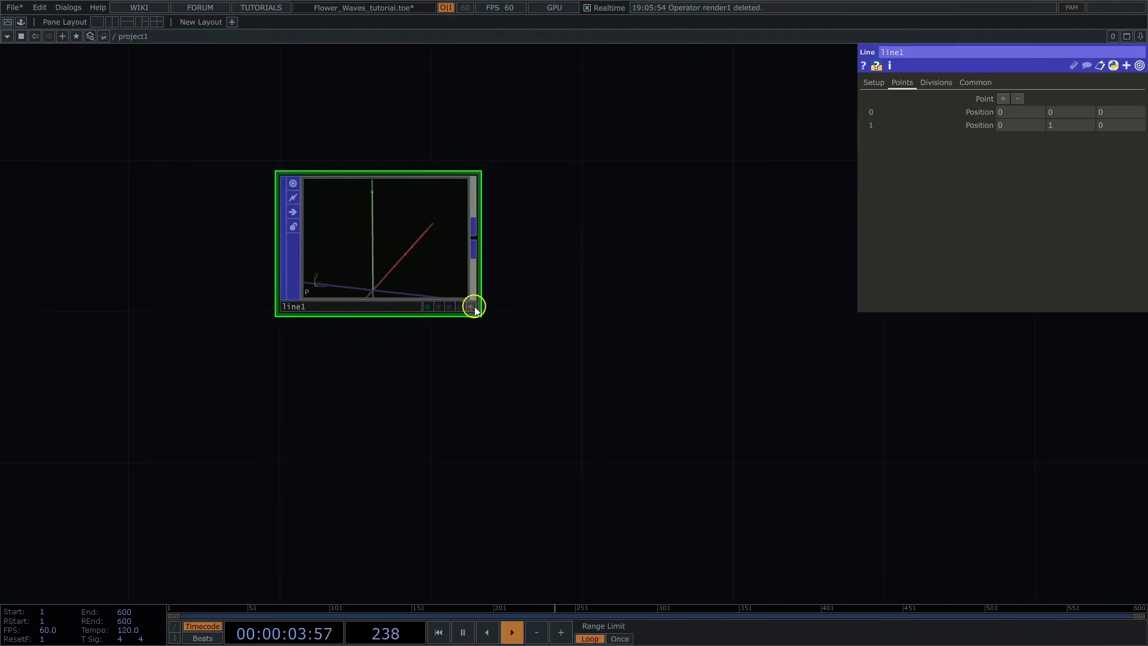
pyautogui.click(937, 84)
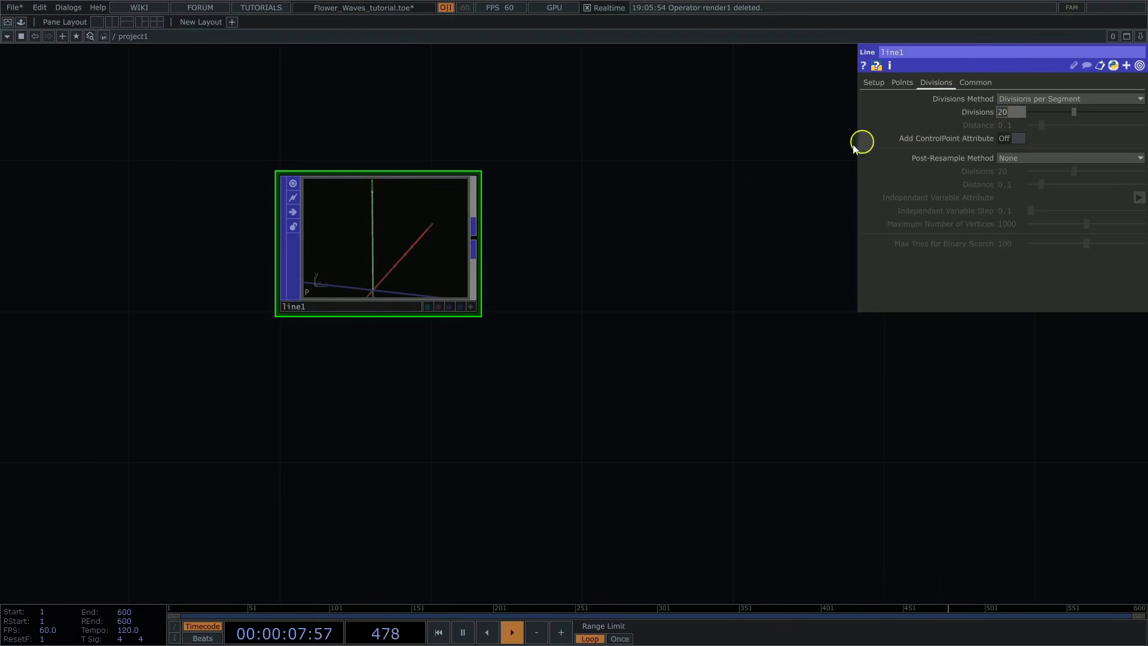
pyautogui.write('4')
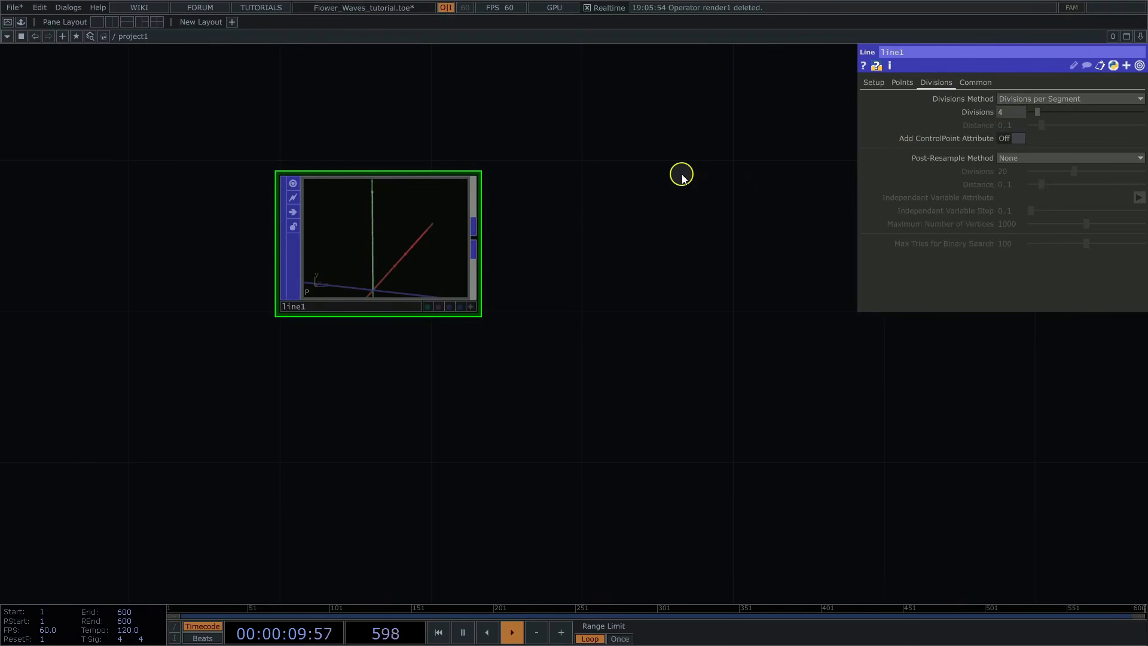
# Step: Add a Curve POP fed by line1's output
pyautogui.moveTo(640, 215); pyautogui.dragTo(604, 207)
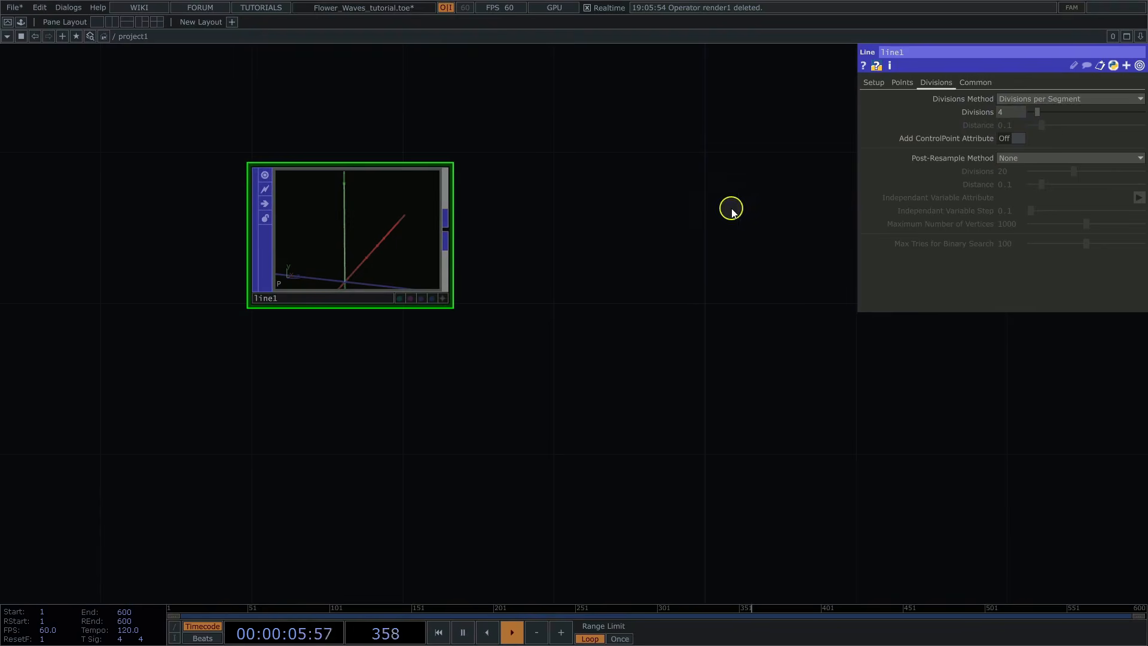
pyautogui.moveTo(732, 210); pyautogui.dragTo(636, 215)
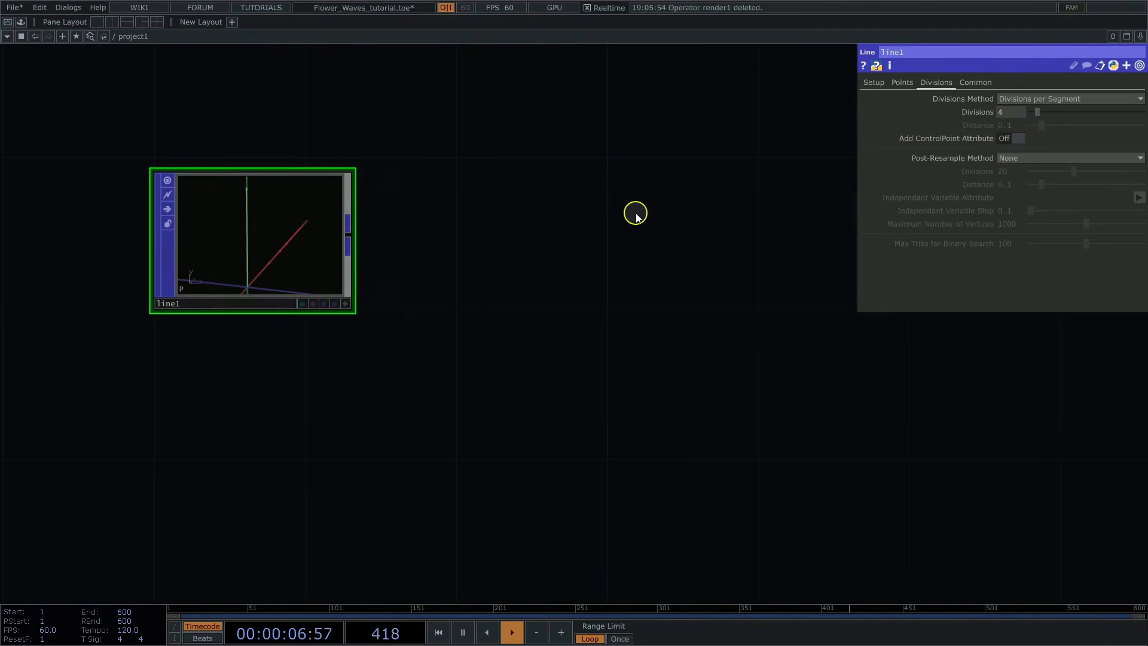
pyautogui.rightClick(350, 236)
pyautogui.write('cu')
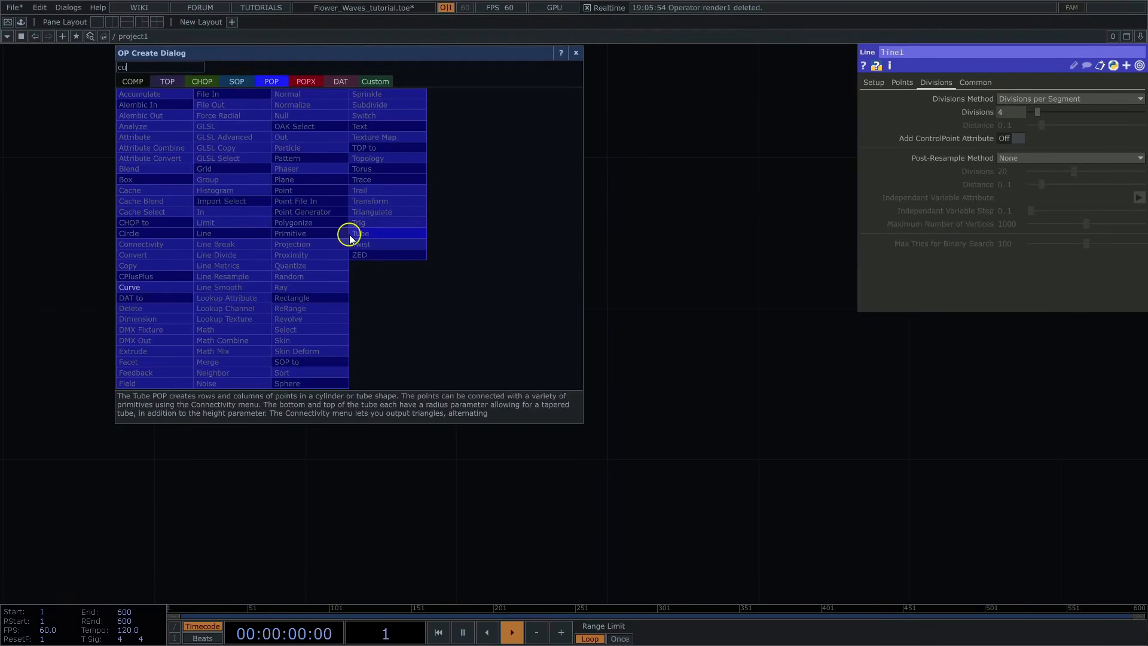
pyautogui.write('r')
pyautogui.click(141, 286)
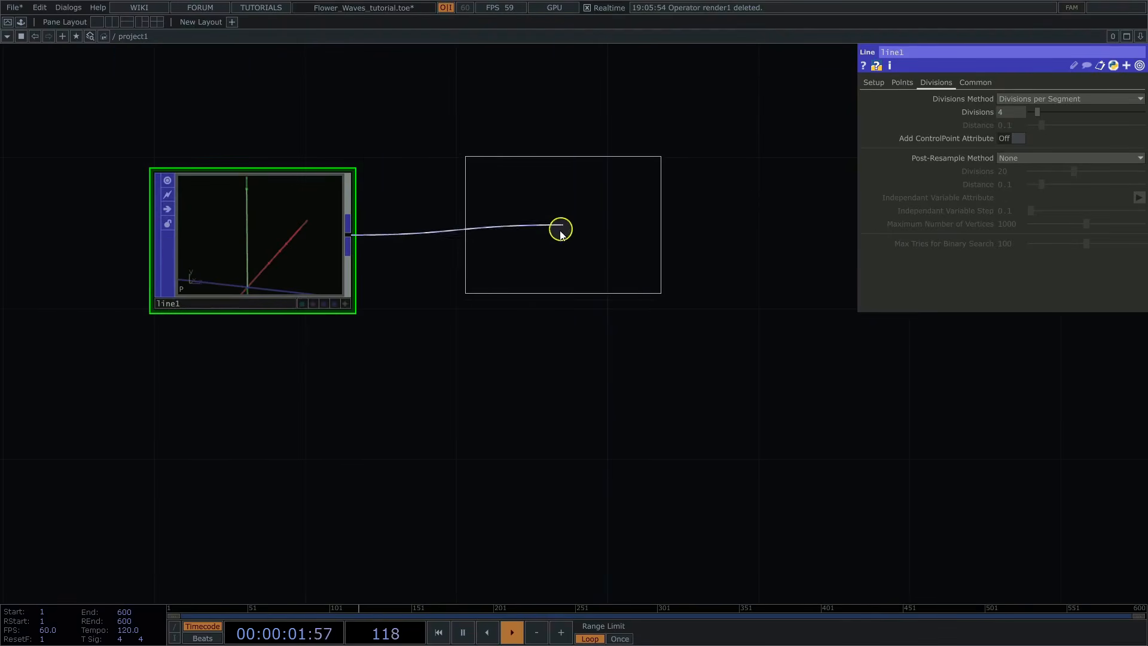
pyautogui.click(555, 239)
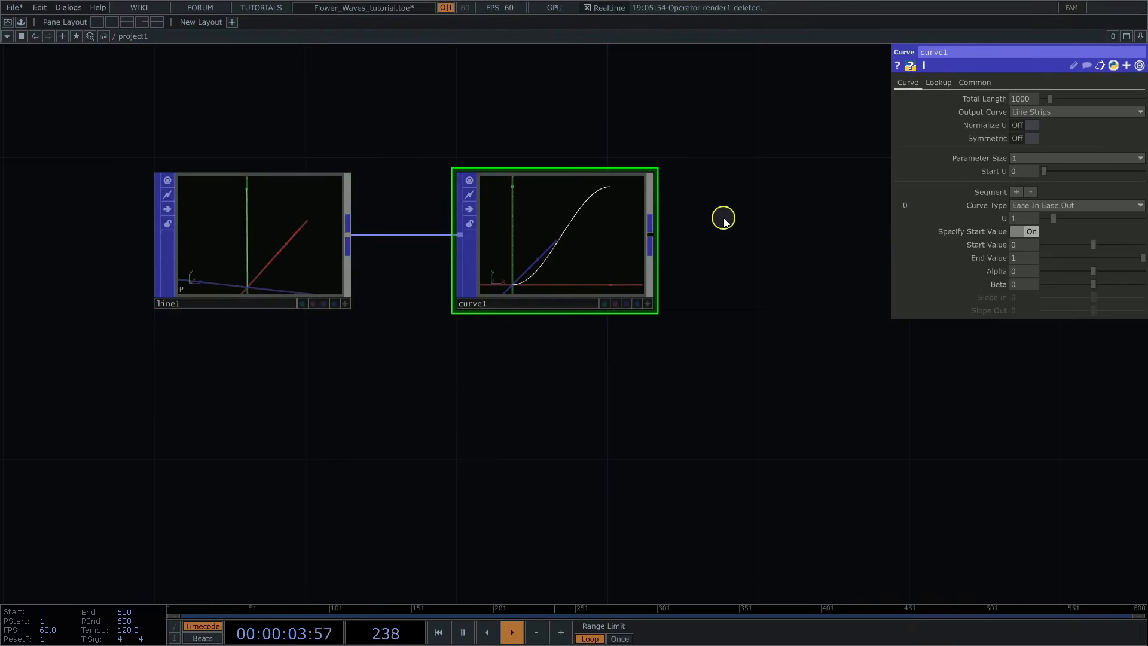
# Step: Enable Apply Lookup on curve1 and use _DimU[0] as its lookup index attribute
pyautogui.scroll(2, 725, 220)
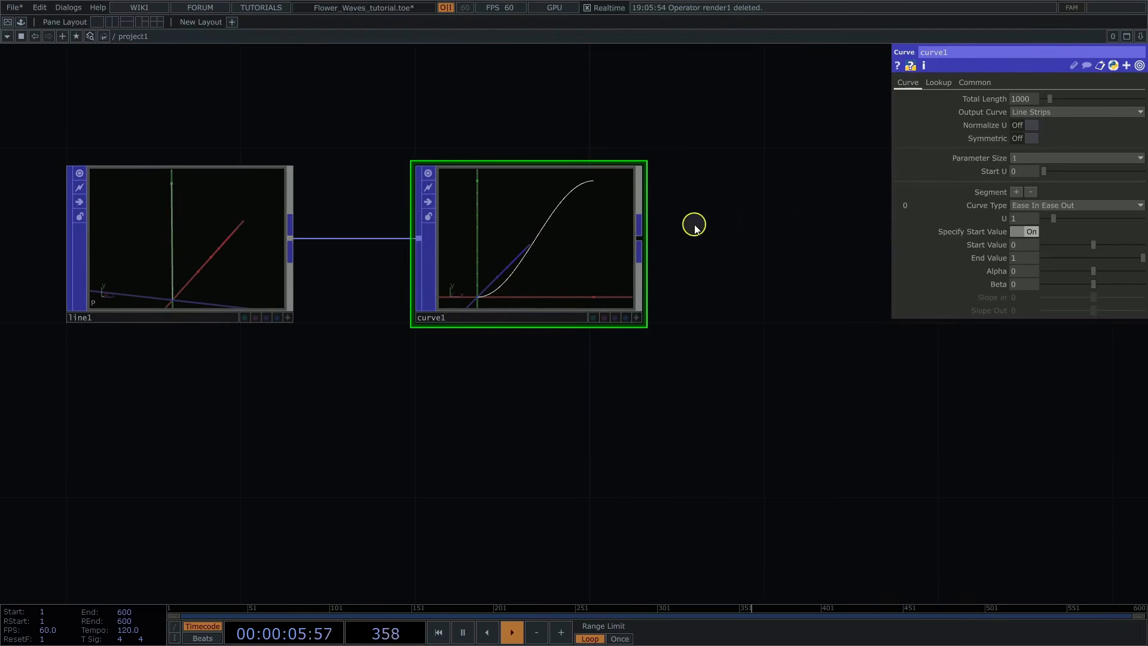
pyautogui.click(945, 85)
pyautogui.click(1032, 100)
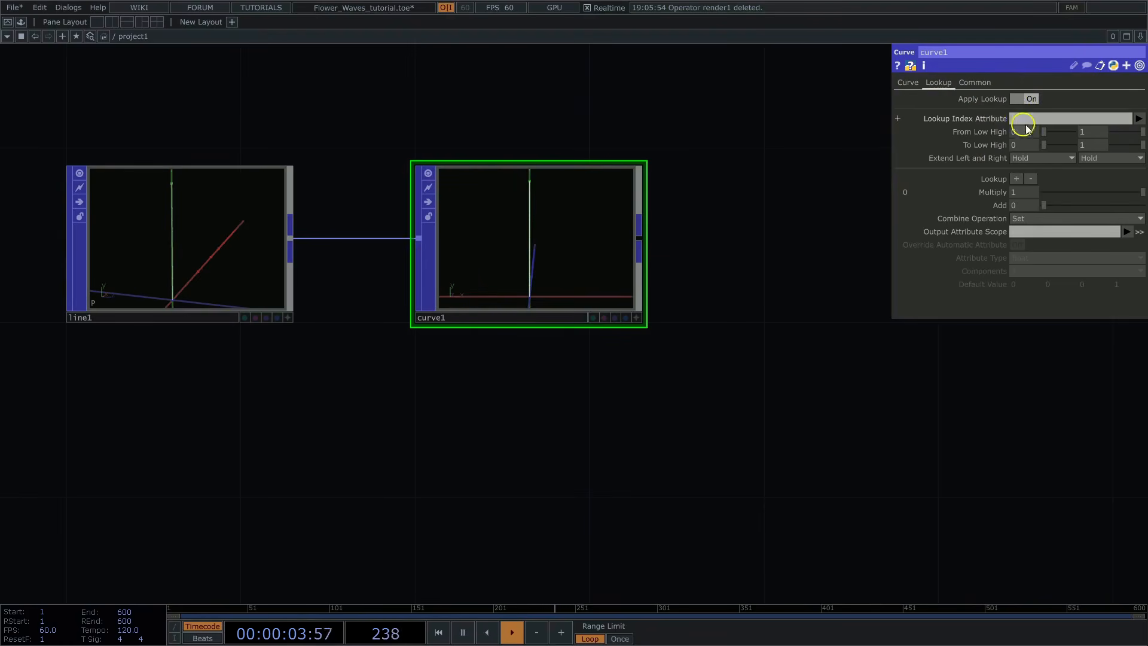
pyautogui.click(1138, 120)
pyautogui.moveTo(1138, 165)
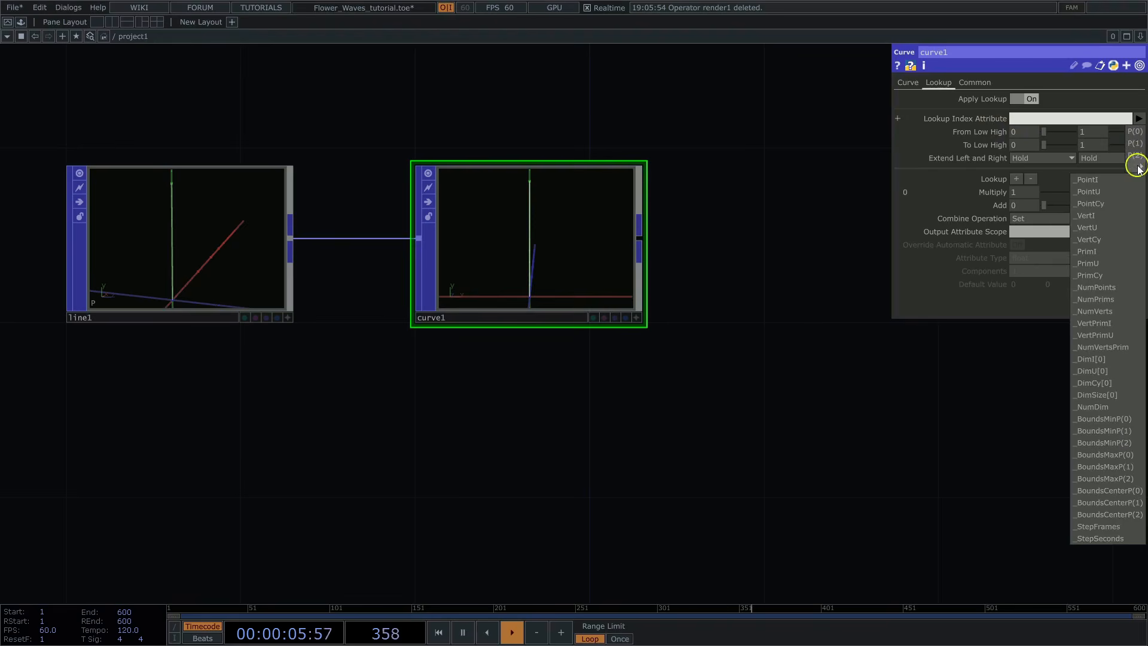
pyautogui.click(1102, 371)
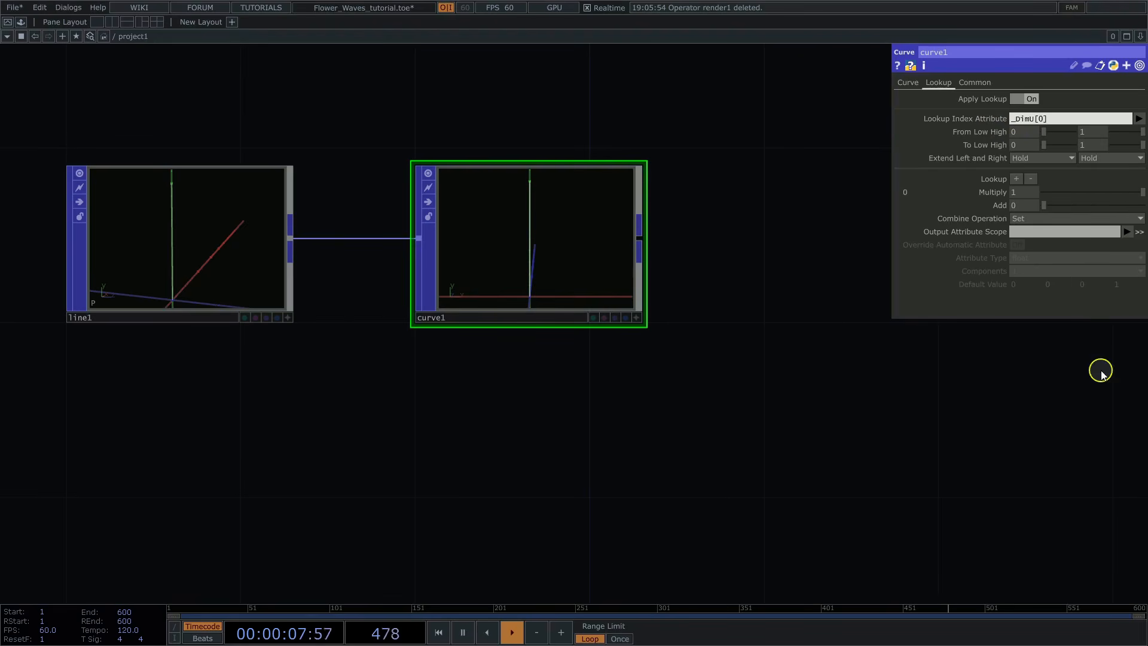
# Step: Set curve1's output attribute scope to CurveU
pyautogui.click(1028, 233)
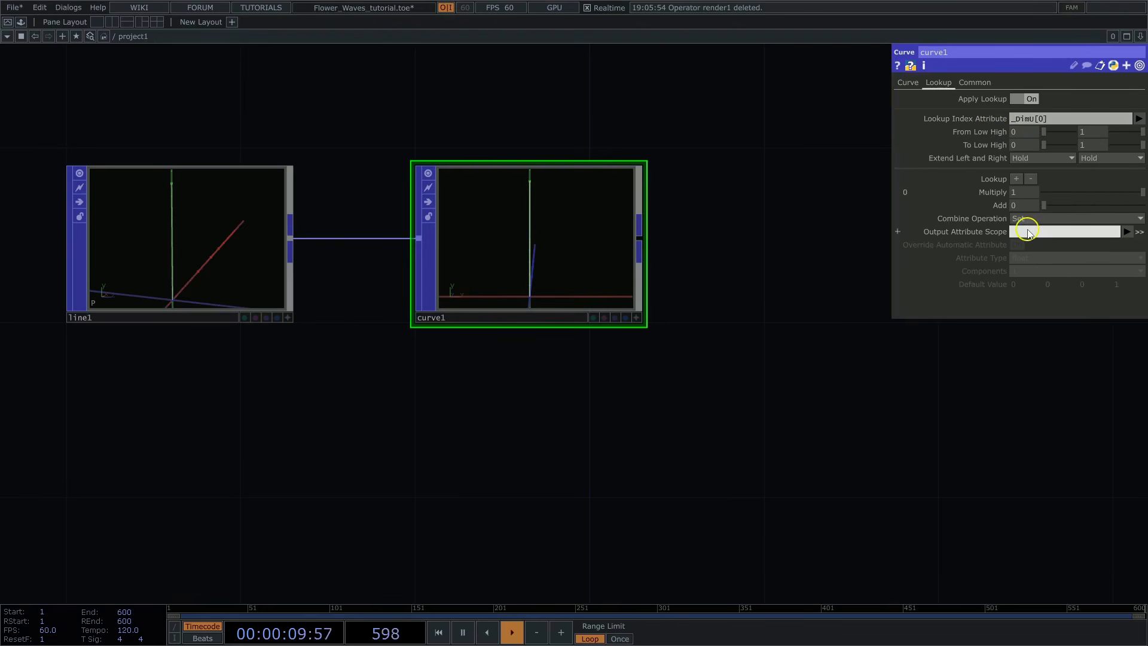
pyautogui.write('C')
pyautogui.press('capslock')
pyautogui.write('d')
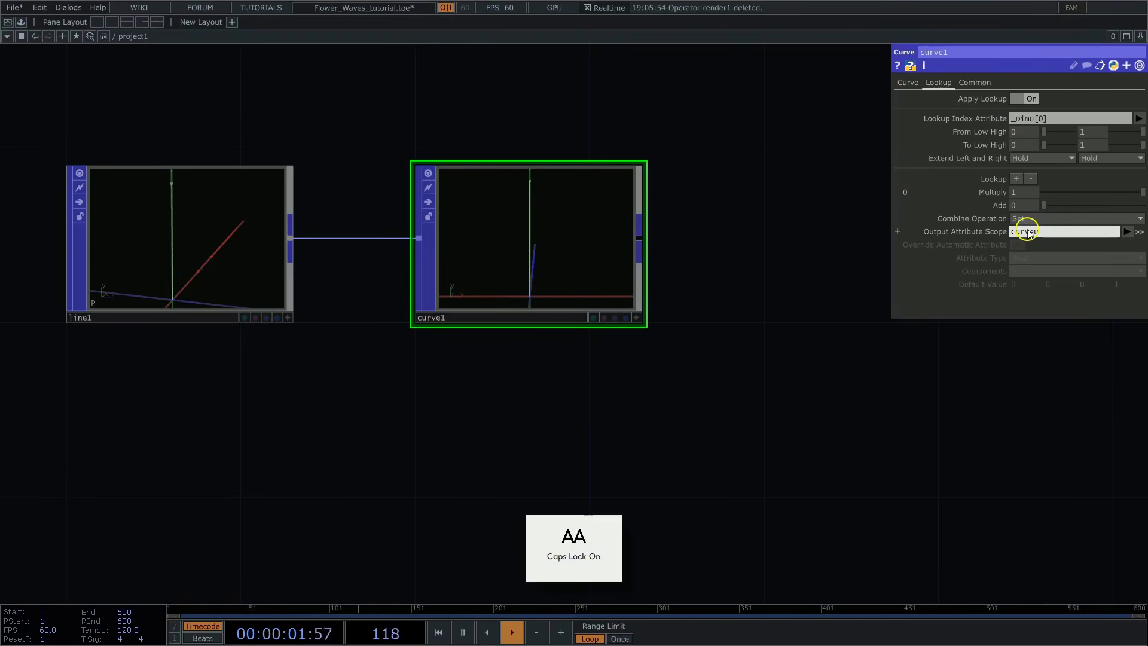
pyautogui.press('Return')
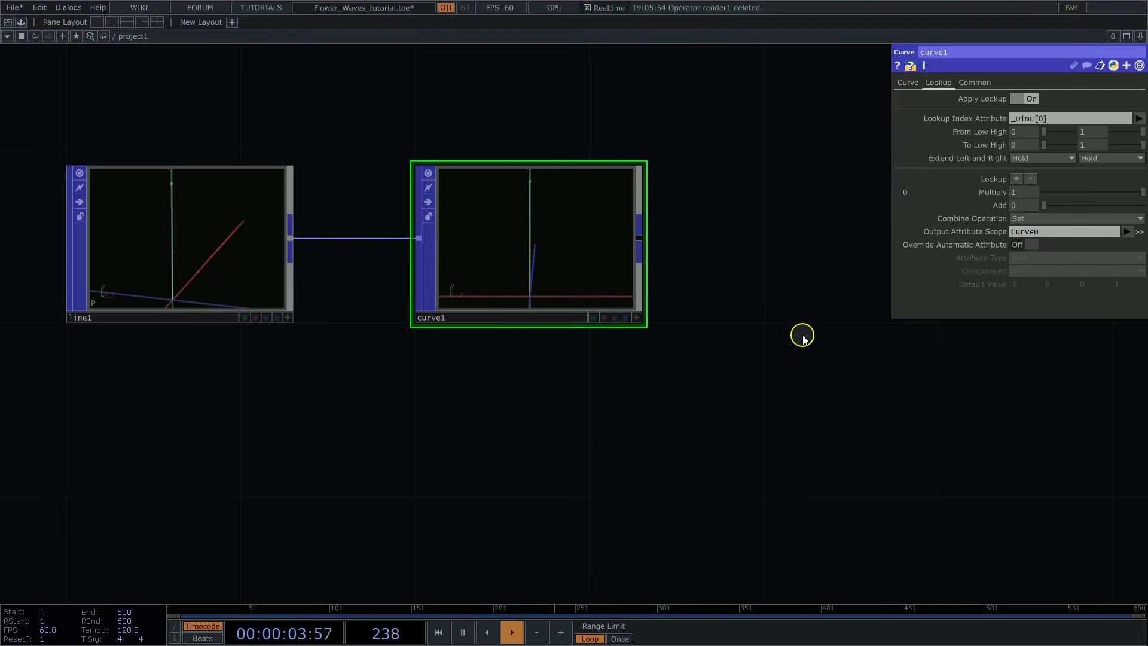
# Step: Add a Group POP fed by curve1's output
pyautogui.scroll(-3, 803, 338)
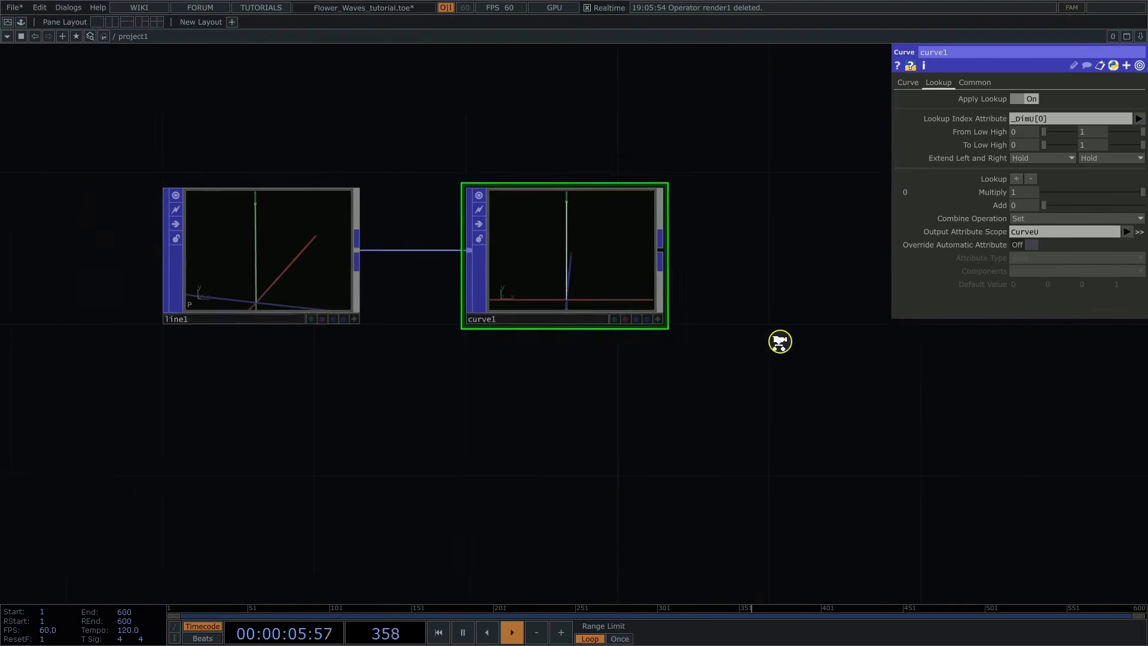
pyautogui.moveTo(766, 348); pyautogui.dragTo(672, 348)
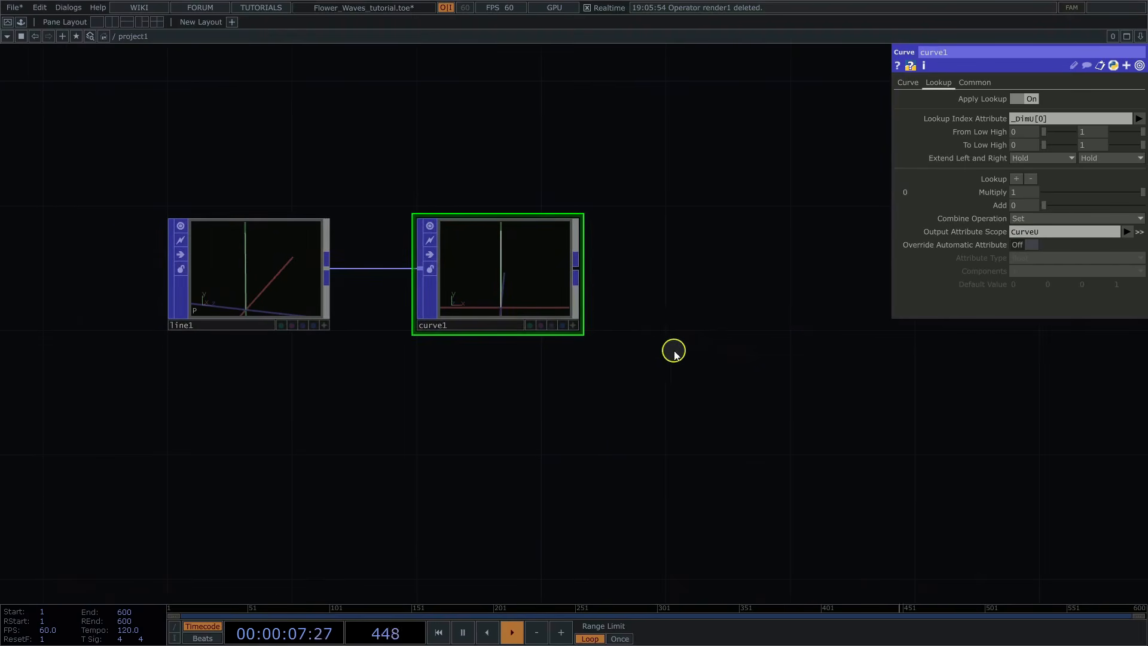
pyautogui.rightClick(574, 264)
pyautogui.write('GR')
pyautogui.click(446, 212)
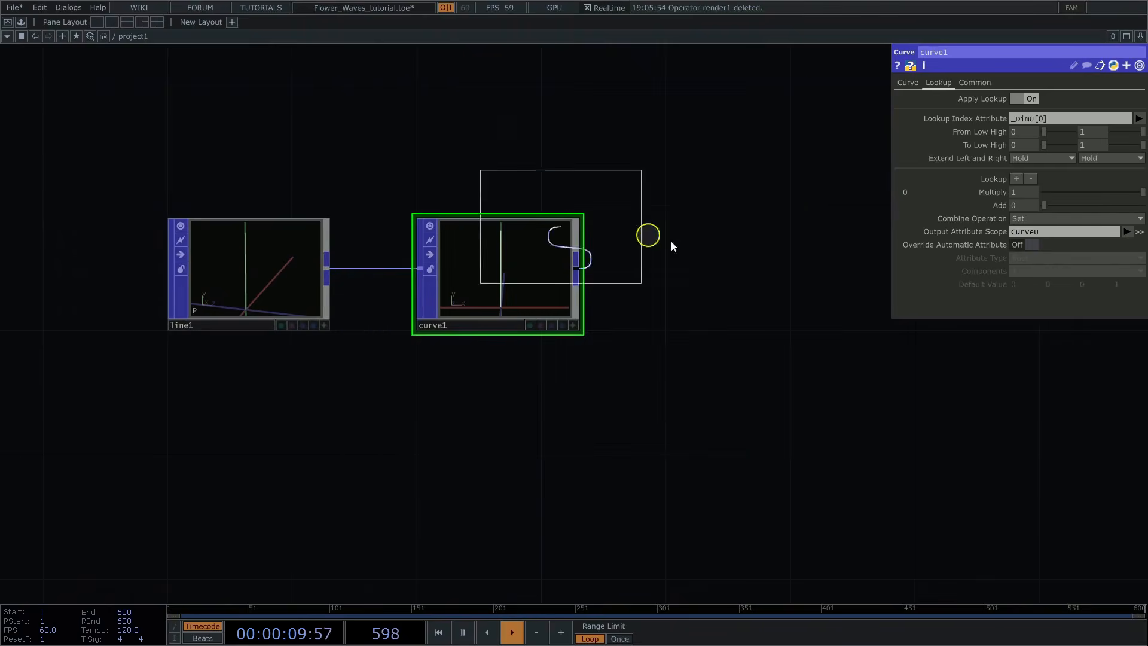
pyautogui.click(744, 274)
# Step: Set group1's group name to tip
pyautogui.click(1034, 99)
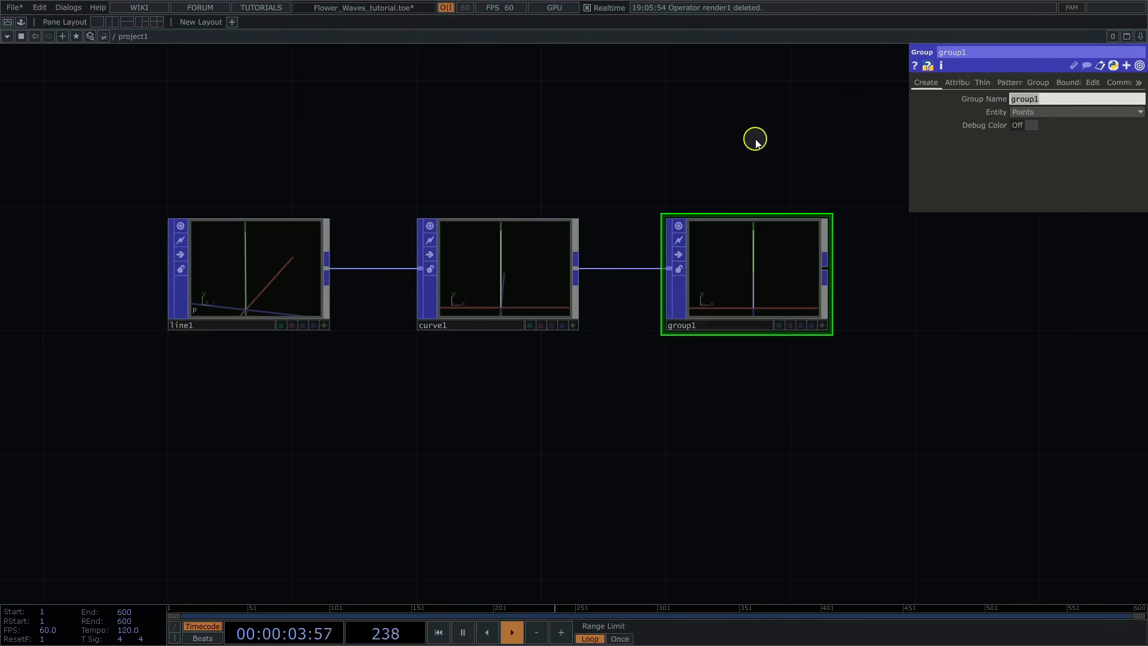
pyautogui.press('capslock')
pyautogui.write('tip')
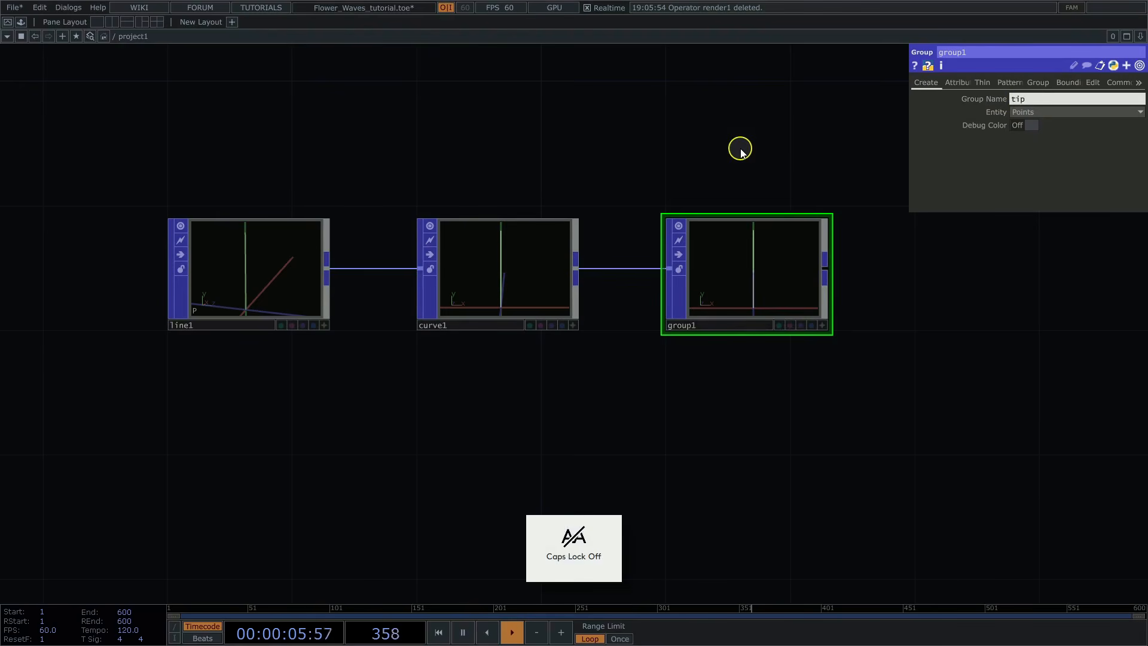
pyautogui.press('Return')
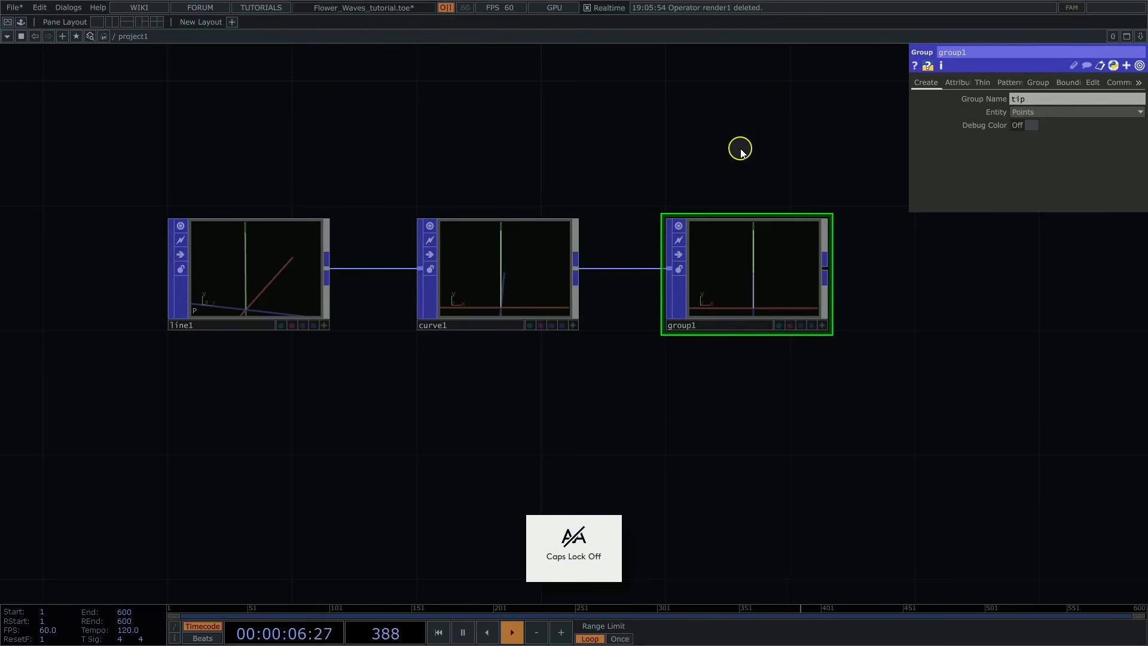
# Step: Make group1 select points by the CurveU attribute with the equals (==) function
pyautogui.click(959, 84)
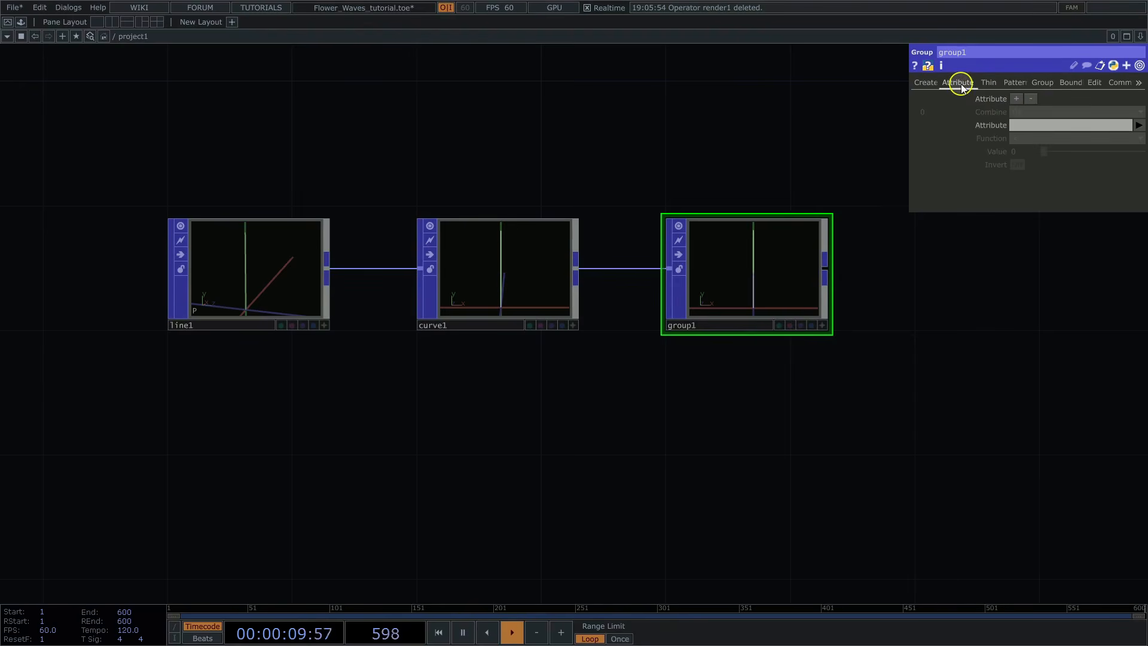
pyautogui.click(1140, 125)
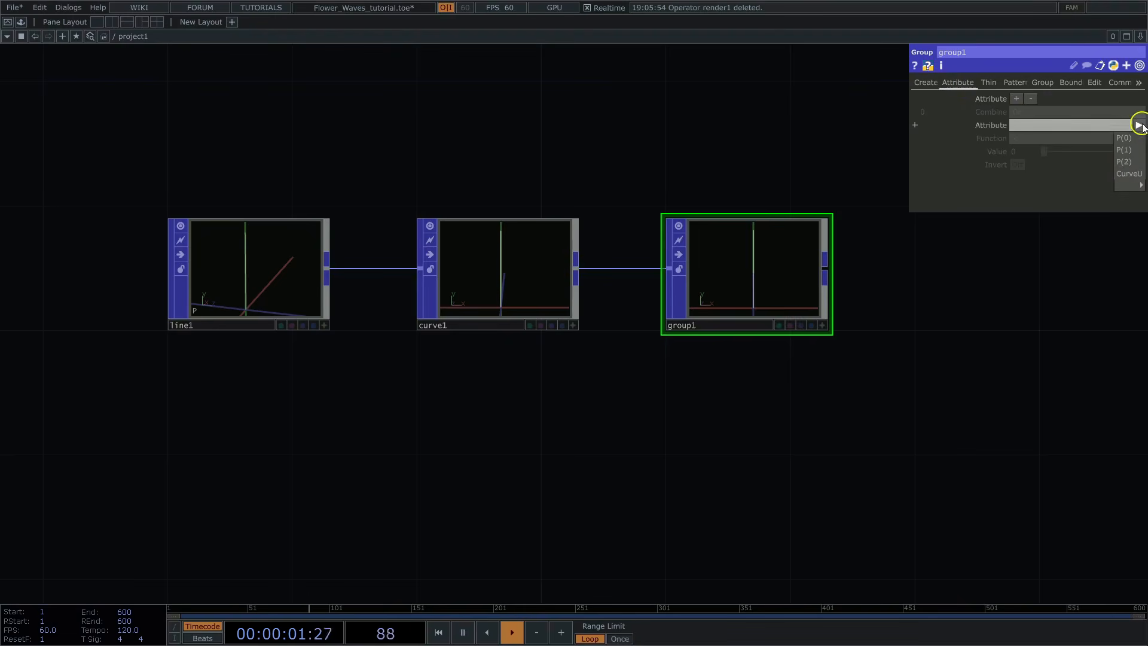
pyautogui.click(1129, 174)
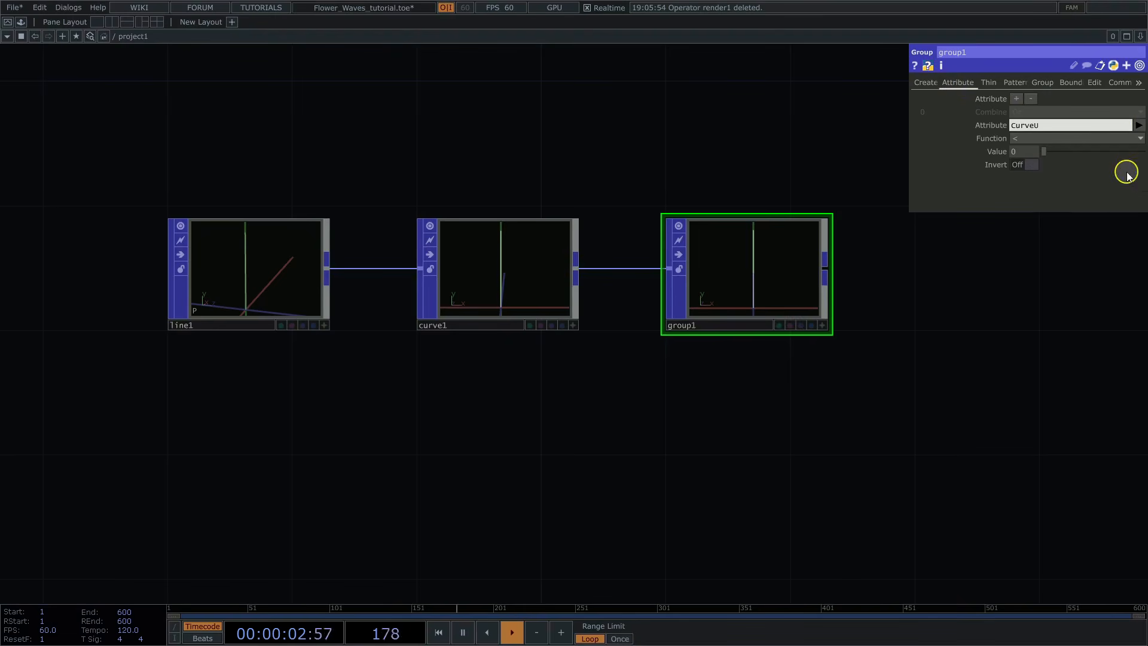
pyautogui.click(1022, 139)
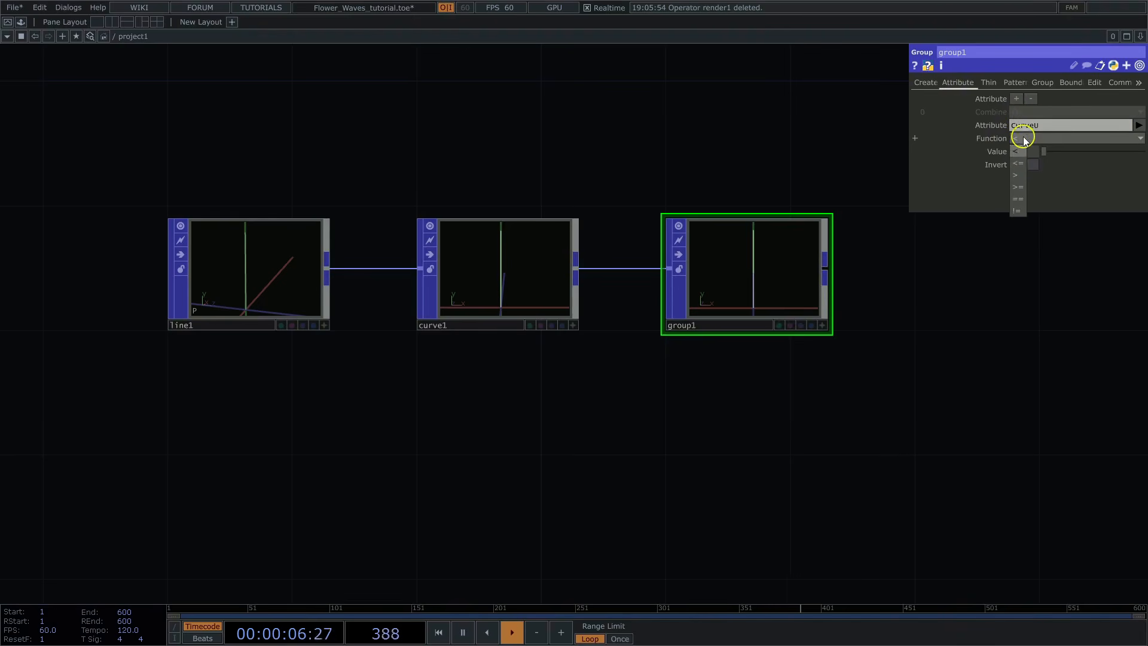
pyautogui.click(1019, 199)
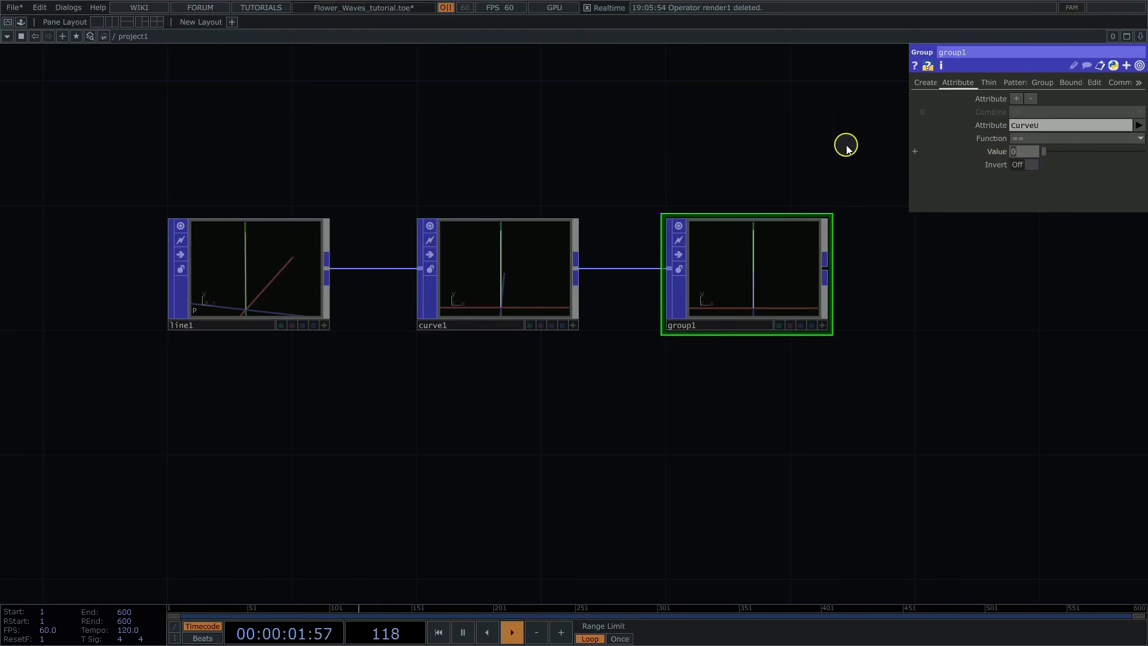
# Step: Set the comparison value of group1's CurveU attribute test to 1
pyautogui.write('1')
# Step: Add a POPX Instancer fed by group1's output
pyautogui.moveTo(845, 150); pyautogui.dragTo(666, 154)
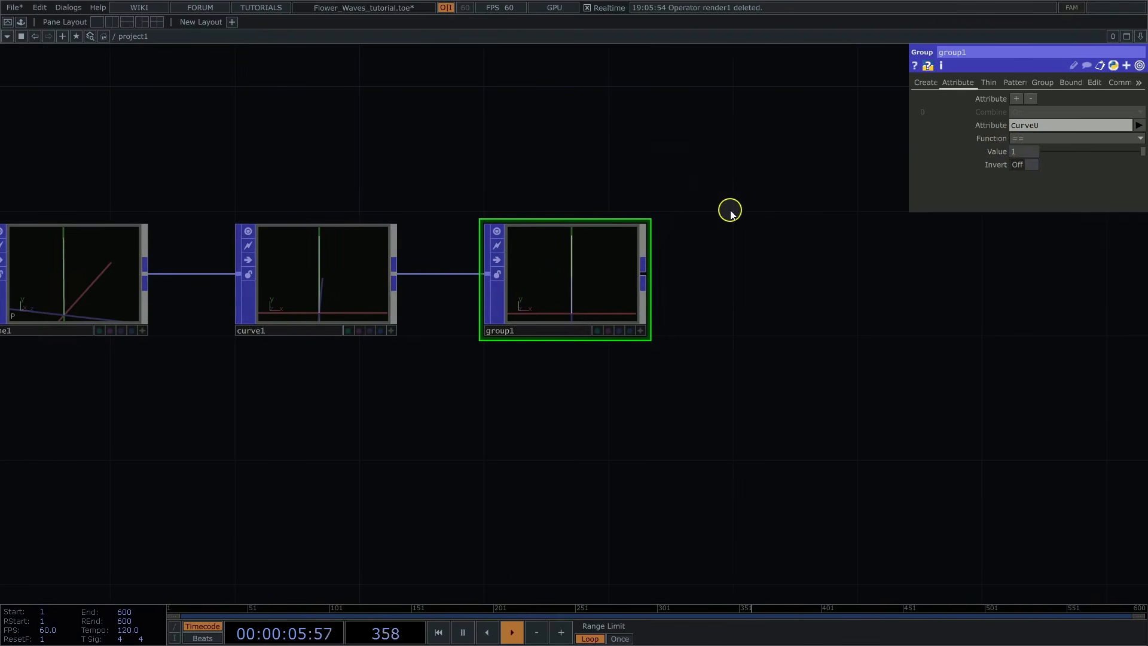
pyautogui.scroll(-2, 723, 212)
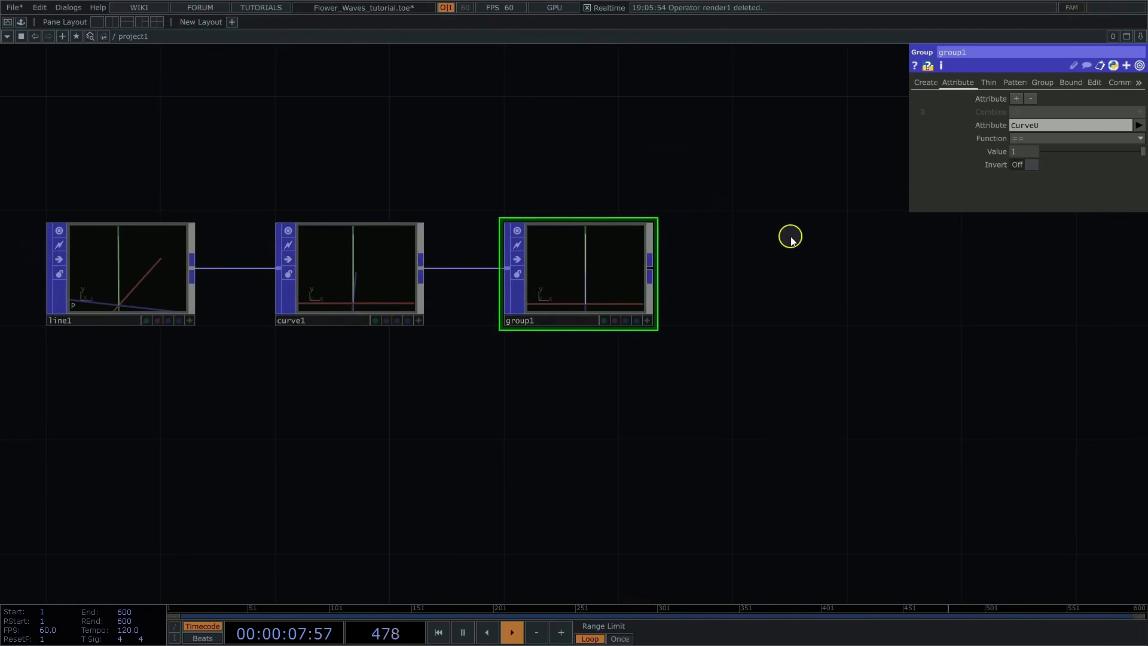
pyautogui.moveTo(791, 238); pyautogui.dragTo(557, 250)
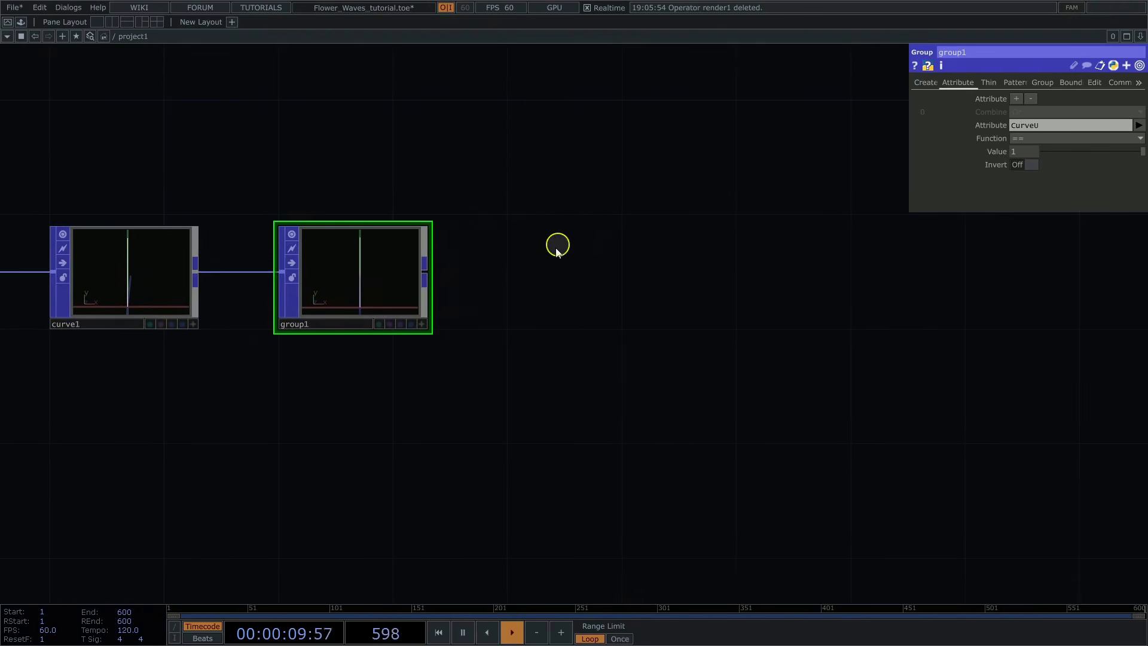
pyautogui.click(426, 273)
pyautogui.write('in')
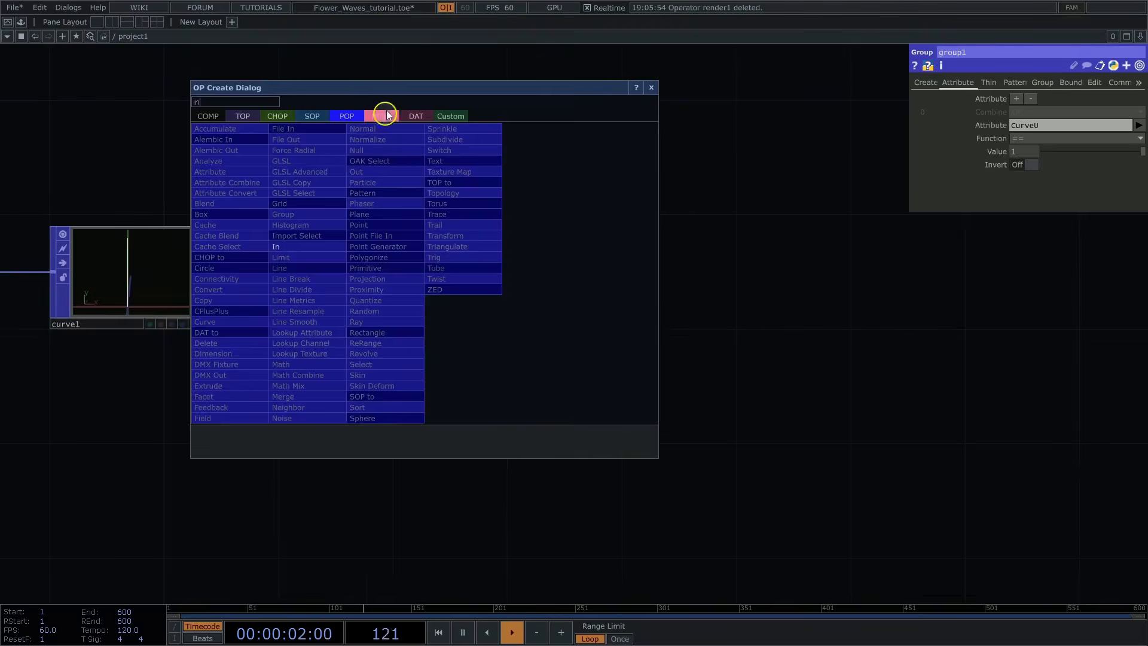
pyautogui.click(383, 116)
pyautogui.click(225, 159)
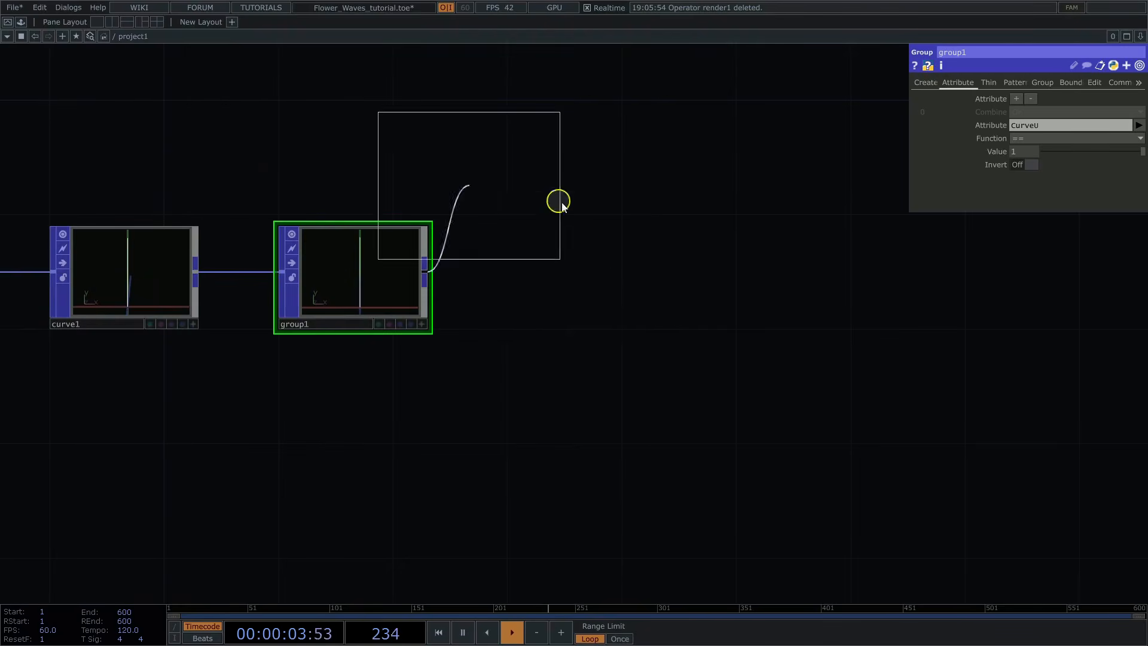
pyautogui.click(591, 258)
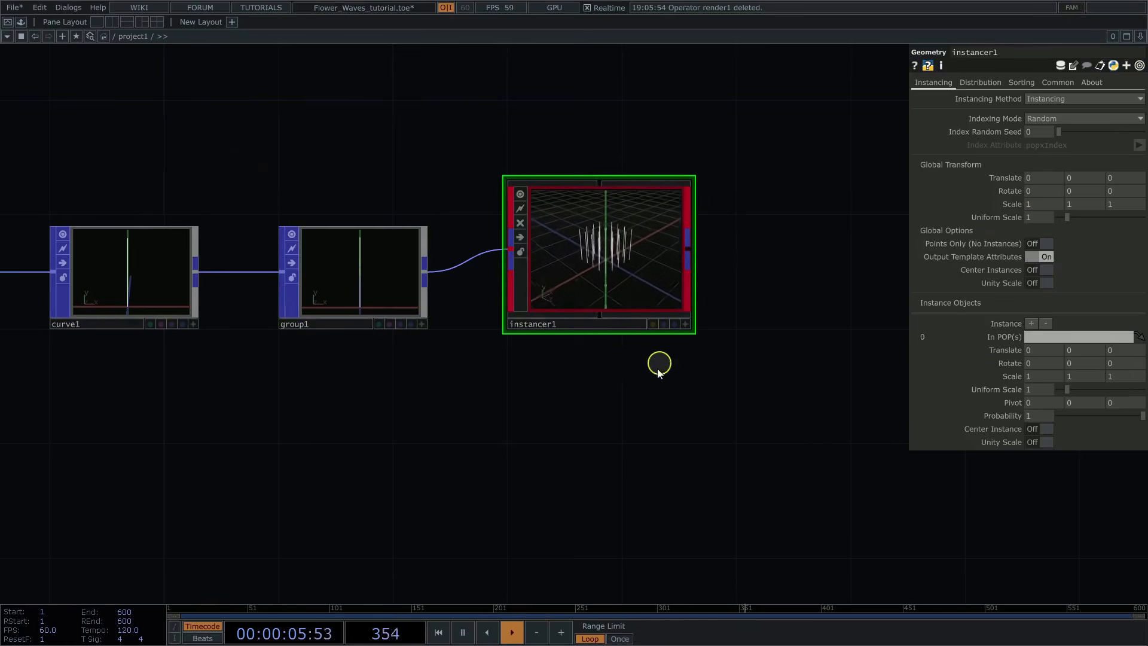
# Step: Open instancer1's grid distribution settings and set Grid X and Grid Z to 512
pyautogui.click(983, 89)
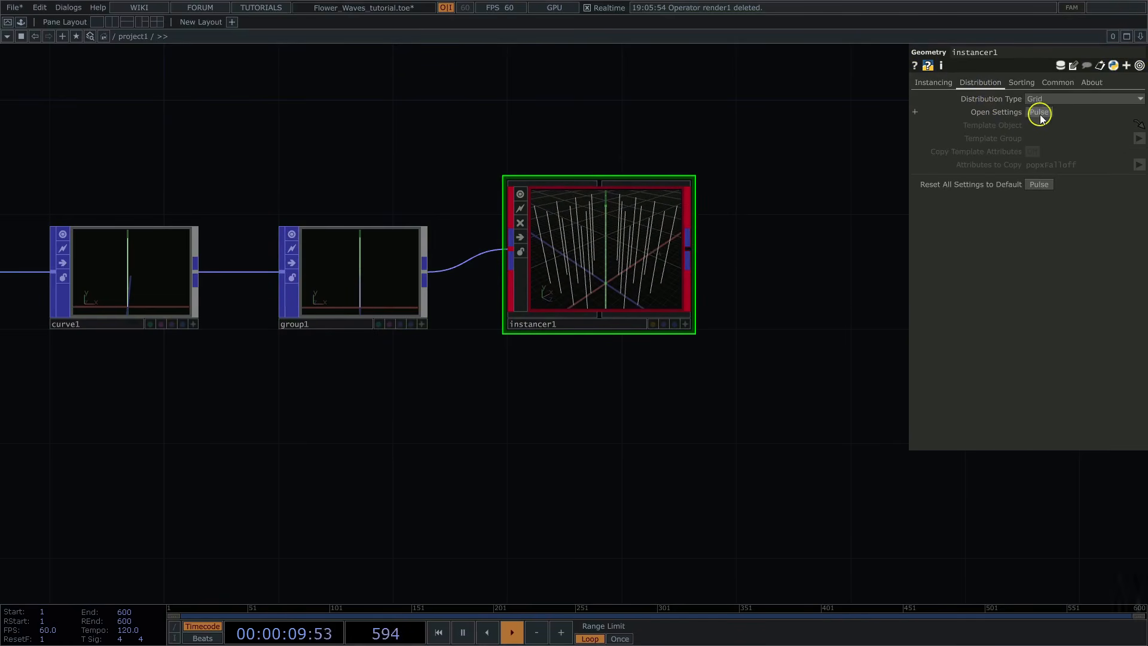
pyautogui.click(1039, 113)
pyautogui.moveTo(986, 10); pyautogui.dragTo(871, 250)
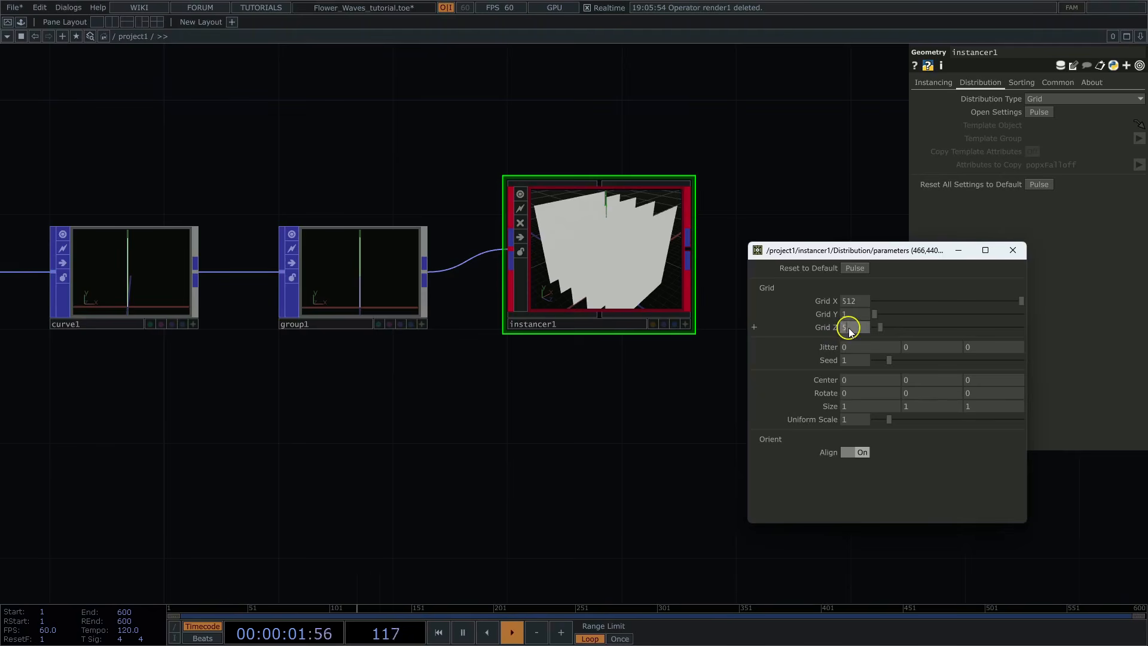
pyautogui.press('Return')
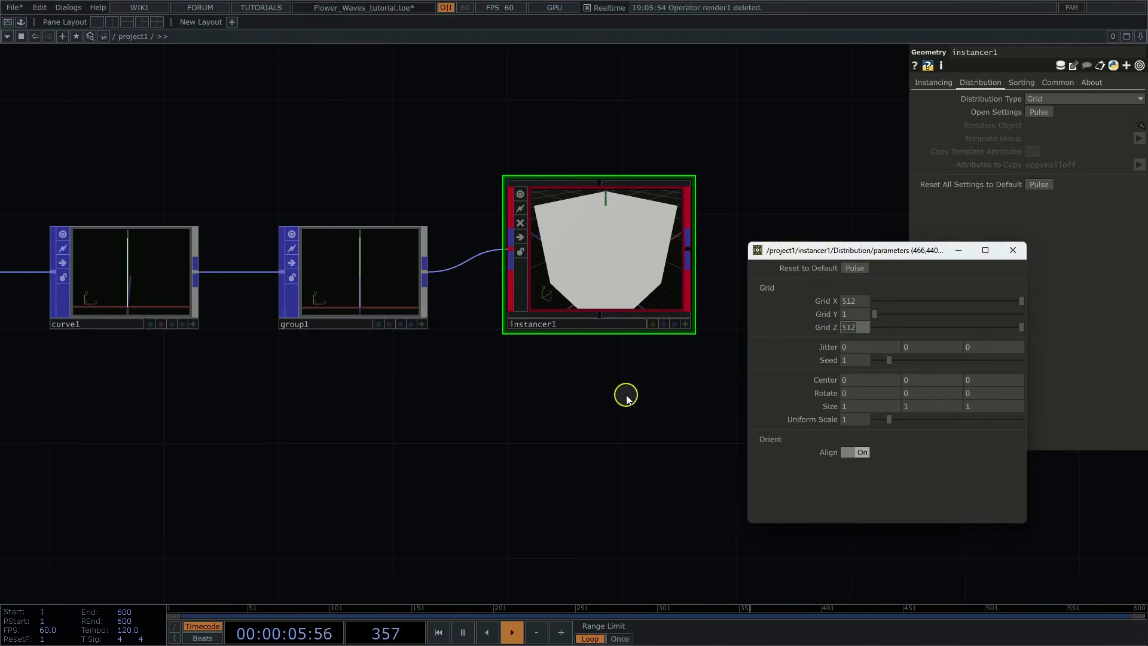
# Step: Set the X rotation of instancer1's grid distribution to 90
pyautogui.scroll(-5, 628, 400)
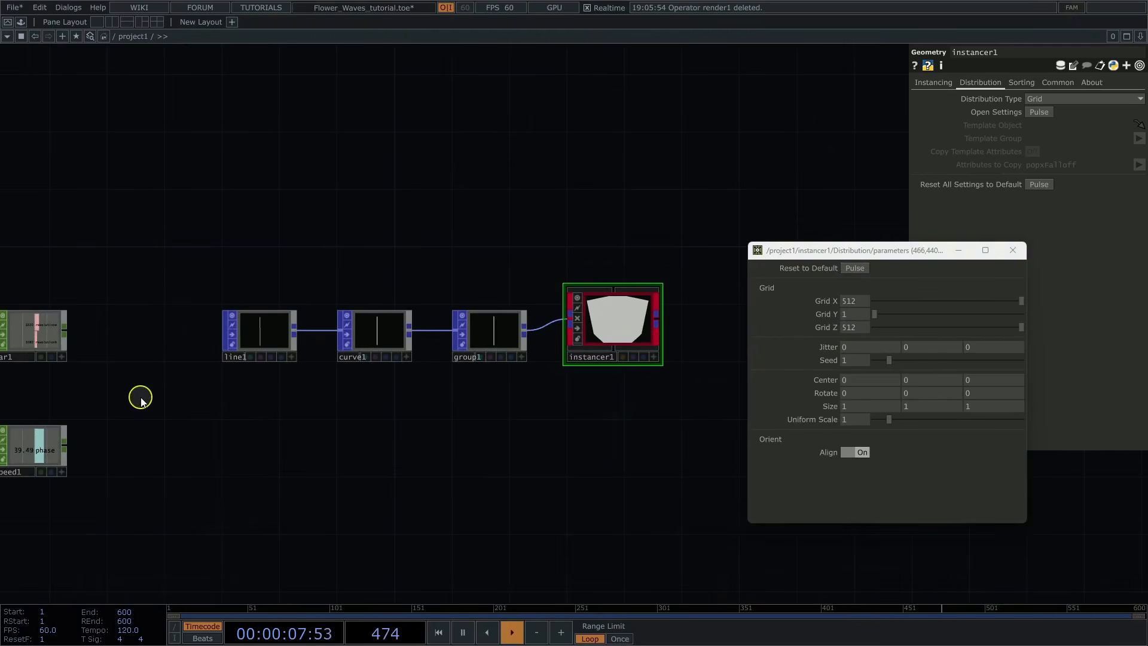
pyautogui.moveTo(138, 395); pyautogui.dragTo(326, 397)
pyautogui.moveTo(226, 389); pyautogui.dragTo(285, 387, button='middle')
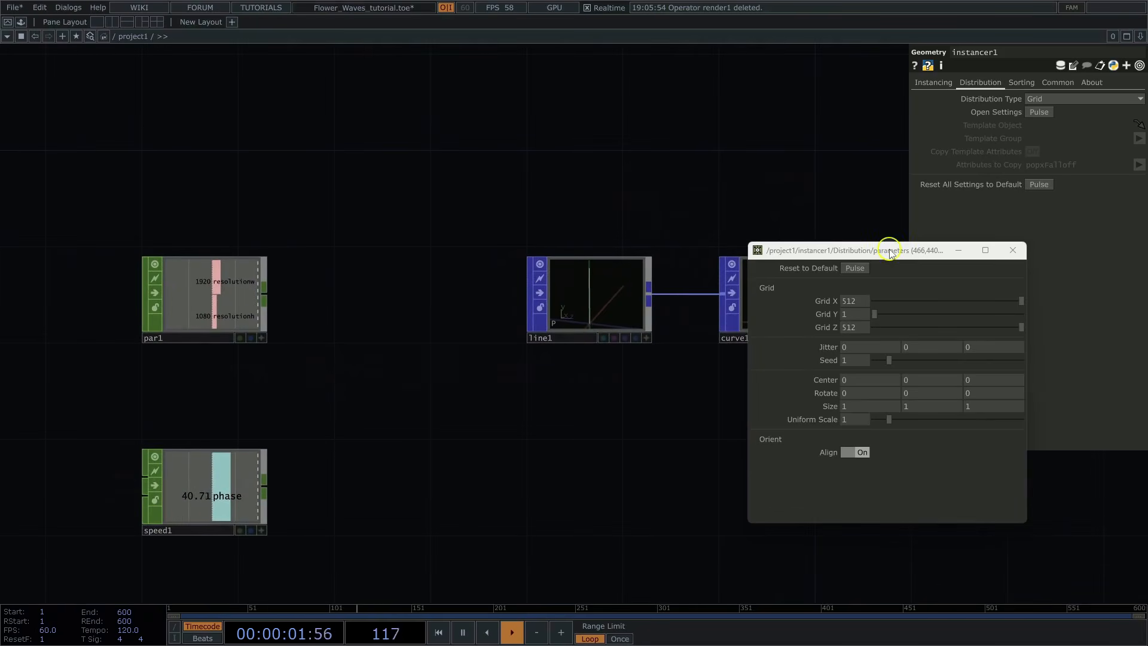
pyautogui.moveTo(889, 251); pyautogui.dragTo(950, 253)
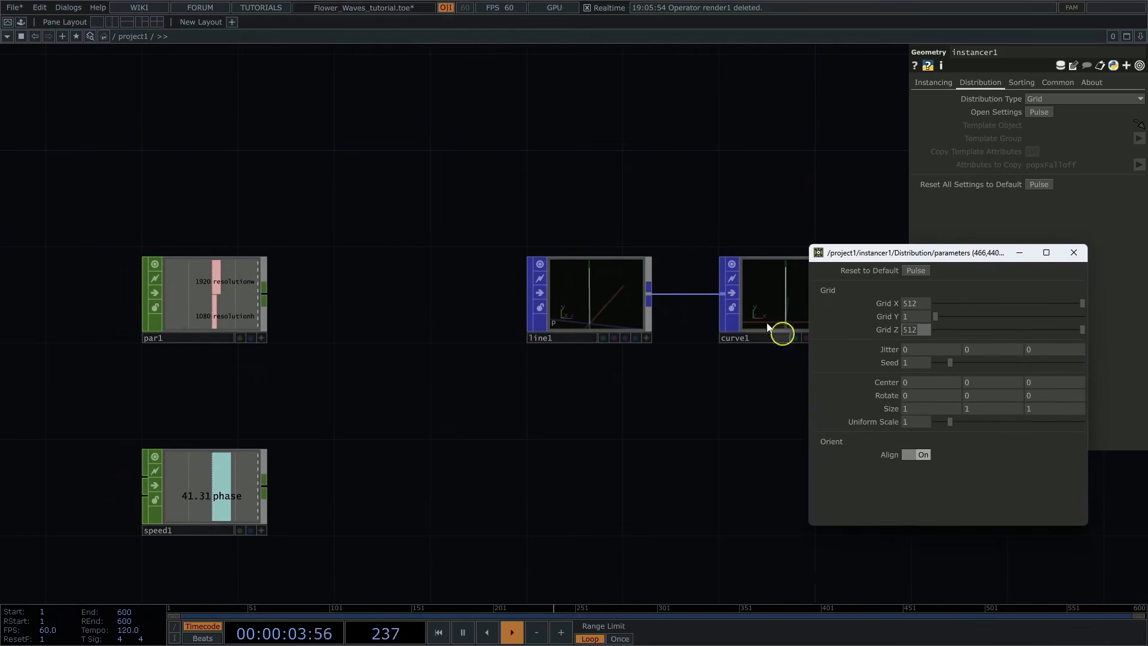
pyautogui.moveTo(755, 177); pyautogui.dragTo(305, 171)
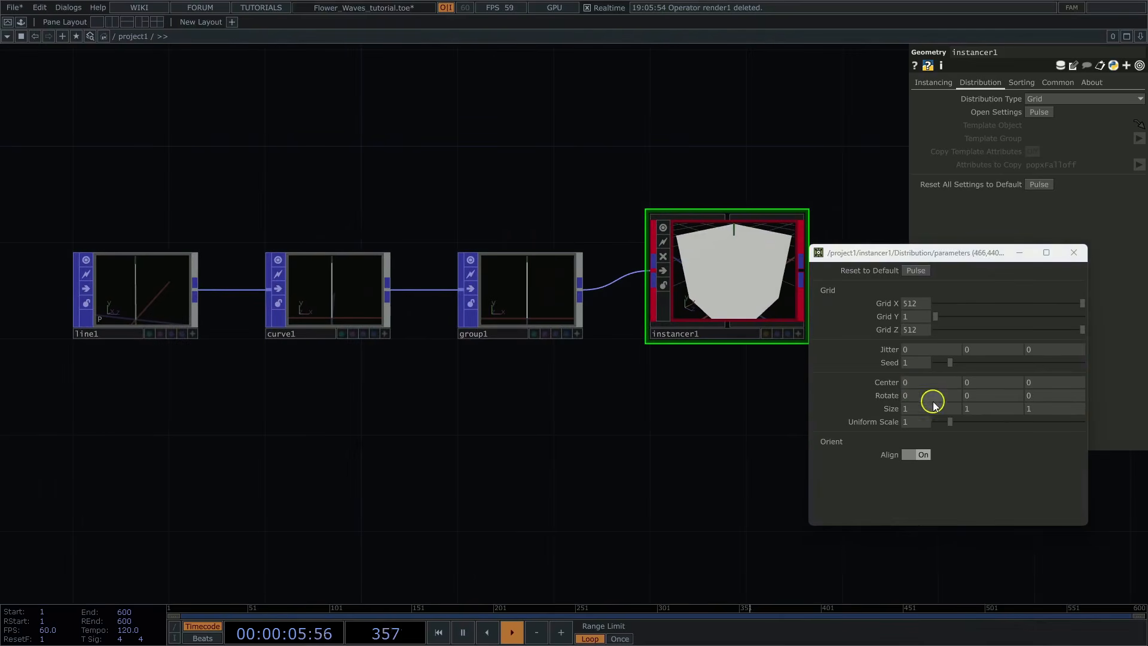
pyautogui.write('90')
pyautogui.click(638, 443)
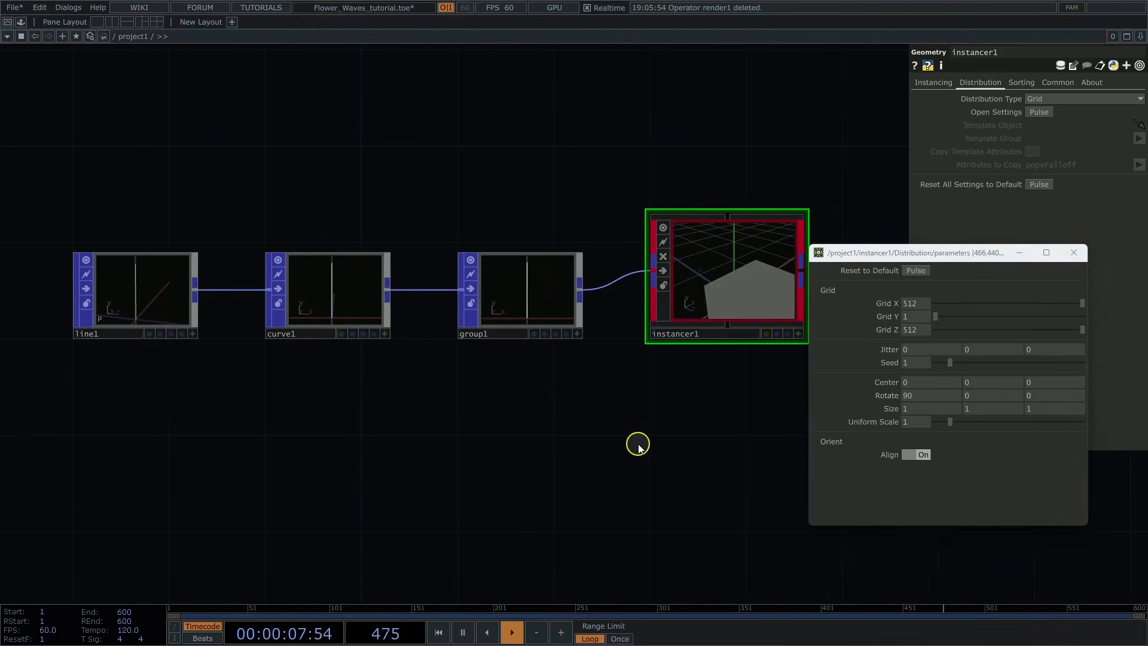
pyautogui.moveTo(666, 432); pyautogui.dragTo(592, 436)
pyautogui.click(723, 338)
pyautogui.moveTo(617, 307); pyautogui.dragTo(683, 299)
# Step: Reference par1's resolutionw channel in the distribution's X size and its resolutionh channel in the Y size
pyautogui.moveTo(466, 454); pyautogui.dragTo(762, 404)
pyautogui.moveTo(202, 389); pyautogui.dragTo(389, 390)
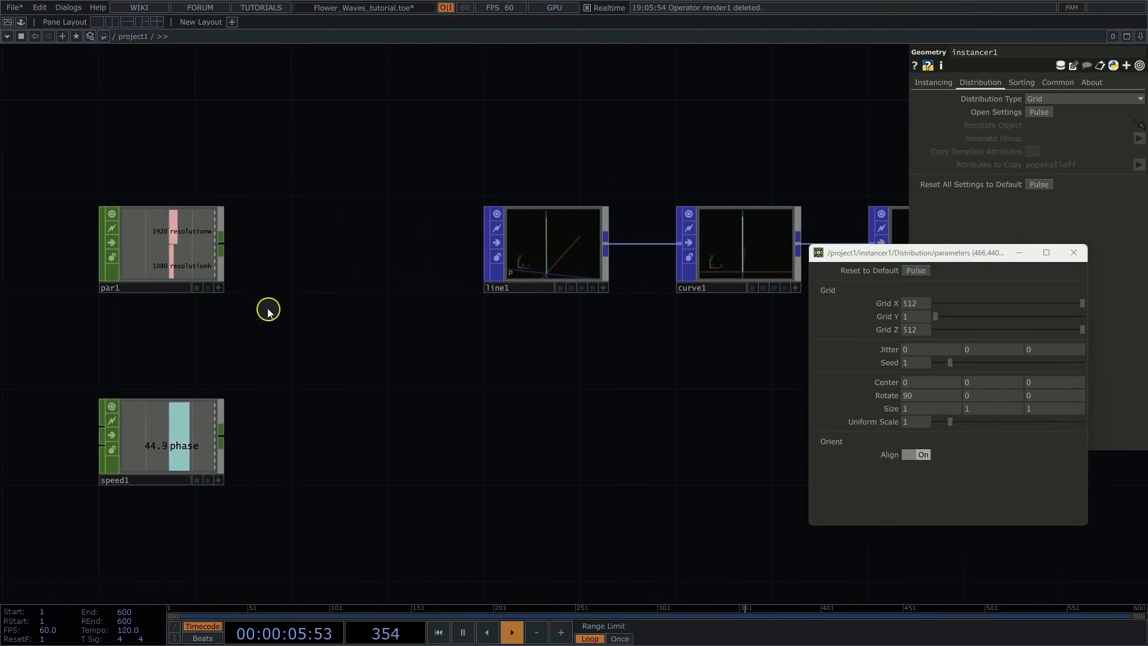
pyautogui.click(216, 290)
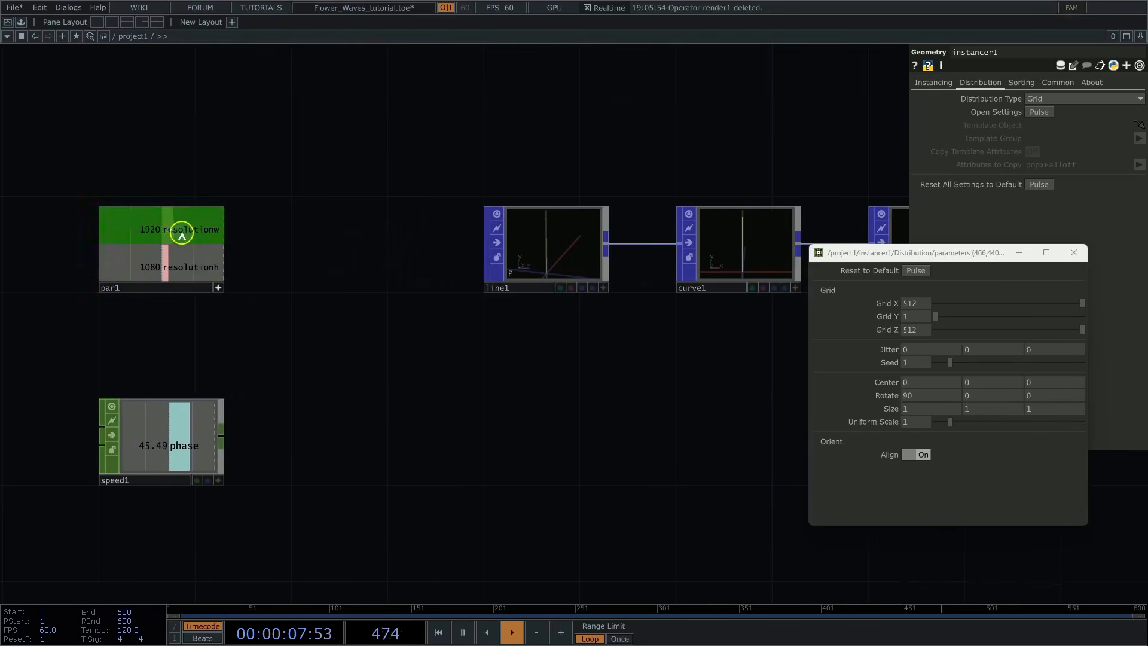
pyautogui.moveTo(180, 229); pyautogui.dragTo(900, 366)
pyautogui.moveTo(918, 408); pyautogui.dragTo(924, 408)
pyautogui.click(930, 409)
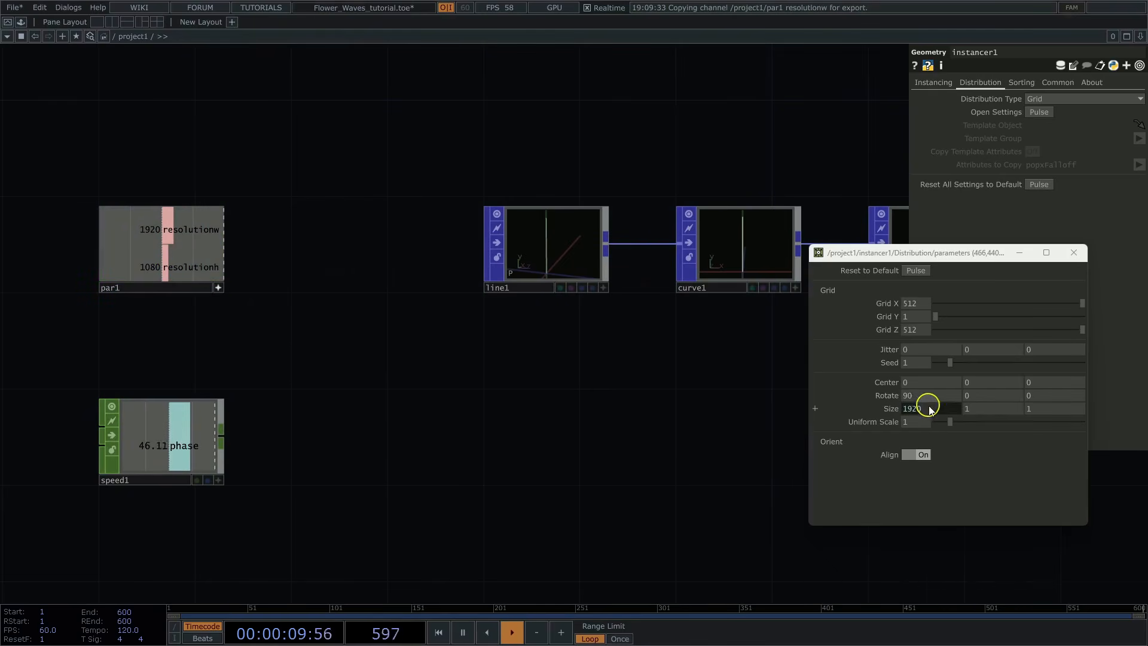
pyautogui.moveTo(973, 408); pyautogui.dragTo(981, 404)
pyautogui.click(987, 409)
# Step: Move the resolutionh reference out of the Y size so the X size expression is parent(3).op('par1')['resolutionw'] / parent(3).op('par1')['resolutionh'], and close the distribution settings
pyautogui.moveTo(1066, 436); pyautogui.dragTo(808, 431)
pyautogui.hotkey('ctrl', 'c')
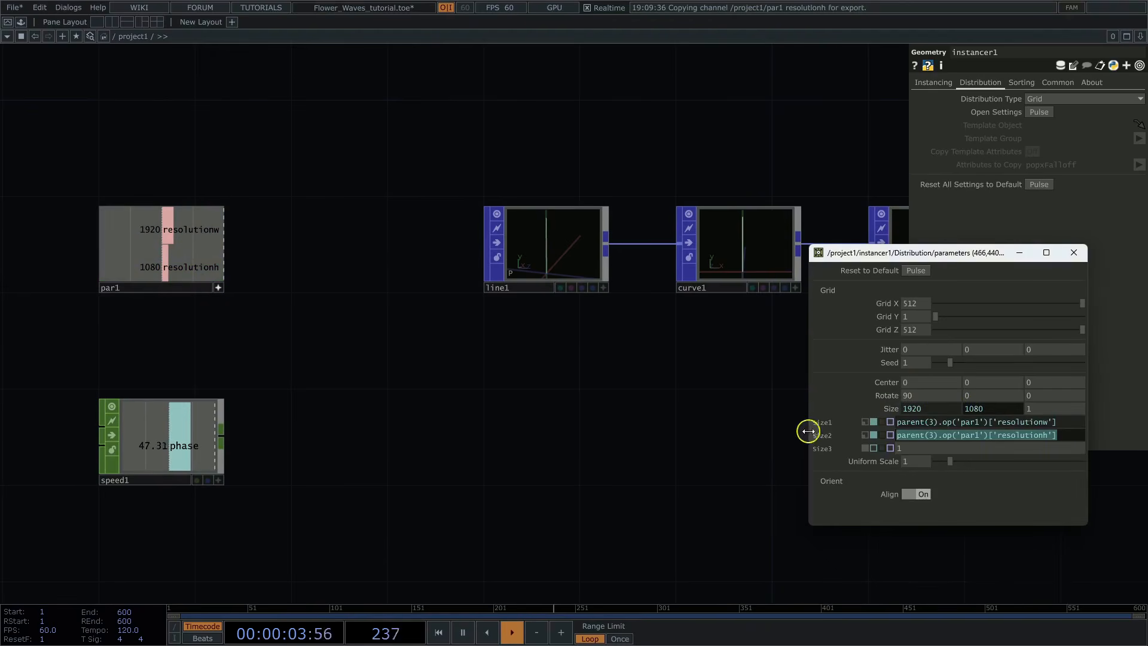
pyautogui.press('BackSpace')
pyautogui.click(1064, 423)
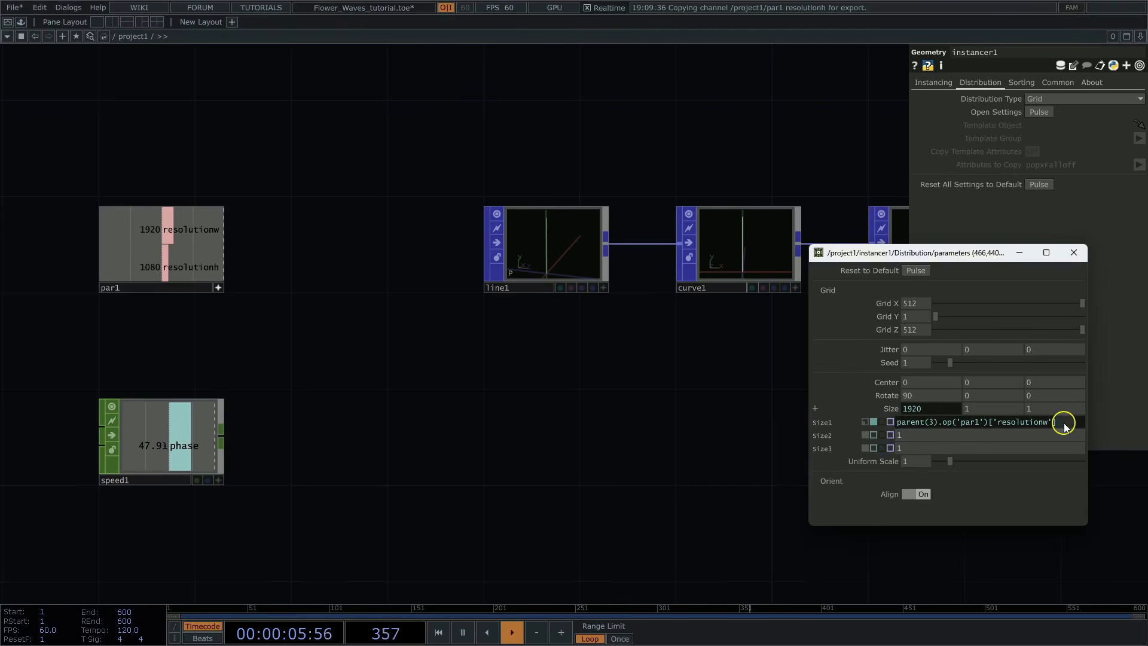
pyautogui.write('/')
pyautogui.hotkey('ctrl', 'v')
pyautogui.click(687, 408)
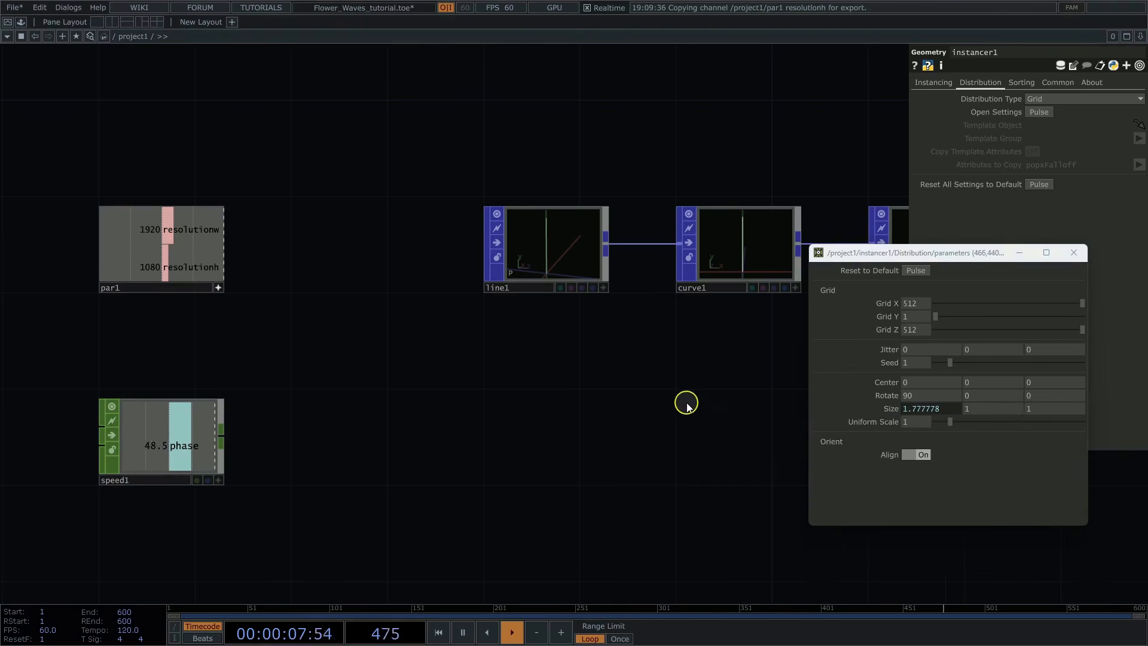
pyautogui.click(832, 407)
pyautogui.moveTo(809, 394); pyautogui.dragTo(502, 397)
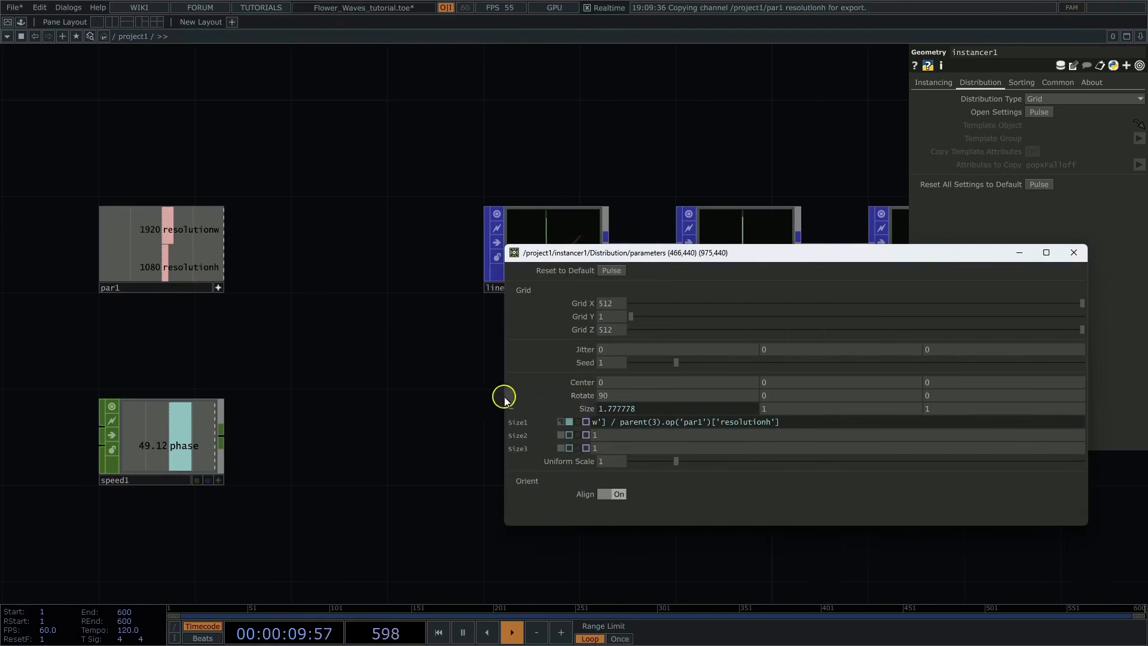
pyautogui.moveTo(800, 420); pyautogui.dragTo(341, 420)
pyautogui.click(398, 419)
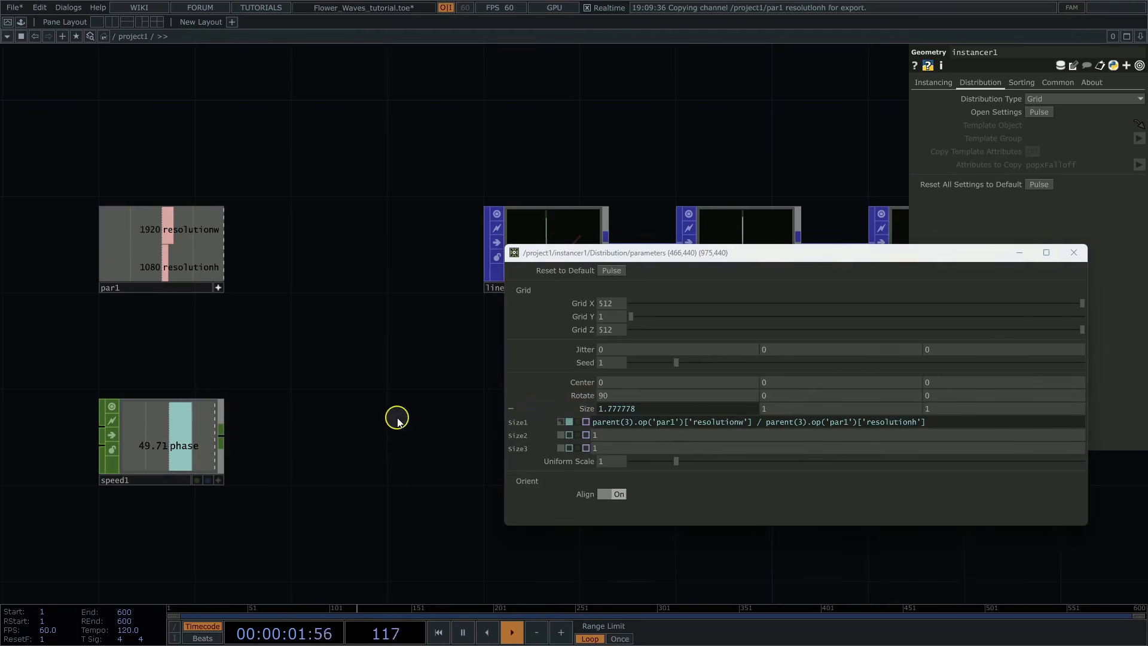
pyautogui.click(1074, 252)
# Step: Add a POPX Randomize modifier fed by instancer1's output
pyautogui.moveTo(759, 166); pyautogui.dragTo(328, 230)
pyautogui.moveTo(525, 267); pyautogui.dragTo(510, 257)
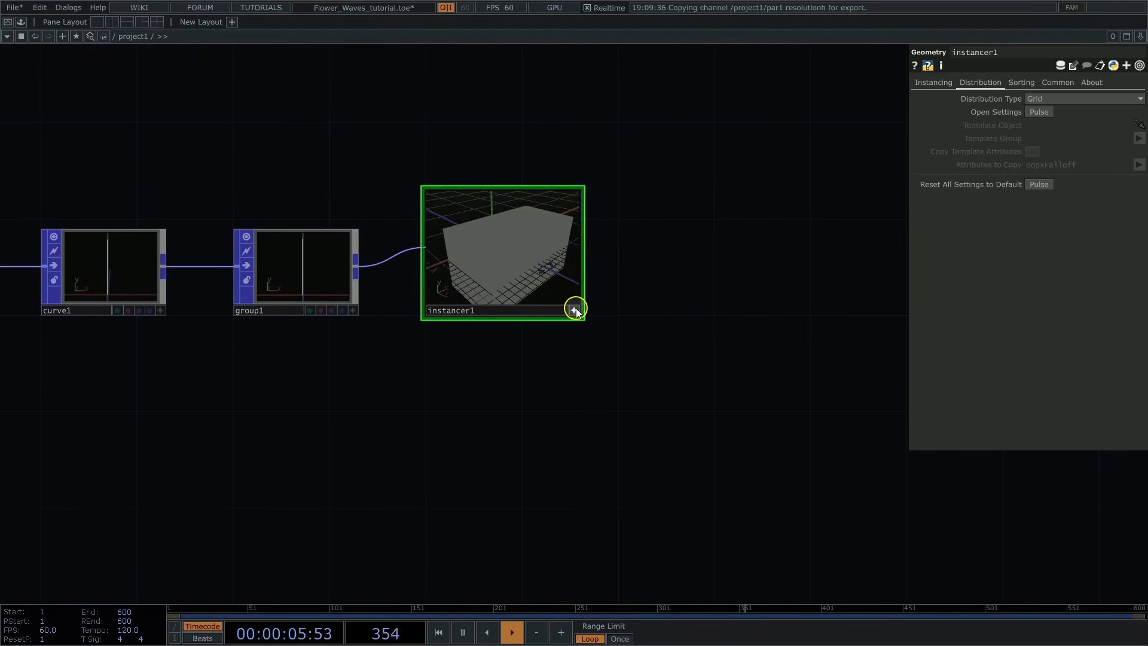
pyautogui.rightClick(581, 249)
pyautogui.write('ra')
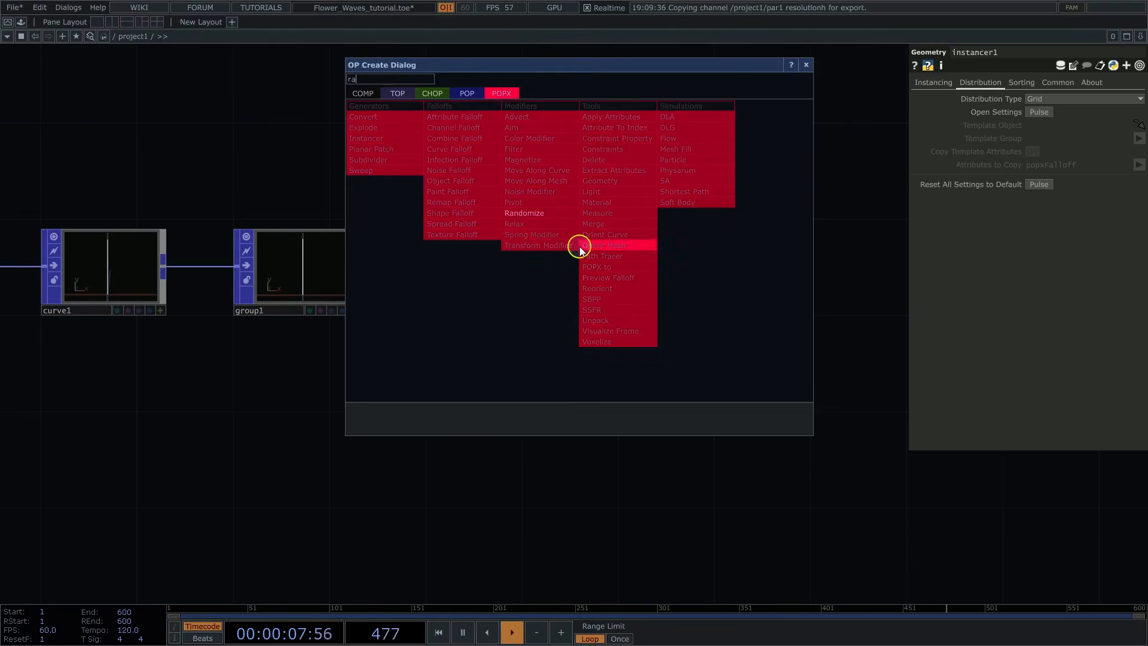
pyautogui.click(544, 213)
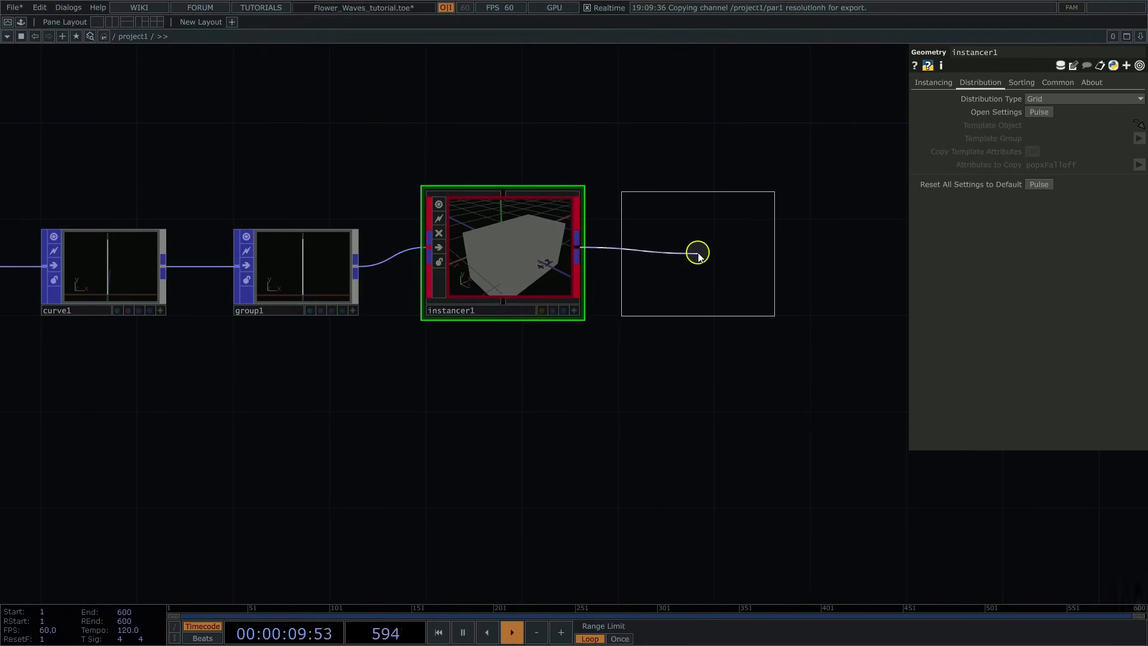
pyautogui.click(698, 254)
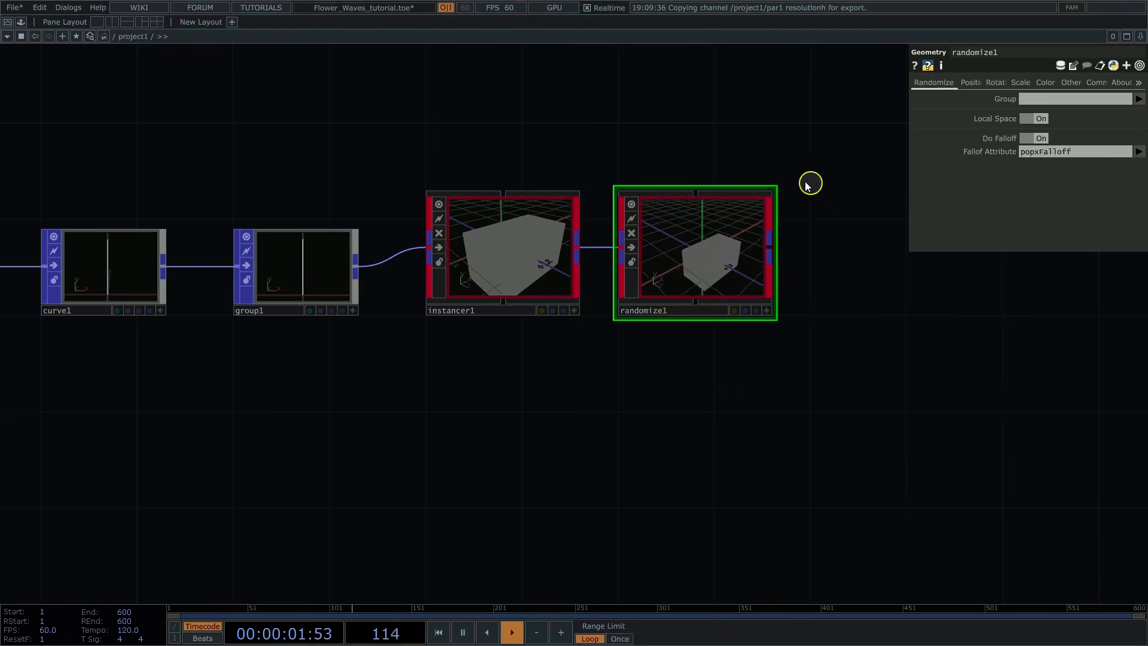
# Step: Turn on uniform scale randomization in randomize1
pyautogui.scroll(3, 813, 206)
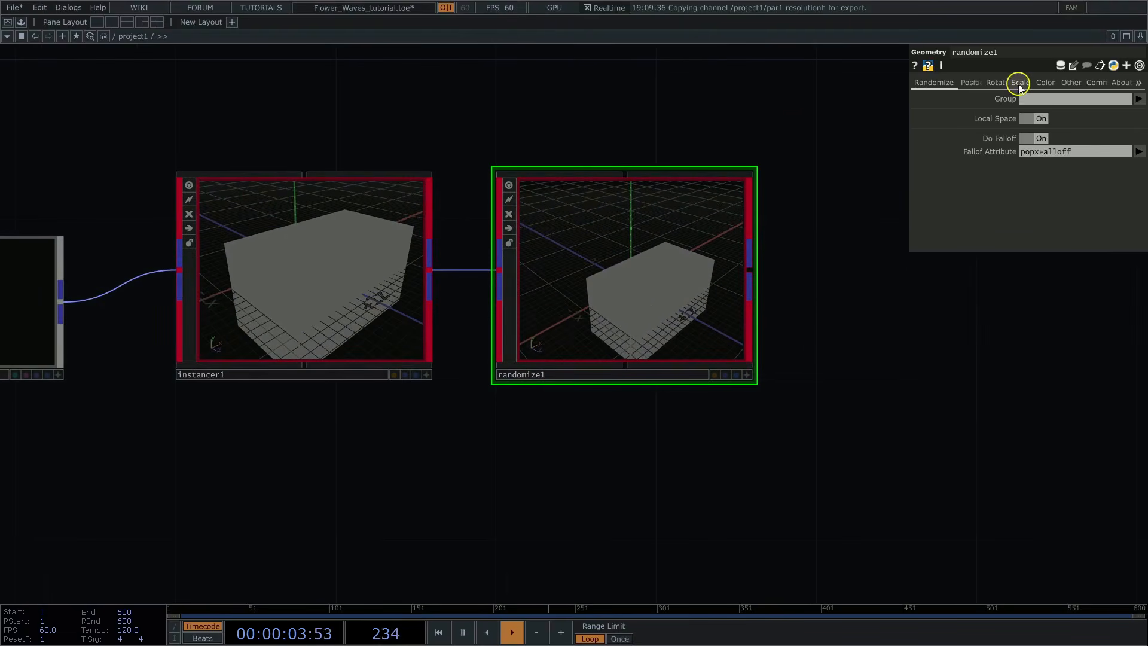
pyautogui.click(1020, 84)
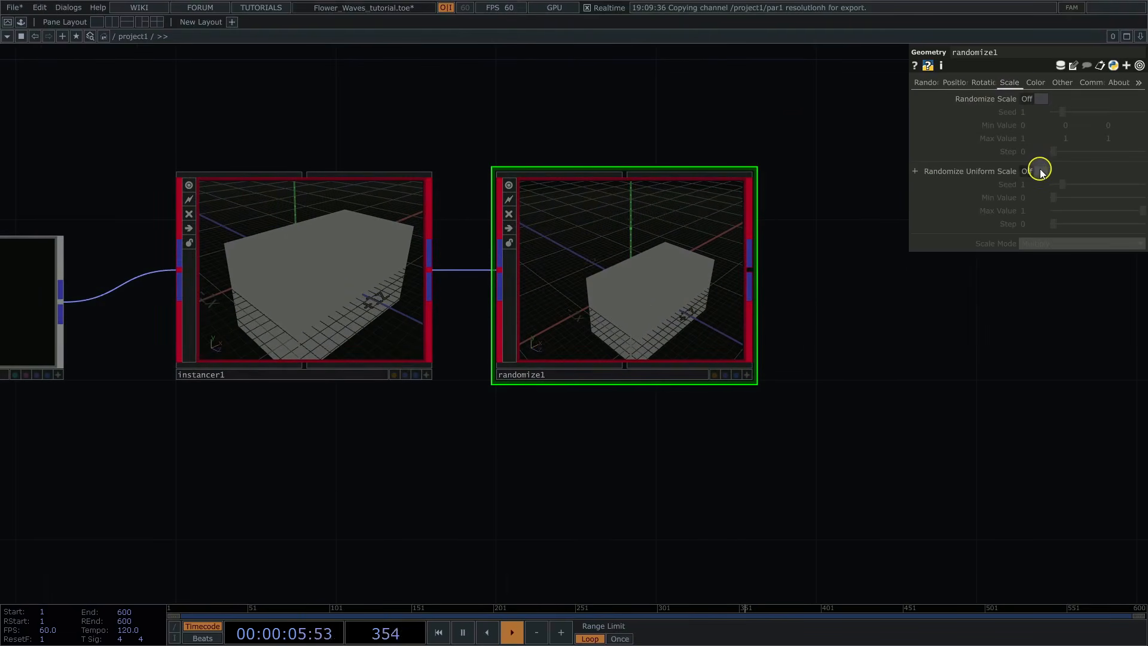
pyautogui.click(1038, 172)
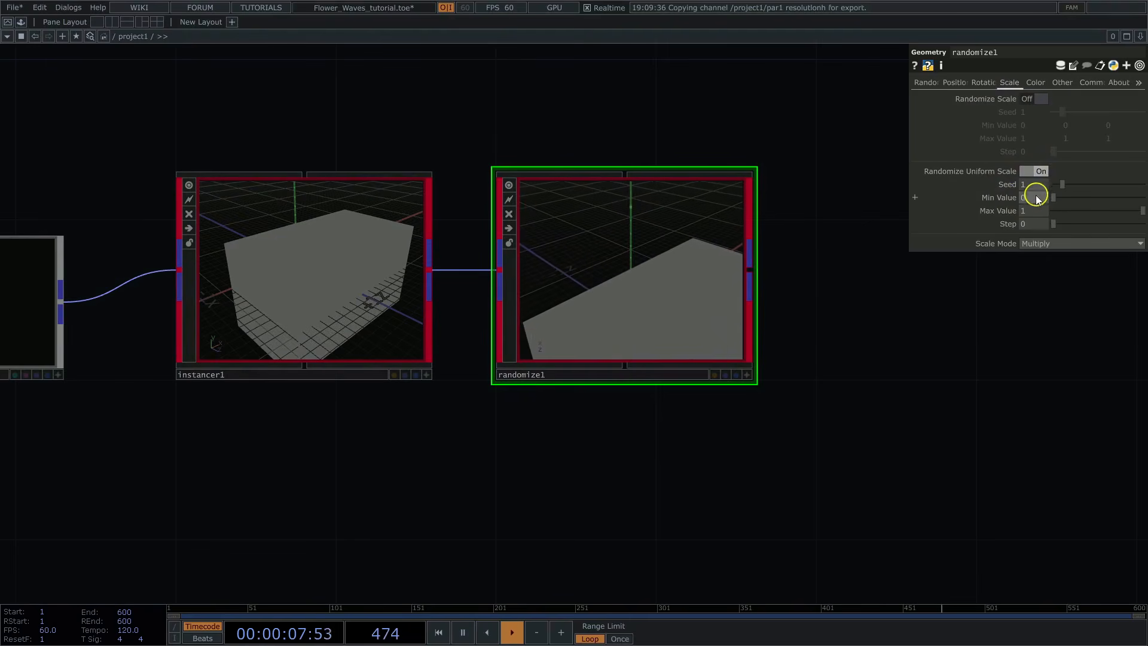
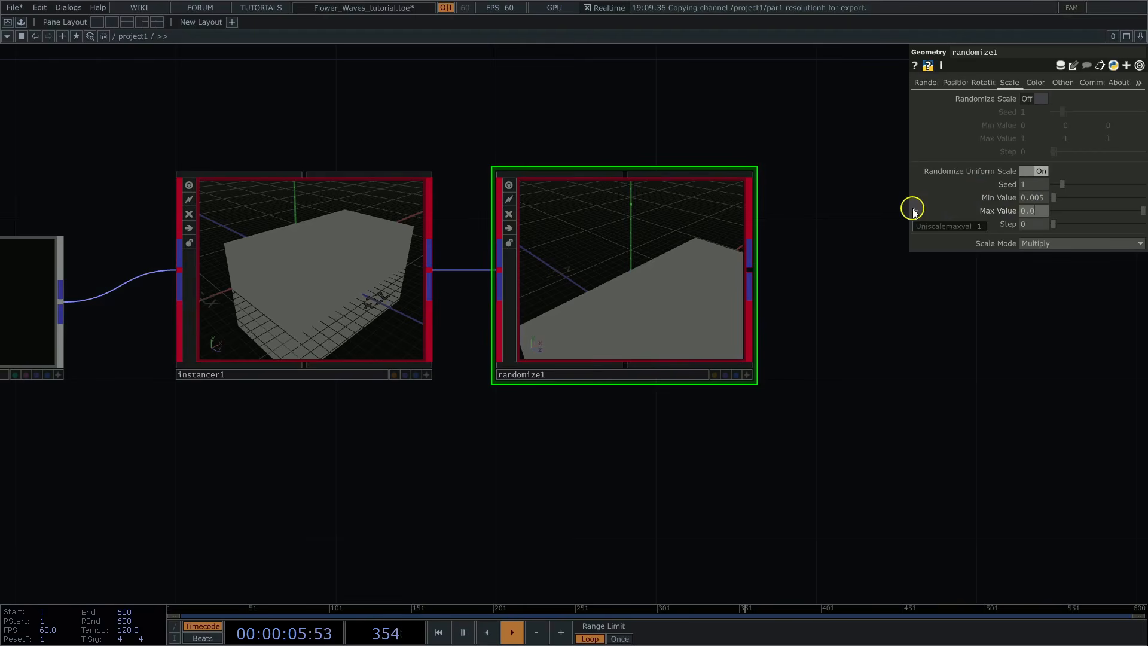
# Step: Set the uniform scale's maximum value to 0.02 in randomize1 and its scale mode to Replace
pyautogui.press('Return')
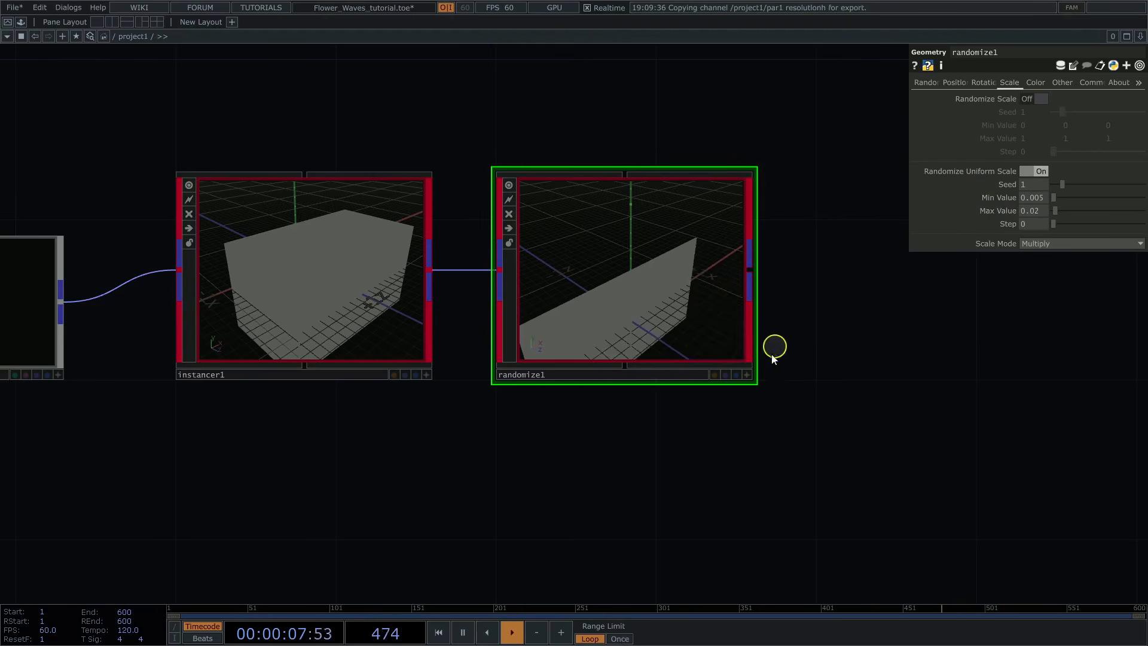
pyautogui.click(747, 374)
pyautogui.moveTo(680, 262); pyautogui.dragTo(561, 263)
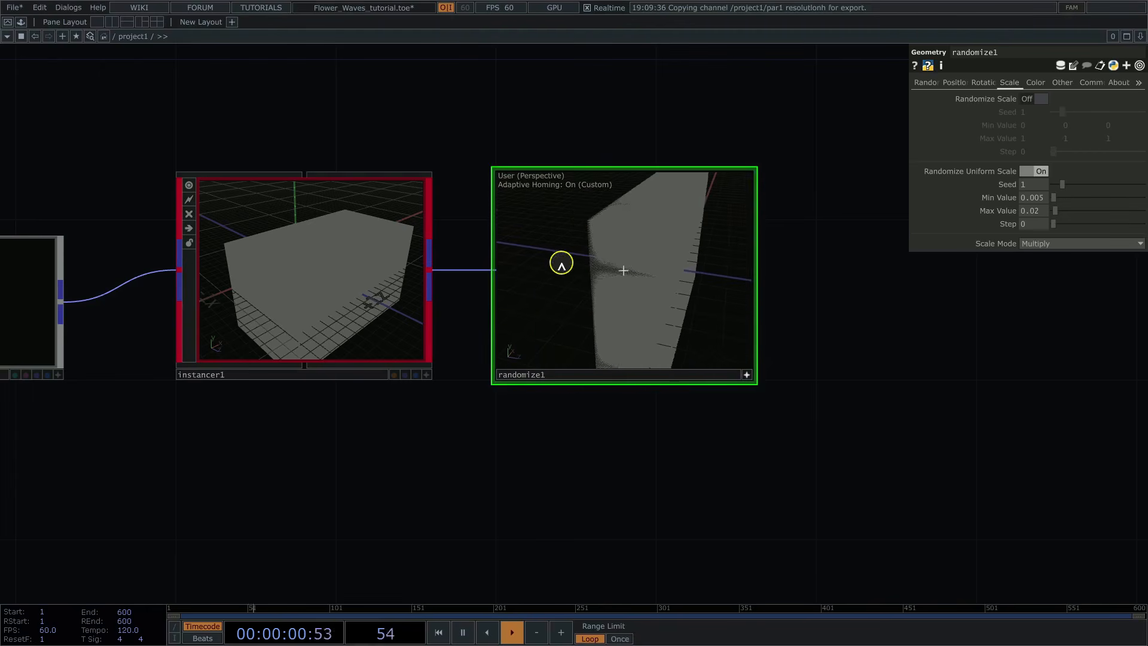
pyautogui.click(747, 375)
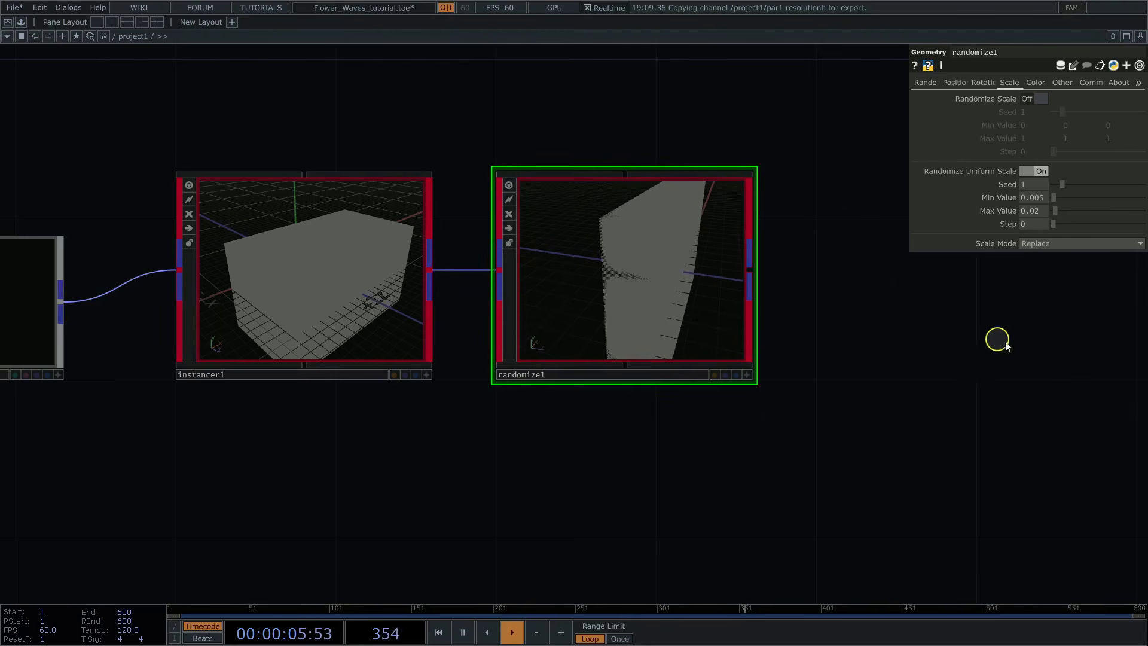
# Step: Turn on color randomization and the color ramp option in randomize1
pyautogui.scroll(-3, 985, 343)
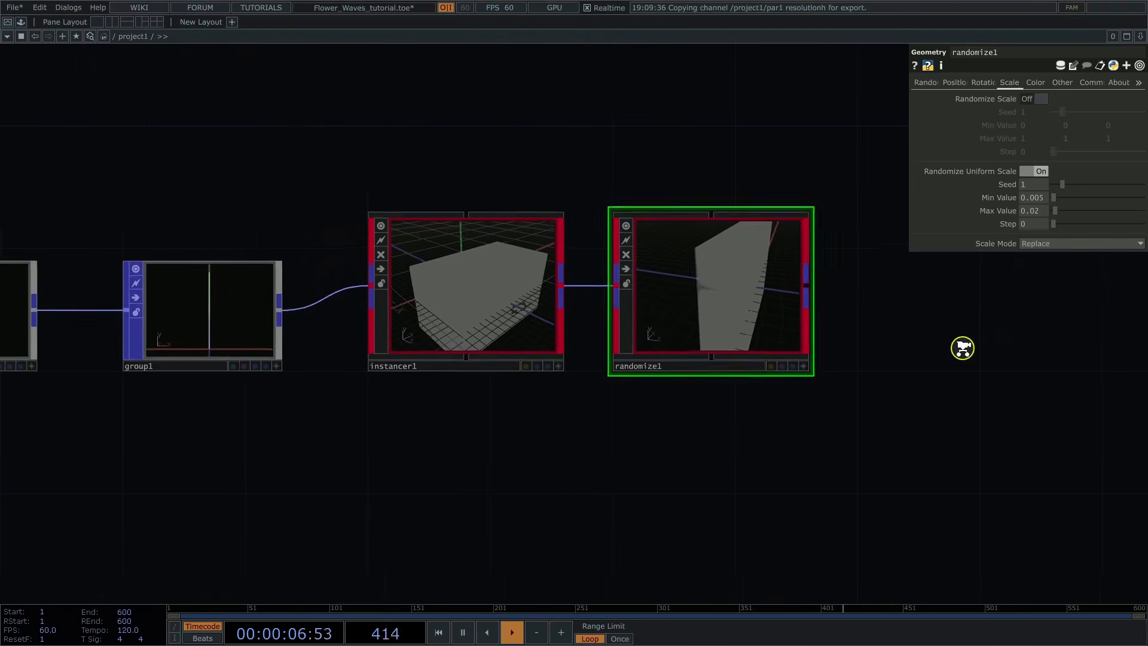
pyautogui.click(1034, 83)
pyautogui.click(1040, 100)
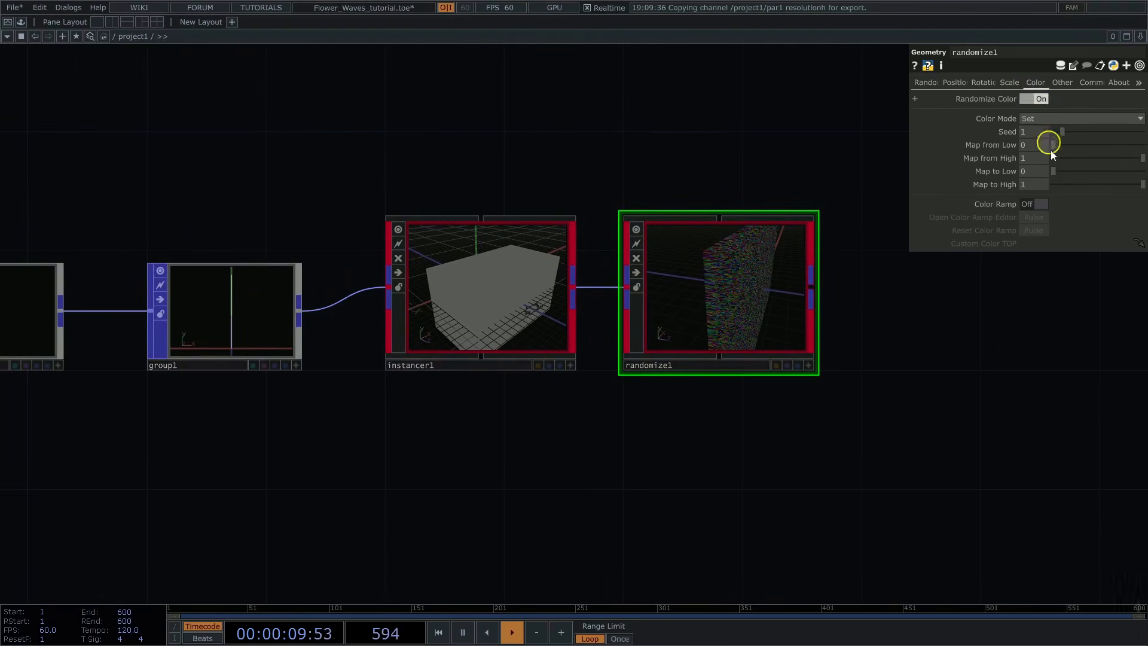
pyautogui.click(1042, 204)
# Step: Add a Ramp TOP in the empty network area below group1 and instancer1
pyautogui.moveTo(740, 498); pyautogui.dragTo(704, 305)
pyautogui.scroll(-2, 671, 362)
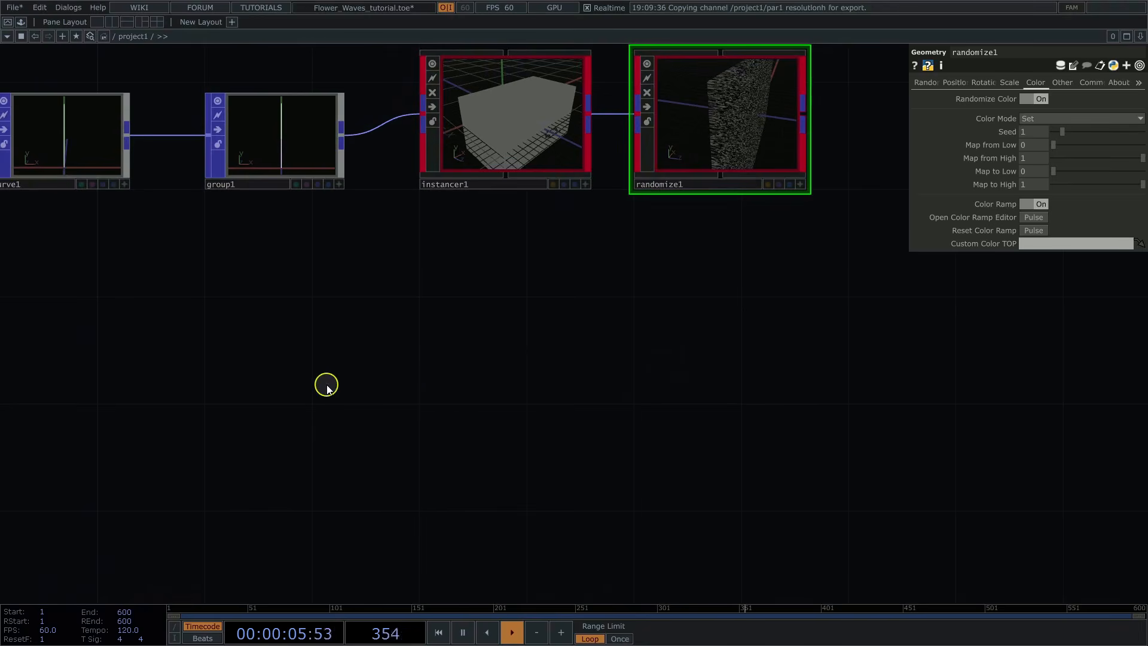
pyautogui.press('Tab')
pyautogui.write('ra')
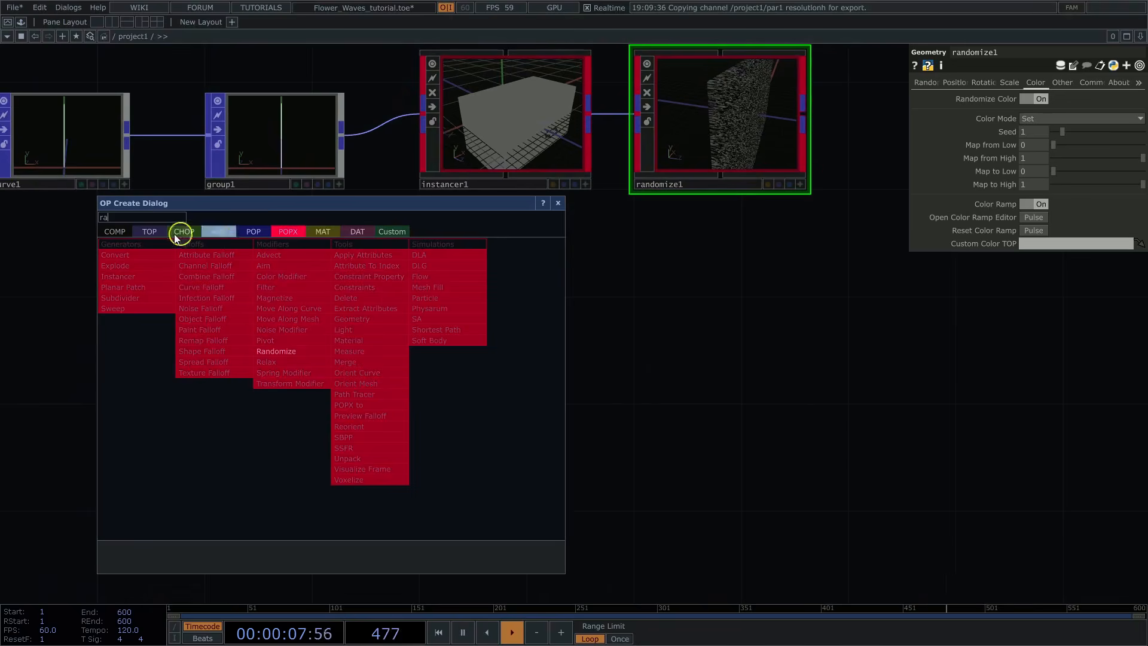
pyautogui.click(149, 232)
pyautogui.click(361, 353)
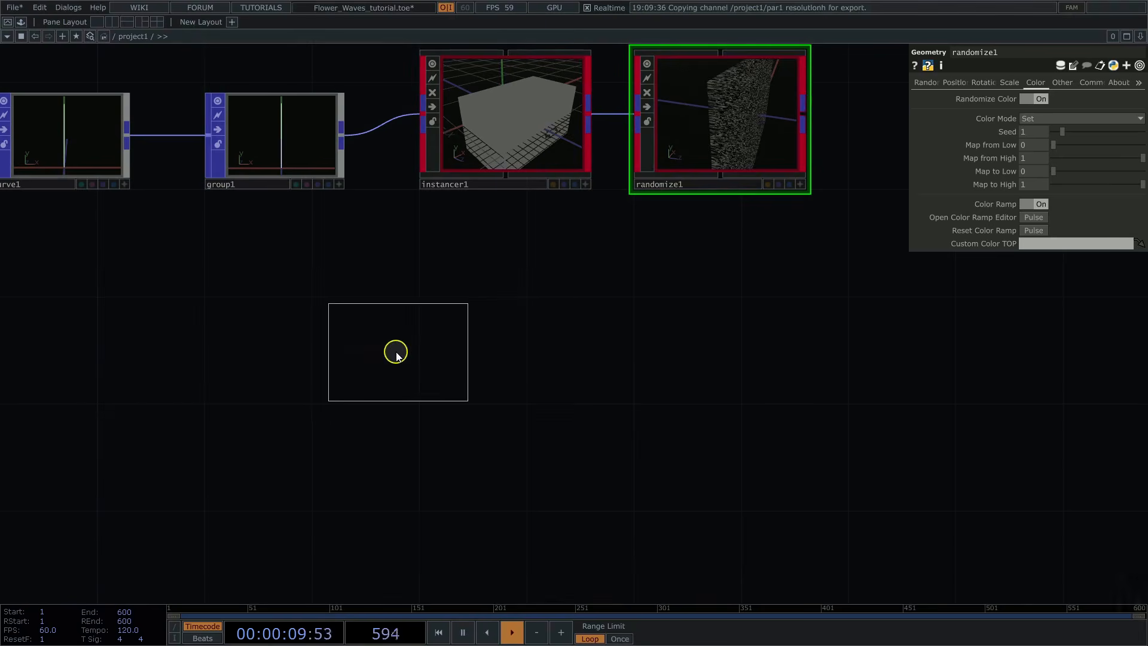
pyautogui.click(386, 357)
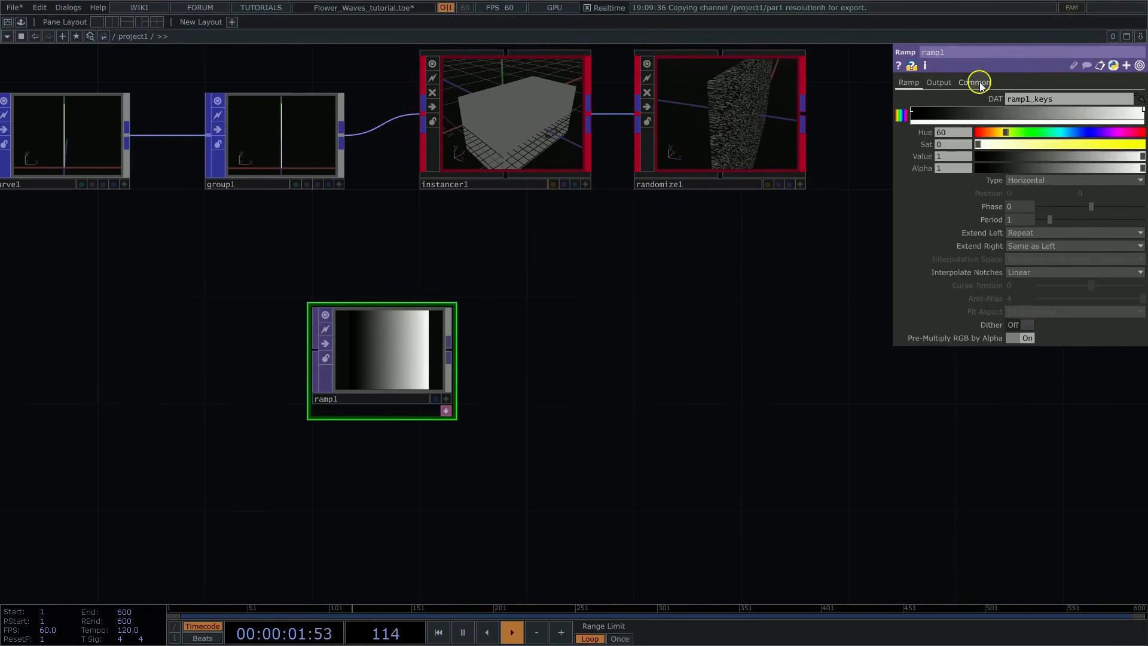
# Step: Set the black-to-white ramp's resolution to 1024 x 1024 and its pixel format to 32-bit float (RGBA)
pyautogui.click(975, 82)
pyautogui.click(1139, 112)
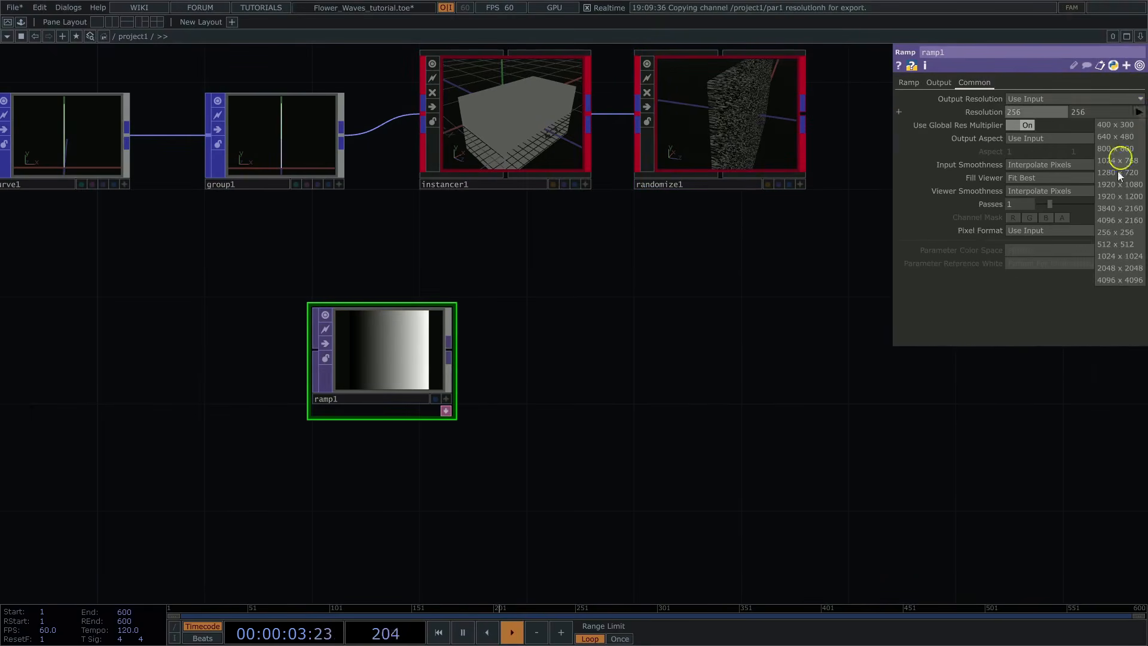
pyautogui.click(1117, 257)
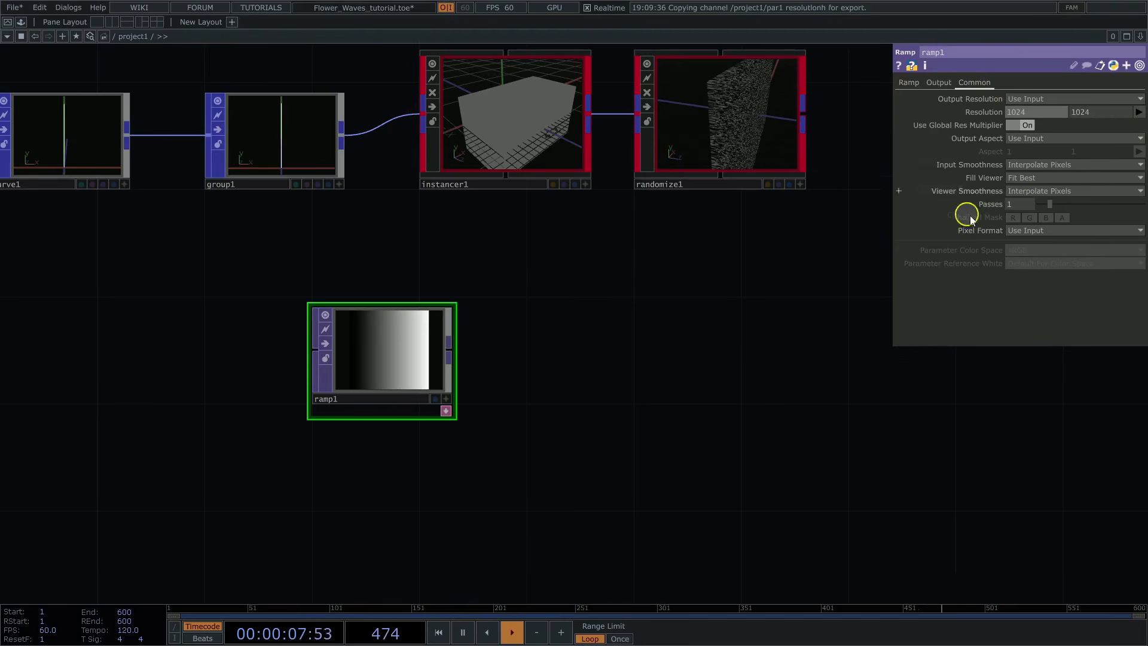
pyautogui.click(1024, 230)
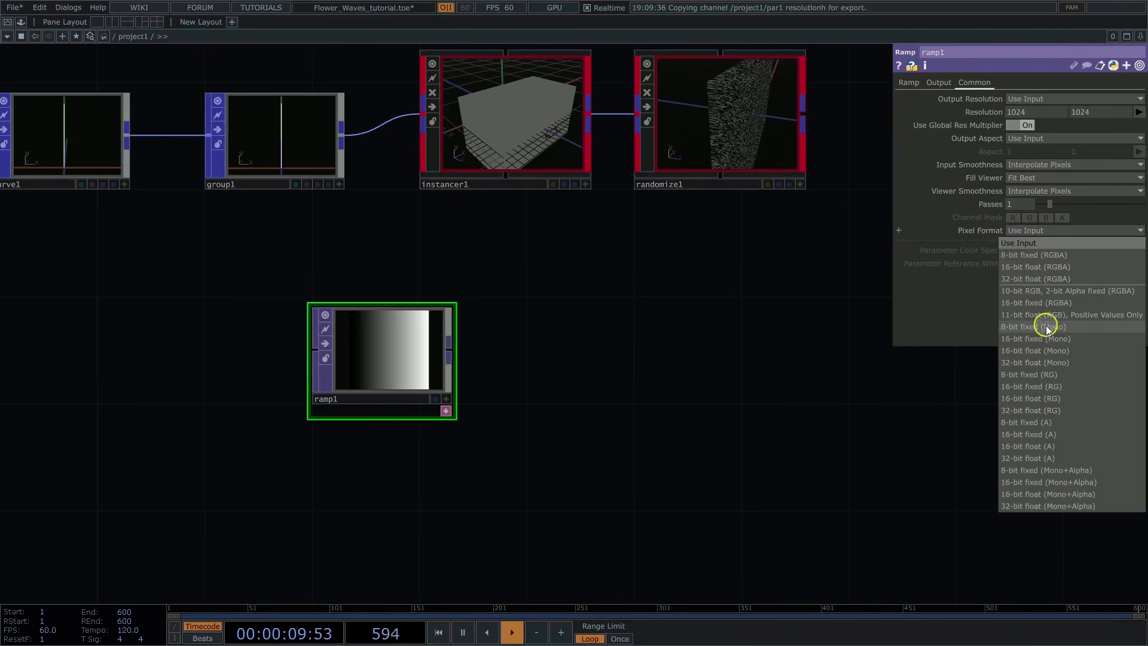
pyautogui.click(1043, 279)
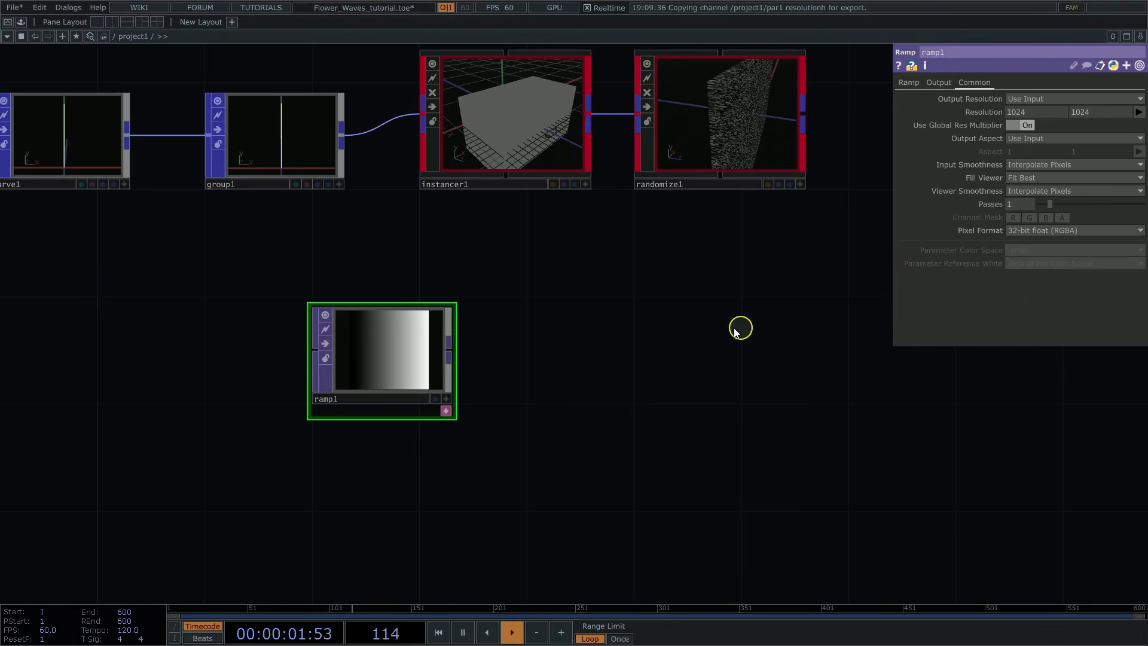
pyautogui.click(909, 83)
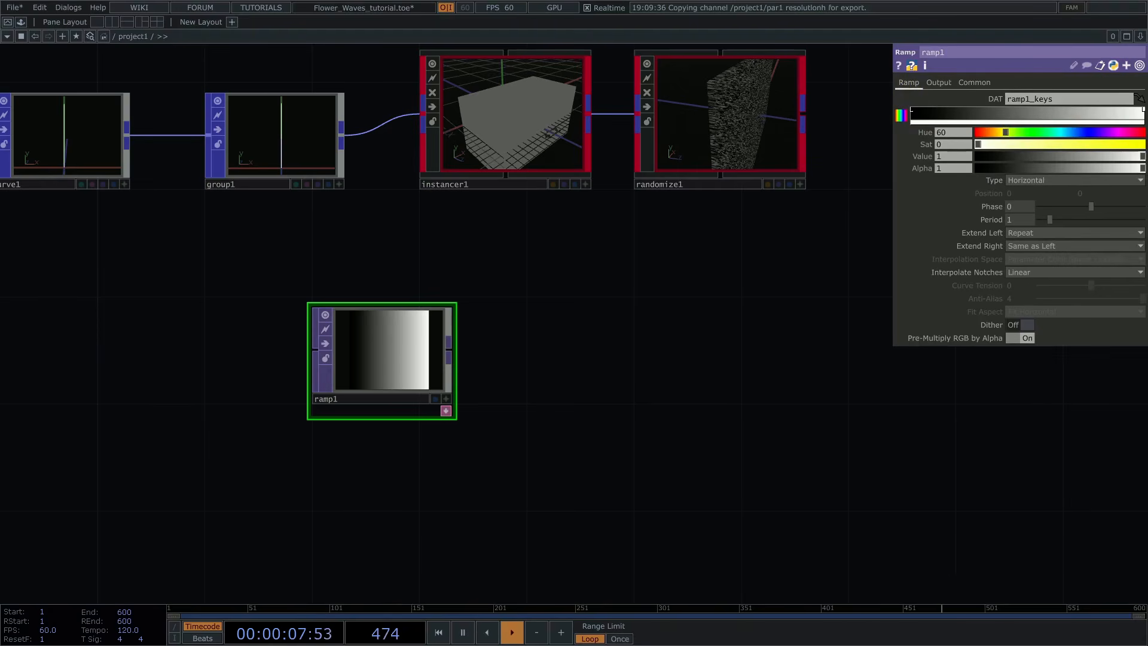
# Step: Paste the copied multicolor ramp, delete the black-to-white ramp1, and place the pasted ramp below group1
pyautogui.moveTo(436, 514); pyautogui.dragTo(477, 424)
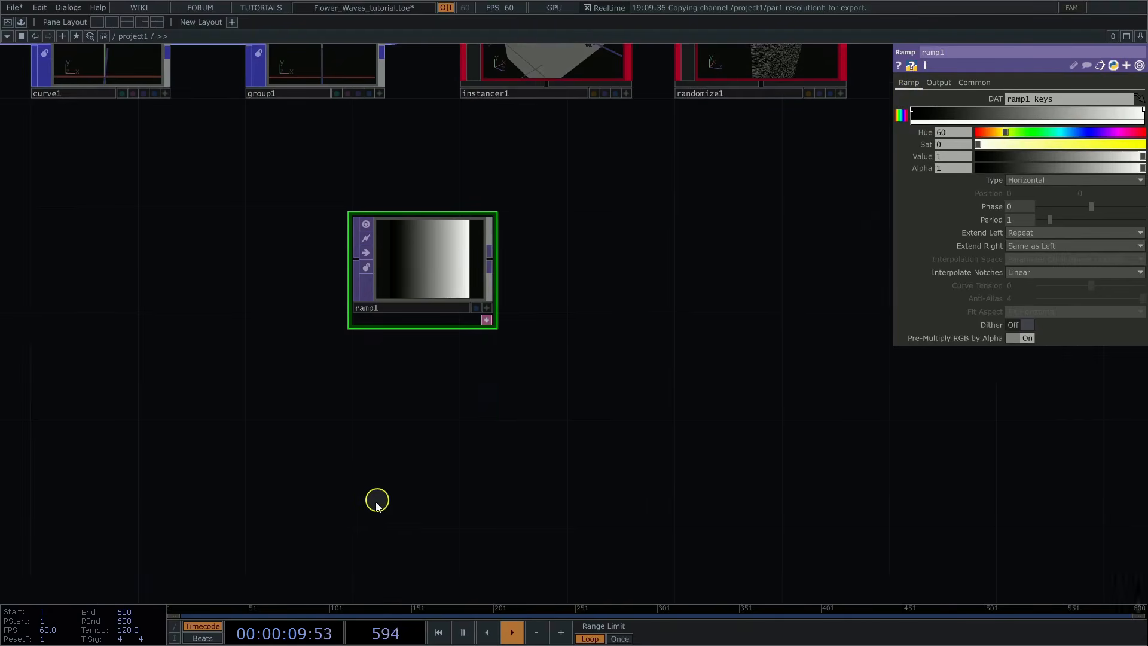
pyautogui.hotkey('ctrl', 'v')
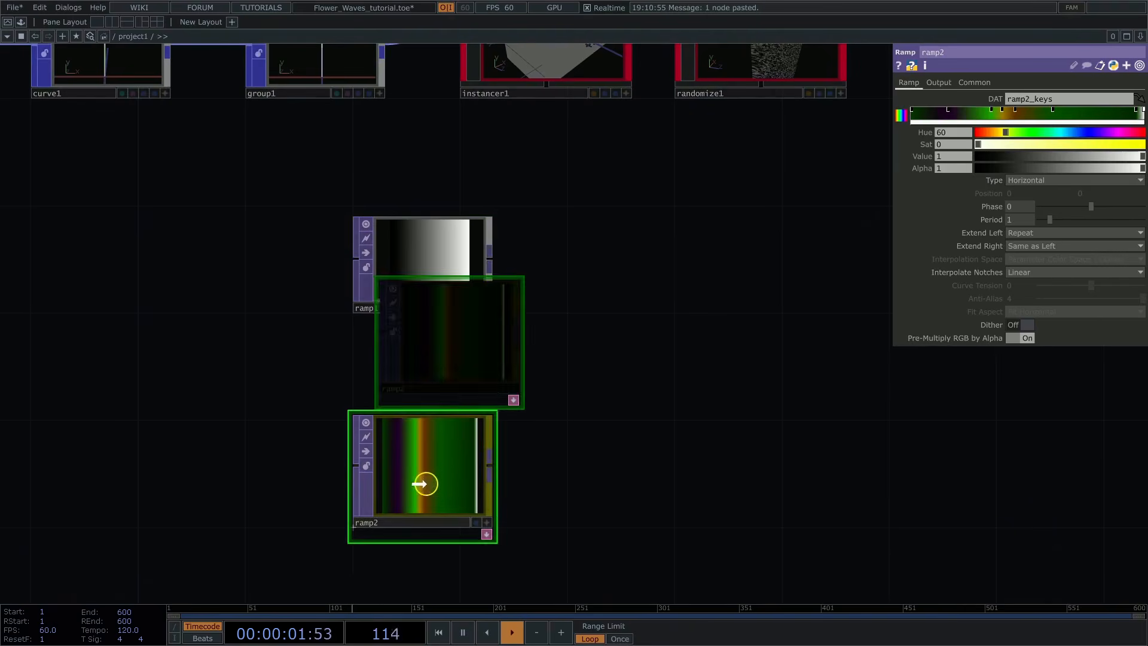
pyautogui.click(423, 489)
pyautogui.click(419, 276)
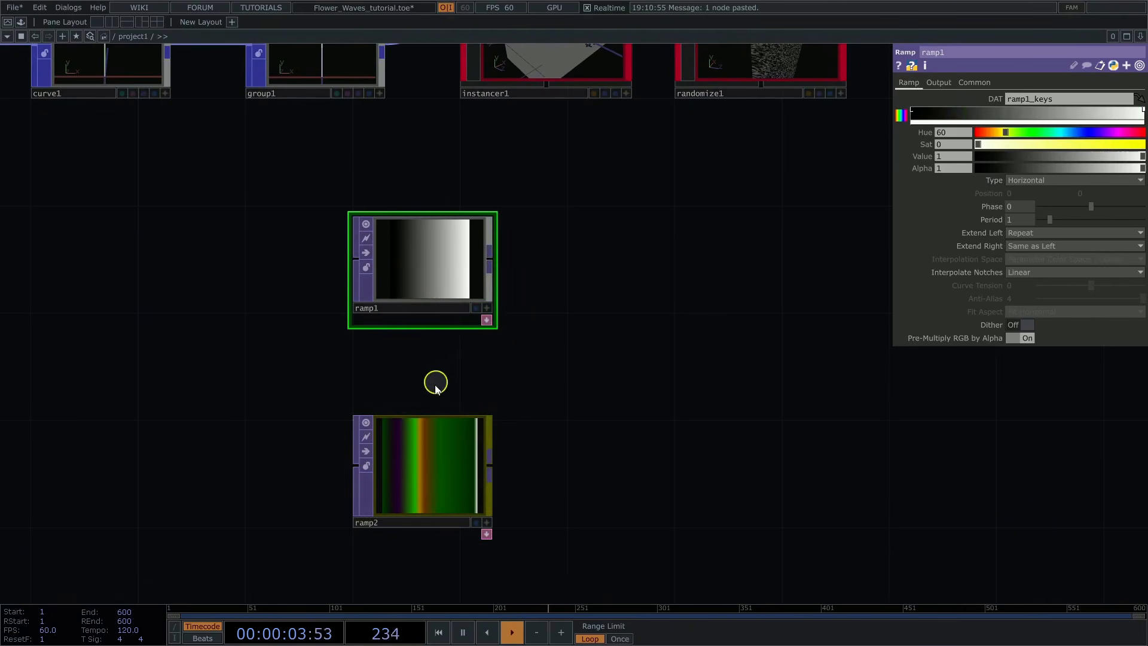
pyautogui.press('Delete')
pyautogui.moveTo(427, 446); pyautogui.dragTo(356, 251)
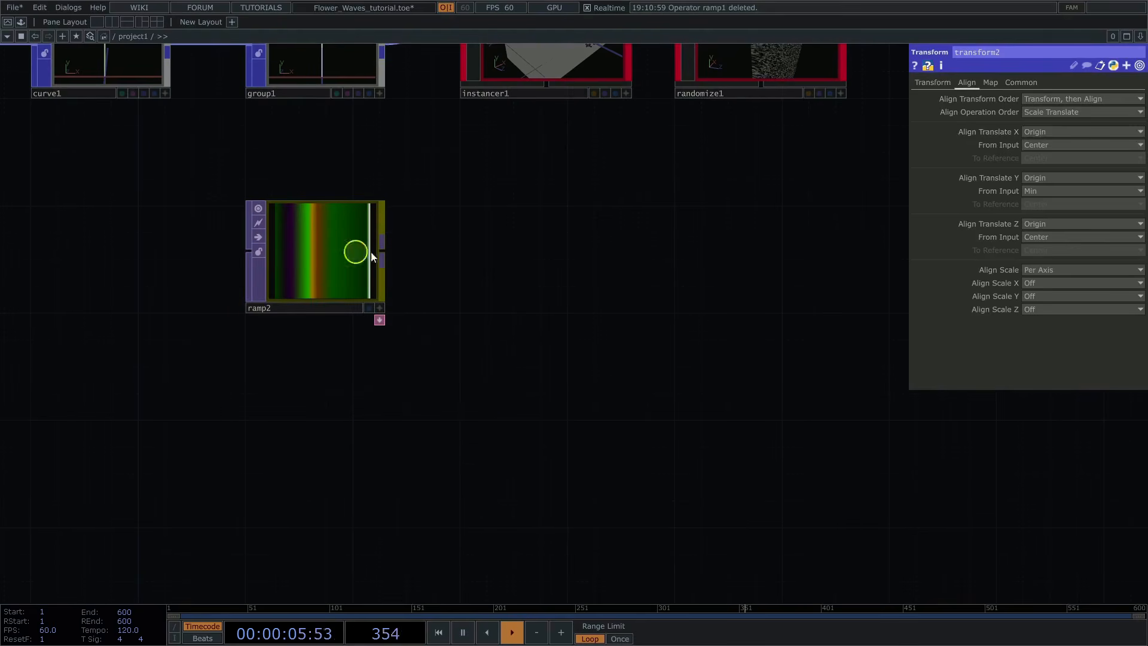
pyautogui.moveTo(515, 236); pyautogui.dragTo(513, 333)
pyautogui.click(328, 336)
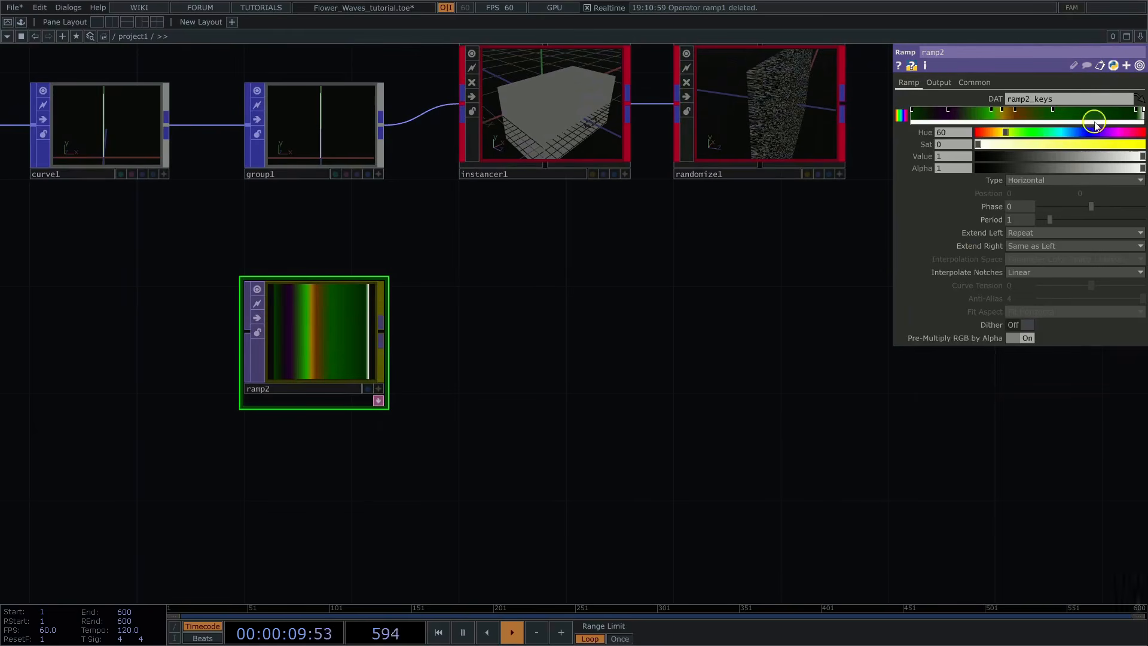
# Step: Add a Level TOP fed by ramp2 and set its Brightness 1 to 1.5
pyautogui.click(388, 335)
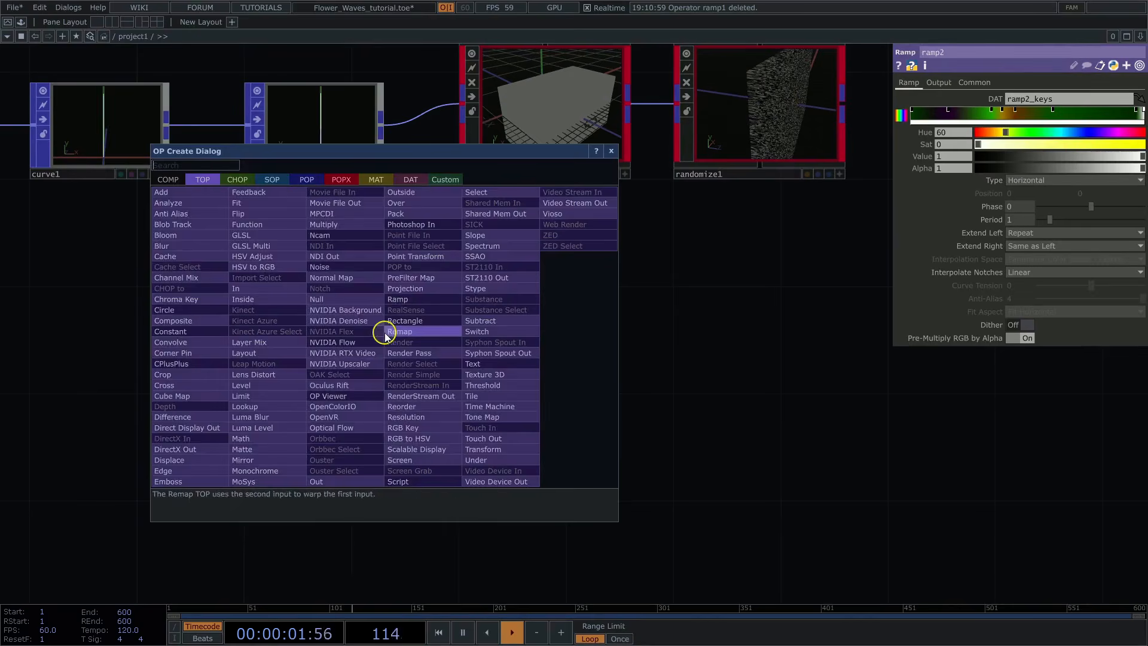
pyautogui.click(263, 391)
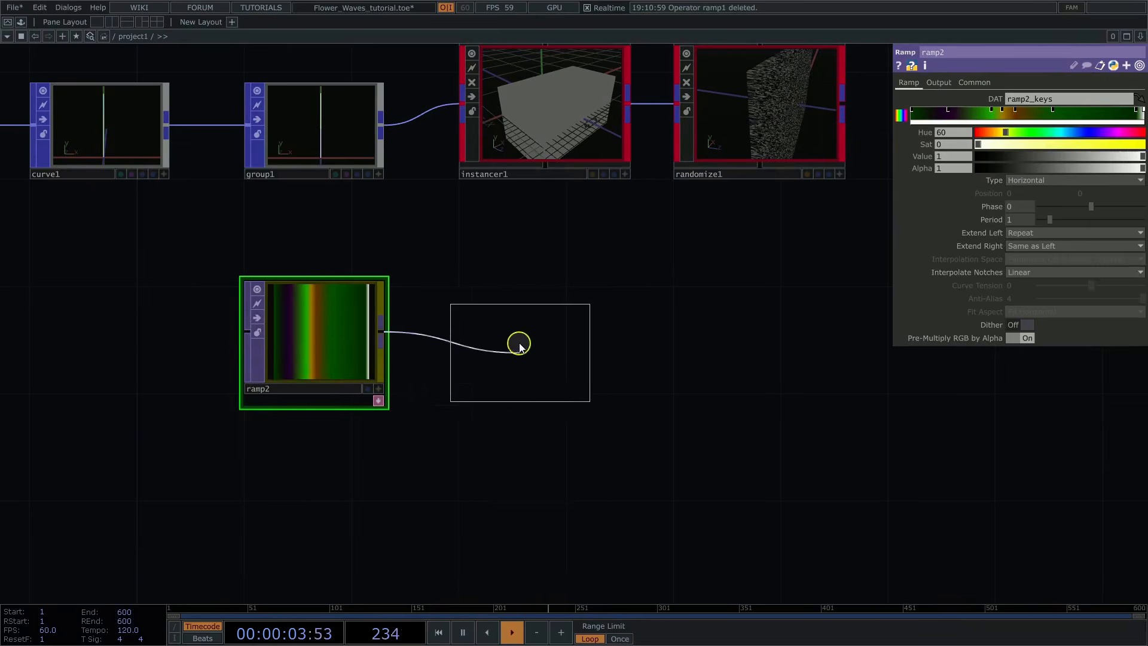
pyautogui.click(529, 335)
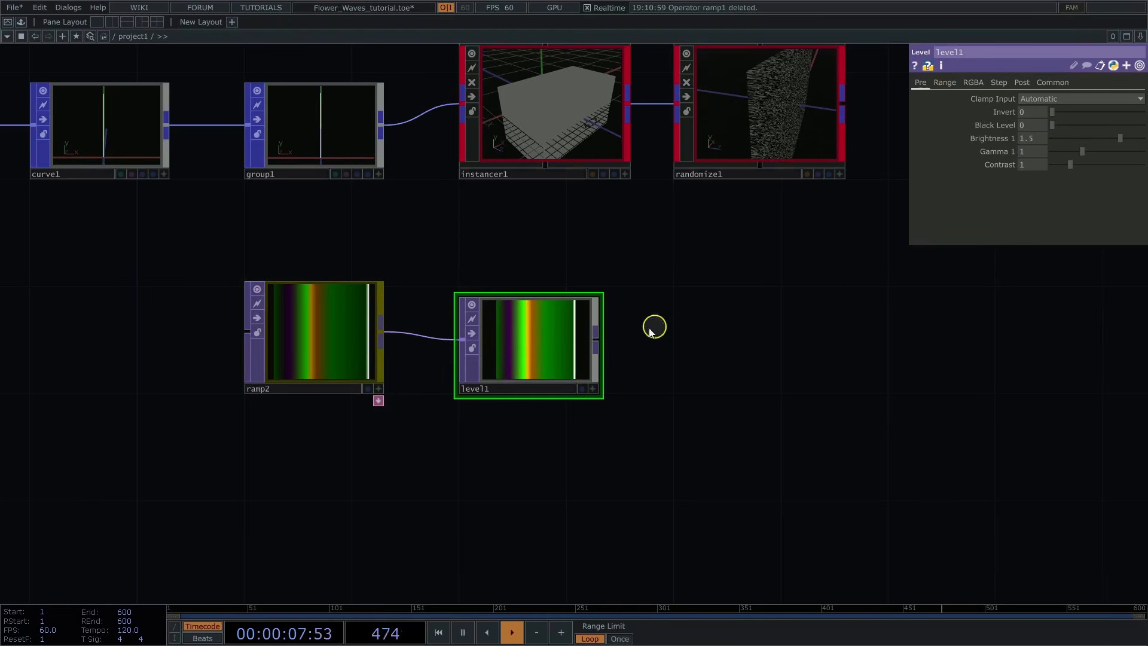
# Step: Add a Null TOP after level1 and rename it color
pyautogui.click(594, 340)
pyautogui.write('nu')
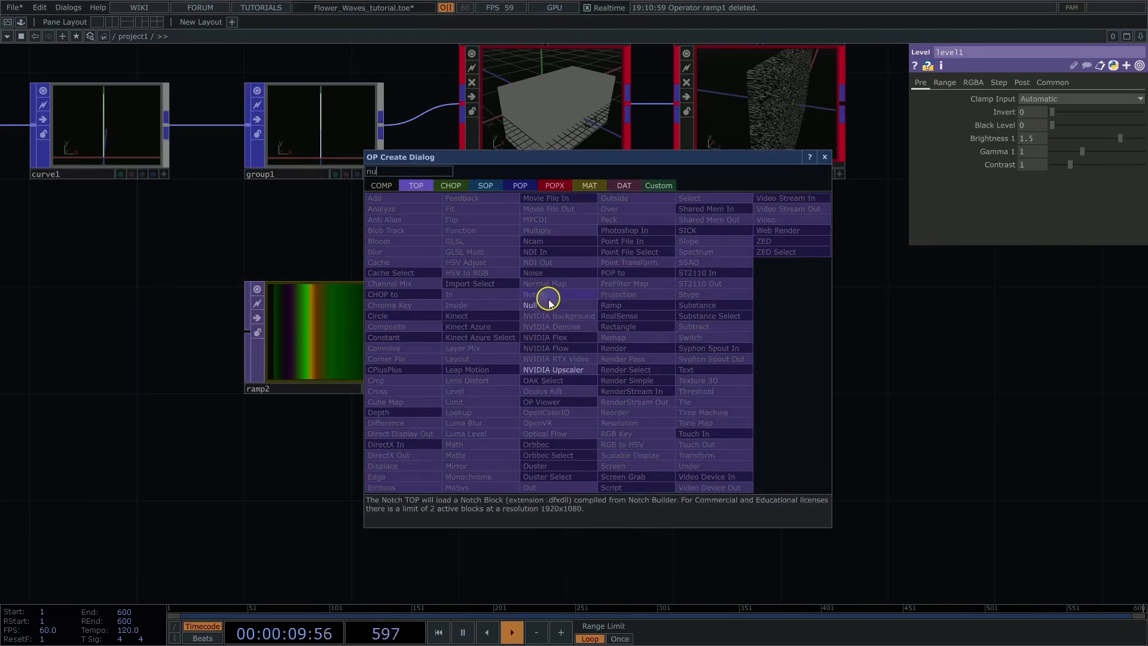
pyautogui.click(529, 305)
pyautogui.click(740, 341)
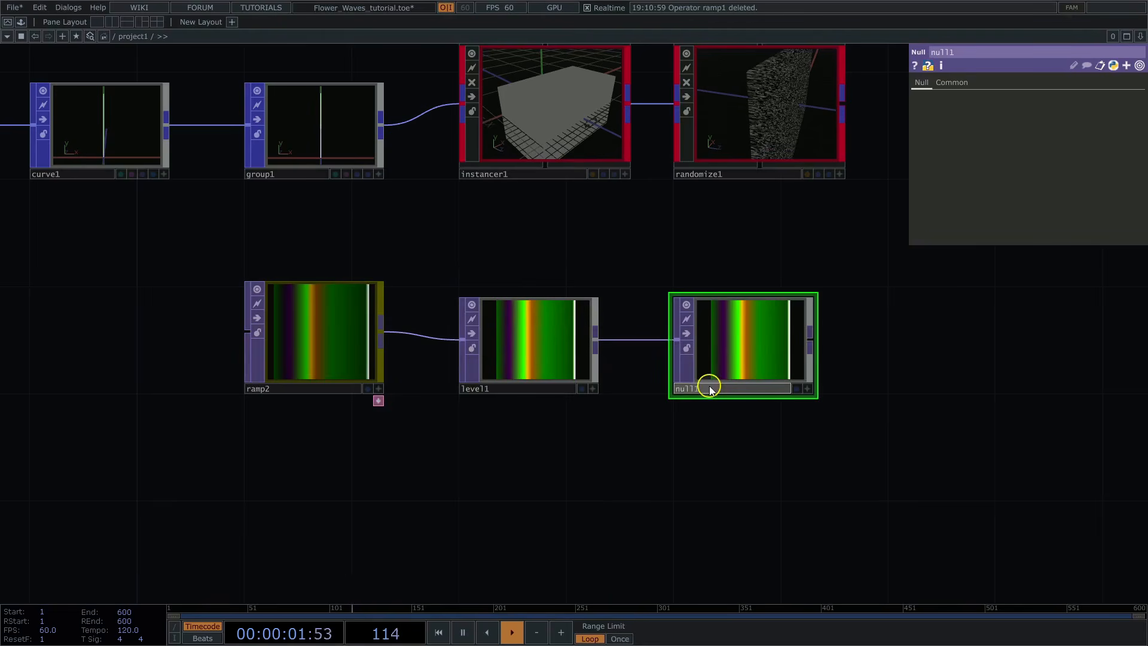
pyautogui.press('Return')
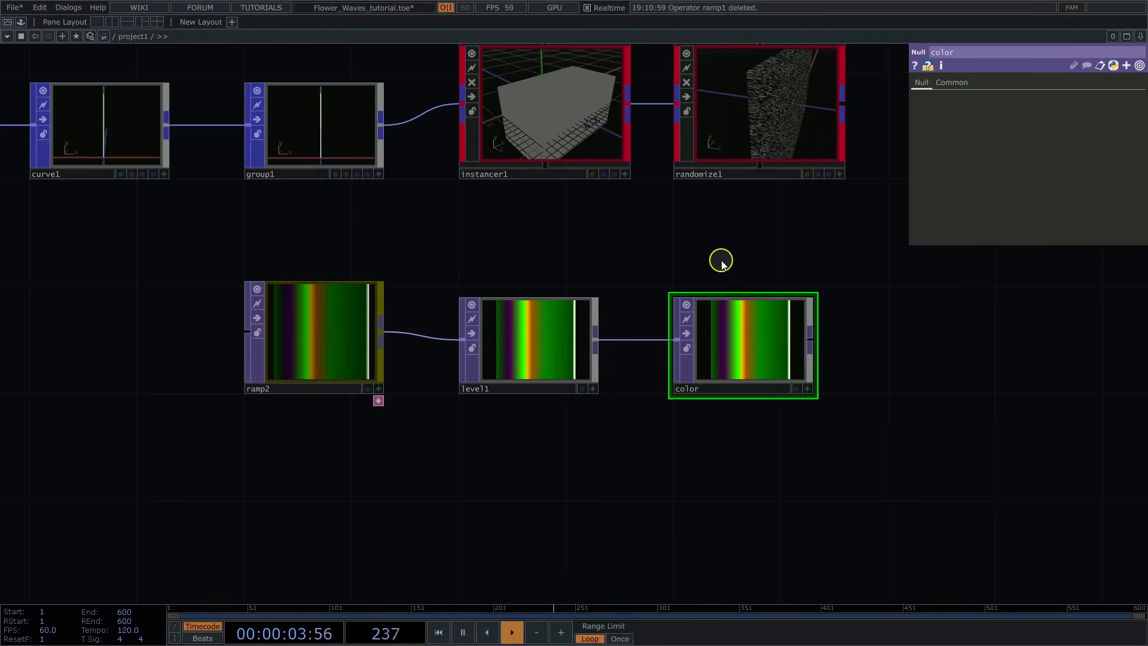
# Step: Assign the color null as randomize1's Custom Color TOP and check the colored instances
pyautogui.click(761, 151)
pyautogui.moveTo(745, 340); pyautogui.dragTo(1054, 245)
pyautogui.scroll(5, 669, 359)
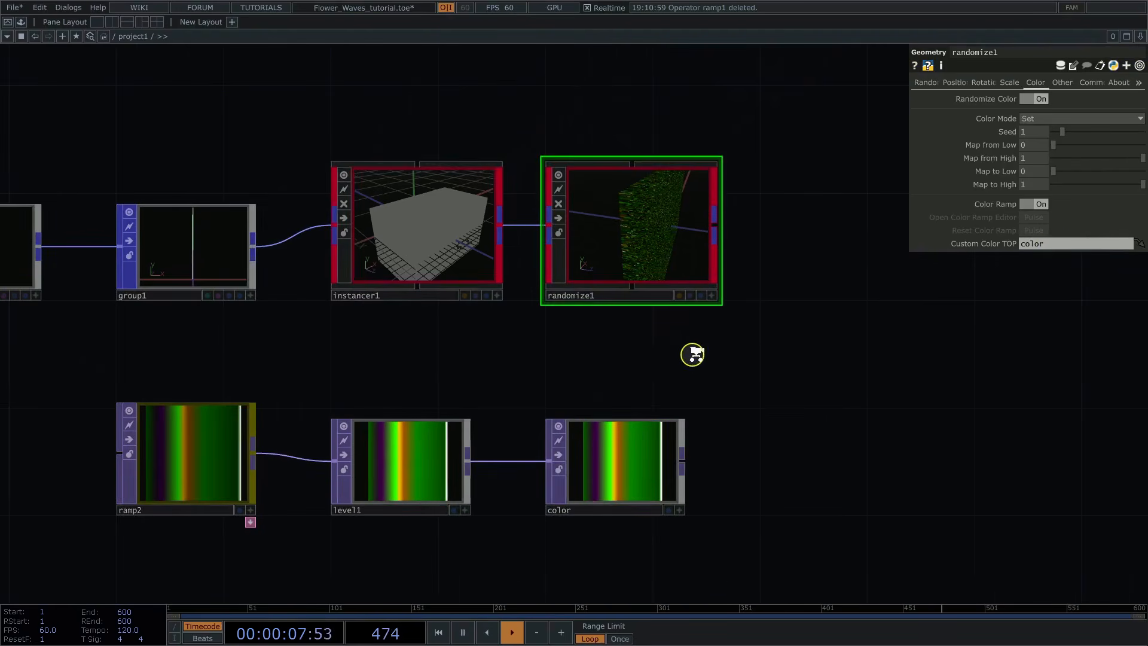
pyautogui.moveTo(726, 331); pyautogui.dragTo(704, 360)
pyautogui.click(710, 289)
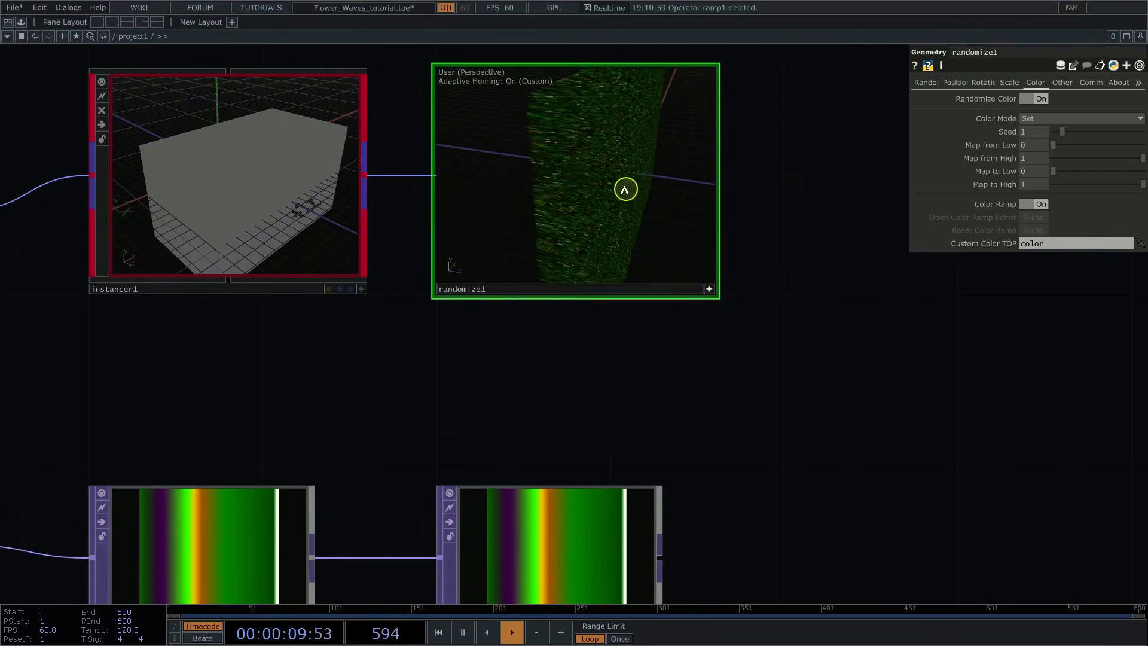
pyautogui.moveTo(626, 189); pyautogui.dragTo(530, 195)
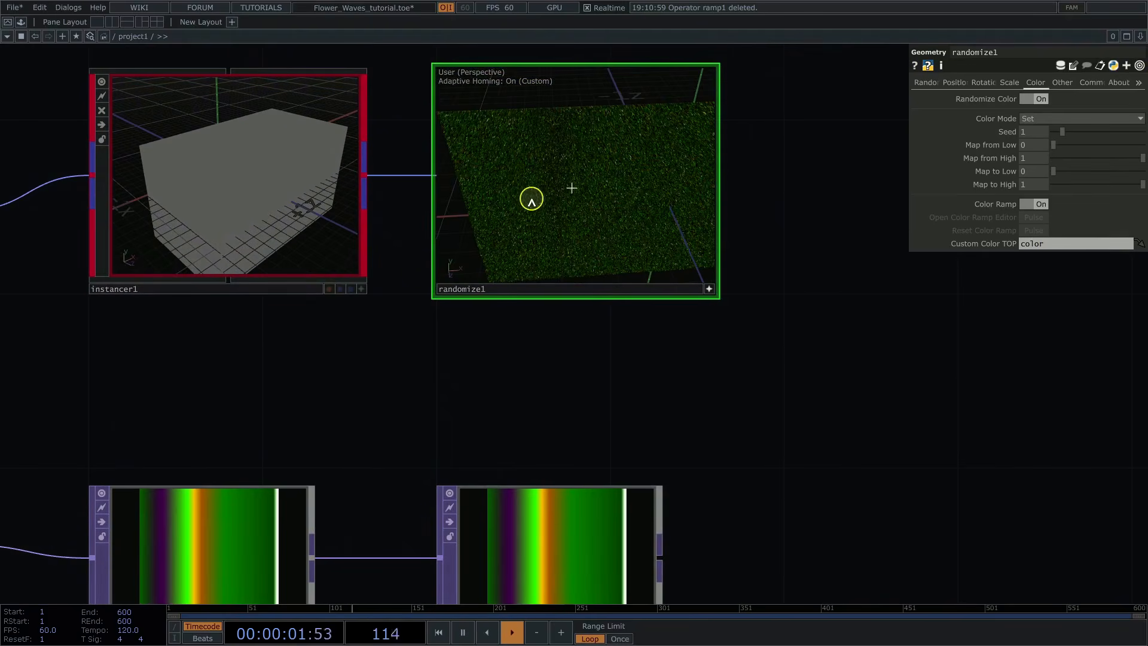
# Step: Turn off Render Primitives in randomize1's common settings, comparing the geometry display with it on and off
pyautogui.click(1089, 84)
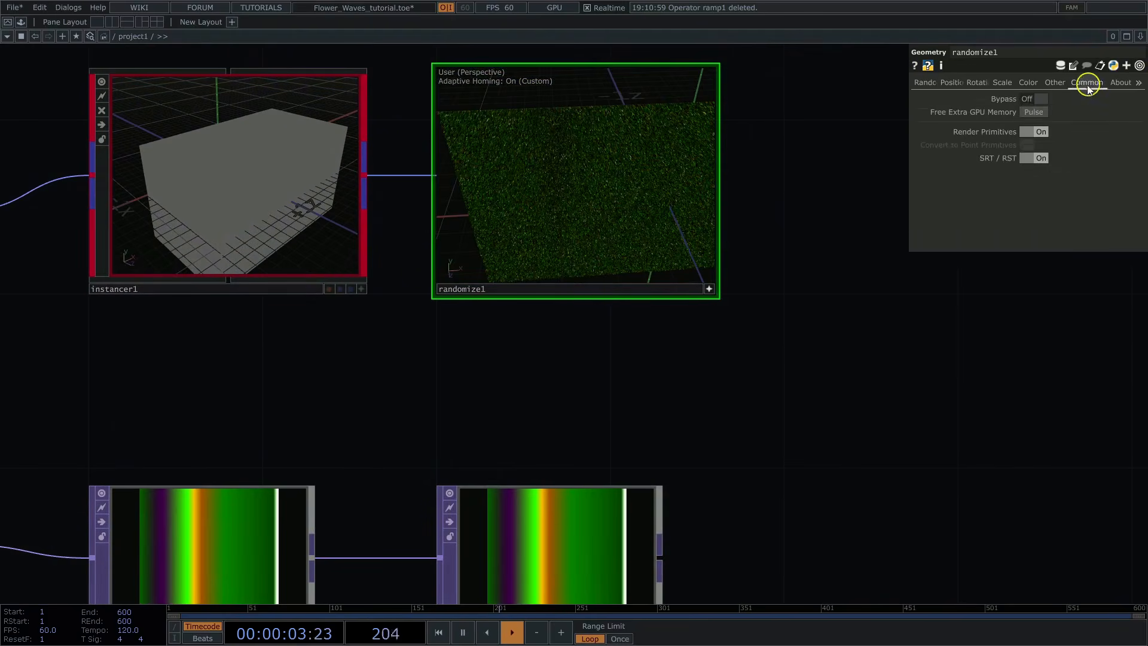
pyautogui.click(1039, 132)
pyautogui.moveTo(615, 161); pyautogui.dragTo(590, 179)
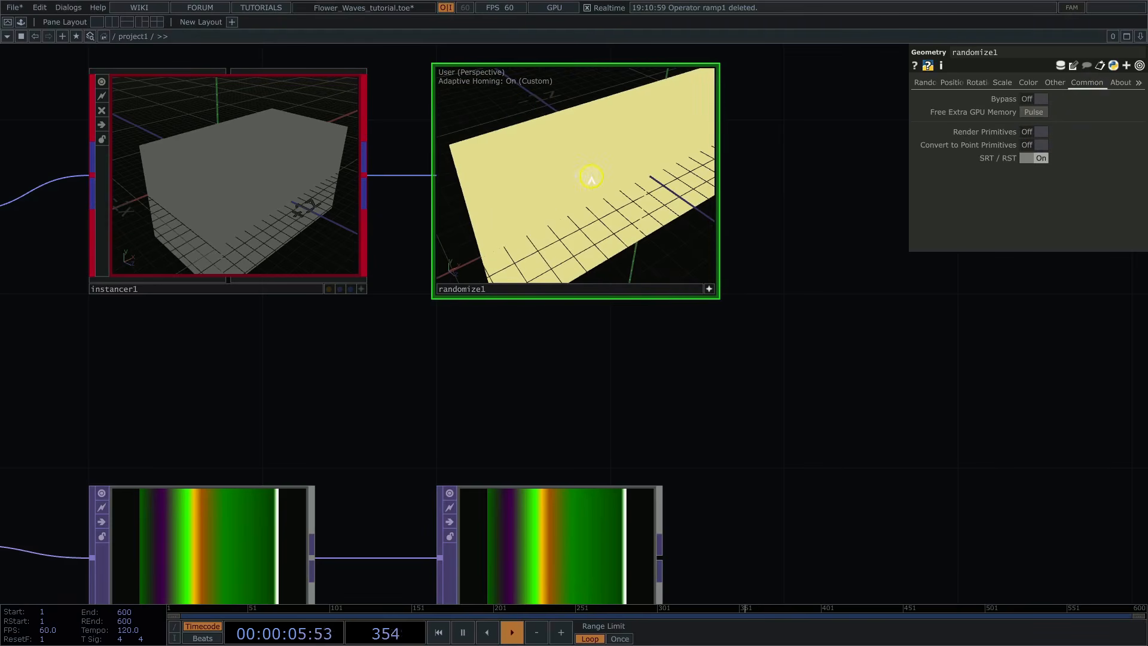
pyautogui.click(1038, 132)
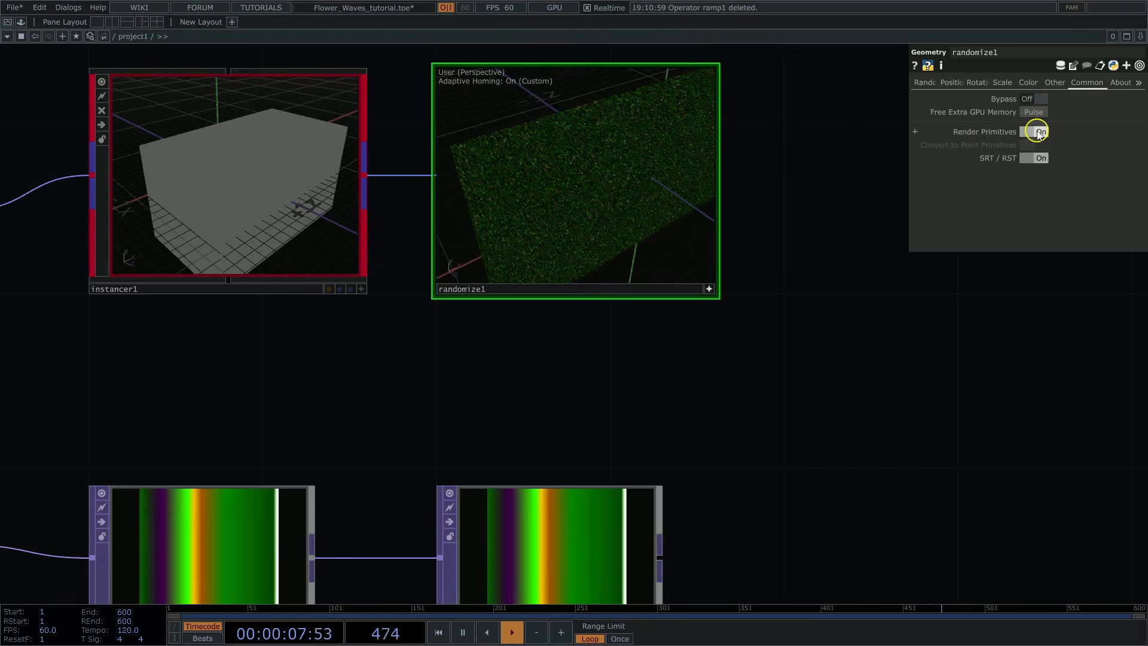
pyautogui.click(1039, 132)
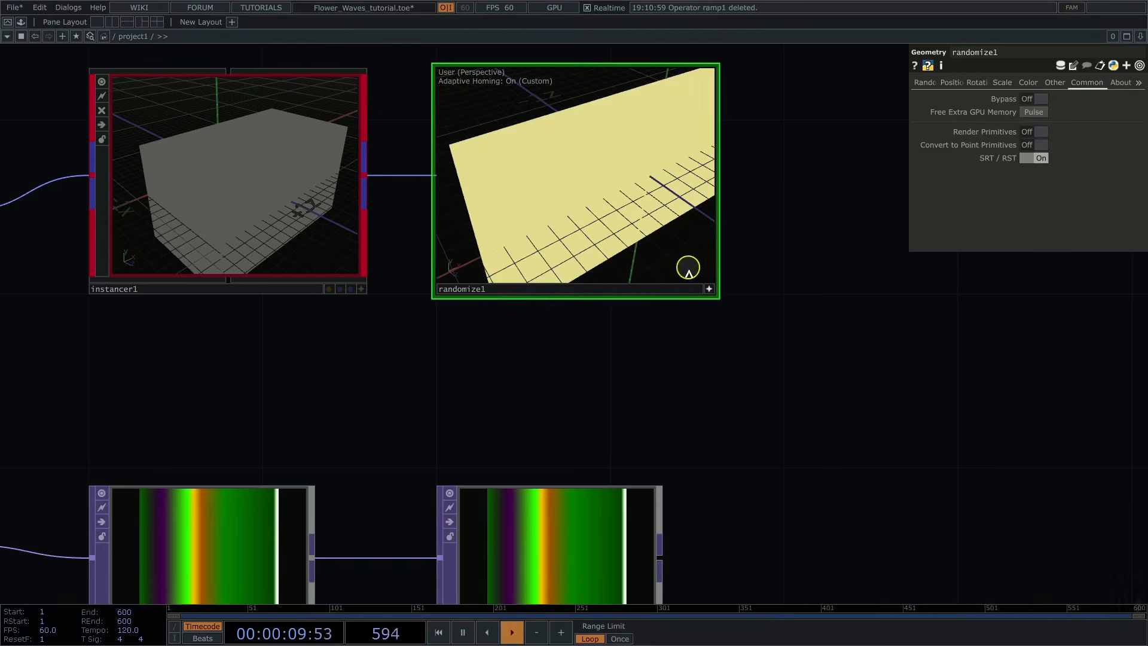
pyautogui.click(709, 290)
# Step: Add a Texture Falloff POPX operator after randomize1 and place it well apart to leave room between them
pyautogui.scroll(-4, 515, 361)
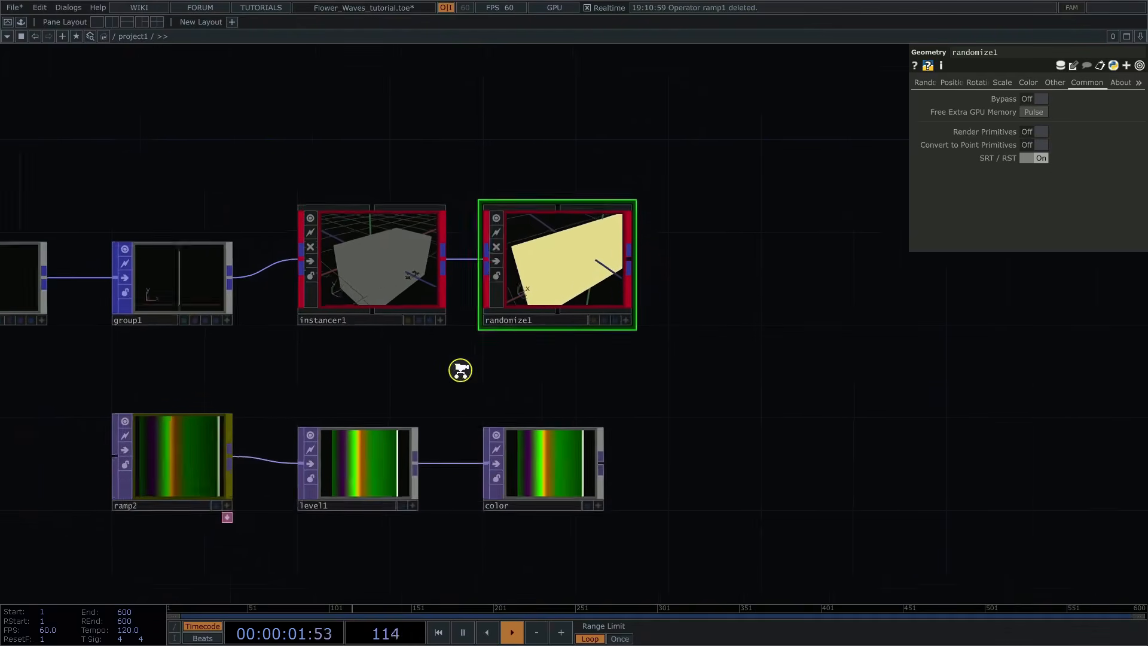
pyautogui.moveTo(761, 340); pyautogui.dragTo(706, 308)
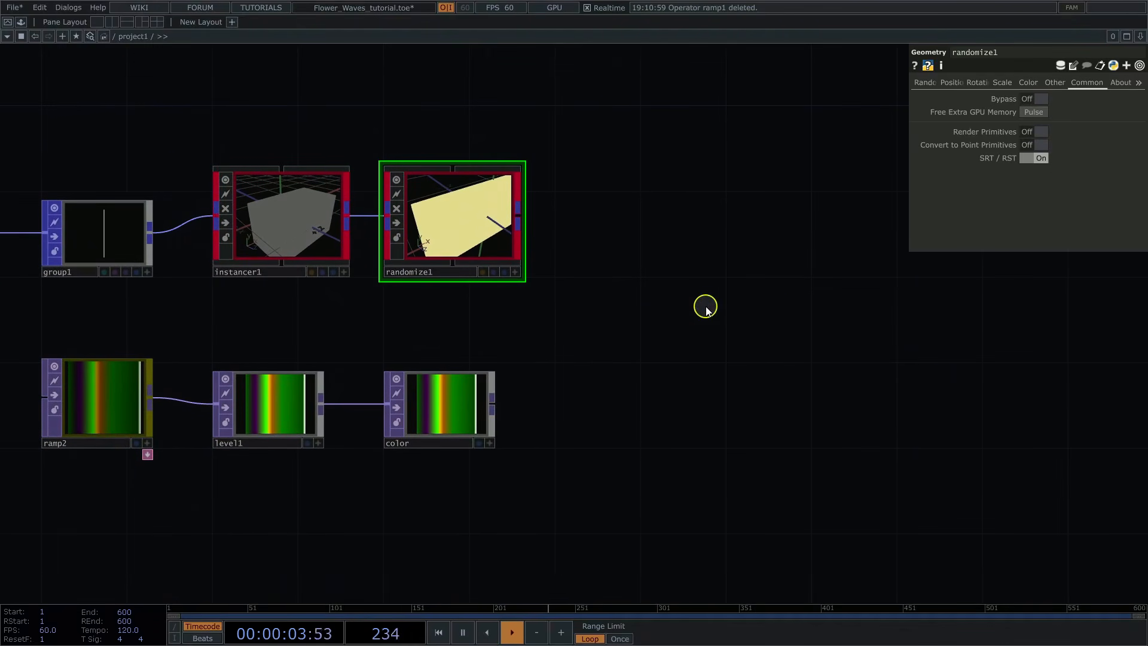
pyautogui.rightClick(524, 219)
pyautogui.write('te')
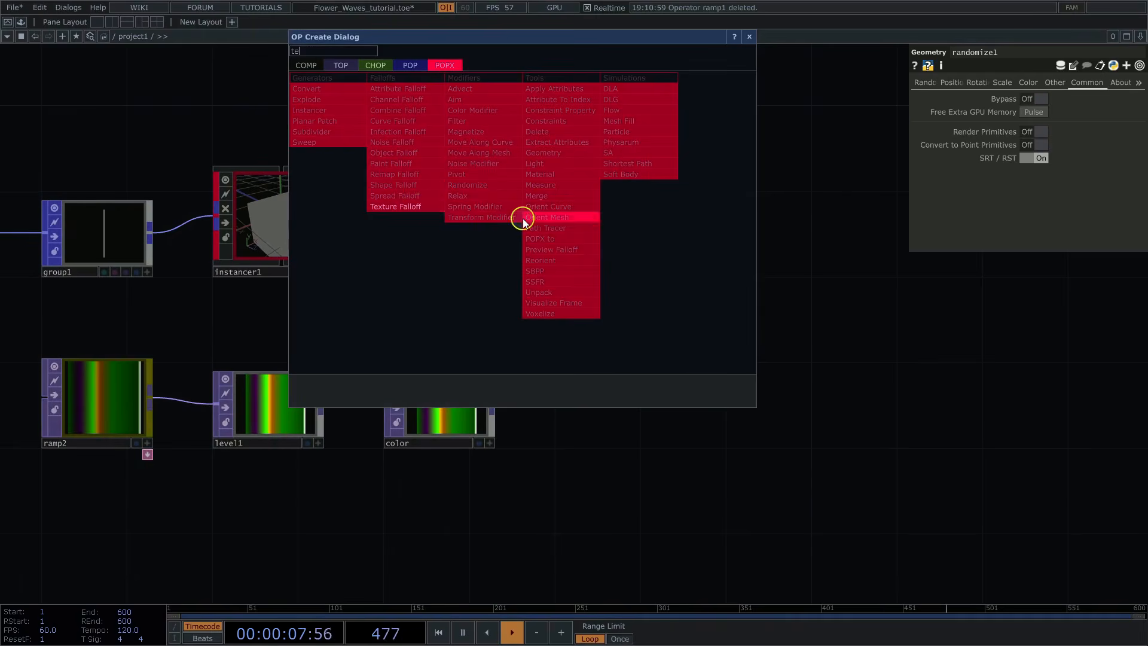
pyautogui.click(398, 208)
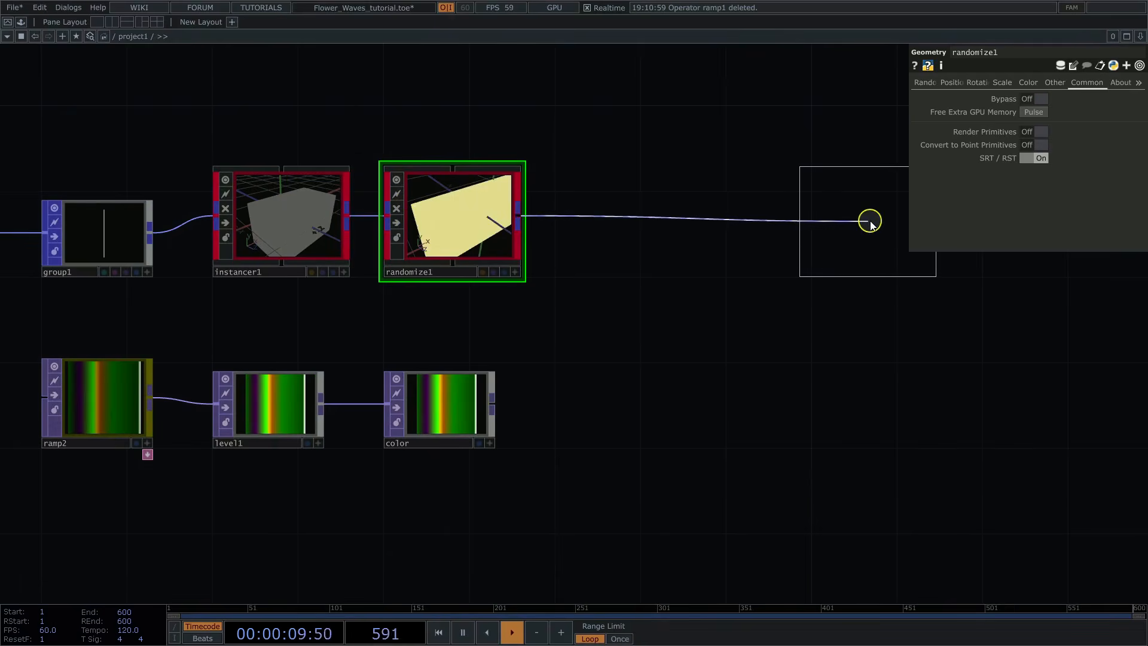
pyautogui.click(880, 221)
pyautogui.moveTo(768, 350); pyautogui.dragTo(487, 321)
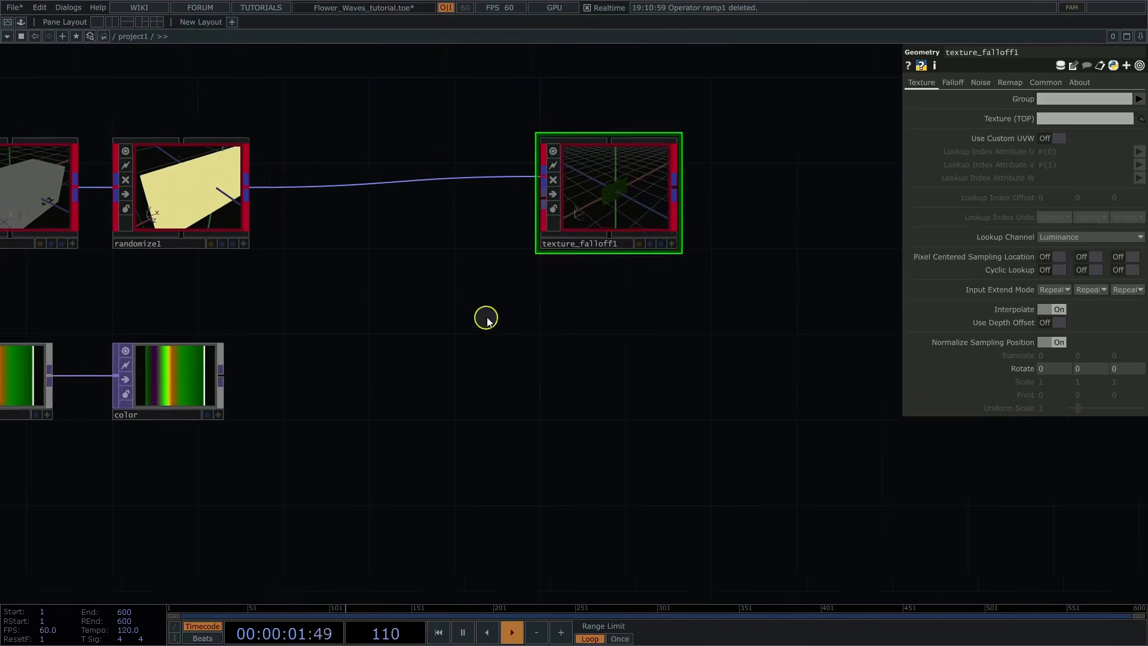
pyautogui.moveTo(578, 189); pyautogui.dragTo(836, 187)
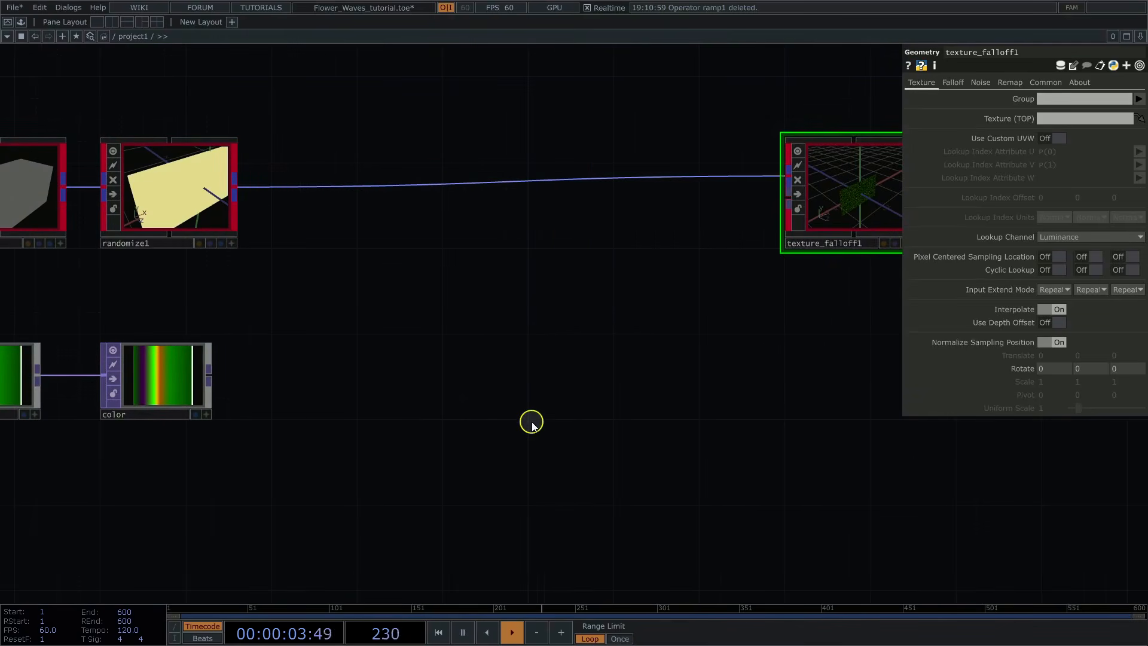
# Step: Add a new Ramp TOP below the wire between randomize1 and texture_falloff1
pyautogui.press('Tab')
pyautogui.write('r')
pyautogui.click(350, 269)
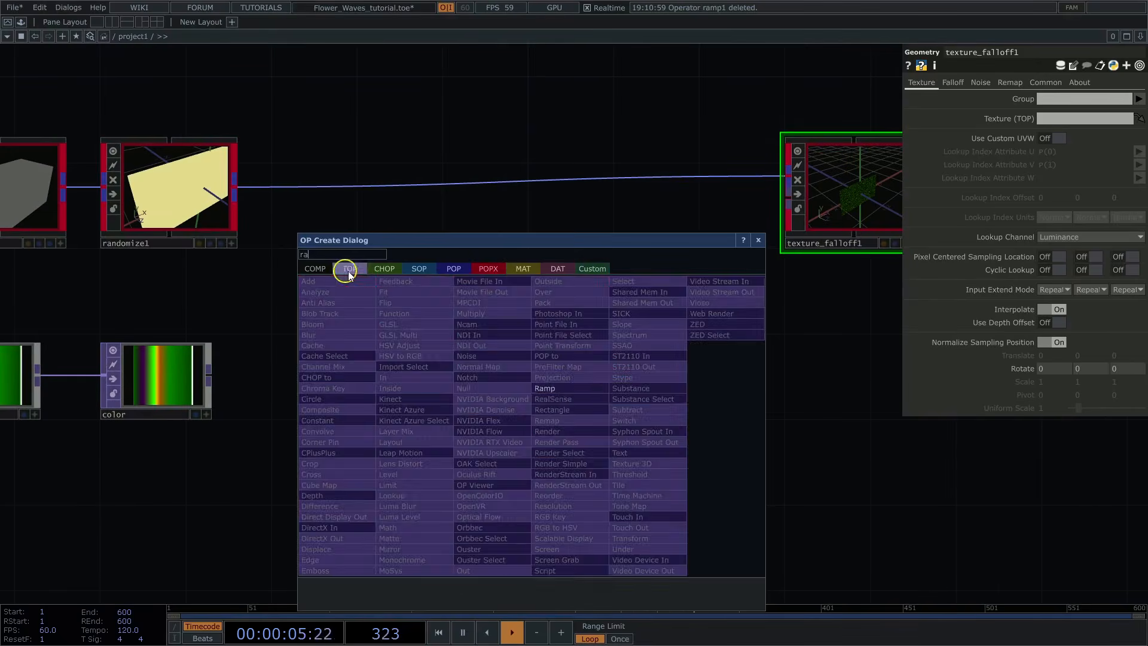
pyautogui.click(546, 390)
pyautogui.click(577, 382)
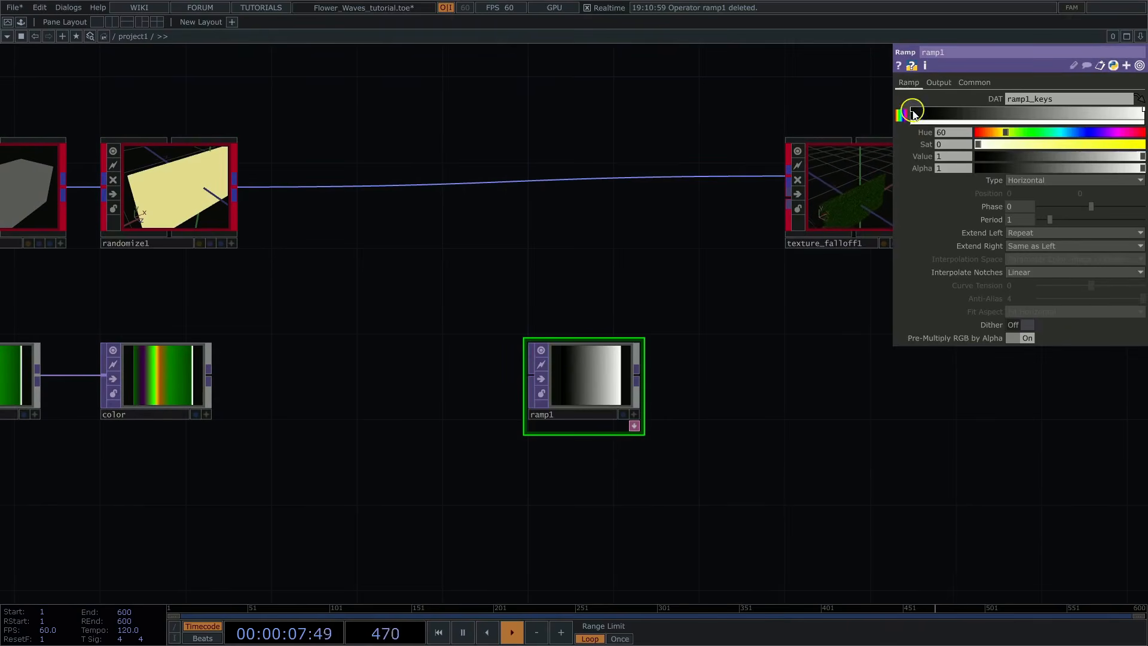
# Step: Reverse ramp1's keys so it runs from white to black, and set its Type to Circular
pyautogui.moveTo(913, 113); pyautogui.dragTo(1059, 109)
pyautogui.moveTo(1141, 112); pyautogui.dragTo(900, 117)
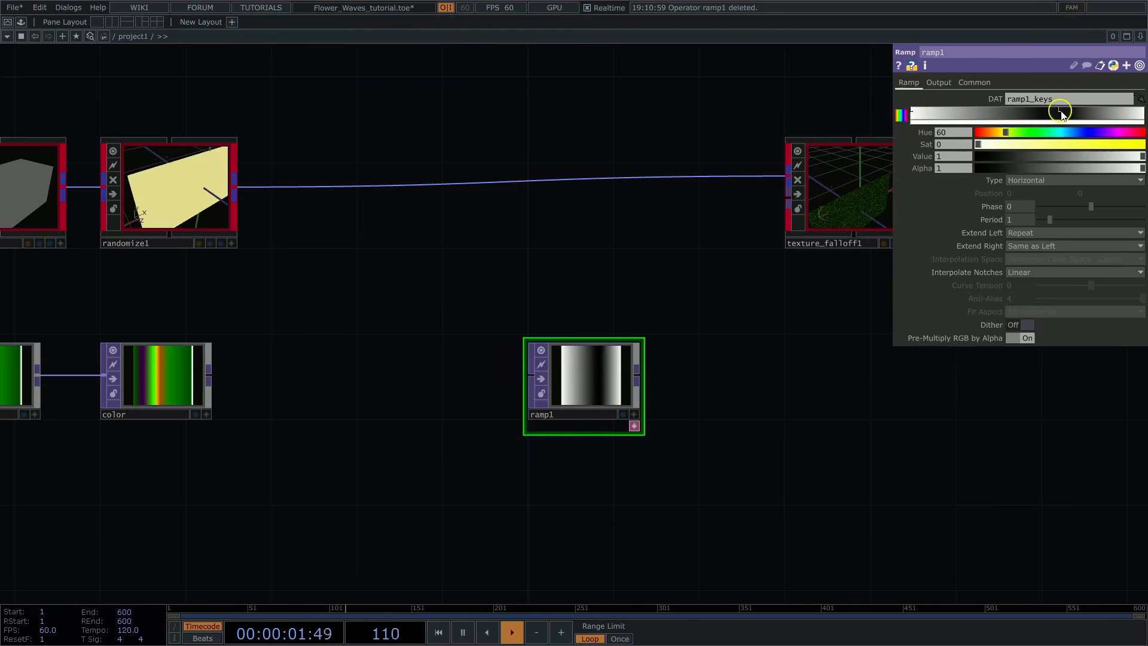
pyautogui.moveTo(1061, 114); pyautogui.dragTo(1142, 112)
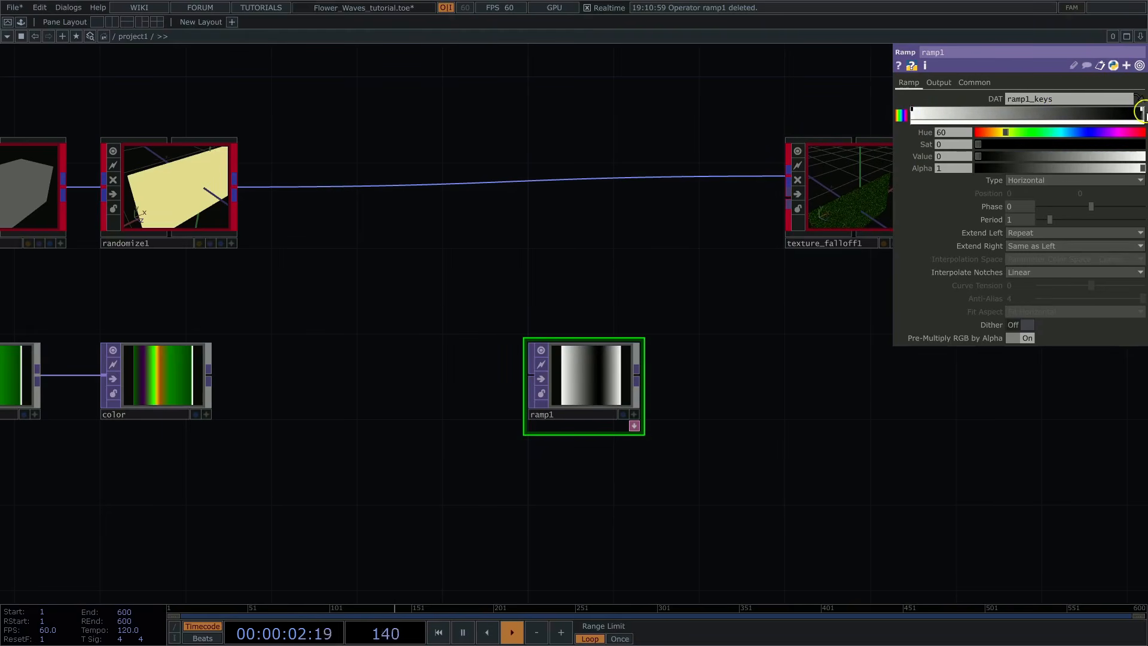
pyautogui.click(1033, 181)
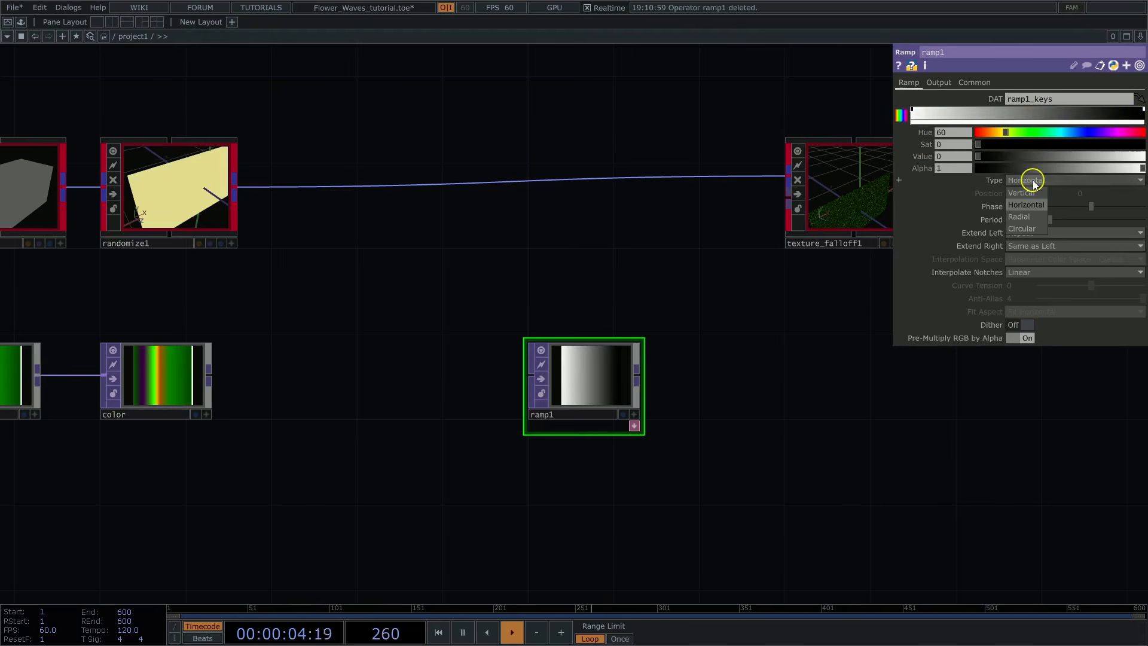
pyautogui.click(1020, 230)
# Step: Drive ramp1's Phase with a CHOP reference to the phase channel of speed1
pyautogui.scroll(-5, 687, 266)
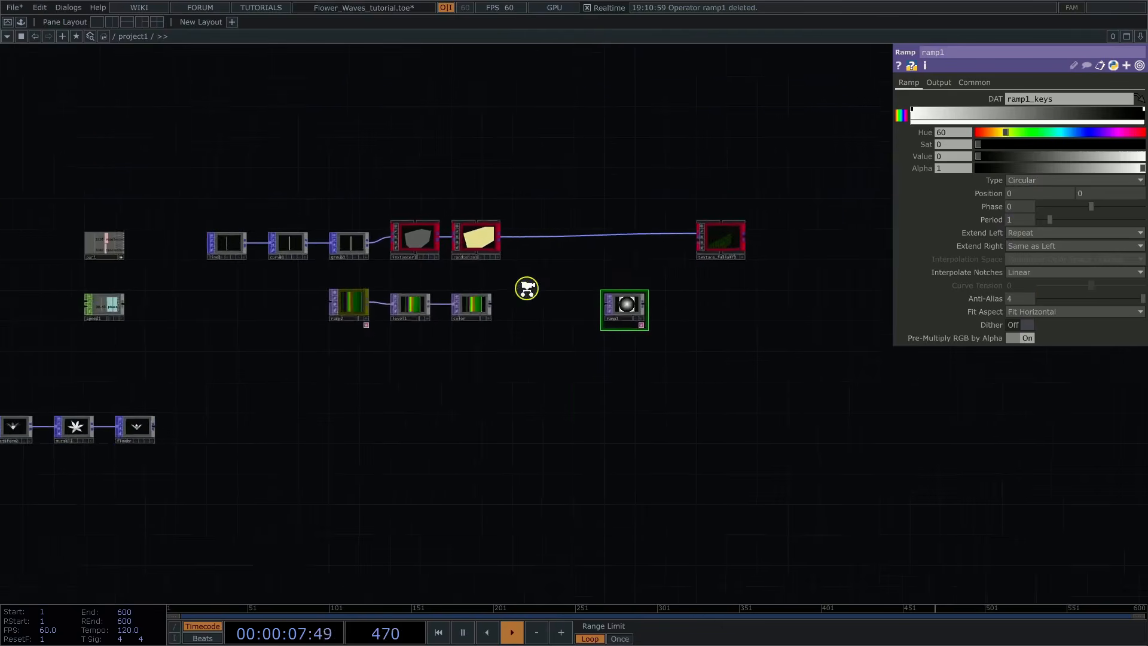
pyautogui.scroll(5, 157, 340)
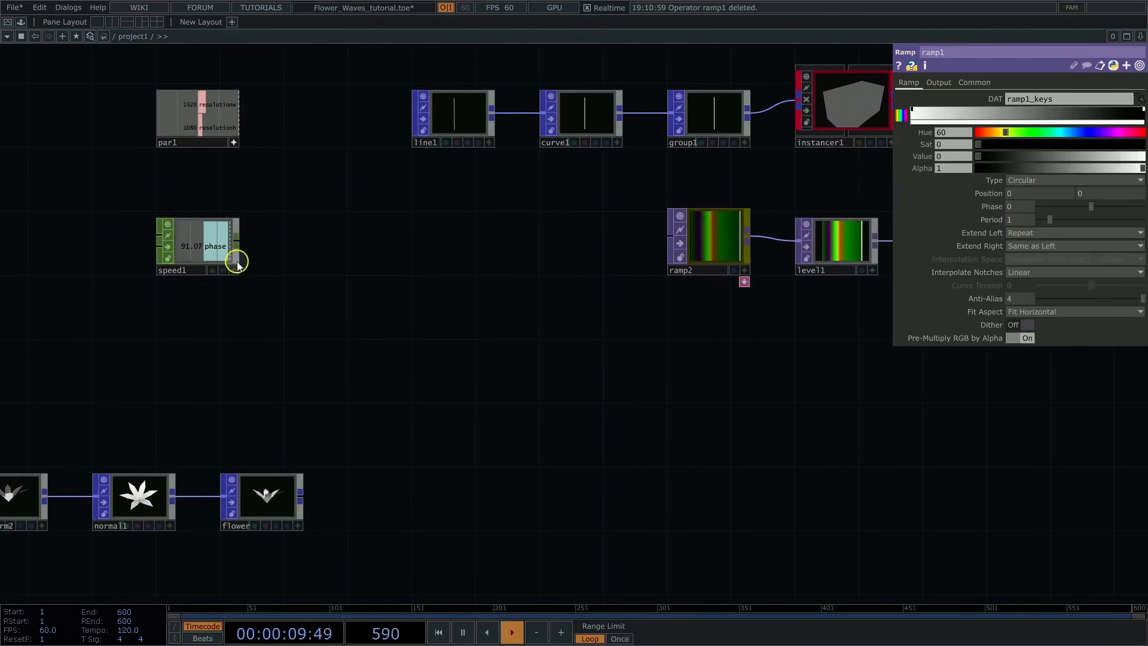
pyautogui.moveTo(237, 264); pyautogui.dragTo(891, 227)
pyautogui.moveTo(1026, 207); pyautogui.dragTo(1025, 202)
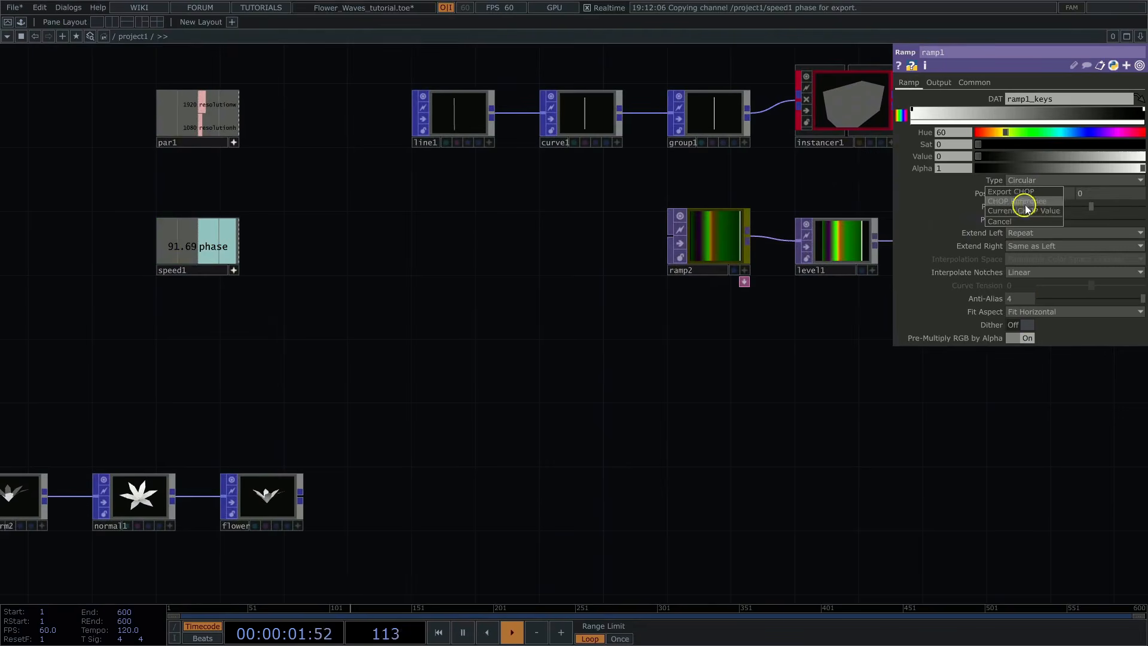
pyautogui.click(1027, 204)
pyautogui.moveTo(1058, 392); pyautogui.dragTo(431, 409)
# Step: Set ramp1's Period to 0.2 and check the resulting rings
pyautogui.moveTo(663, 390); pyautogui.dragTo(710, 382, button='middle')
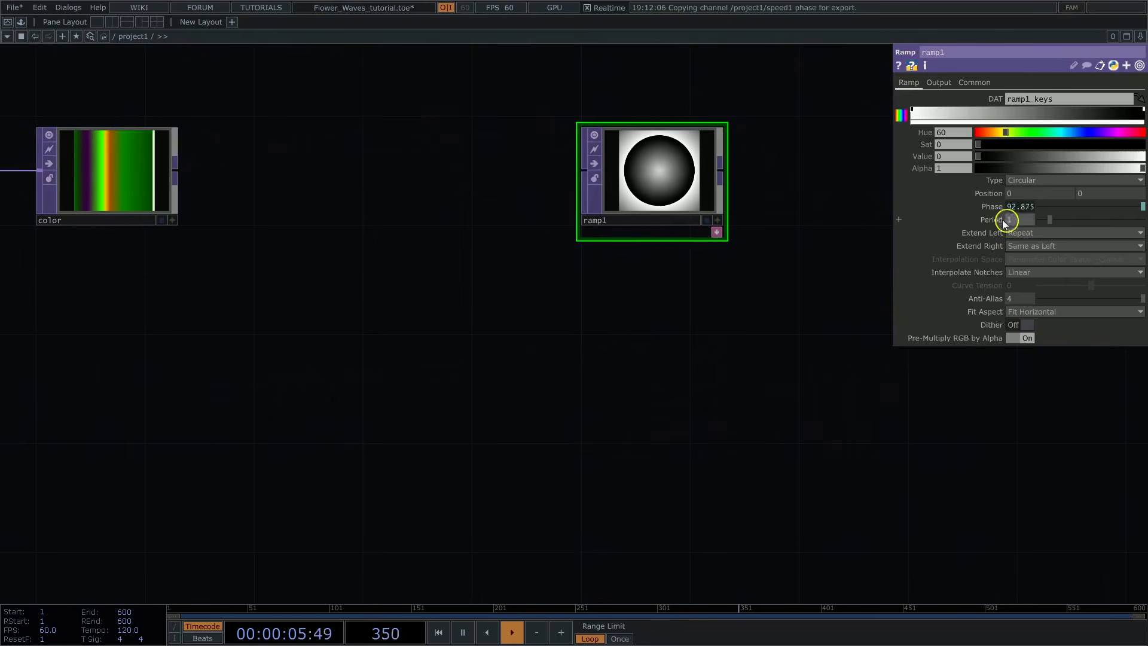
pyautogui.write('0.2')
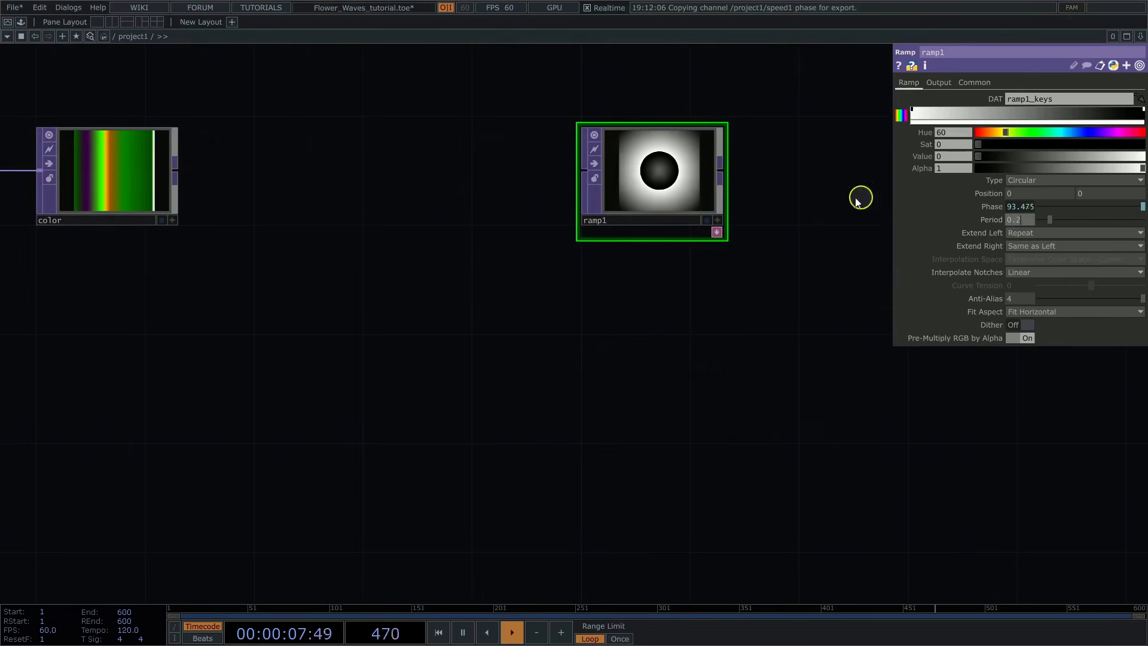
pyautogui.press('Return')
pyautogui.moveTo(772, 146); pyautogui.dragTo(667, 213)
pyautogui.moveTo(666, 213); pyautogui.dragTo(755, 213, button='middle')
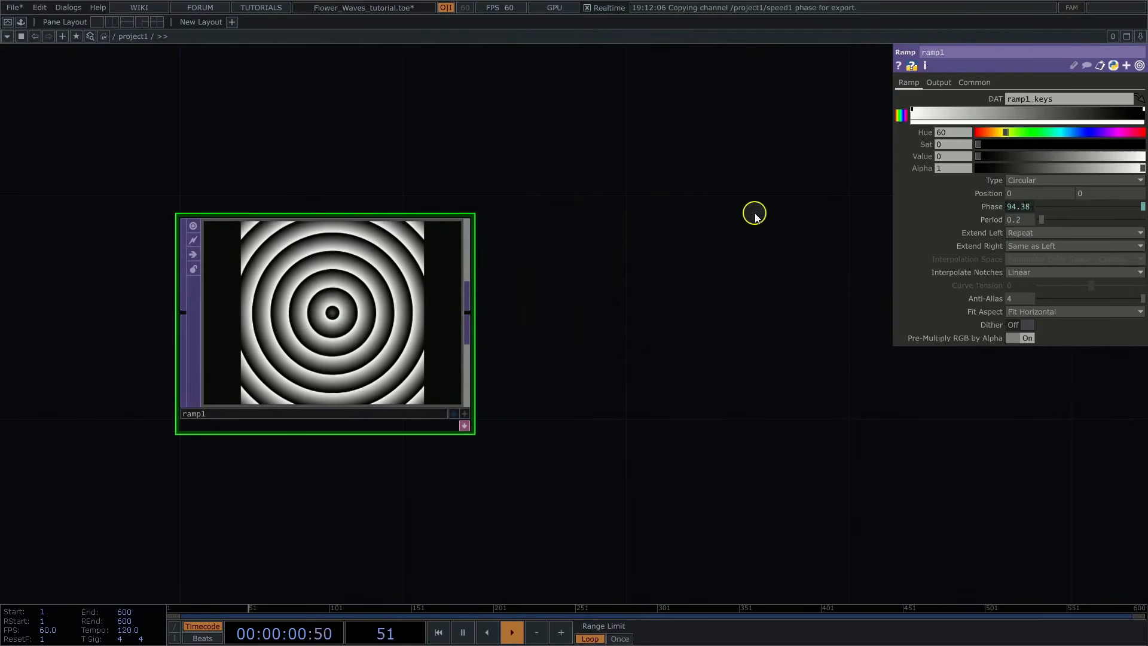
# Step: Set ramp1's Extend Left to Mirror and Interpolate Notches to Ease-in, Ease-out
pyautogui.click(1050, 245)
pyautogui.click(1020, 294)
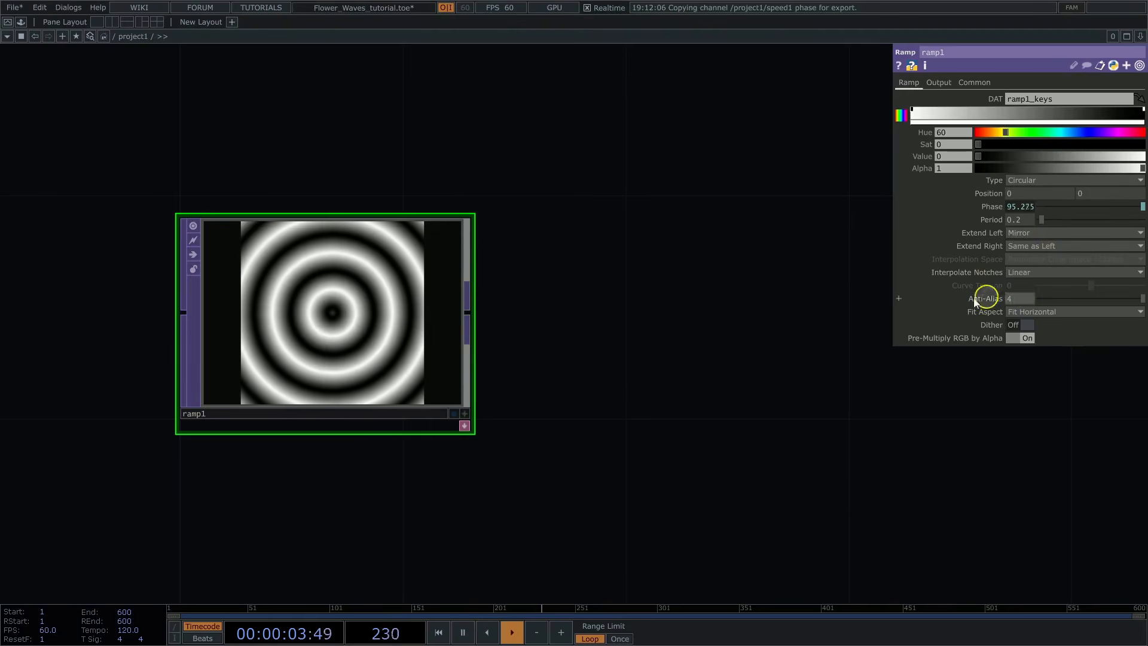
pyautogui.moveTo(597, 359); pyautogui.dragTo(631, 348)
pyautogui.click(1058, 272)
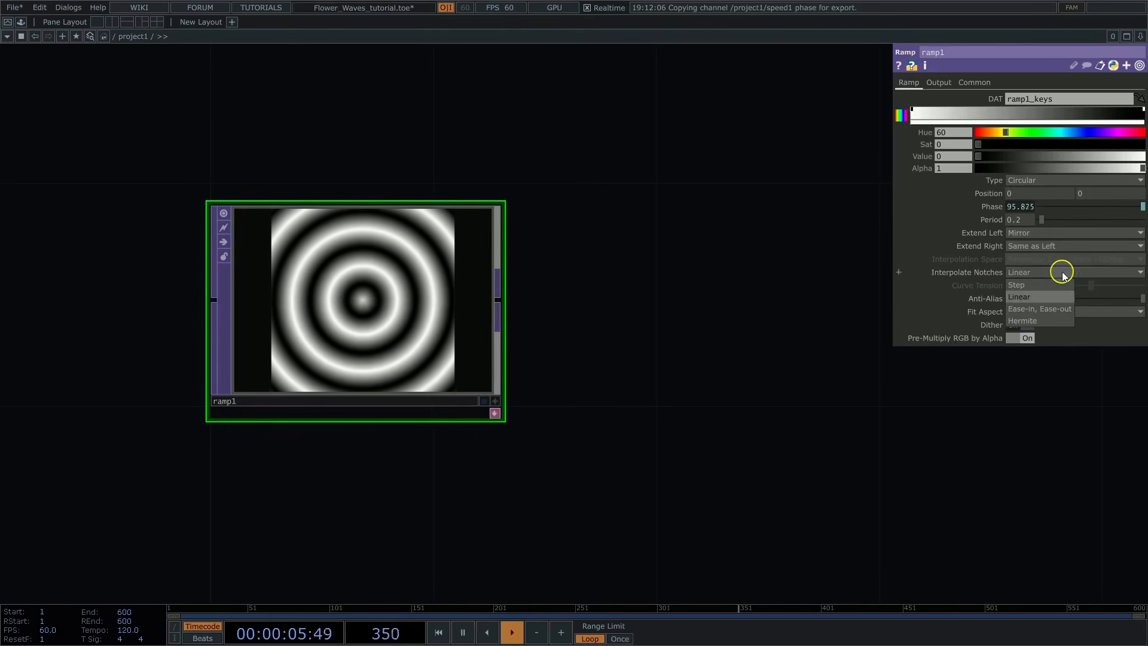
pyautogui.click(1043, 310)
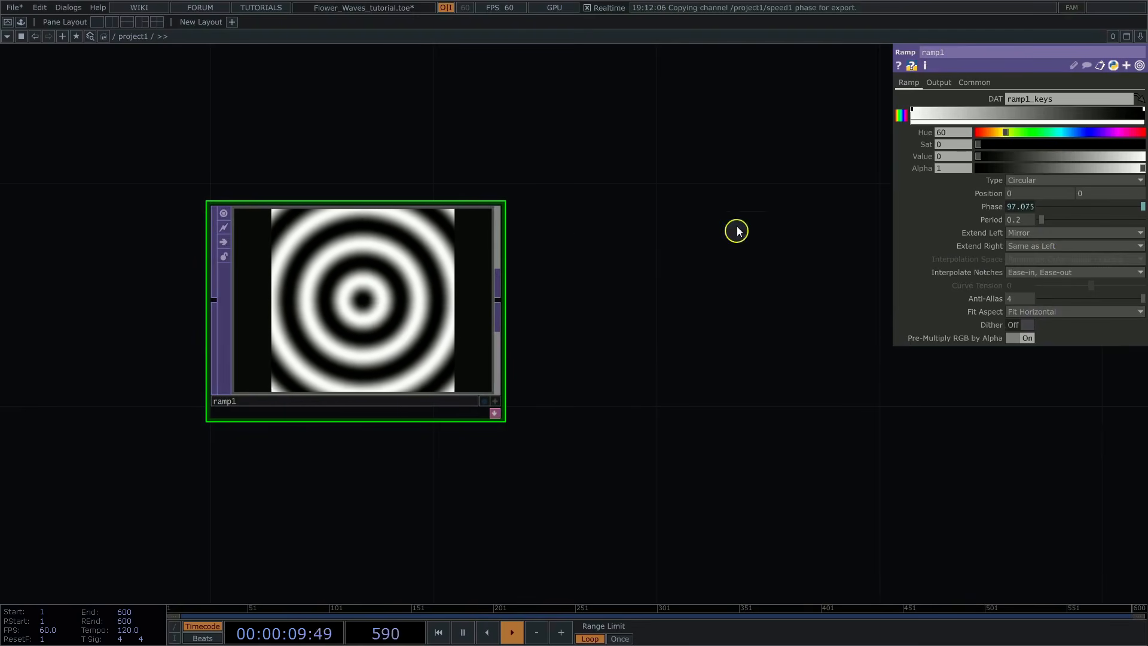
# Step: Reference par1's resolutionw and resolutionh channels in ramp1's Resolution width and height
pyautogui.click(974, 83)
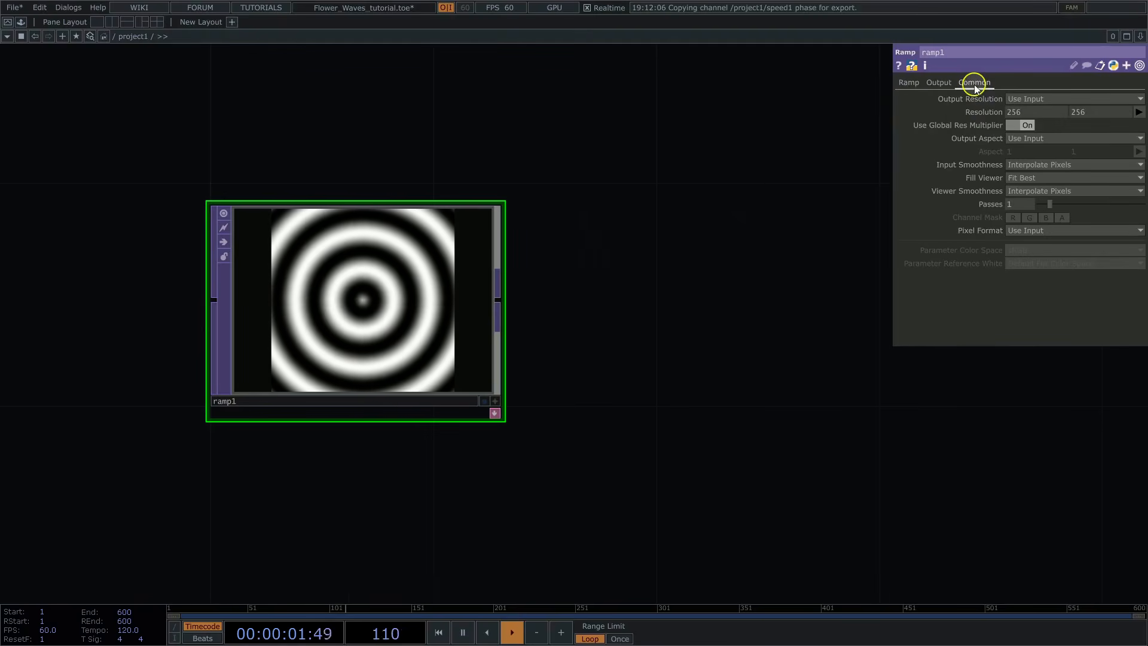
pyautogui.scroll(-1, 727, 199)
pyautogui.moveTo(727, 199); pyautogui.dragTo(643, 234, button='middle')
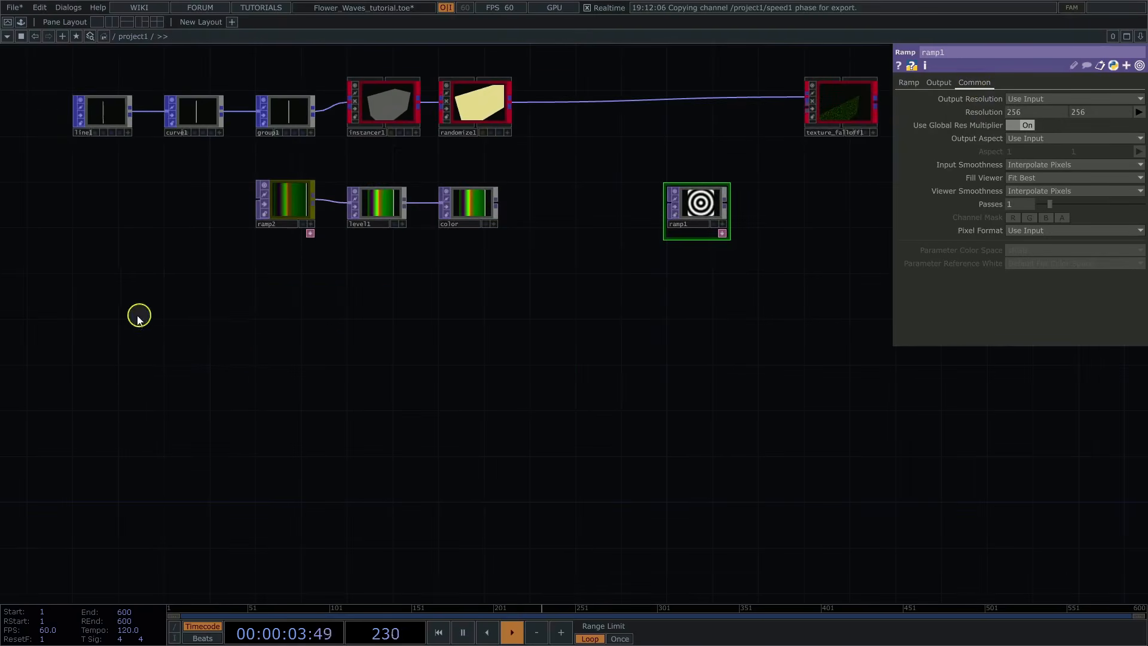
pyautogui.moveTo(139, 317); pyautogui.dragTo(572, 387)
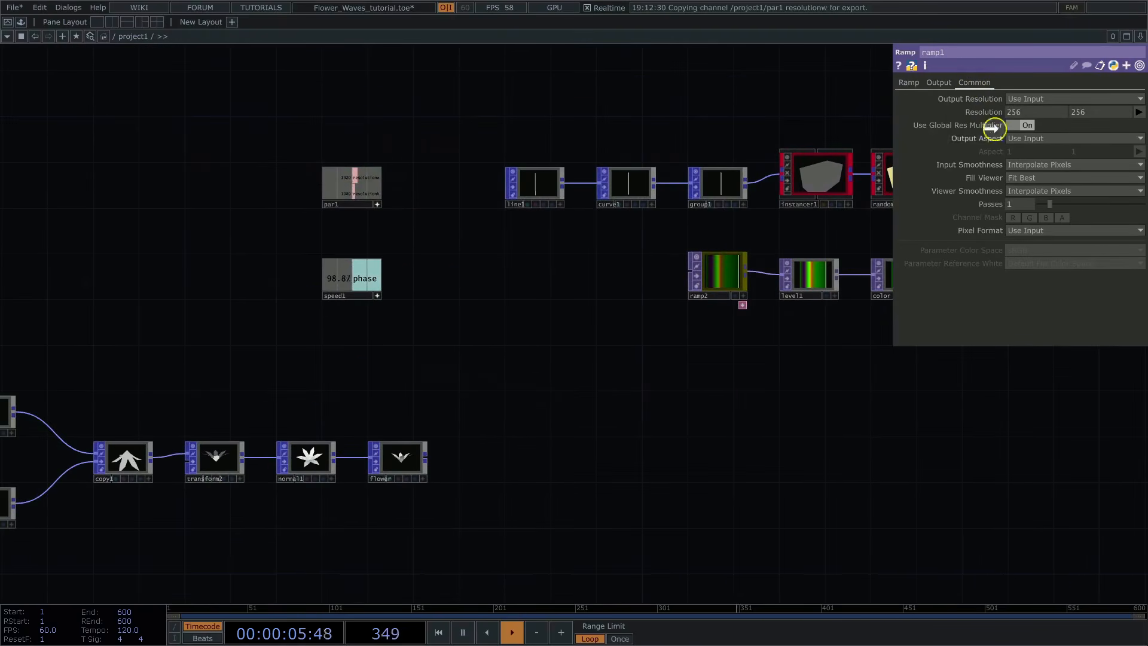
pyautogui.moveTo(1025, 111)
pyautogui.mouseDown()
pyautogui.moveTo(1035, 102)
pyautogui.moveTo(1029, 112)
pyautogui.mouseUp()
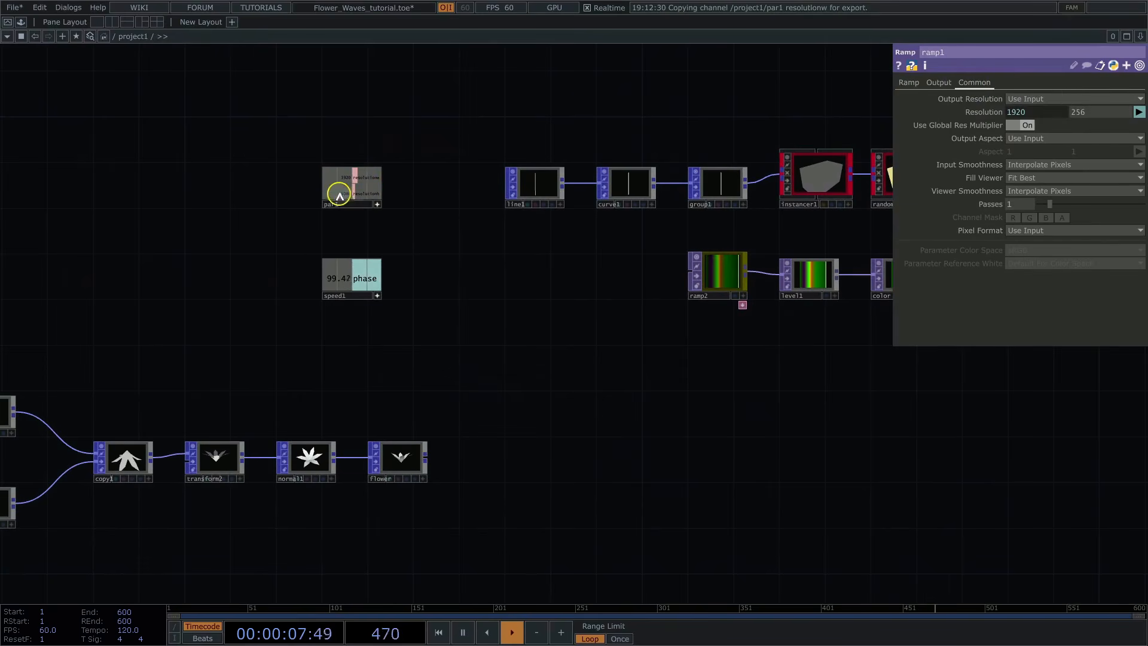
pyautogui.moveTo(1103, 111); pyautogui.dragTo(1107, 111)
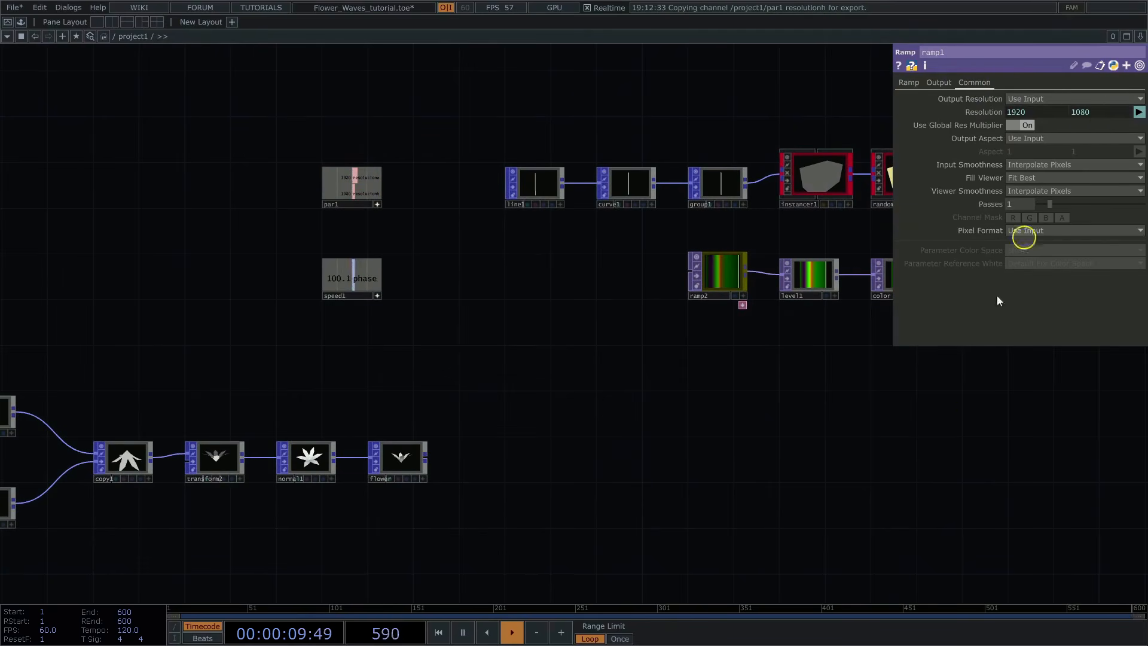
# Step: Set ramp1's Pixel Format to 32-bit float (Mono) and inspect its output up close
pyautogui.moveTo(930, 421); pyautogui.dragTo(469, 441)
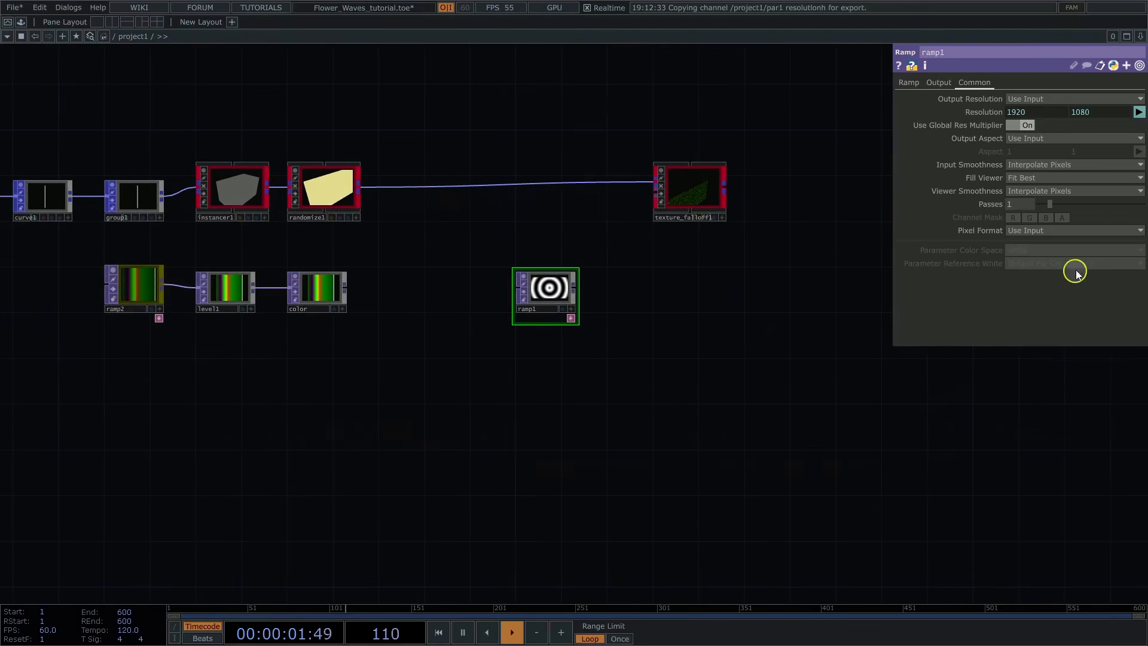
pyautogui.click(1053, 235)
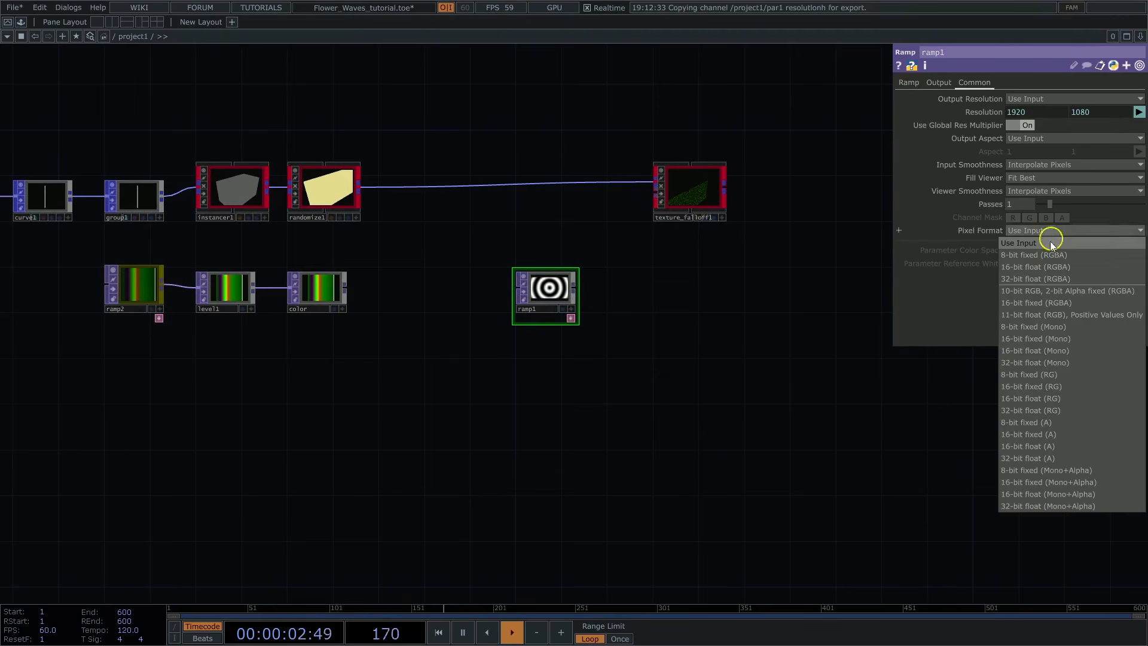
pyautogui.click(1027, 359)
pyautogui.scroll(10, 622, 272)
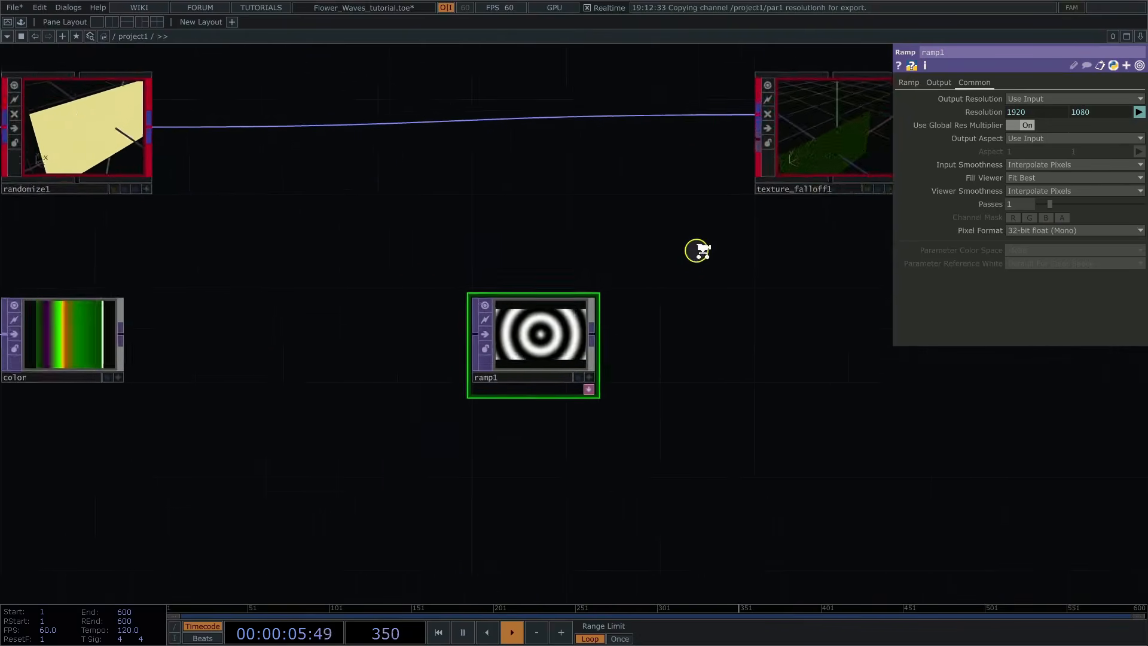
pyautogui.moveTo(851, 415); pyautogui.dragTo(569, 397)
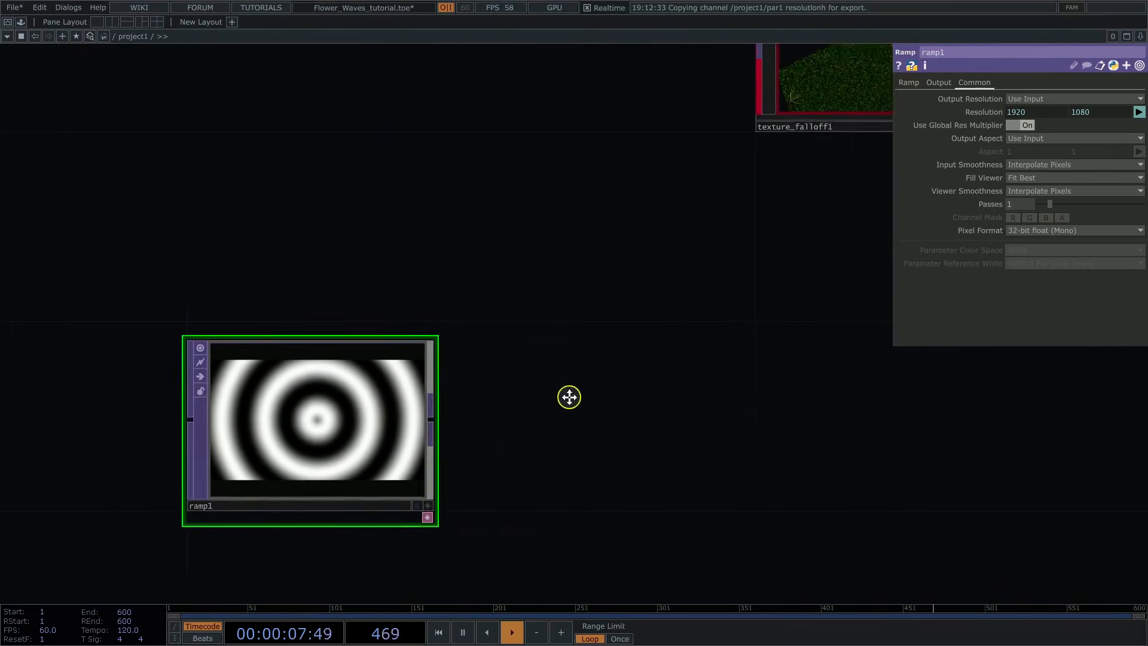
# Step: Connect ramp1's output to the second input of texture_falloff1
pyautogui.scroll(-4, 652, 353)
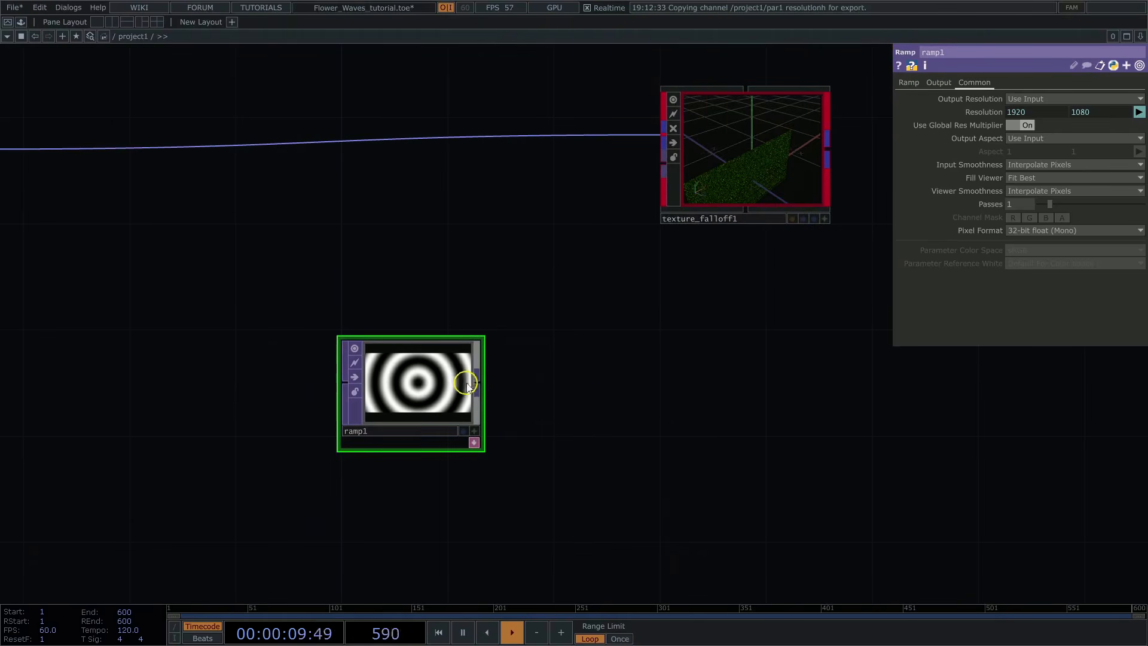
pyautogui.click(477, 379)
pyautogui.click(656, 168)
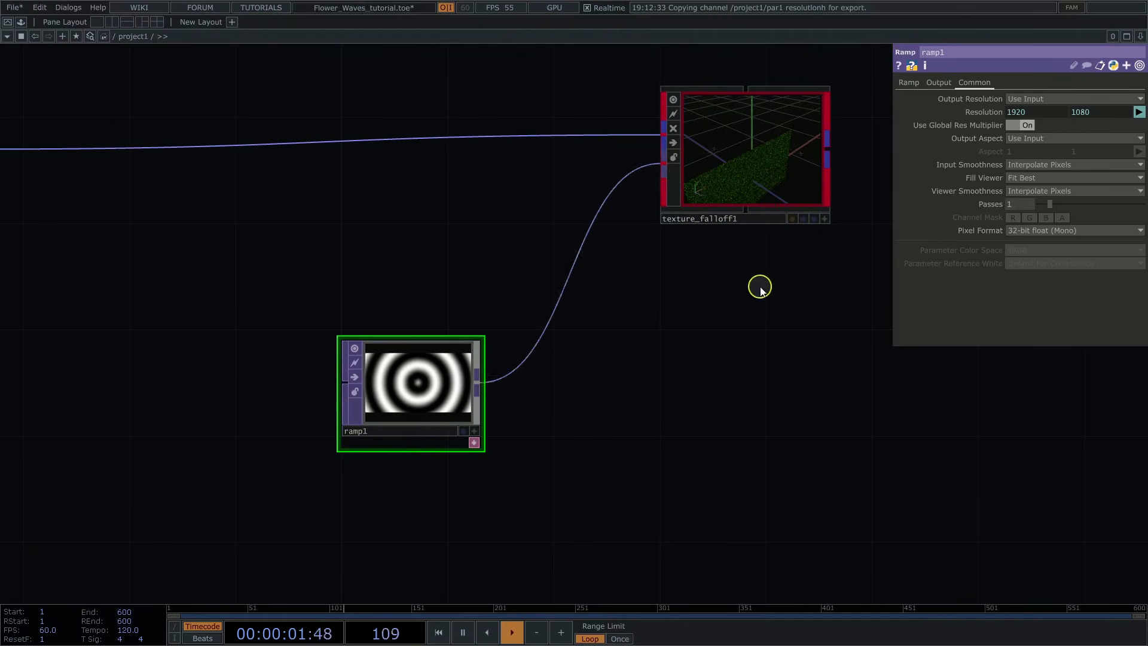
# Step: Turn on Preview Falloff for texture_falloff1 and inspect the heatmap rings on the grid from the front
pyautogui.moveTo(759, 284); pyautogui.dragTo(574, 392)
pyautogui.click(568, 284)
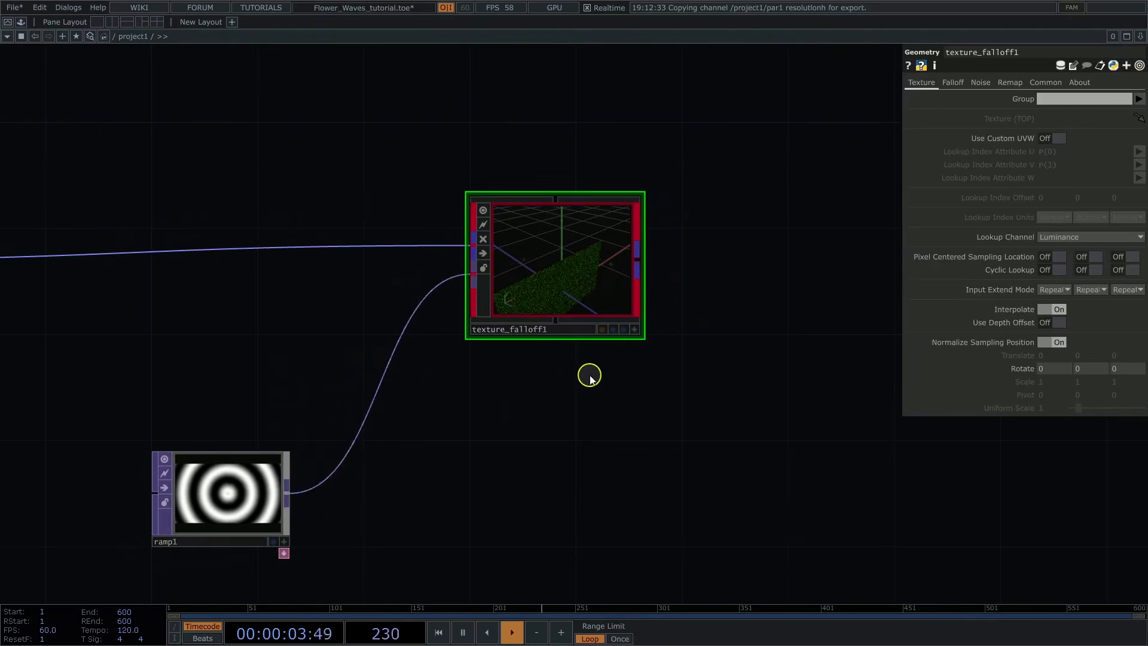
pyautogui.scroll(4, 598, 374)
pyautogui.moveTo(646, 429); pyautogui.dragTo(631, 491)
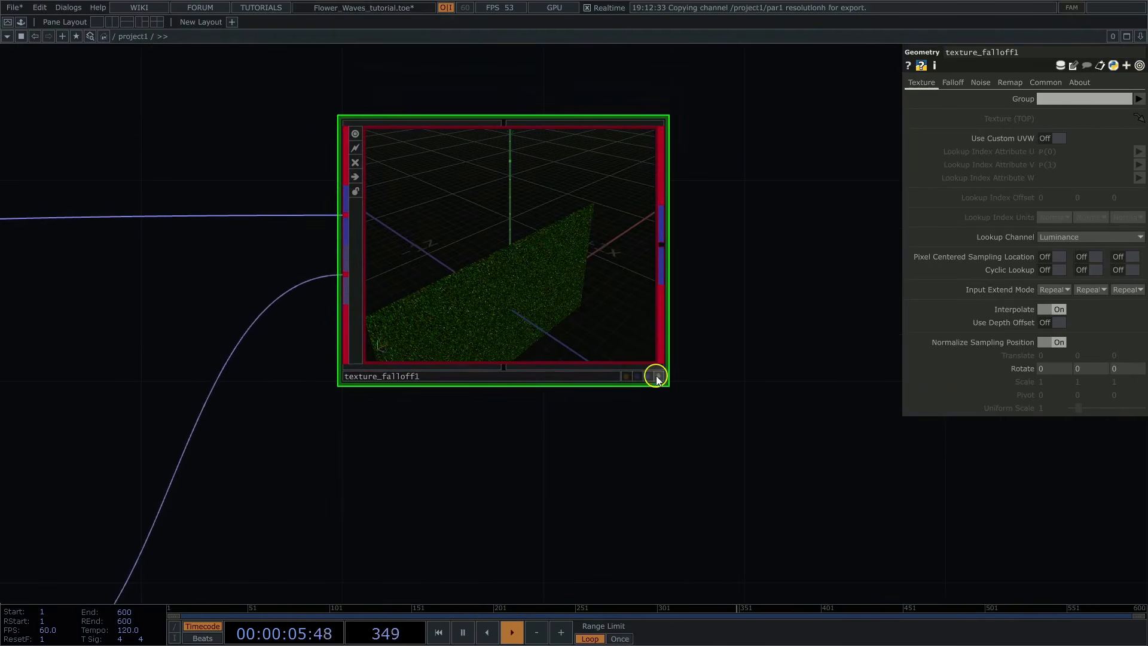
pyautogui.click(657, 376)
pyautogui.moveTo(607, 280); pyautogui.dragTo(583, 220)
pyautogui.click(659, 377)
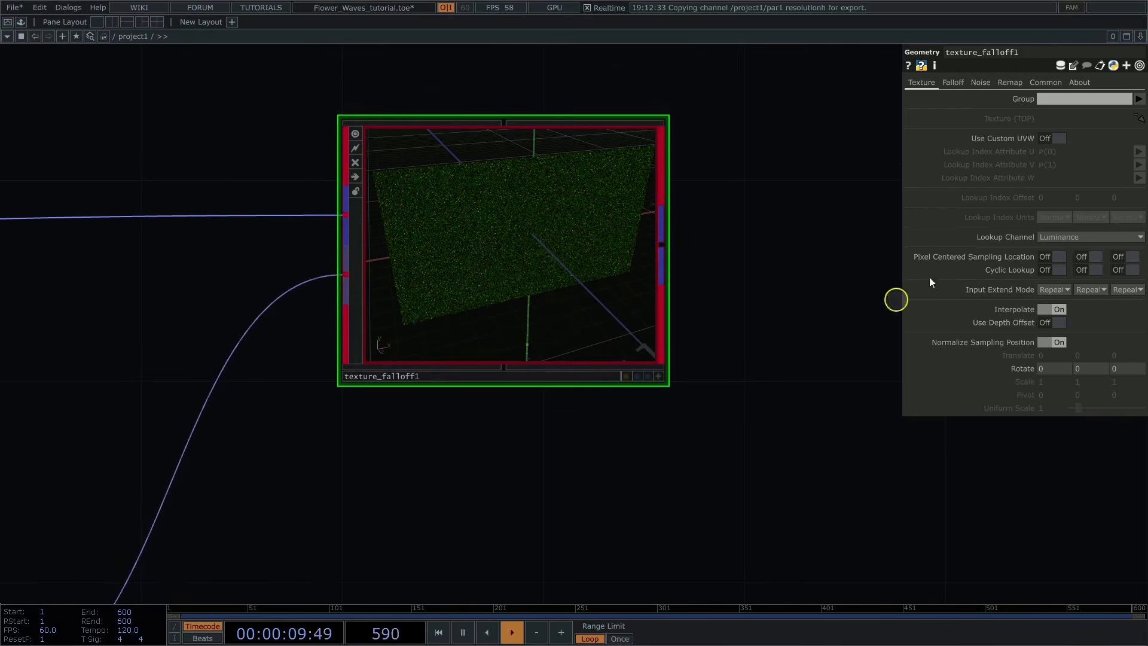
pyautogui.click(953, 83)
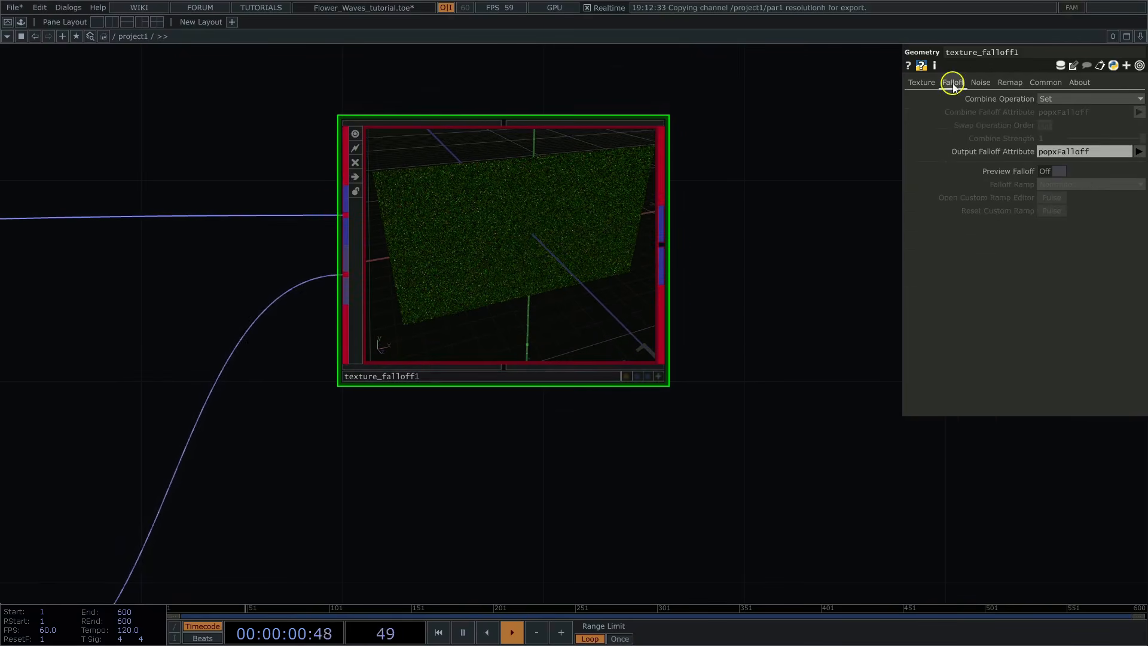
pyautogui.click(1061, 171)
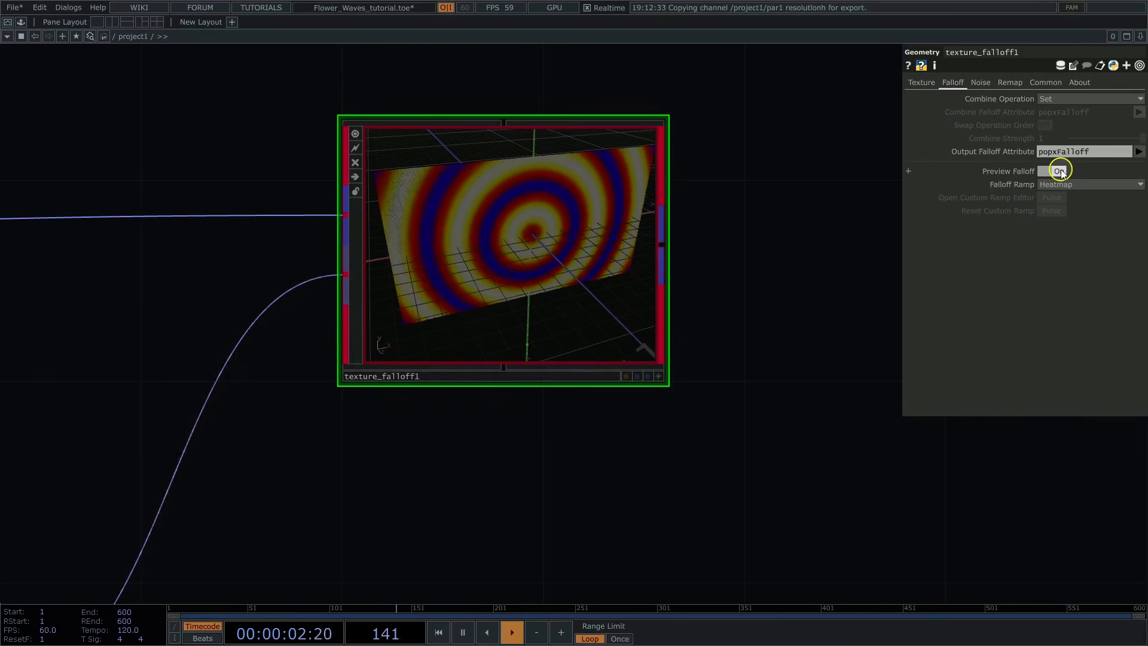
pyautogui.click(659, 377)
pyautogui.moveTo(600, 307); pyautogui.dragTo(540, 299)
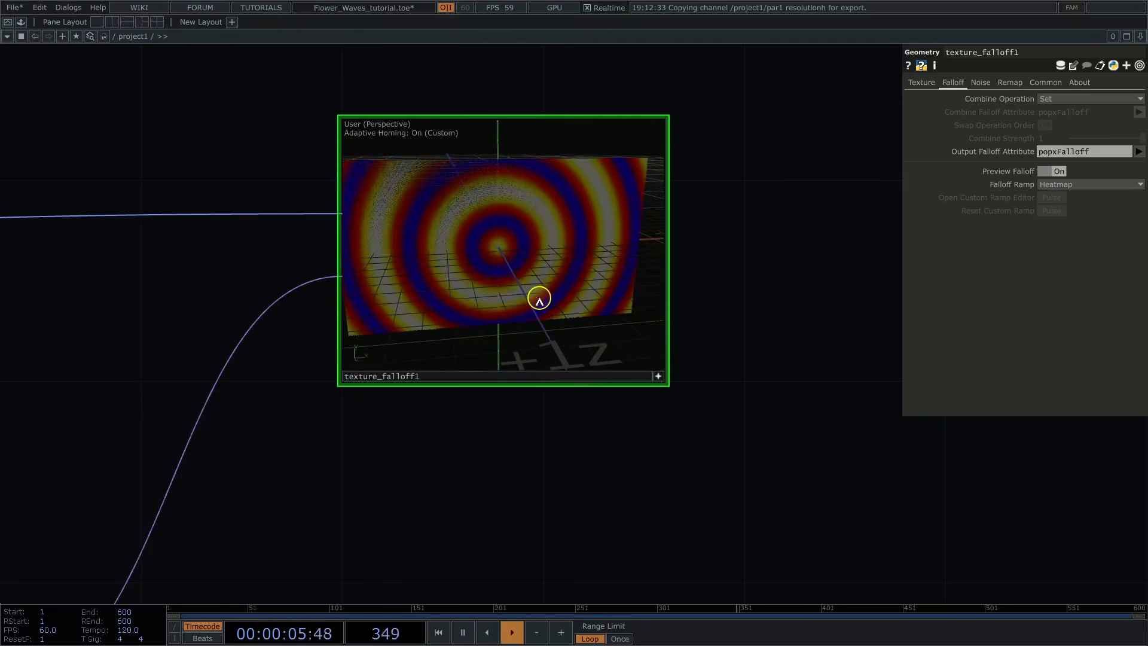
# Step: Turn off Render Primitives and Preview Falloff on texture_falloff1
pyautogui.click(1044, 83)
pyautogui.click(1059, 132)
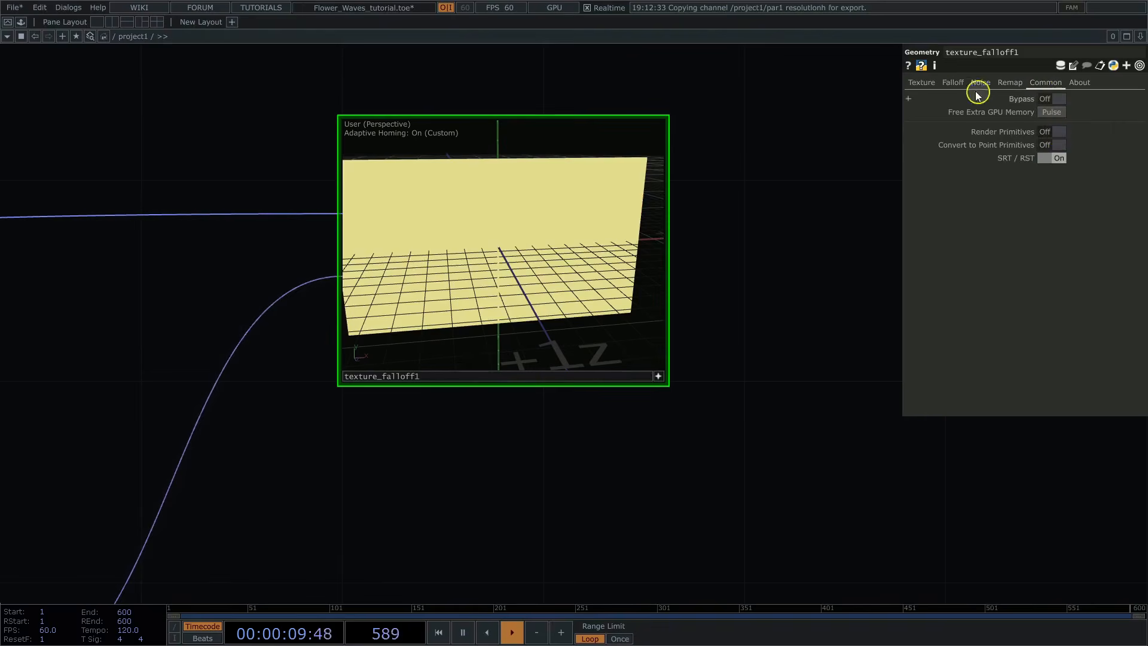
pyautogui.click(957, 83)
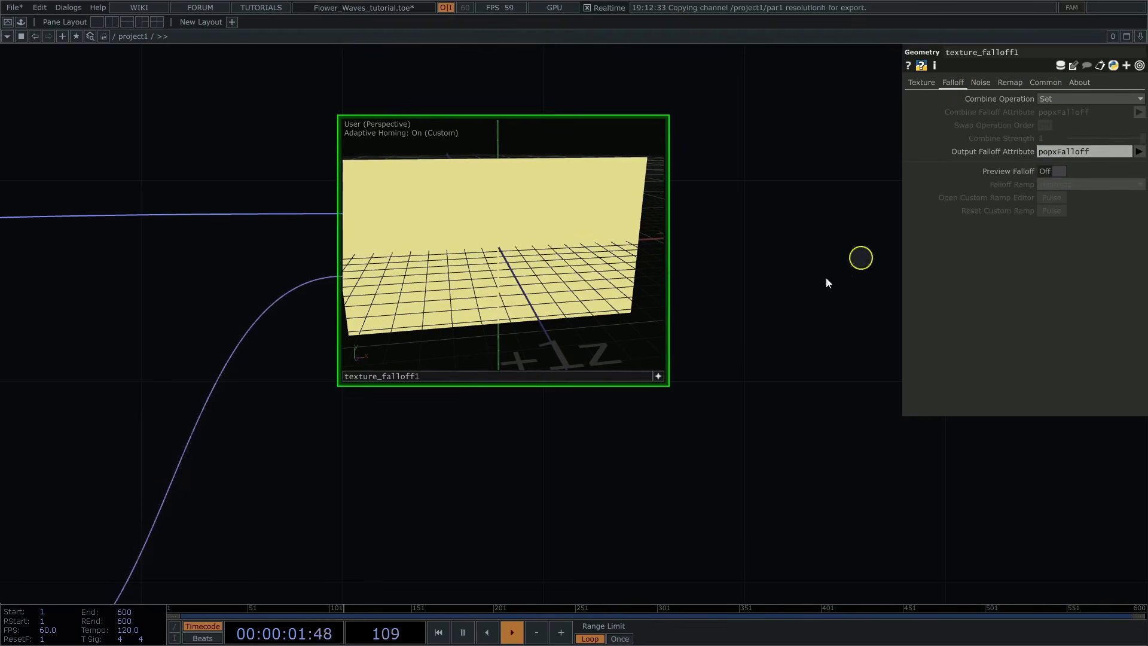
pyautogui.click(660, 375)
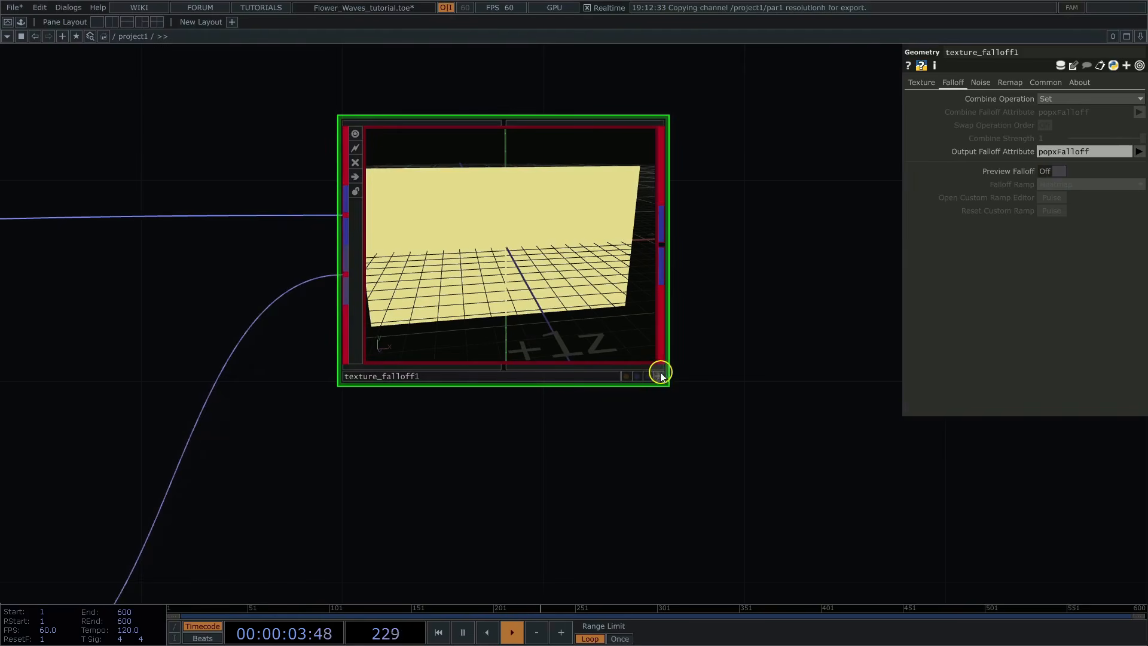
# Step: Add a Transform Modifier fed by texture_falloff1's output
pyautogui.scroll(-3, 668, 418)
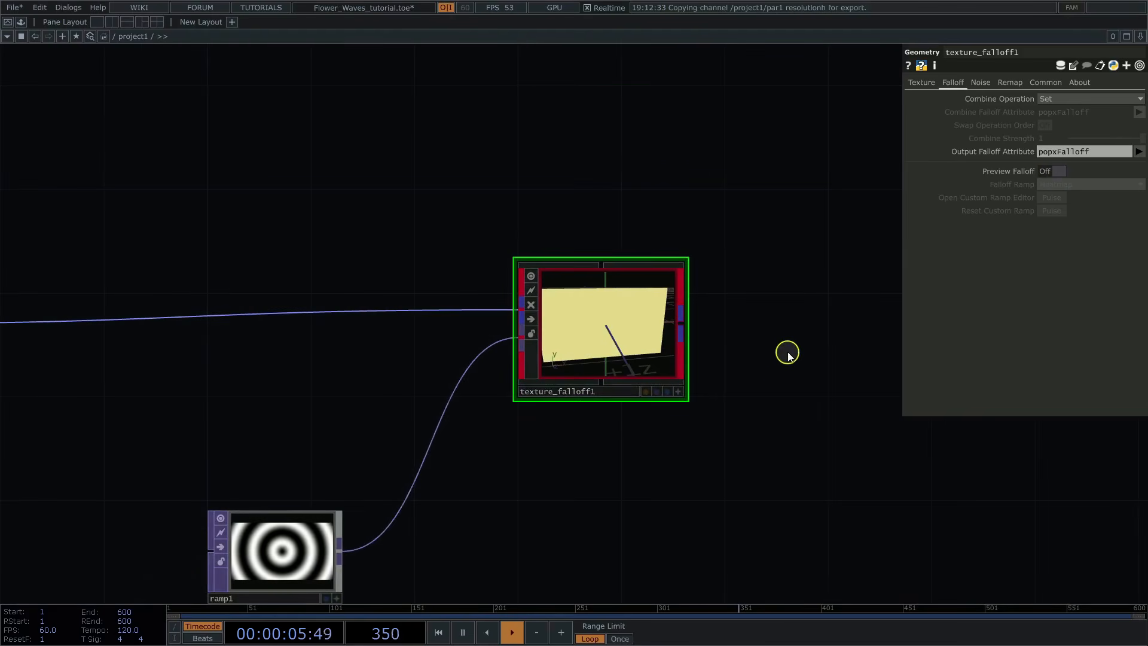
pyautogui.moveTo(712, 331); pyautogui.dragTo(548, 333)
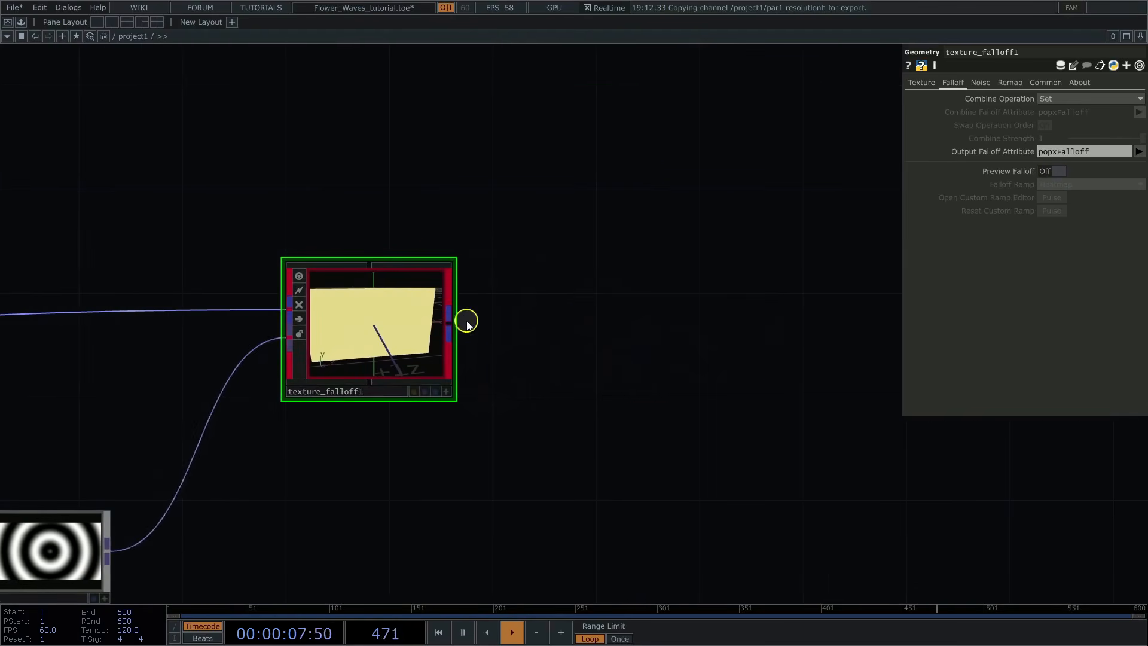
pyautogui.rightClick(450, 322)
pyautogui.click(459, 322)
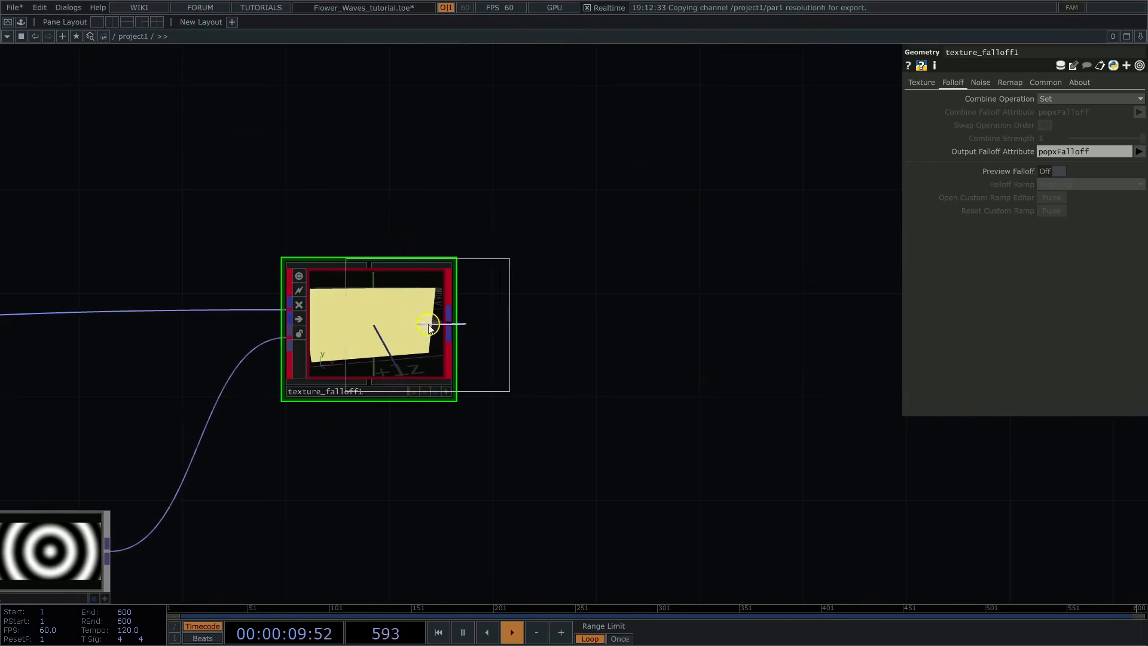
pyautogui.click(681, 334)
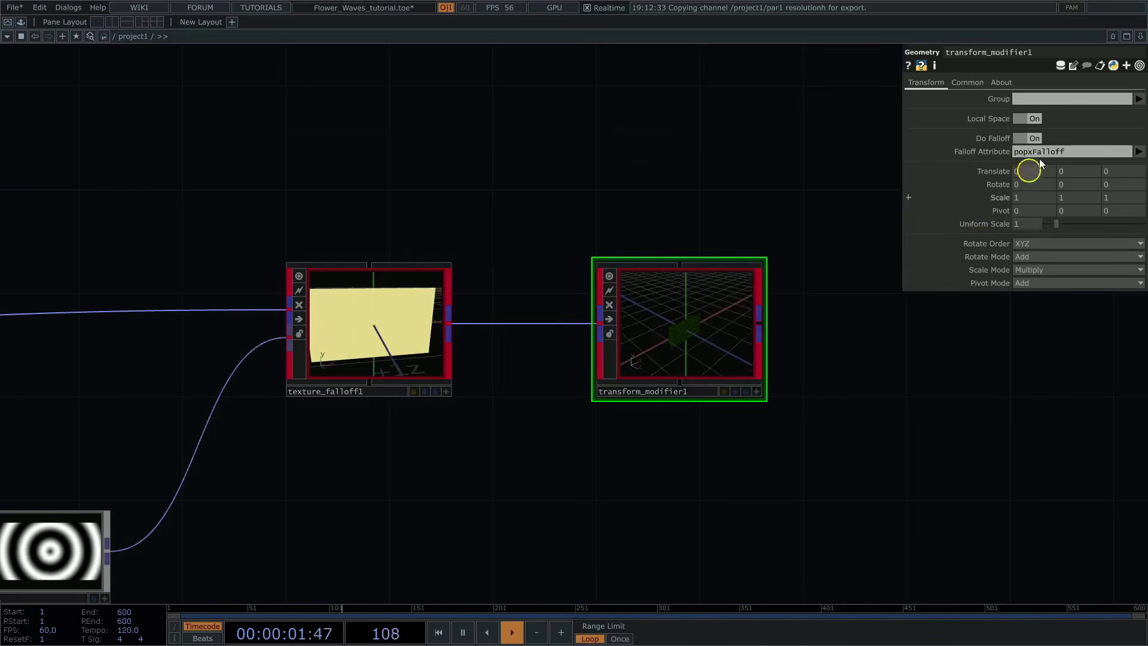
# Step: Set transform_modifier1's Uniform Scale to 7
pyautogui.click(1020, 223)
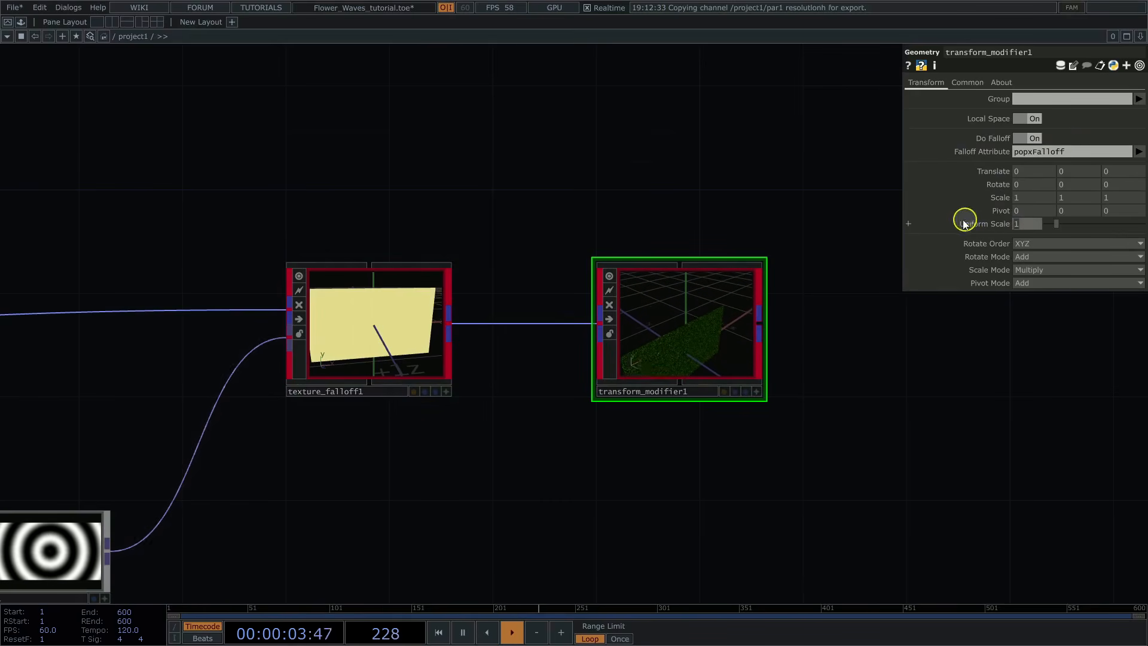
pyautogui.write('7')
pyautogui.press('Return')
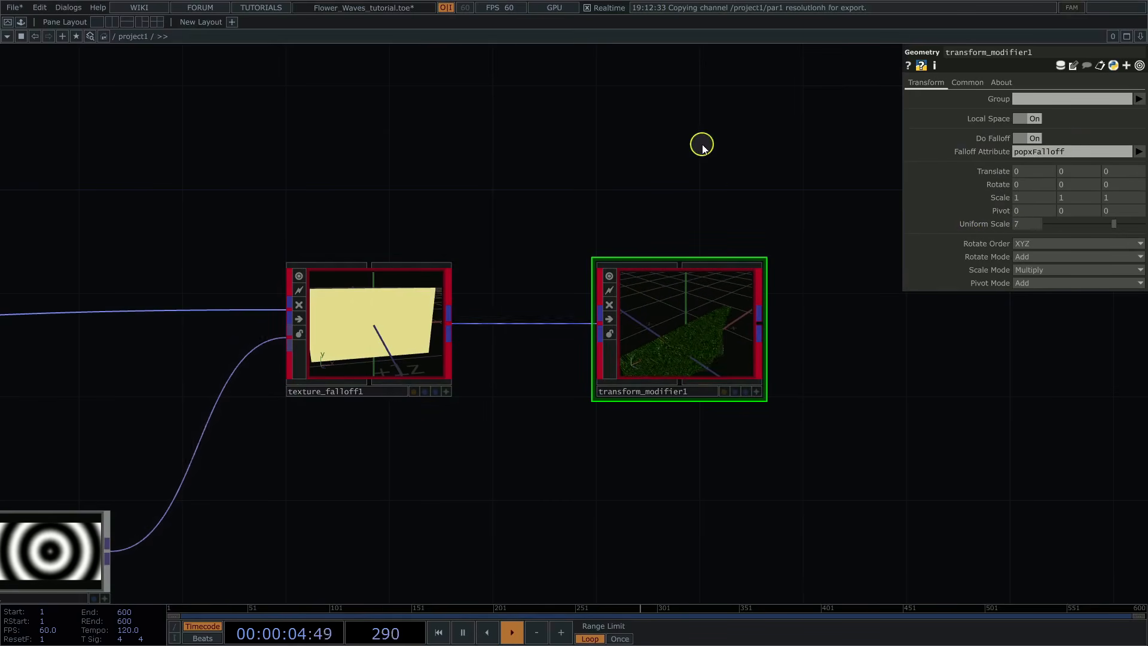
# Step: Inspect the scaled line waves in transform_modifier1 from several angles and turn off its Render Primitives
pyautogui.click(757, 390)
pyautogui.scroll(3, 720, 448)
pyautogui.moveTo(707, 243); pyautogui.dragTo(676, 164)
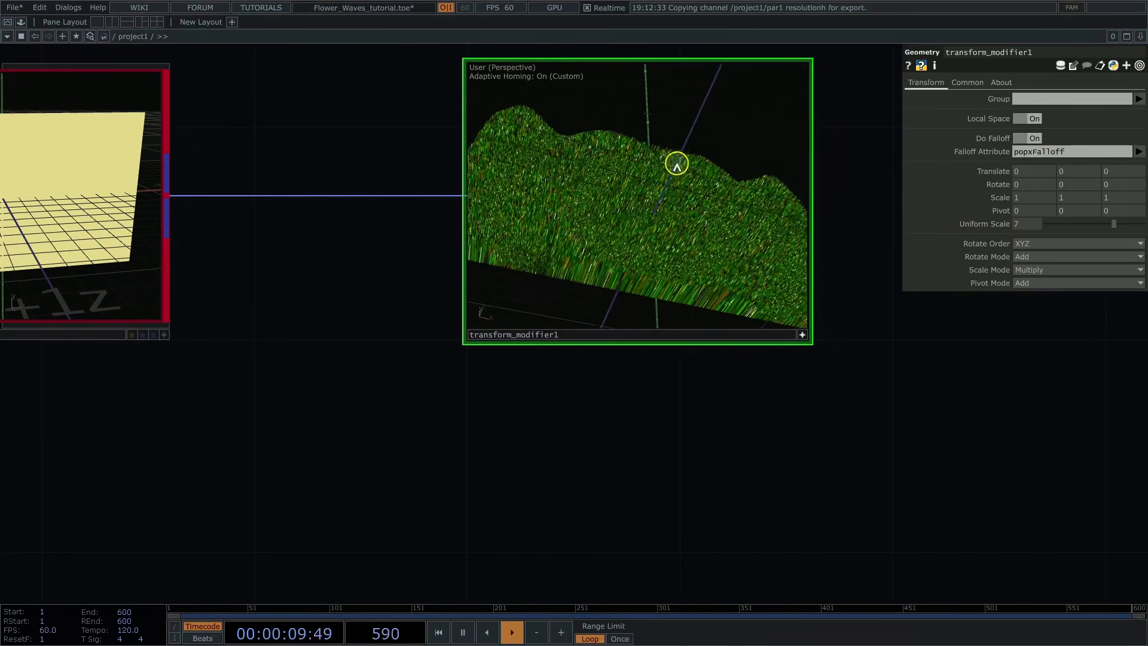
pyautogui.moveTo(751, 285)
pyautogui.mouseDown()
pyautogui.moveTo(738, 268)
pyautogui.moveTo(718, 287)
pyautogui.moveTo(705, 269)
pyautogui.moveTo(738, 281)
pyautogui.mouseUp()
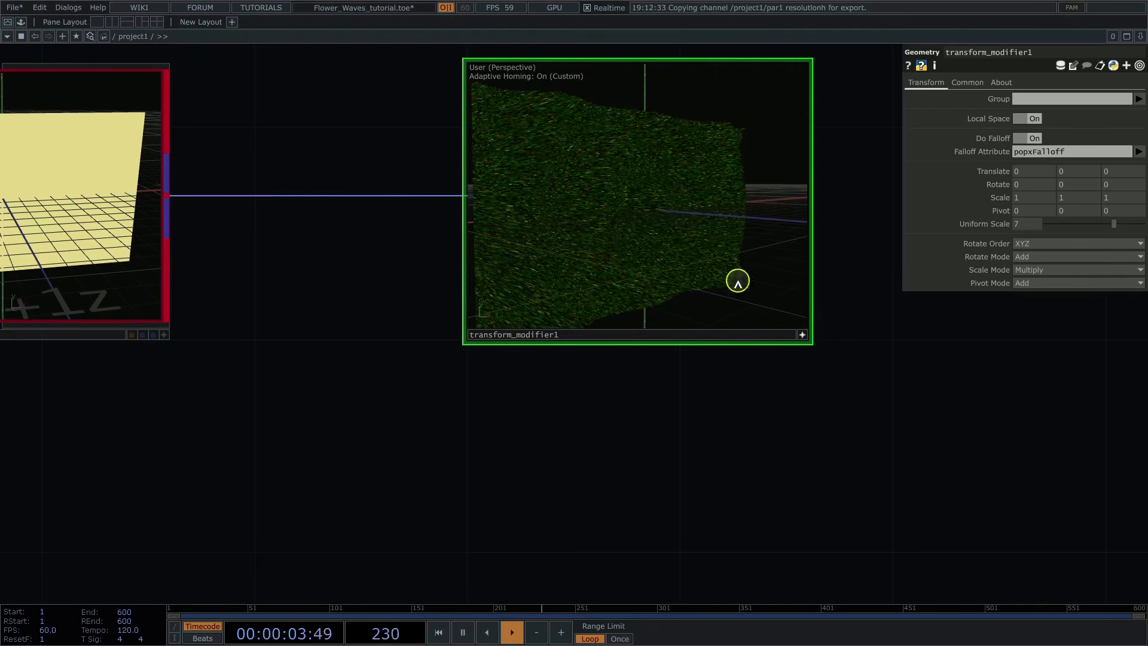
pyautogui.click(803, 335)
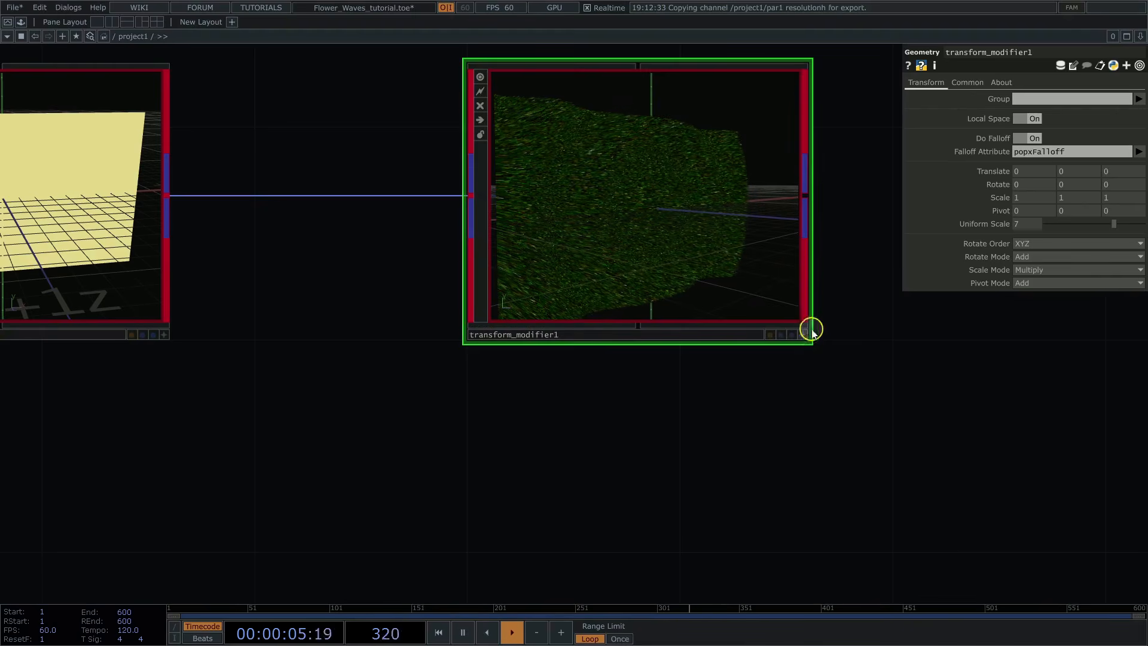
pyautogui.click(977, 85)
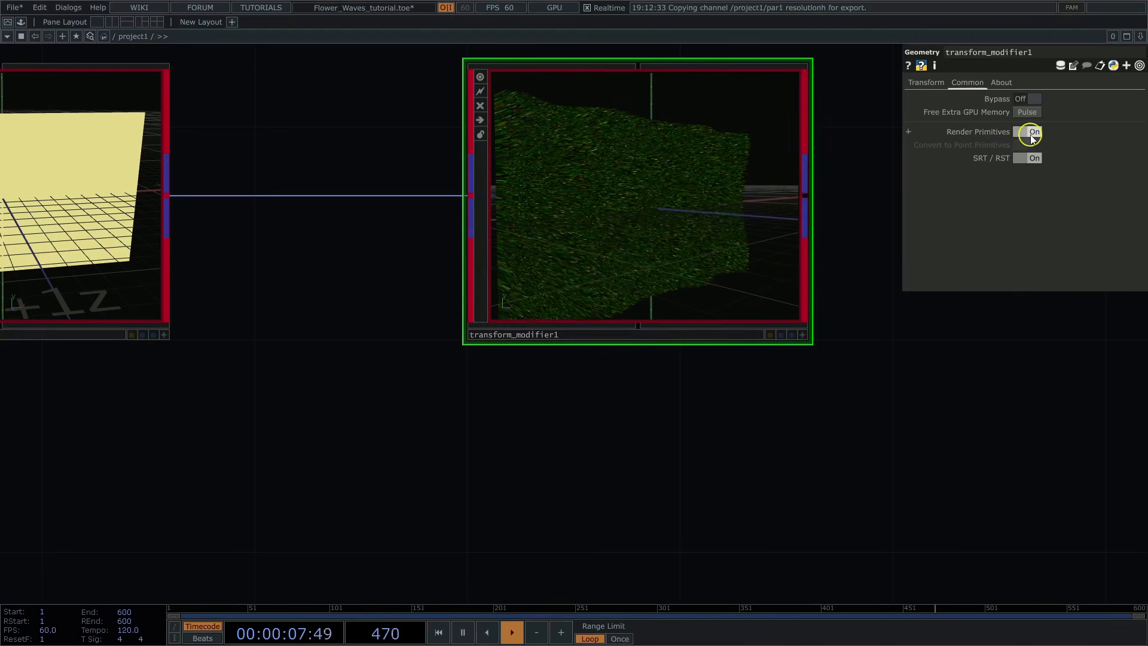
pyautogui.click(1031, 133)
# Step: Add a POPX Unpack operator fed by transform_modifier1's output
pyautogui.moveTo(957, 401); pyautogui.dragTo(793, 380)
pyautogui.moveTo(793, 379); pyautogui.dragTo(707, 390, button='middle')
pyautogui.moveTo(817, 223); pyautogui.dragTo(547, 241)
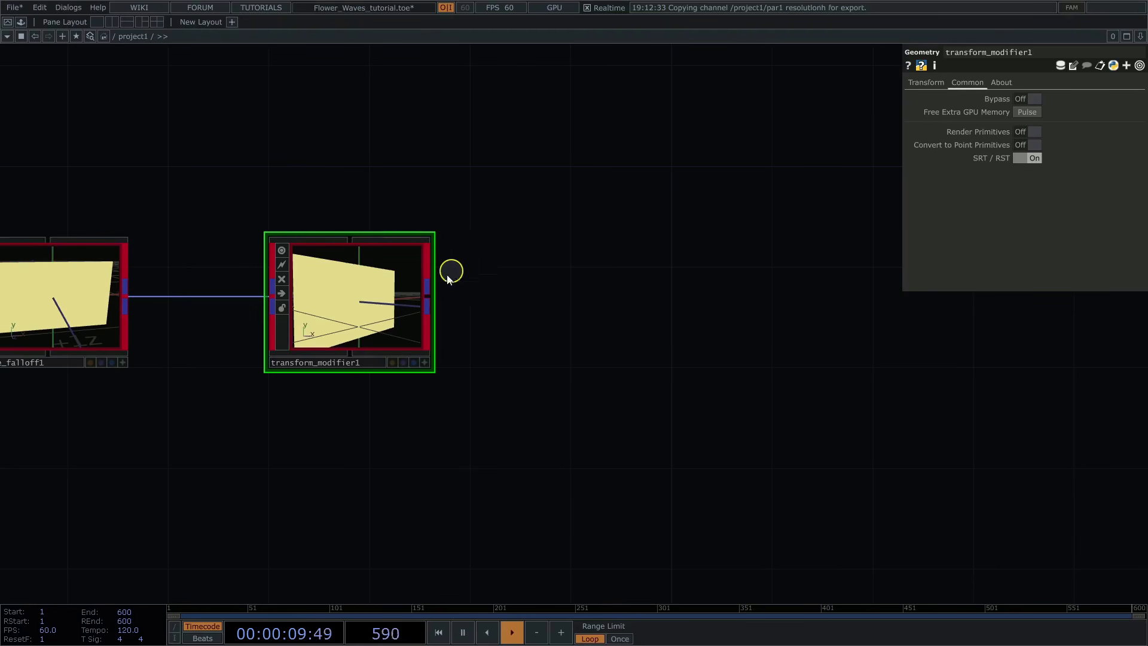
pyautogui.rightClick(428, 294)
pyautogui.write('un')
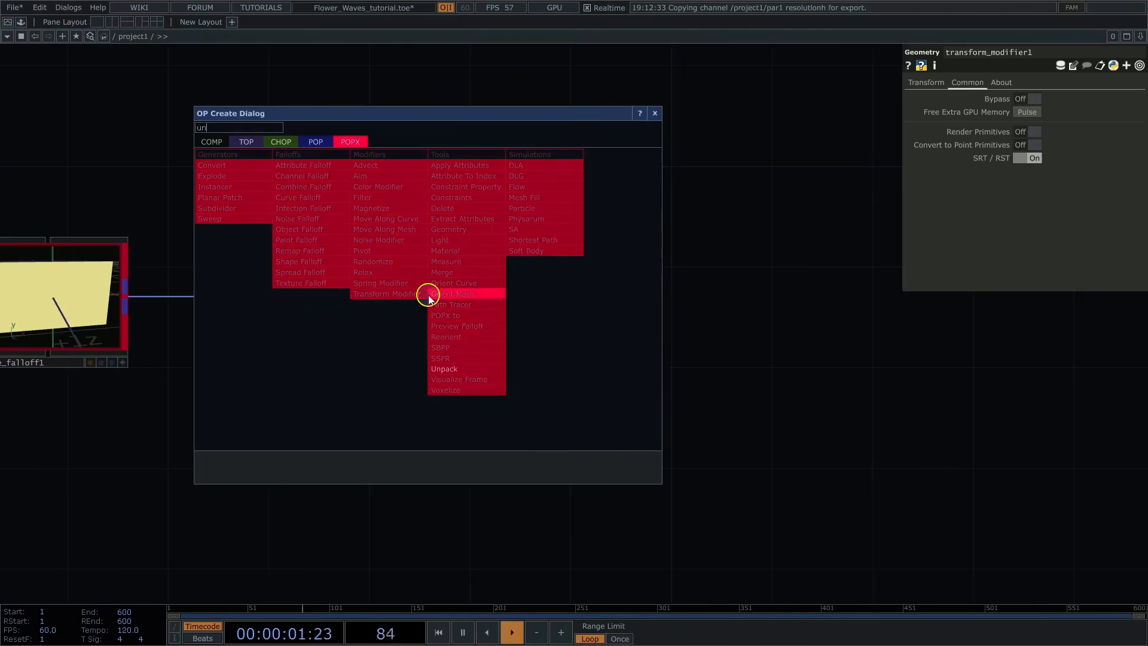
pyautogui.click(466, 368)
pyautogui.click(648, 302)
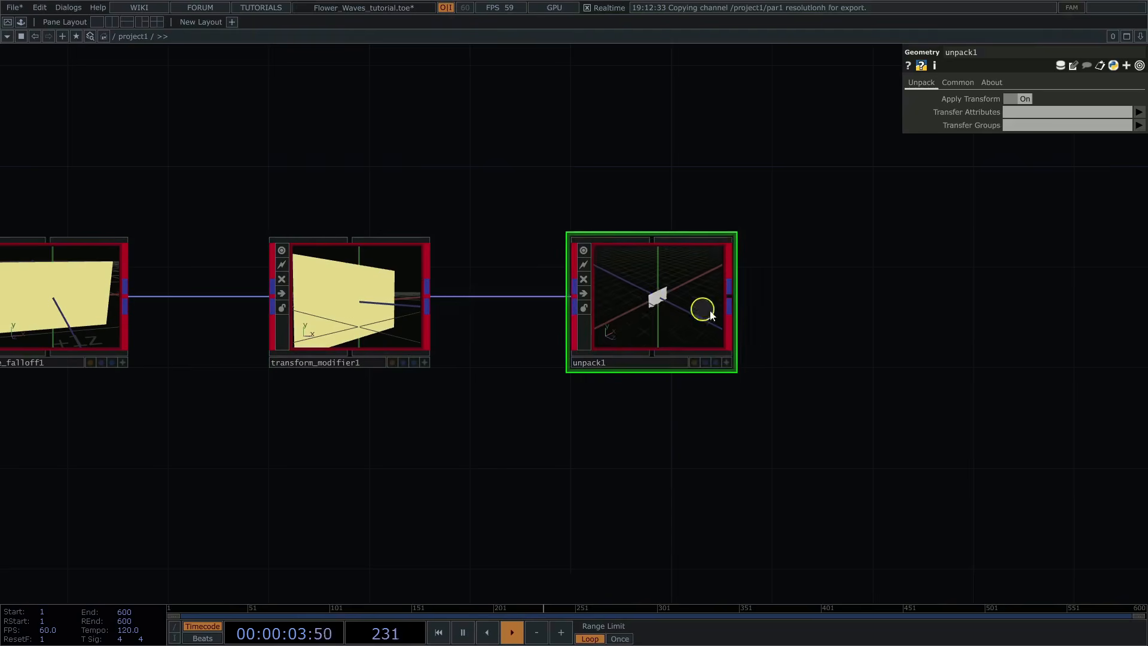
# Step: Set unpack1's Transfer Attributes to * and inspect the colored lines up close
pyautogui.scroll(5, 764, 404)
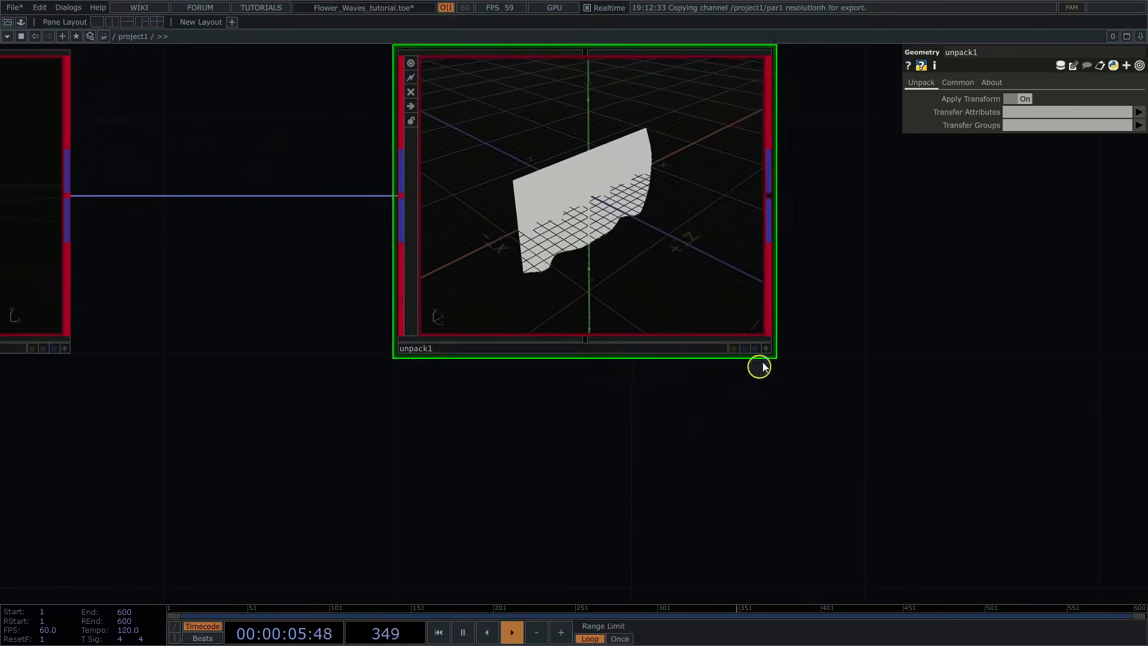
pyautogui.click(766, 348)
pyautogui.moveTo(610, 246); pyautogui.dragTo(582, 253)
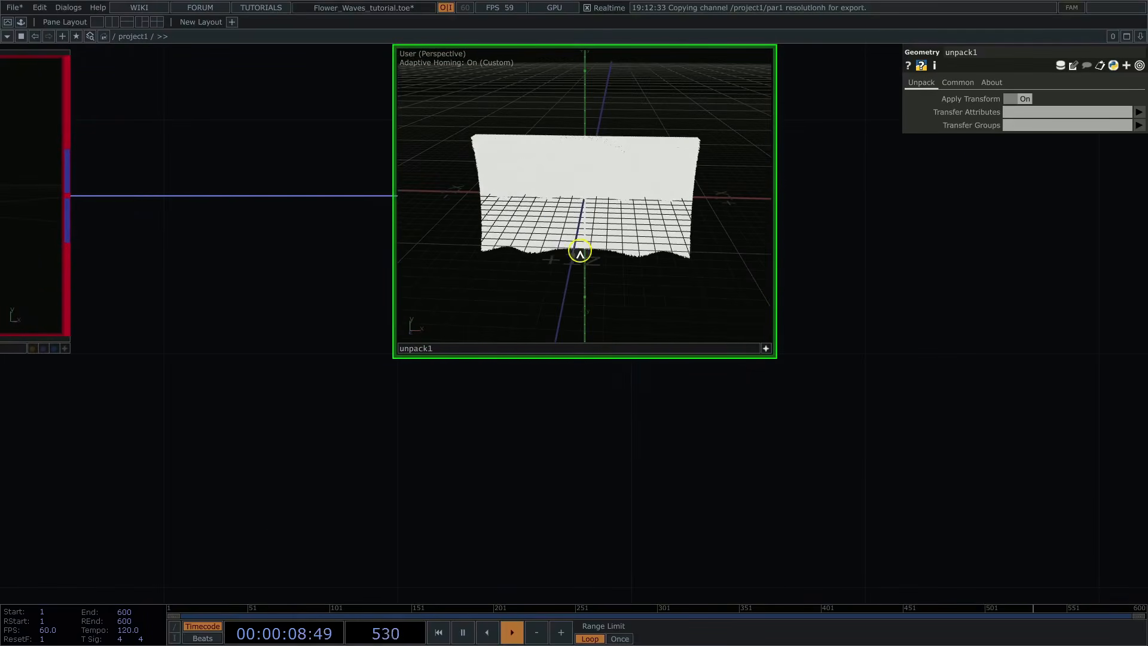
pyautogui.click(1021, 113)
pyautogui.write('*')
pyautogui.press('Return')
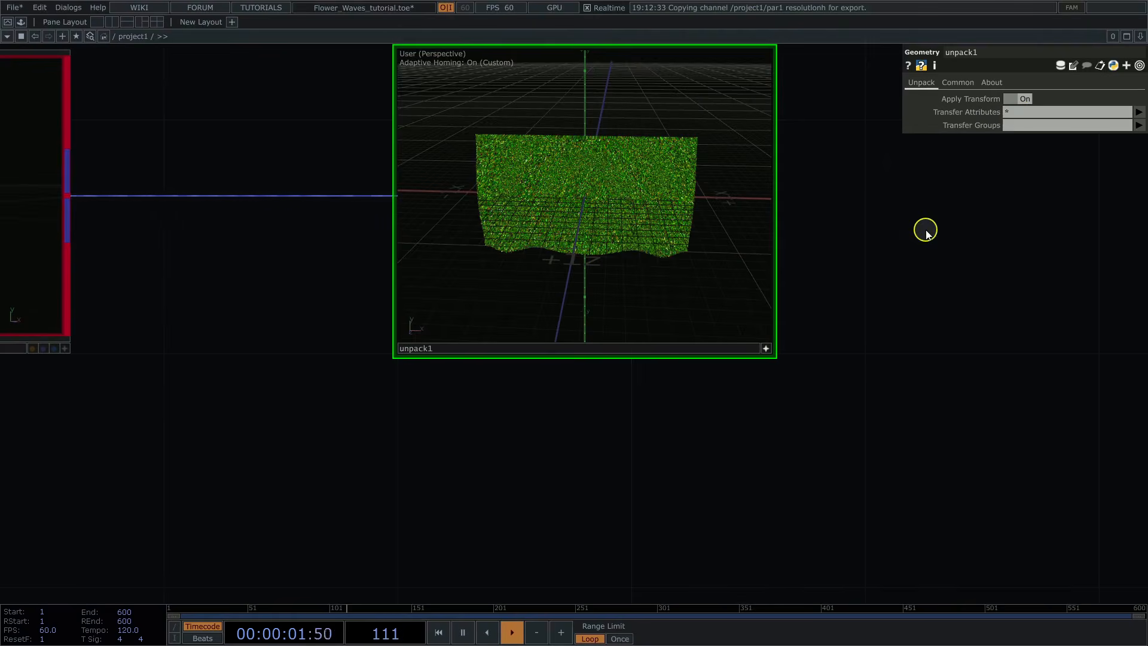
pyautogui.moveTo(598, 228)
pyautogui.mouseDown()
pyautogui.moveTo(608, 175)
pyautogui.moveTo(604, 225)
pyautogui.mouseUp()
pyautogui.scroll(5, 605, 225)
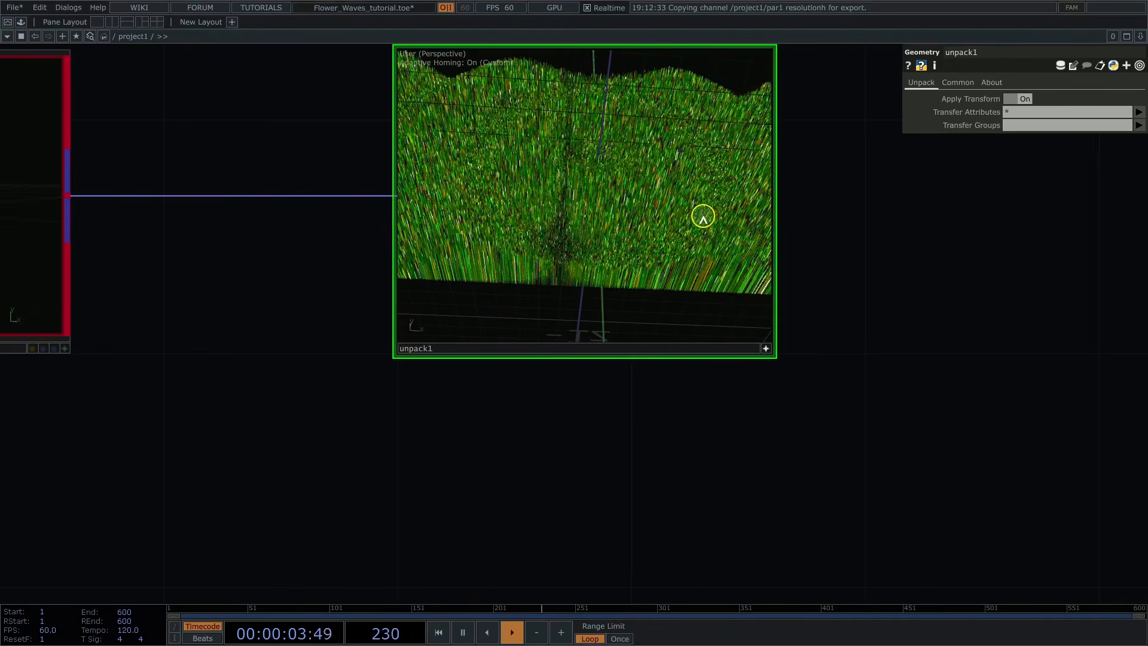
pyautogui.moveTo(723, 280); pyautogui.dragTo(718, 305)
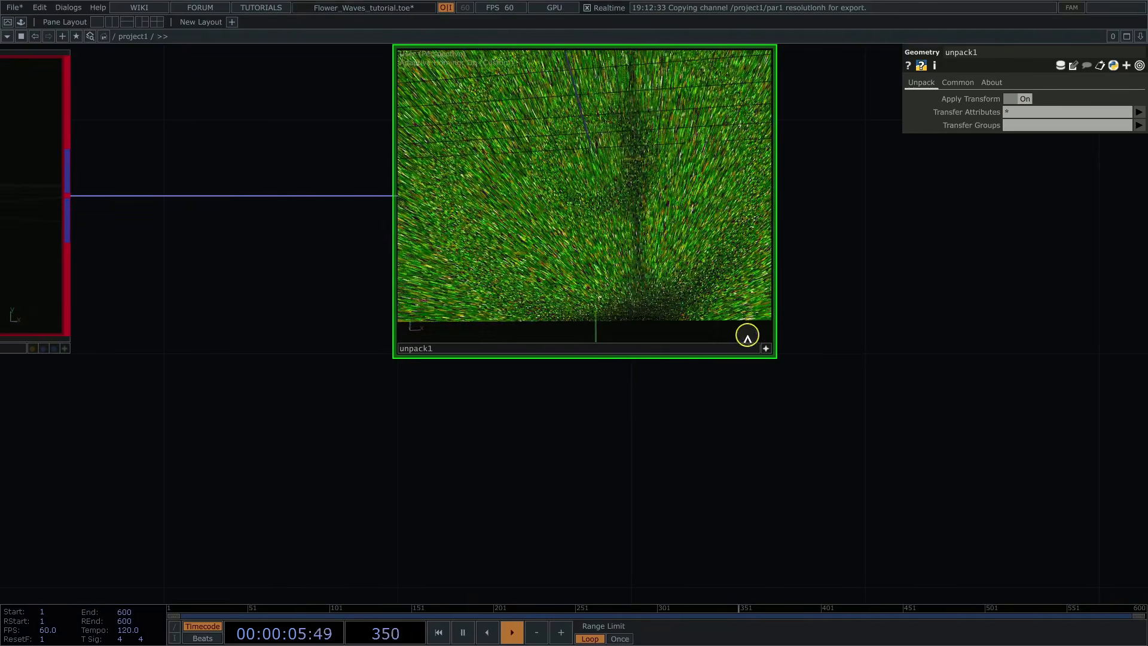
pyautogui.click(766, 348)
# Step: Add a Noise POP connected to unpack1's output
pyautogui.moveTo(733, 412); pyautogui.dragTo(610, 412, button='middle')
pyautogui.scroll(-2, 609, 412)
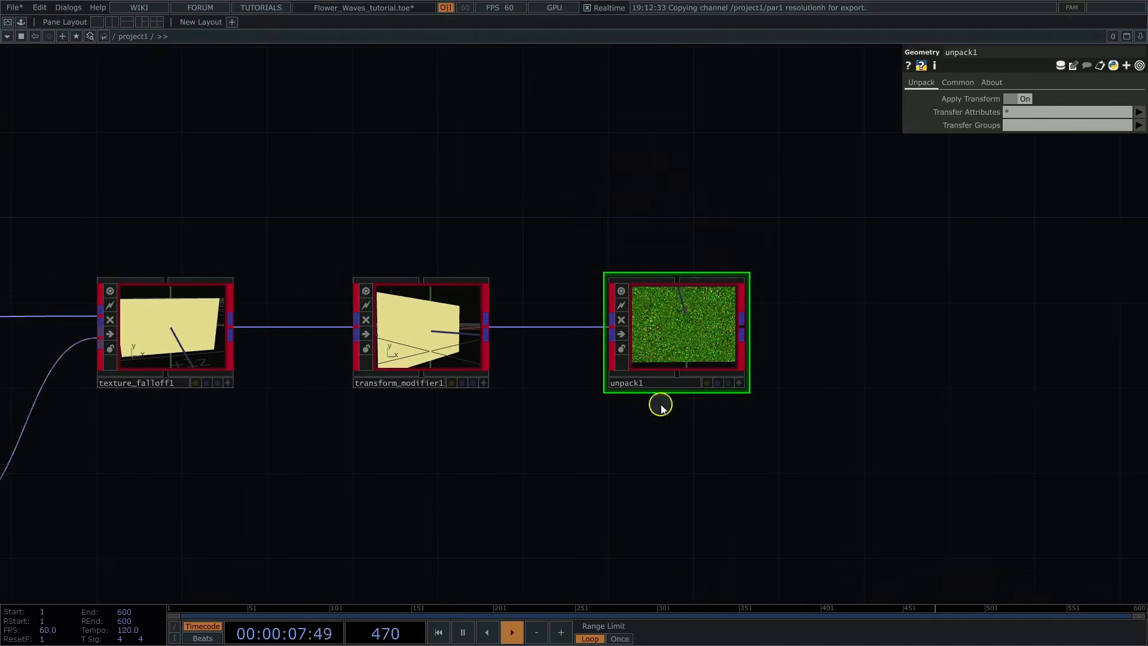
pyautogui.moveTo(927, 340); pyautogui.dragTo(650, 338, button='middle')
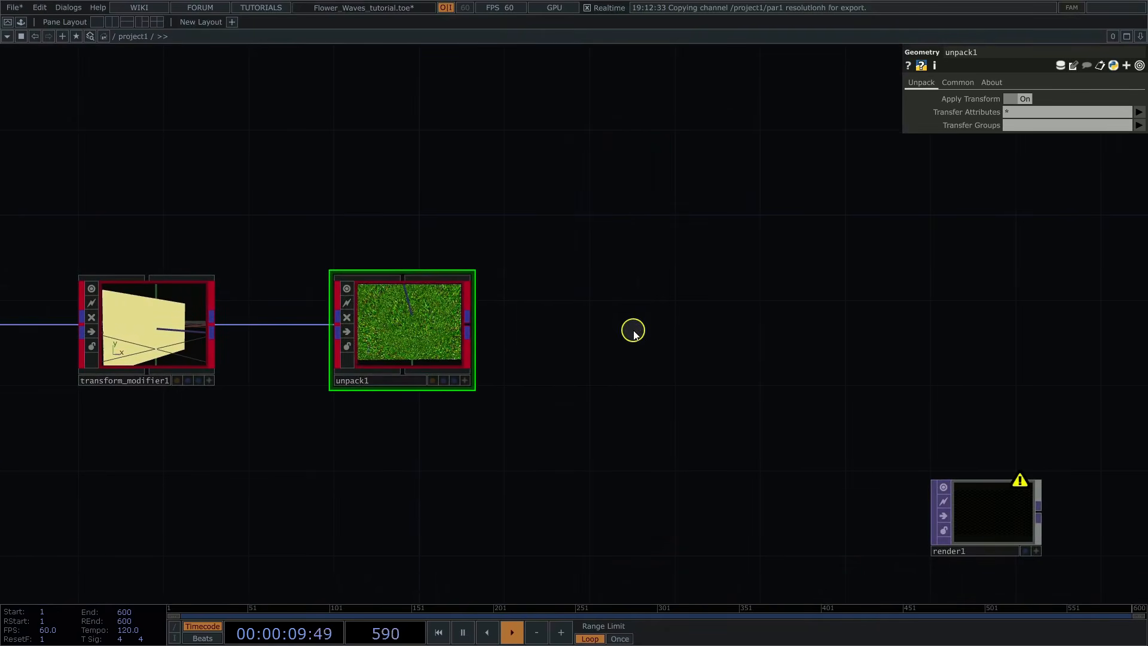
pyautogui.scroll(-2, 634, 334)
pyautogui.scroll(-2, 617, 351)
pyautogui.moveTo(834, 422); pyautogui.dragTo(1074, 328)
pyautogui.scroll(5, 676, 333)
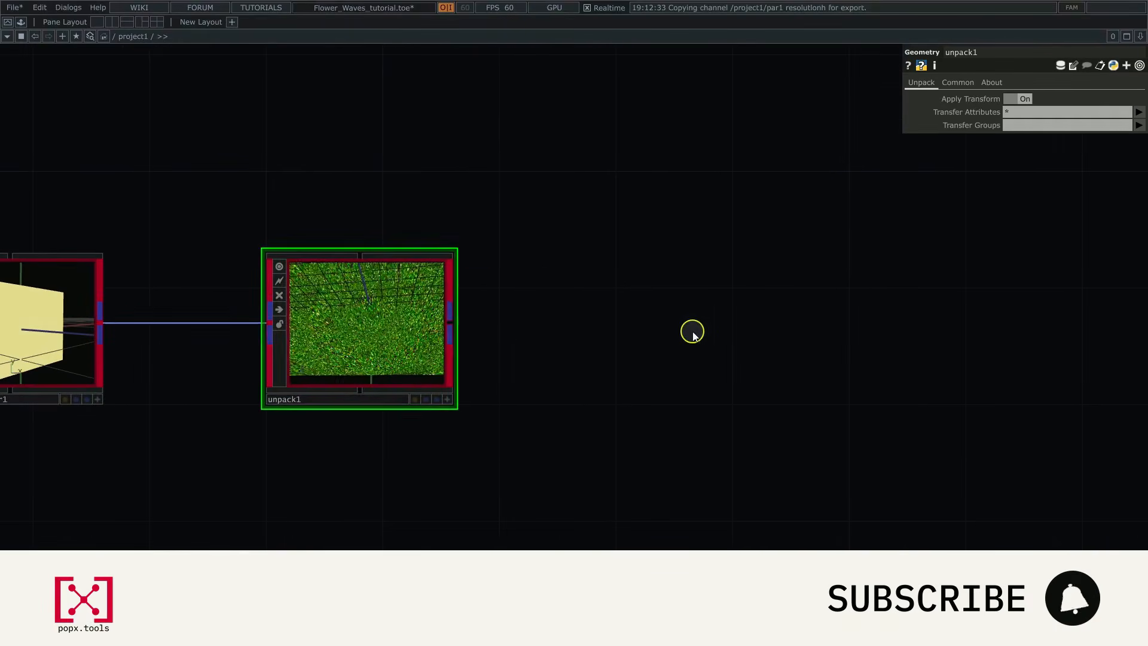
pyautogui.rightClick(459, 322)
pyautogui.write('no')
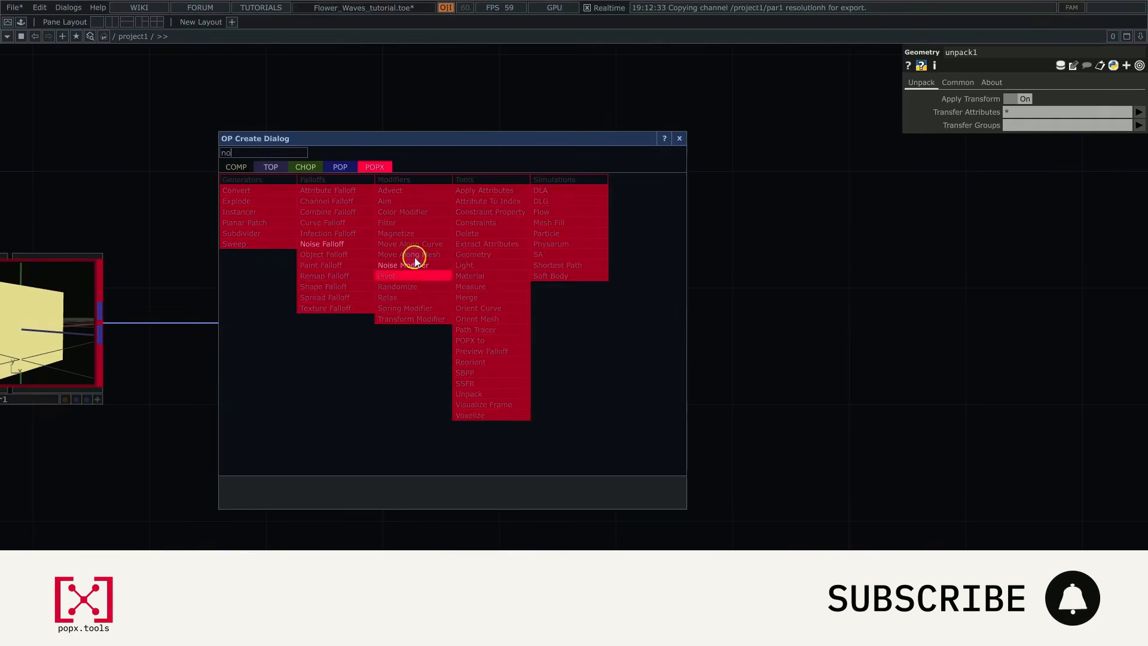
pyautogui.click(340, 167)
pyautogui.click(313, 464)
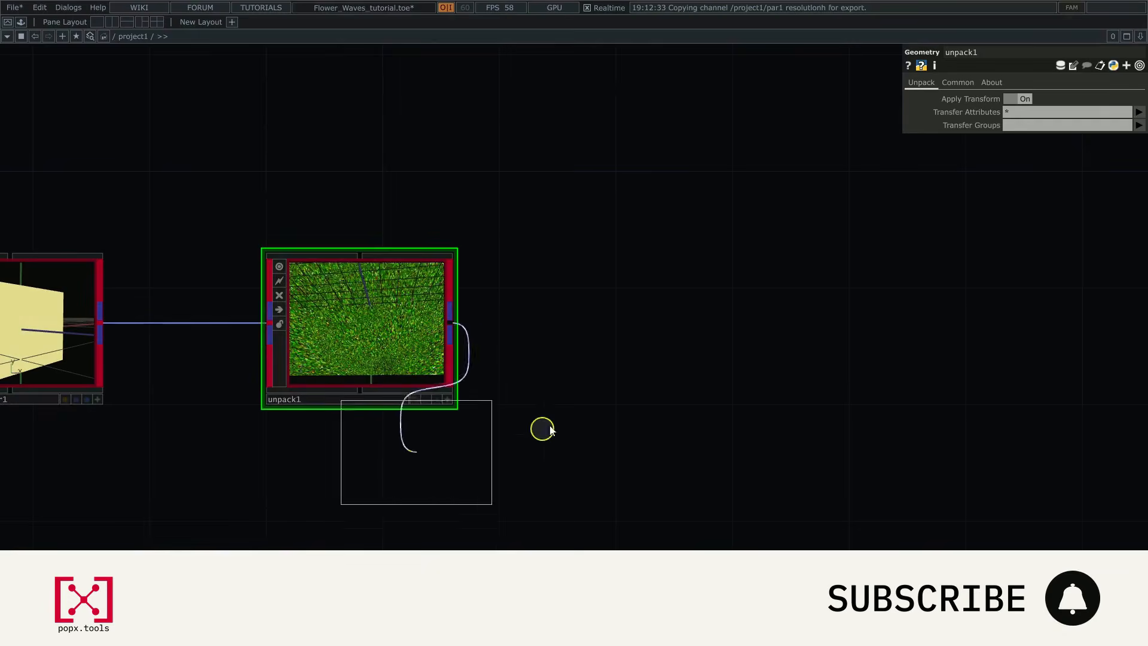
pyautogui.click(686, 347)
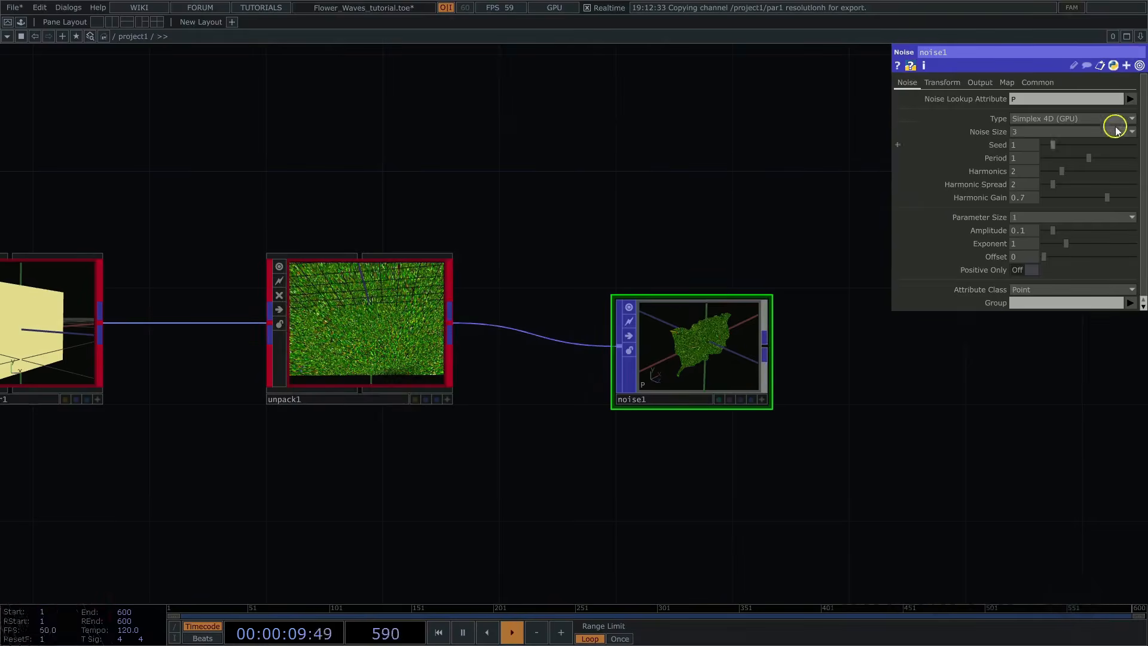
# Step: Set noise1's Noise Lookup Attribute to Rest
pyautogui.click(1130, 99)
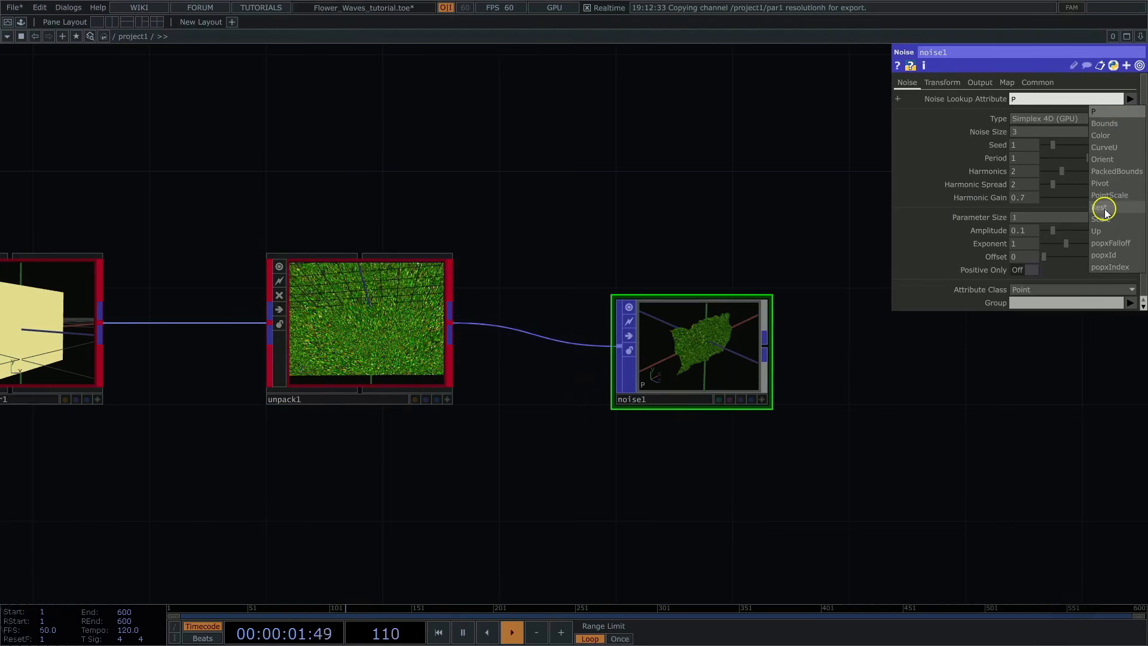
pyautogui.click(1105, 209)
pyautogui.scroll(5, 779, 445)
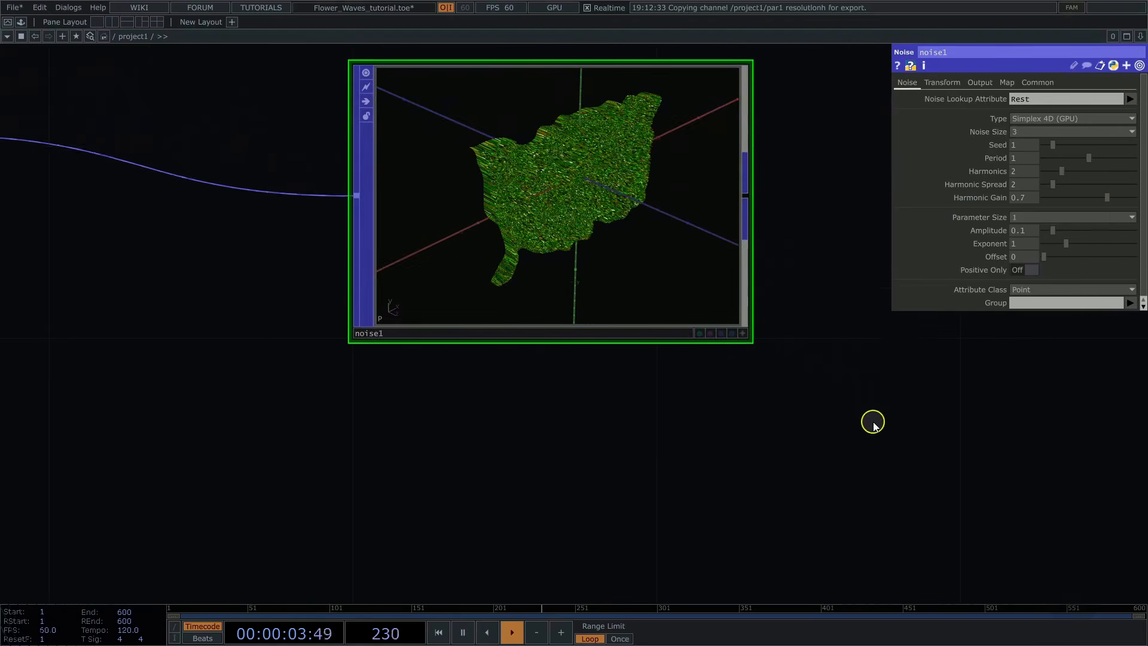
# Step: Set noise1's Period to 0.001, Amplitude to 0.0125 and Exponent to 0.75, and inspect the lines up close
pyautogui.click(742, 333)
pyautogui.moveTo(635, 210); pyautogui.dragTo(836, 279)
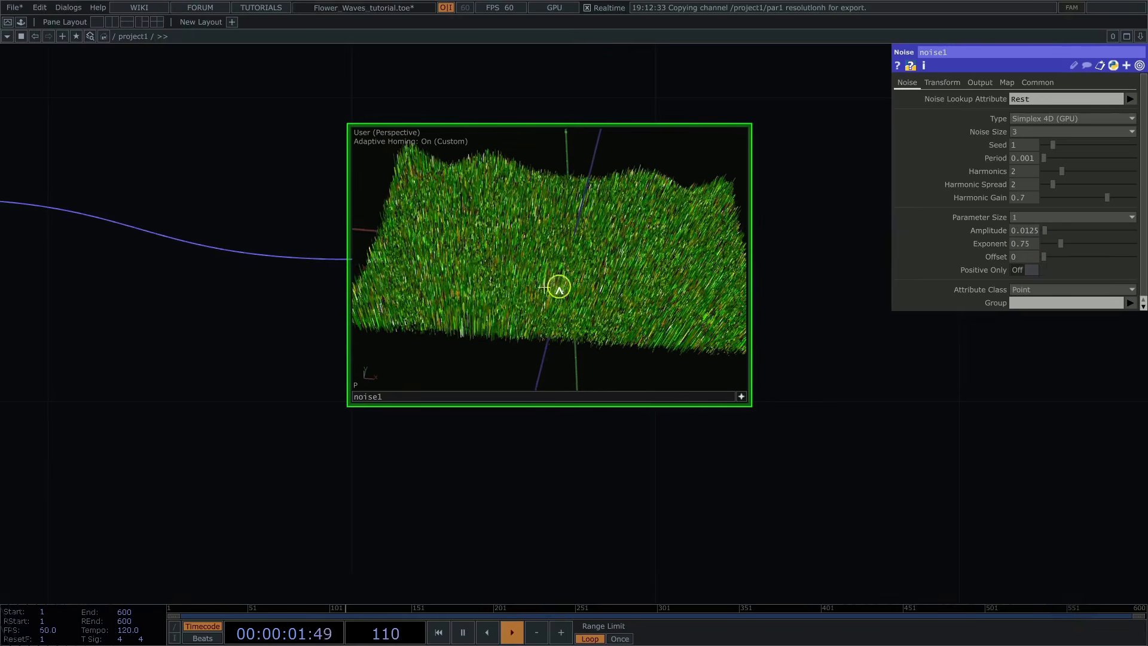
pyautogui.moveTo(559, 287); pyautogui.dragTo(626, 284, button='middle')
pyautogui.moveTo(627, 284); pyautogui.dragTo(629, 263)
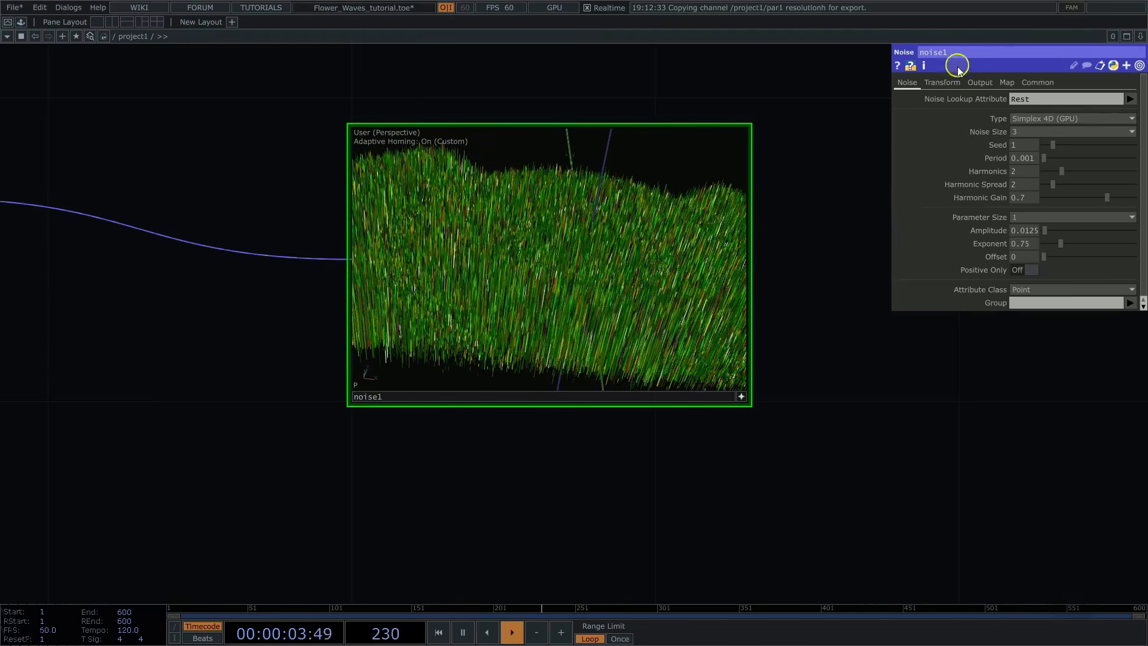
# Step: Animate noise1's Translate 4D with the expression absTime.seconds * 0.05
pyautogui.click(949, 84)
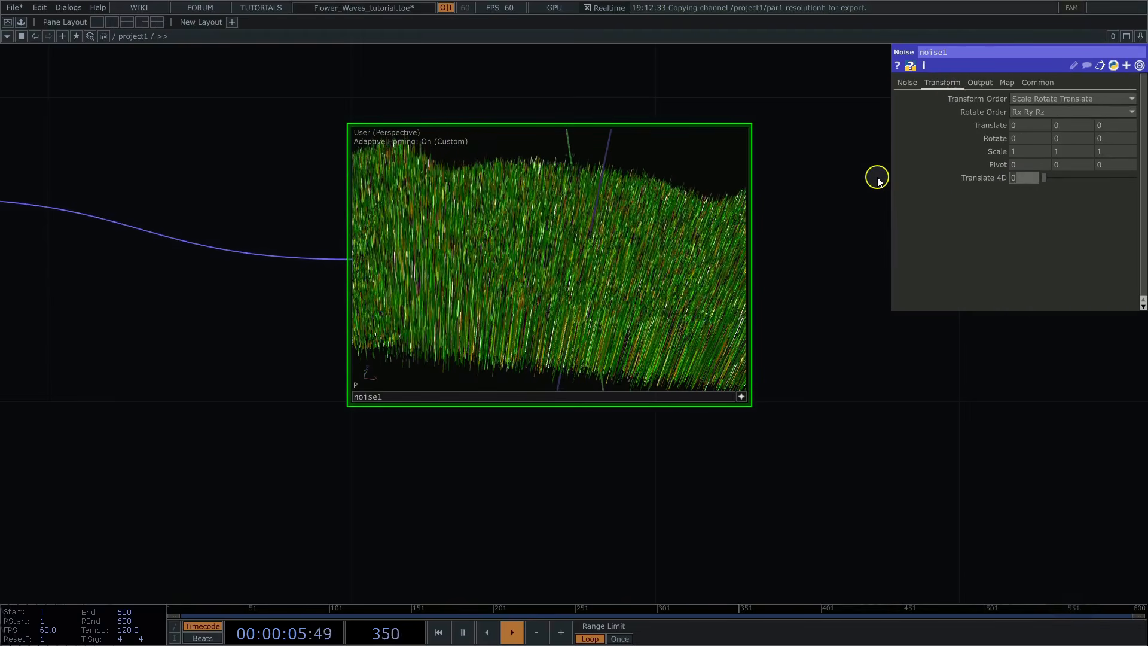
pyautogui.write('bs')
pyautogui.press('capslock')
pyautogui.write('Time.s')
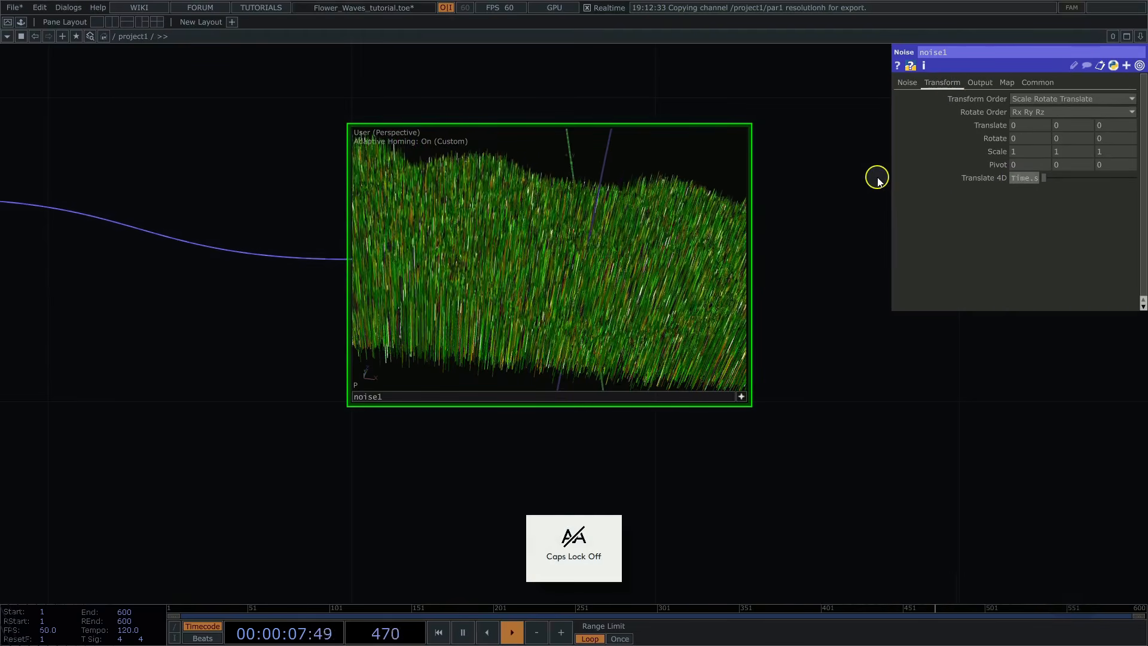
pyautogui.write('econds')
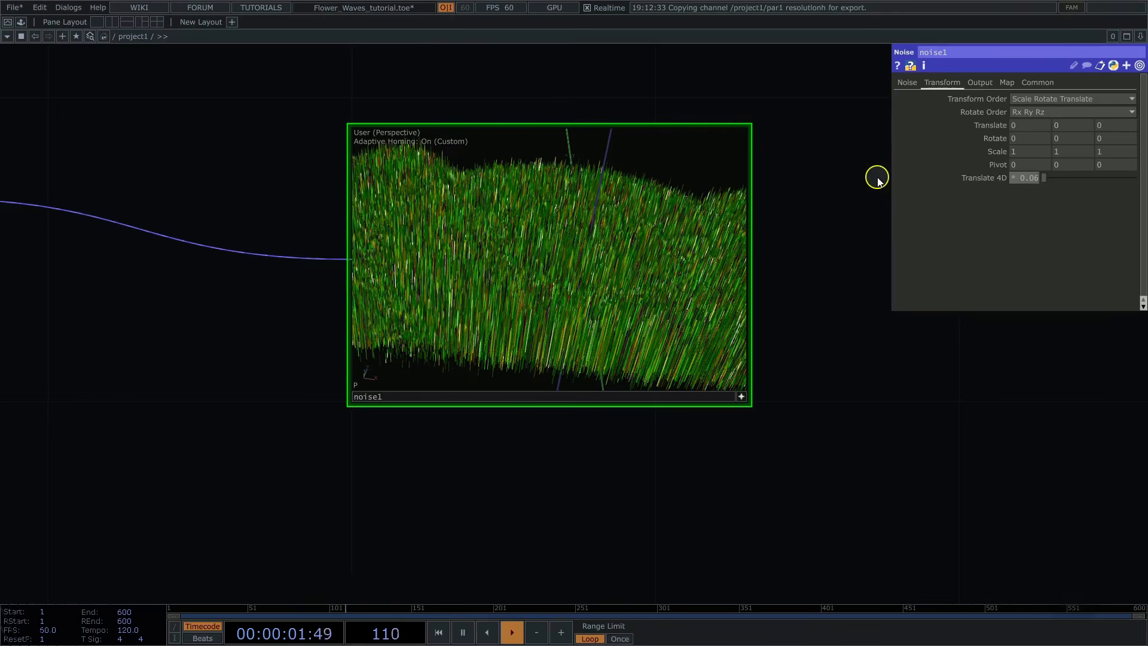
pyautogui.click(993, 178)
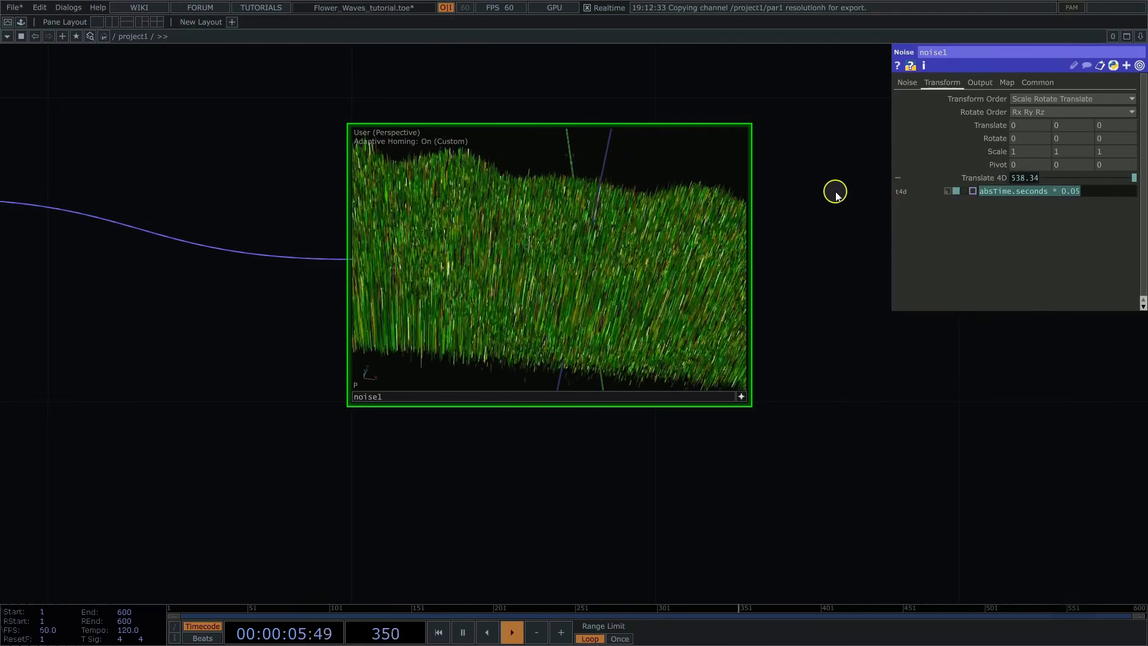
pyautogui.click(853, 218)
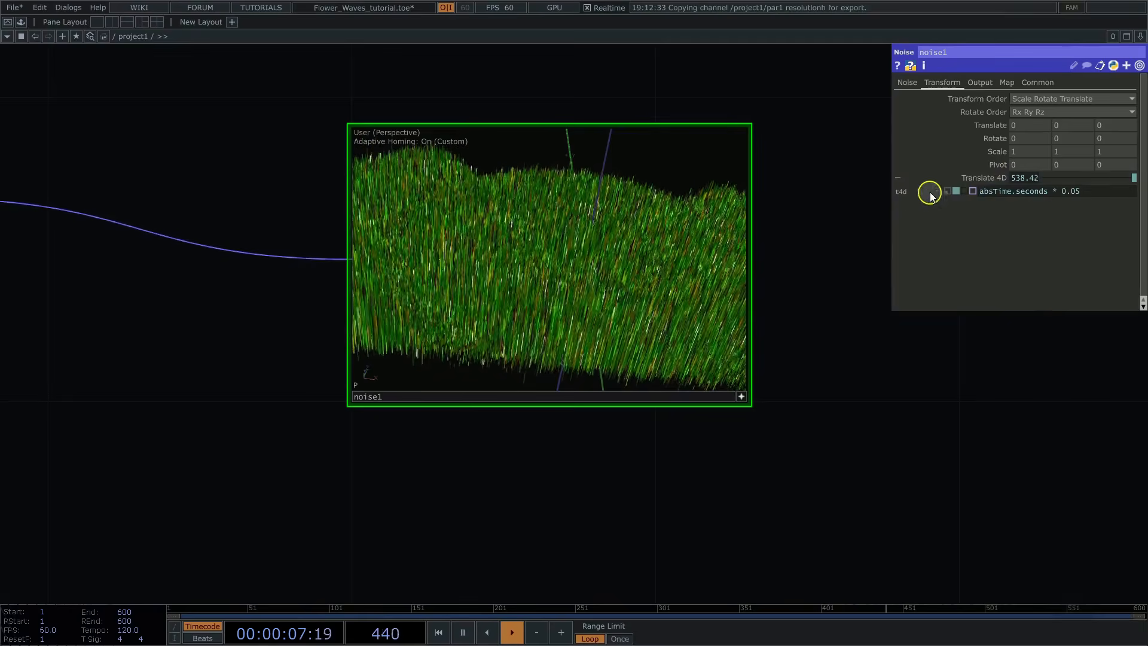
pyautogui.click(982, 178)
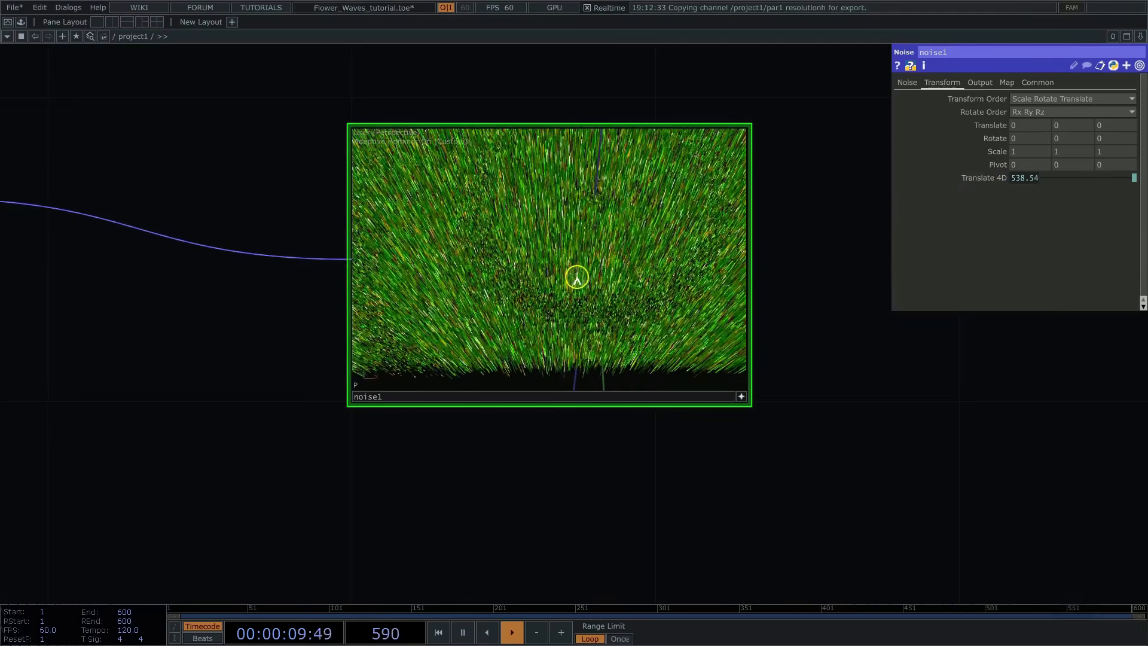
# Step: Set noise1's Combine Operation to None and turn on its Noise output attribute
pyautogui.click(981, 83)
pyautogui.click(1037, 160)
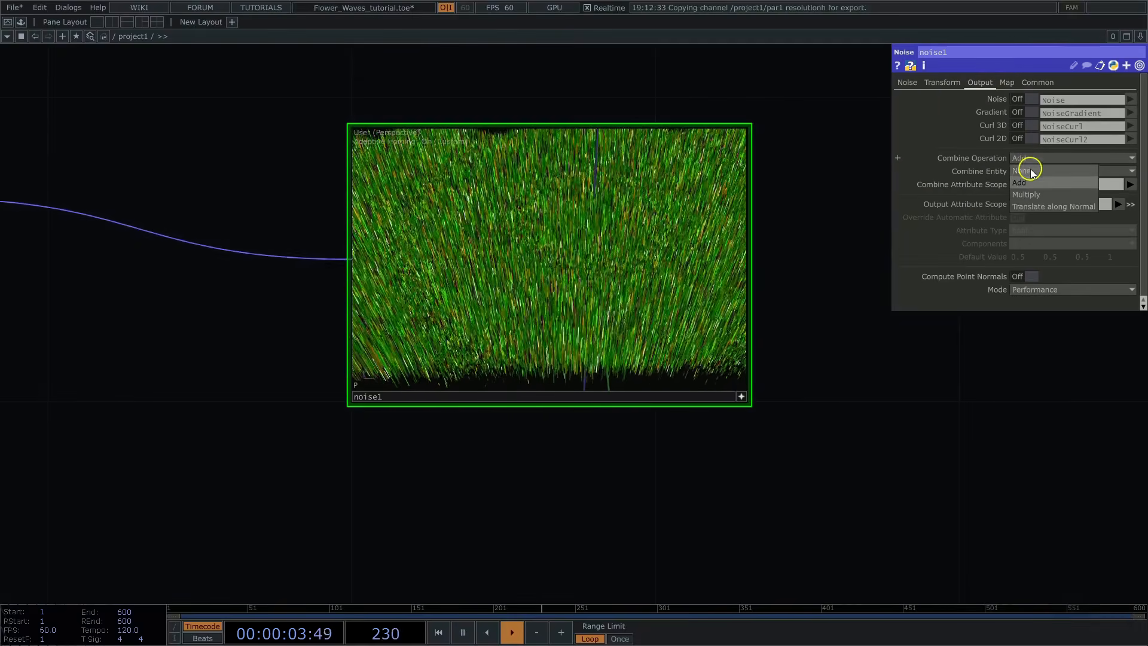
pyautogui.click(1031, 173)
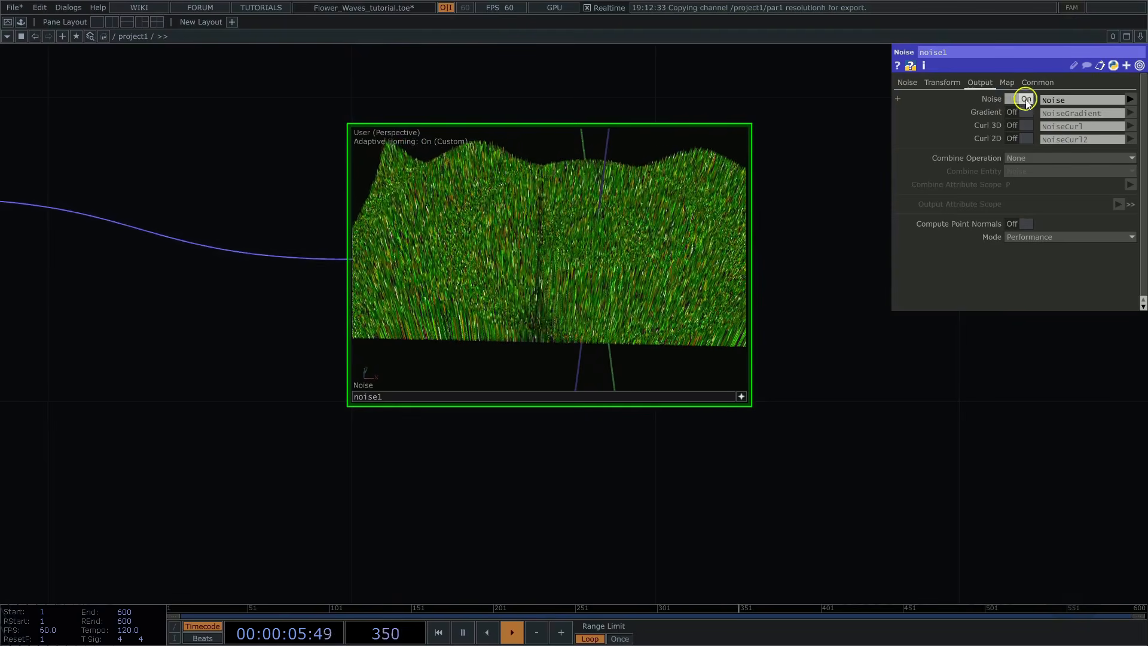
# Step: Add a Math Mix POP connected to noise1's output
pyautogui.scroll(-5, 915, 446)
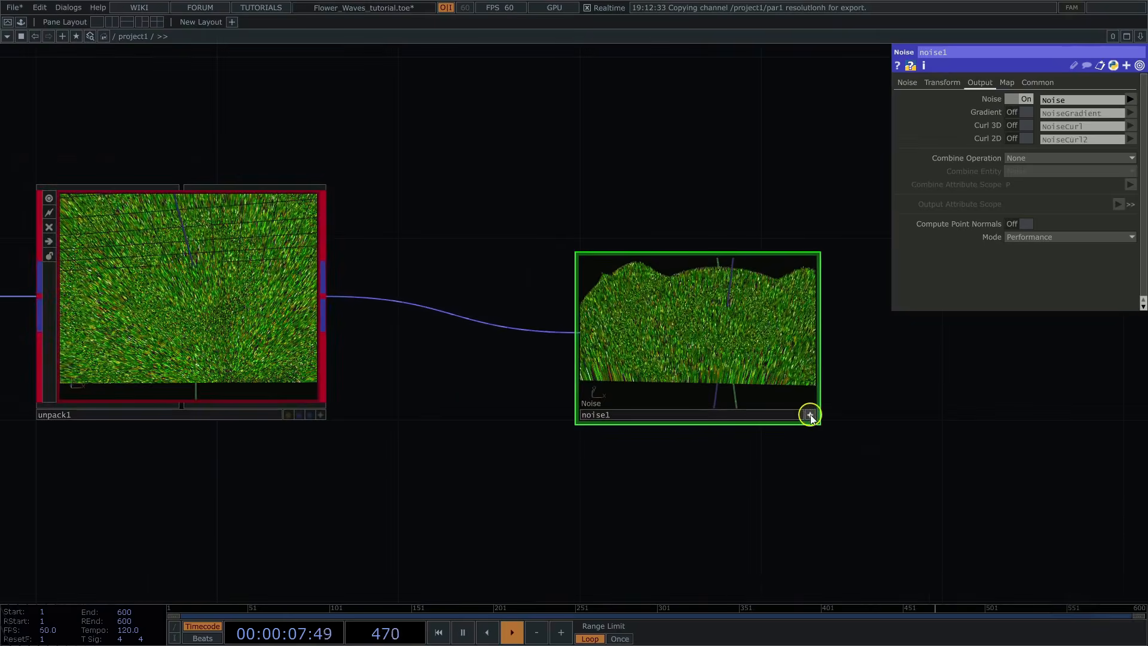
pyautogui.moveTo(969, 411); pyautogui.dragTo(604, 382)
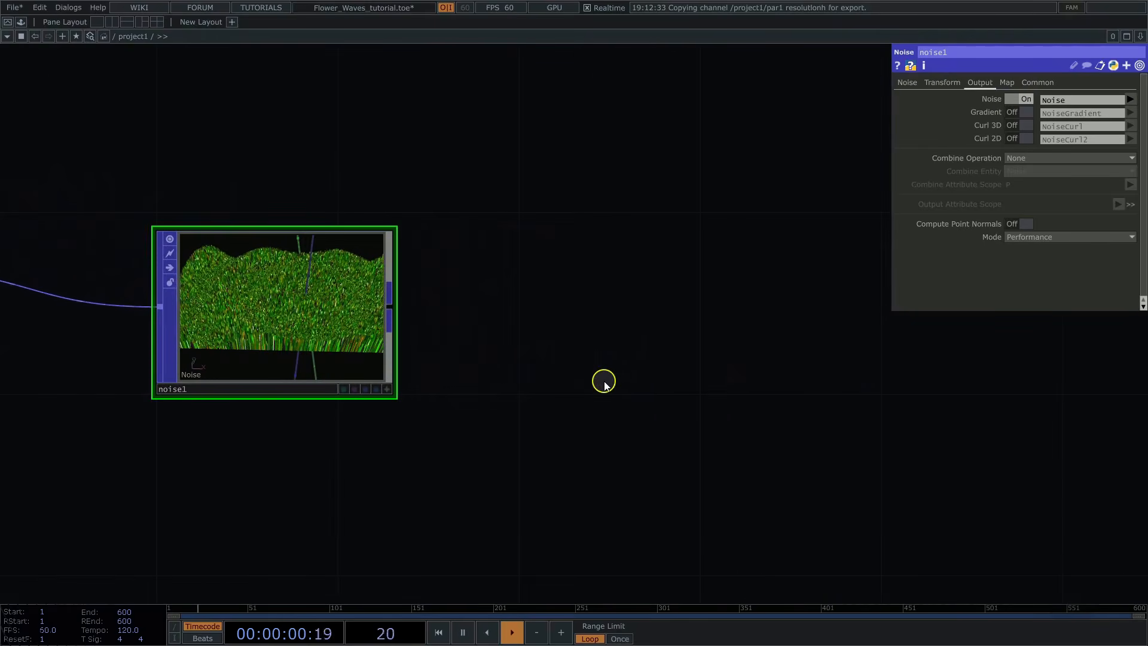
pyautogui.rightClick(389, 307)
pyautogui.click(256, 423)
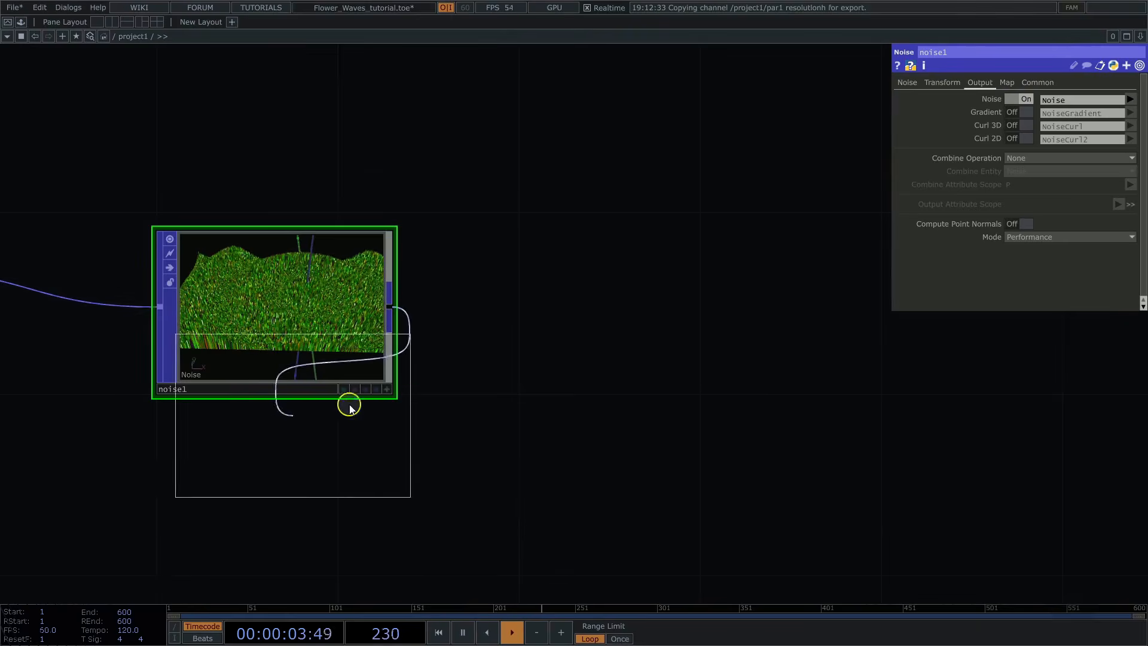
pyautogui.click(628, 311)
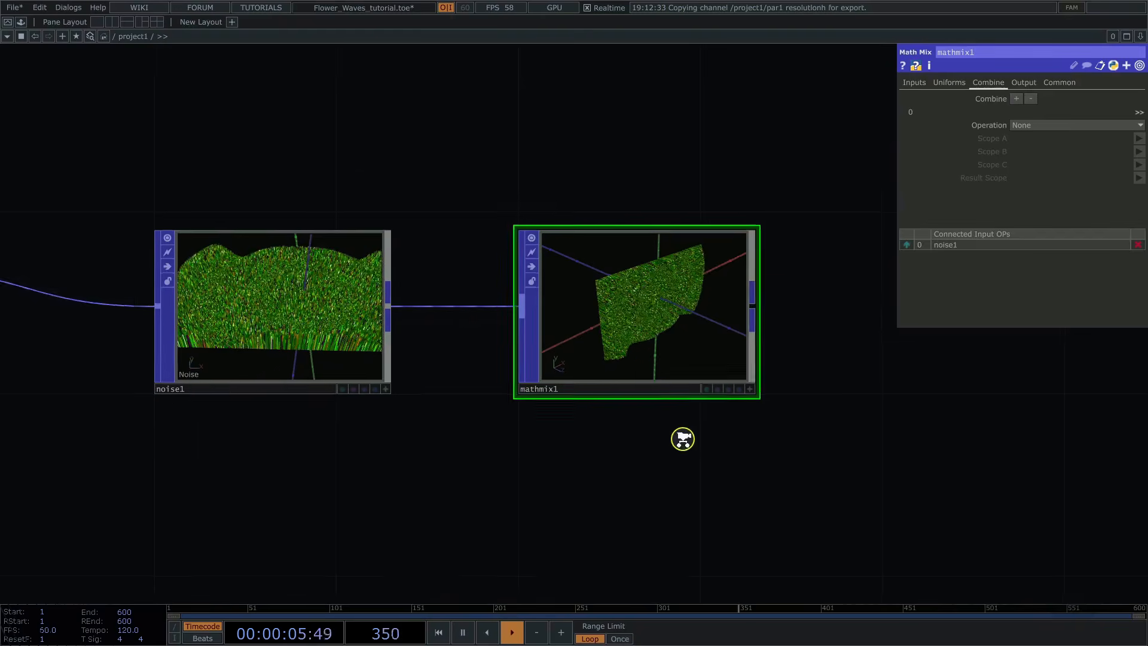
# Step: Set mathmix1's combine Operation to A + B * C
pyautogui.scroll(3, 682, 436)
pyautogui.moveTo(746, 432); pyautogui.dragTo(753, 426, button='middle')
pyautogui.moveTo(737, 414); pyautogui.dragTo(615, 502)
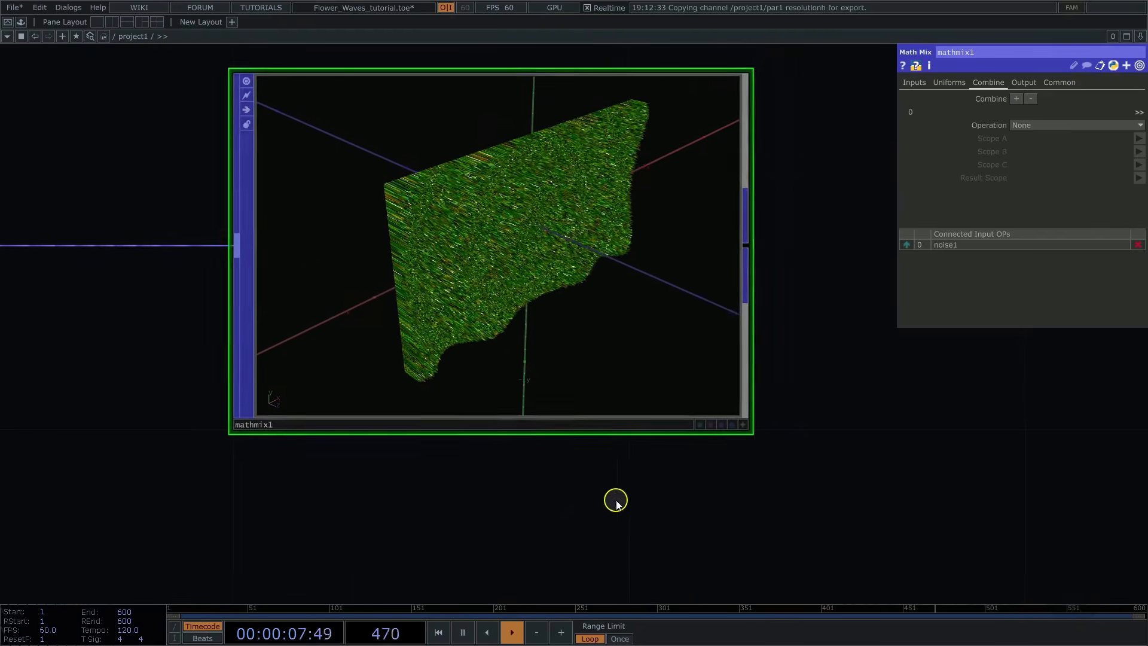
pyautogui.click(1031, 126)
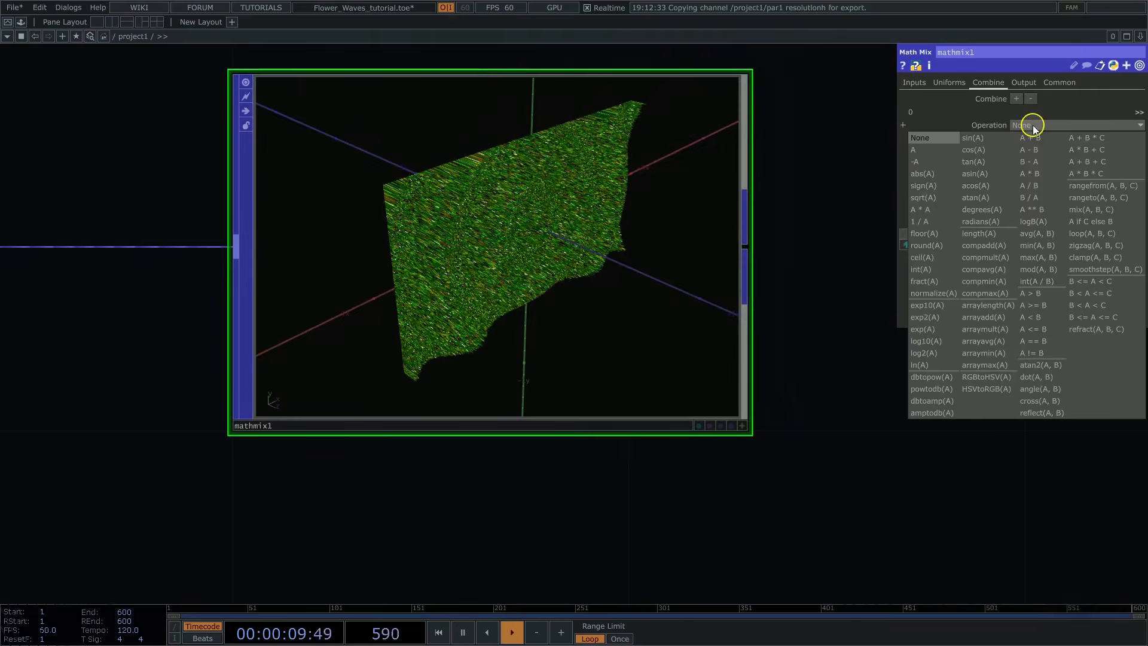
pyautogui.click(1089, 139)
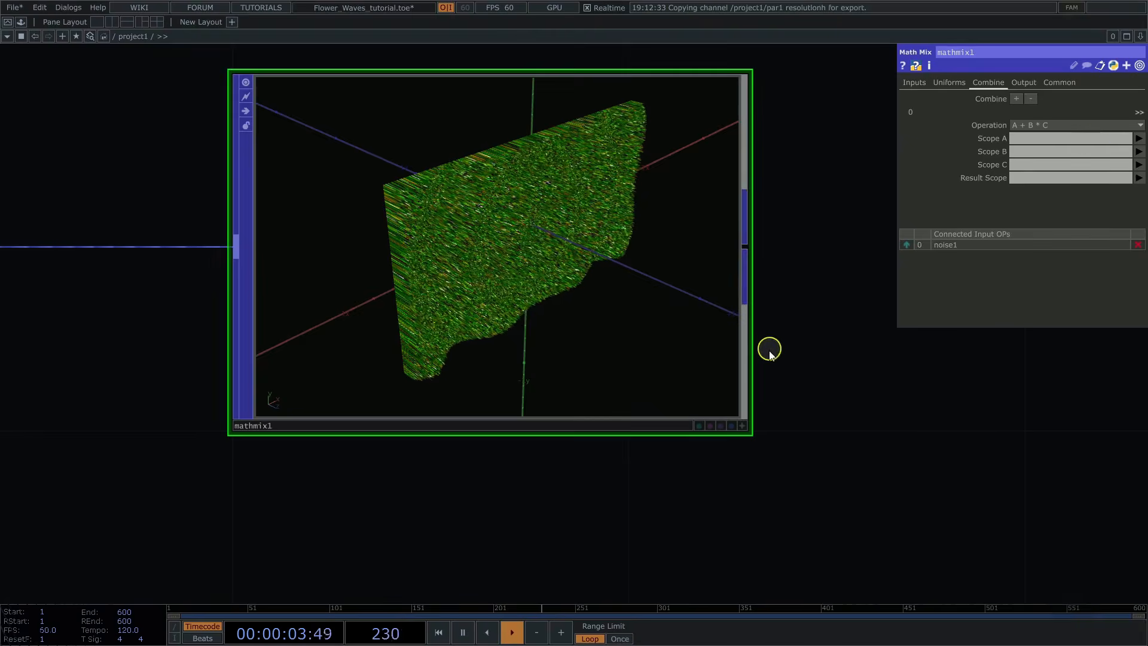
# Step: Set mathmix1's Scope A to P, Scope B to CurveU and Scope C to Noise, and inspect the bent lines up close
pyautogui.click(743, 425)
pyautogui.moveTo(671, 354); pyautogui.dragTo(711, 221)
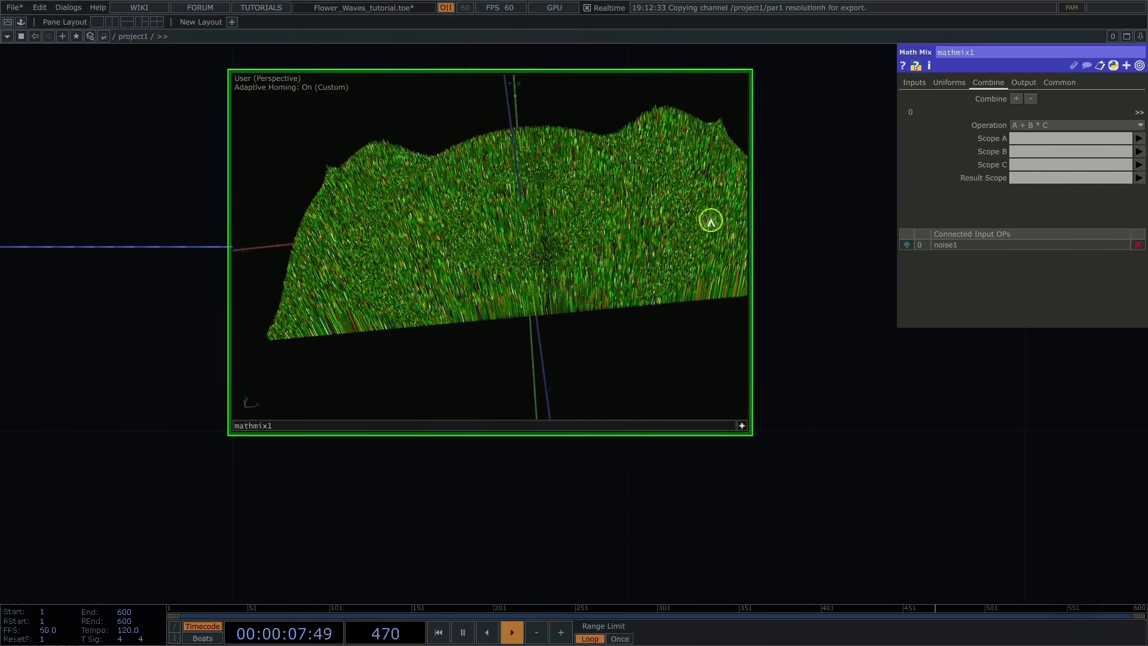
pyautogui.click(1139, 139)
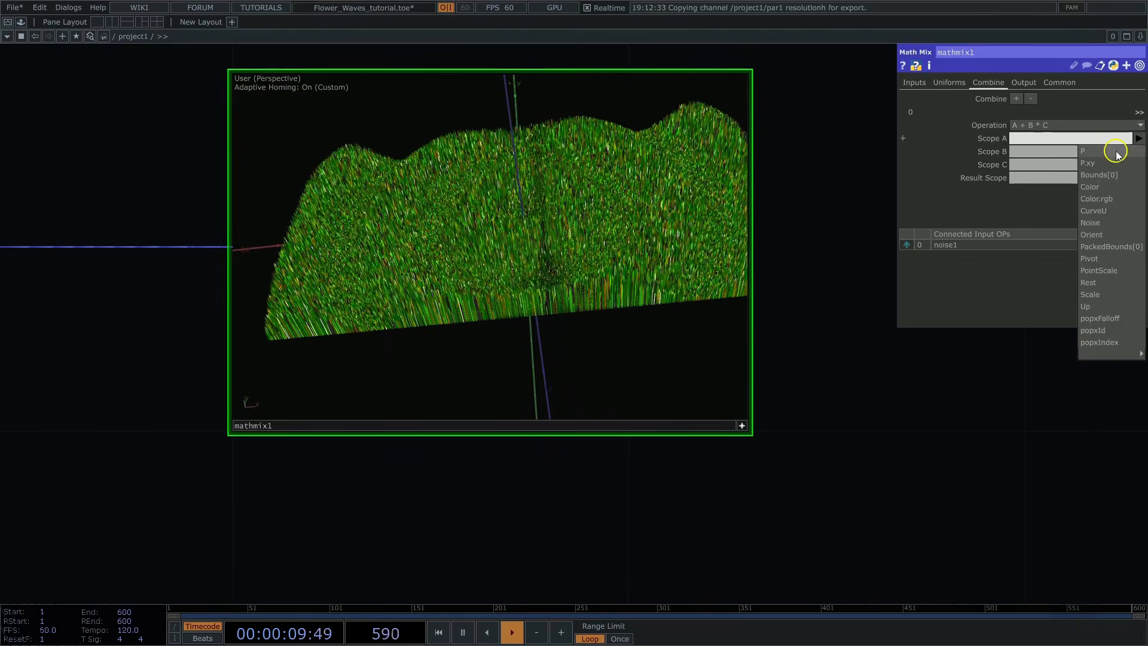
pyautogui.click(1116, 152)
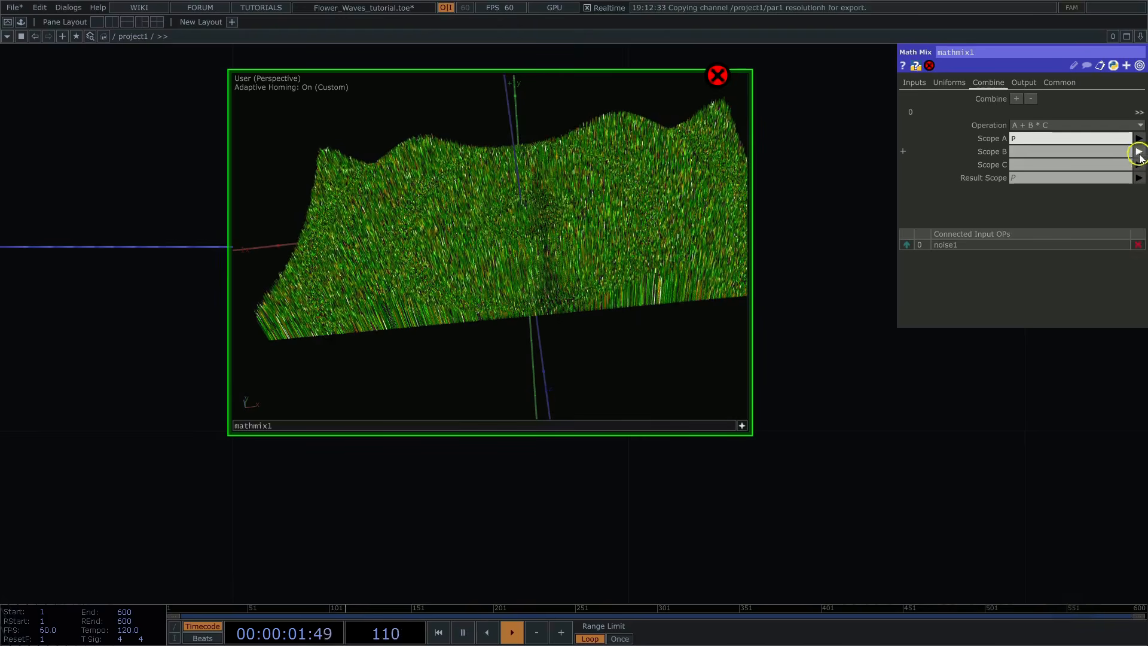
pyautogui.click(1139, 151)
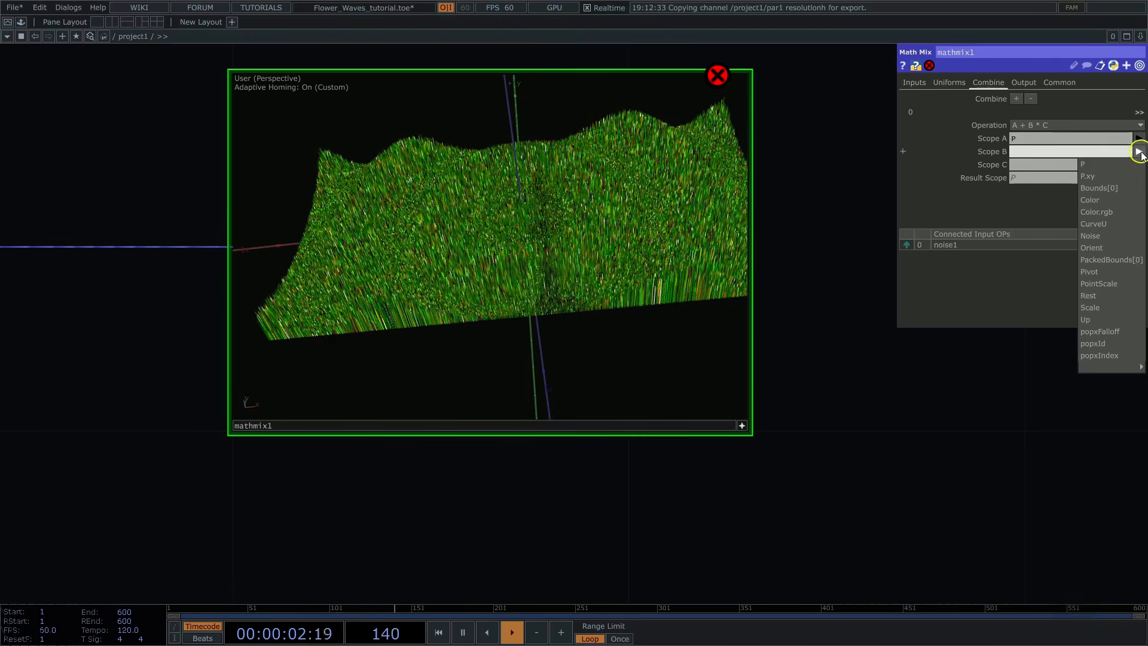
pyautogui.click(1104, 225)
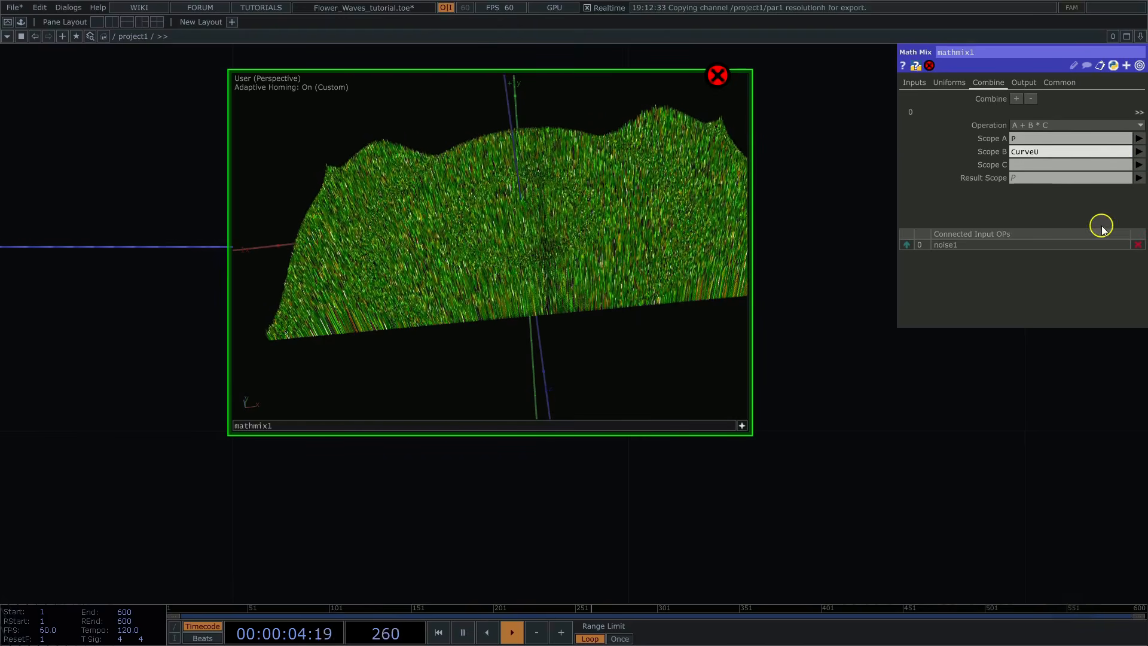
pyautogui.click(1139, 165)
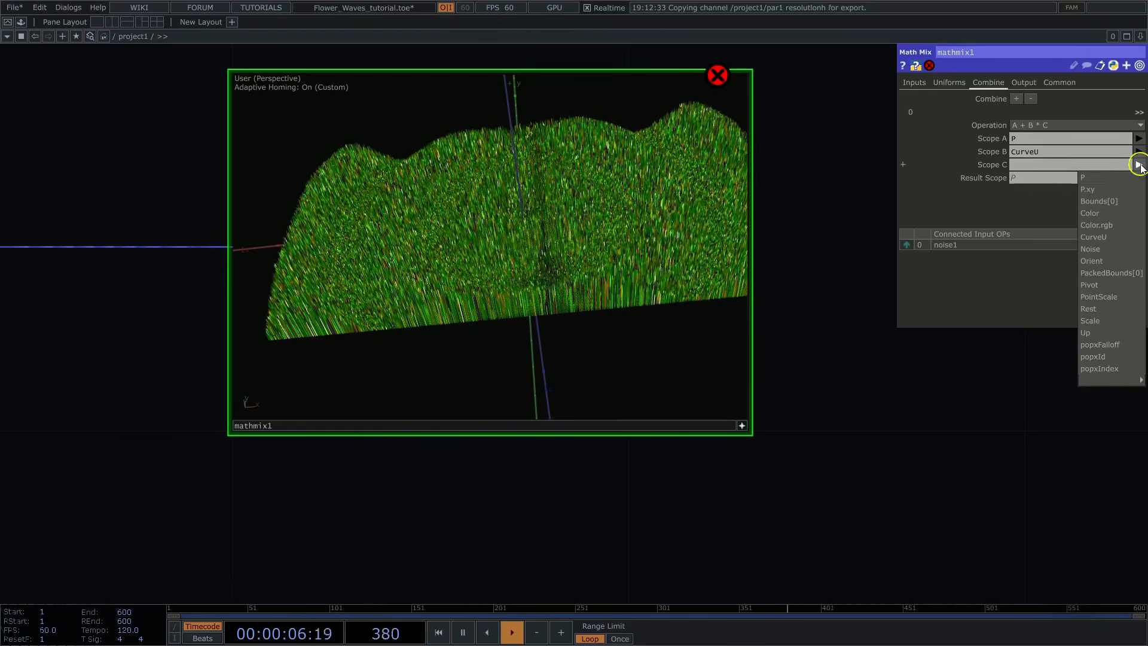
pyautogui.click(1094, 248)
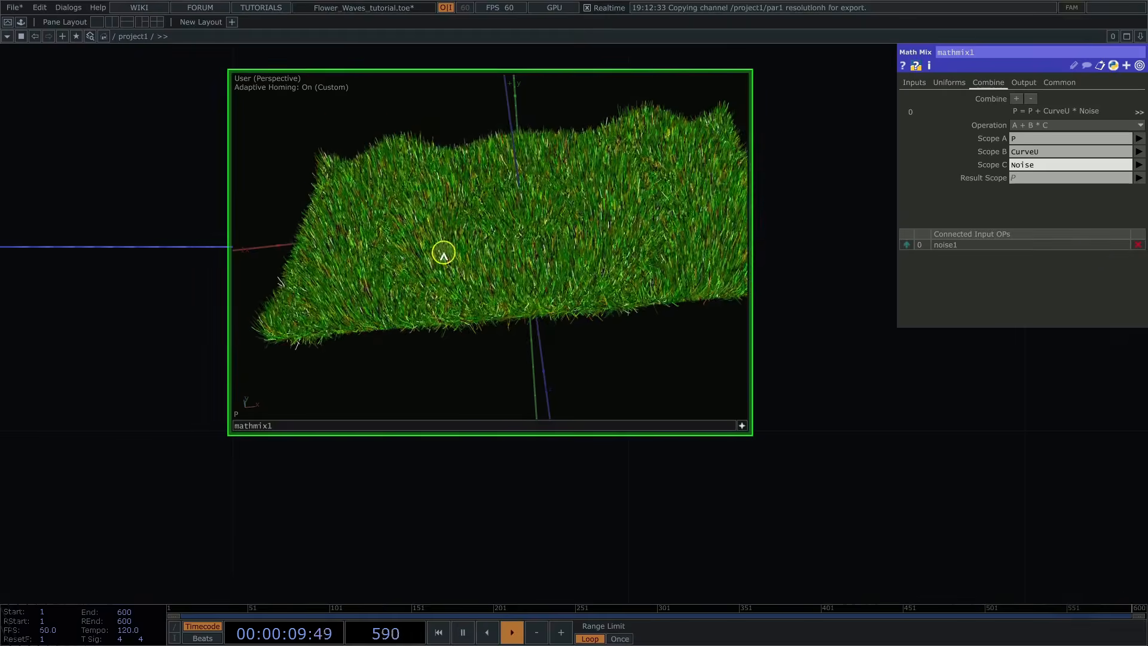
pyautogui.moveTo(444, 253); pyautogui.dragTo(696, 351)
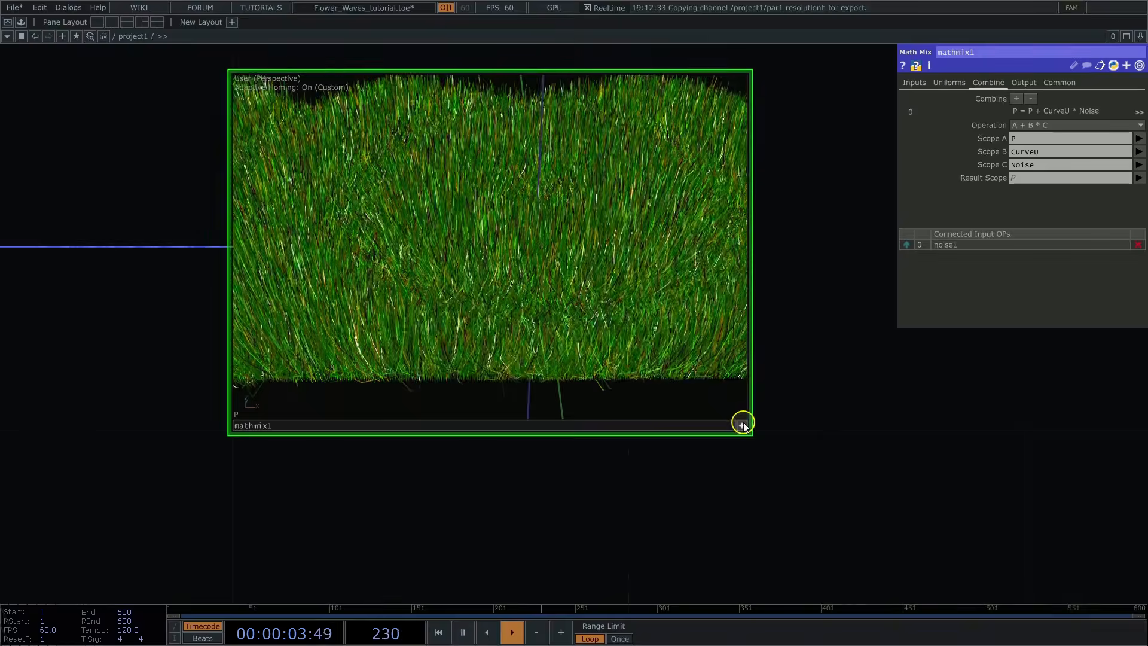
pyautogui.click(744, 426)
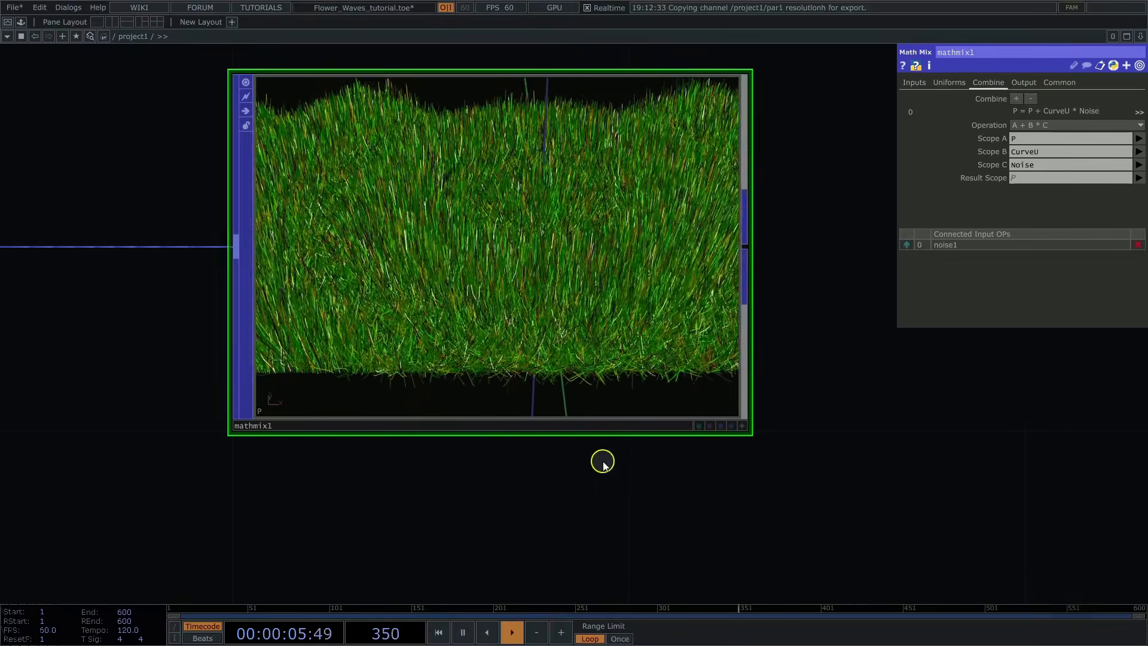
# Step: Add a Null POP connected to mathmix1's output and rename it grass
pyautogui.scroll(-4, 602, 461)
pyautogui.moveTo(784, 425); pyautogui.dragTo(595, 391)
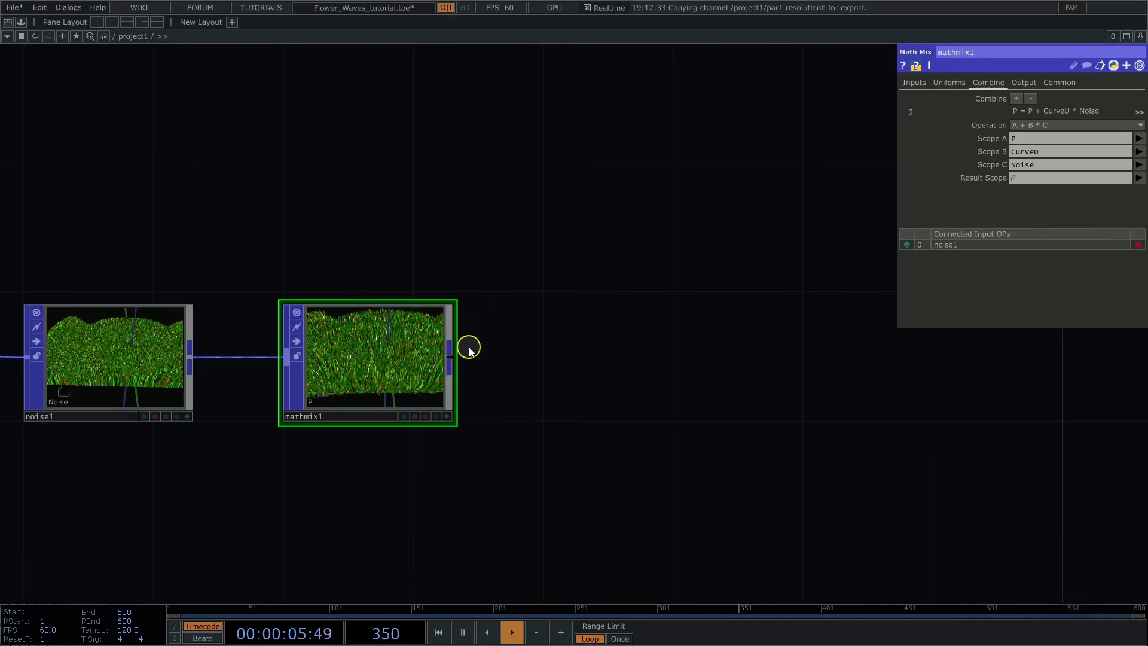
pyautogui.click(451, 359)
pyautogui.write('nu')
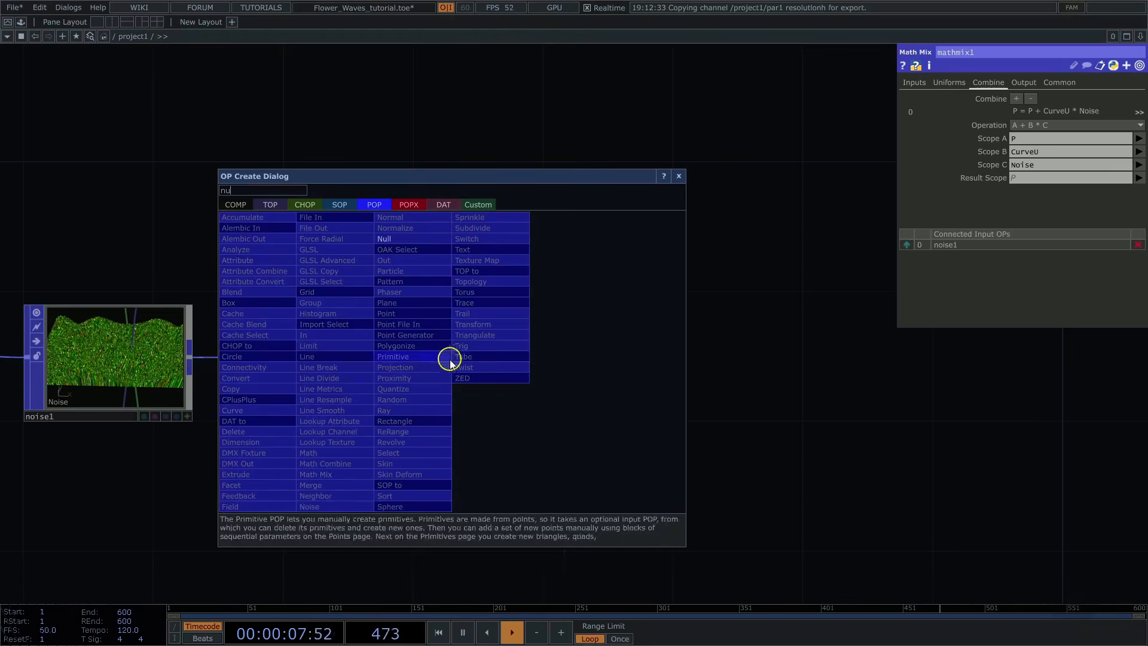
pyautogui.click(419, 239)
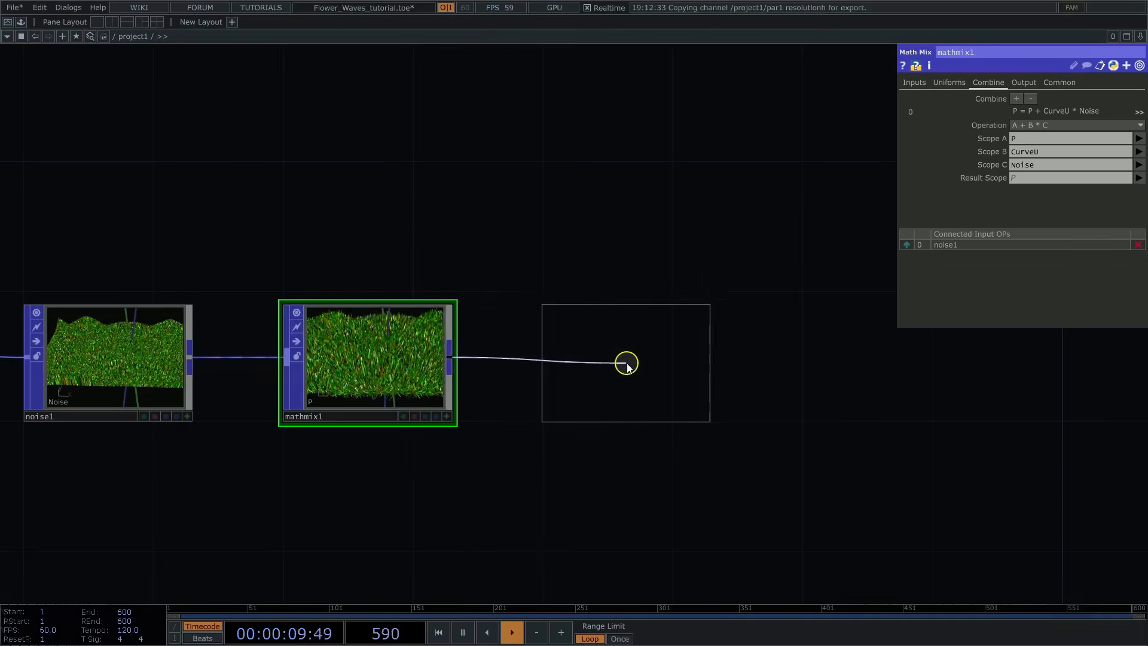
pyautogui.click(623, 359)
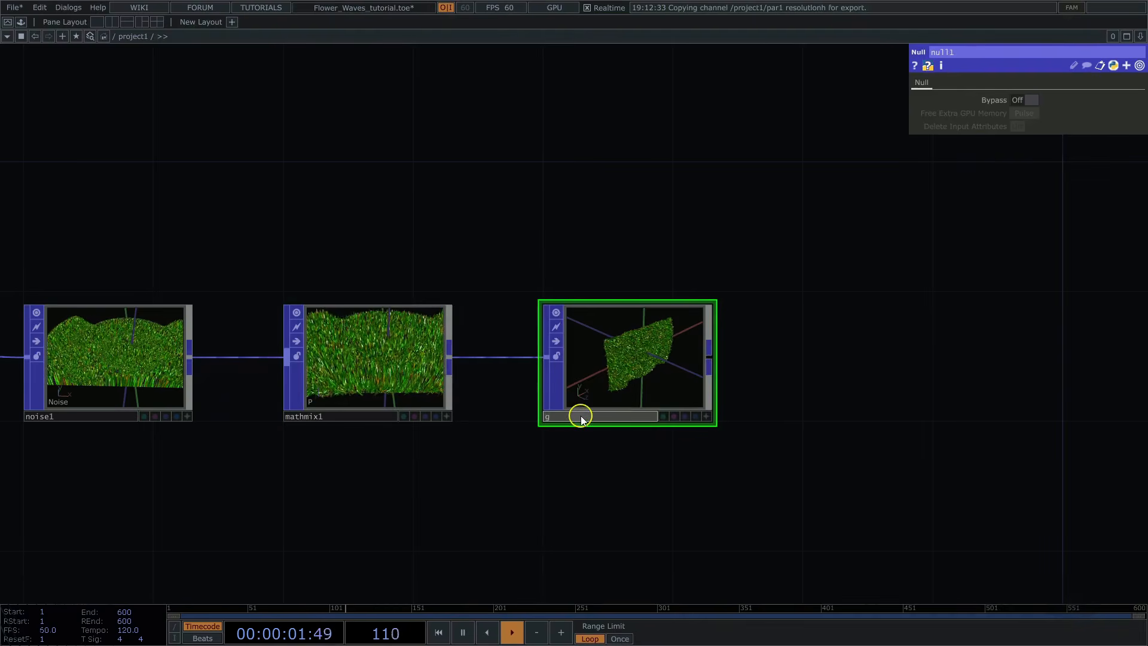
pyautogui.click(581, 416)
pyautogui.write('grass')
pyautogui.press('Return')
# Step: Add a Select POP in the empty area below the grass network and set its POP to grass
pyautogui.scroll(-4, 799, 313)
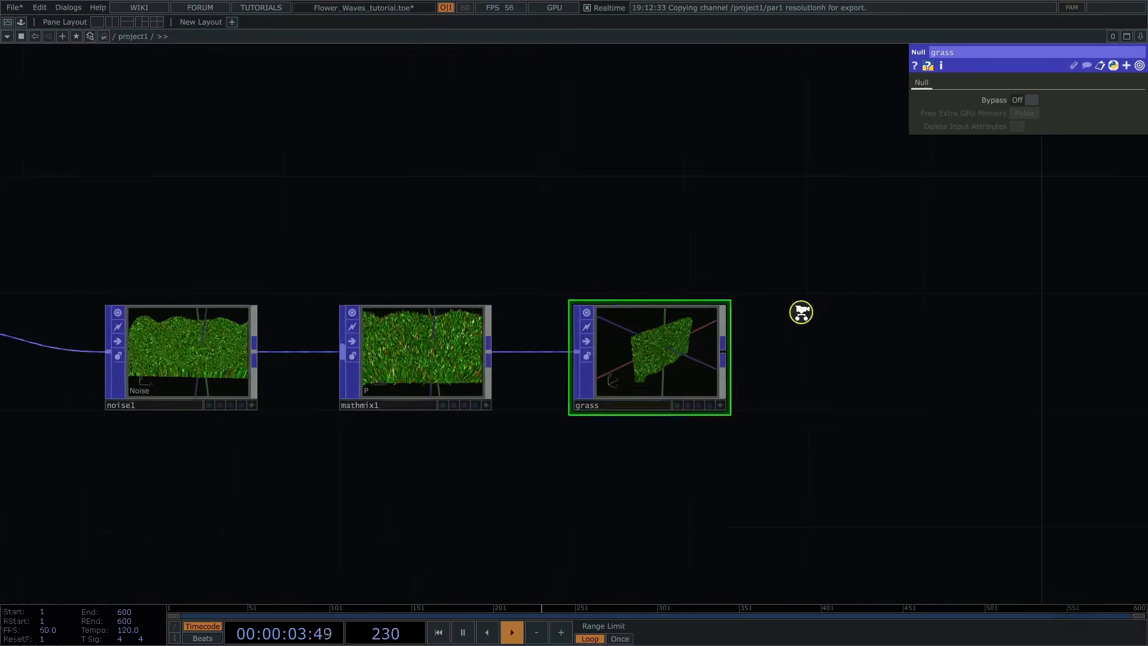
pyautogui.scroll(-4, 685, 331)
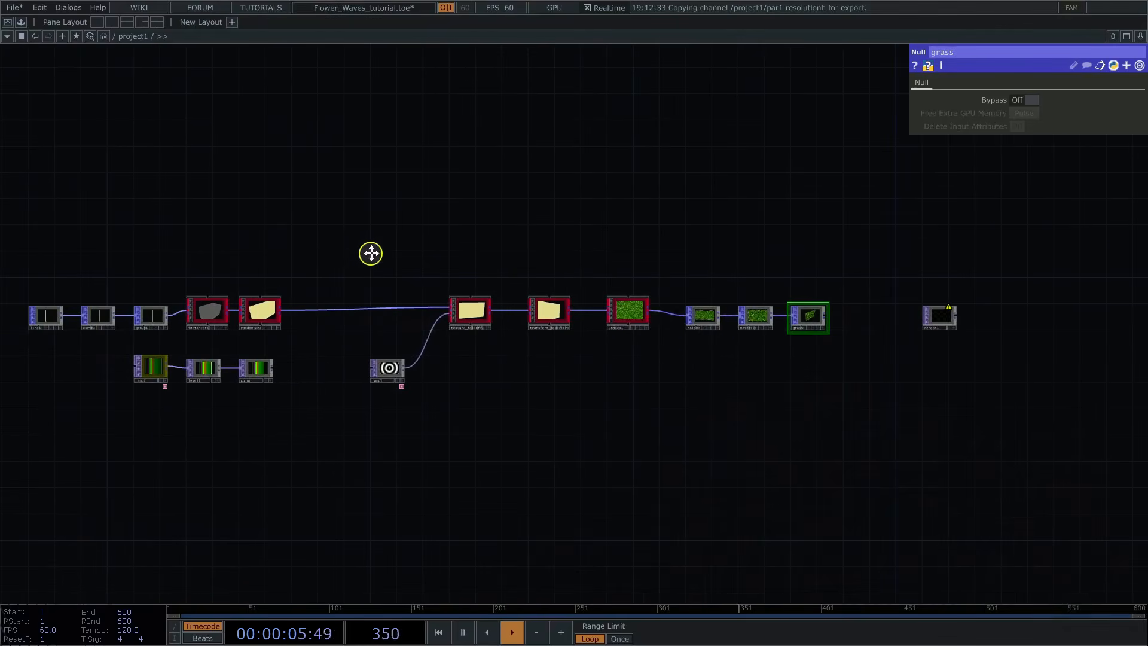
pyautogui.moveTo(371, 253); pyautogui.dragTo(396, 249, button='middle')
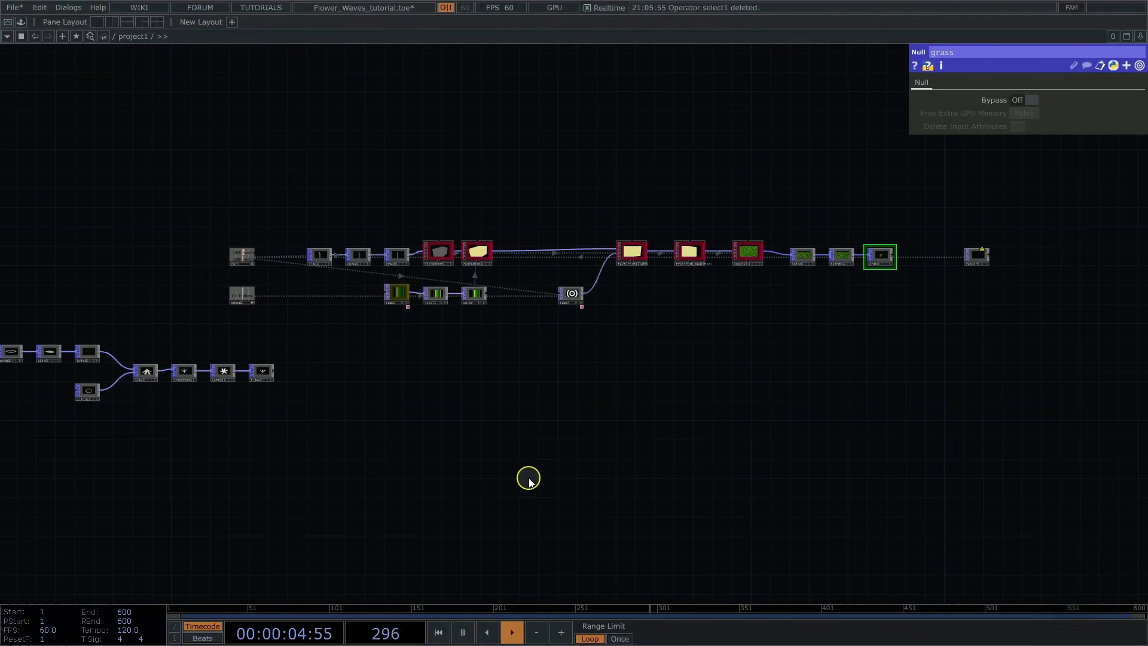
pyautogui.scroll(3, 528, 479)
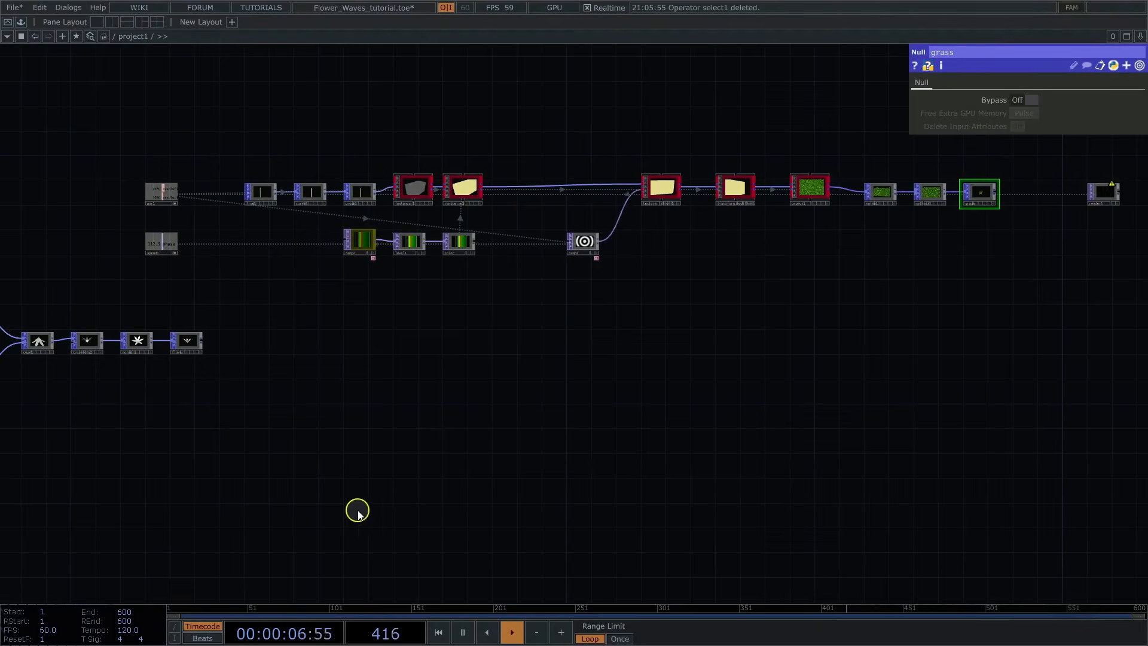
pyautogui.press('Tab')
pyautogui.click(300, 555)
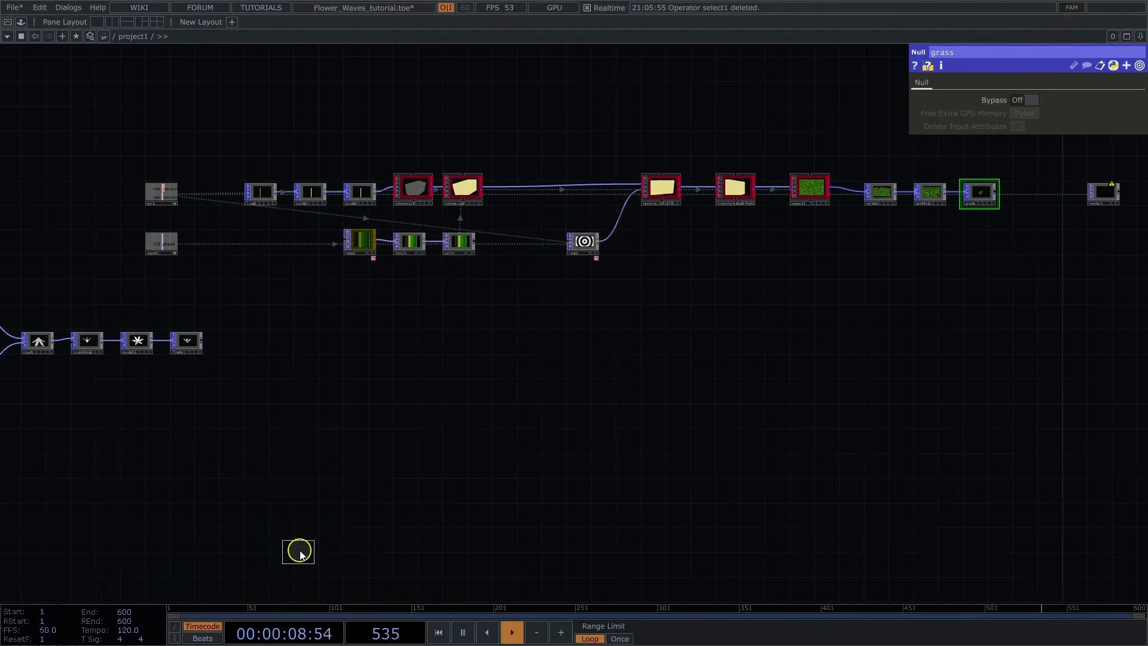
pyautogui.click(306, 545)
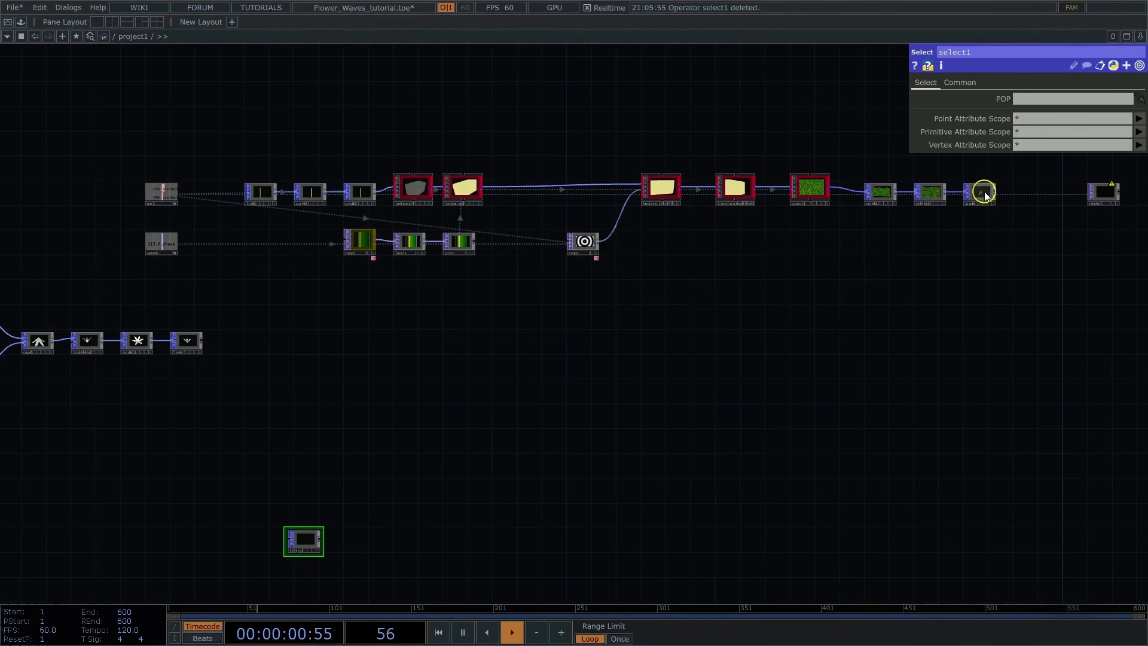
pyautogui.moveTo(985, 196); pyautogui.dragTo(1034, 102)
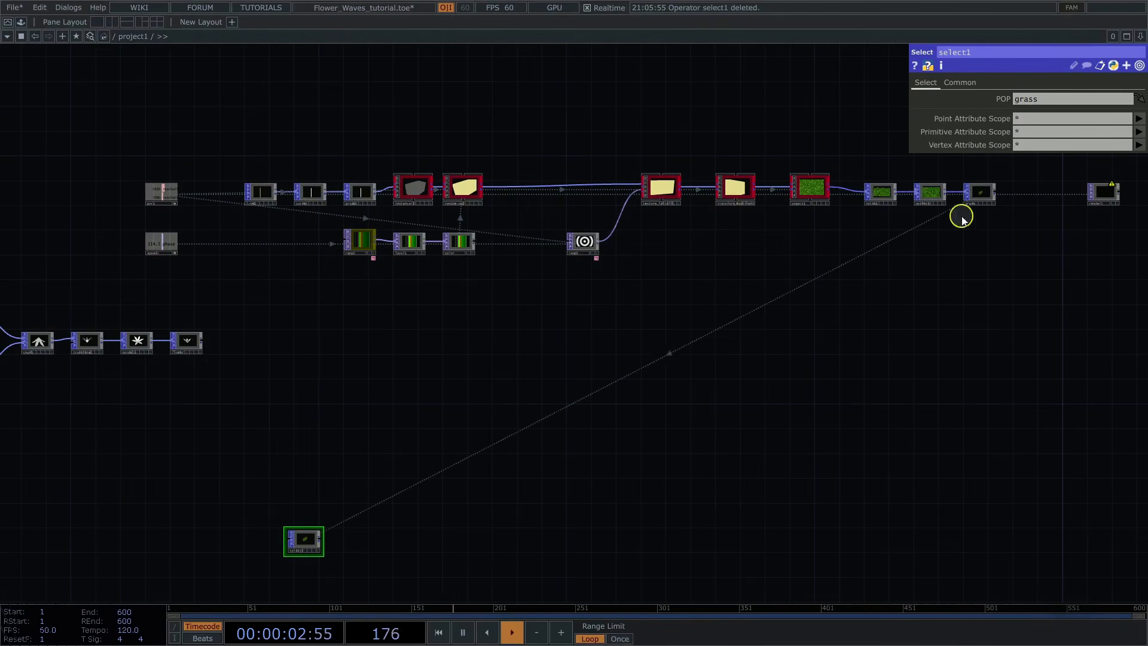
# Step: Add a Convert POP connected to select1's output
pyautogui.moveTo(404, 462); pyautogui.dragTo(489, 317)
pyautogui.moveTo(435, 399); pyautogui.dragTo(658, 375, button='middle')
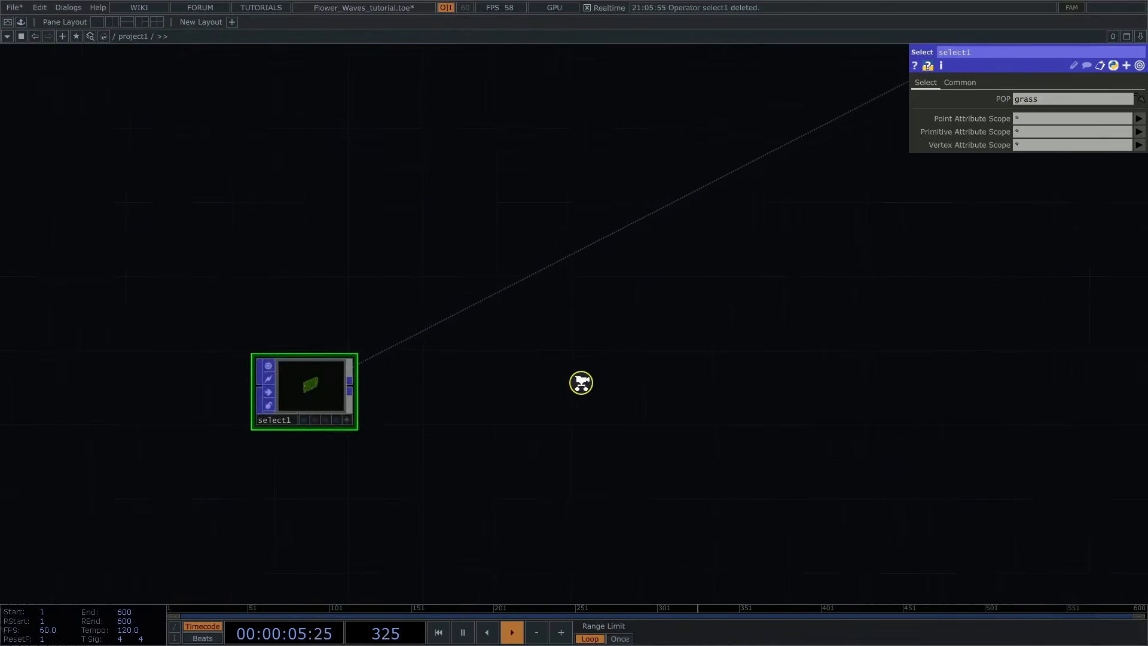
pyautogui.moveTo(379, 375); pyautogui.dragTo(597, 328)
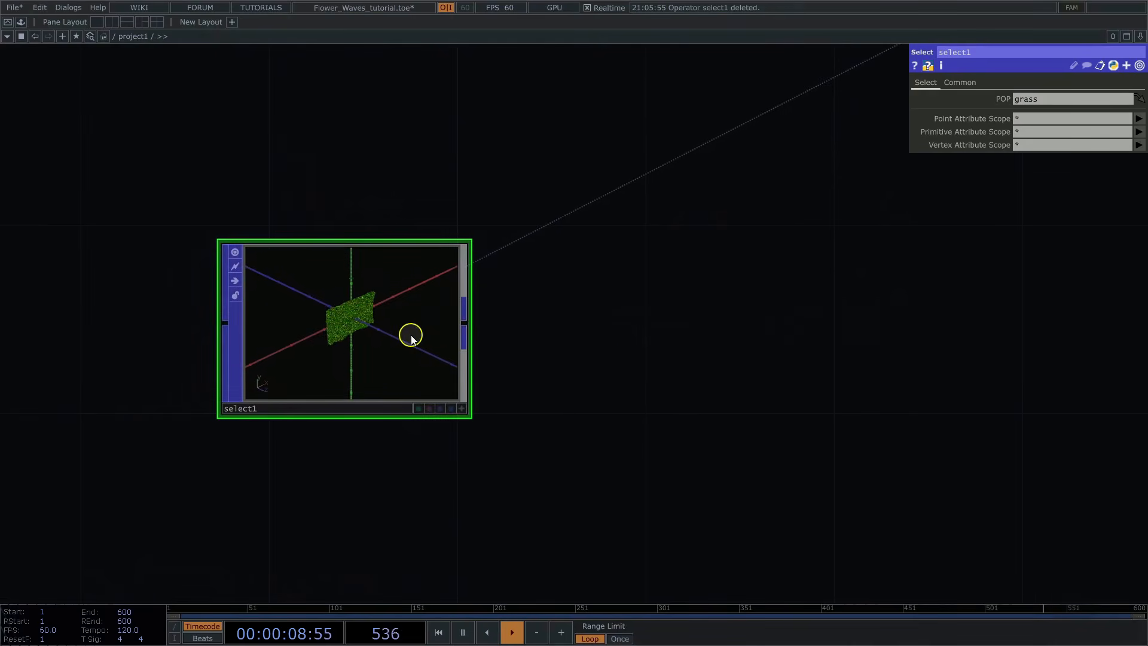
pyautogui.rightClick(466, 320)
pyautogui.write('co')
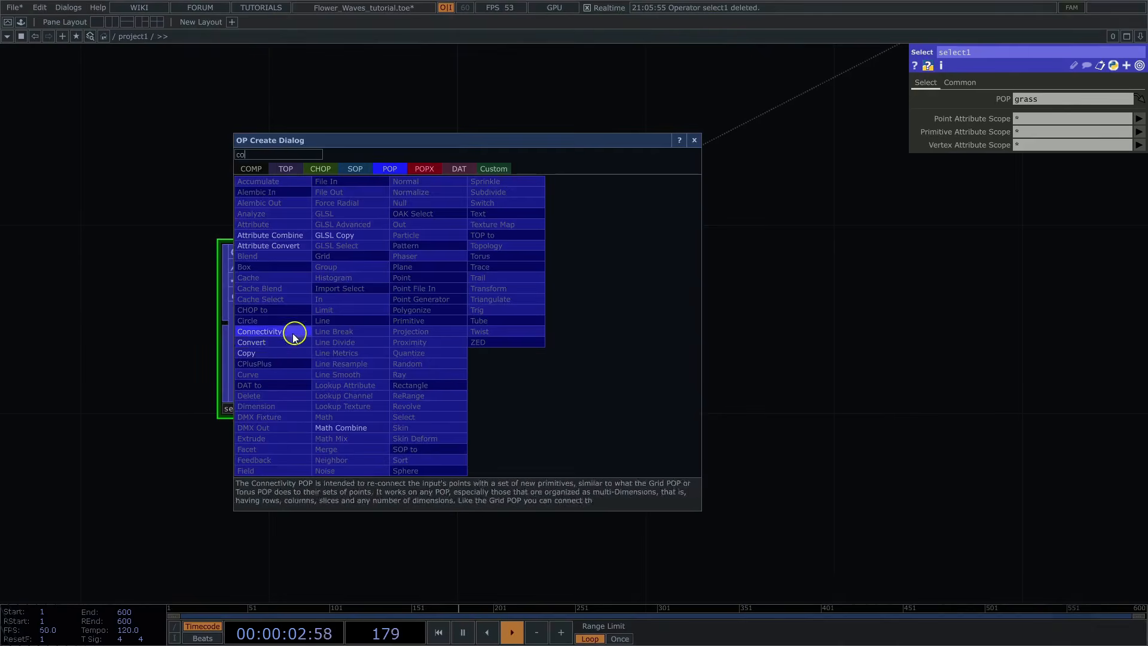
pyautogui.click(259, 332)
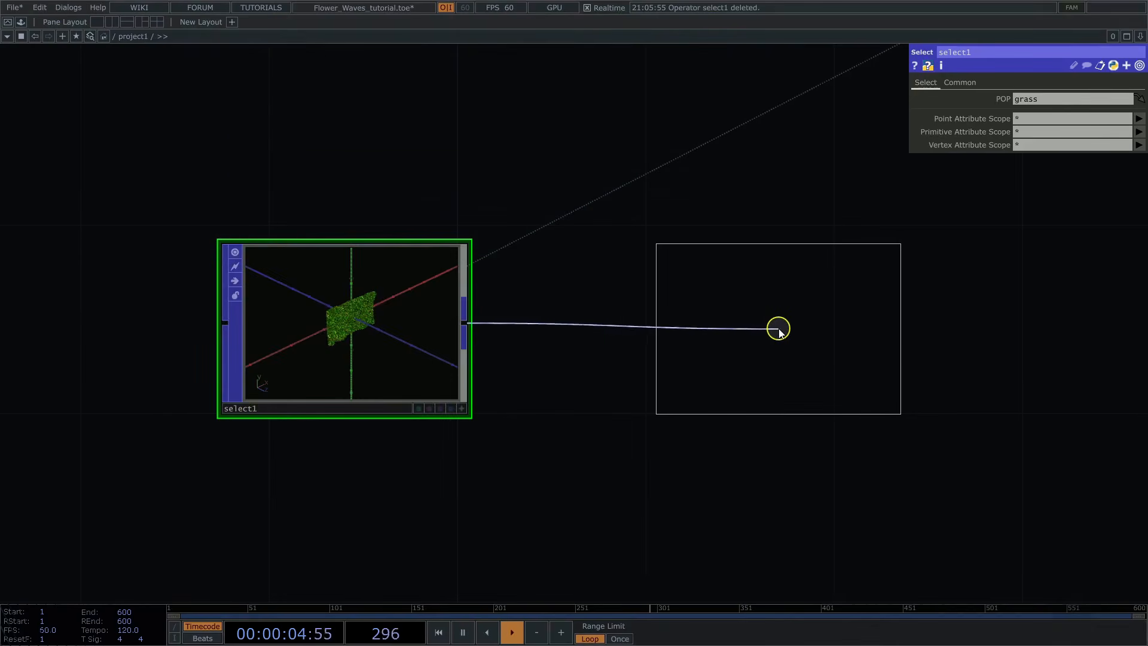
pyautogui.click(768, 326)
# Step: Set convert1's Convert option to Keep Points, Delete Primitives
pyautogui.moveTo(1004, 309); pyautogui.dragTo(638, 324)
pyautogui.click(1024, 99)
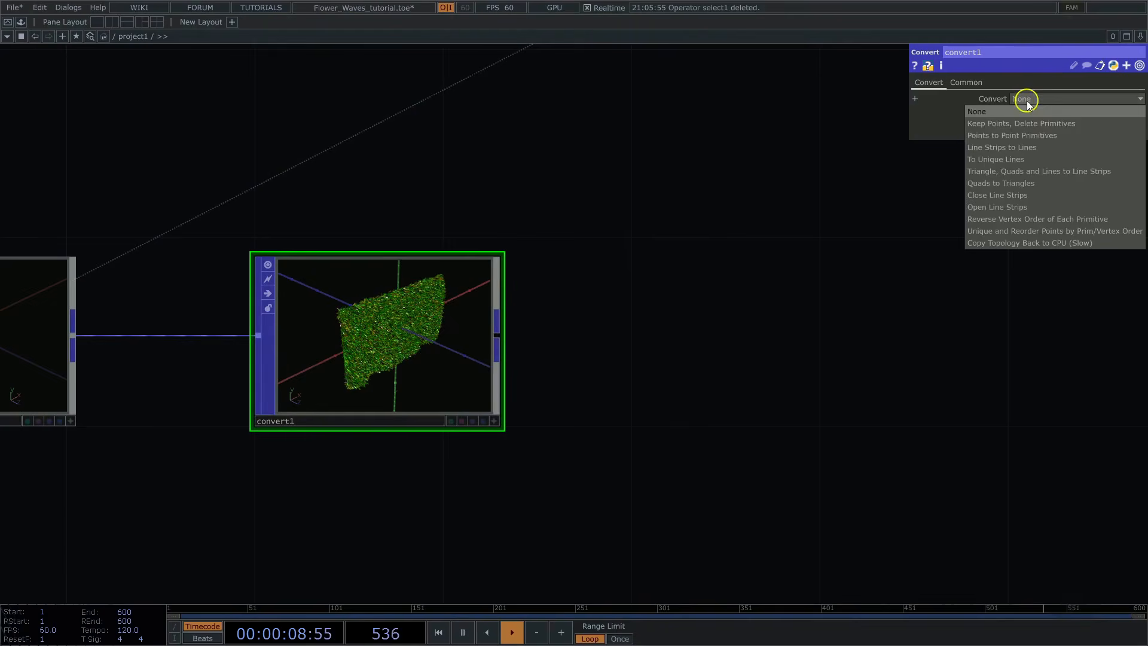
pyautogui.click(1018, 124)
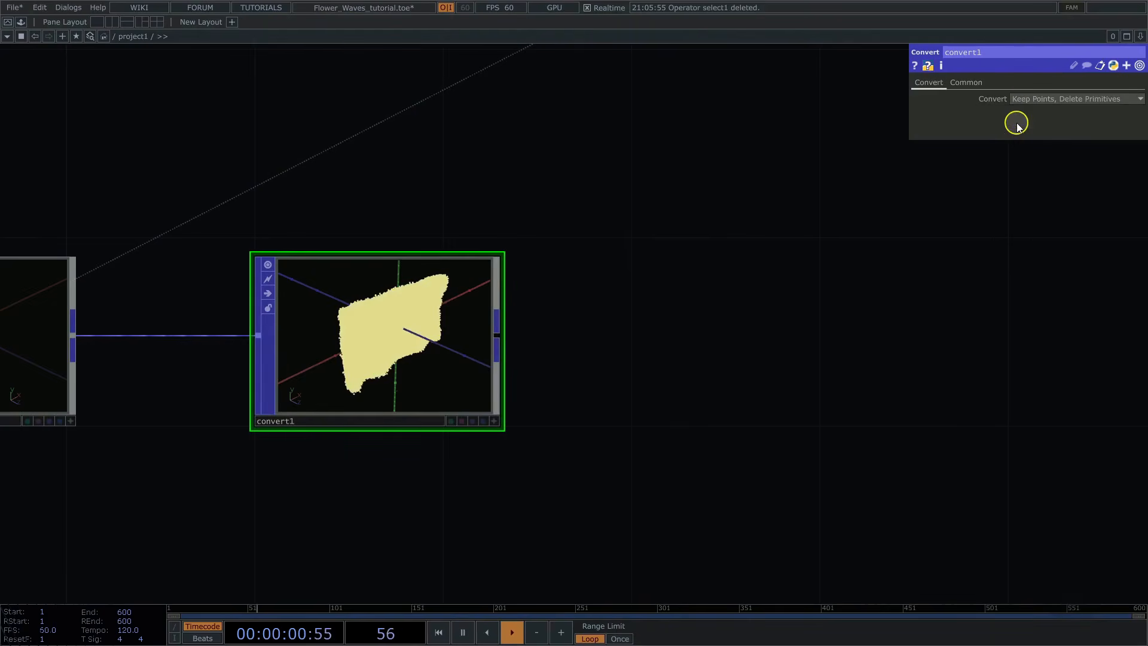
# Step: Add a Delete POP connected to convert1's output
pyautogui.moveTo(553, 395); pyautogui.dragTo(413, 392)
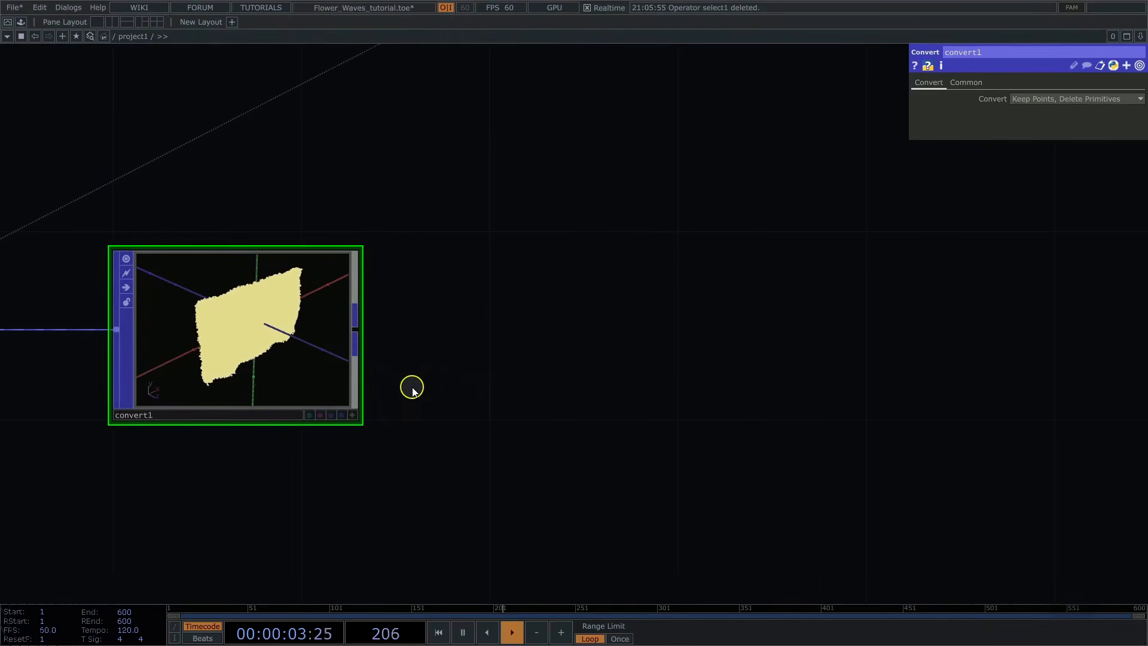
pyautogui.click(361, 320)
pyautogui.write('de')
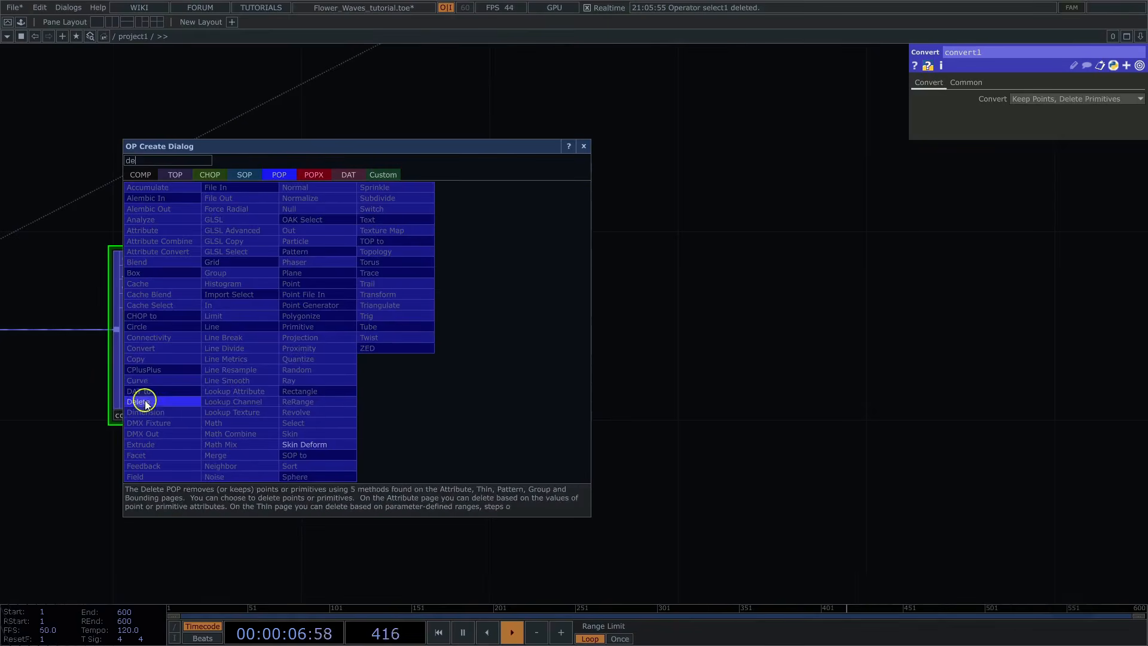
pyautogui.click(146, 404)
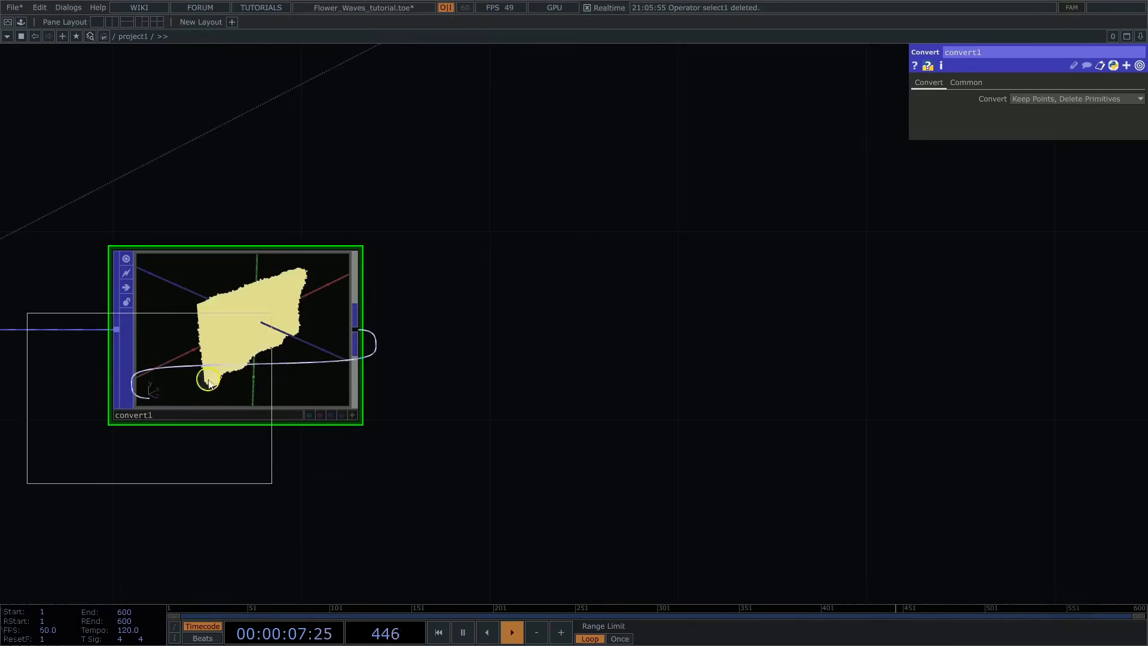
pyautogui.click(610, 330)
# Step: Set delete1's Operation to Keep Selected with Group tip, and inspect the kept points from several angles
pyautogui.scroll(3, 802, 347)
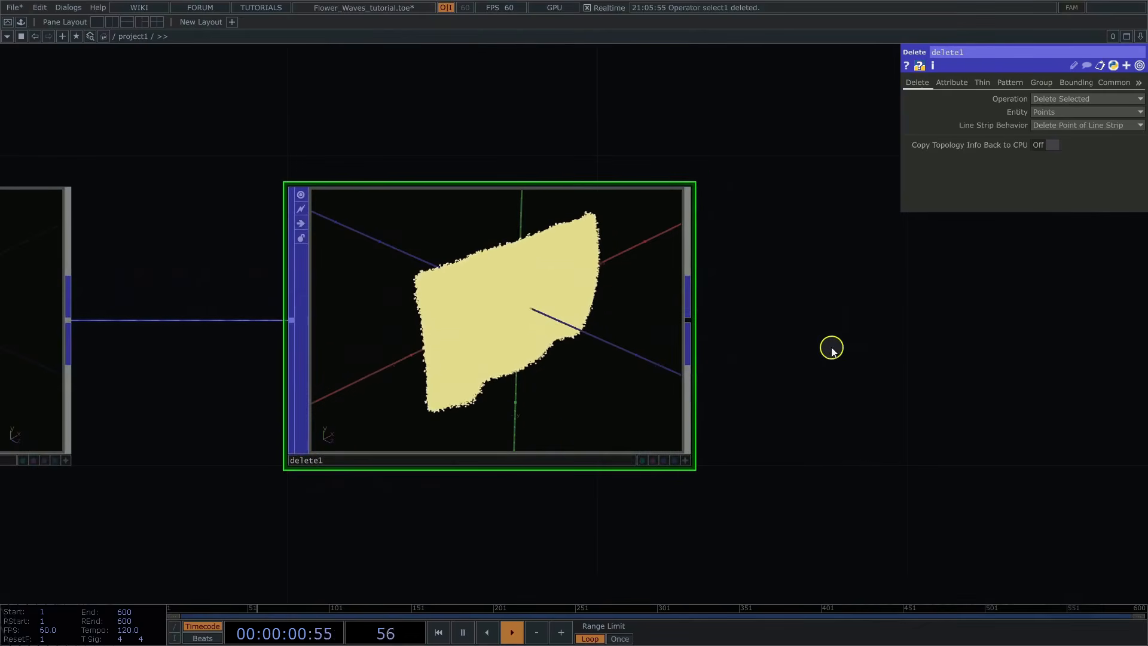
pyautogui.moveTo(832, 351); pyautogui.dragTo(815, 317)
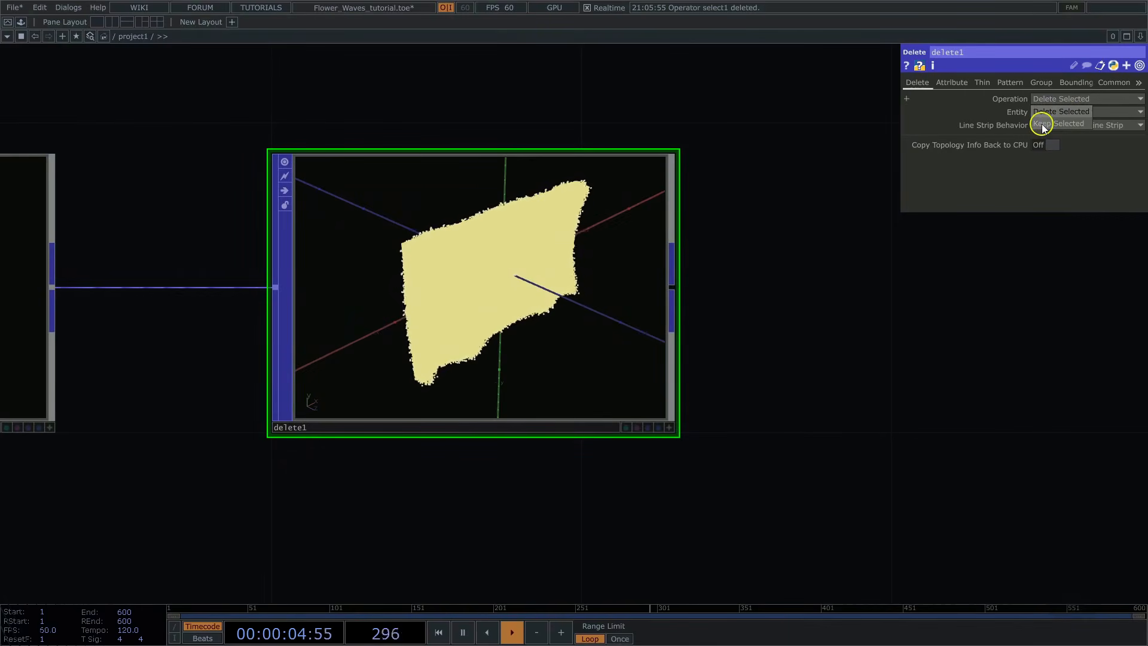
pyautogui.click(1042, 126)
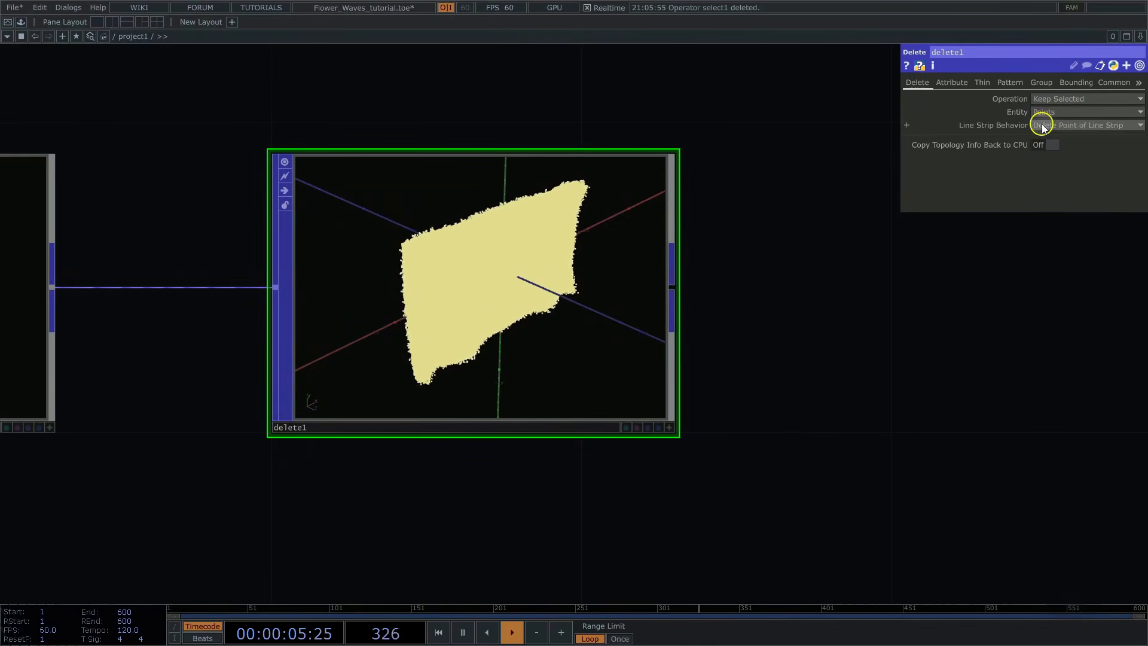
pyautogui.click(1042, 84)
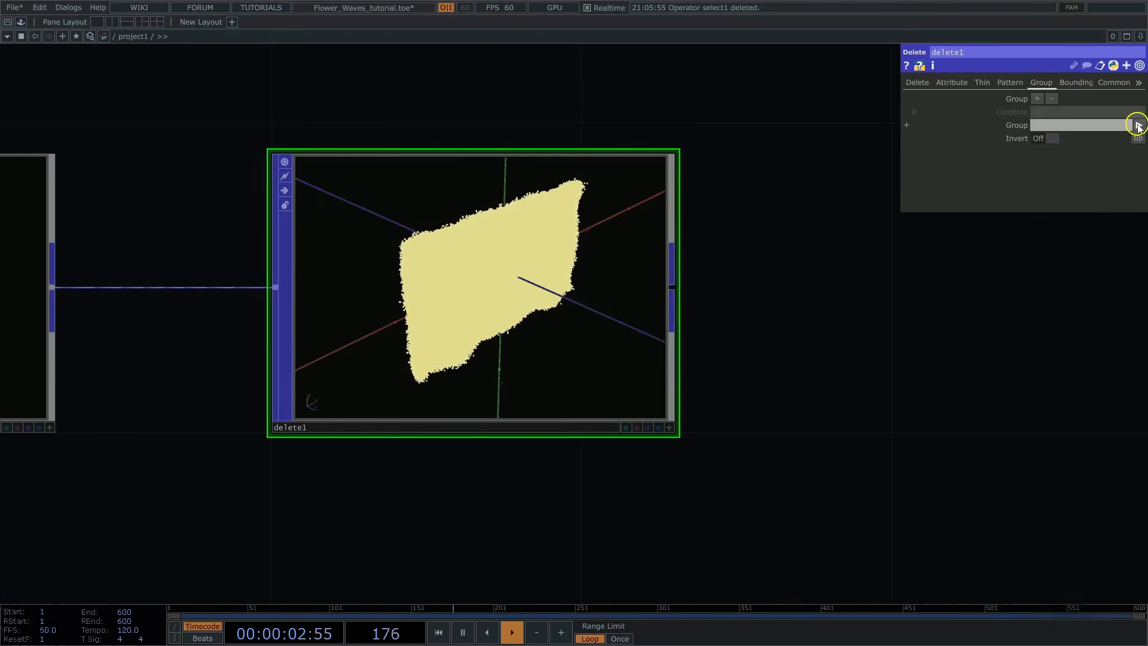
pyautogui.click(669, 428)
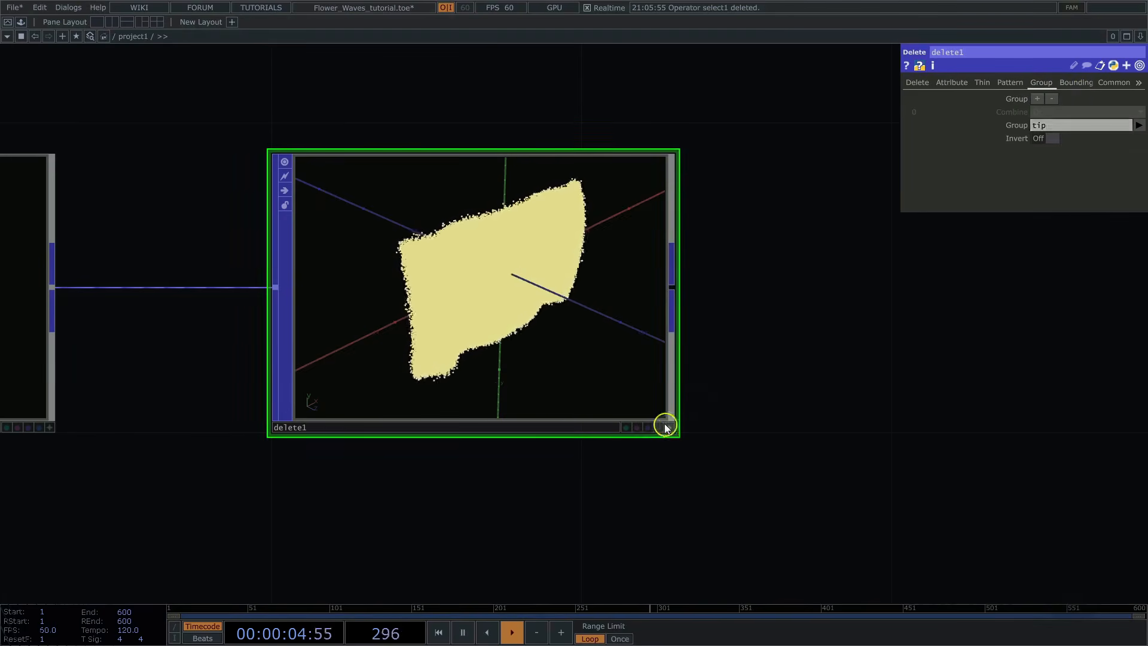
pyautogui.moveTo(575, 369); pyautogui.dragTo(437, 351)
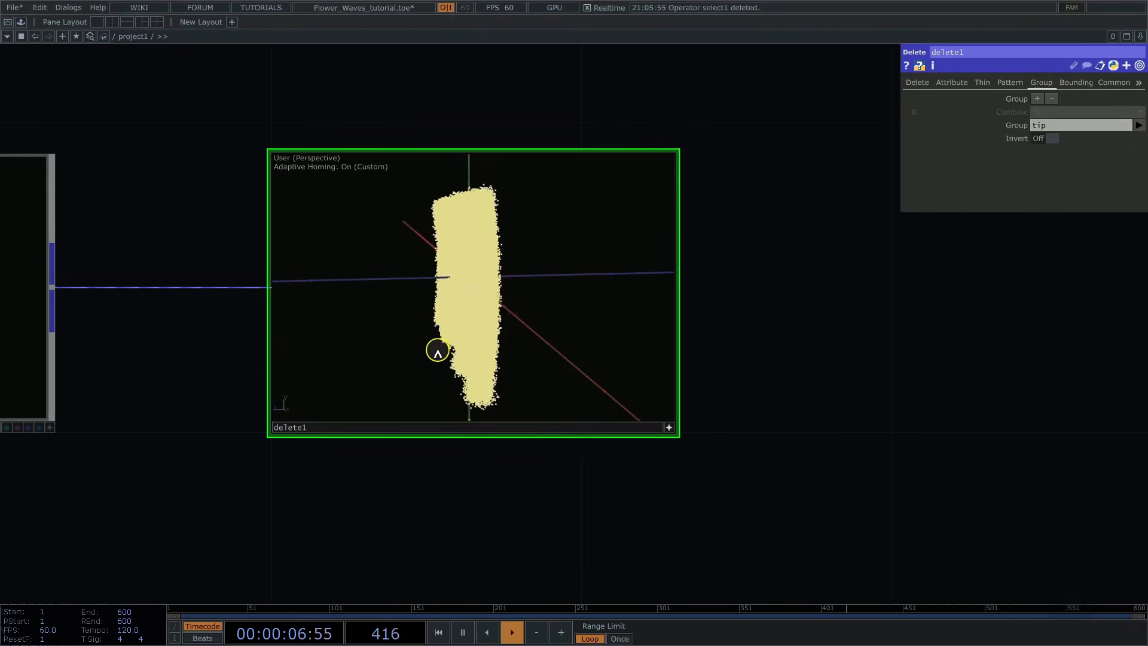
pyautogui.moveTo(437, 350); pyautogui.dragTo(666, 341, button='right')
pyautogui.click(669, 427)
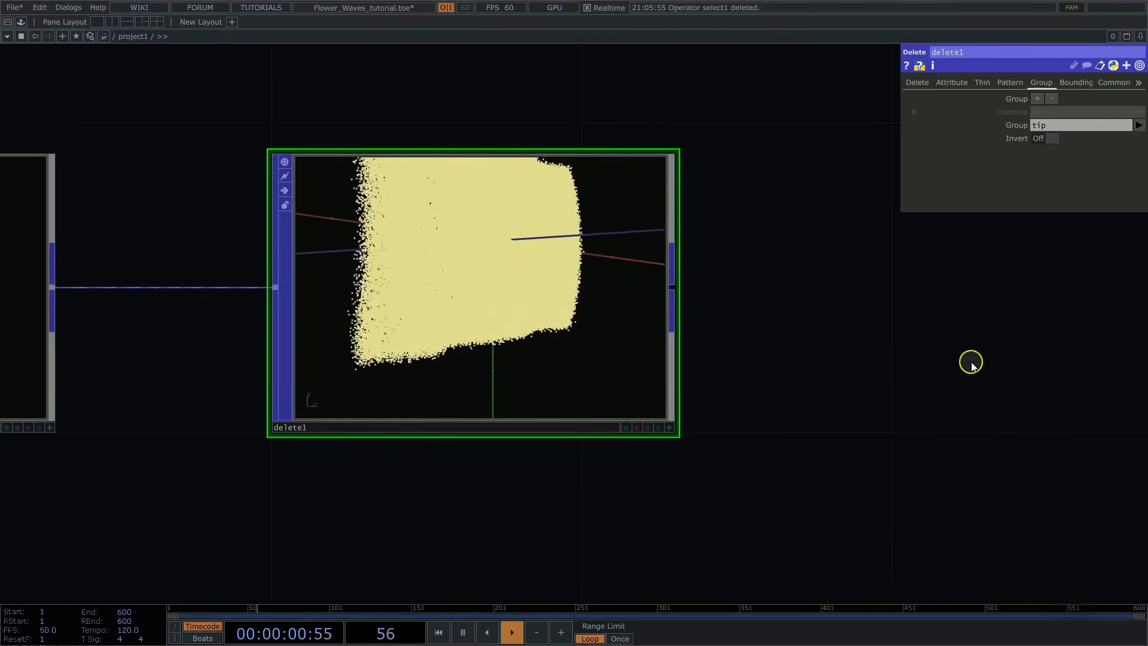
# Step: Add a Random POP connected to delete1's output
pyautogui.moveTo(1011, 349); pyautogui.dragTo(711, 334)
pyautogui.moveTo(702, 335); pyautogui.dragTo(659, 342, button='middle')
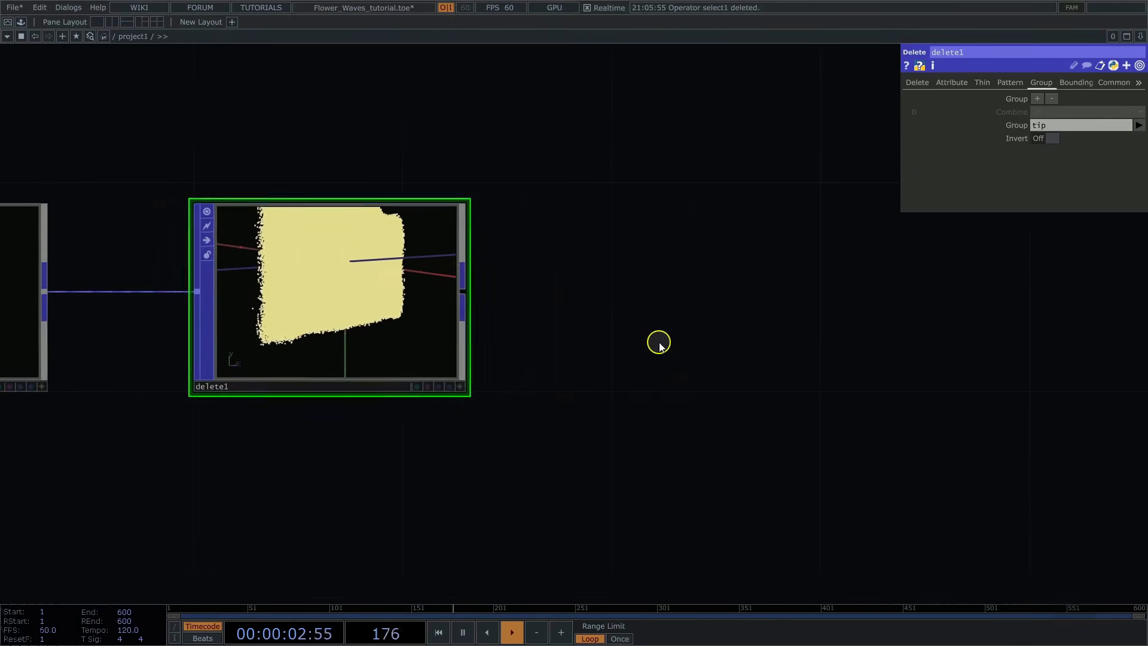
pyautogui.rightClick(466, 292)
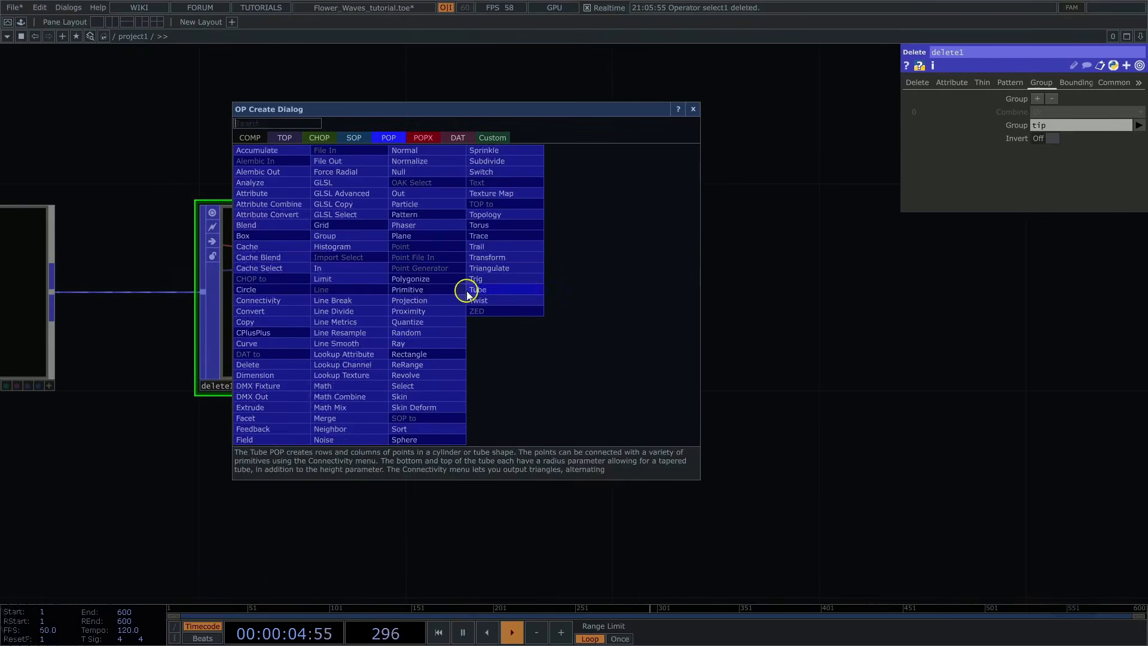
pyautogui.click(415, 328)
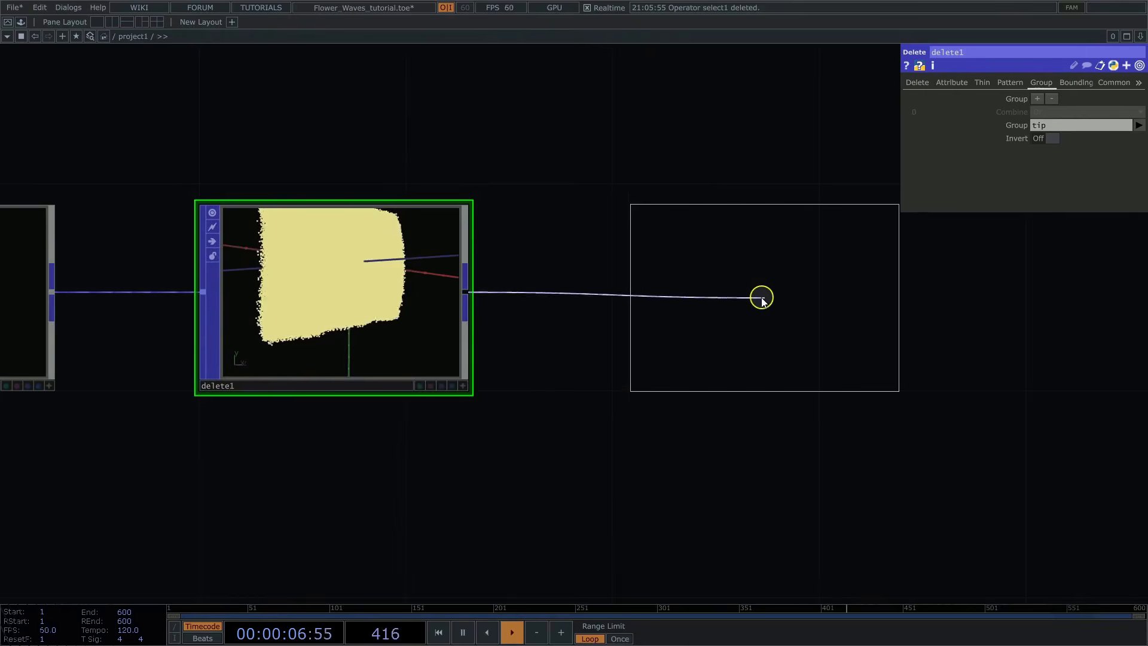
pyautogui.click(742, 297)
# Step: Set random1's Random Size to 1, Combine Operation to Set and Output Attribute Scope to Rand
pyautogui.moveTo(788, 150); pyautogui.dragTo(574, 154)
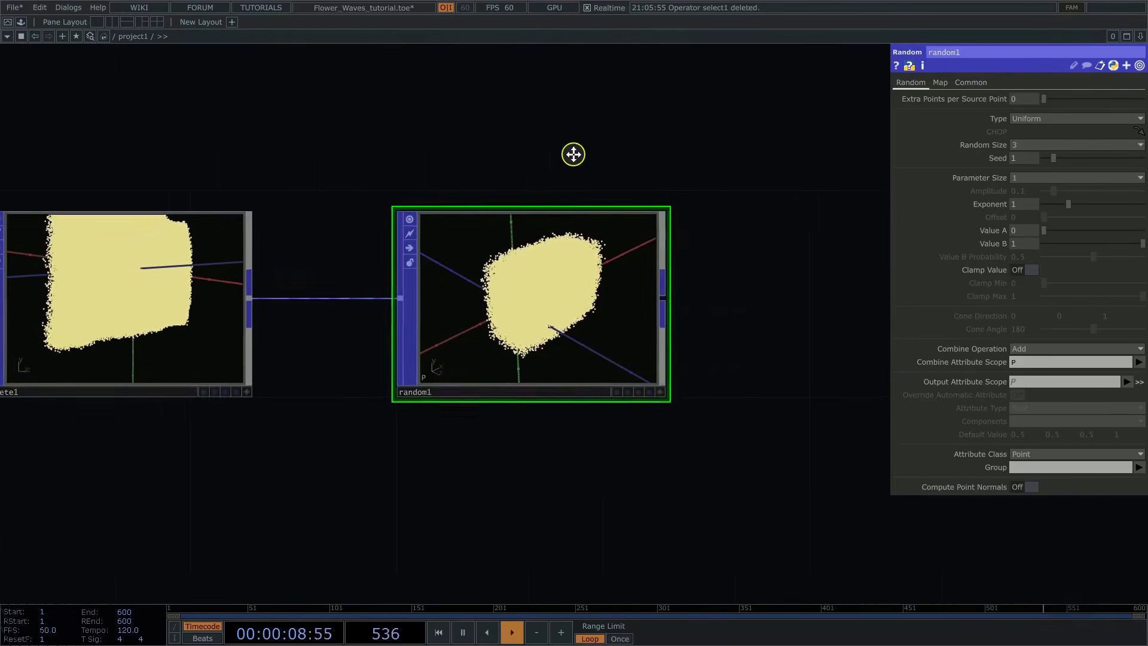
pyautogui.click(1017, 146)
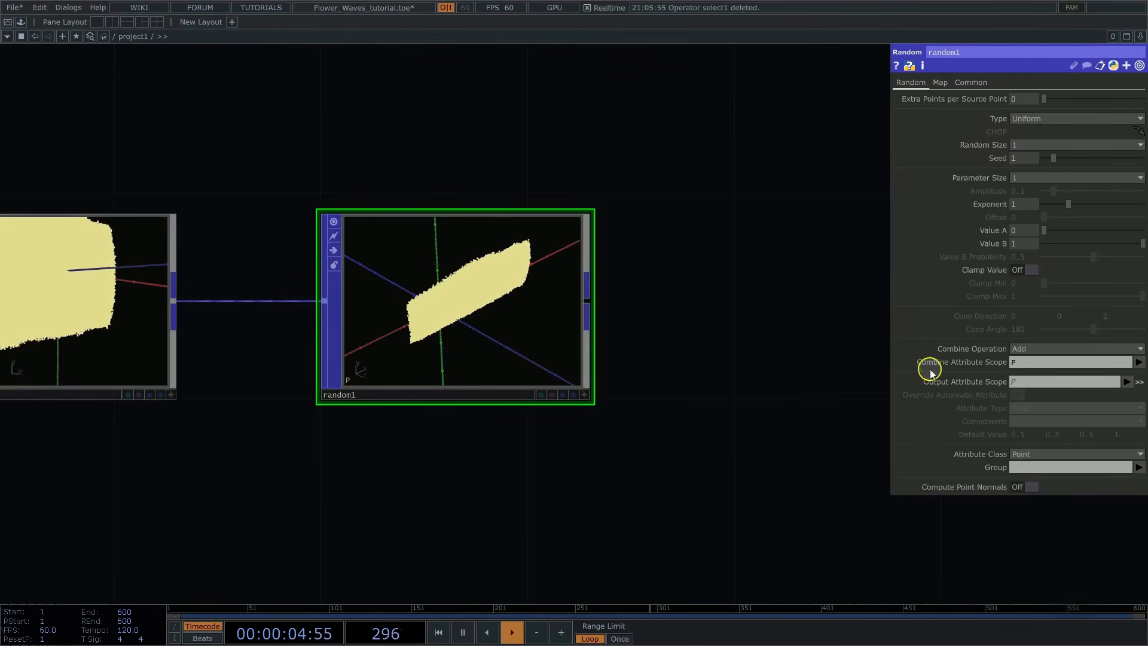
pyautogui.click(1026, 348)
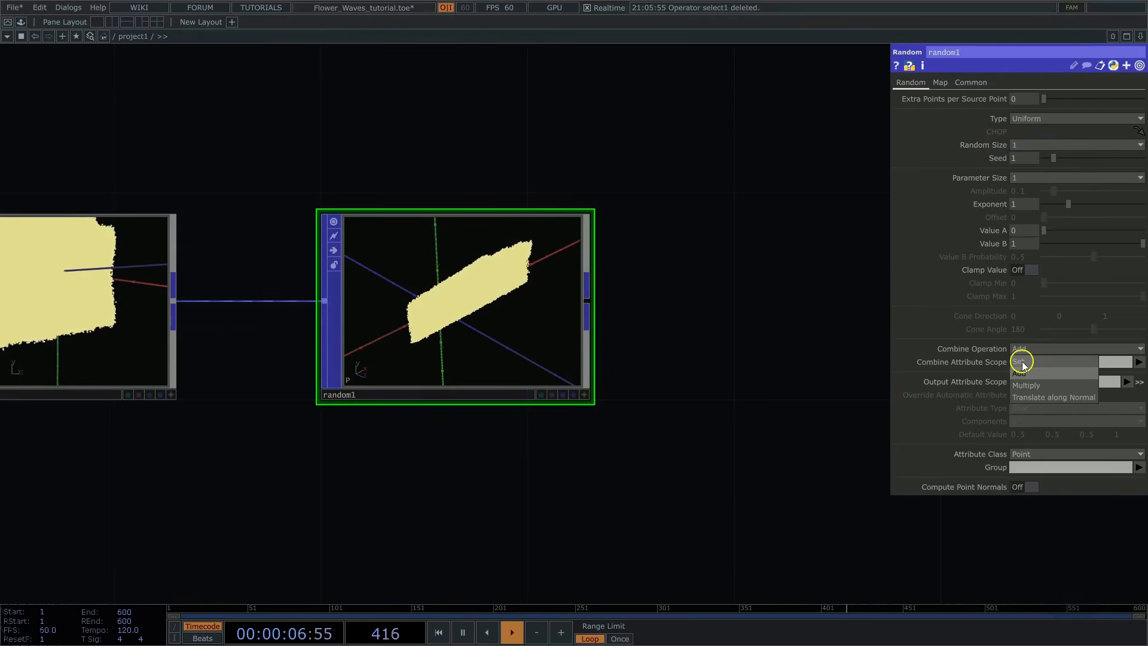
pyautogui.click(1021, 362)
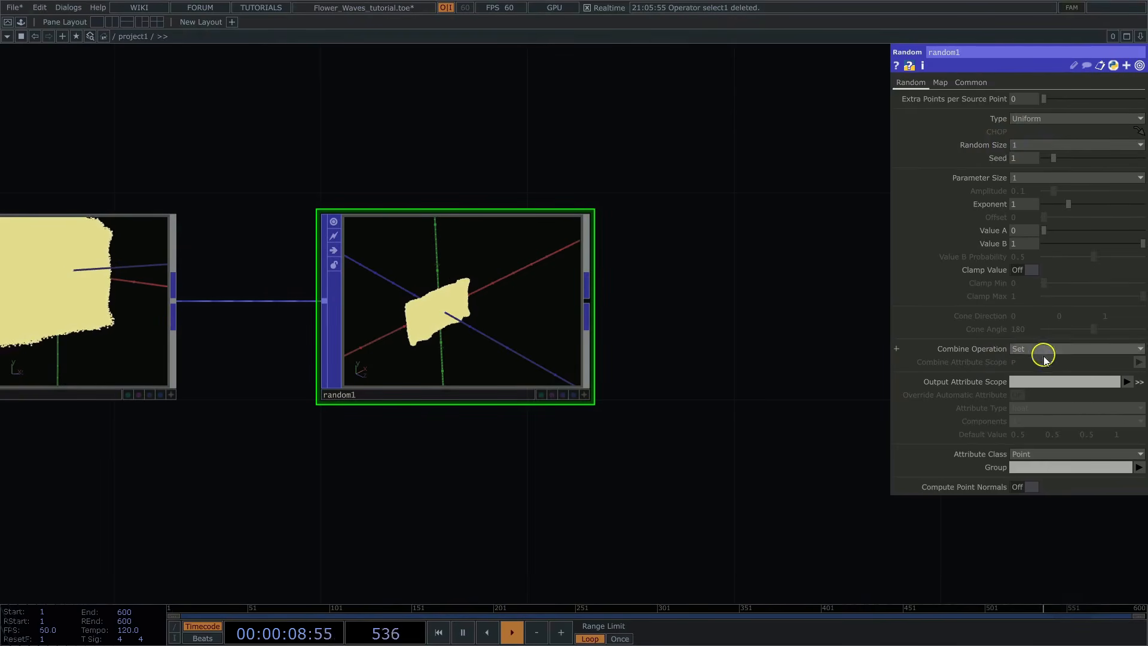
pyautogui.press('capslock')
pyautogui.write('Rand')
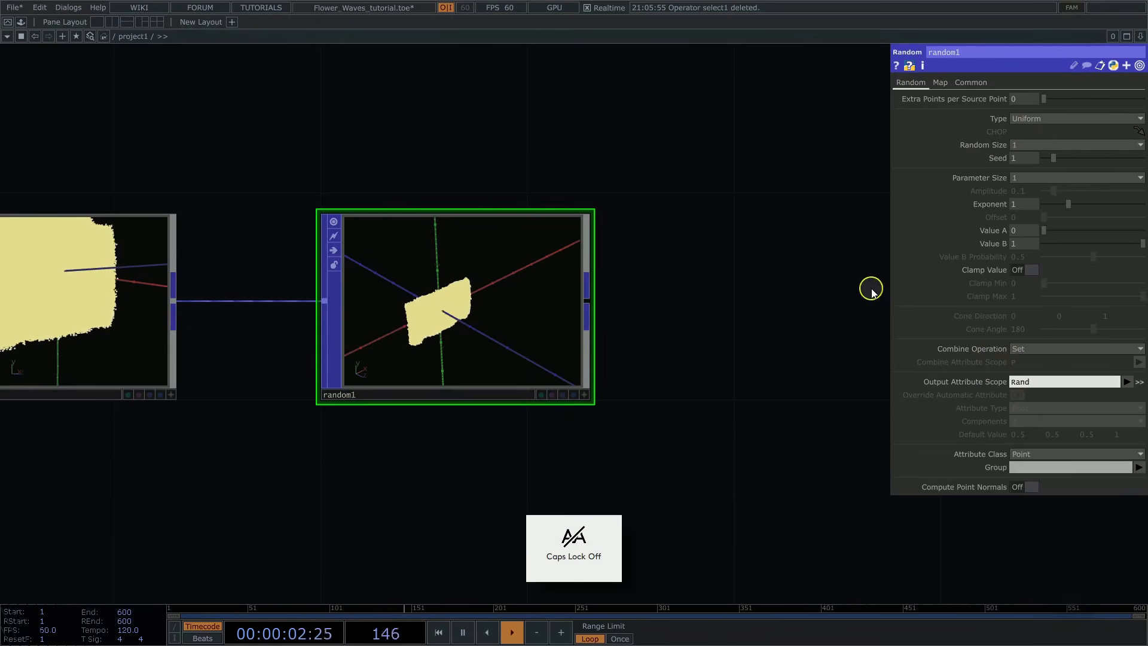
pyautogui.press('Return')
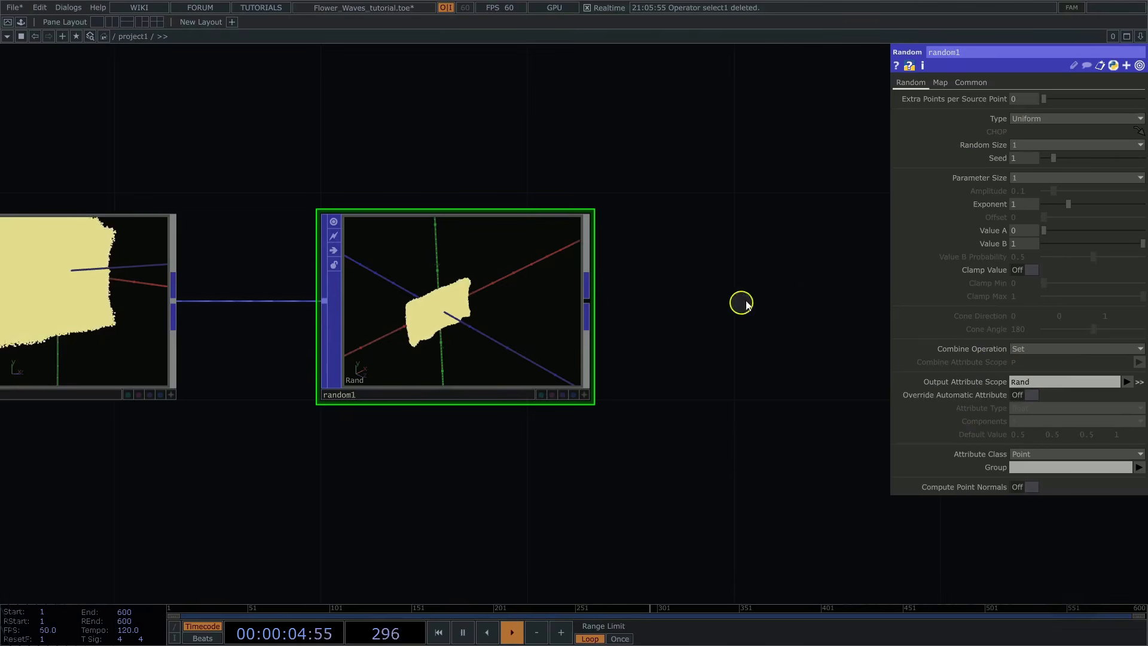
# Step: Add a second Delete POP connected to random1's output
pyautogui.moveTo(742, 283); pyautogui.dragTo(524, 258)
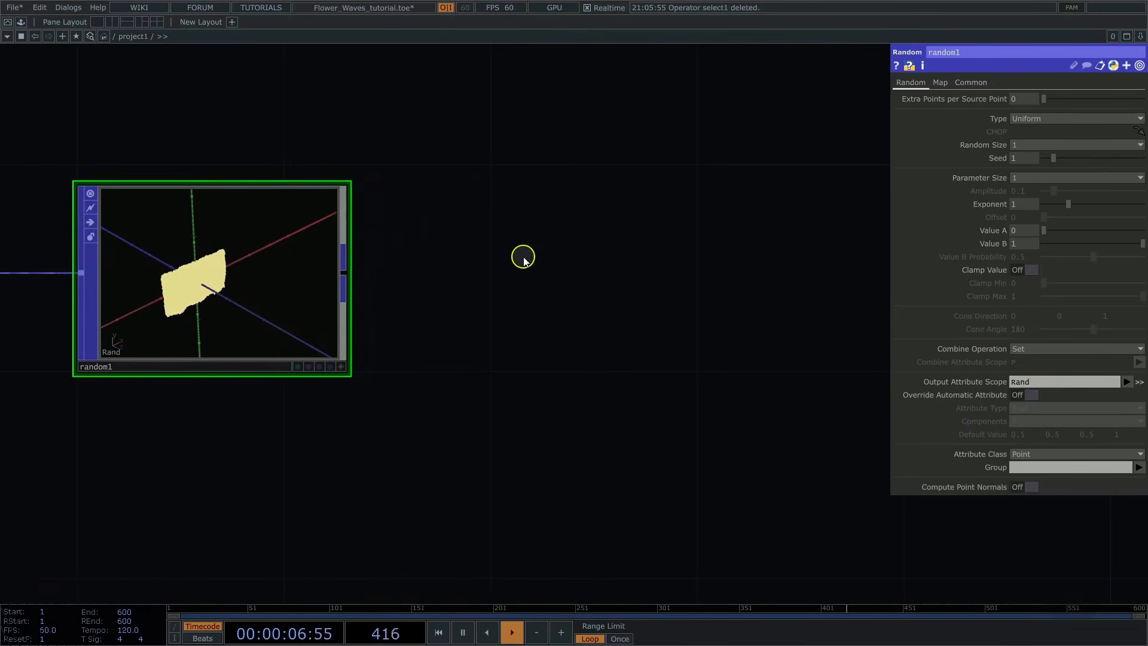
pyautogui.click(342, 269)
pyautogui.write('de')
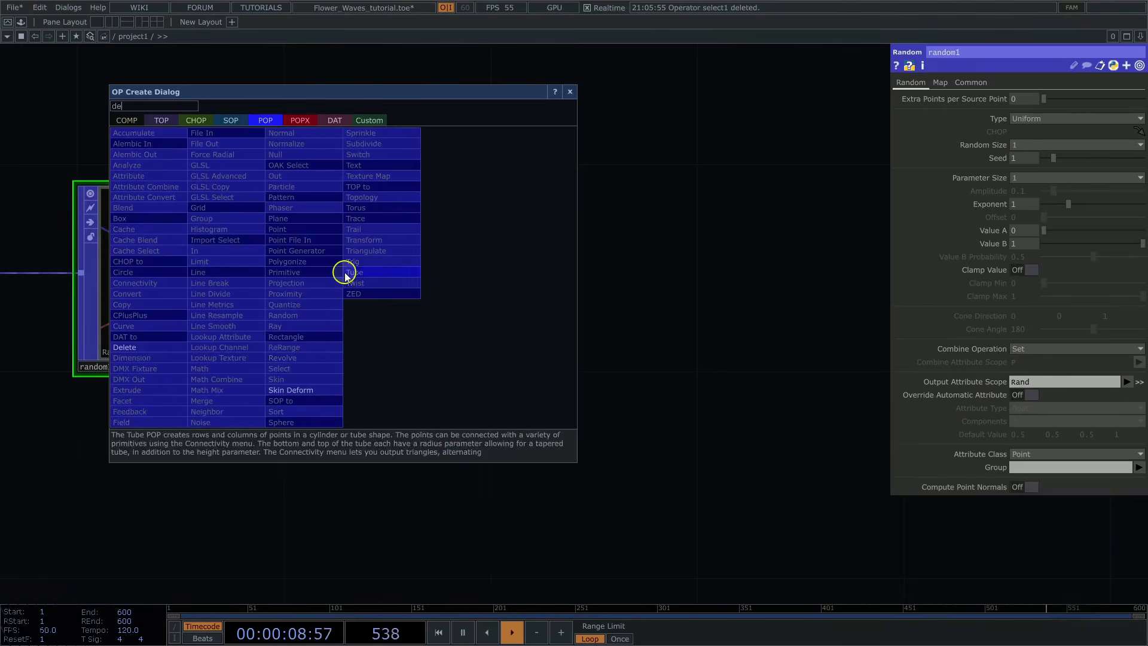
pyautogui.click(142, 347)
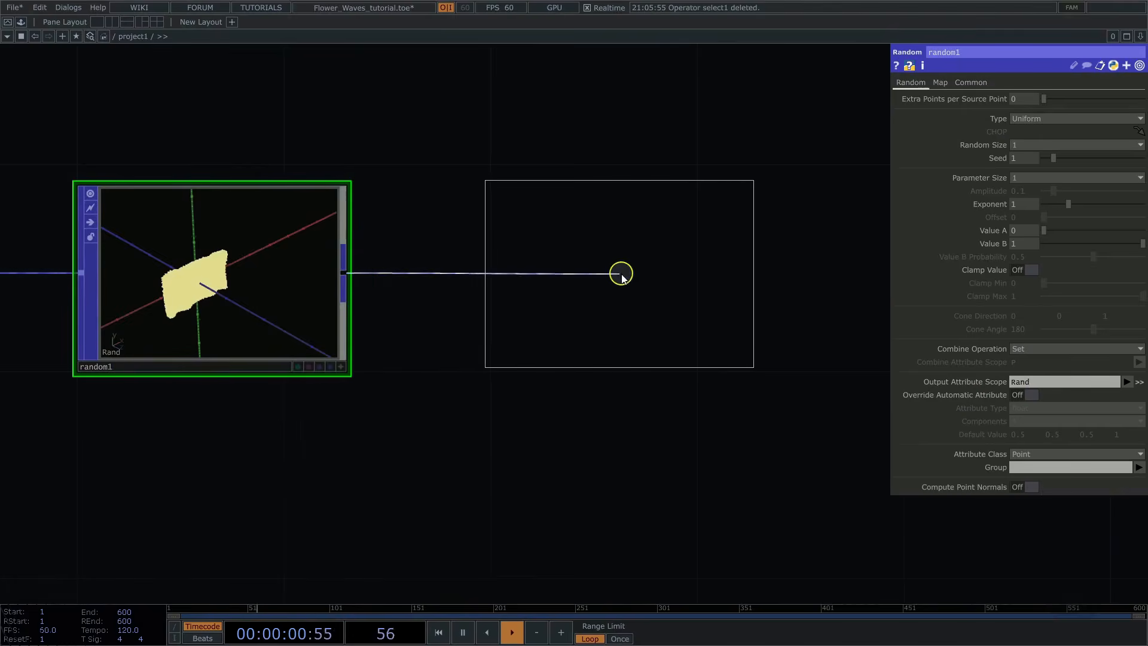
pyautogui.click(626, 273)
pyautogui.scroll(5, 885, 264)
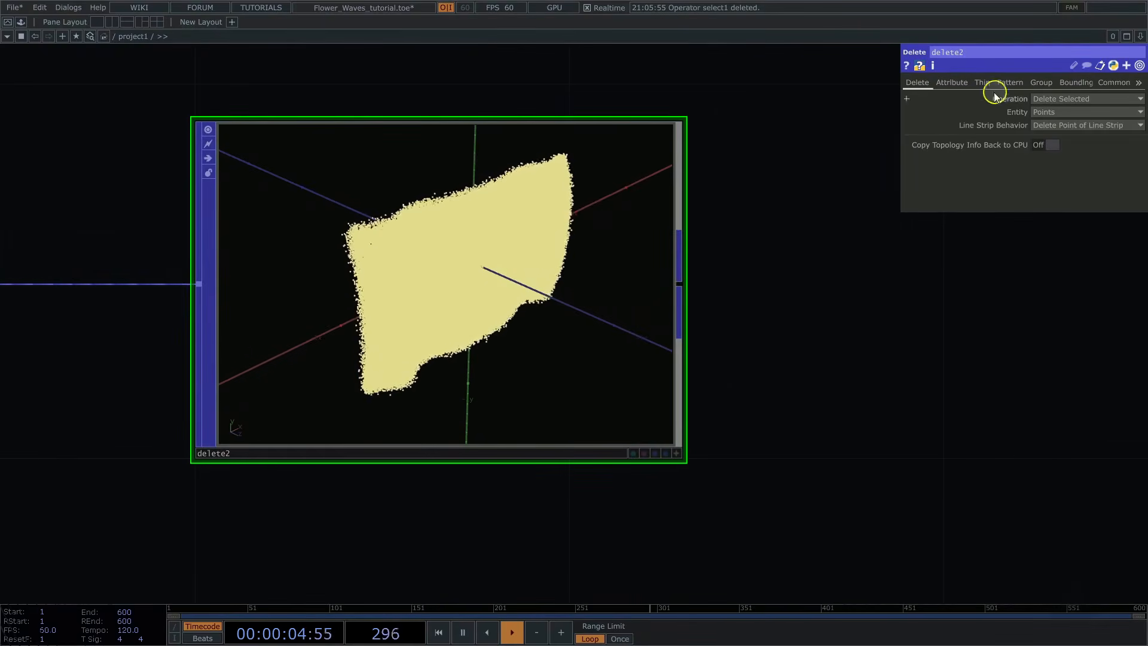
# Step: Set delete2 to delete points whose Rand attribute is less than 0.9, and inspect the thinned points from several angles
pyautogui.click(952, 82)
pyautogui.click(1138, 126)
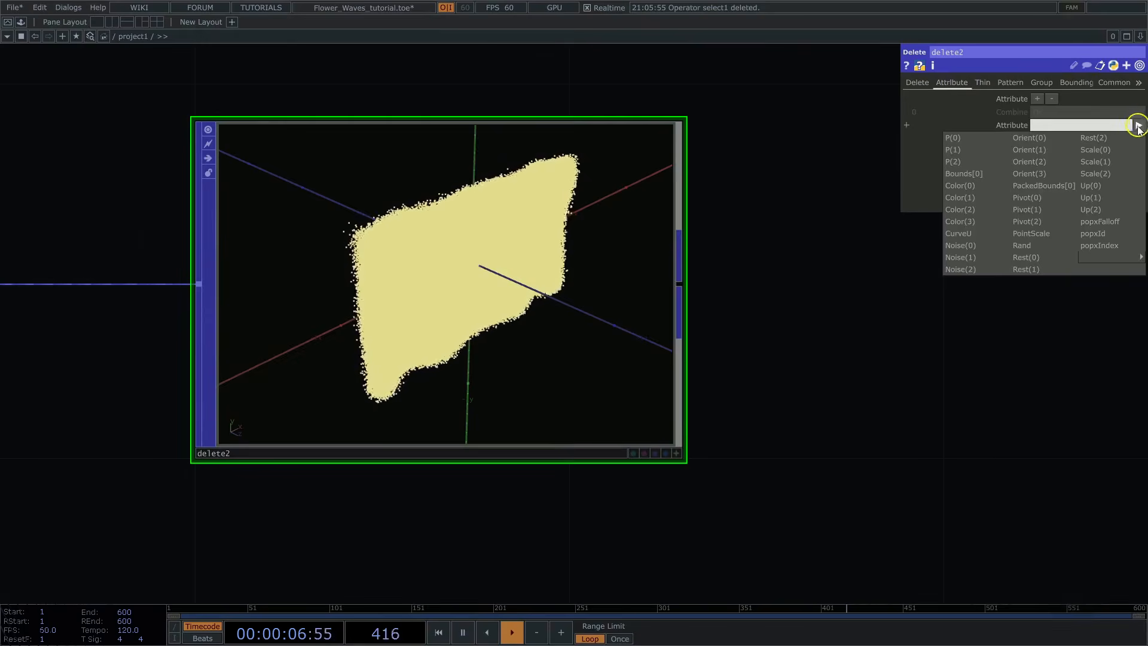
pyautogui.click(1030, 247)
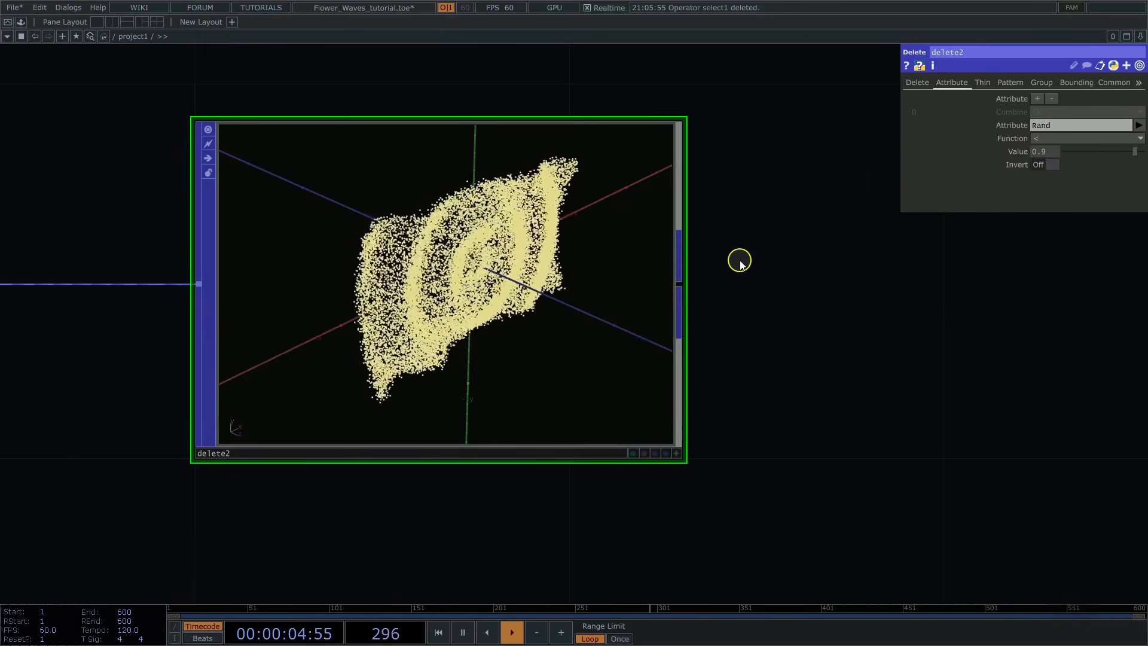
pyautogui.click(677, 453)
pyautogui.moveTo(620, 390); pyautogui.dragTo(455, 273)
pyautogui.moveTo(371, 278); pyautogui.dragTo(478, 278, button='middle')
pyautogui.moveTo(453, 284); pyautogui.dragTo(565, 290)
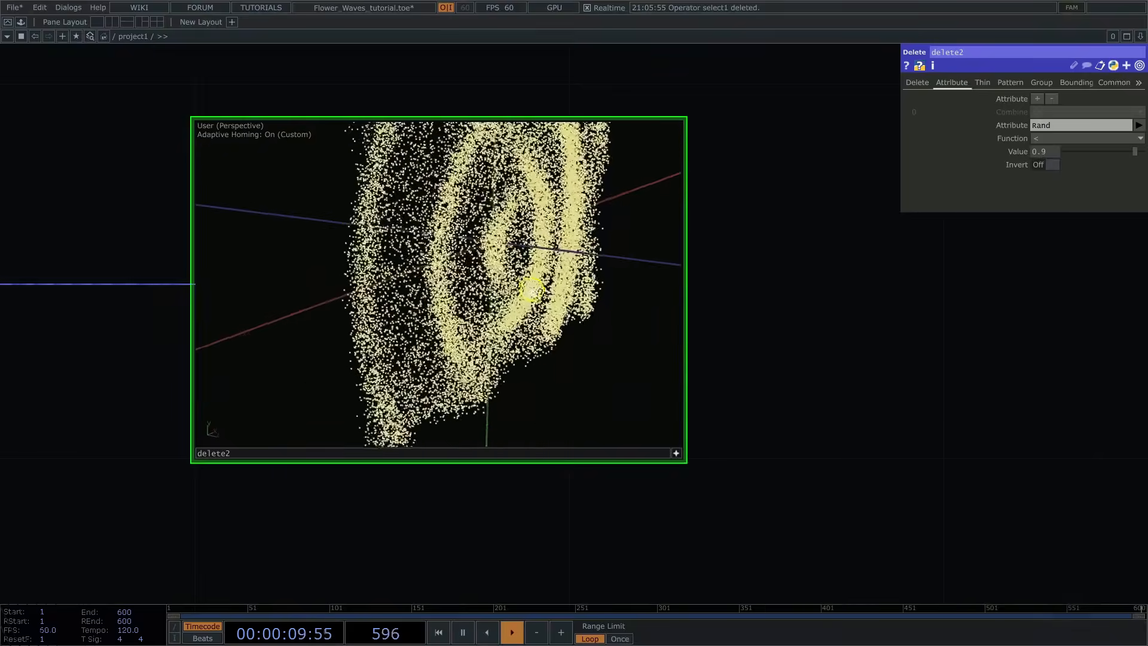
pyautogui.click(677, 452)
# Step: Add a Null POP connected to delete2's output and rename it point_cloud
pyautogui.scroll(-5, 928, 361)
pyautogui.rightClick(815, 320)
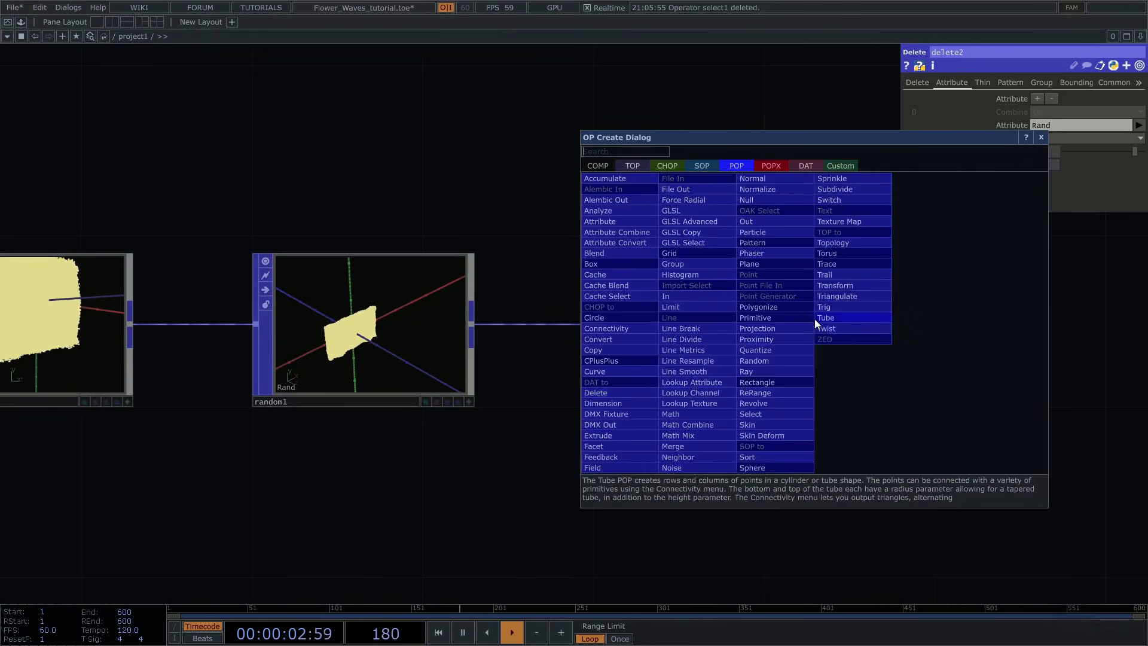
pyautogui.click(753, 201)
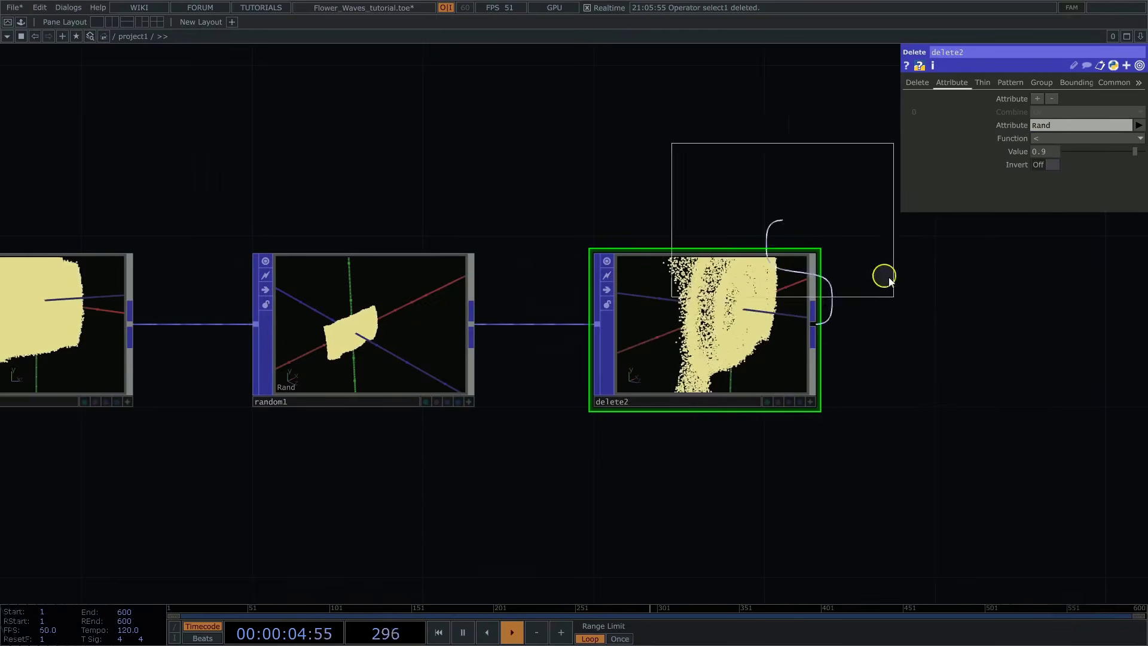
pyautogui.click(1041, 320)
pyautogui.click(968, 401)
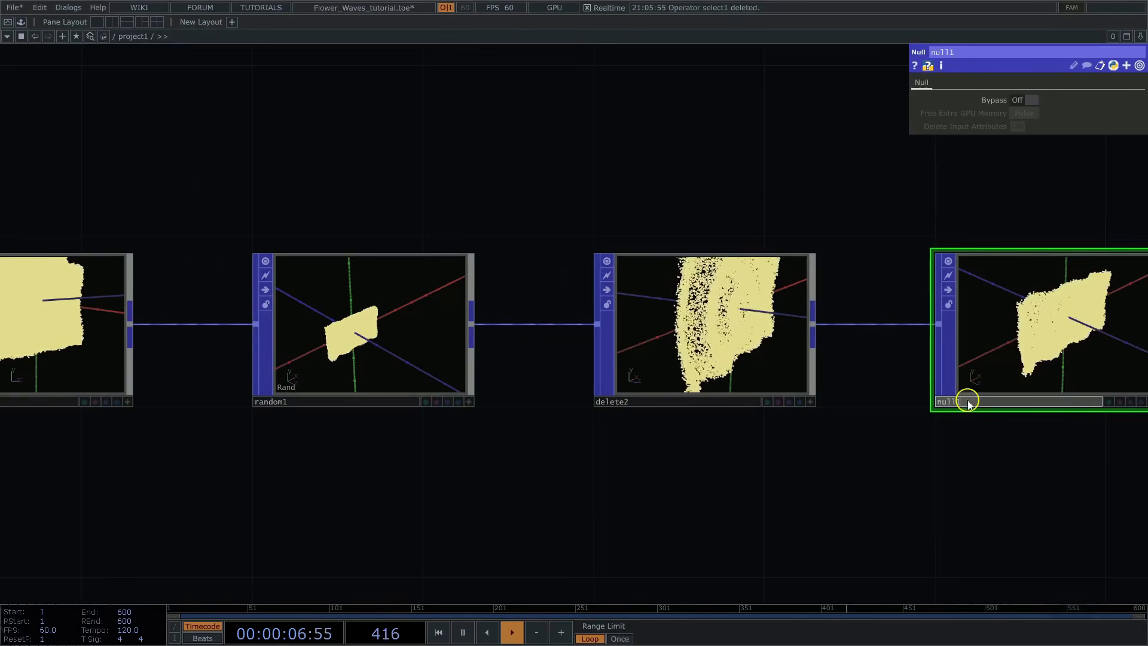
pyautogui.write('point_clo')
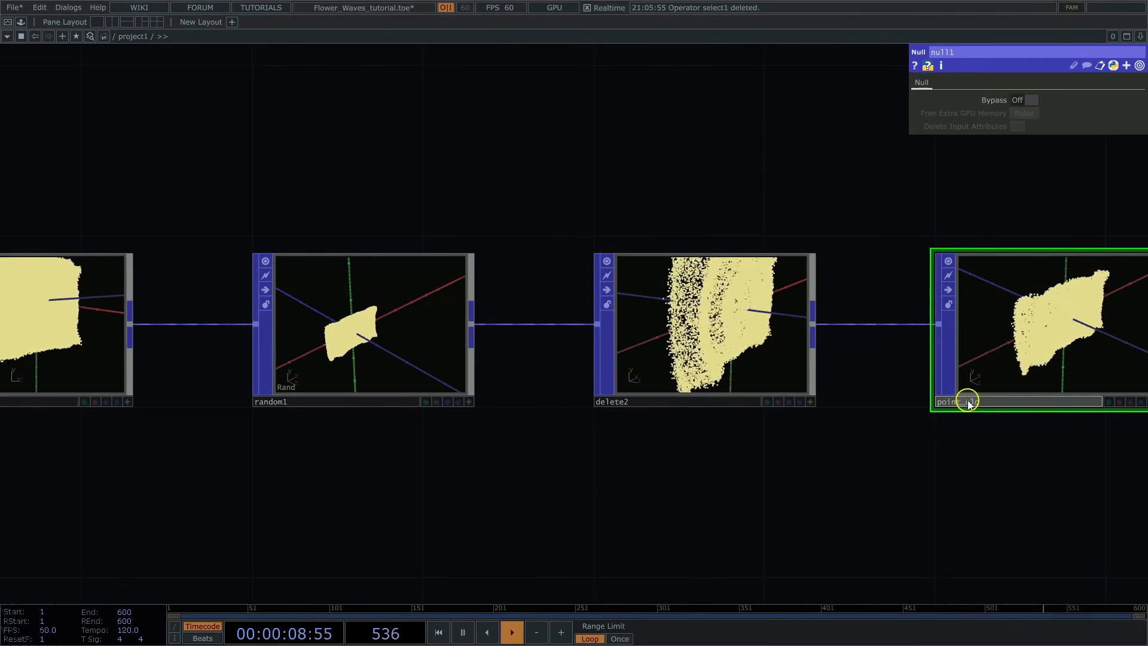
pyautogui.write('ud')
pyautogui.press('Return')
pyautogui.press('h')
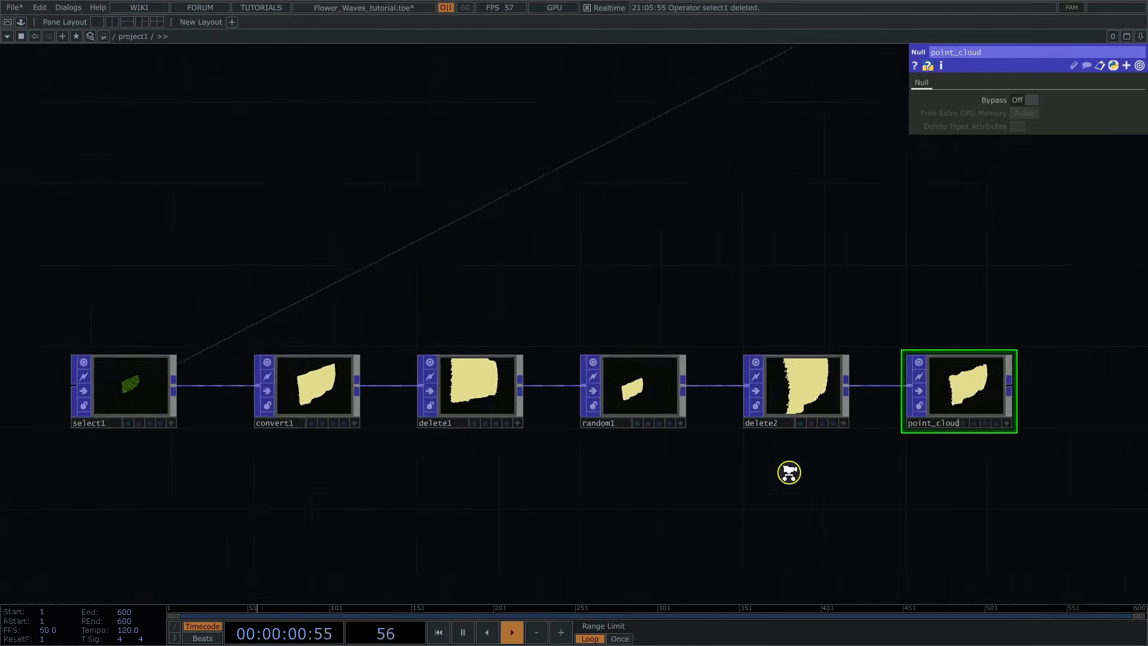
# Step: Add a POPX Instancer beside the flower network and connect normal1's output to its input
pyautogui.scroll(-3, 772, 475)
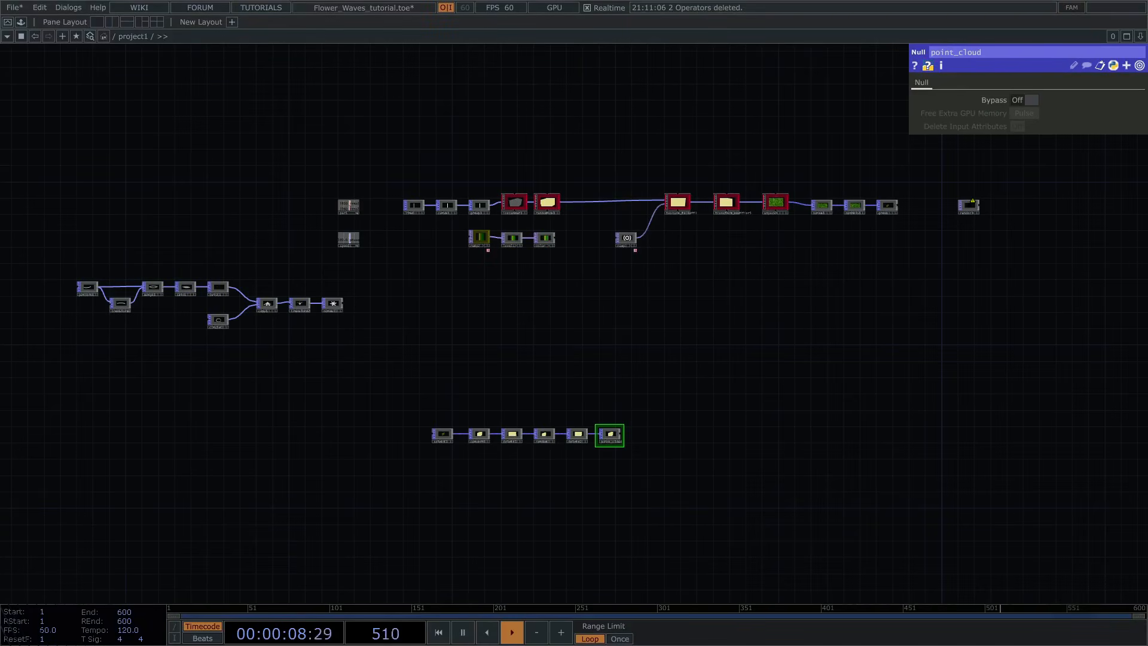
pyautogui.scroll(5, 422, 310)
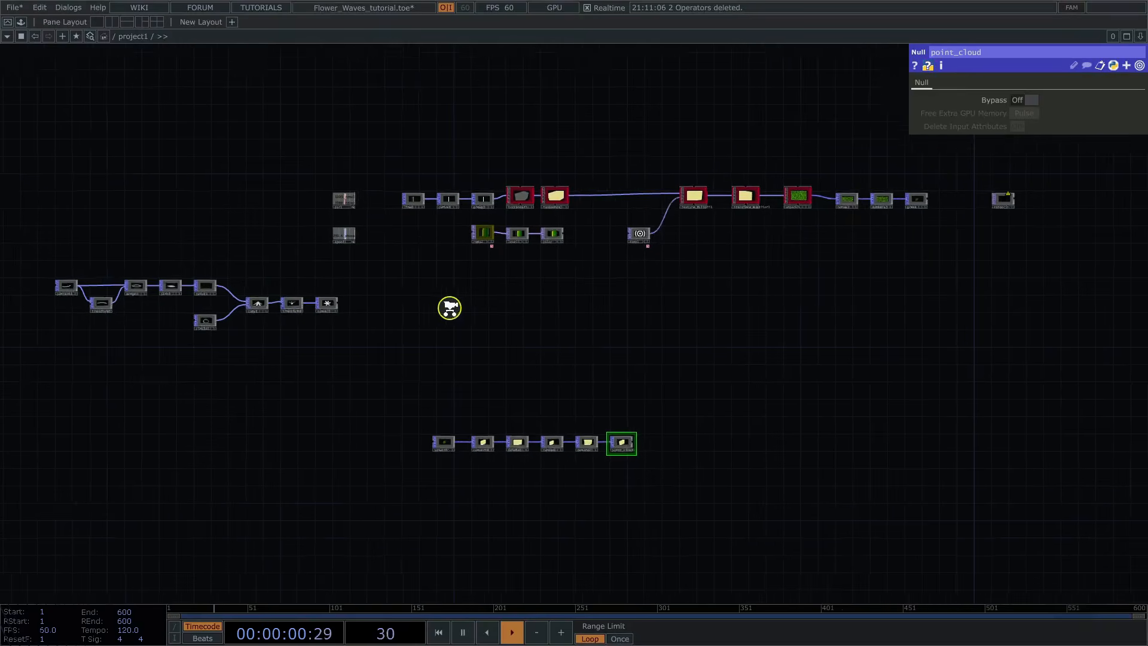
pyautogui.press('Tab')
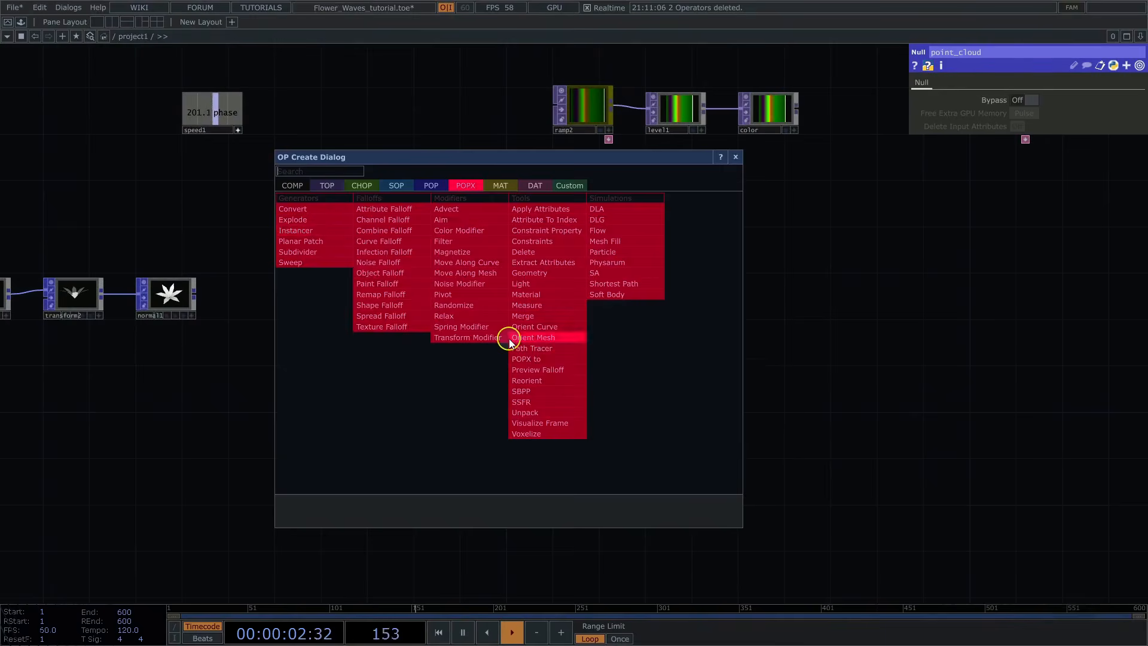
pyautogui.click(290, 225)
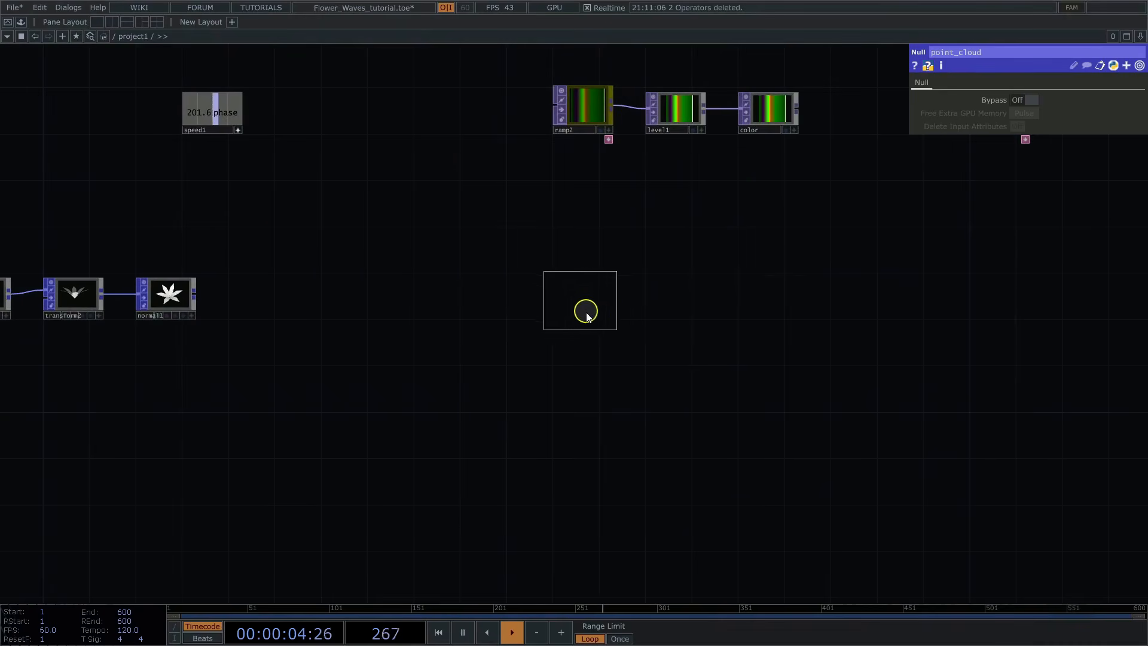
pyautogui.click(591, 299)
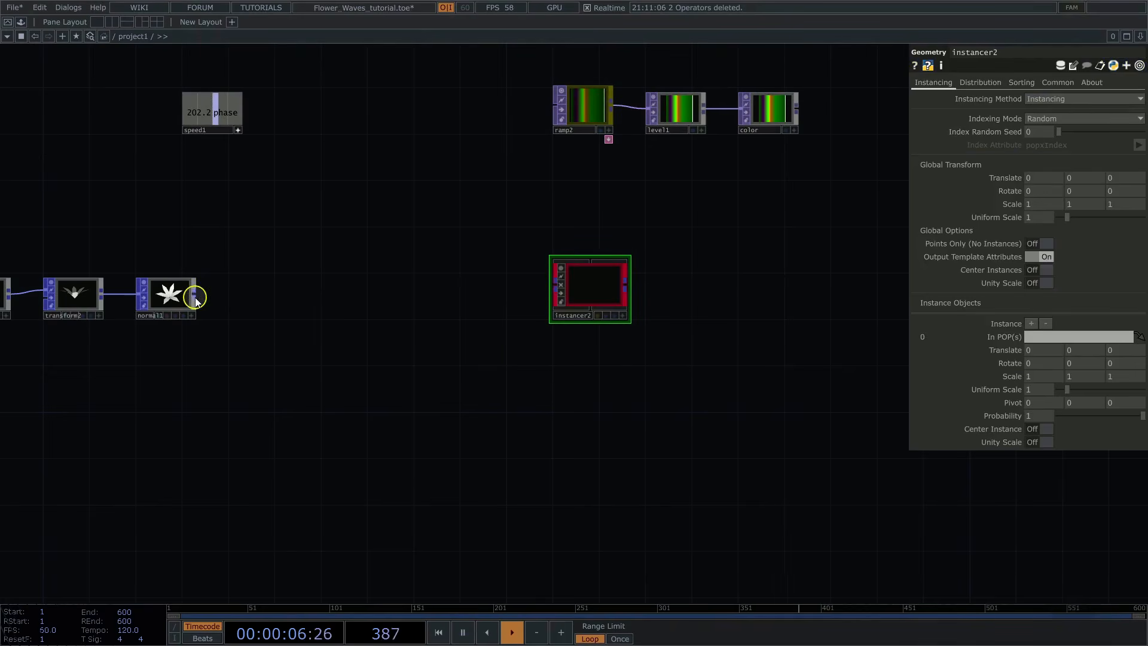
pyautogui.click(591, 289)
pyautogui.scroll(6, 778, 288)
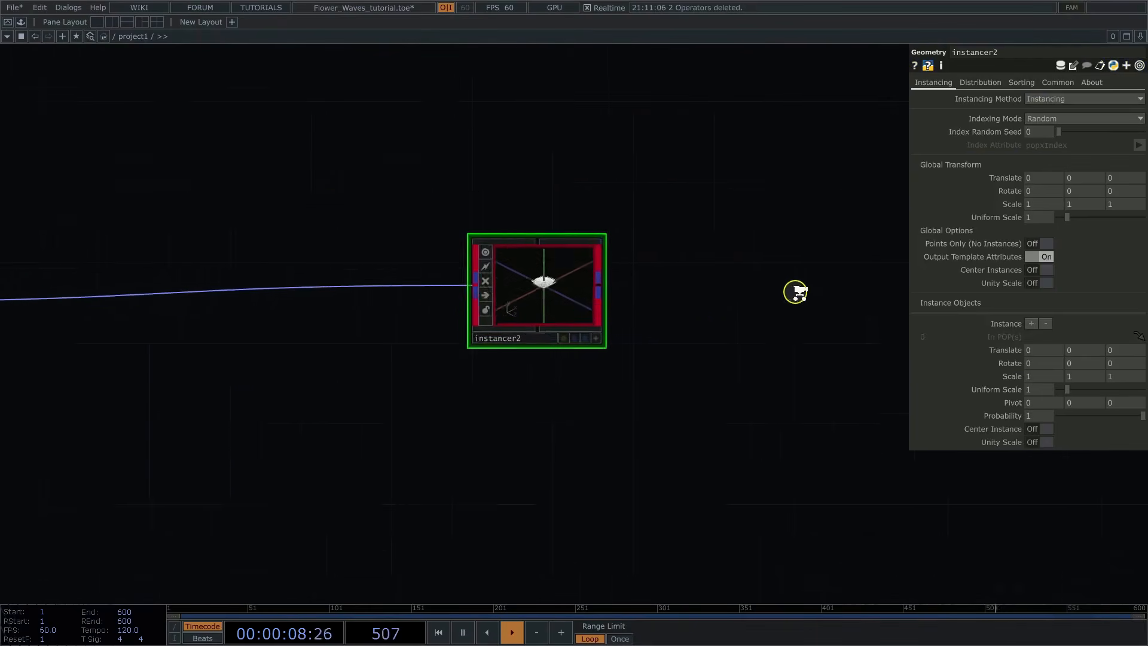
# Step: Set instancer2's global Uniform Scale to 0.01 and inspect the small flower instances
pyautogui.moveTo(663, 286); pyautogui.dragTo(647, 311)
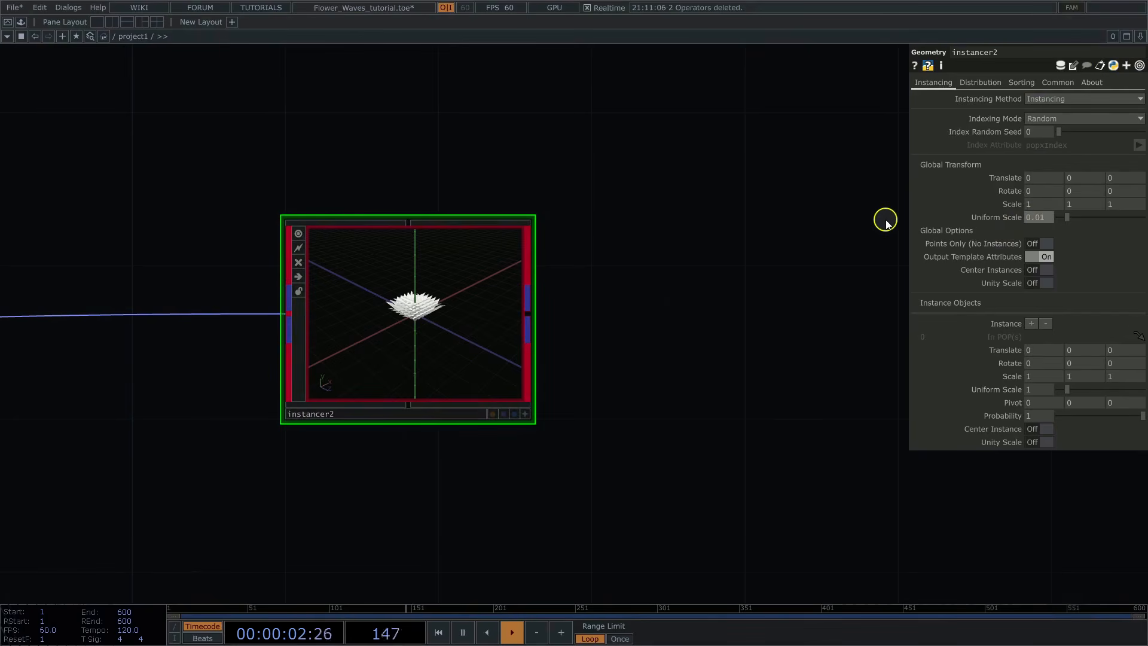
pyautogui.click(526, 414)
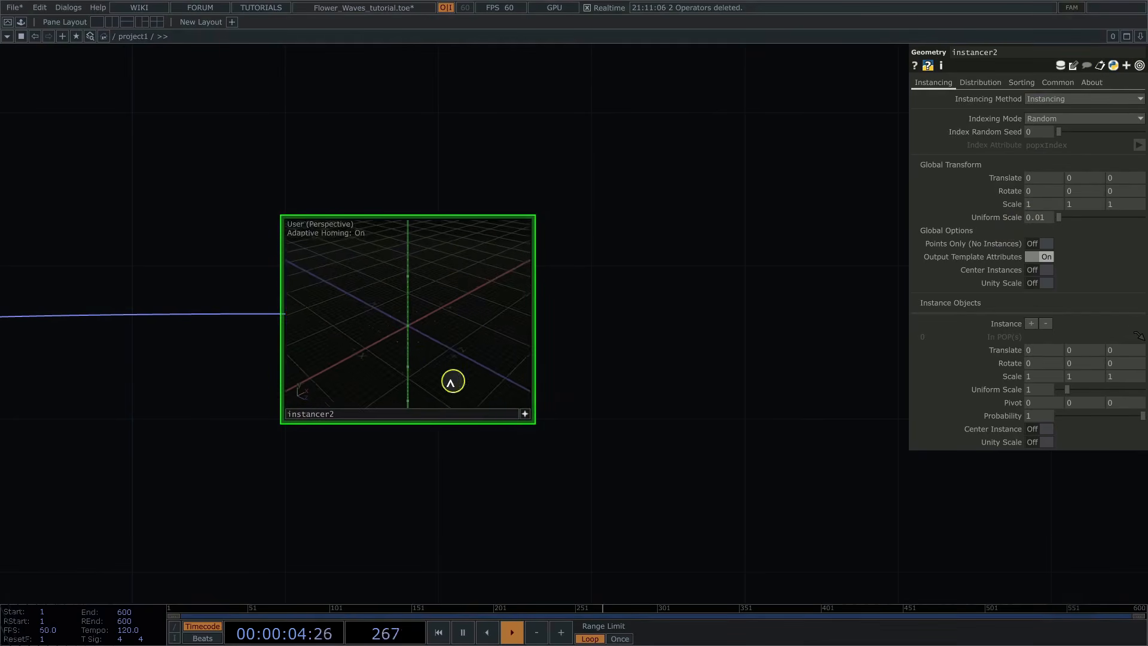
pyautogui.scroll(8, 396, 359)
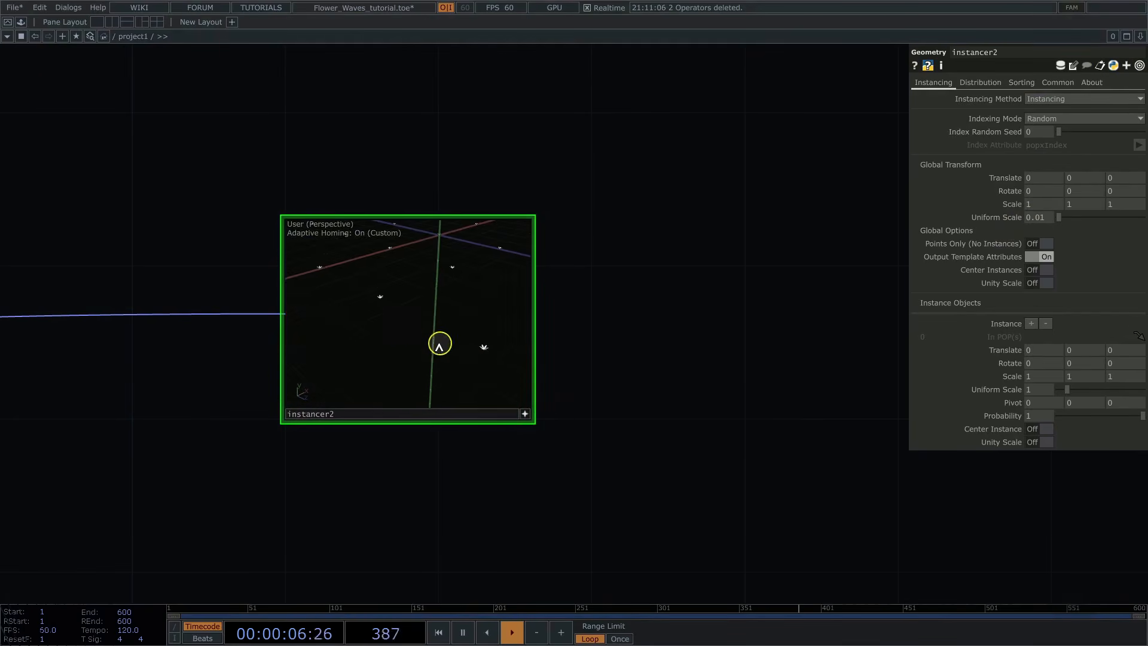
pyautogui.moveTo(440, 345); pyautogui.dragTo(389, 344)
# Step: Set instancer2's global X rotation to 90 and inspect the flowers' orientation
pyautogui.click(1043, 219)
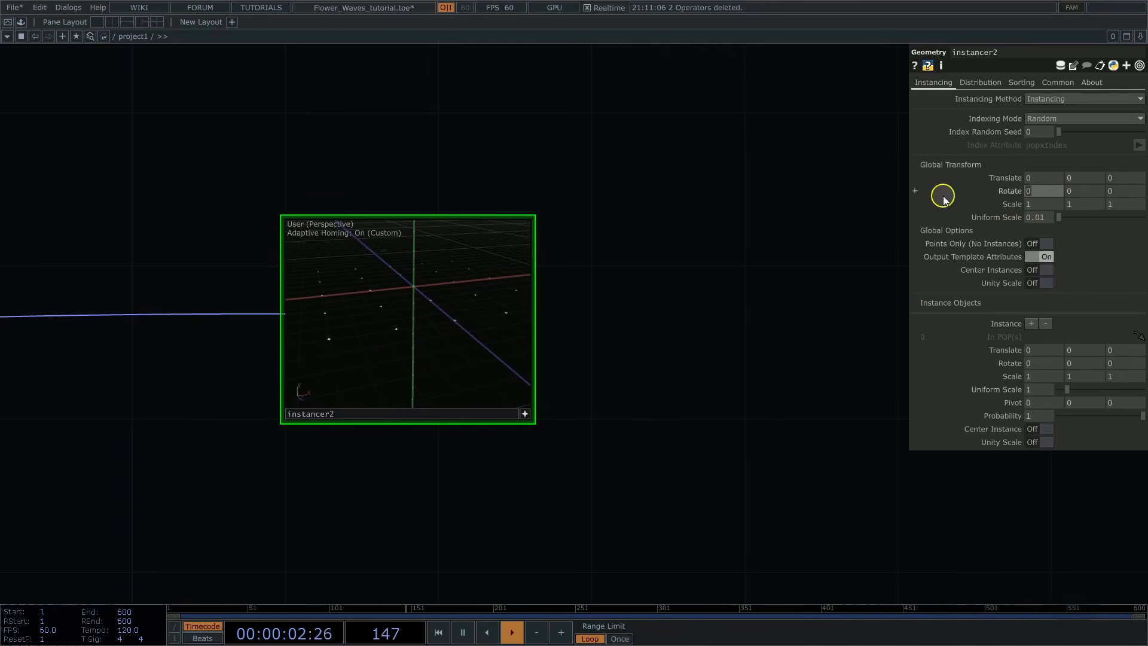
pyautogui.moveTo(397, 335); pyautogui.dragTo(503, 330, button='middle')
pyautogui.moveTo(420, 331); pyautogui.dragTo(456, 331)
pyautogui.moveTo(447, 328); pyautogui.dragTo(281, 353, button='middle')
pyautogui.click(526, 412)
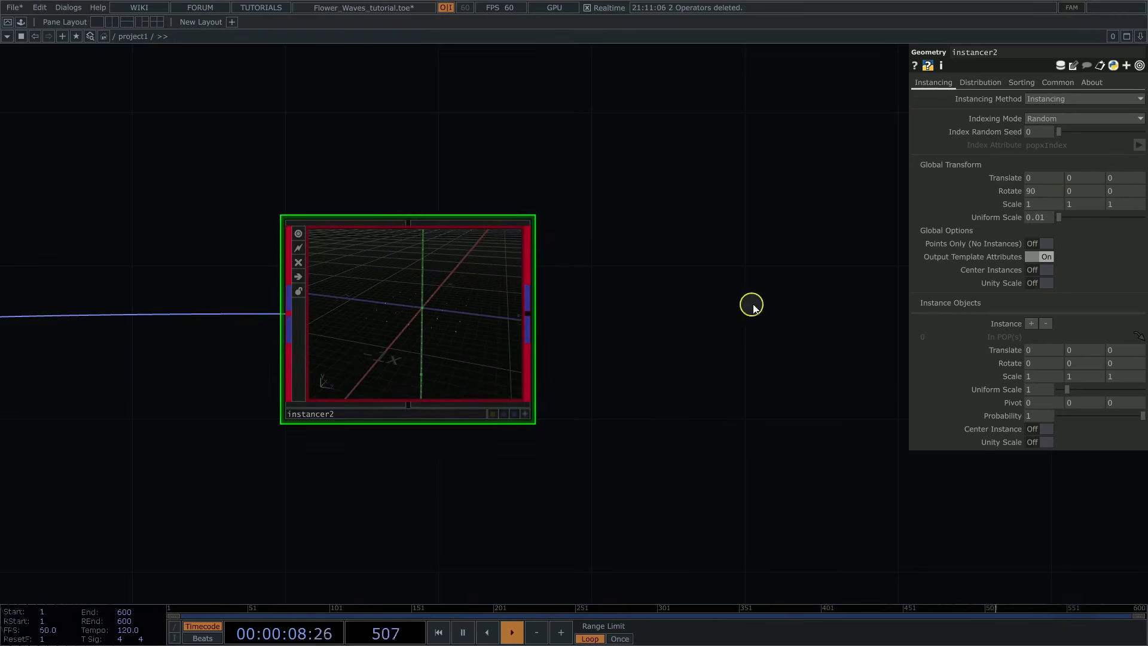
# Step: Set instancer2's Distribution Type to Point Cloud and assign point_cloud as its Template Object
pyautogui.moveTo(741, 289); pyautogui.dragTo(692, 239)
pyautogui.moveTo(692, 242); pyautogui.dragTo(718, 248, button='middle')
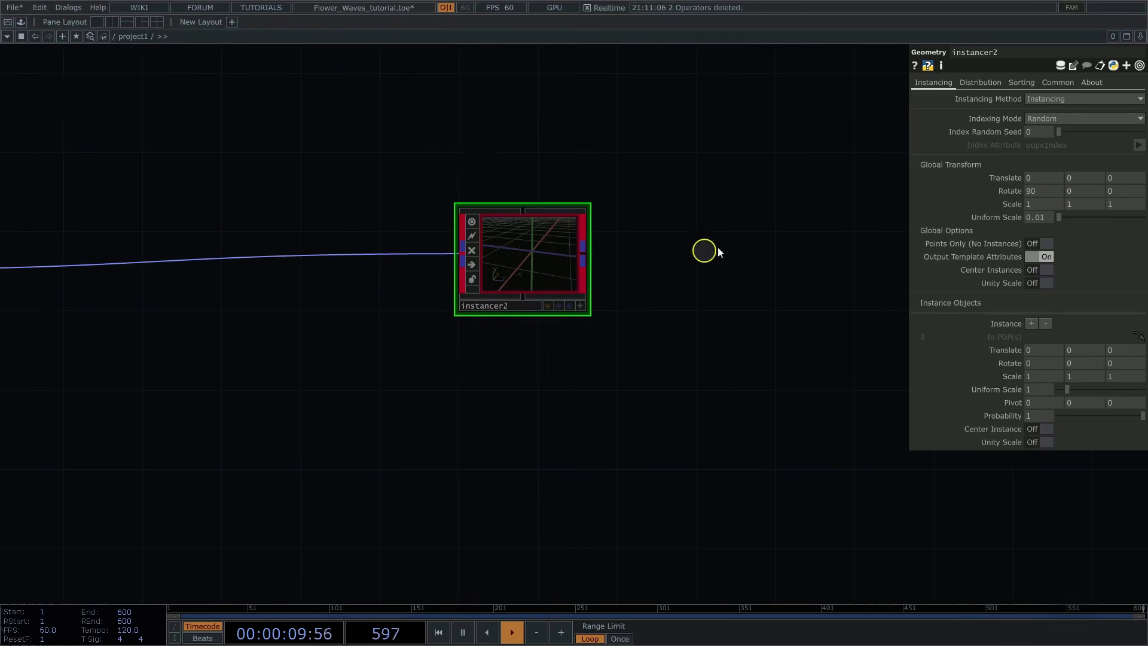
pyautogui.click(979, 87)
pyautogui.click(1046, 99)
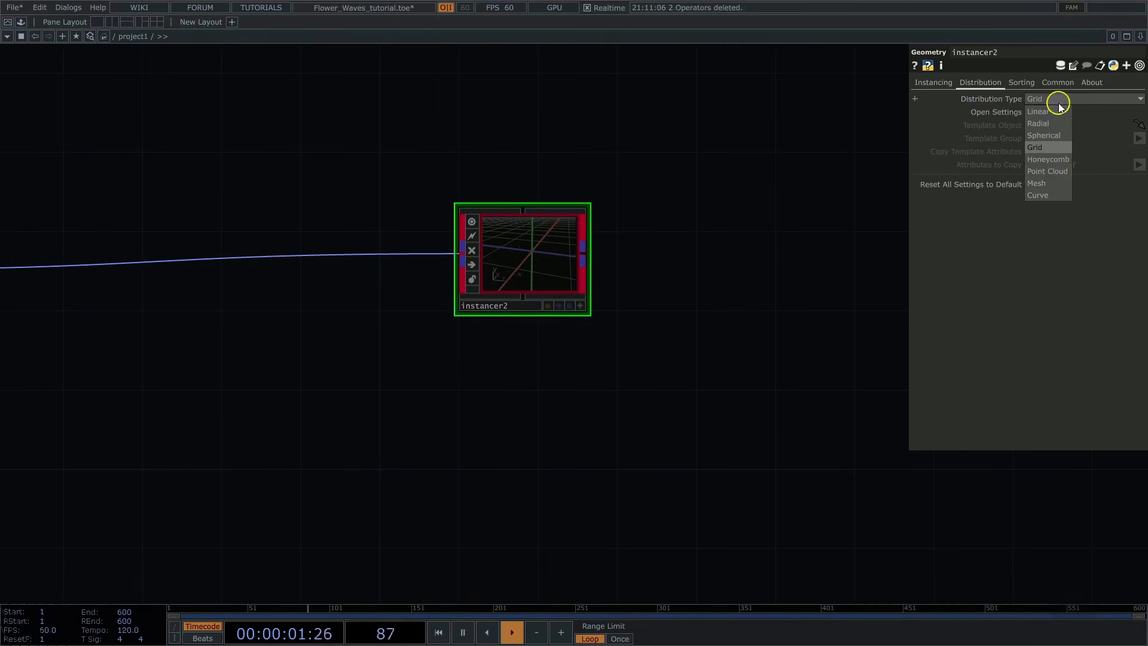
pyautogui.click(1041, 174)
pyautogui.moveTo(693, 168); pyautogui.dragTo(653, 181, button='middle')
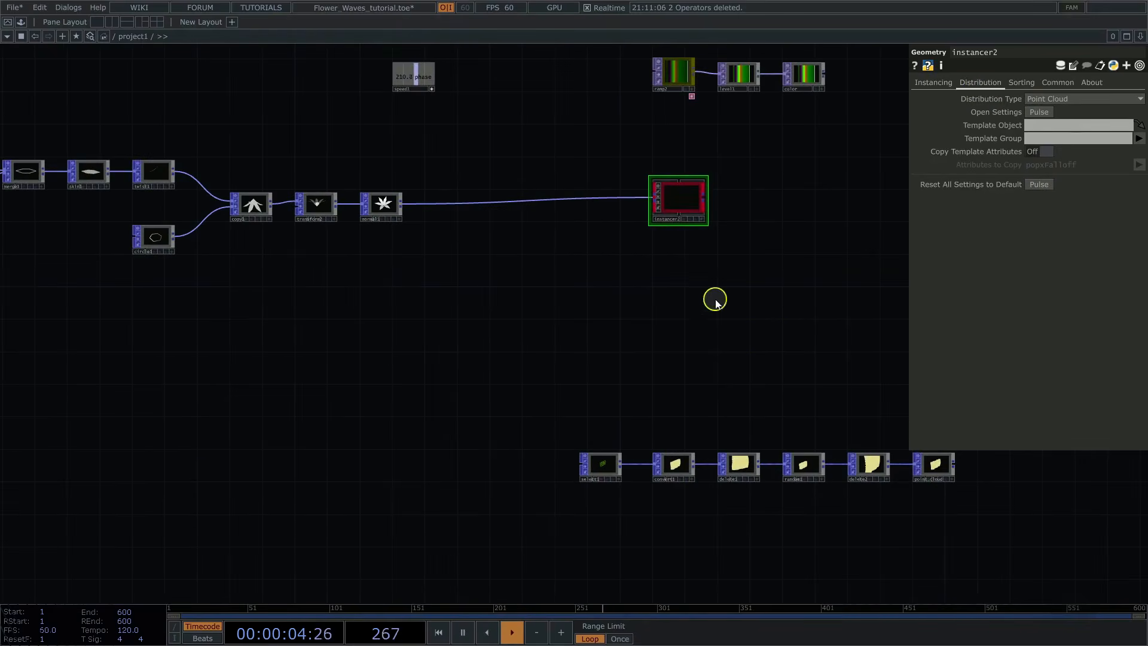
pyautogui.moveTo(669, 338); pyautogui.dragTo(529, 344)
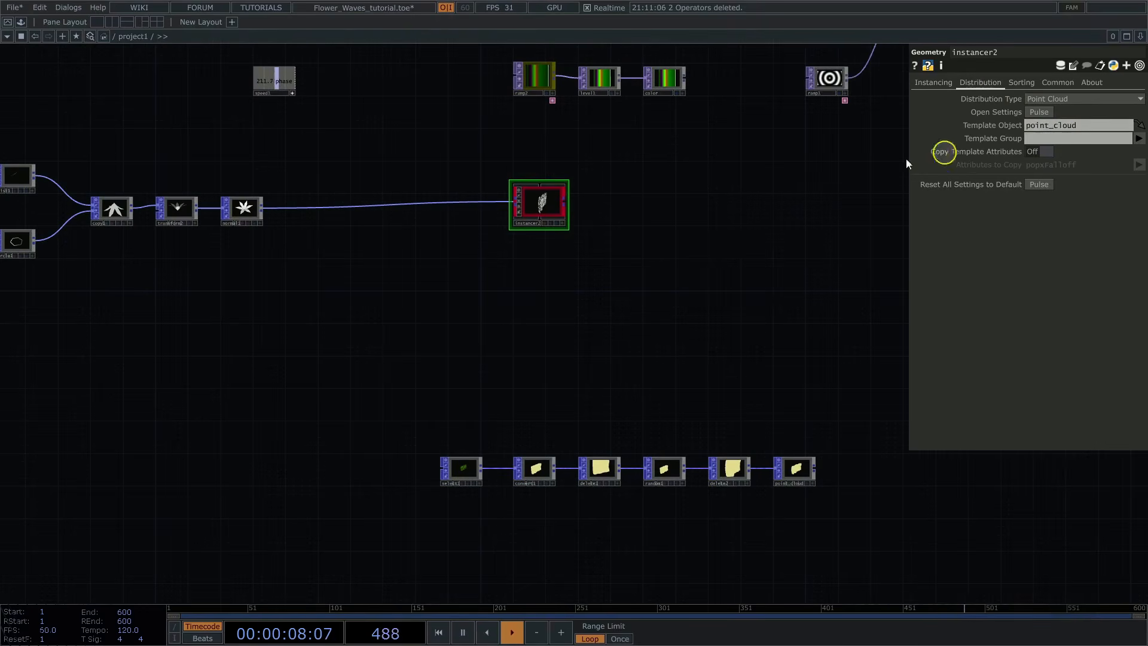
# Step: Inspect the distributed flowers up close and turn on Copy Template Attributes for popxFalloff on instancer2
pyautogui.moveTo(617, 202); pyautogui.dragTo(843, 178, button='middle')
pyautogui.moveTo(643, 231); pyautogui.dragTo(800, 341)
pyautogui.moveTo(651, 316); pyautogui.dragTo(793, 299, button='middle')
pyautogui.moveTo(667, 335); pyautogui.dragTo(780, 305)
pyautogui.click(583, 492)
pyautogui.moveTo(418, 351); pyautogui.dragTo(376, 314)
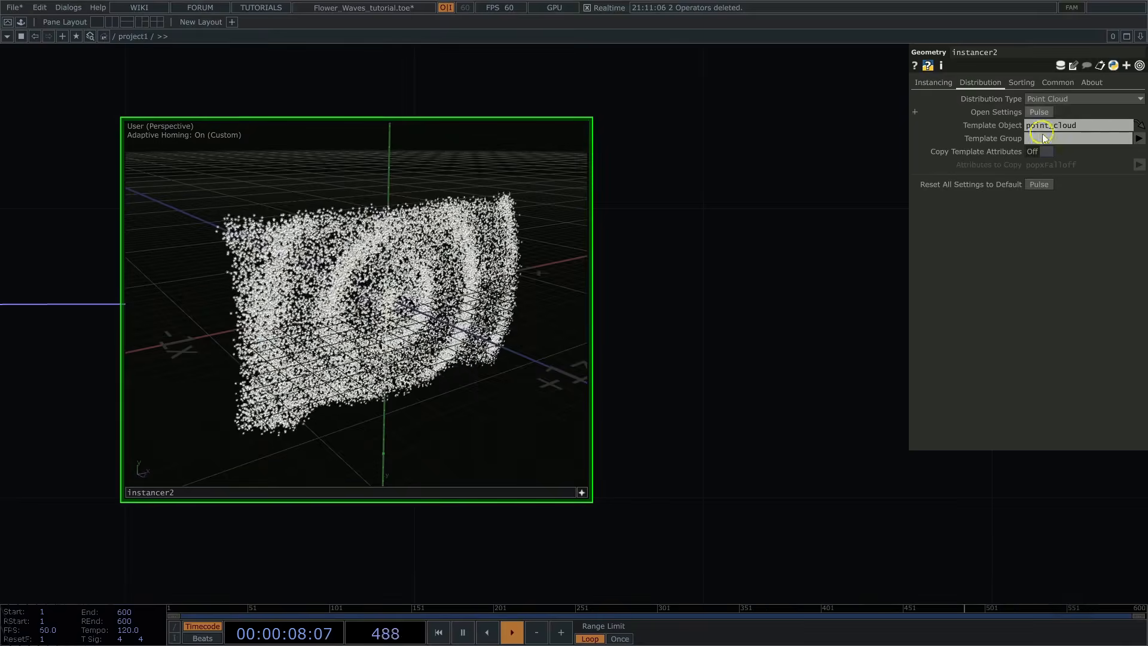
pyautogui.click(1043, 153)
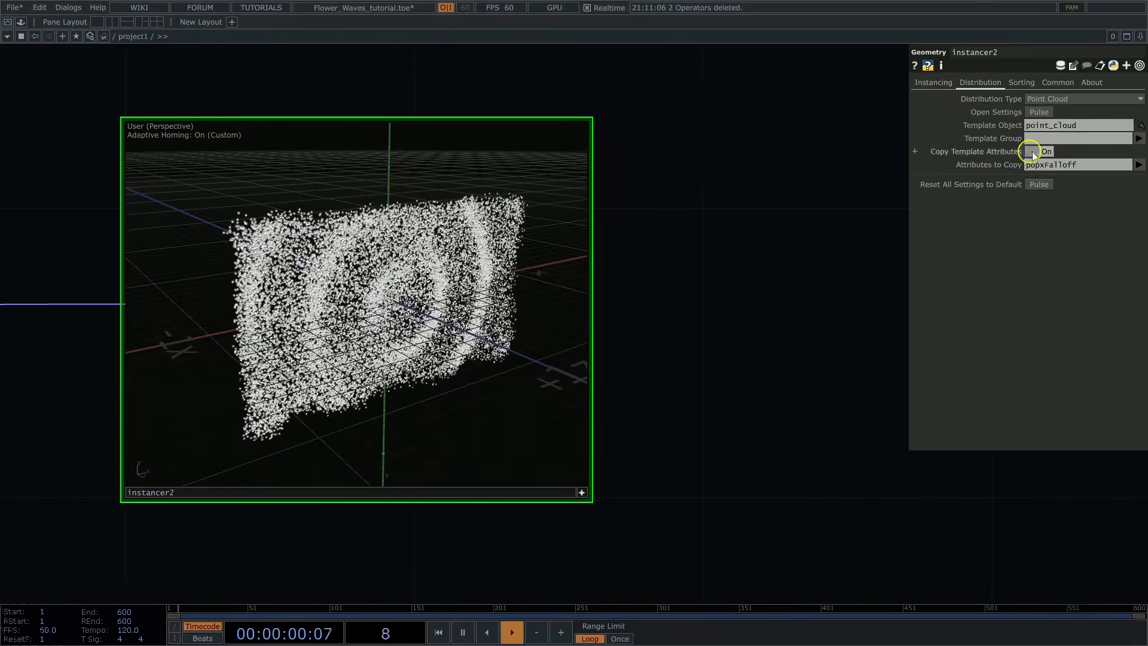
pyautogui.click(582, 492)
# Step: Add a POPX Randomize modifier connected to instancer2's output and turn off its Do Falloff option
pyautogui.scroll(-5, 759, 287)
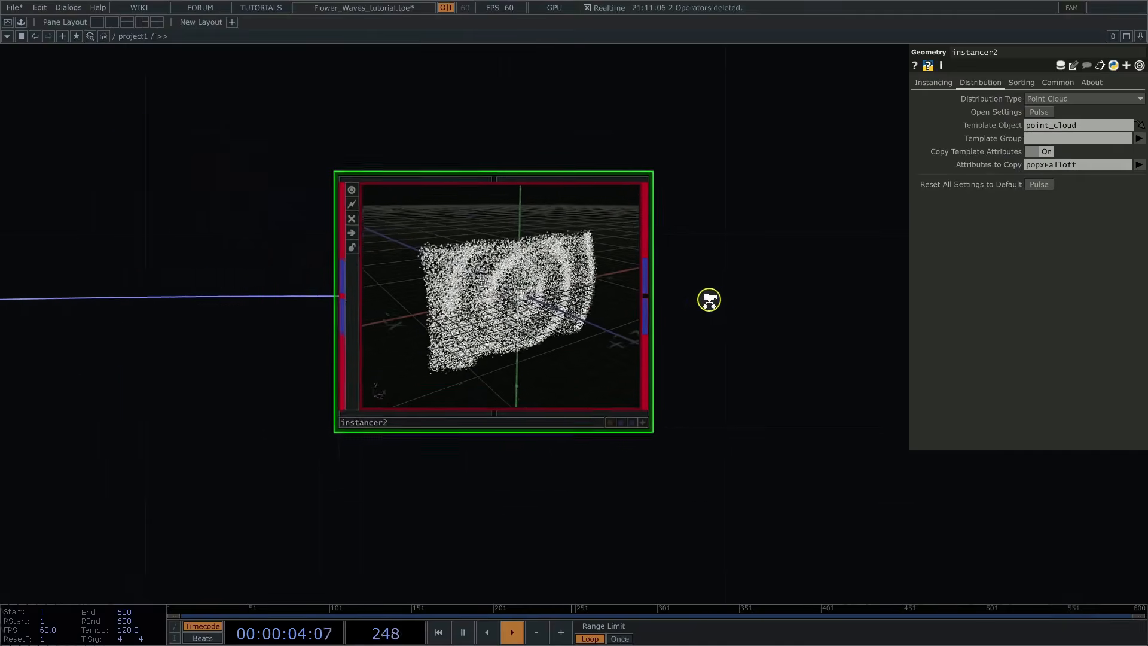
pyautogui.moveTo(819, 309); pyautogui.dragTo(500, 293)
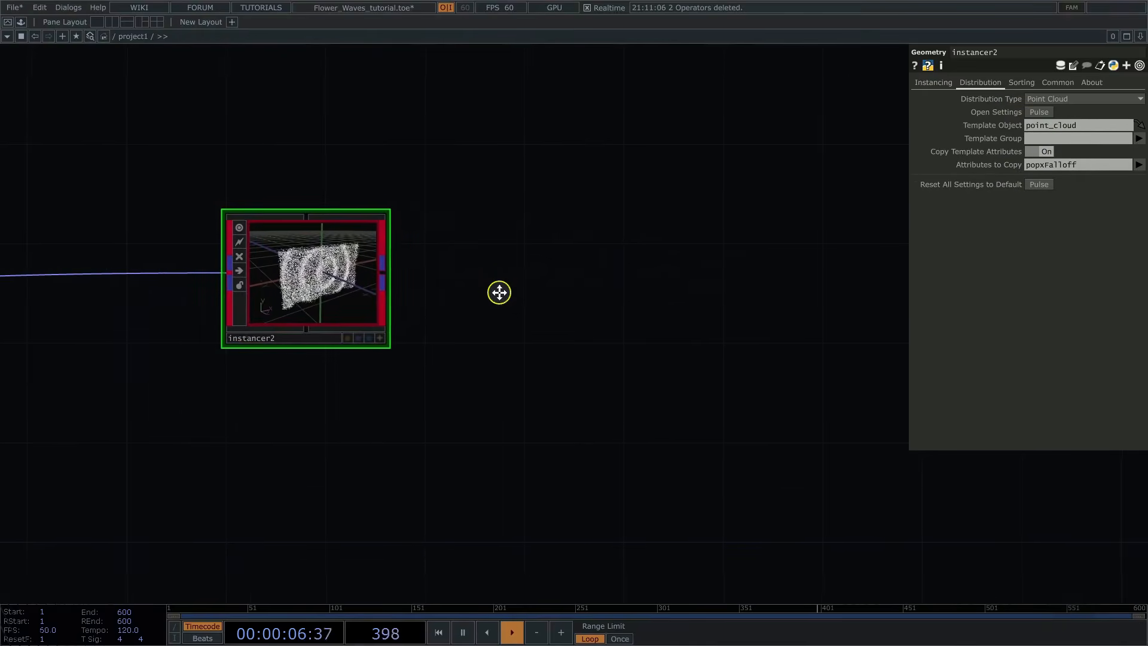
pyautogui.rightClick(391, 273)
pyautogui.write('r')
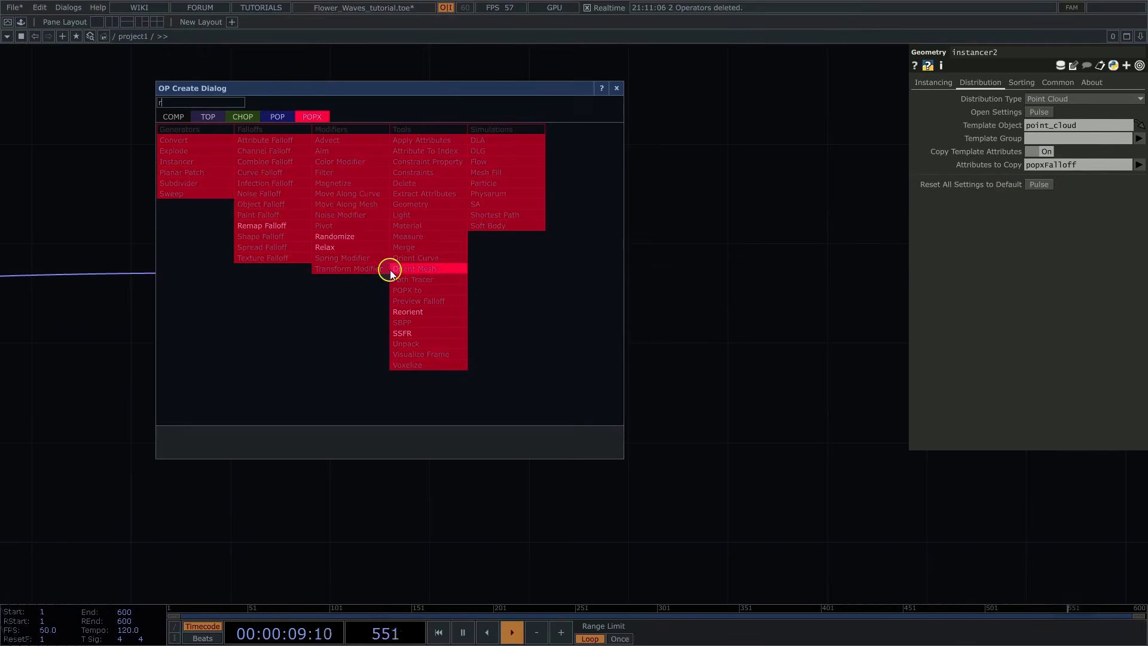
pyautogui.click(347, 237)
pyautogui.click(707, 278)
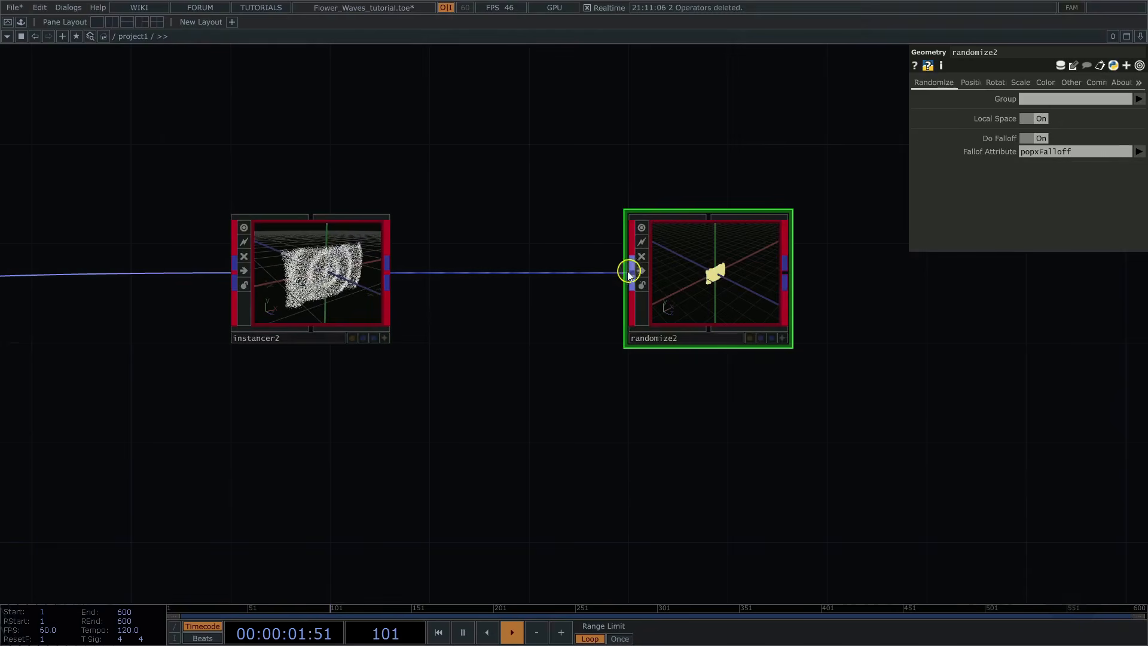
pyautogui.moveTo(900, 402); pyautogui.dragTo(836, 400)
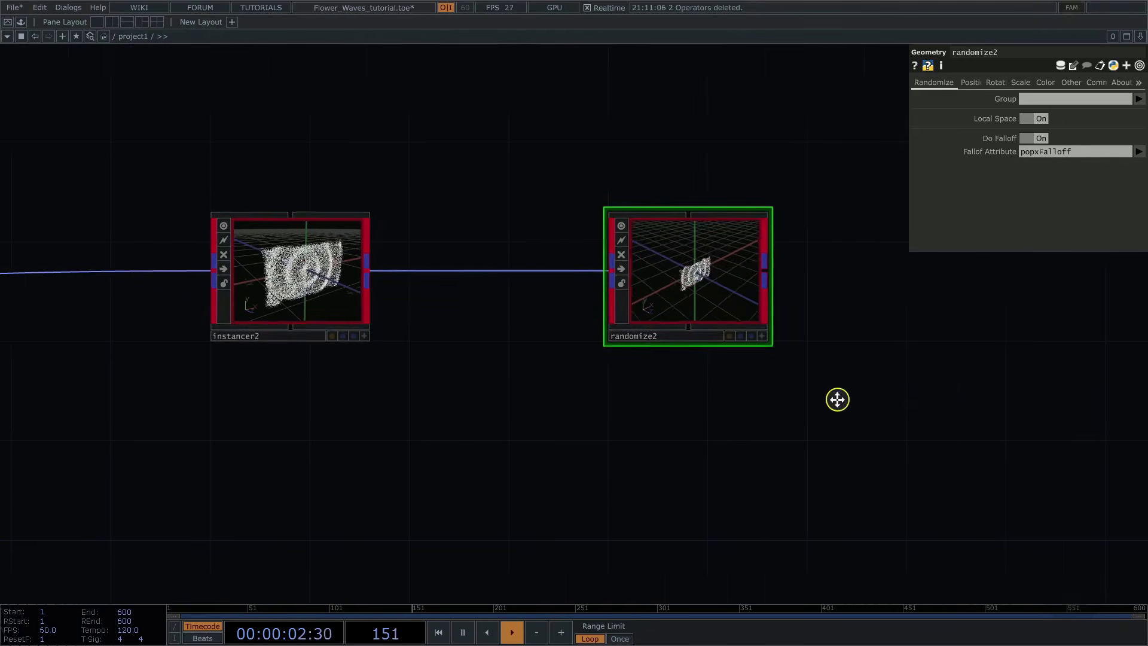
pyautogui.click(1042, 139)
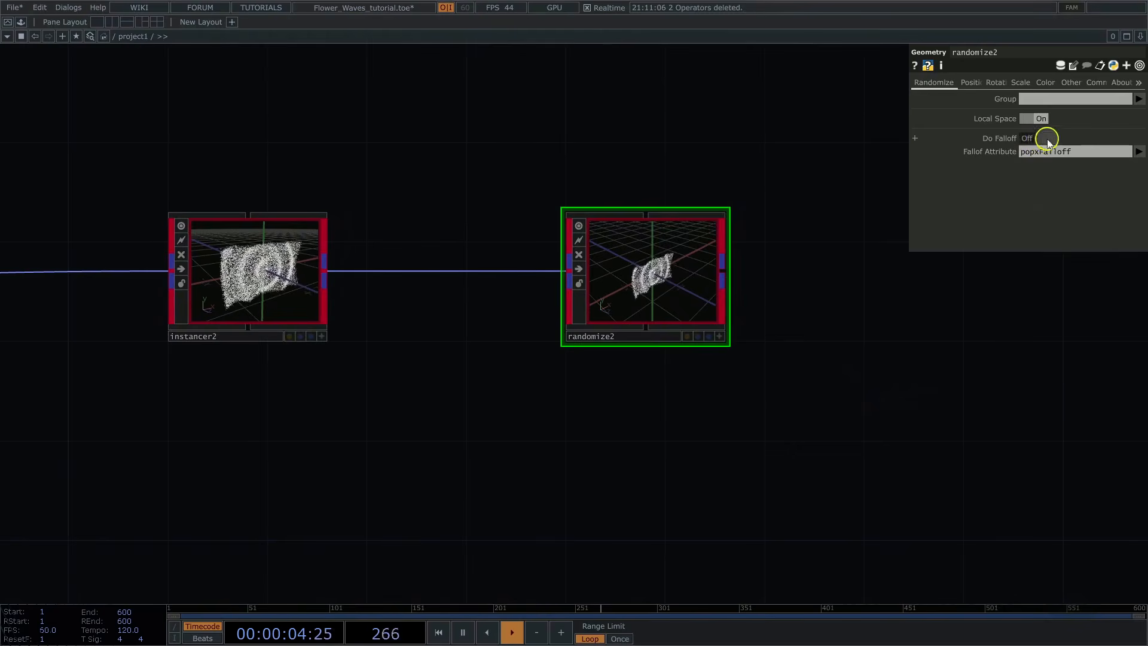
# Step: Turn on Randomize Uniform Scale for randomize2 with Min Value 0.001, Max Value 0.015 and Scale Mode Replace, and inspect the flowers
pyautogui.scroll(5, 628, 176)
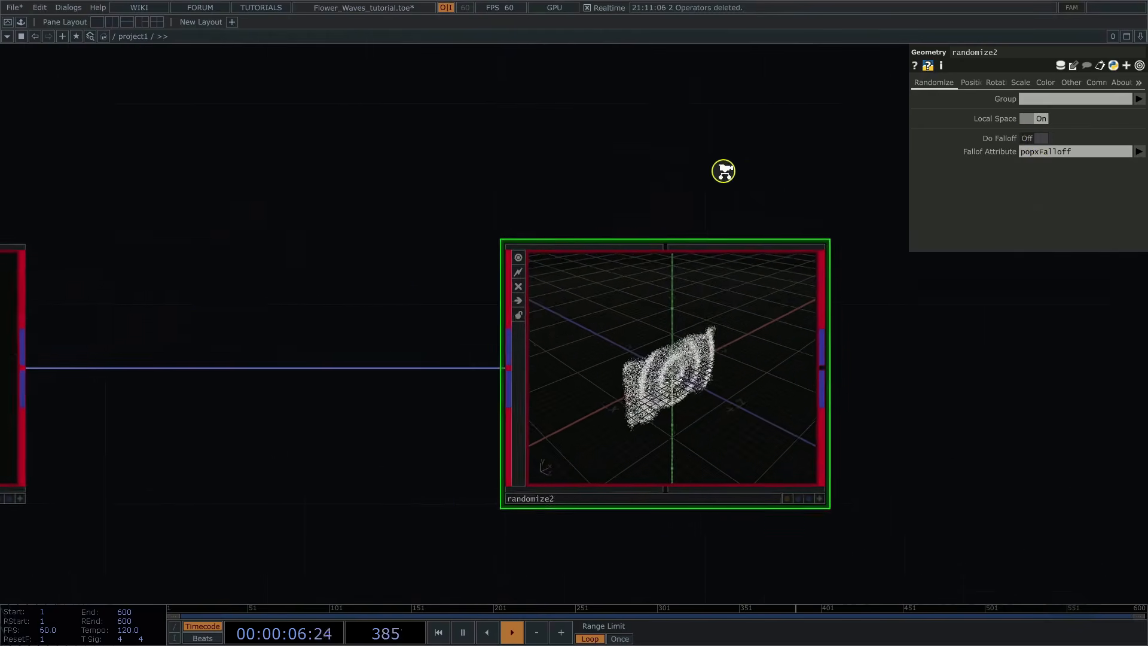
pyautogui.moveTo(985, 413); pyautogui.dragTo(905, 393)
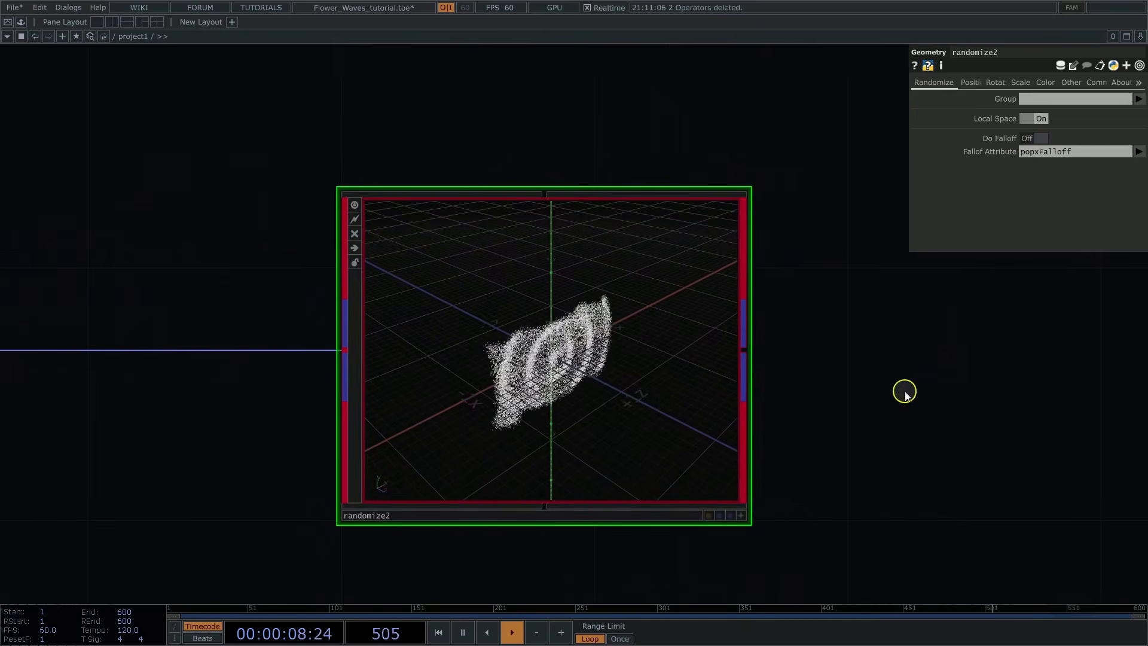
pyautogui.click(1020, 82)
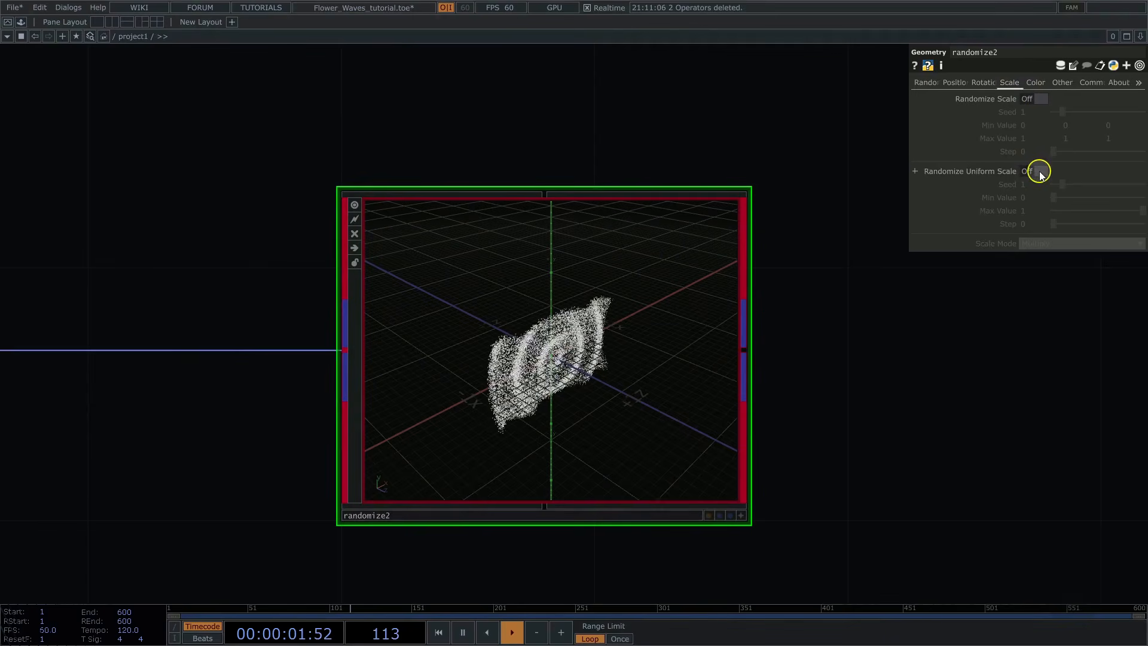
pyautogui.click(1044, 172)
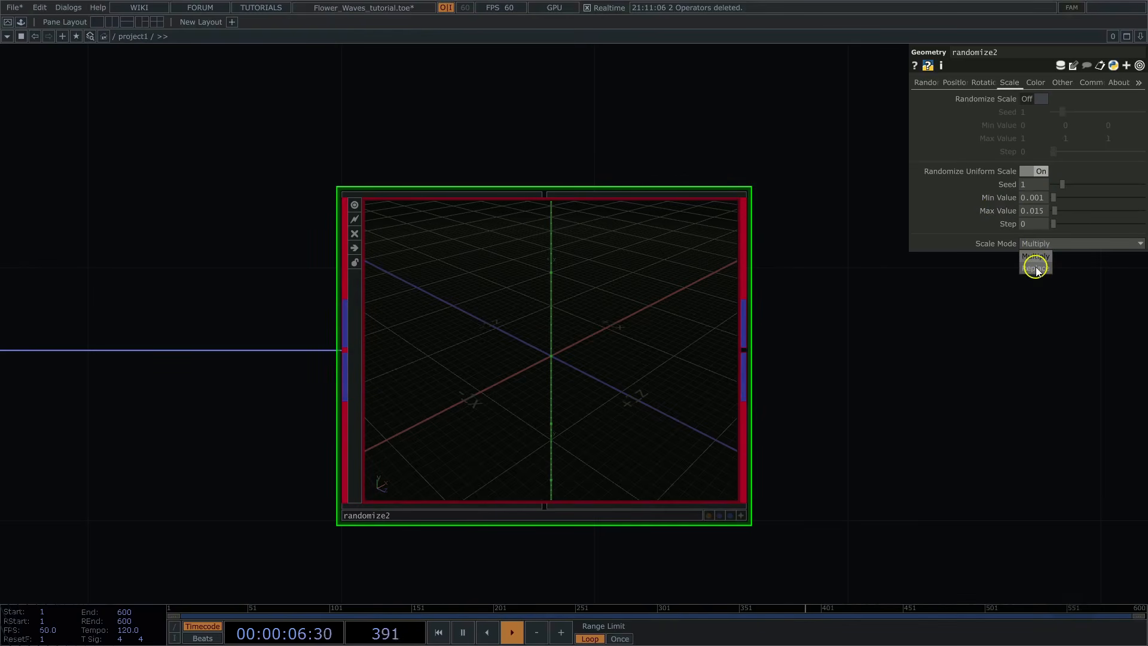
pyautogui.click(1036, 269)
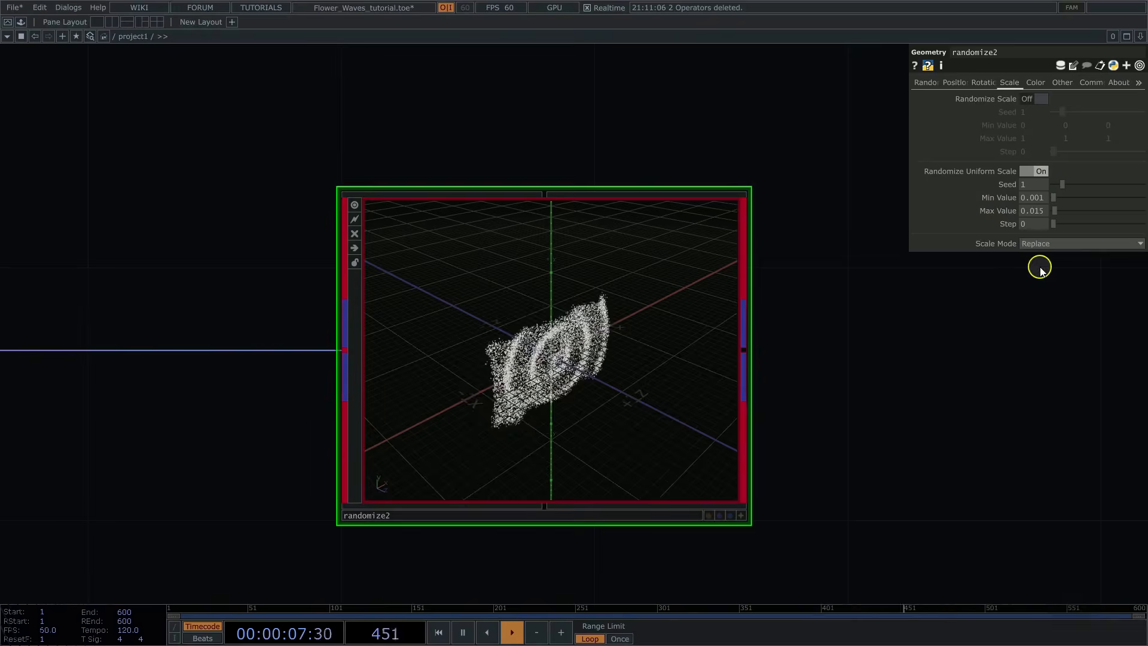
pyautogui.click(740, 514)
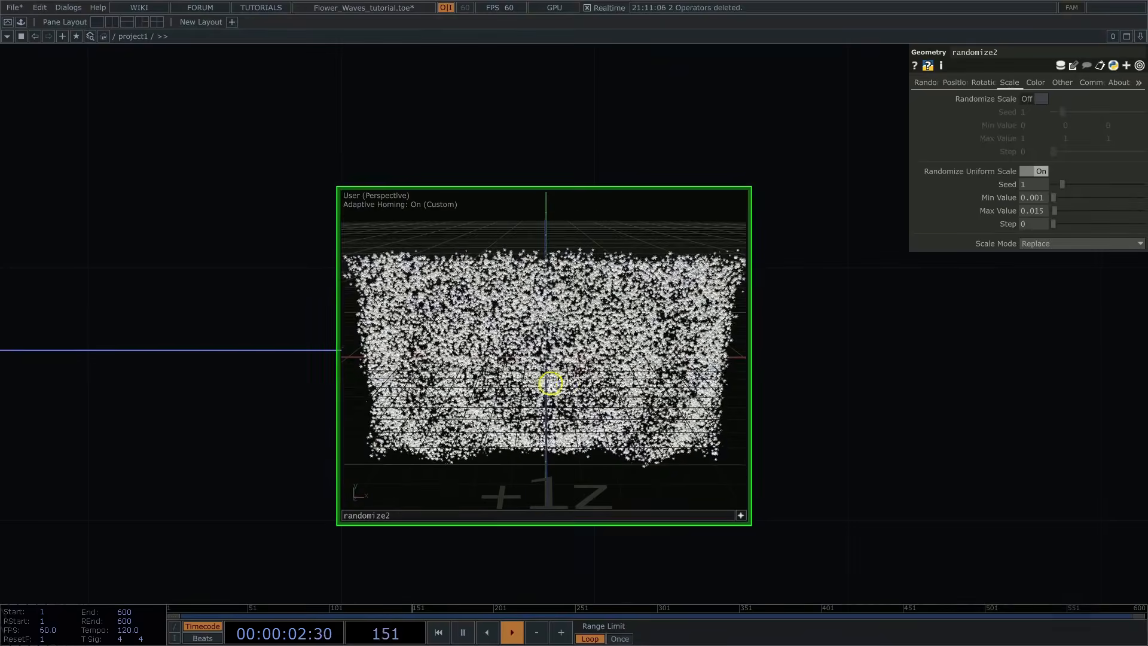
# Step: Turn on Randomize Color and its Color Ramp option for randomize2
pyautogui.click(1036, 83)
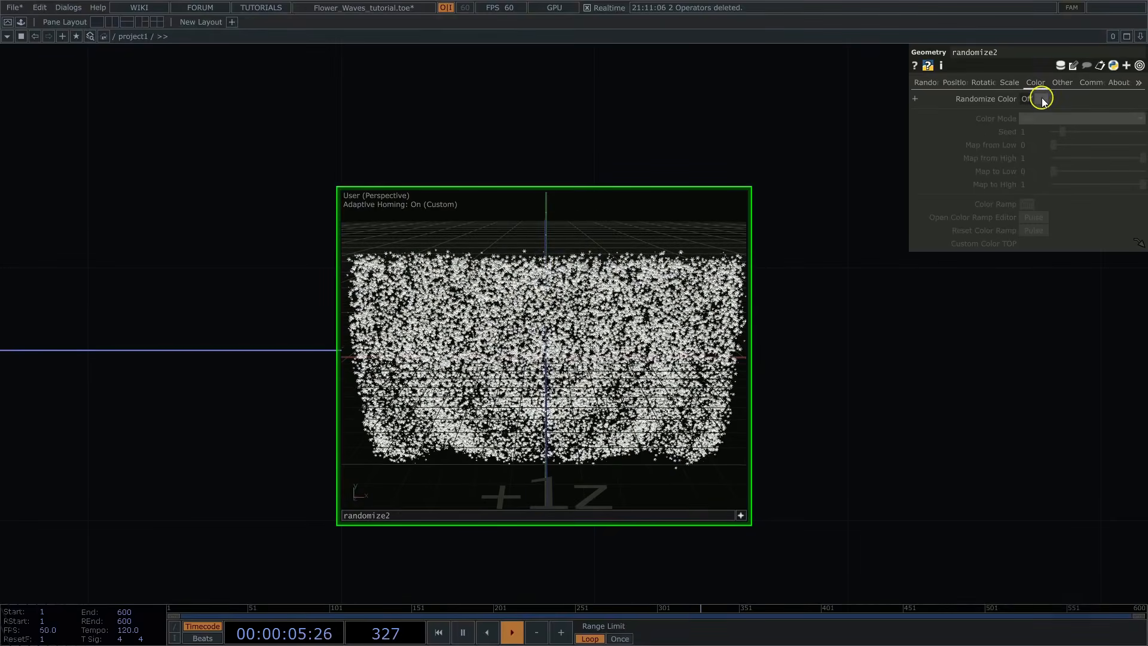
pyautogui.click(1043, 100)
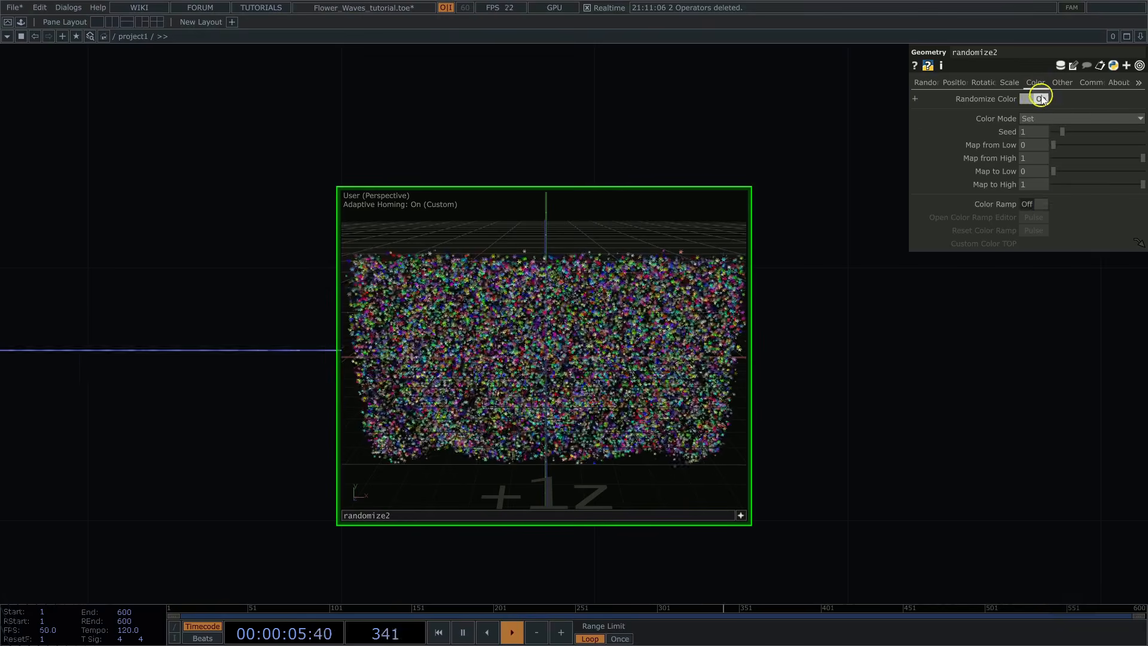
pyautogui.click(1042, 204)
pyautogui.click(740, 516)
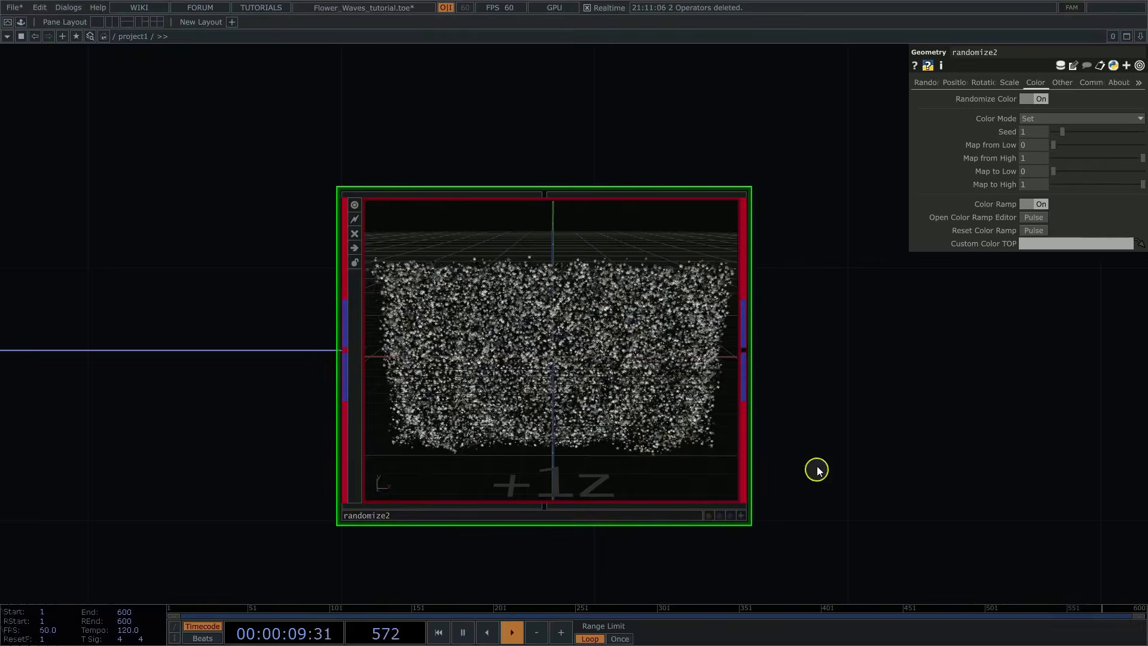
# Step: Paste the copied multicolour Ramp TOP, place it in the empty area below instancer2 and show its Common parameters
pyautogui.moveTo(909, 344); pyautogui.dragTo(873, 354, button='middle')
pyautogui.moveTo(653, 371); pyautogui.dragTo(661, 135)
pyautogui.moveTo(668, 275); pyautogui.dragTo(669, 266)
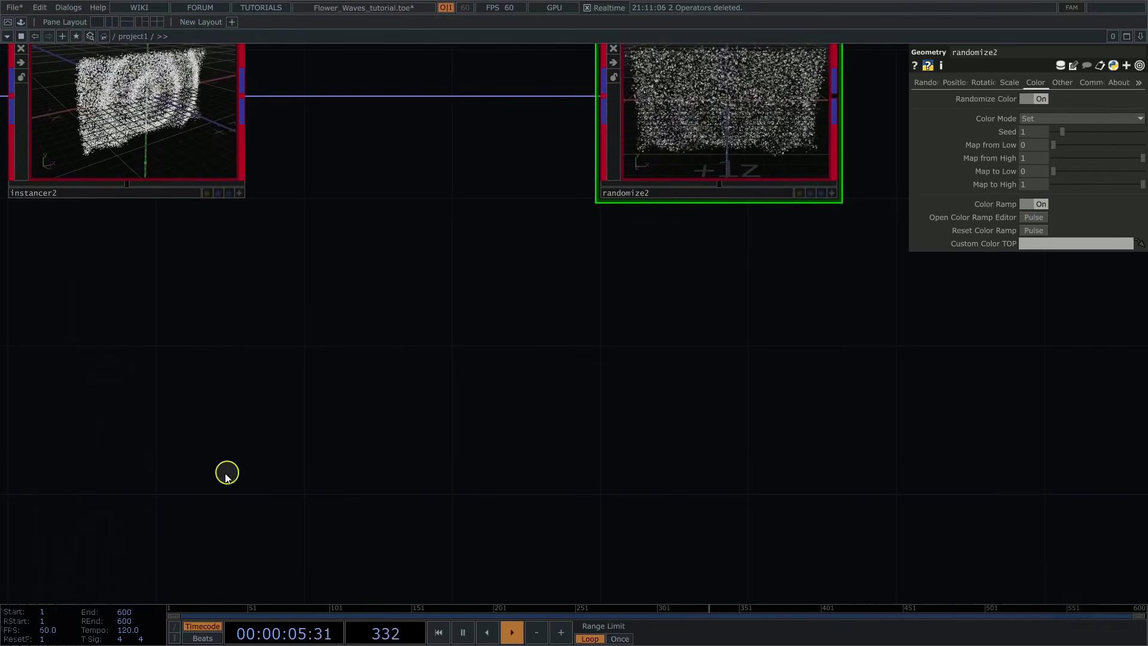
pyautogui.hotkey('ctrl', 'v')
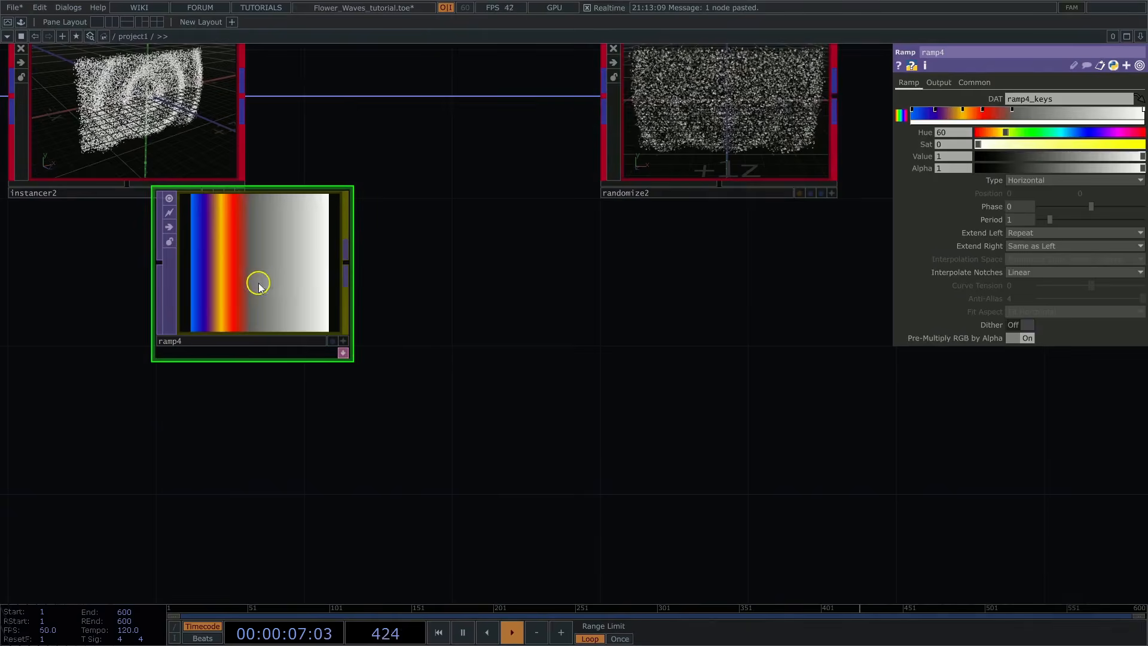
pyautogui.moveTo(257, 276); pyautogui.dragTo(257, 424)
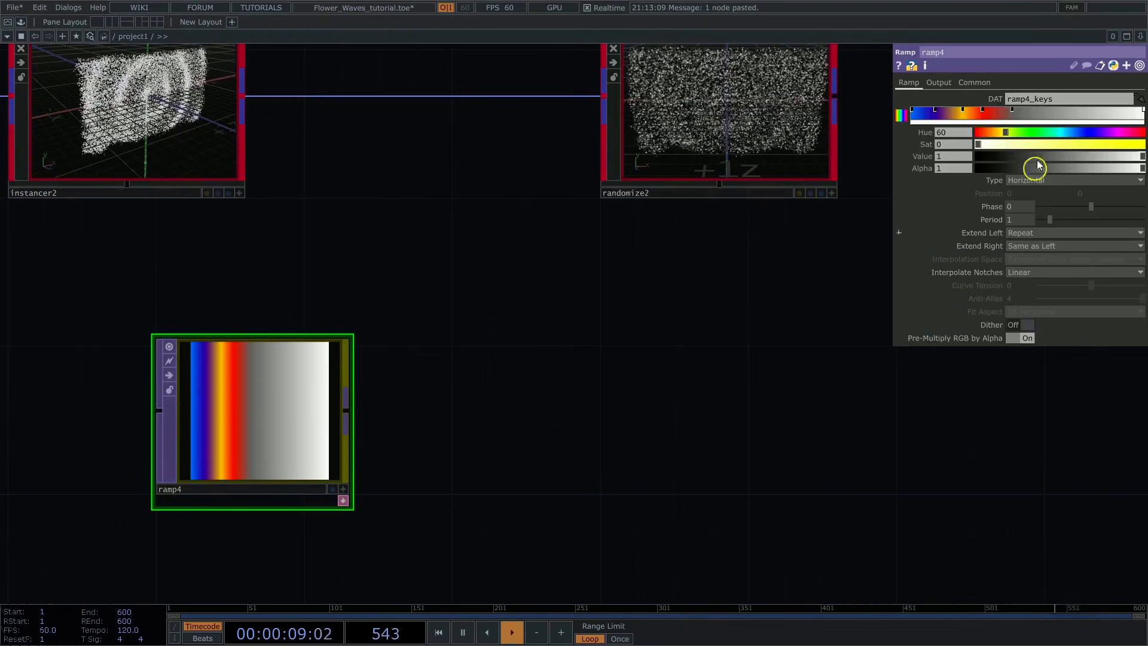
pyautogui.click(974, 82)
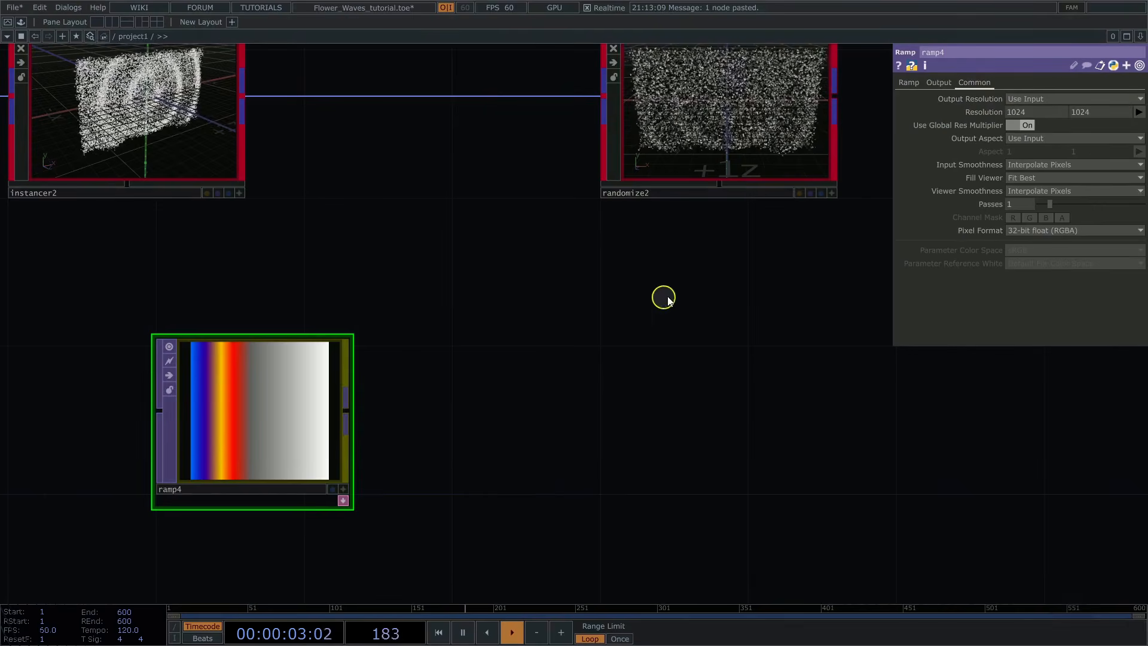
# Step: Add a Null TOP to the output of ramp4 and name it color1
pyautogui.scroll(-3, 659, 297)
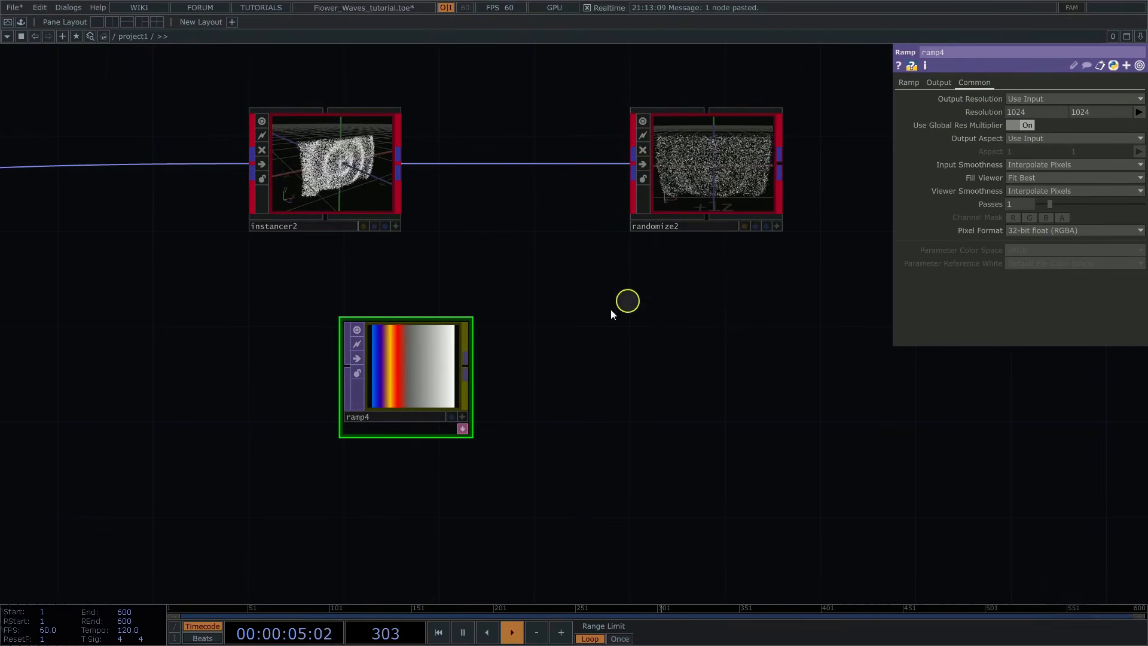
pyautogui.rightClick(466, 362)
pyautogui.write('nu')
pyautogui.click(407, 332)
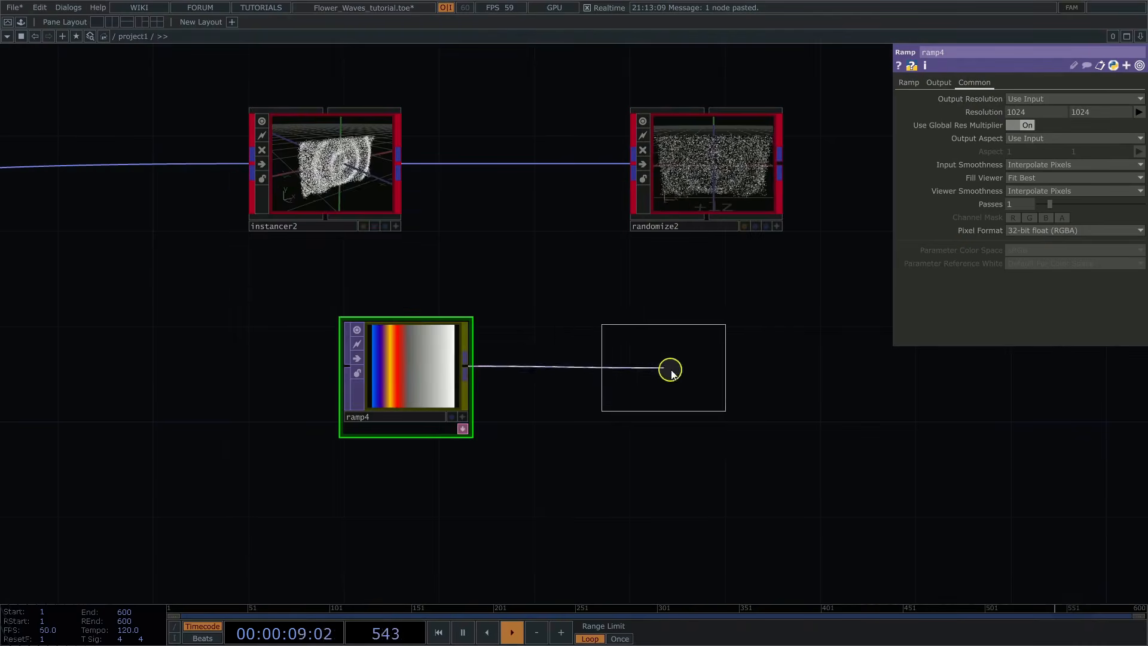
pyautogui.click(692, 378)
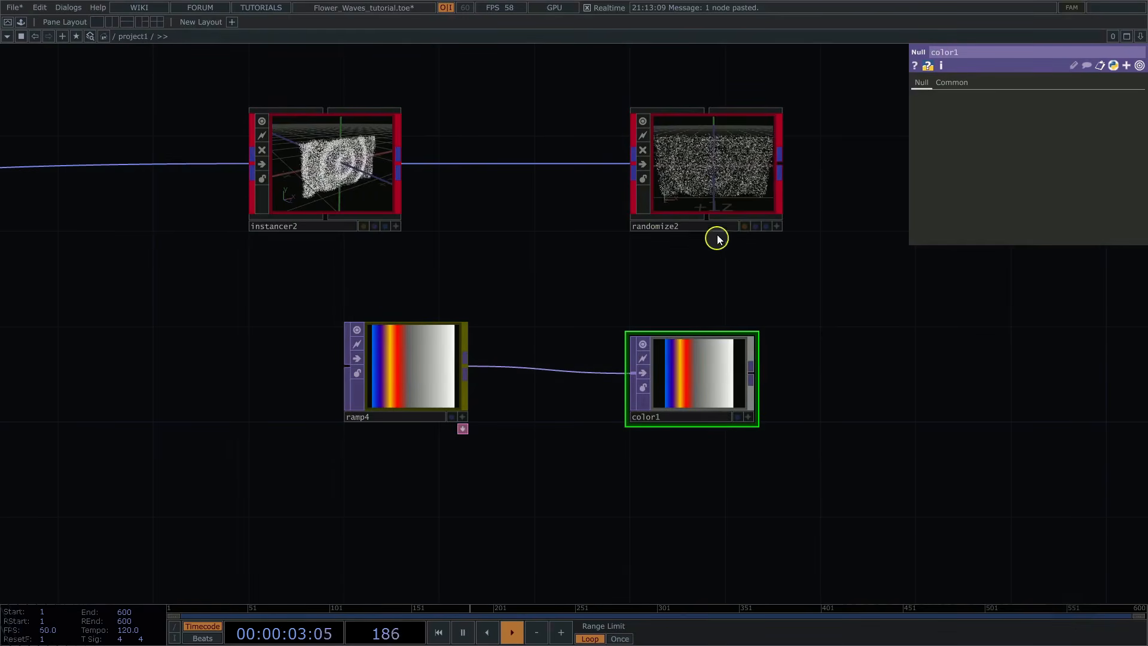
# Step: Assign color1 as the Custom Color TOP of randomize2
pyautogui.click(715, 194)
pyautogui.moveTo(736, 375); pyautogui.dragTo(1046, 245)
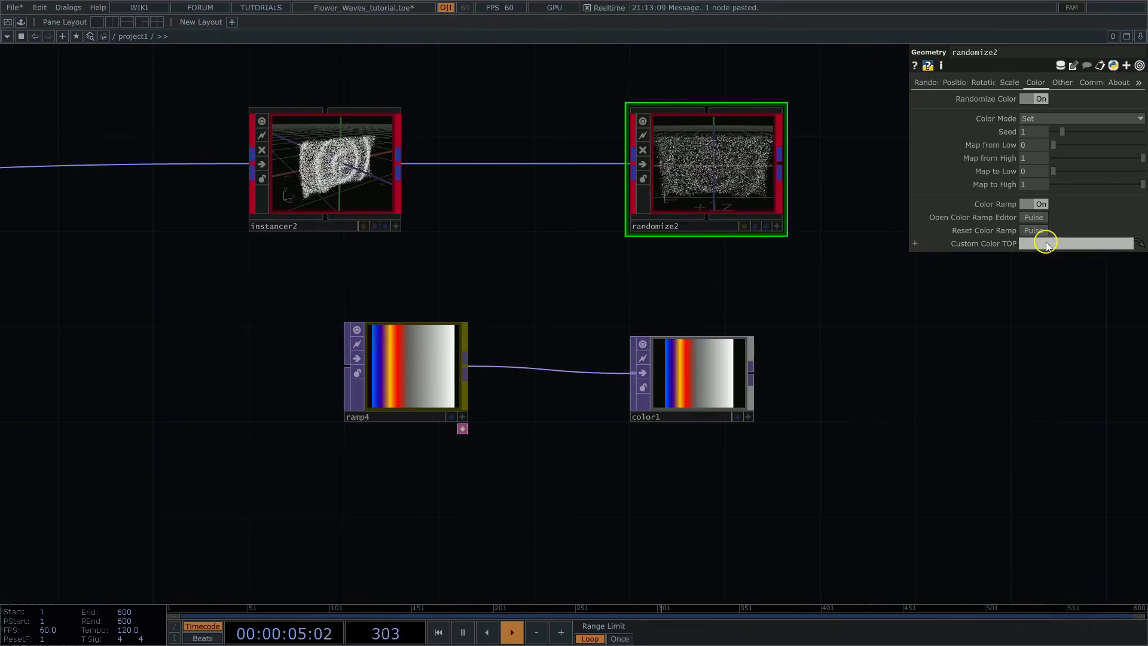
pyautogui.moveTo(731, 366); pyautogui.dragTo(1037, 247)
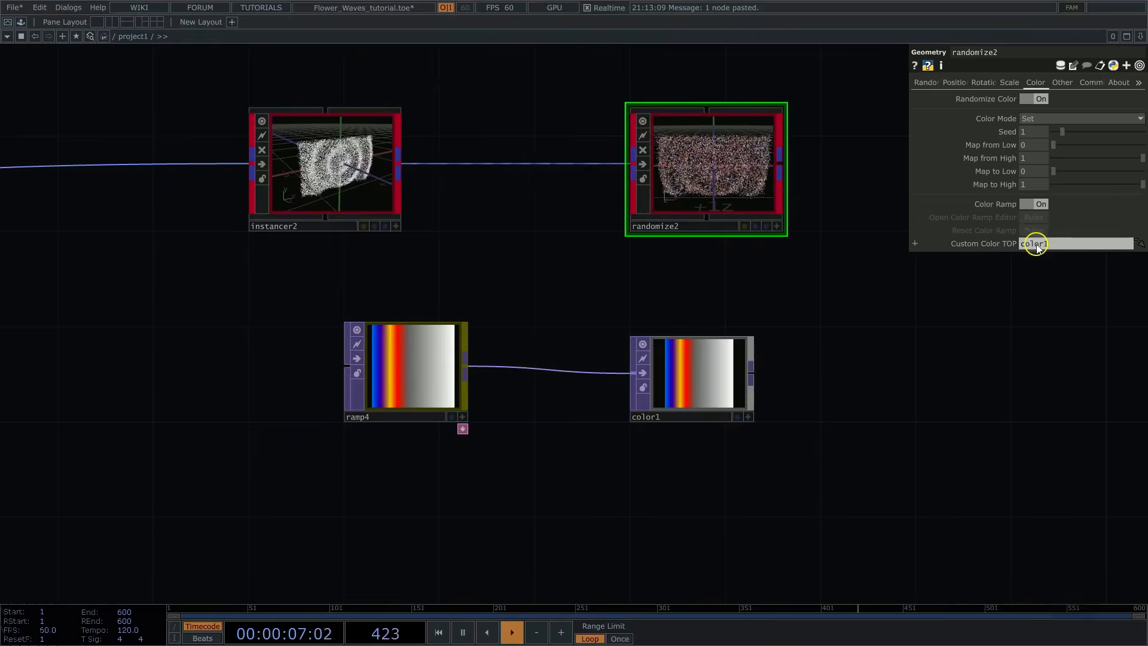
# Step: Inspect the recoloured flowers up close and turn off Render Primitives on randomize2
pyautogui.scroll(3, 846, 192)
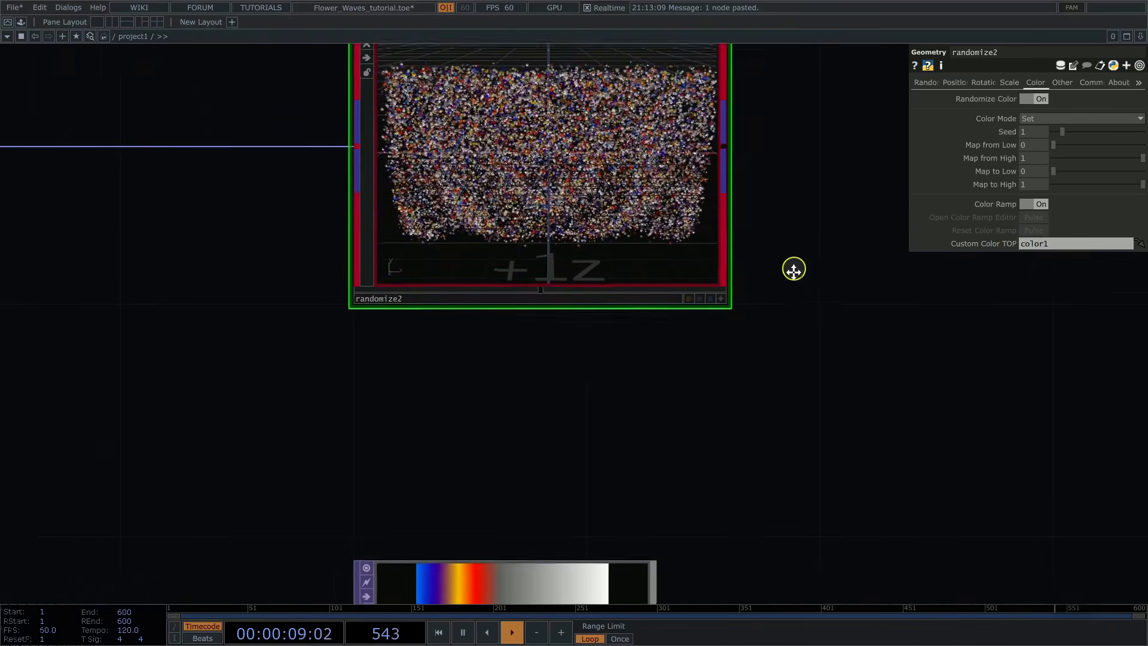
pyautogui.click(1092, 83)
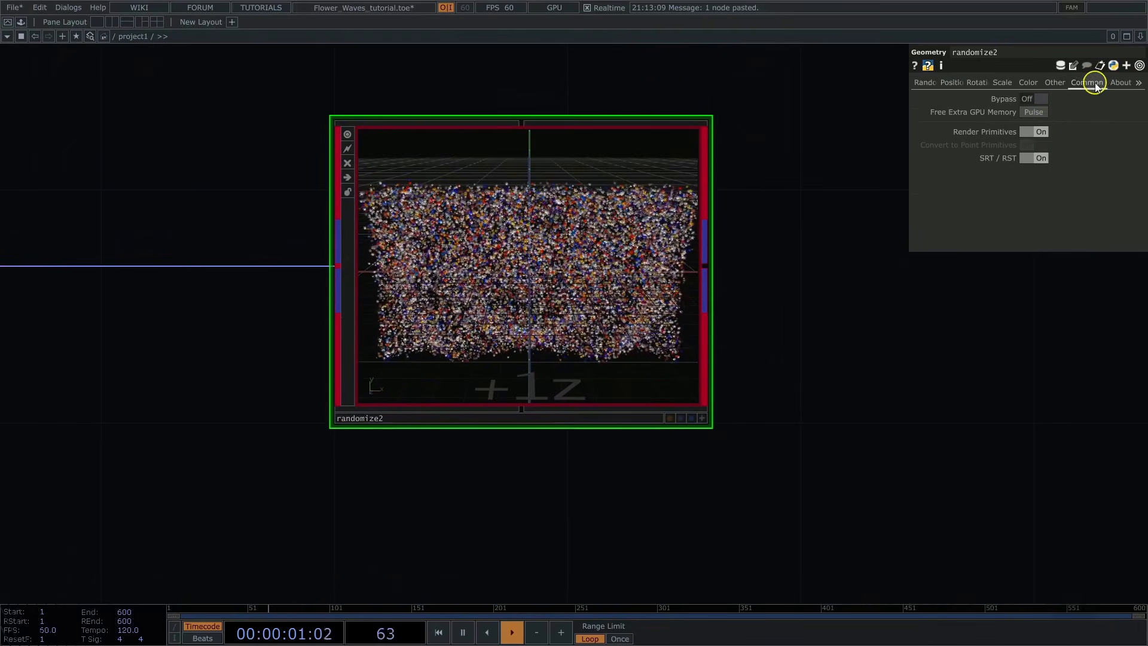
pyautogui.click(1032, 132)
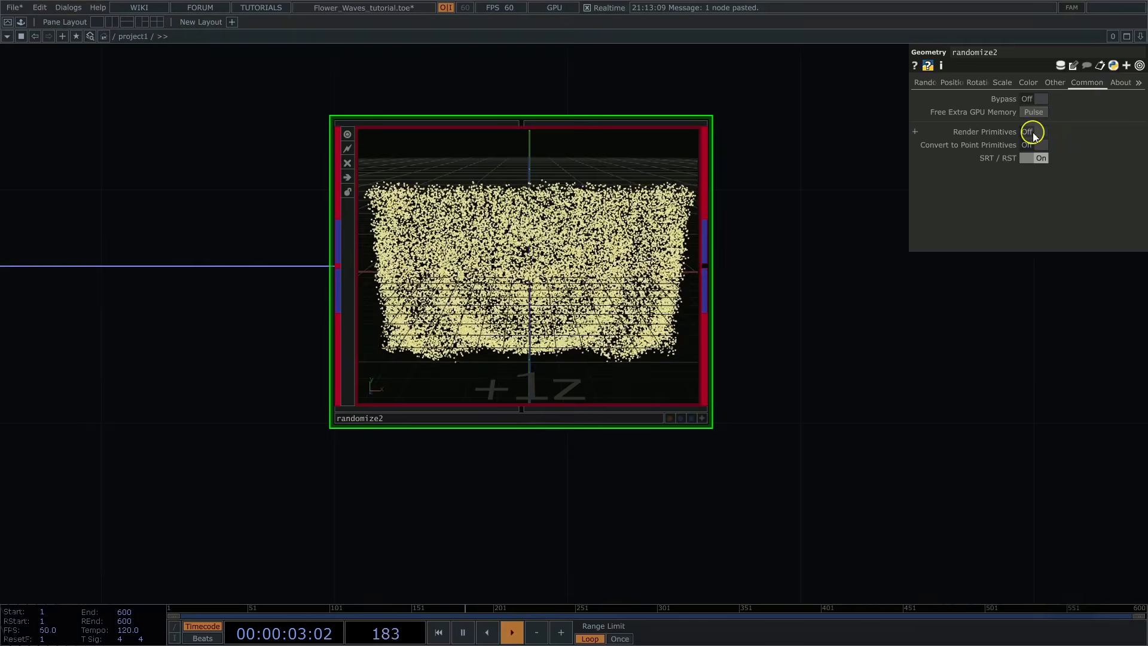
# Step: Add a POPX Remap Falloff operator connected to the output of randomize2
pyautogui.moveTo(967, 414); pyautogui.dragTo(902, 418, button='middle')
pyautogui.moveTo(963, 415); pyautogui.dragTo(545, 413)
pyautogui.rightClick(412, 310)
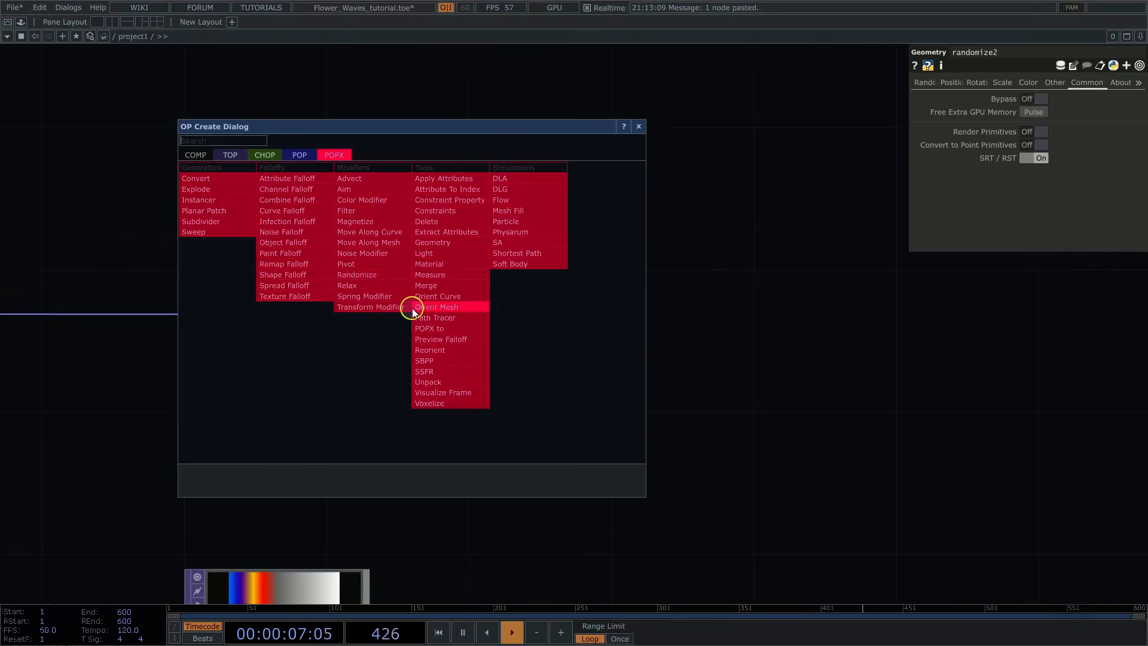
pyautogui.click(277, 266)
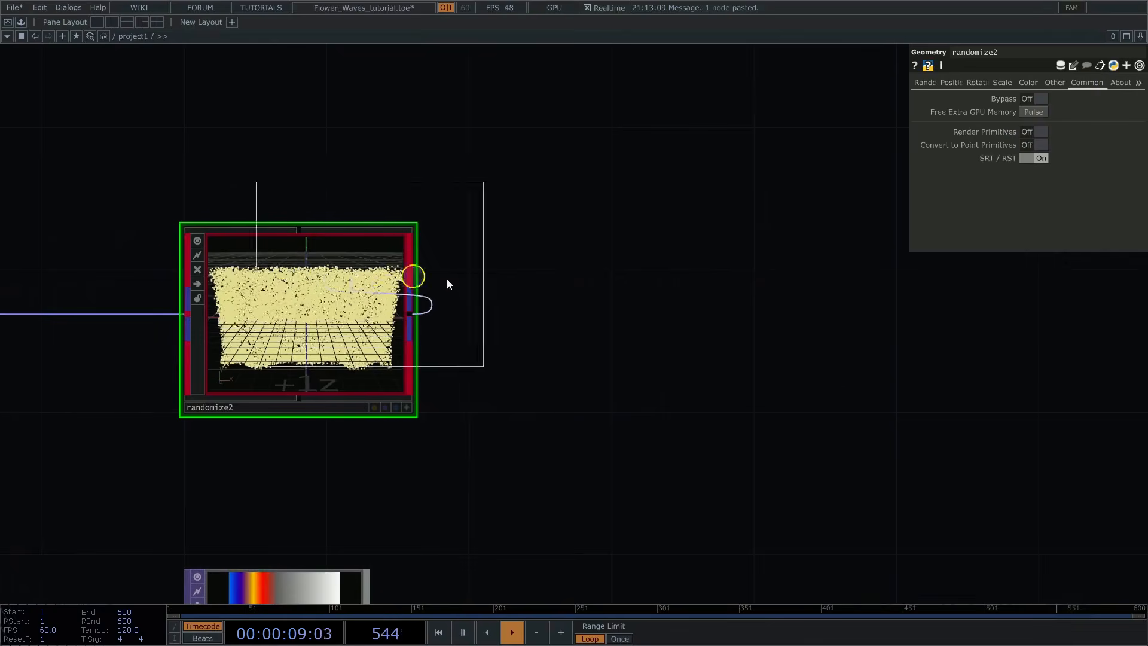
pyautogui.click(728, 321)
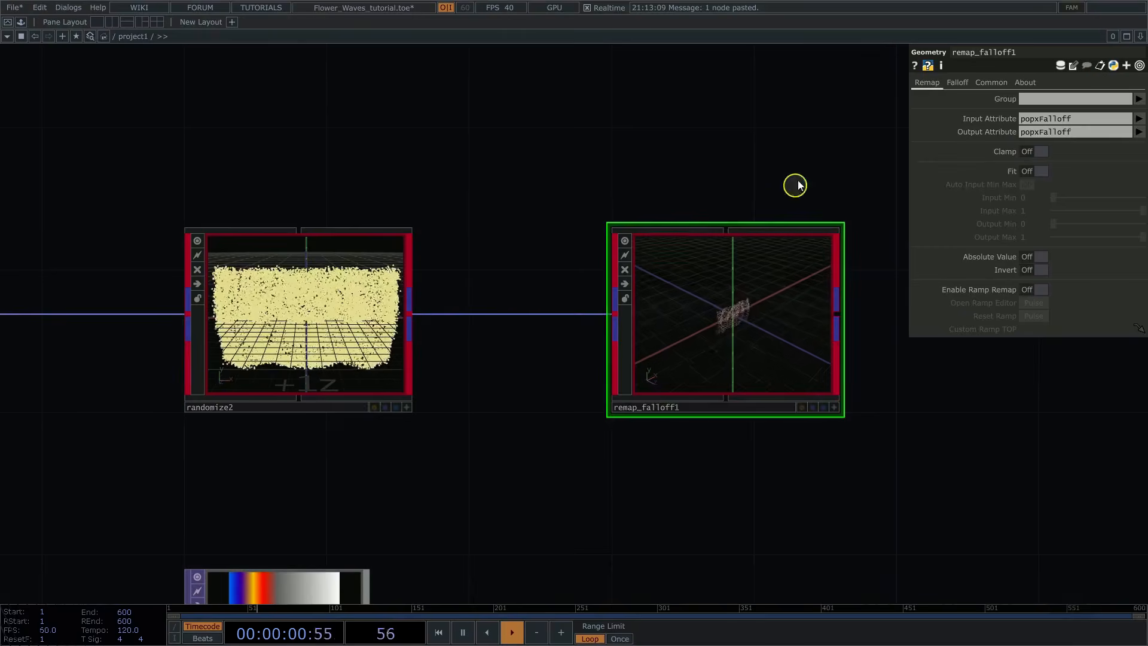
# Step: Turn on Preview Falloff with the Heatmap ramp on remap_falloff1 and inspect the falloff pattern across the flowers
pyautogui.moveTo(820, 150); pyautogui.dragTo(669, 157)
pyautogui.moveTo(750, 316); pyautogui.dragTo(842, 331, button='middle')
pyautogui.click(626, 518)
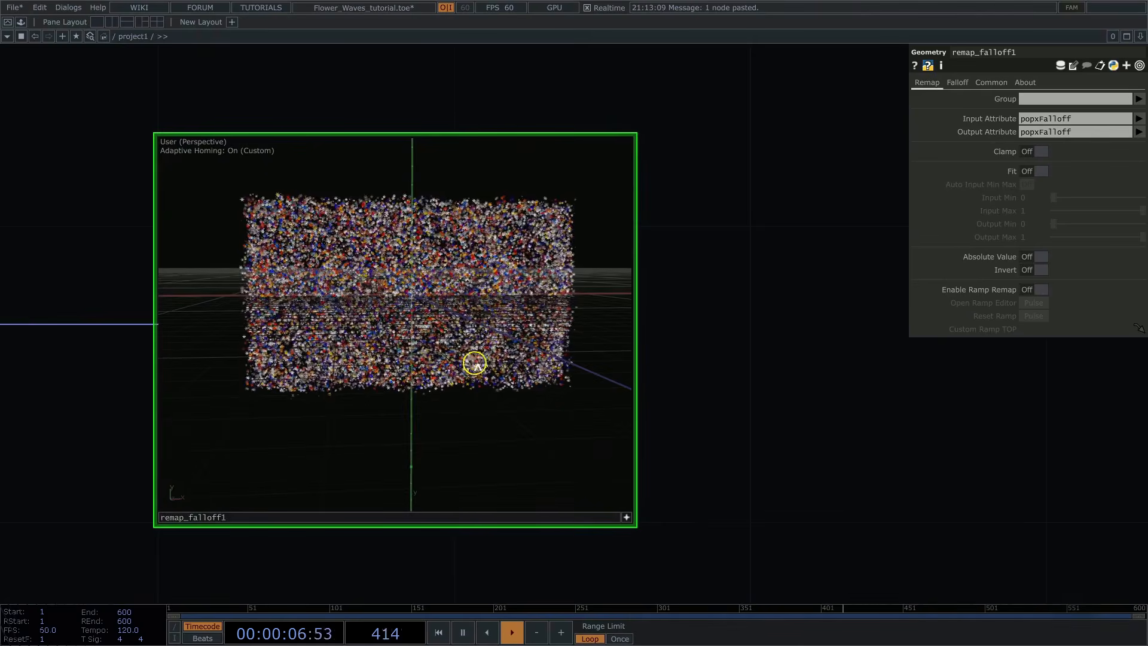
pyautogui.click(957, 83)
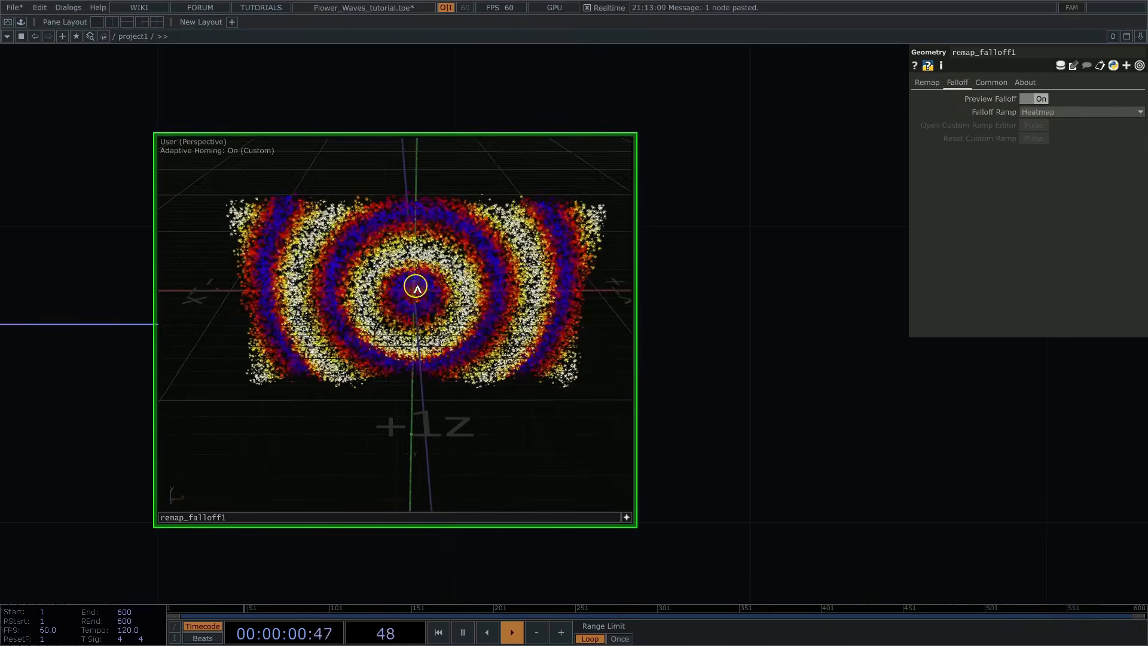
pyautogui.moveTo(416, 286); pyautogui.dragTo(425, 306)
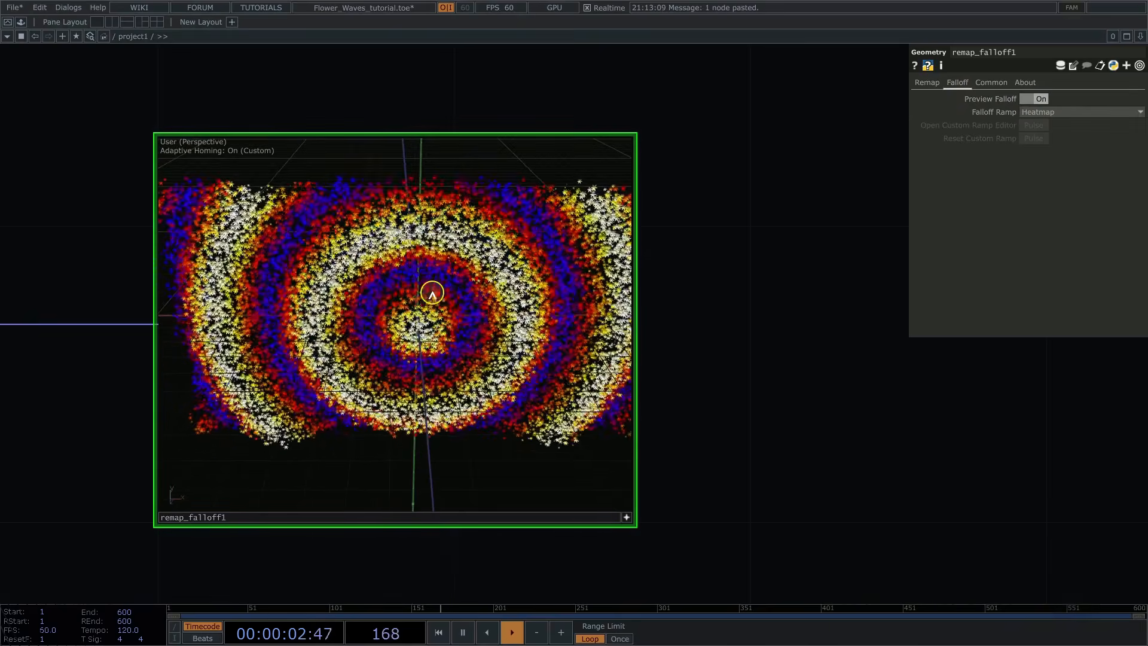
# Step: Turn on Invert for remap_falloff1 and inspect the inverted falloff in its viewer
pyautogui.click(931, 86)
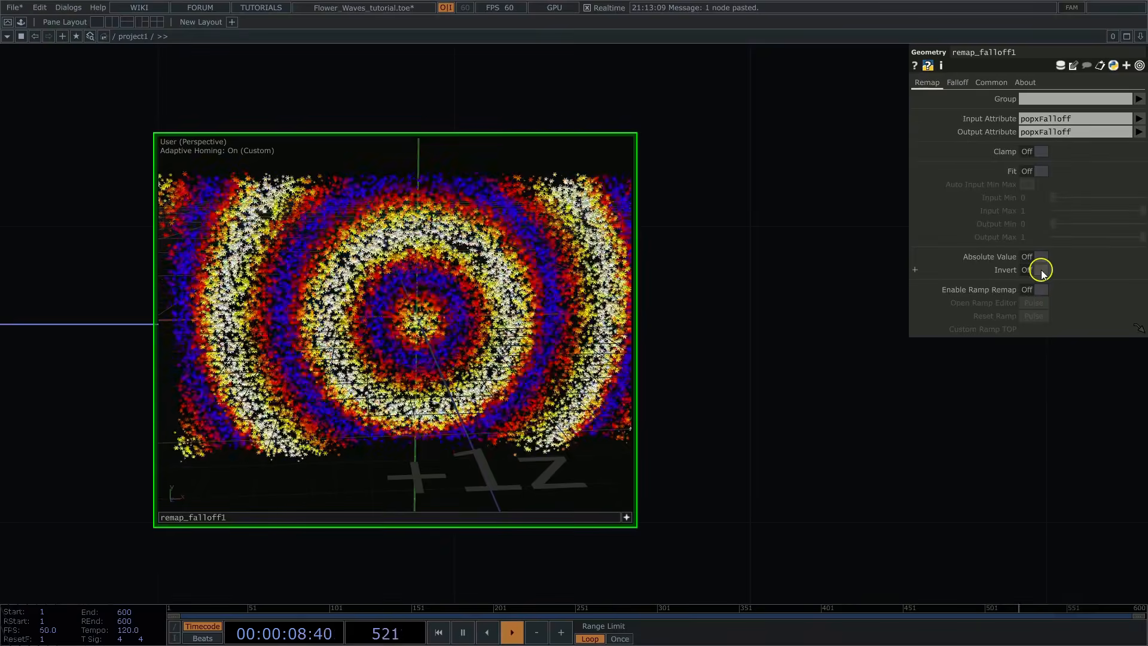
pyautogui.rightClick(540, 337)
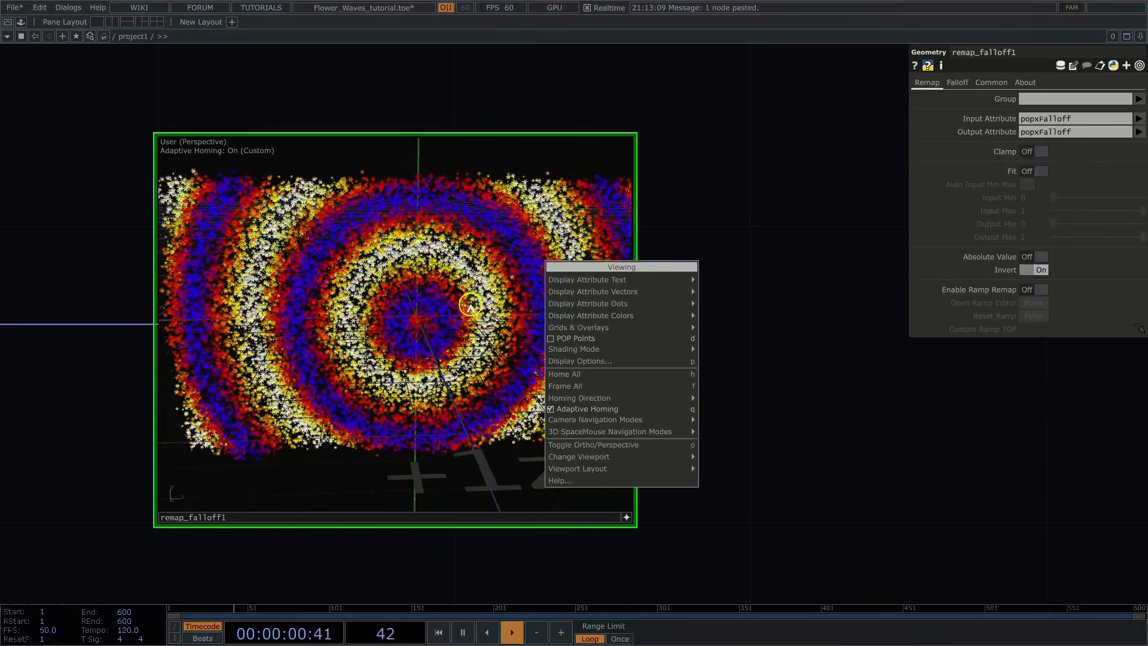
pyautogui.click(470, 306)
pyautogui.moveTo(473, 299); pyautogui.dragTo(444, 303)
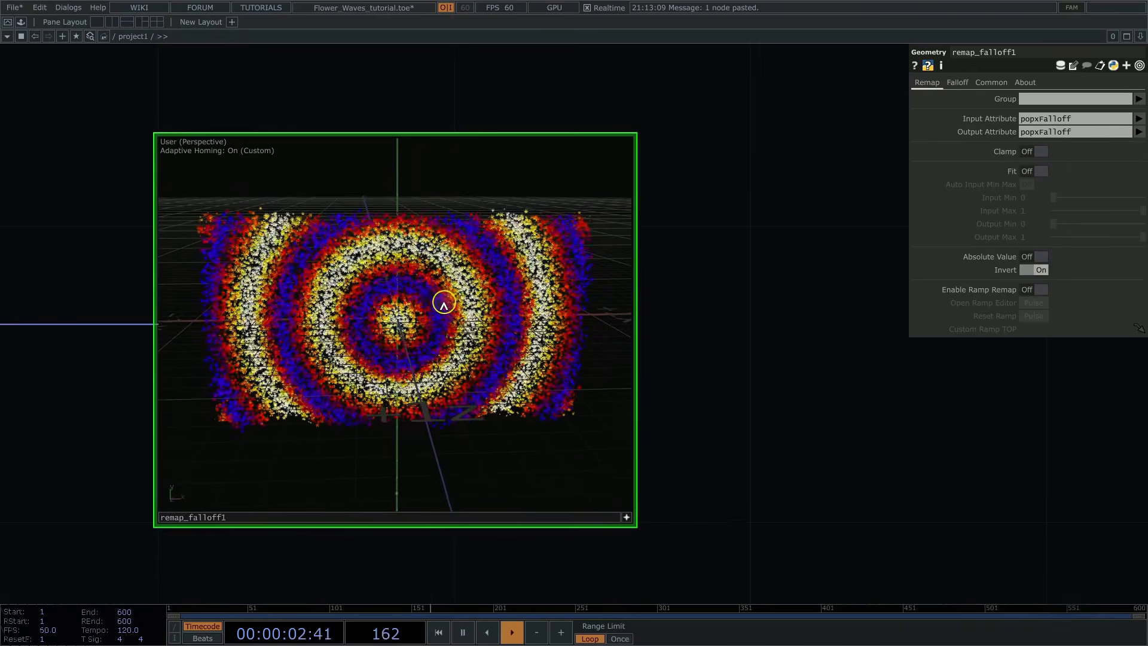
pyautogui.click(625, 518)
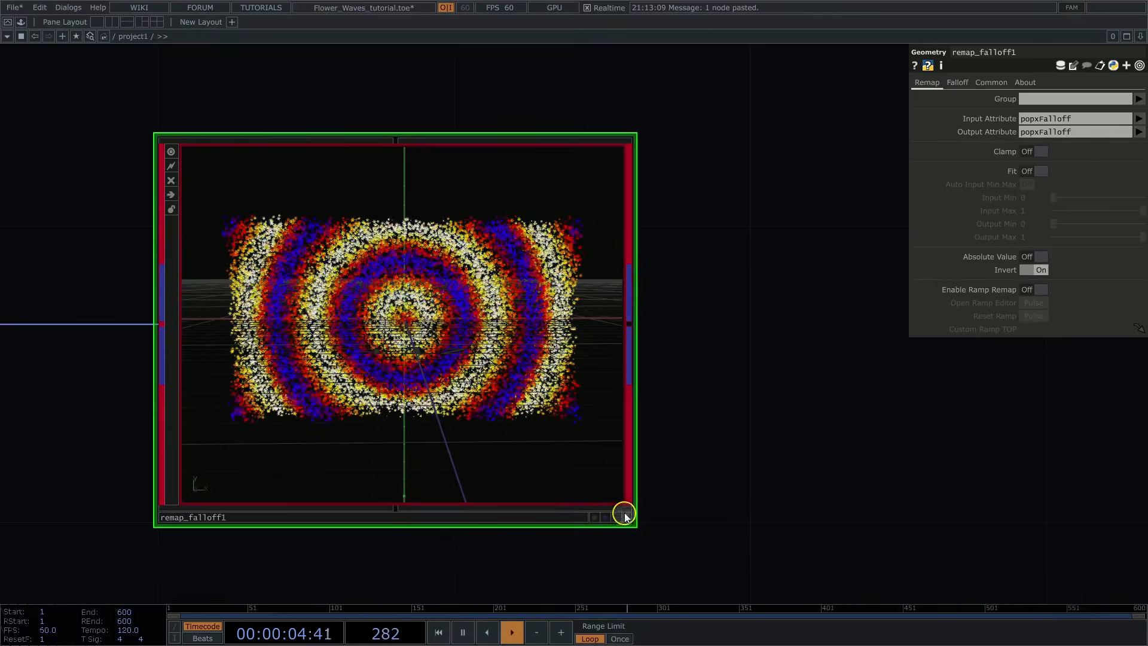
# Step: Turn off Preview Falloff and Render Primitives on remap_falloff1
pyautogui.click(959, 83)
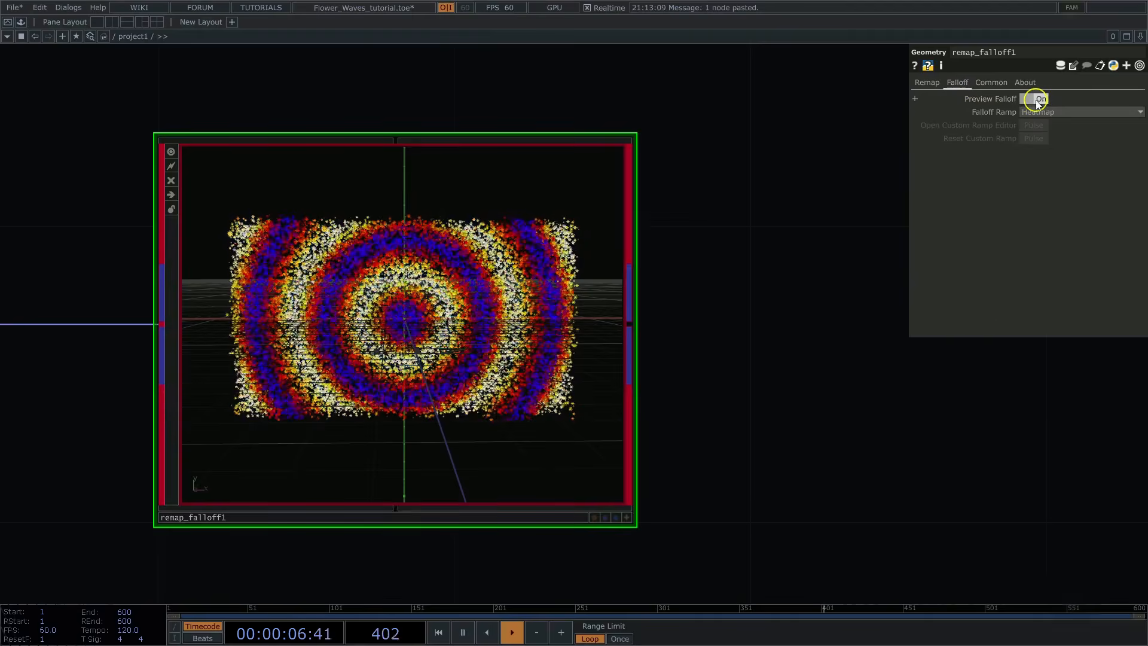
pyautogui.click(990, 83)
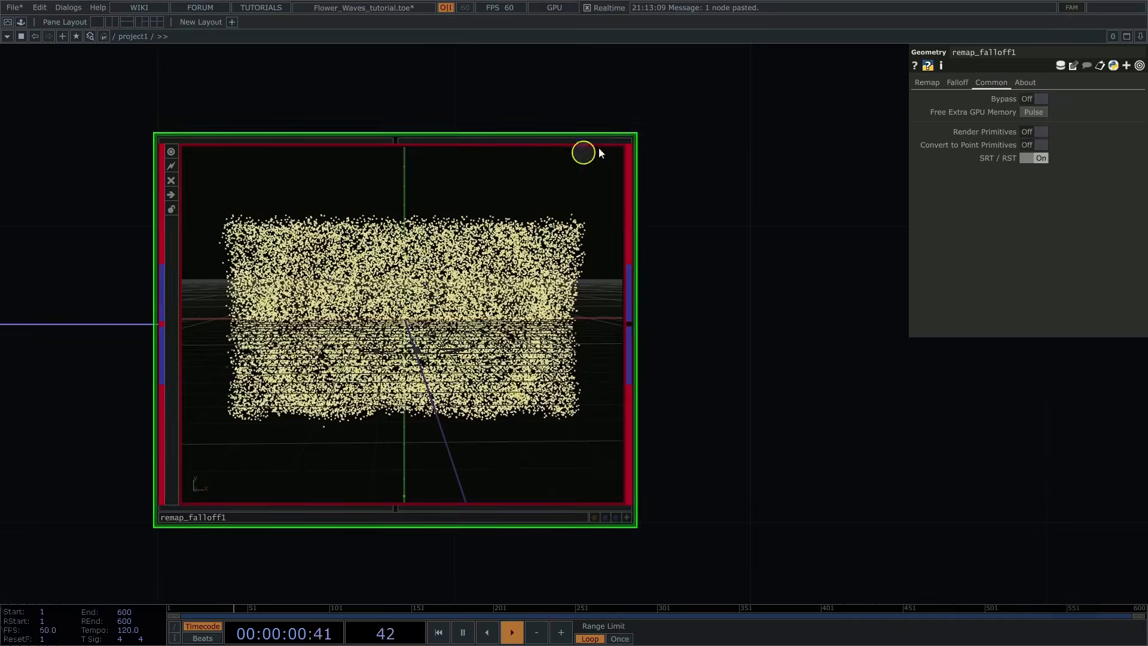
pyautogui.scroll(-6, 676, 107)
pyautogui.scroll(-2, 729, 132)
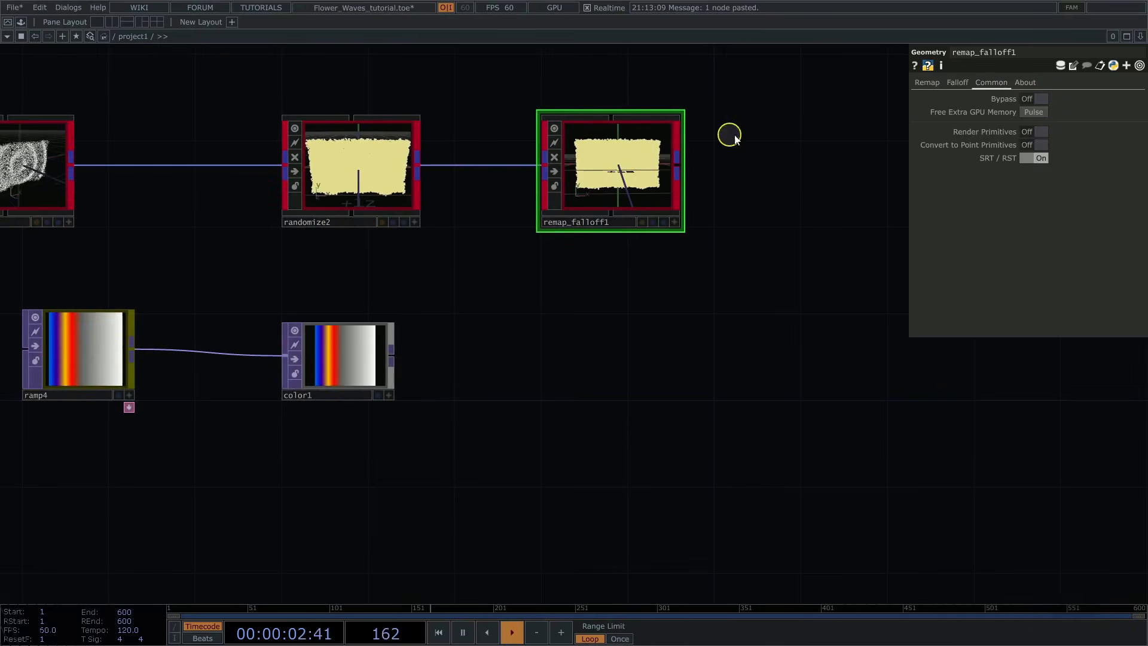
pyautogui.moveTo(779, 147); pyautogui.dragTo(571, 208)
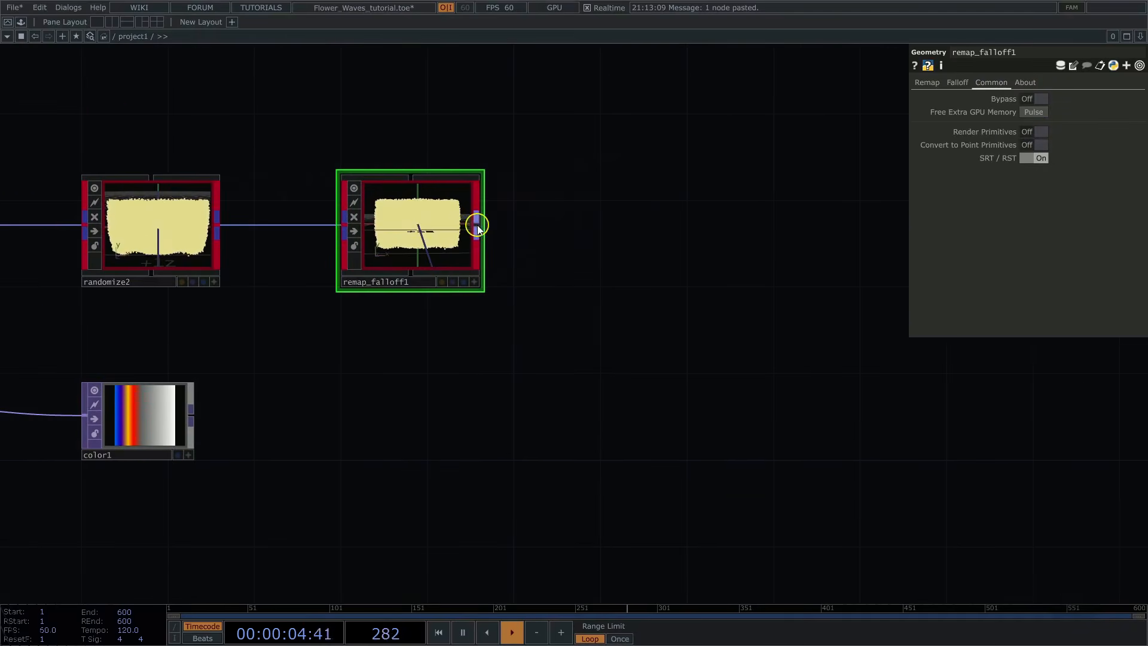
# Step: Add a POPX Transform Modifier connected to the output of remap_falloff1
pyautogui.click(478, 229)
pyautogui.write('tr')
pyautogui.click(461, 226)
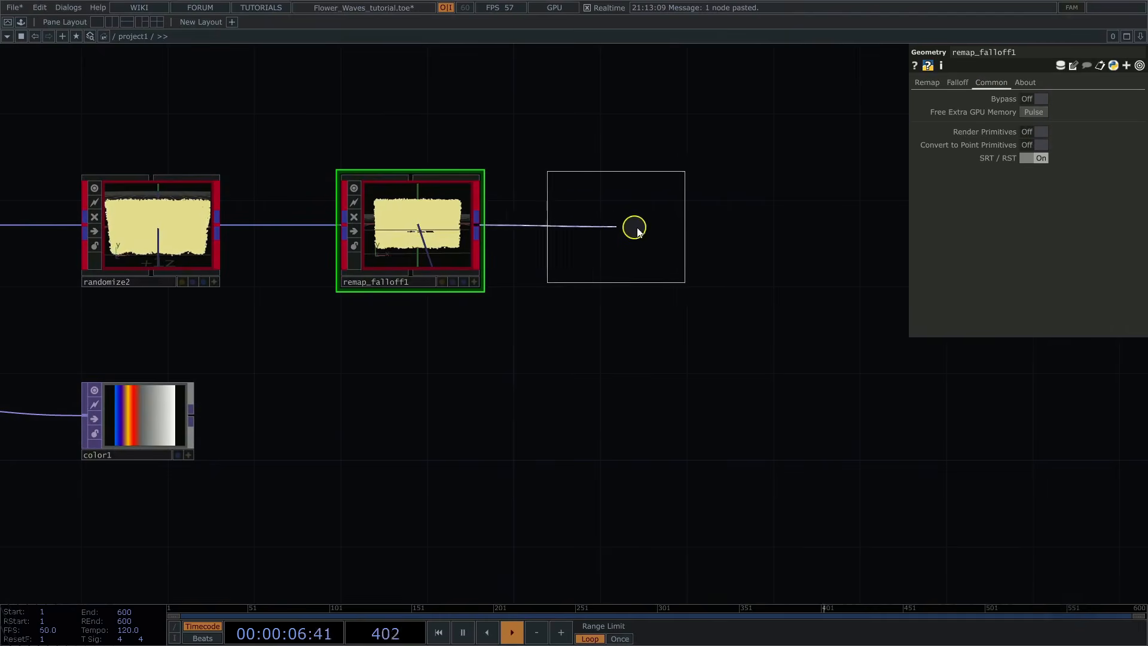
pyautogui.click(668, 232)
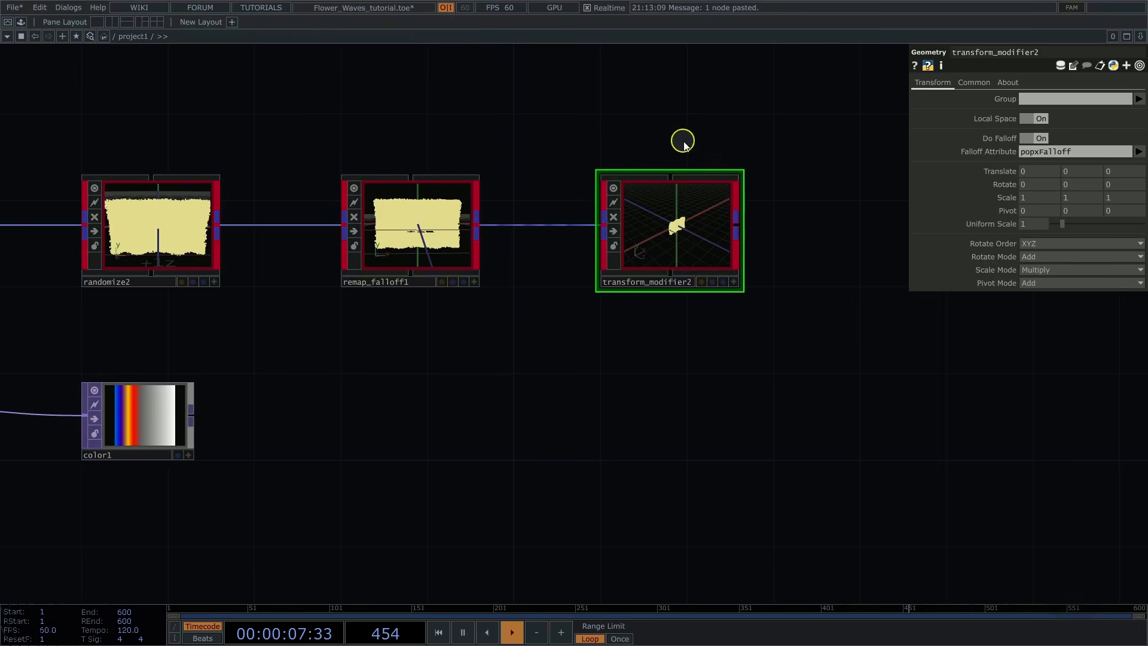
# Step: With Render Primitives on, set transform_modifier2's Uniform Scale to 0 and inspect the flower waves from several angles in its viewer
pyautogui.scroll(4, 766, 142)
pyautogui.scroll(5, 838, 341)
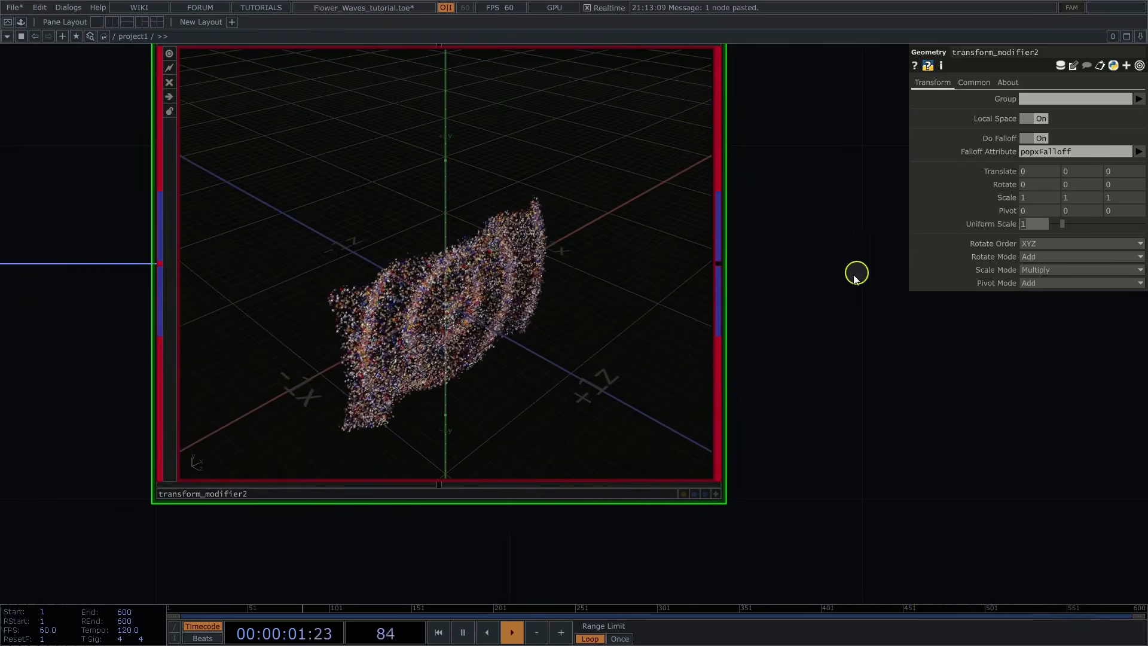
pyautogui.click(716, 494)
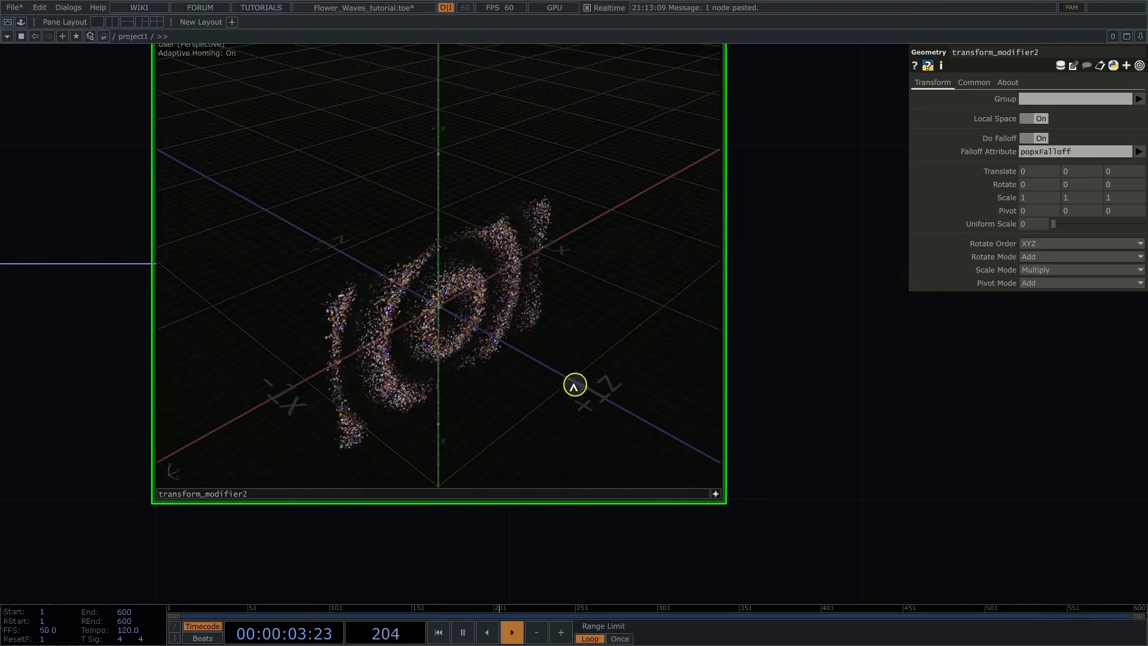
pyautogui.moveTo(575, 387); pyautogui.dragTo(524, 359)
pyautogui.scroll(5, 562, 326)
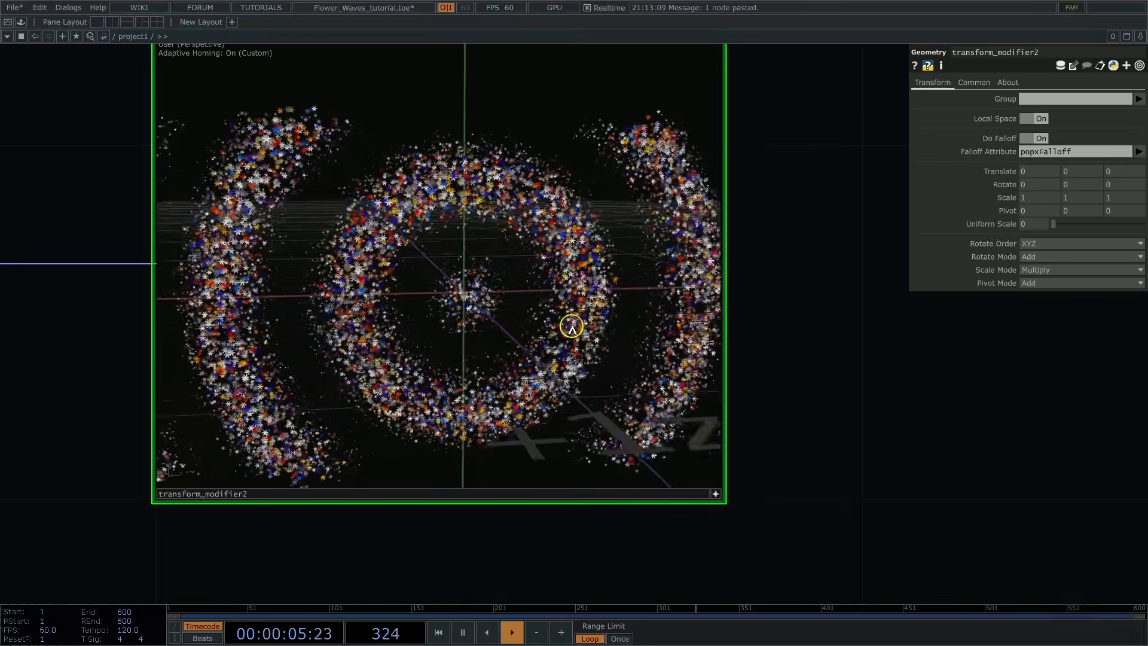
pyautogui.moveTo(526, 330); pyautogui.dragTo(511, 254, button='right')
pyautogui.moveTo(480, 300); pyautogui.dragTo(463, 231)
pyautogui.moveTo(583, 207); pyautogui.dragTo(566, 266)
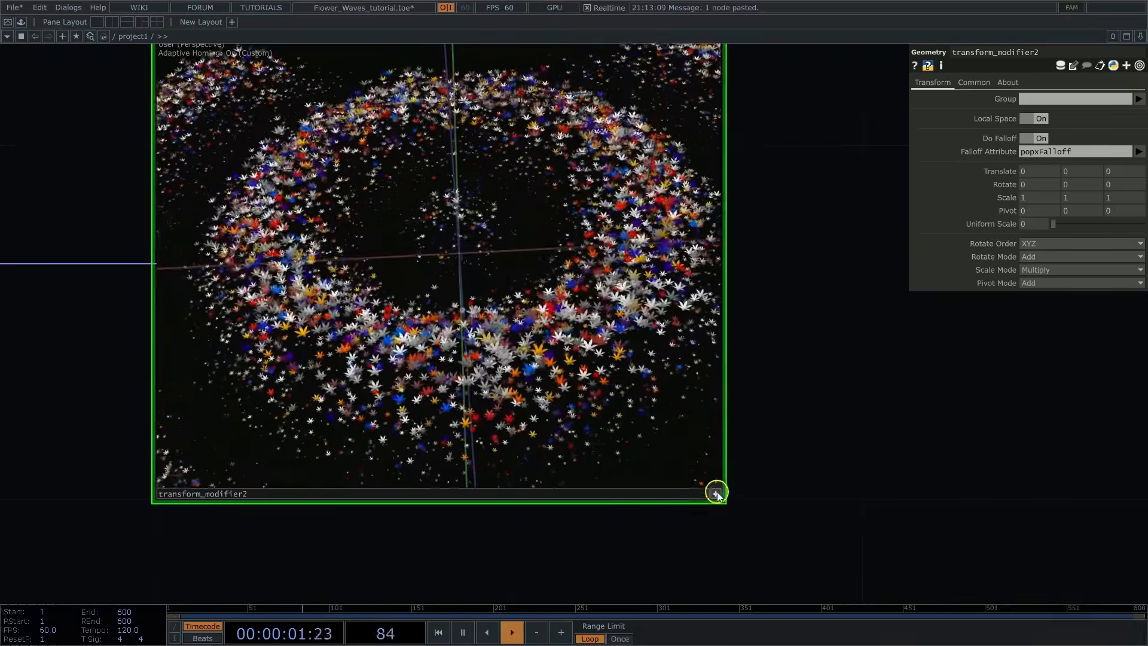
# Step: Leave the interactive viewer of transform_modifier2 and turn off its Render Primitives option
pyautogui.click(716, 494)
pyautogui.click(982, 84)
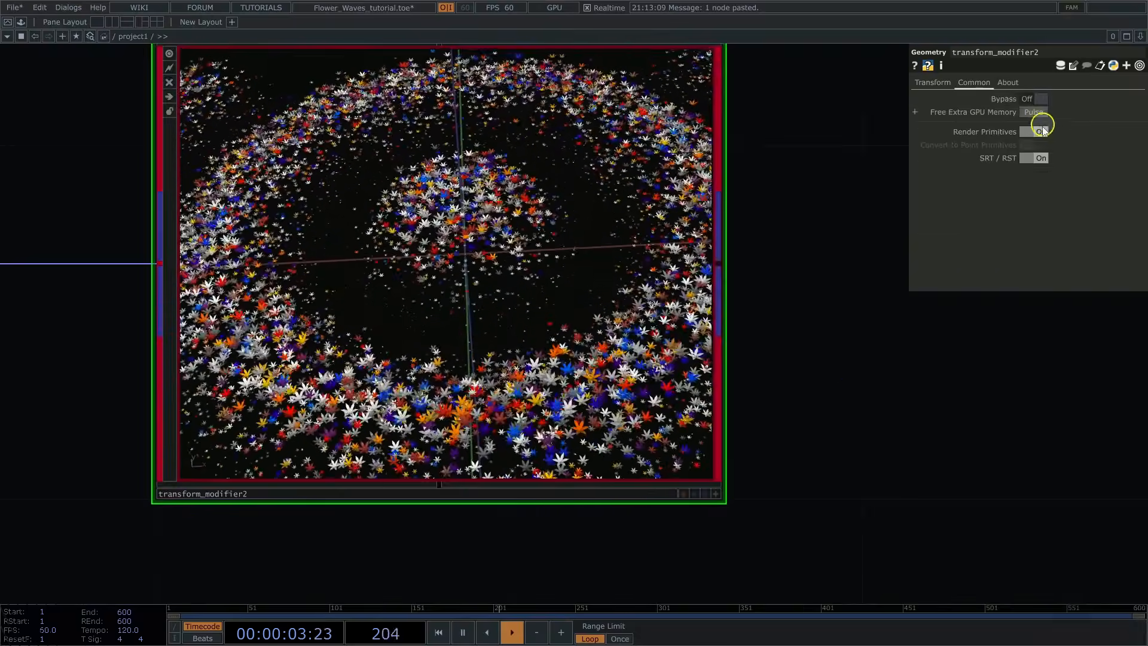
pyautogui.click(1037, 131)
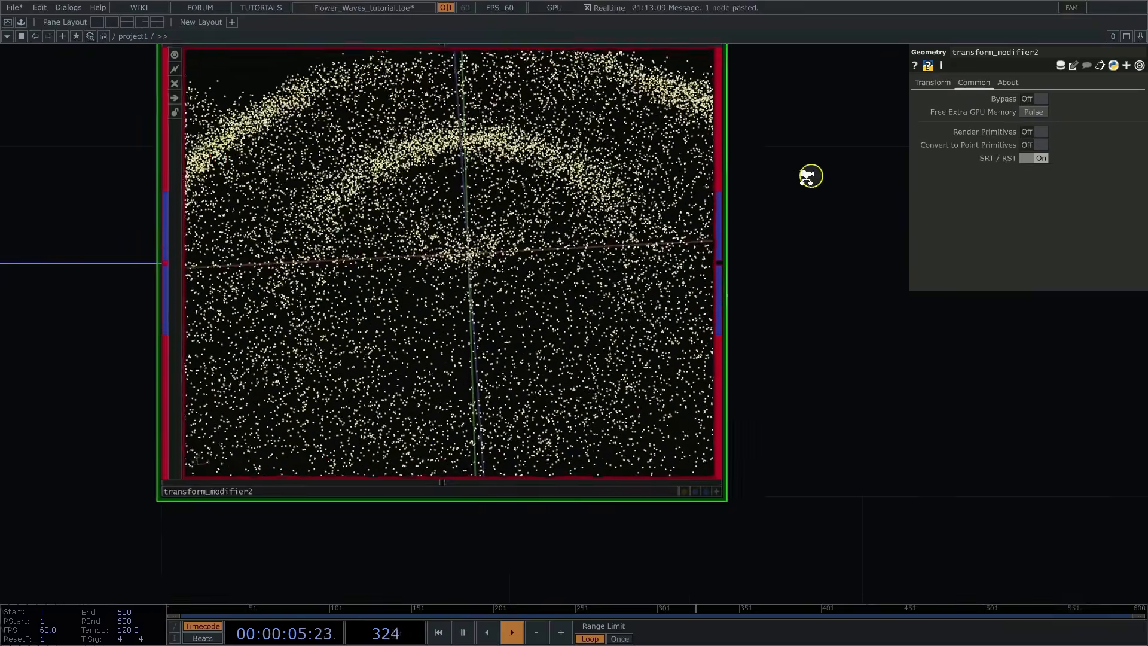
# Step: Add a POPX Geometry operator connected to the output of transform_modifier2
pyautogui.scroll(-6, 810, 174)
pyautogui.moveTo(882, 102); pyautogui.dragTo(470, 291)
pyautogui.rightClick(469, 291)
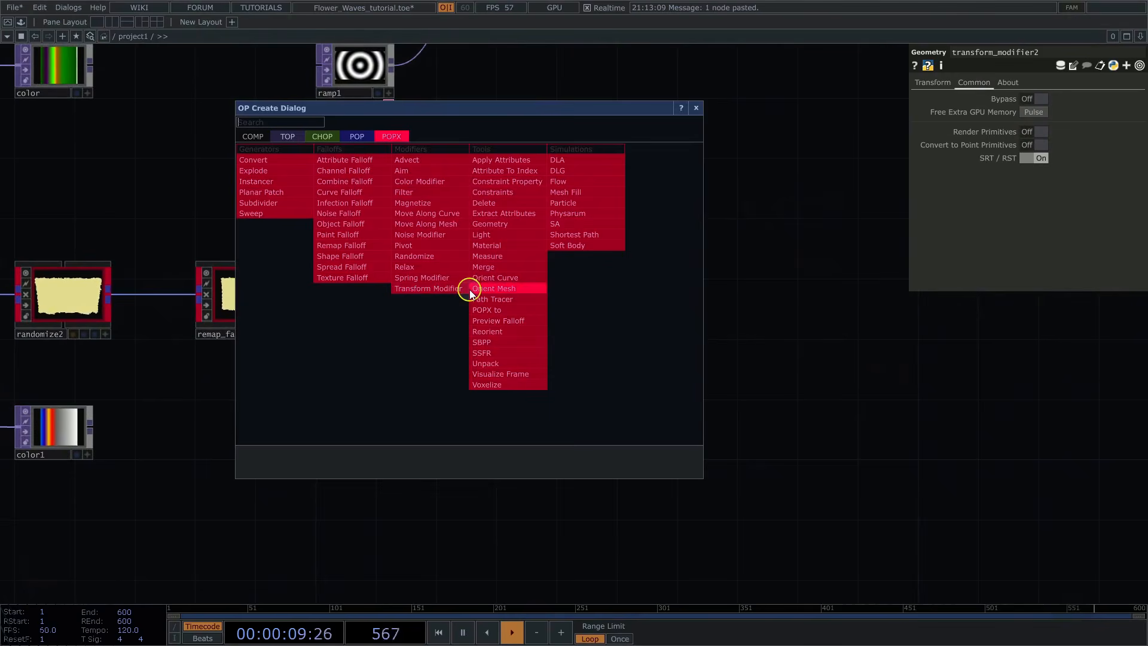
pyautogui.click(490, 224)
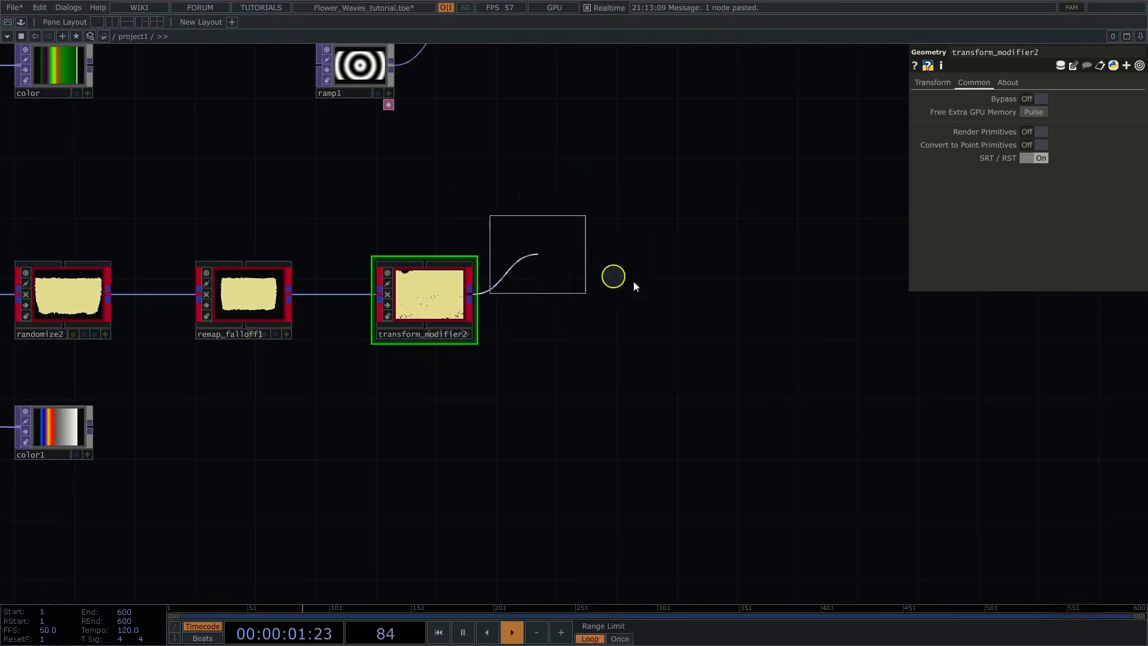
pyautogui.click(841, 293)
# Step: Move geo1 farther along the flower chain, beneath the end of the grass branch
pyautogui.moveTo(712, 218); pyautogui.dragTo(352, 299)
pyautogui.scroll(-2, 352, 299)
pyautogui.scroll(-3, 353, 299)
pyautogui.moveTo(432, 332); pyautogui.dragTo(707, 324)
# Step: Add a Geometry COMP connected to the output of the grass null, between it and render1
pyautogui.scroll(5, 723, 295)
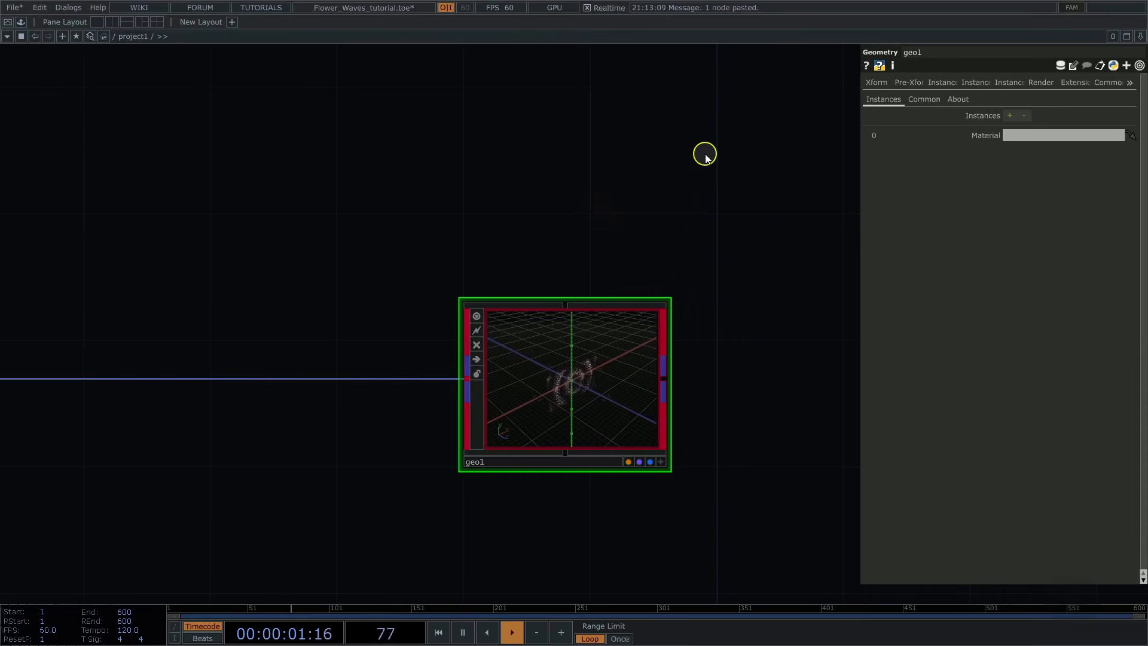
pyautogui.moveTo(704, 155); pyautogui.dragTo(628, 186, button='middle')
pyautogui.moveTo(647, 148); pyautogui.dragTo(619, 384)
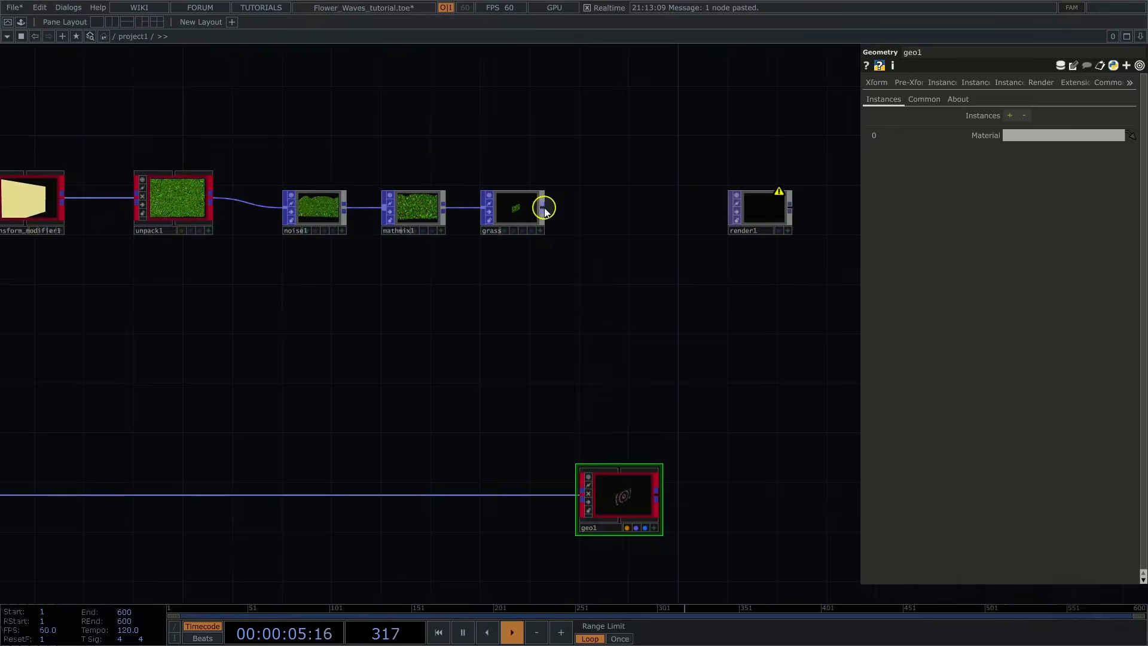
pyautogui.rightClick(545, 210)
pyautogui.write('ge')
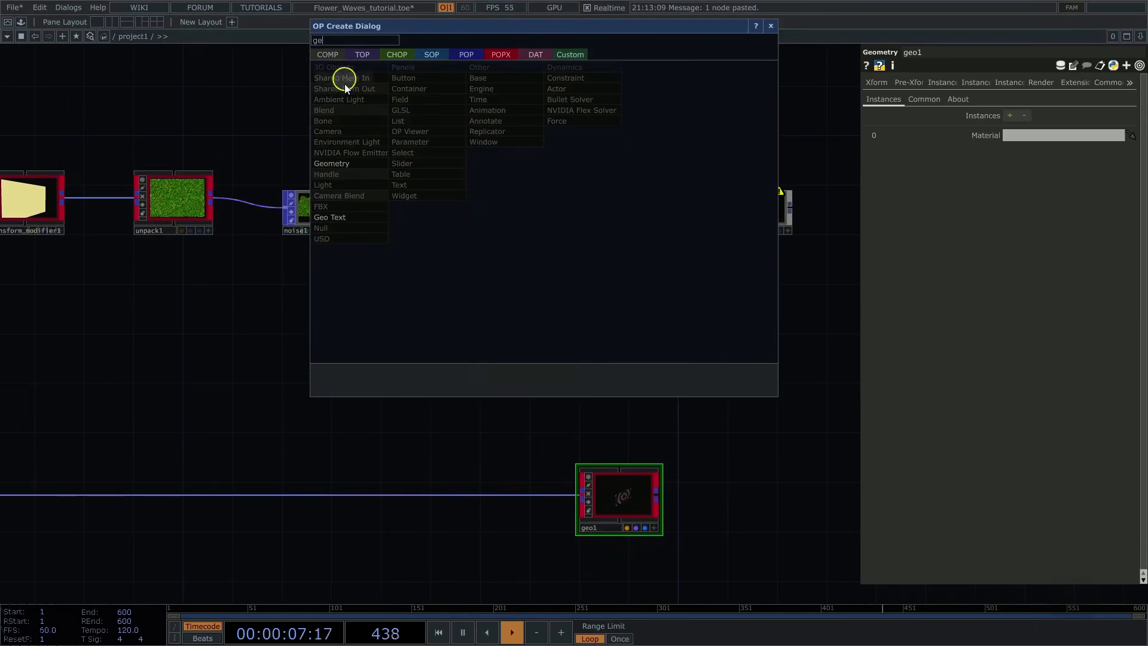
pyautogui.click(347, 163)
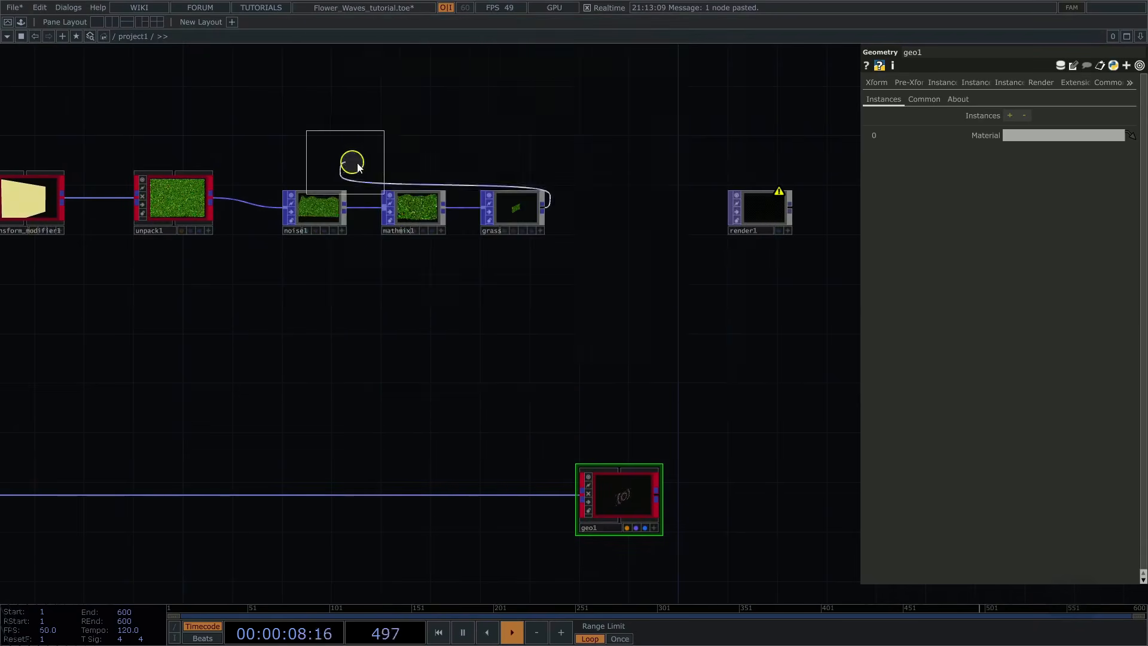
pyautogui.click(619, 207)
pyautogui.scroll(8, 635, 287)
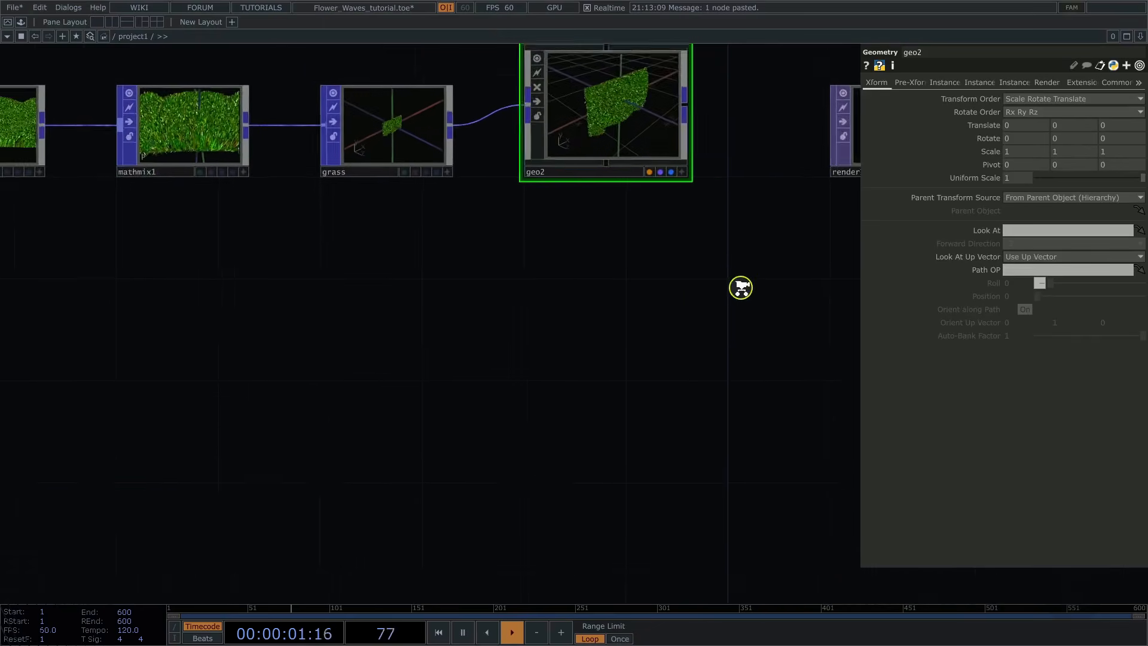
pyautogui.moveTo(683, 266); pyautogui.dragTo(663, 315)
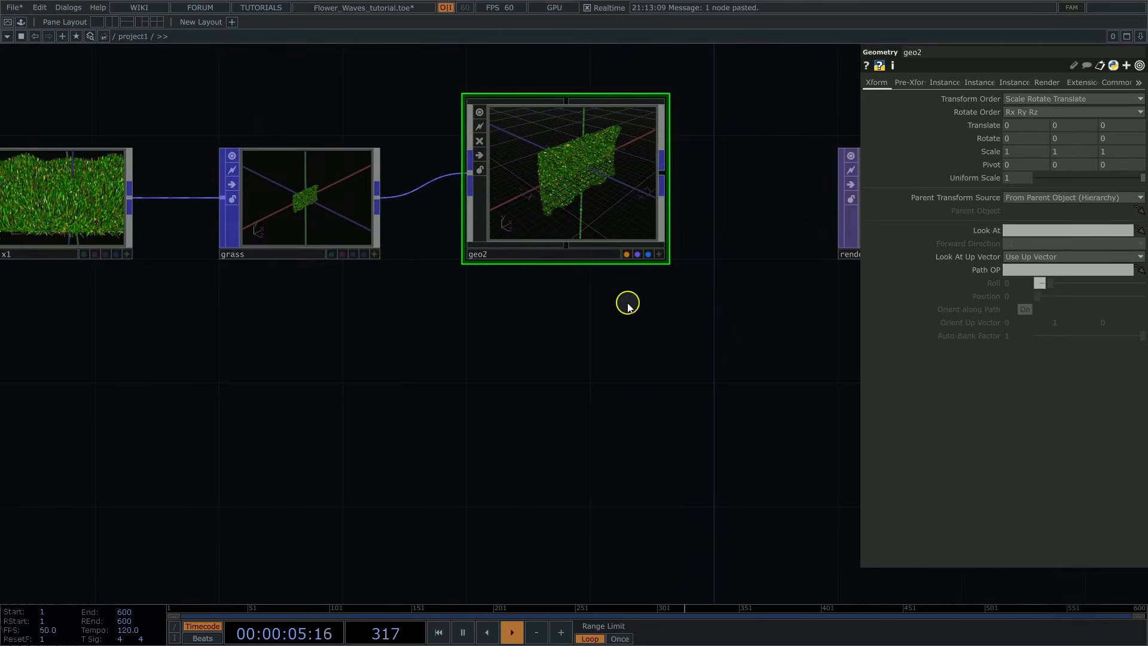
pyautogui.scroll(-6, 627, 303)
pyautogui.scroll(-5, 444, 382)
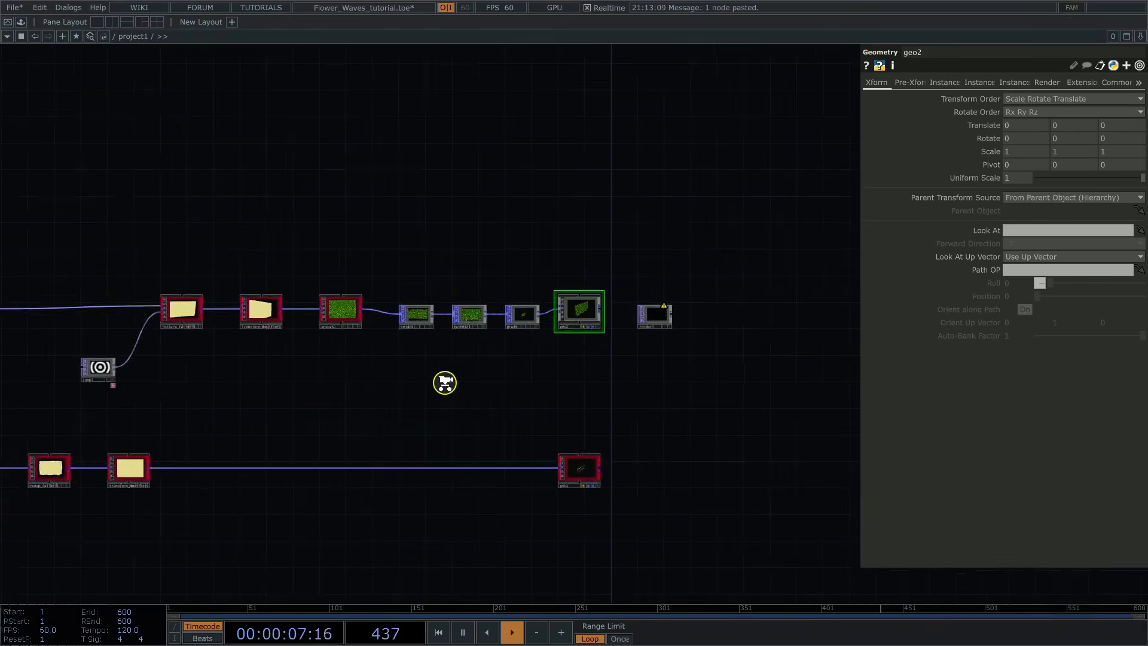
pyautogui.moveTo(325, 387); pyautogui.dragTo(500, 309)
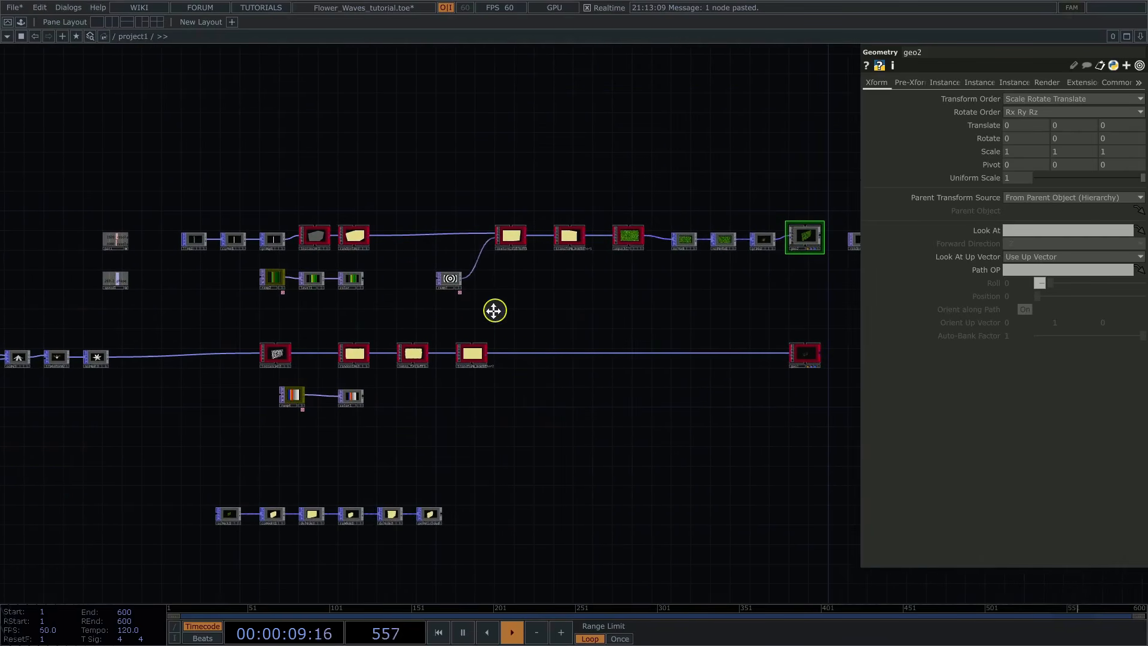
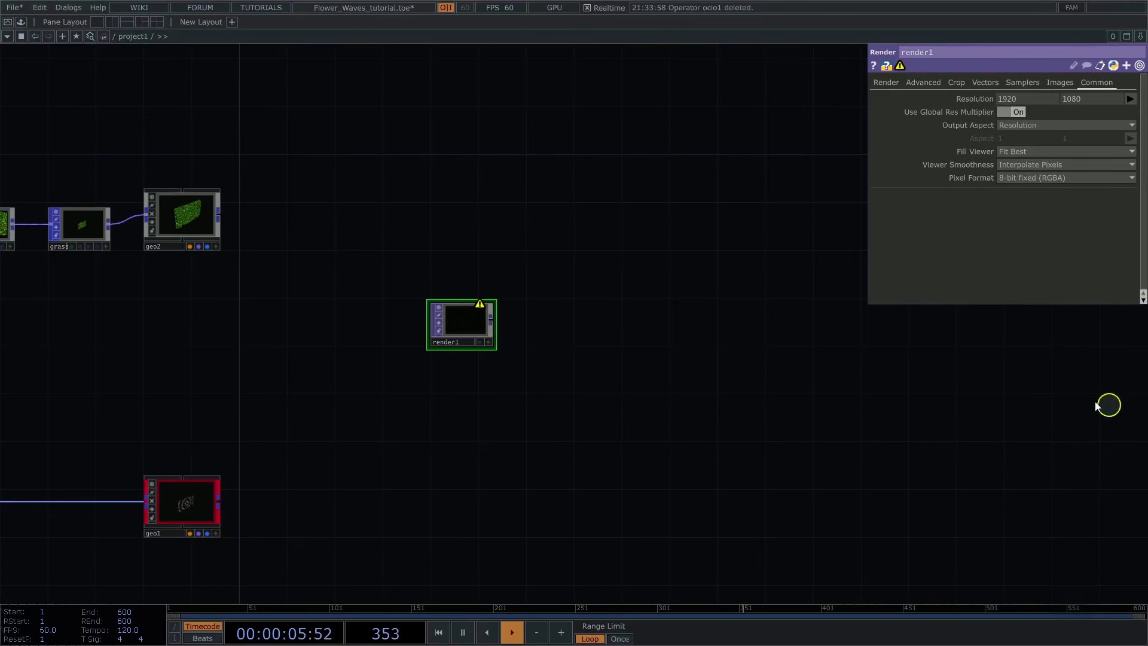
# Step: Open the parameters of the project1 container in a floating window
pyautogui.moveTo(465, 217)
pyautogui.mouseDown()
pyautogui.moveTo(449, 222)
pyautogui.moveTo(450, 208)
pyautogui.mouseUp()
pyautogui.moveTo(367, 250); pyautogui.dragTo(550, 401, button='right')
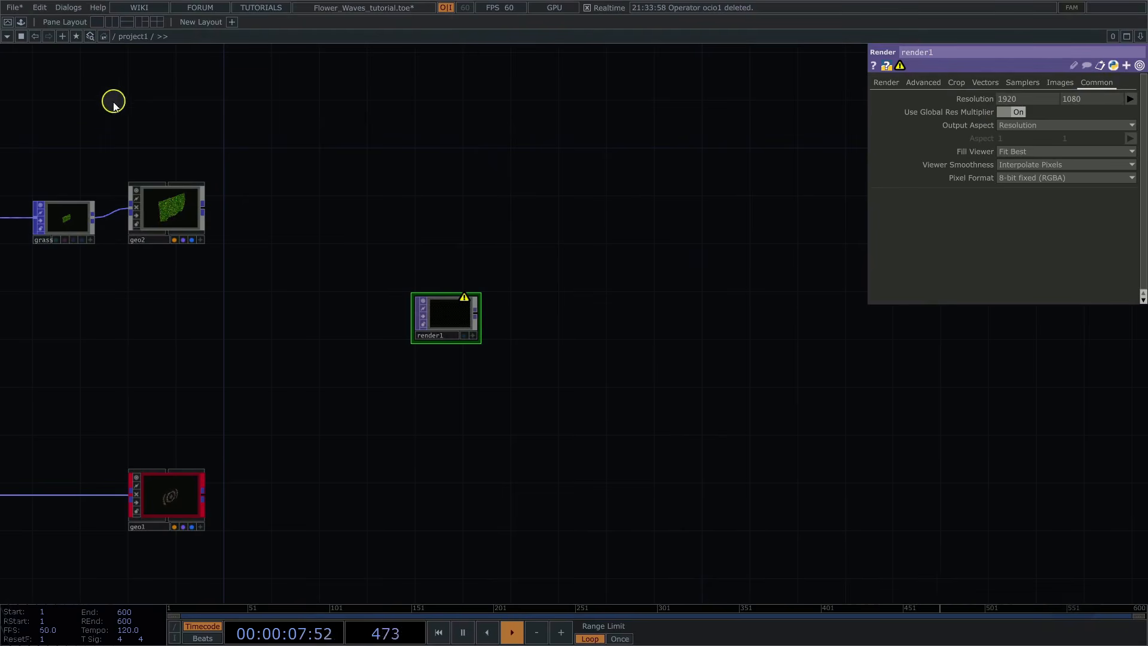
pyautogui.moveTo(163, 135); pyautogui.dragTo(197, 123)
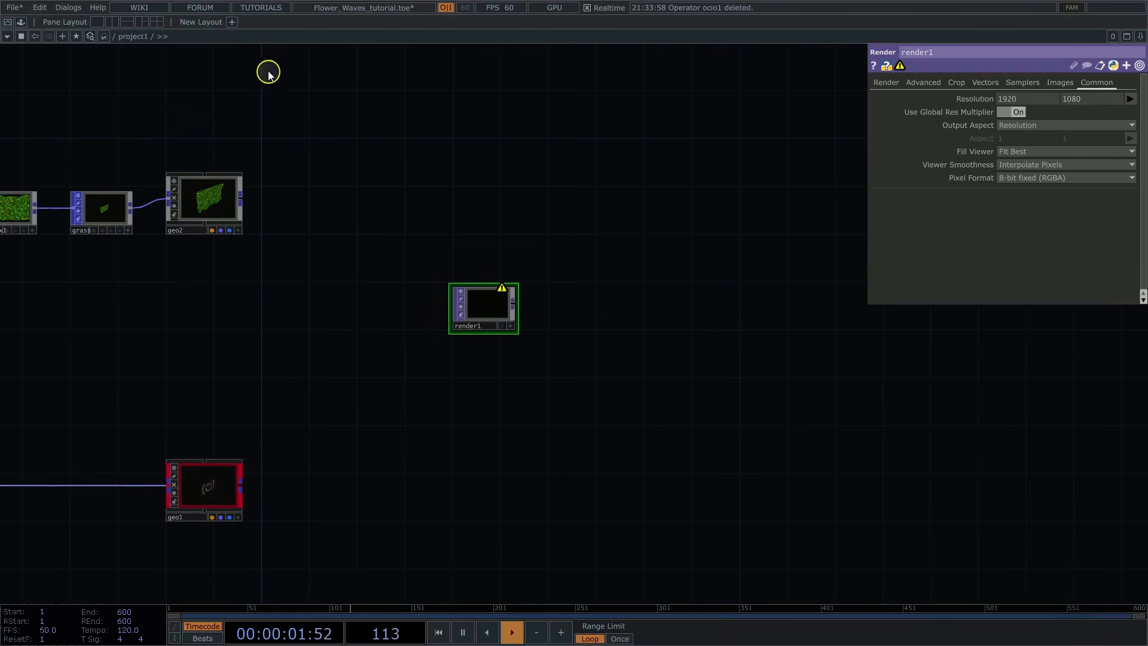
pyautogui.rightClick(140, 40)
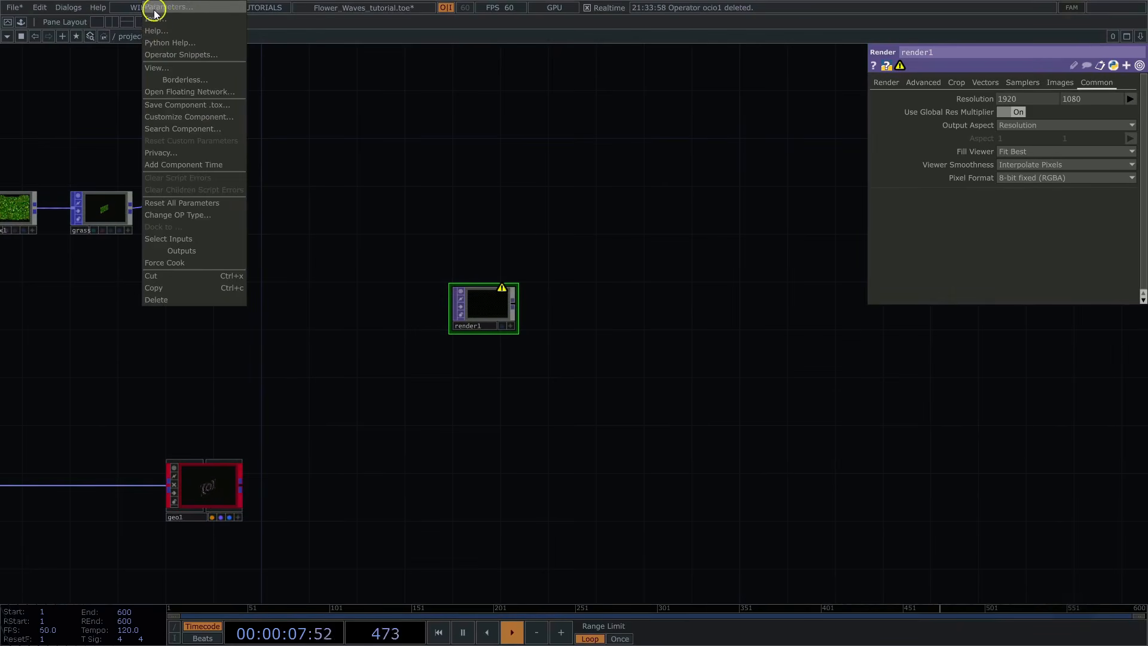
pyautogui.click(154, 12)
pyautogui.moveTo(154, 12); pyautogui.dragTo(684, 99)
pyautogui.moveTo(392, 164); pyautogui.dragTo(290, 170)
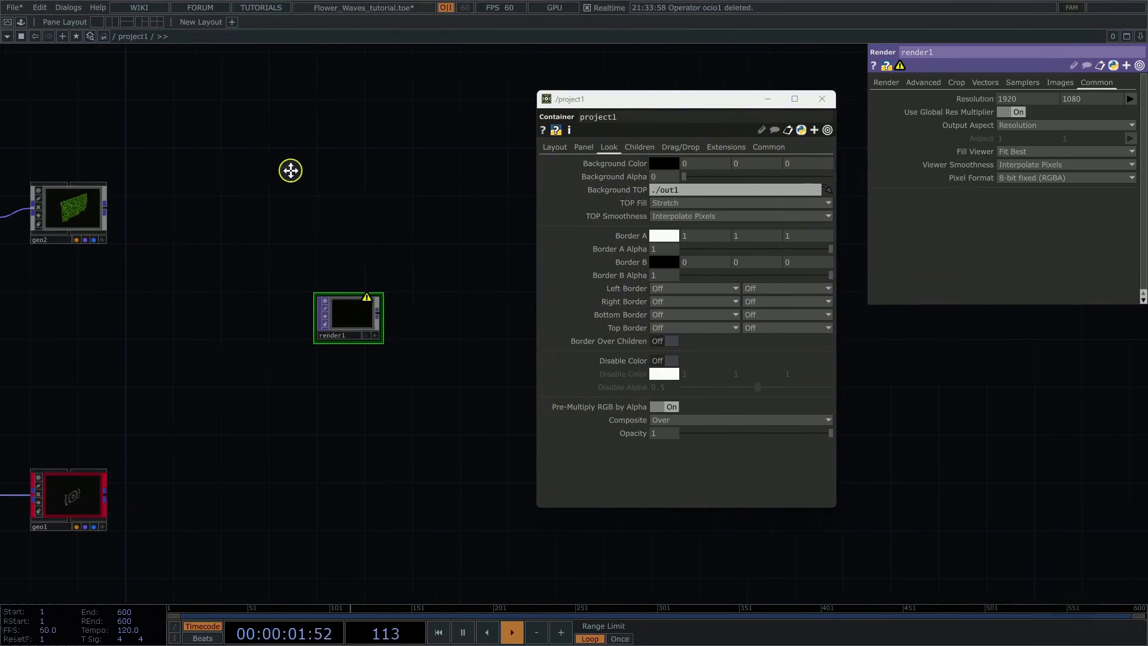
# Step: Reference render1's 1920 by 1080 resolution in project1's layout width and height, check its Background TOP, and close its parameters
pyautogui.click(555, 148)
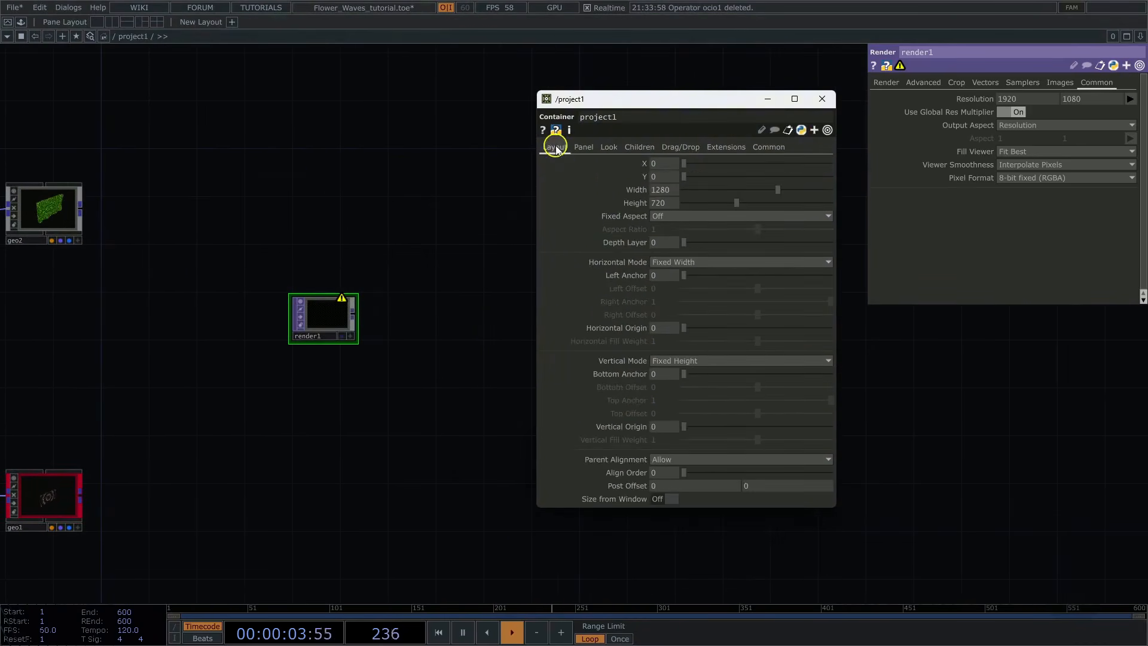
pyautogui.click(975, 100)
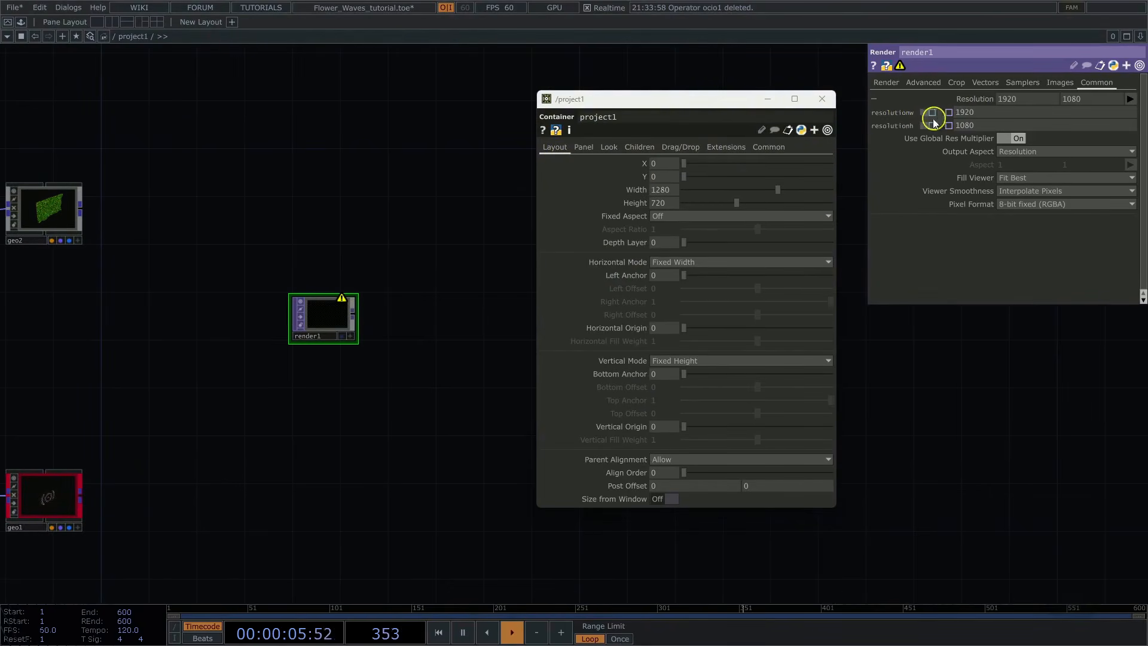
pyautogui.moveTo(897, 118)
pyautogui.mouseDown()
pyautogui.moveTo(705, 146)
pyautogui.moveTo(661, 184)
pyautogui.moveTo(669, 189)
pyautogui.mouseUp()
pyautogui.moveTo(896, 119); pyautogui.dragTo(669, 207)
pyautogui.click(668, 205)
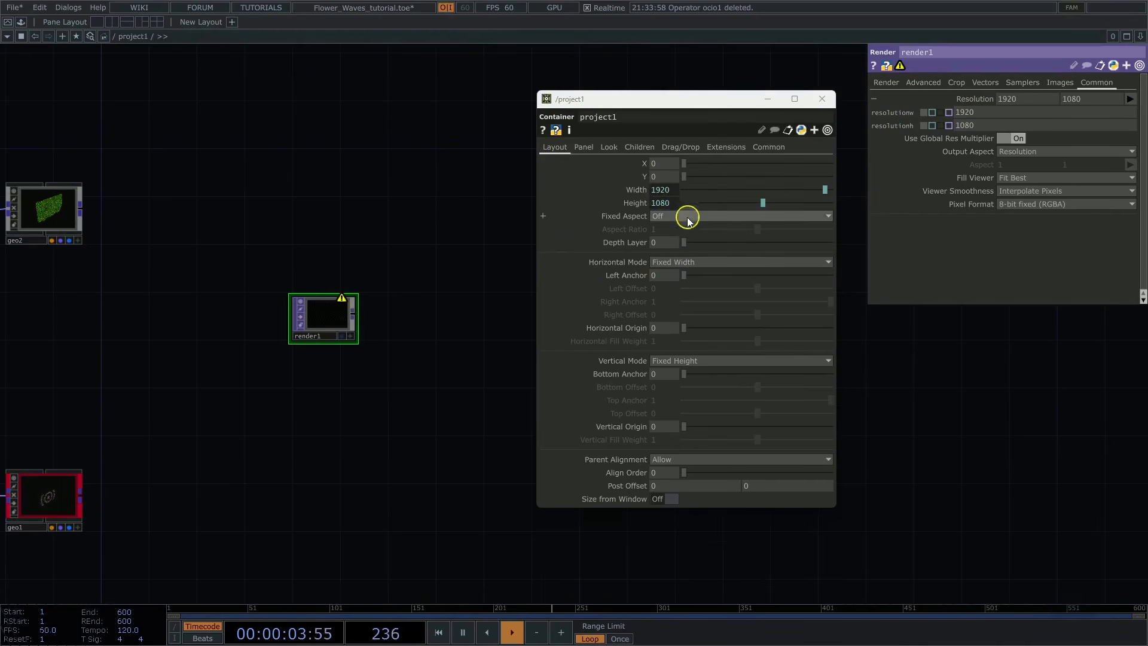
pyautogui.click(614, 152)
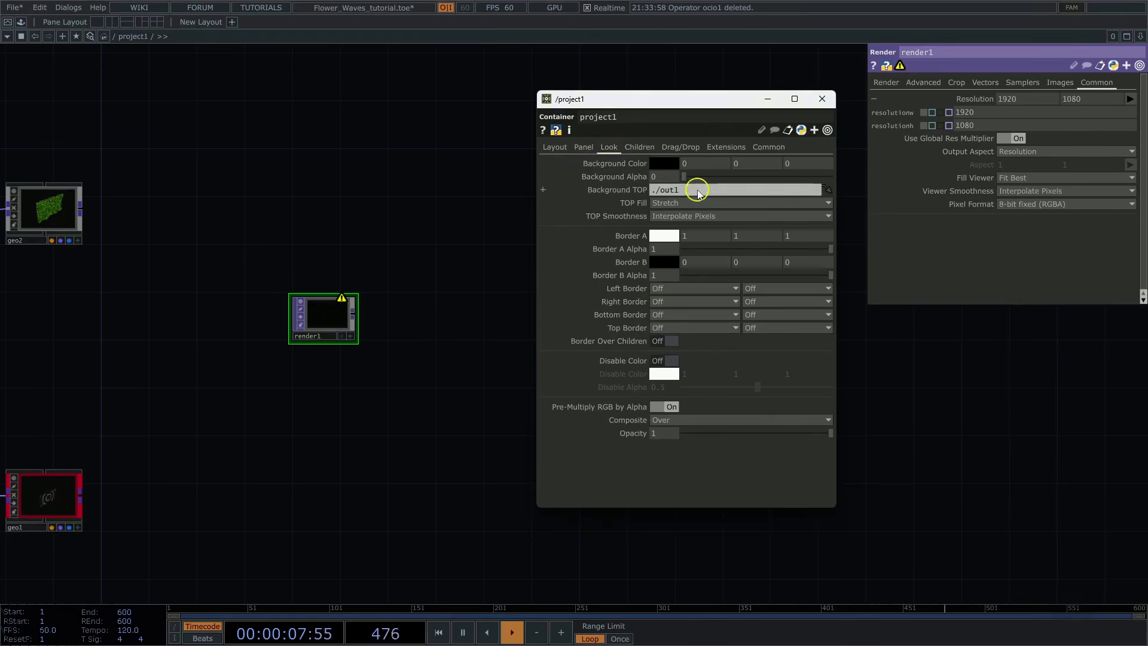
pyautogui.click(823, 99)
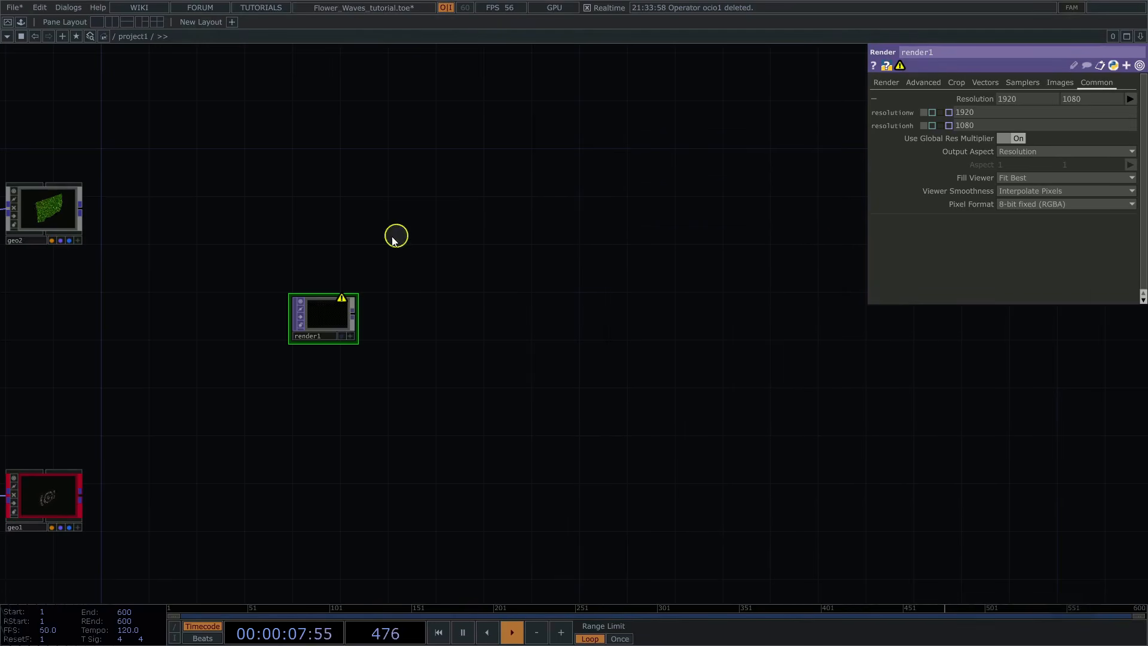
# Step: Set render1's pixel format to 16-bit float (RGBA)
pyautogui.moveTo(350, 230); pyautogui.dragTo(396, 214)
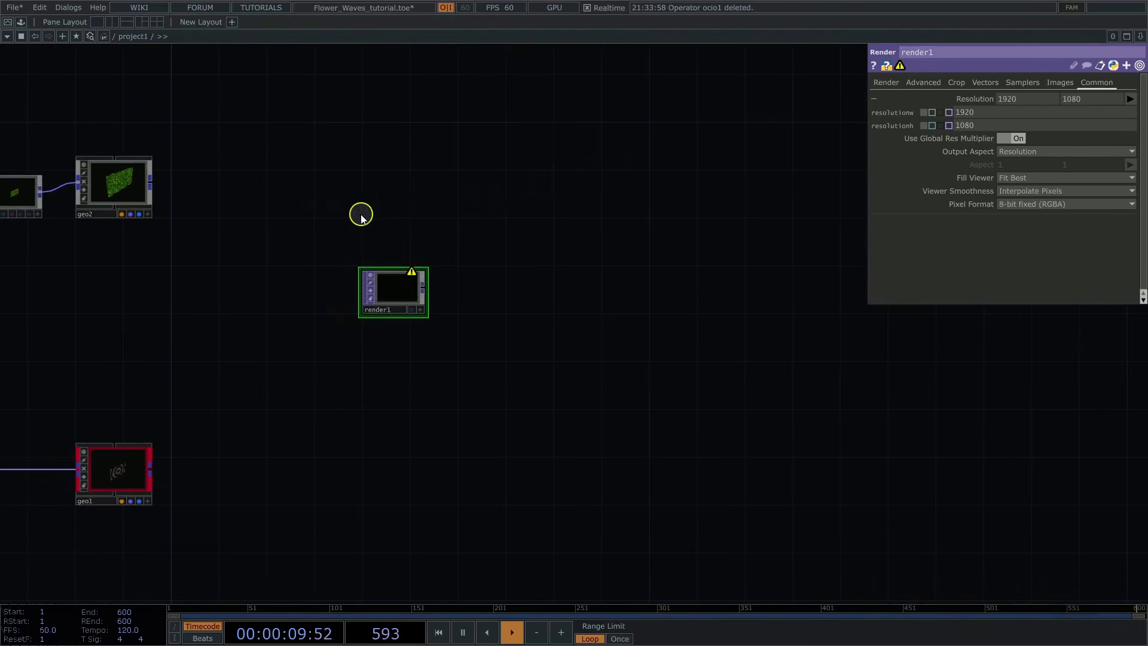
pyautogui.scroll(5, 361, 219)
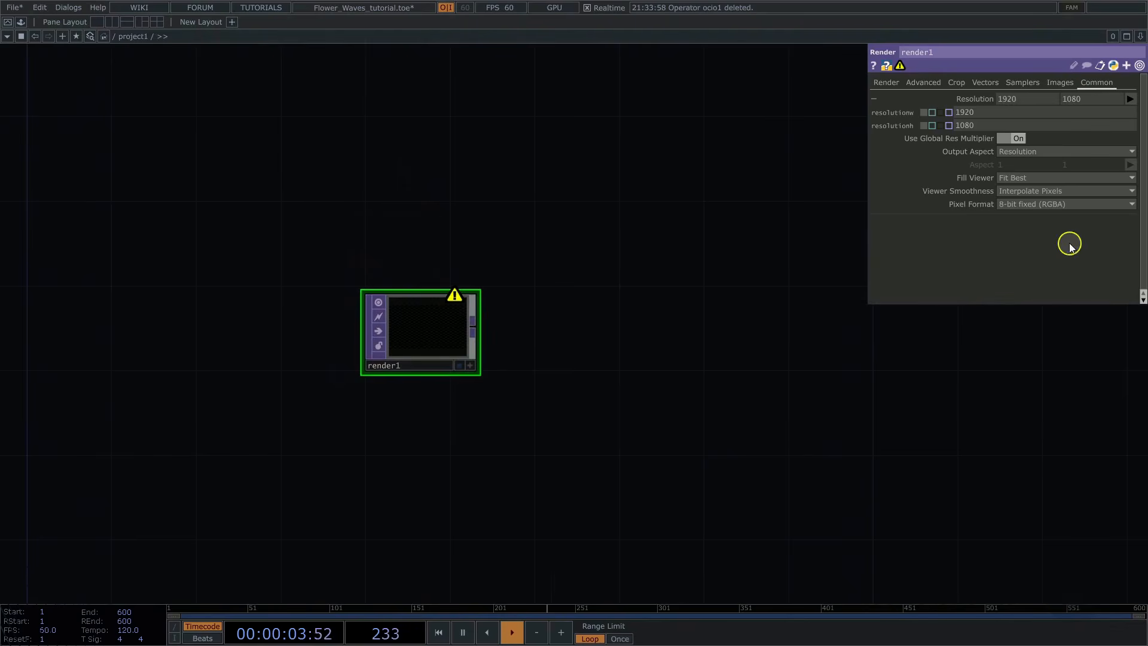
pyautogui.click(1029, 208)
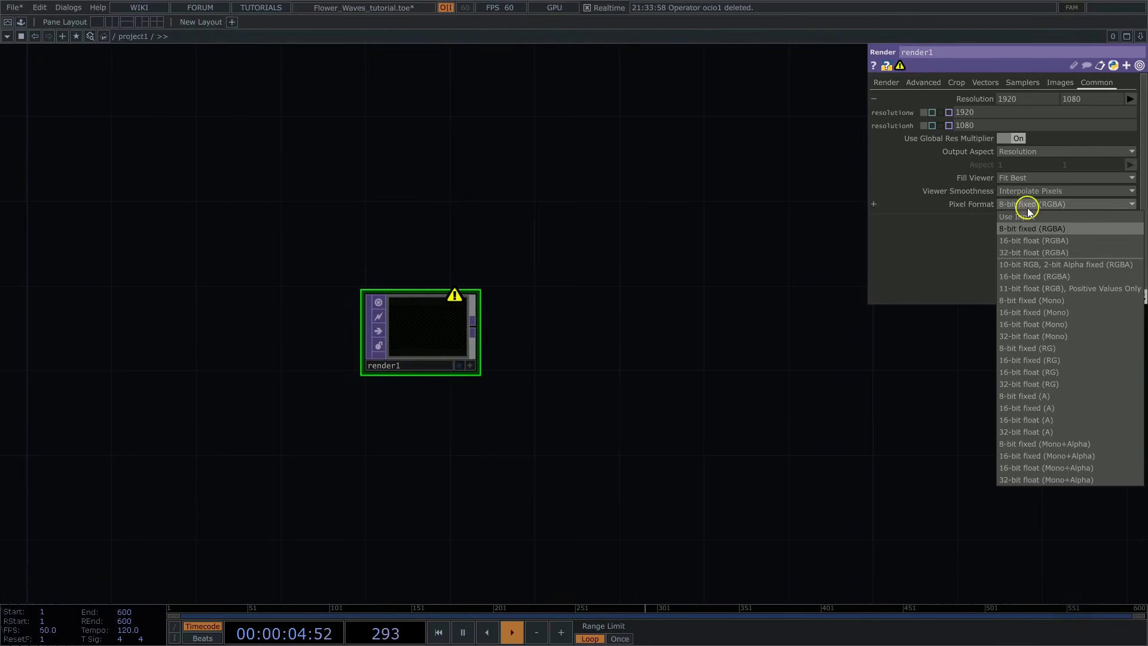
pyautogui.click(1024, 241)
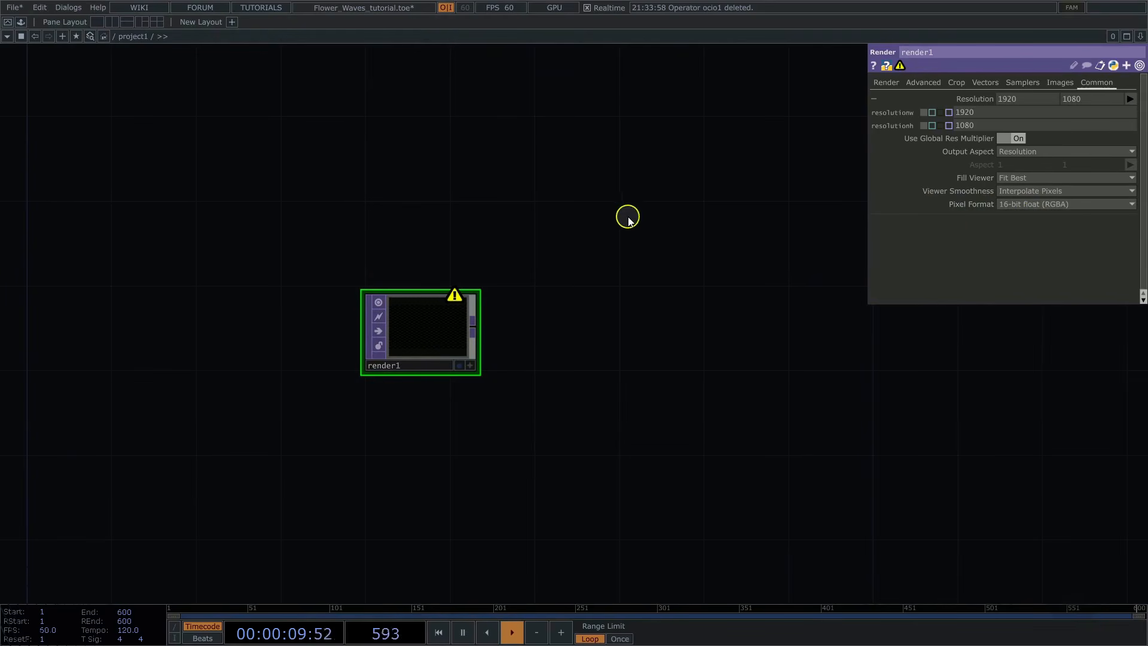
pyautogui.scroll(-3, 617, 217)
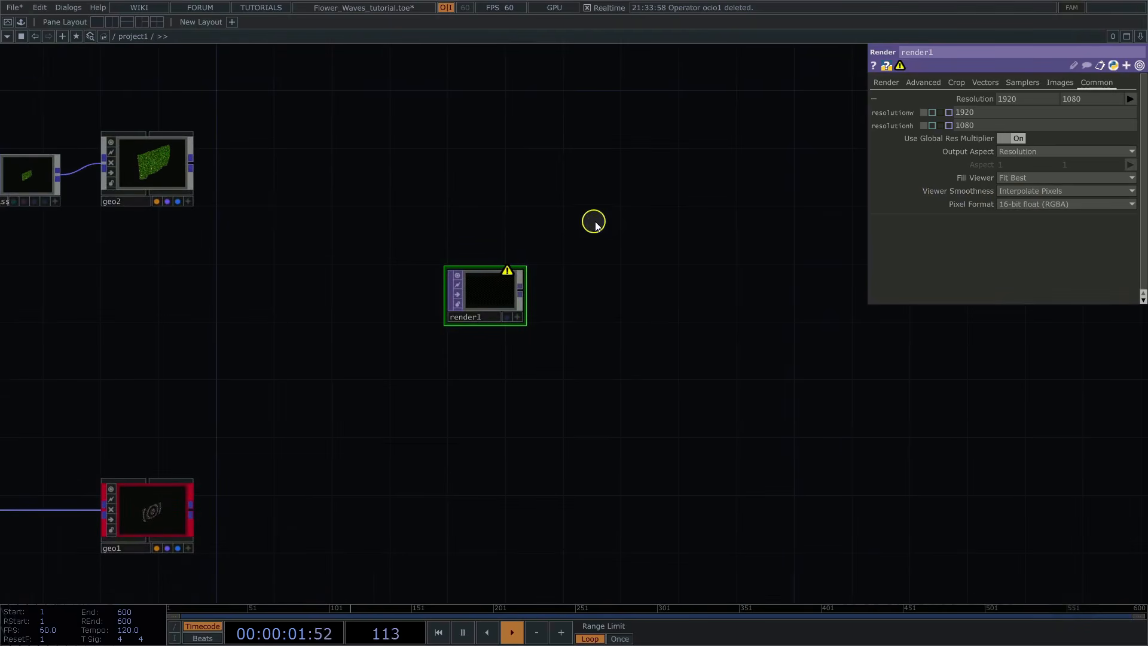
# Step: Split the workspace side by side, show project1's Panel output in the second pane, and widen the network pane
pyautogui.click(1140, 37)
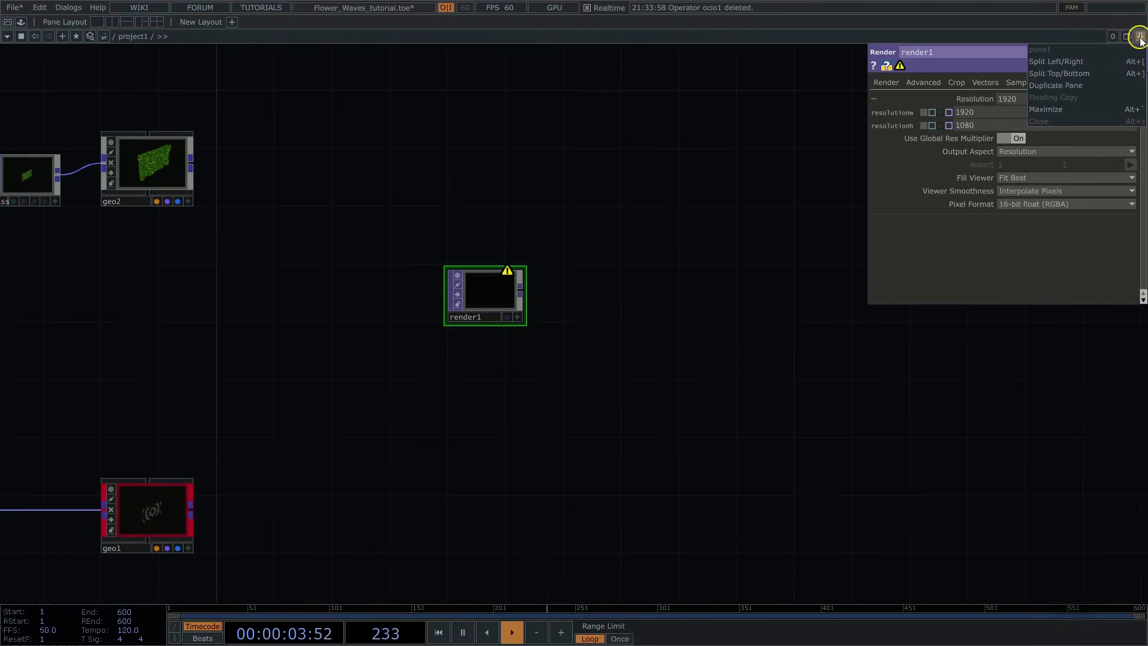
pyautogui.click(1051, 62)
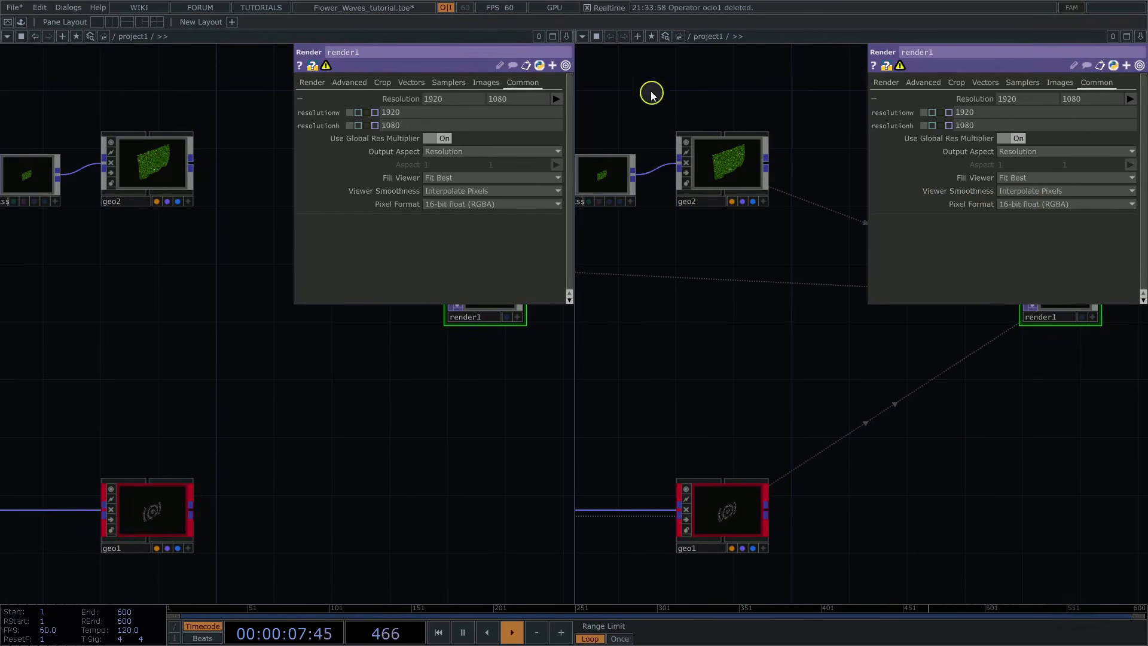
pyautogui.click(583, 37)
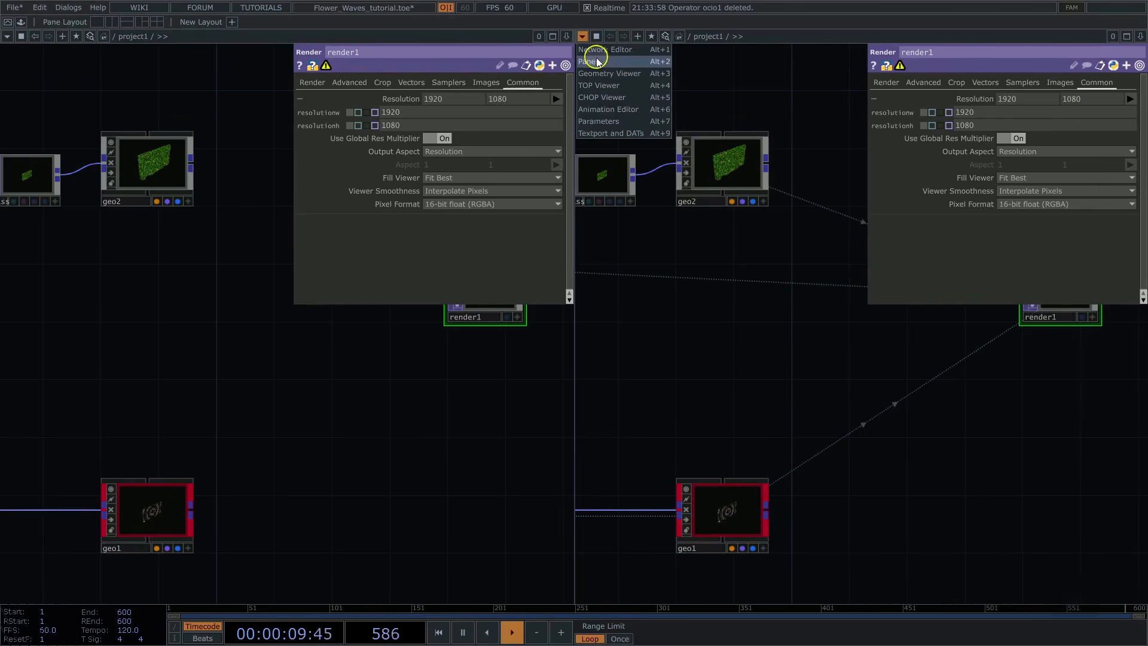
pyautogui.click(599, 62)
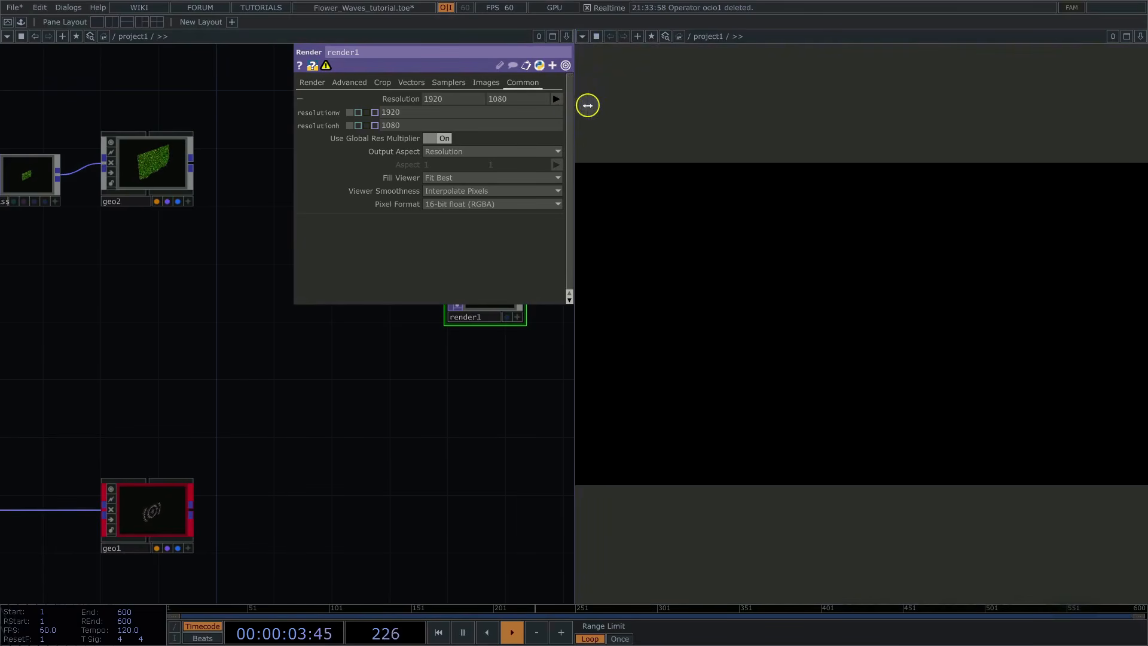
pyautogui.moveTo(574, 227); pyautogui.dragTo(697, 226)
# Step: Add a Camera COMP to the network above render1
pyautogui.moveTo(530, 372); pyautogui.dragTo(281, 426)
pyautogui.press('Tab')
pyautogui.write('ca')
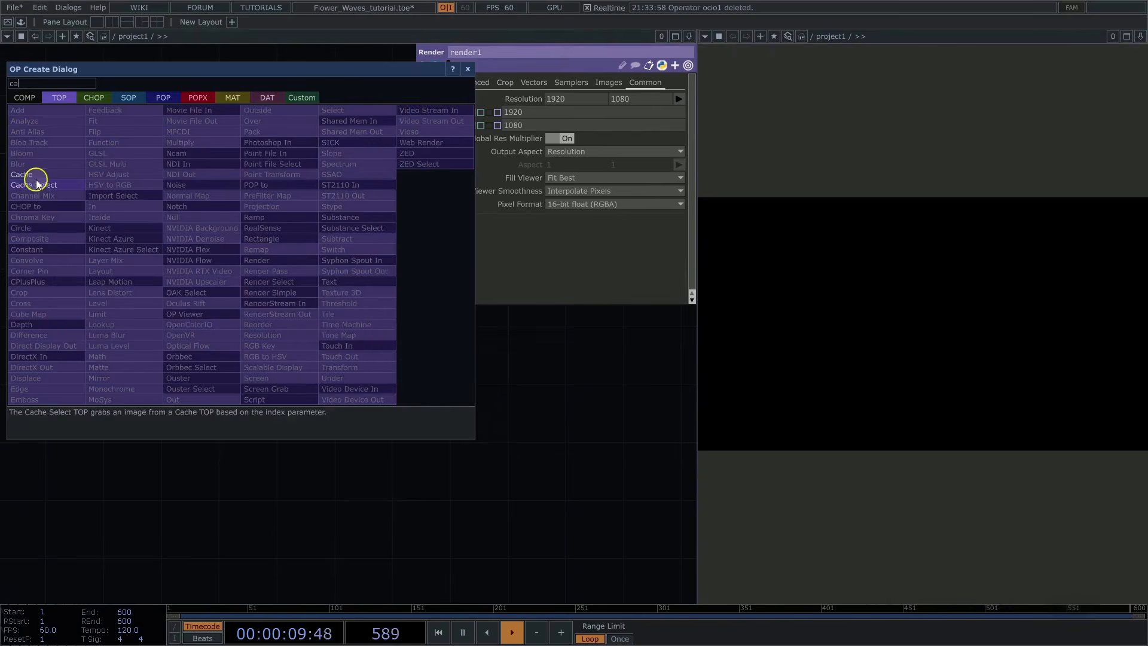
pyautogui.click(25, 98)
pyautogui.click(31, 175)
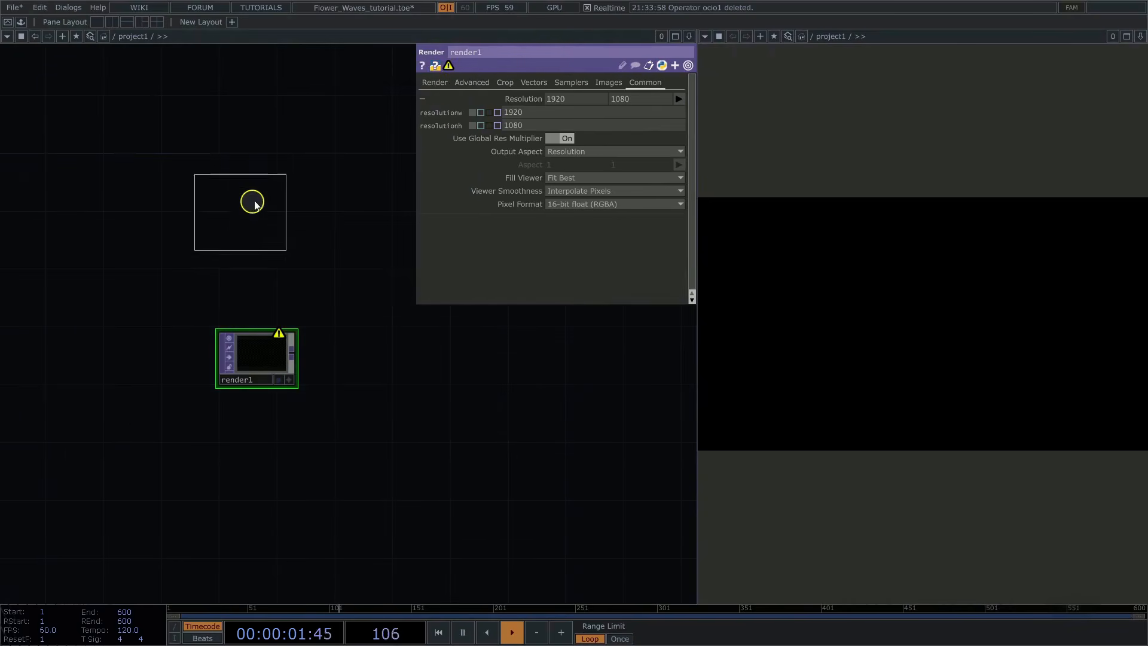
pyautogui.click(259, 174)
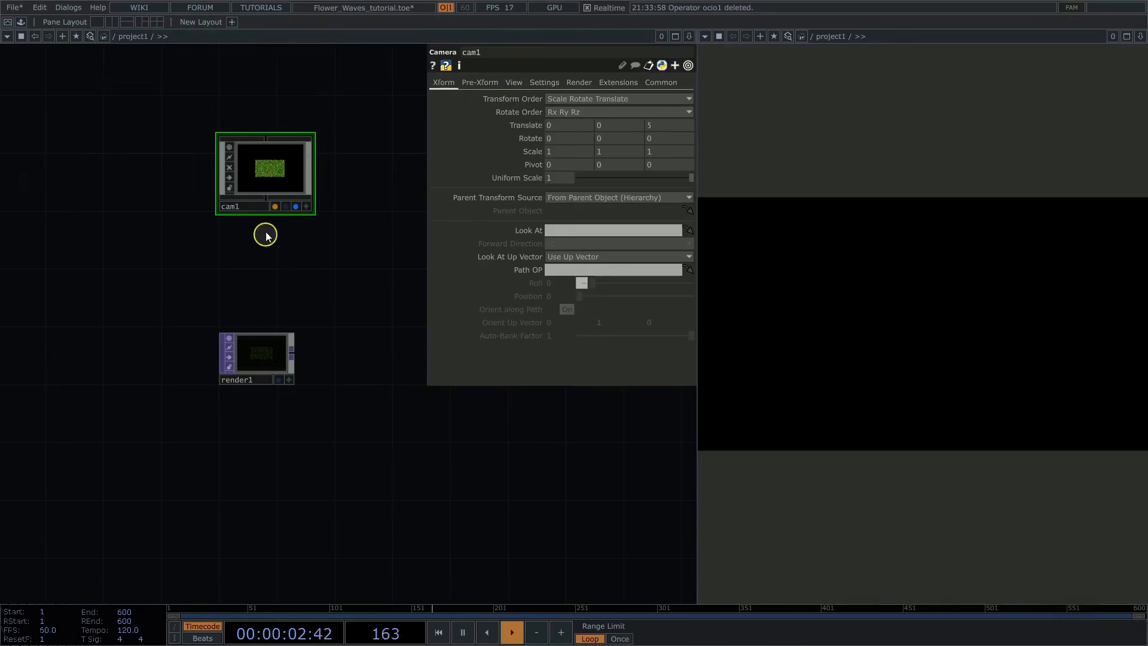
# Step: Connect an Out TOP to render1's output and move it far along the network to leave room between them
pyautogui.rightClick(297, 354)
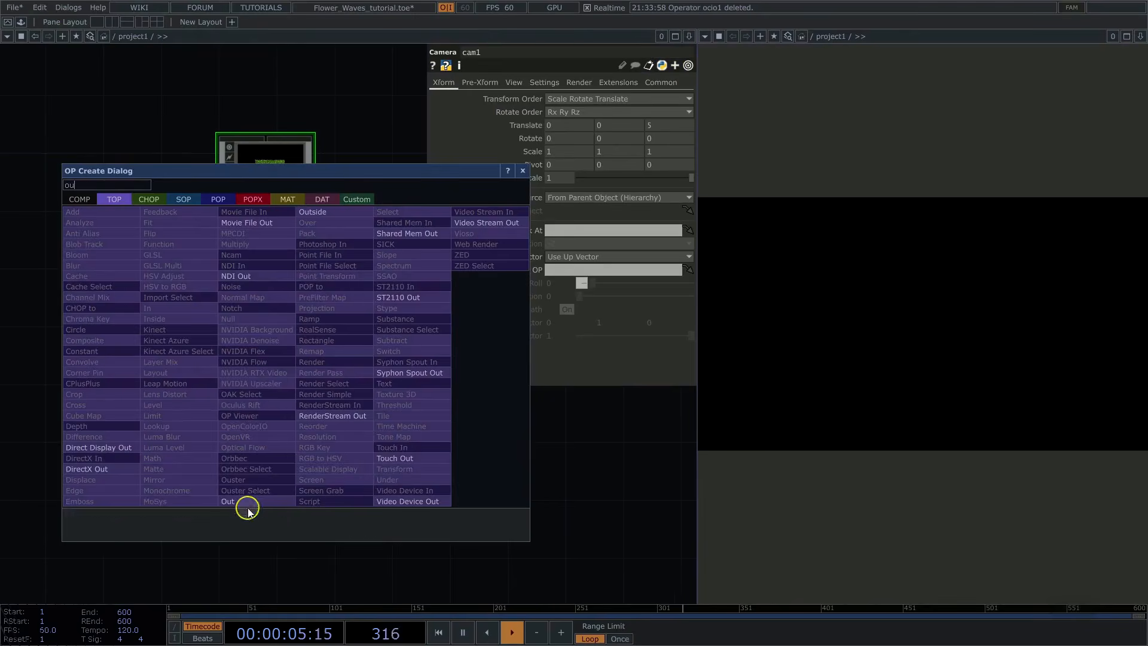
pyautogui.click(249, 505)
pyautogui.click(375, 355)
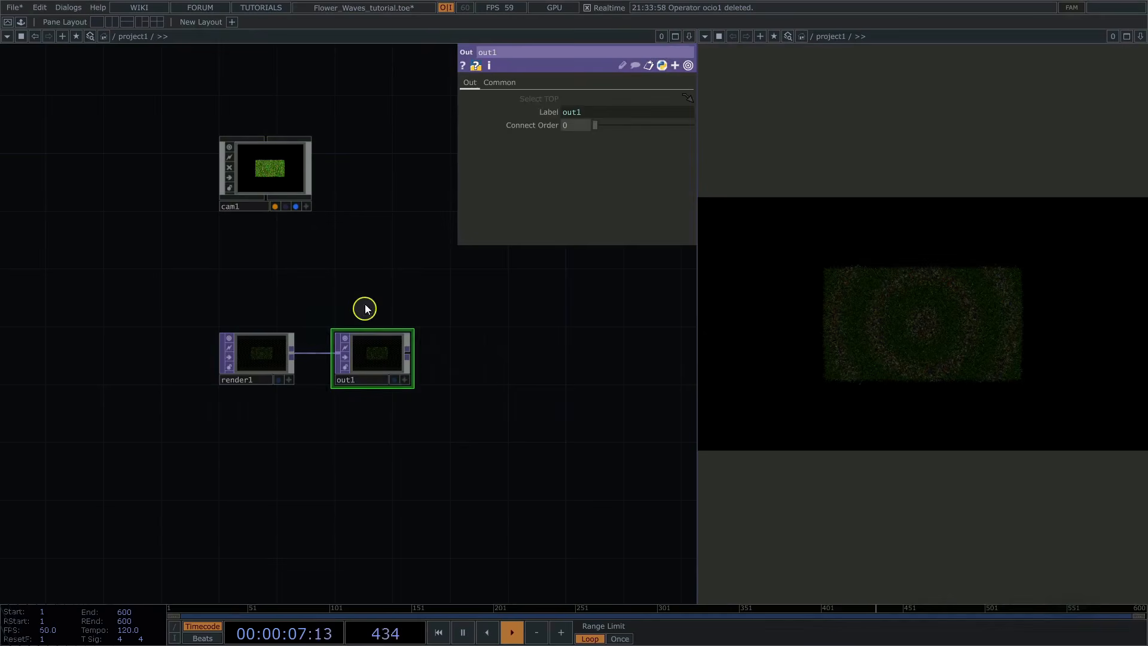
pyautogui.press('p')
pyautogui.scroll(-4, 332, 305)
pyautogui.moveTo(348, 327); pyautogui.dragTo(640, 326)
pyautogui.scroll(4, 289, 231)
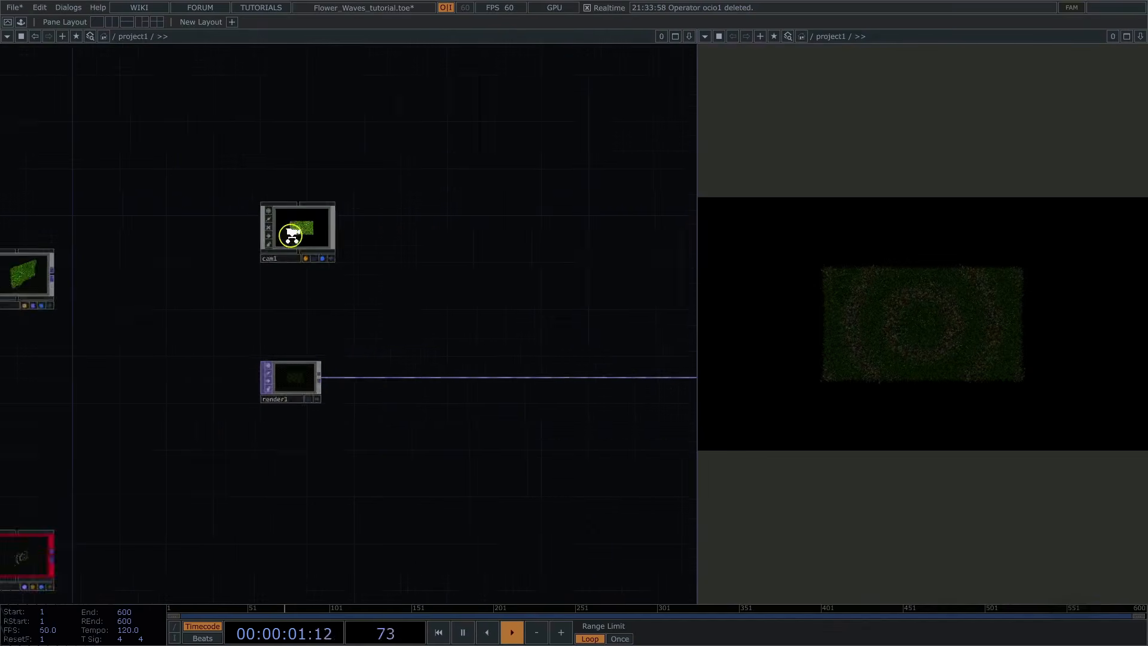
# Step: Set cam1's Z translation to 2.2
pyautogui.click(299, 233)
pyautogui.press('p')
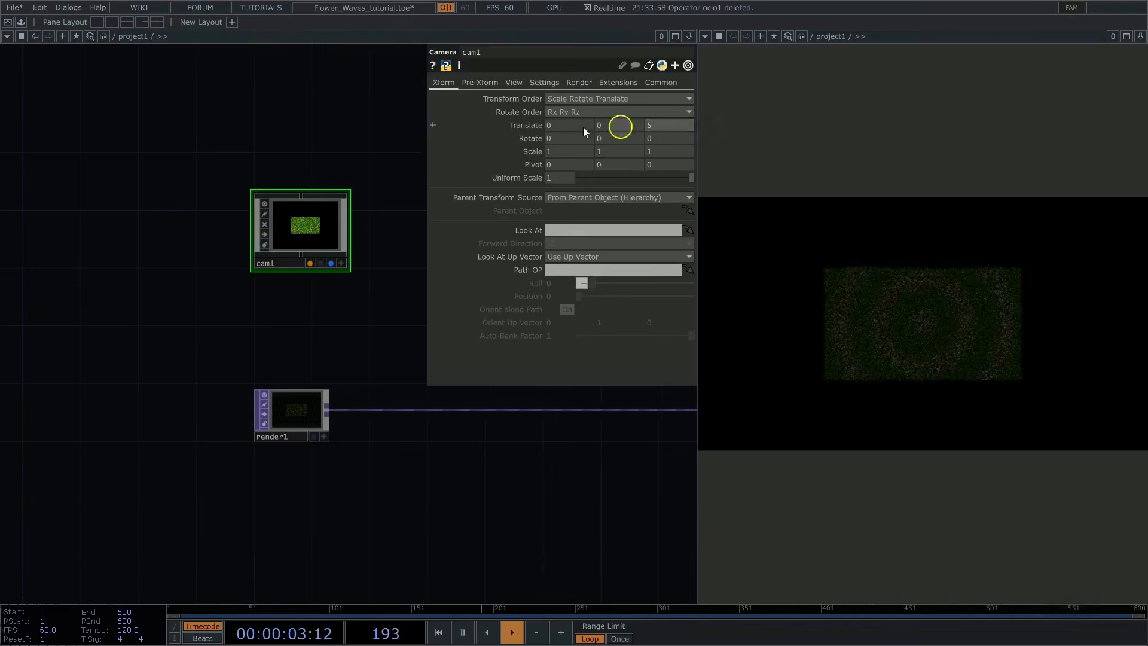
pyautogui.write('2.2')
pyautogui.press('Return')
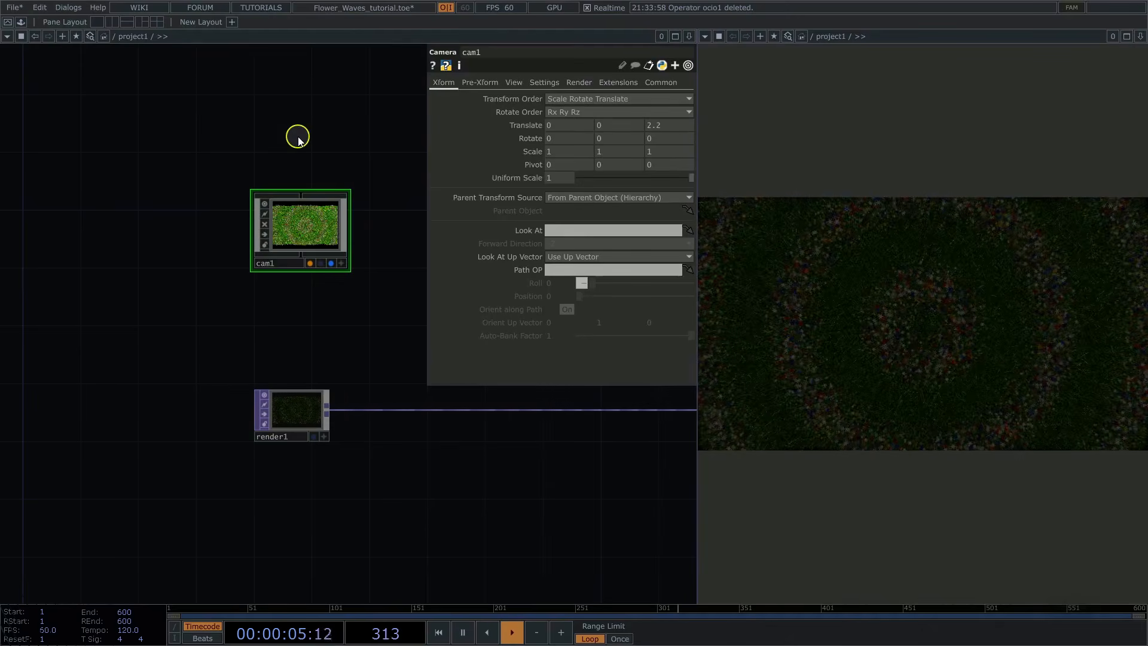
# Step: Enable cam1's pre-transform and set its Y translation to 0.32
pyautogui.click(474, 84)
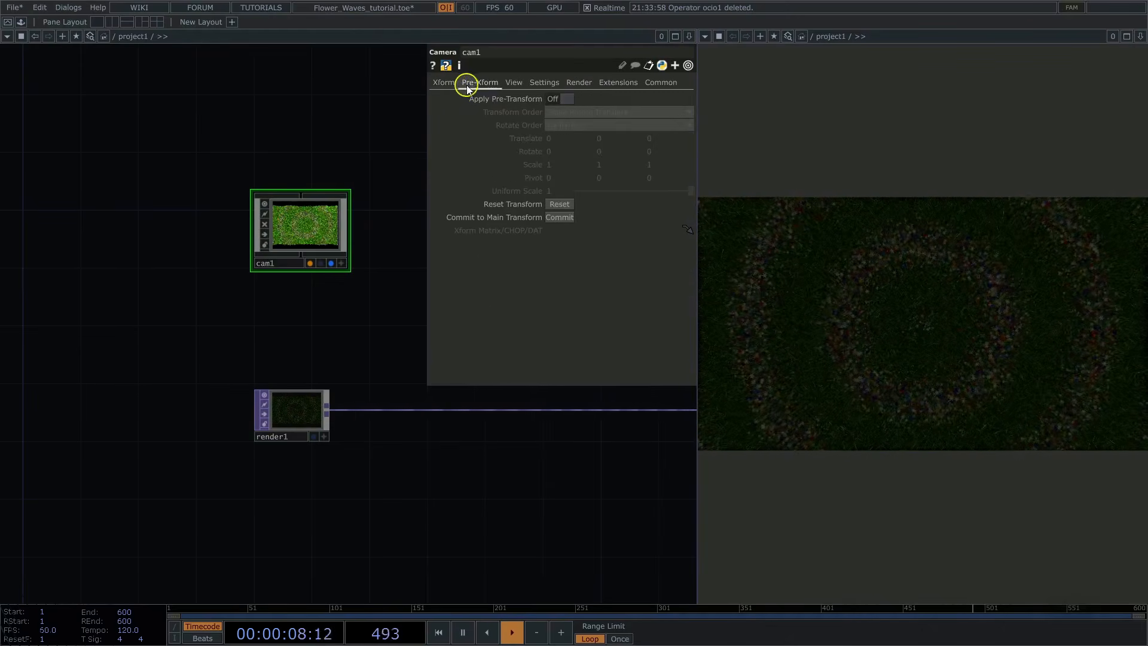
pyautogui.click(567, 99)
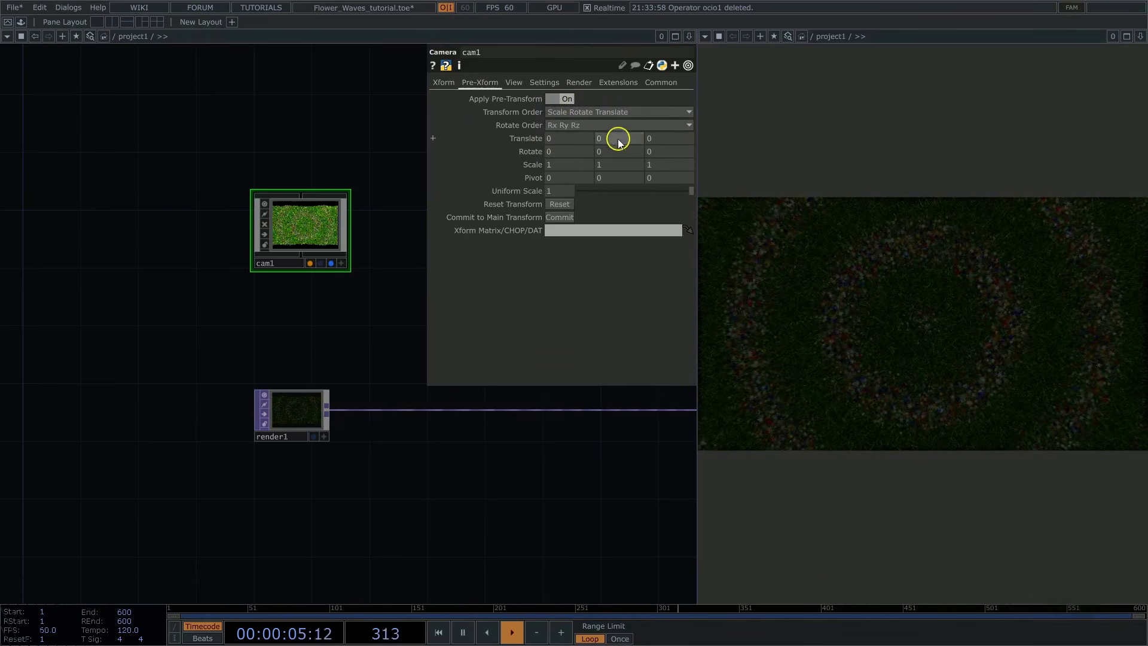
pyautogui.write('0.32')
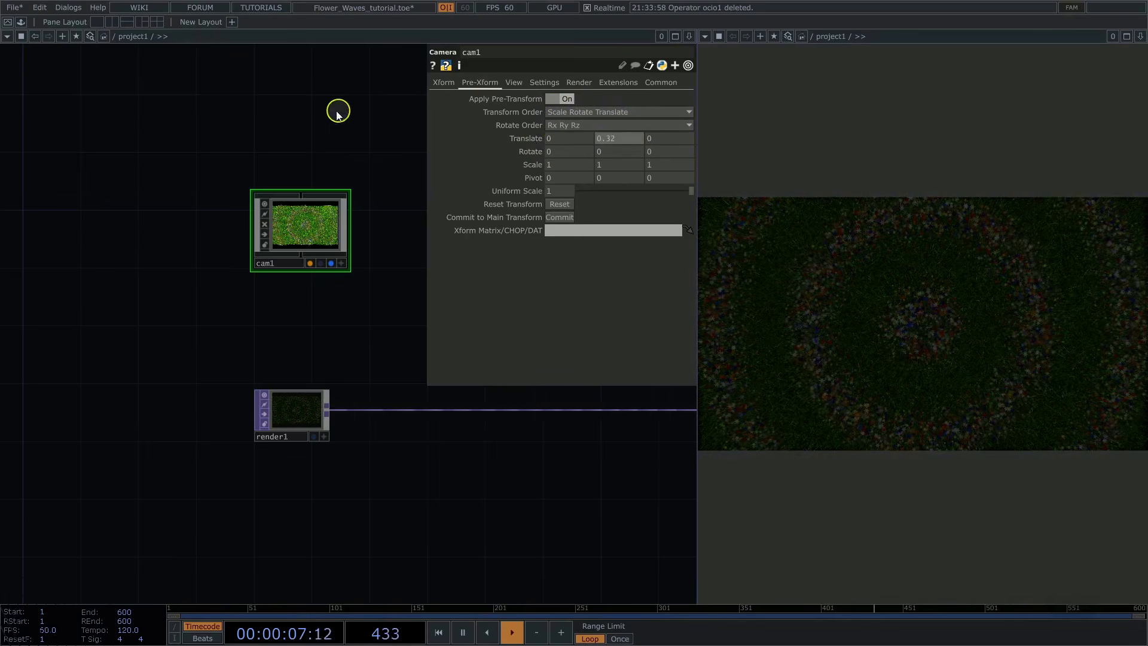
pyautogui.press('Return')
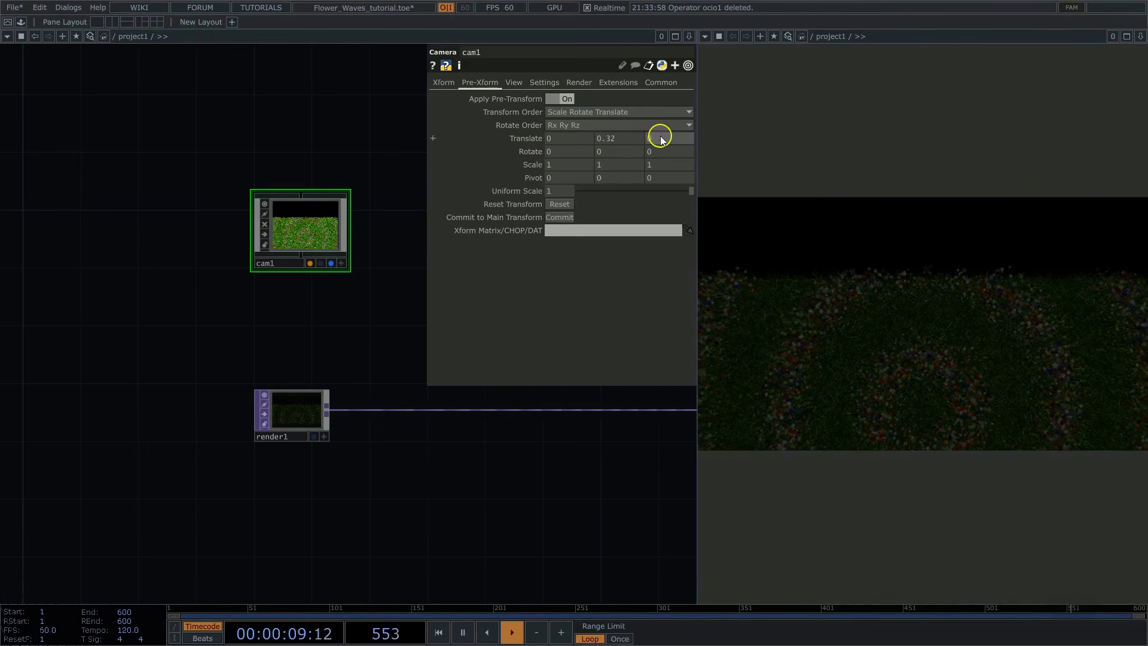
# Step: Set cam1's pre-transform Z translation to -0.5 and its X rotation to 36
pyautogui.moveTo(667, 139); pyautogui.dragTo(572, 129)
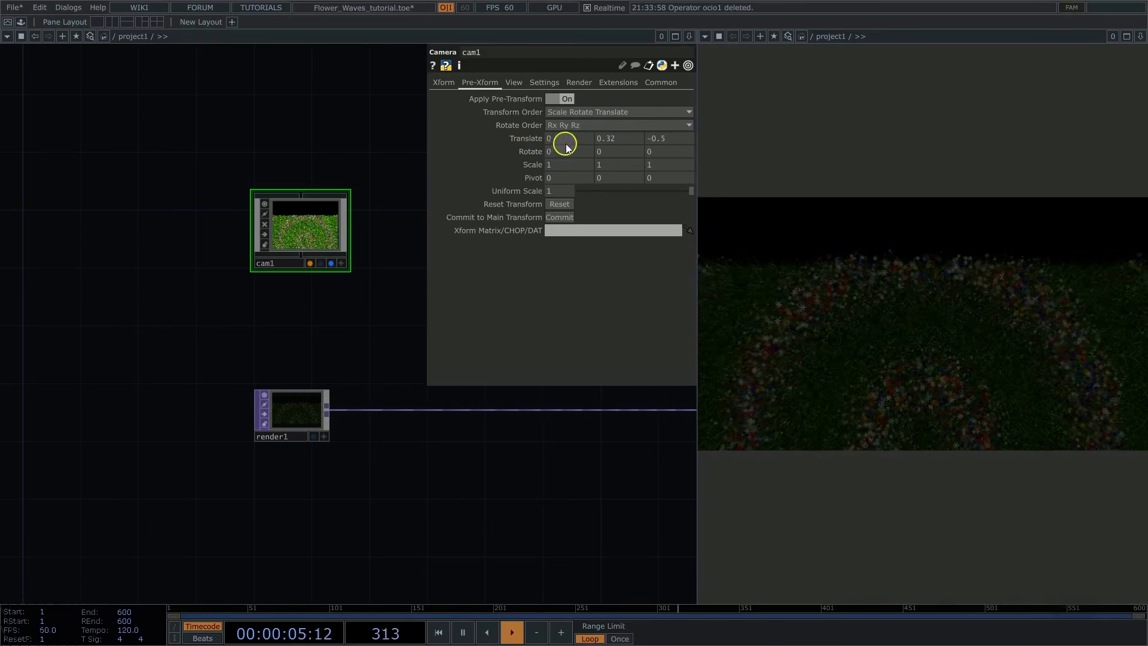
pyautogui.moveTo(557, 153); pyautogui.dragTo(495, 155)
pyautogui.write('36')
pyautogui.press('Return')
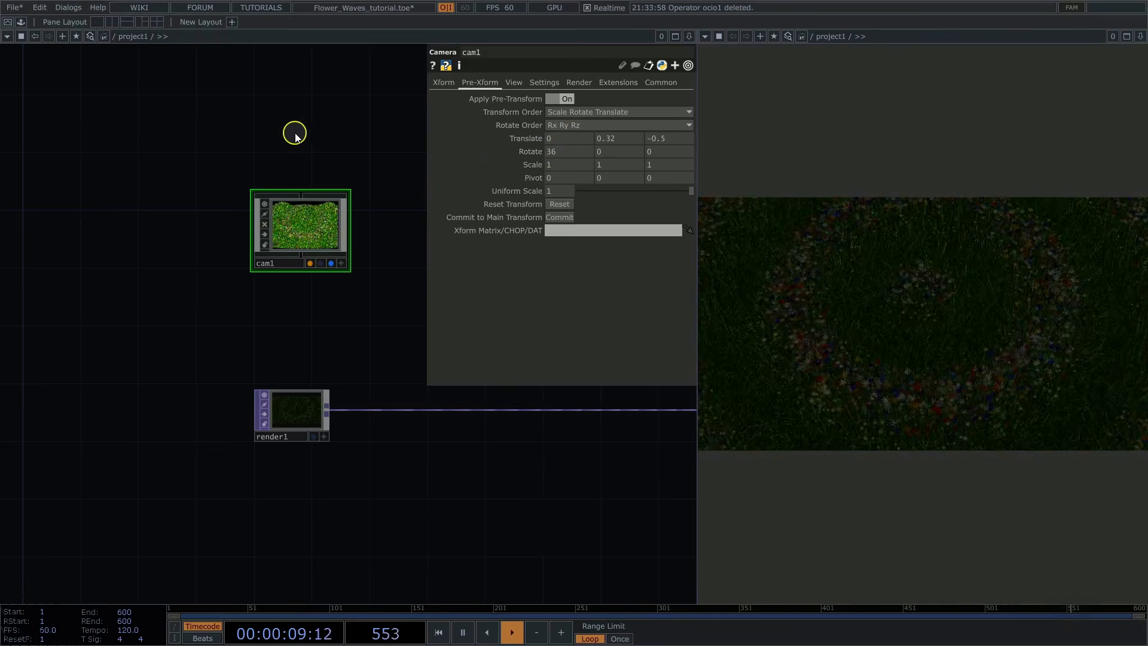
# Step: Paste the two prepared Light COMPs, light1 and light2, beside cam1 and display light1's parameters
pyautogui.moveTo(369, 152); pyautogui.dragTo(272, 165)
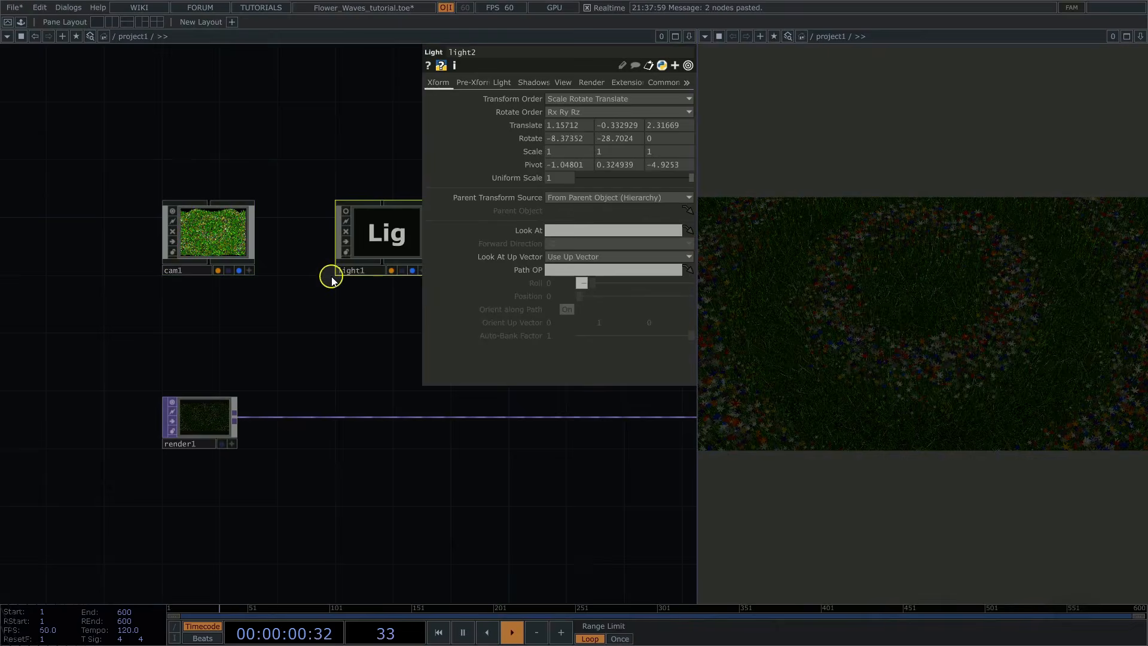
pyautogui.moveTo(274, 158); pyautogui.dragTo(165, 164)
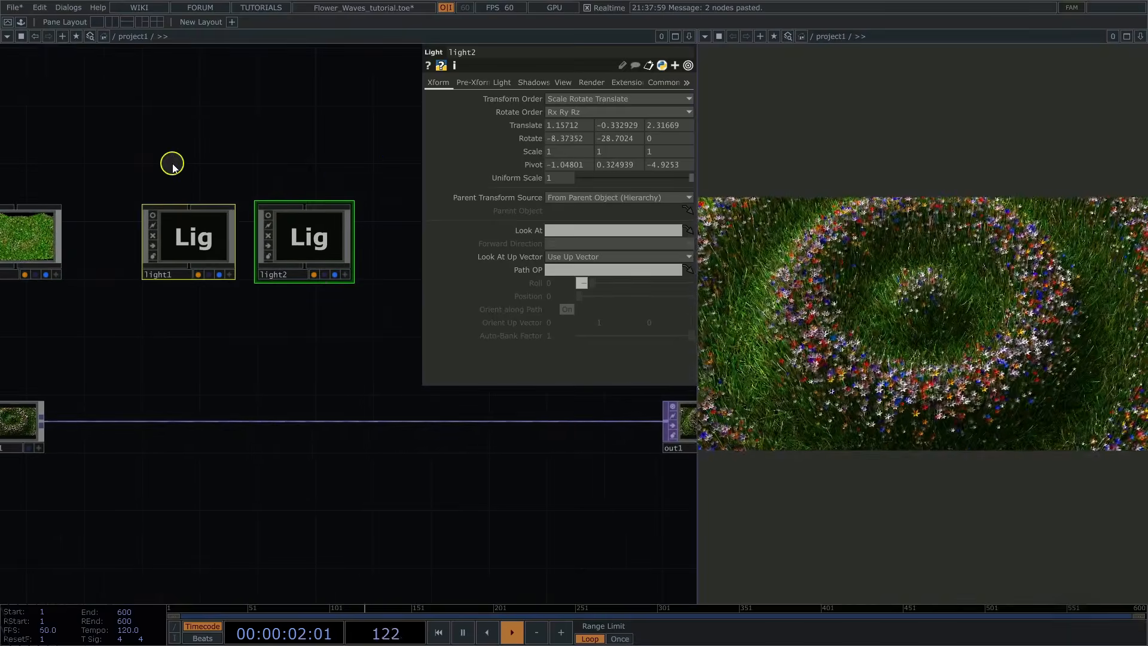
pyautogui.click(194, 238)
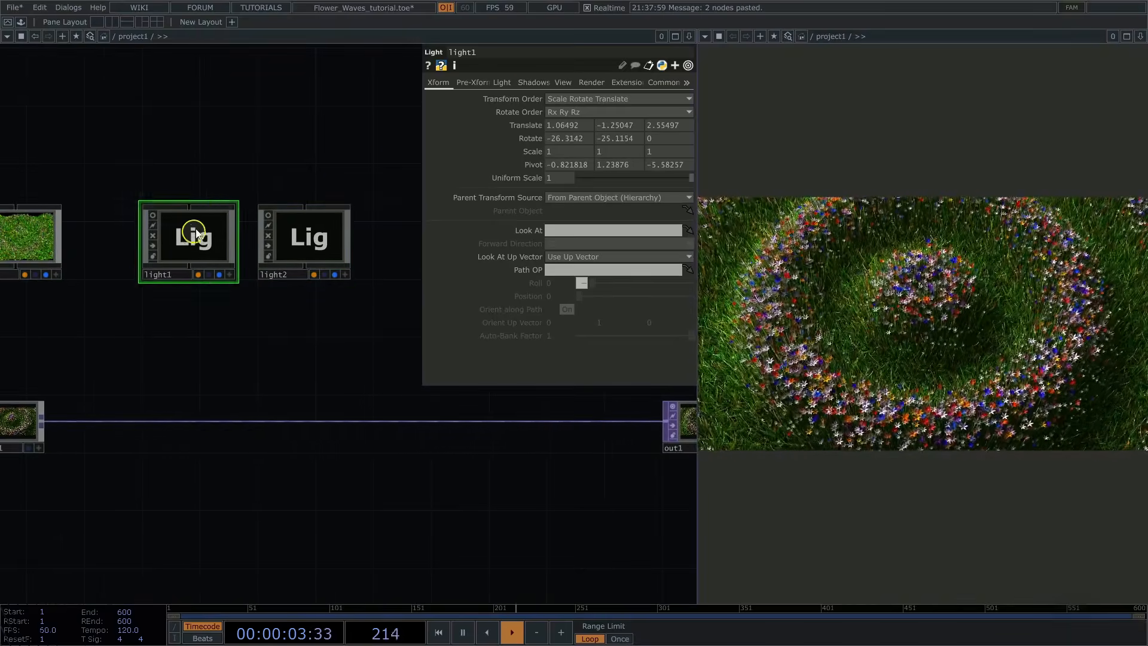
# Step: Examine the shadow, light color, dimmer and transform settings of light1 and light2
pyautogui.click(538, 86)
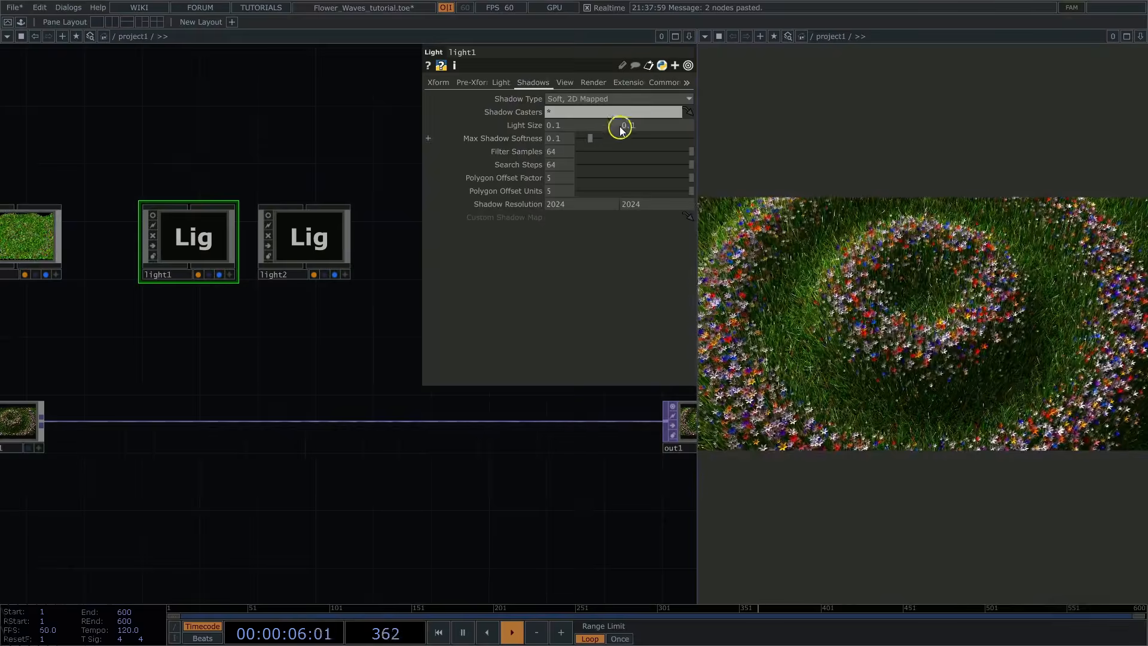
pyautogui.click(575, 100)
pyautogui.click(559, 99)
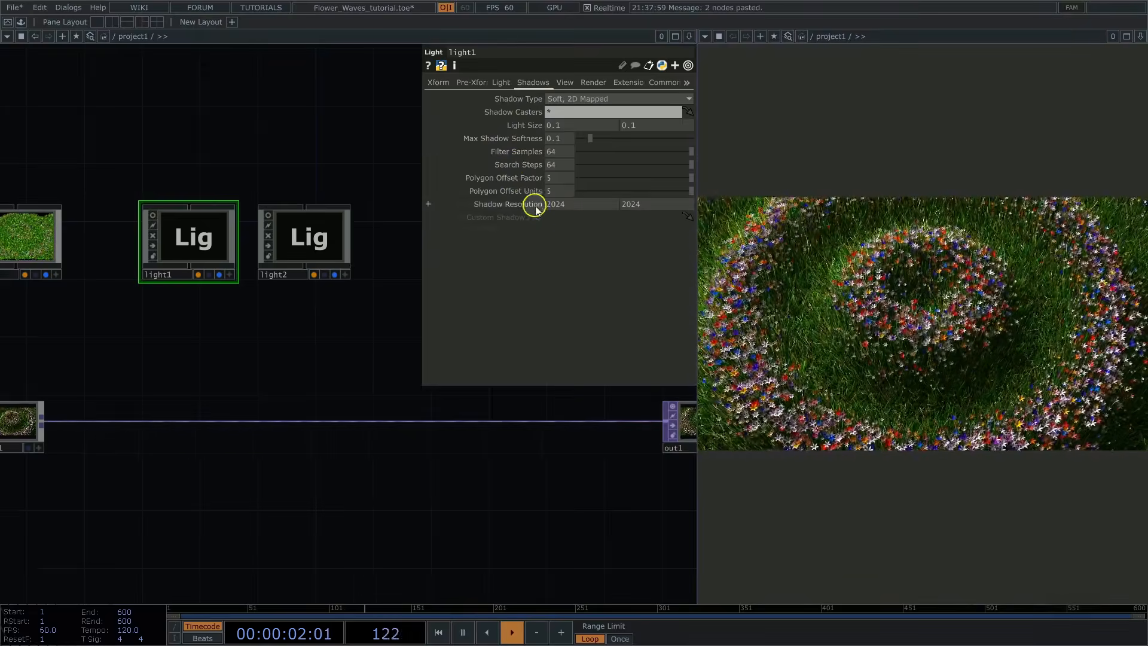
pyautogui.click(328, 230)
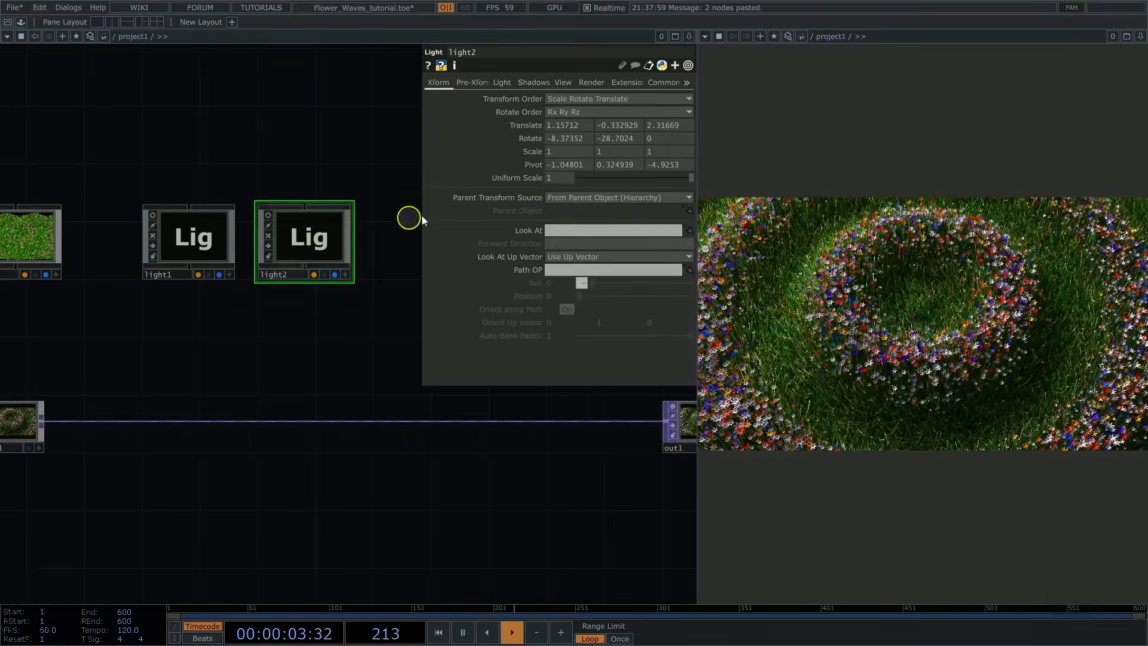
pyautogui.click(540, 84)
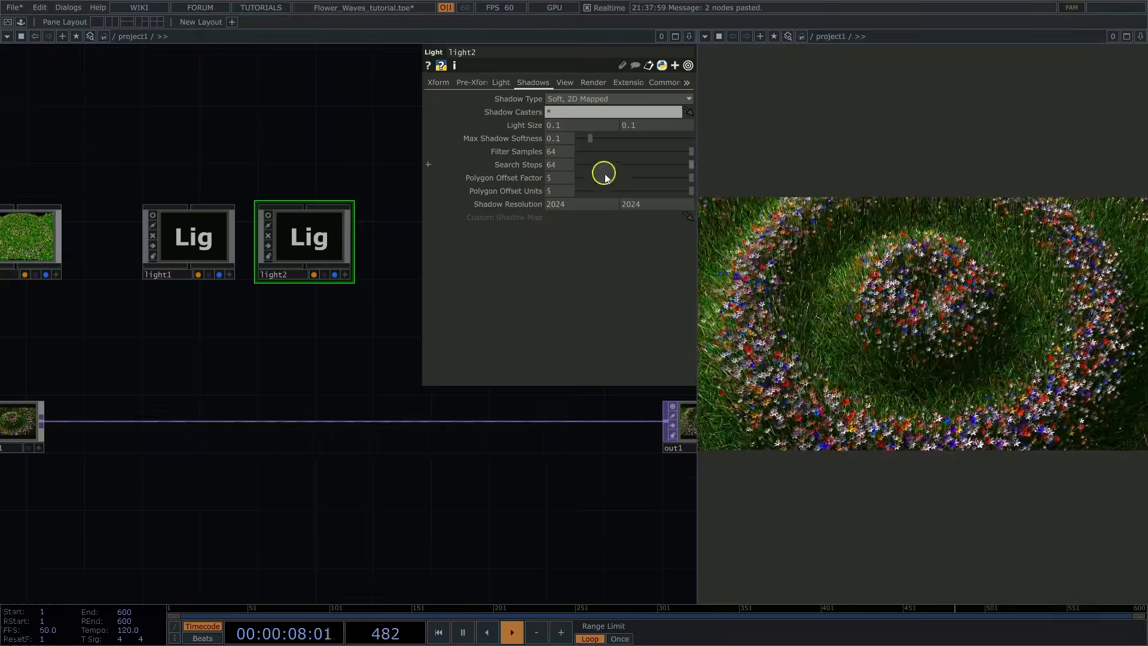
pyautogui.click(193, 247)
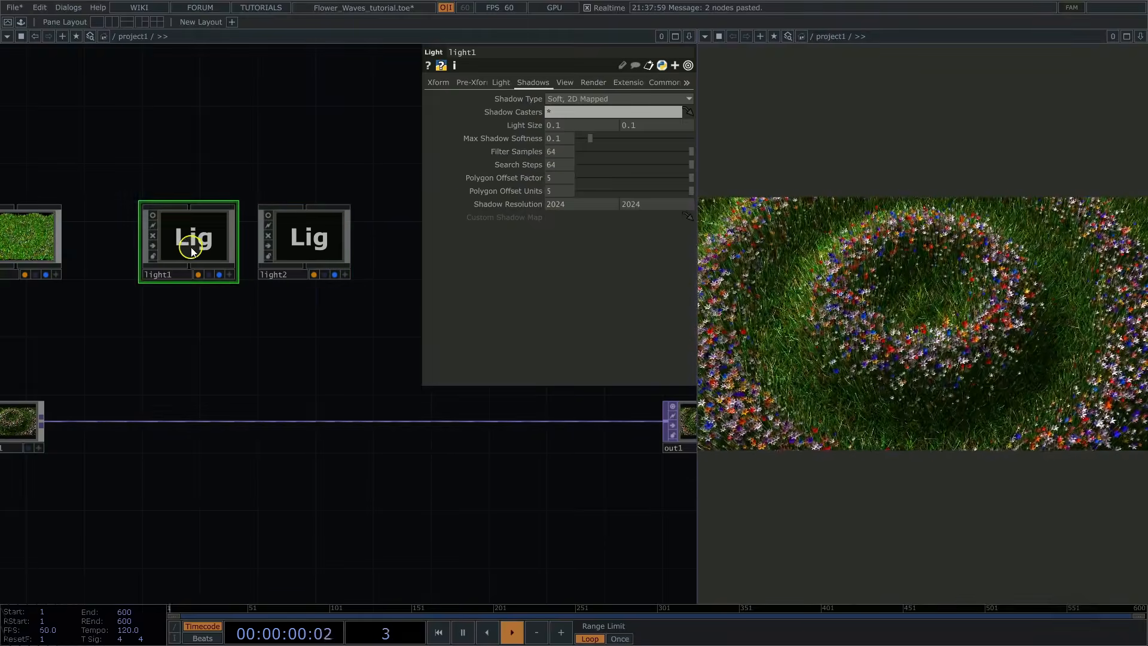
pyautogui.click(502, 83)
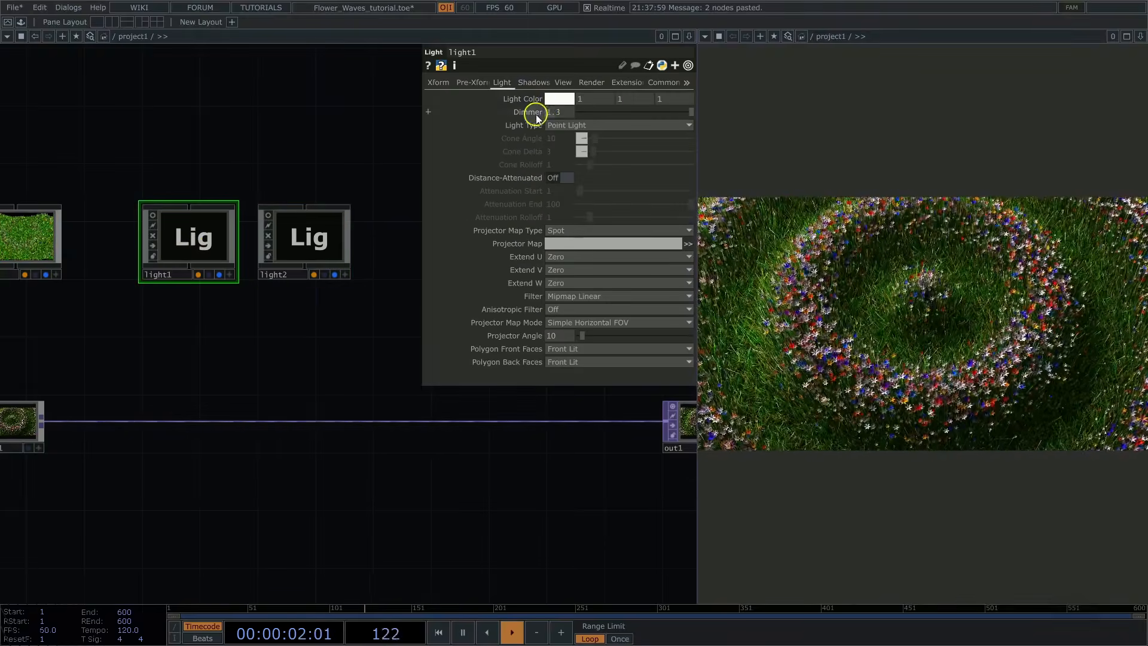
pyautogui.click(448, 85)
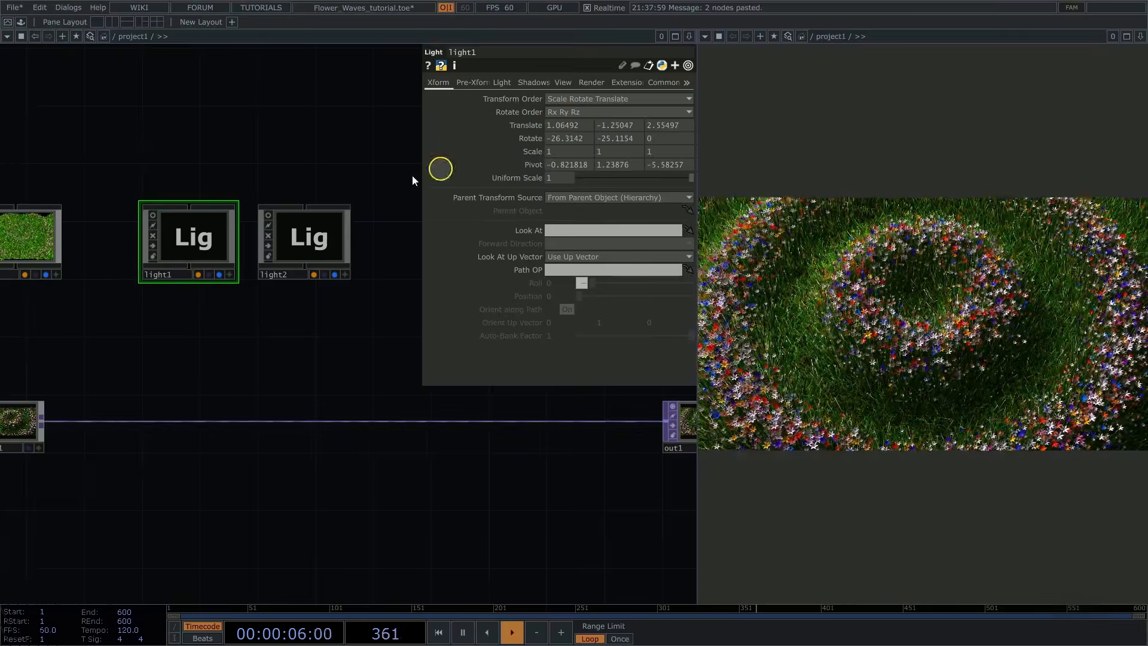
pyautogui.click(308, 241)
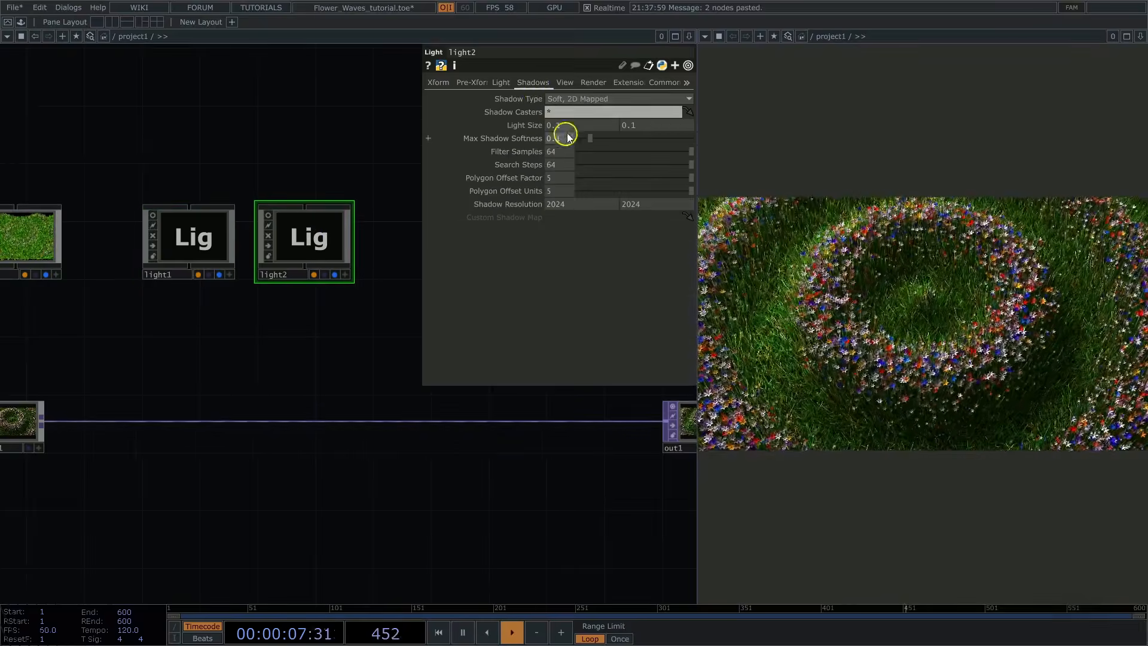
pyautogui.click(502, 83)
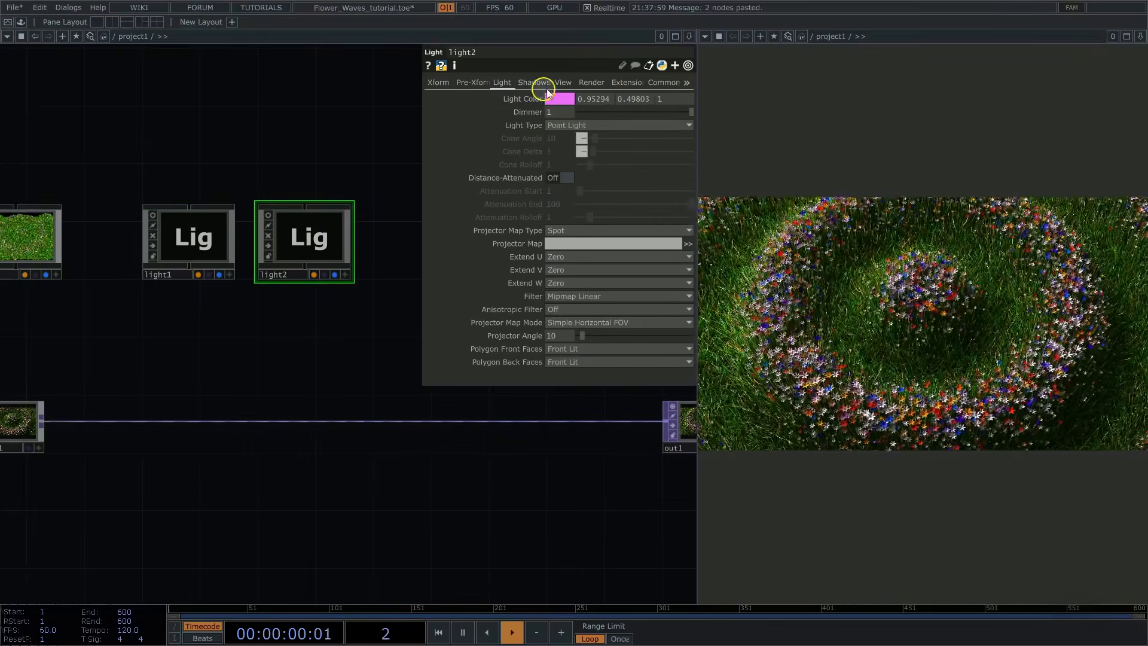
pyautogui.click(440, 84)
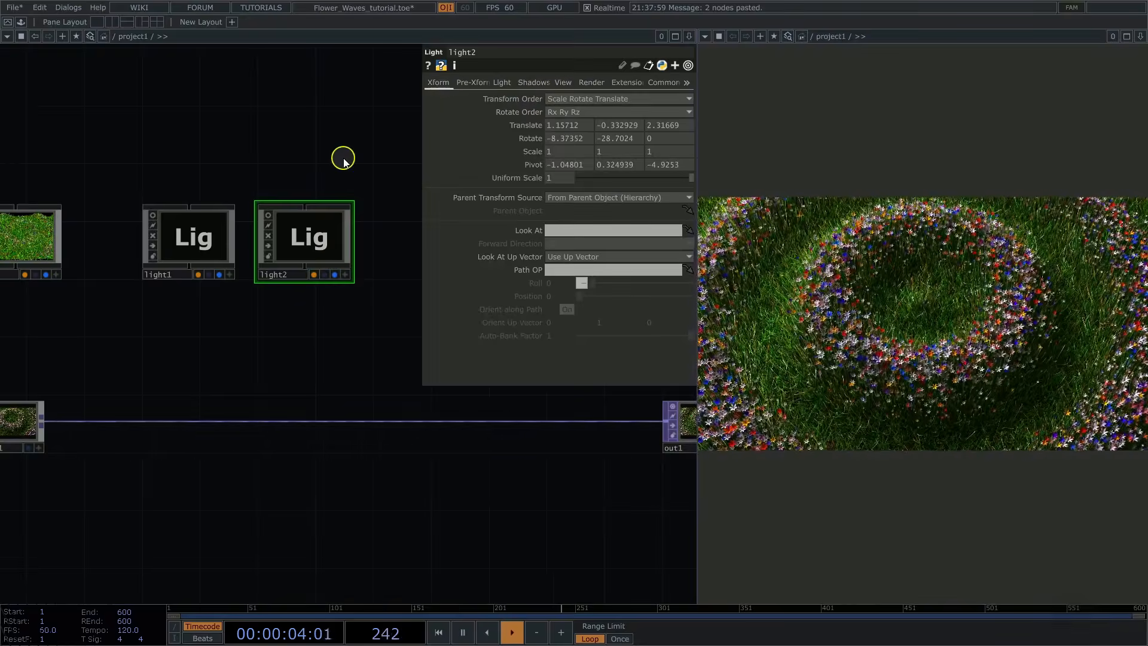
pyautogui.press('p')
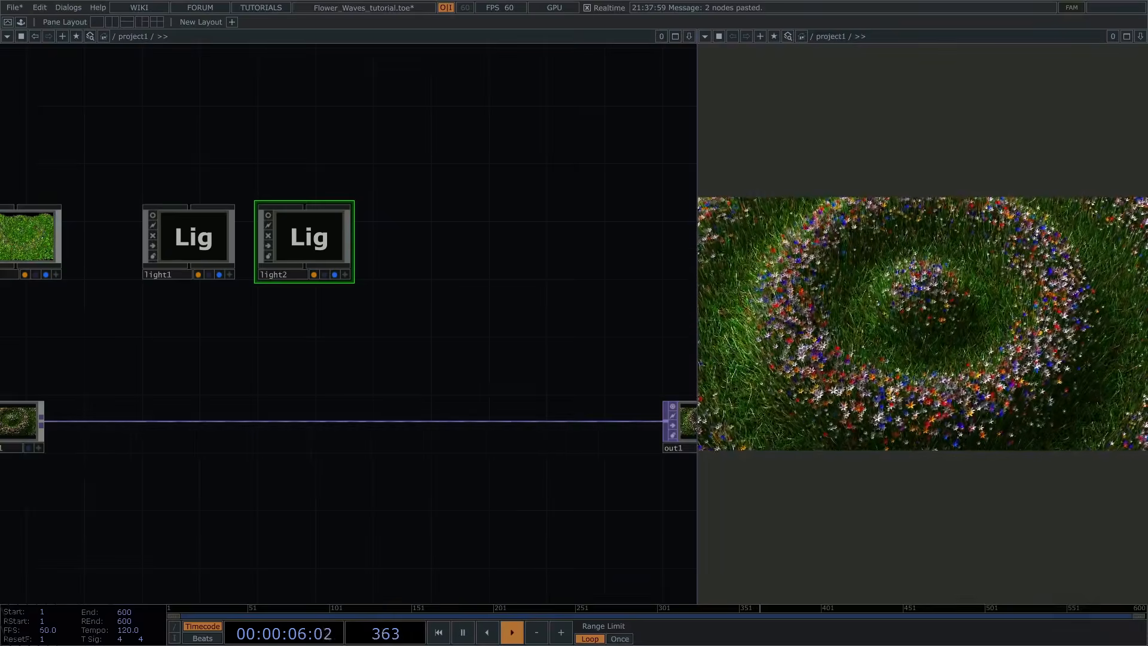
# Step: Paste the two prepared PBR materials, pbr1 and pbr2, into the network below render1
pyautogui.scroll(-5, 297, 456)
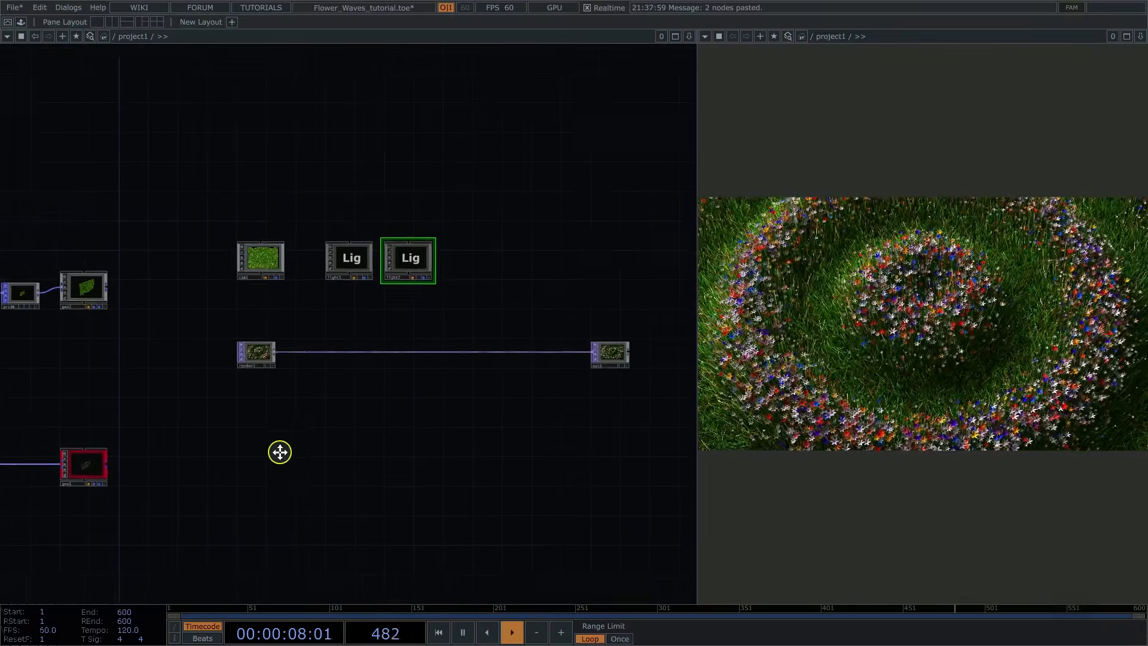
pyautogui.hotkey('ctrl', 'v')
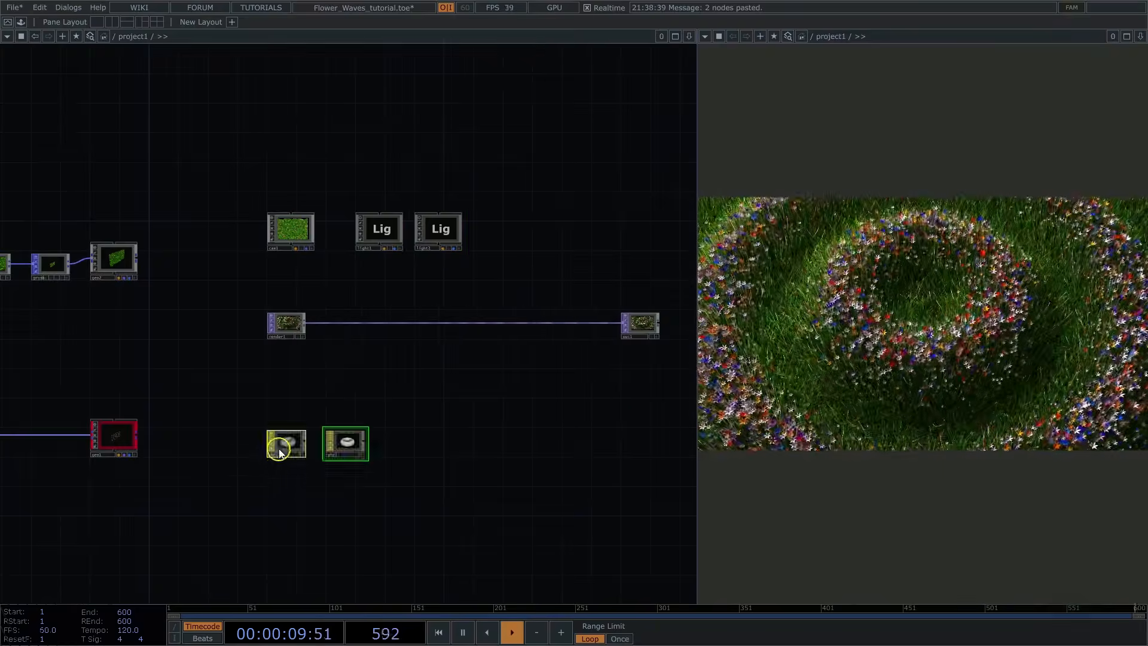
pyautogui.scroll(5, 277, 449)
pyautogui.click(303, 434)
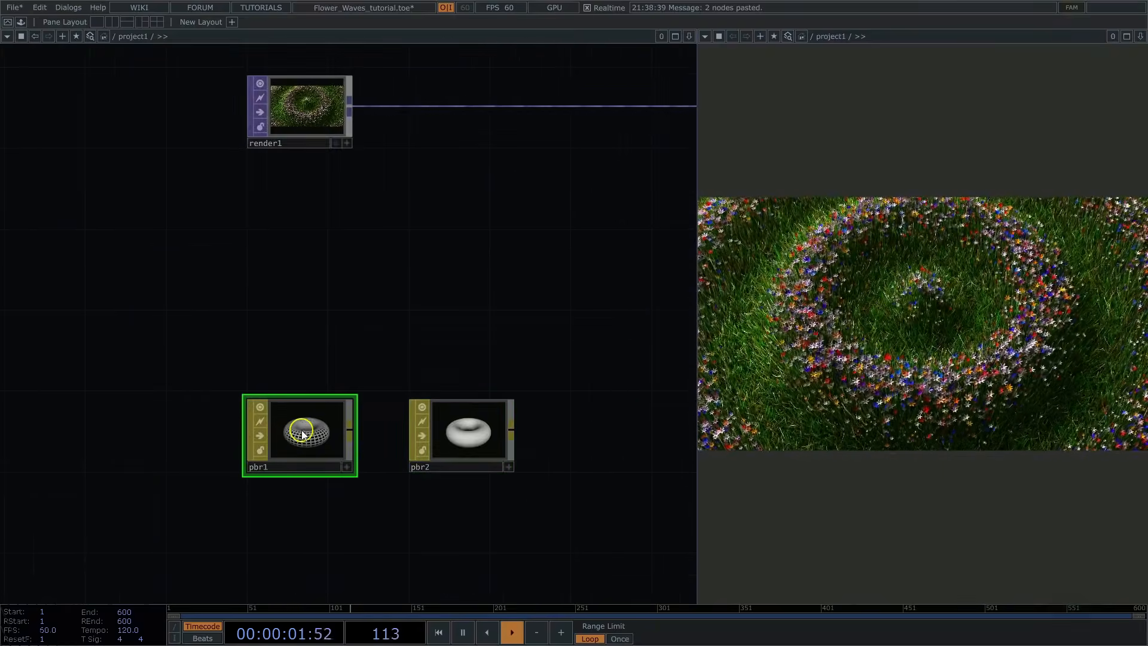
# Step: Assign pbr1 as the render material of geo2, the grass geometry
pyautogui.scroll(-5, 391, 325)
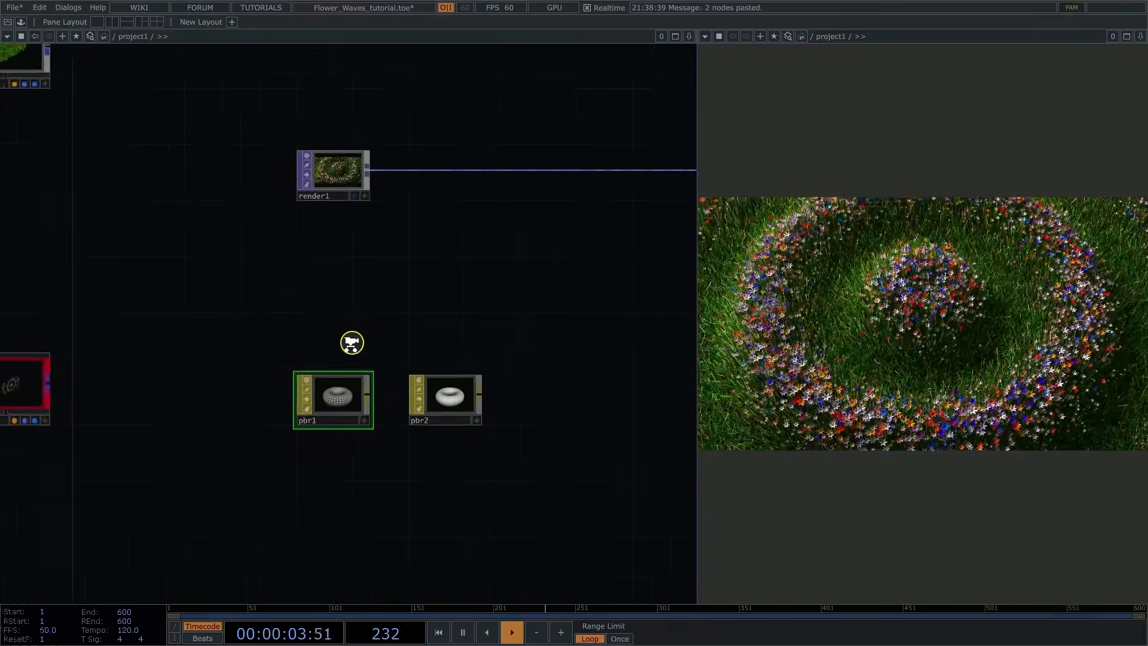
pyautogui.click(138, 144)
pyautogui.press('p')
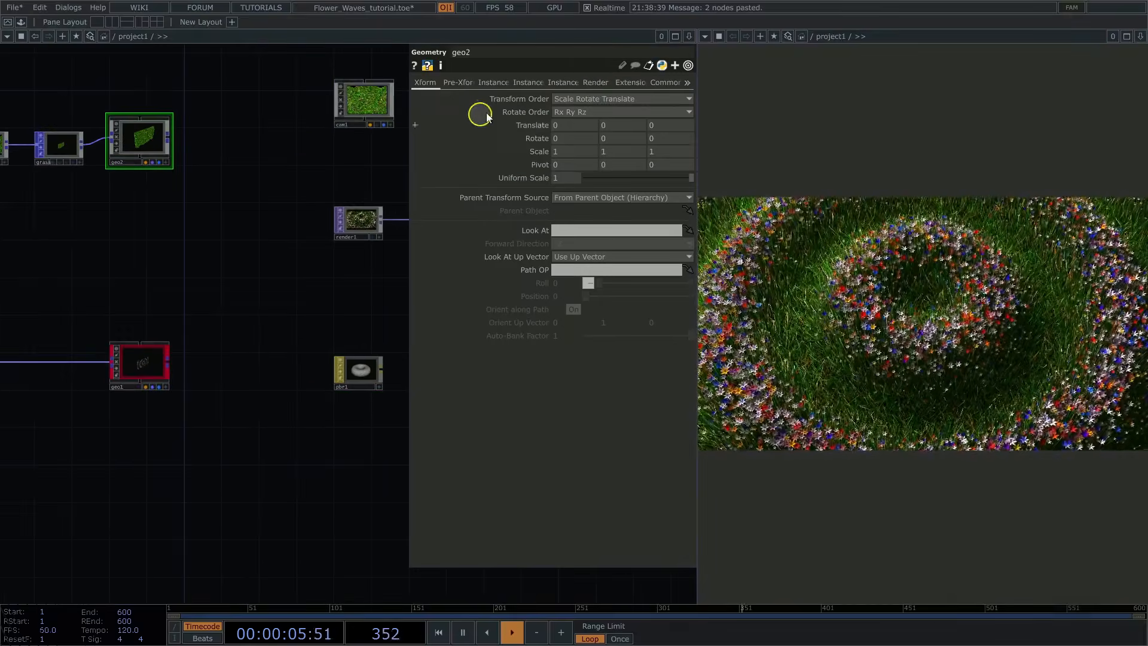
pyautogui.click(594, 83)
pyautogui.moveTo(364, 357); pyautogui.dragTo(564, 99)
pyautogui.moveTo(340, 329); pyautogui.dragTo(277, 317, button='middle')
# Step: Review pbr1's base color and metallic settings and keep its Wire Frame option on Topology Wire Frame
pyautogui.click(294, 357)
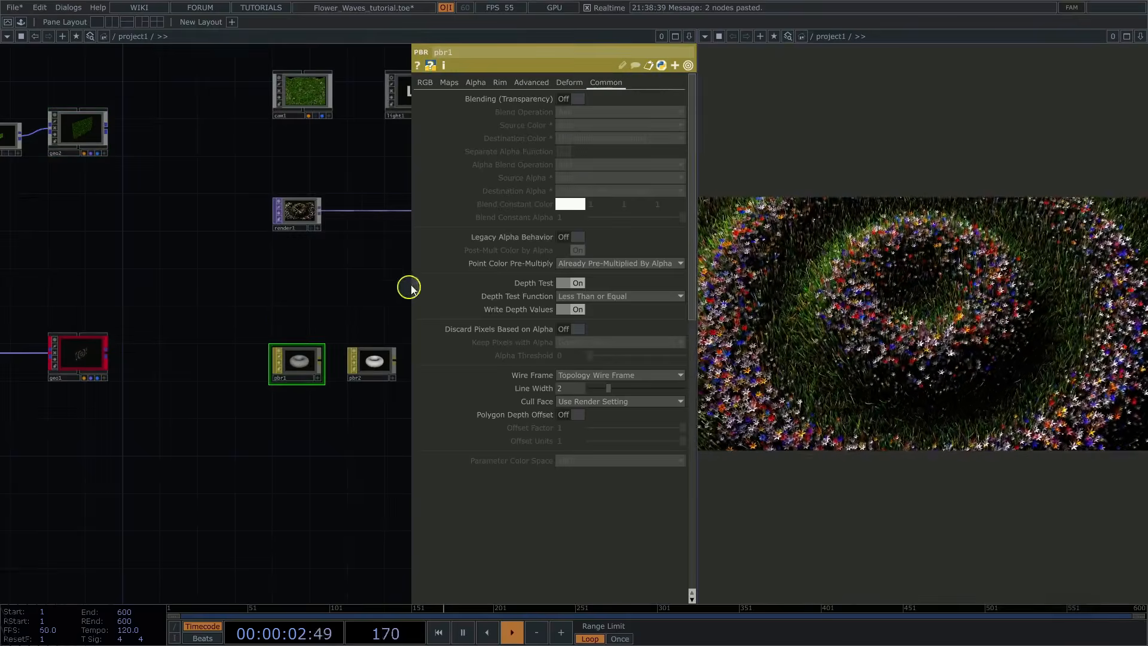
pyautogui.click(425, 83)
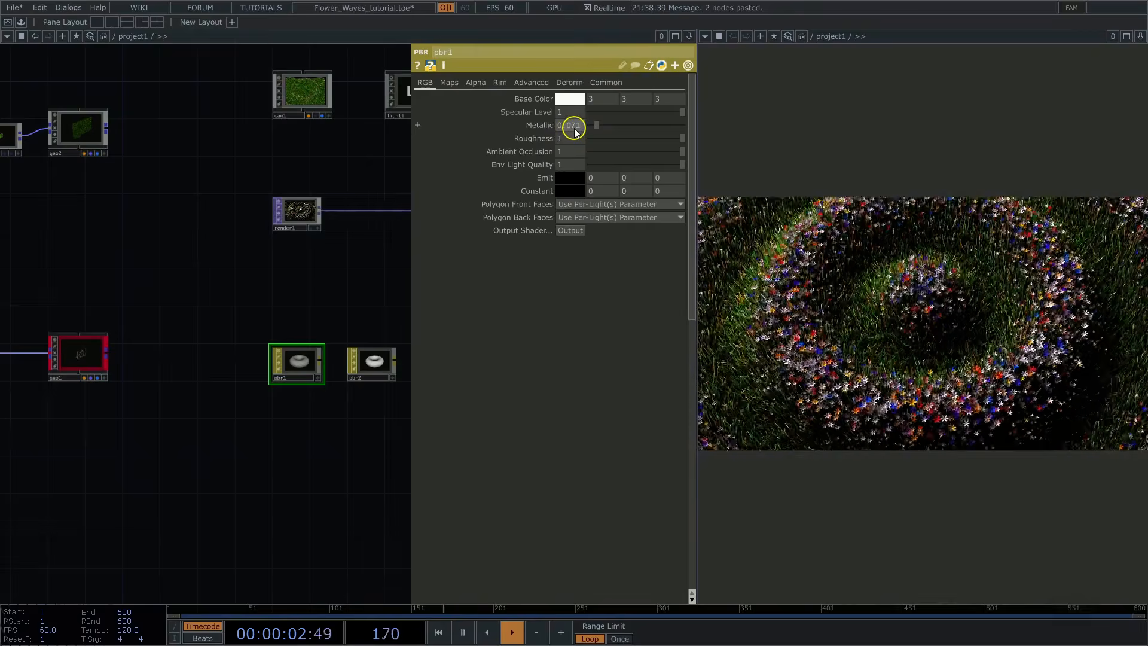
pyautogui.click(608, 83)
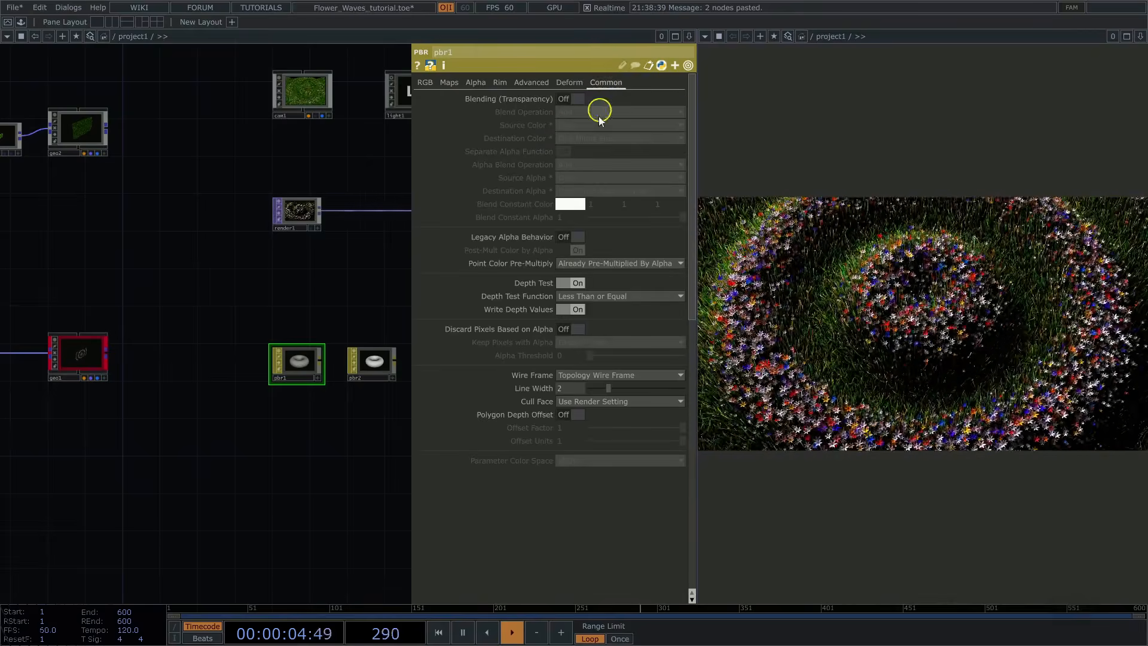
pyautogui.click(572, 375)
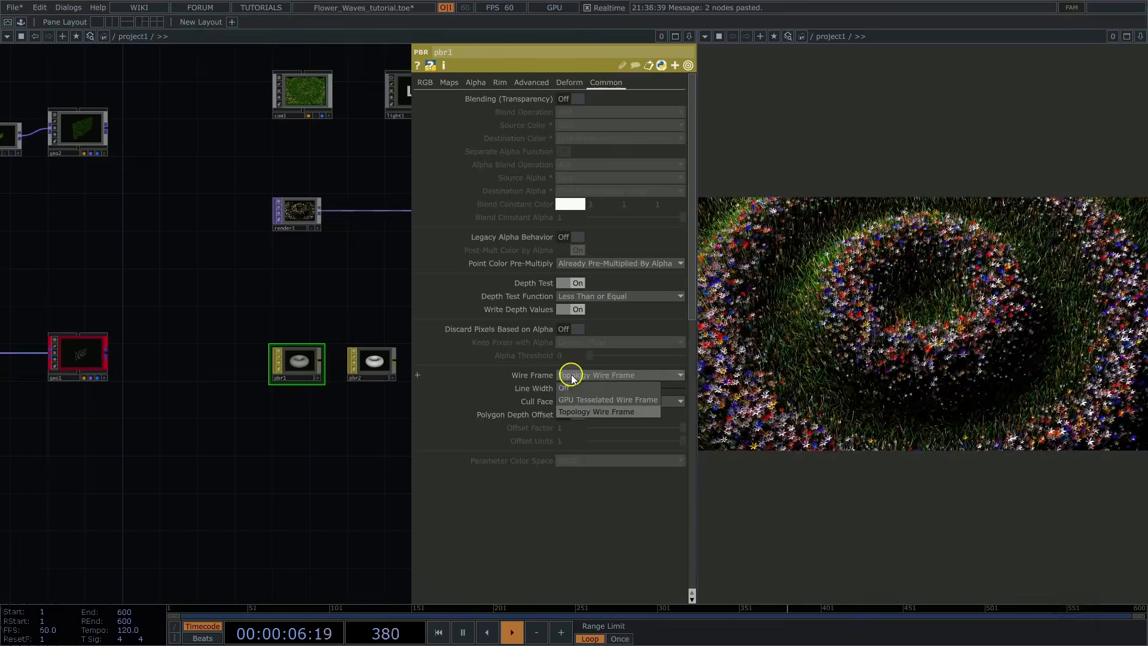
pyautogui.click(571, 411)
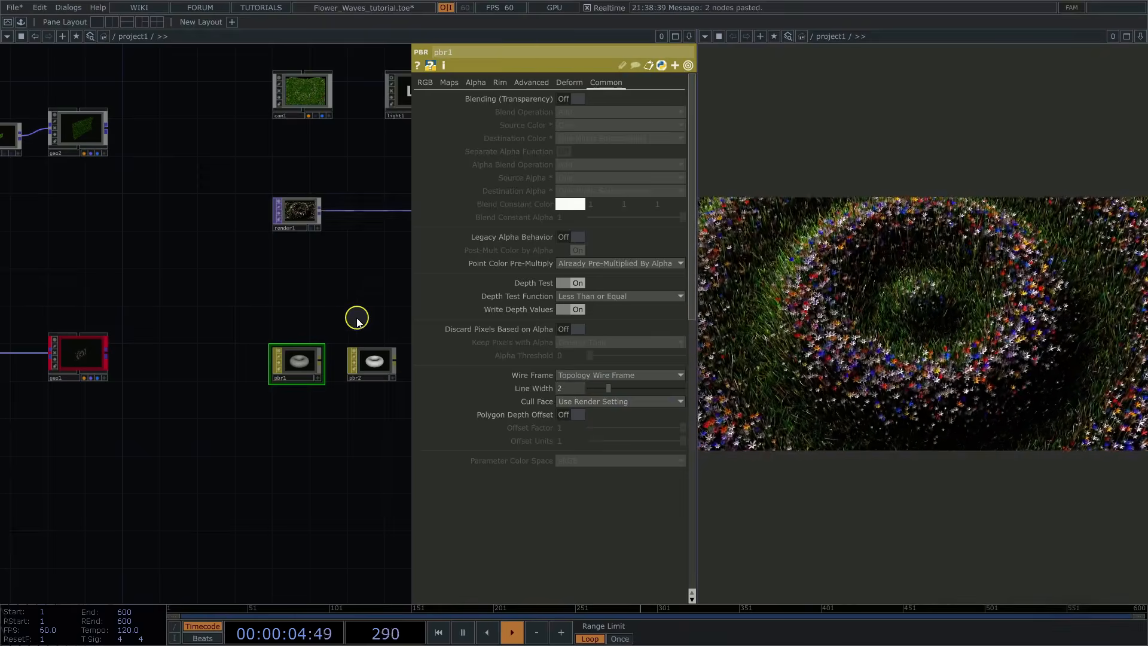
# Step: Assign pbr2 as the instance material of geo1, the flower geometry
pyautogui.click(80, 355)
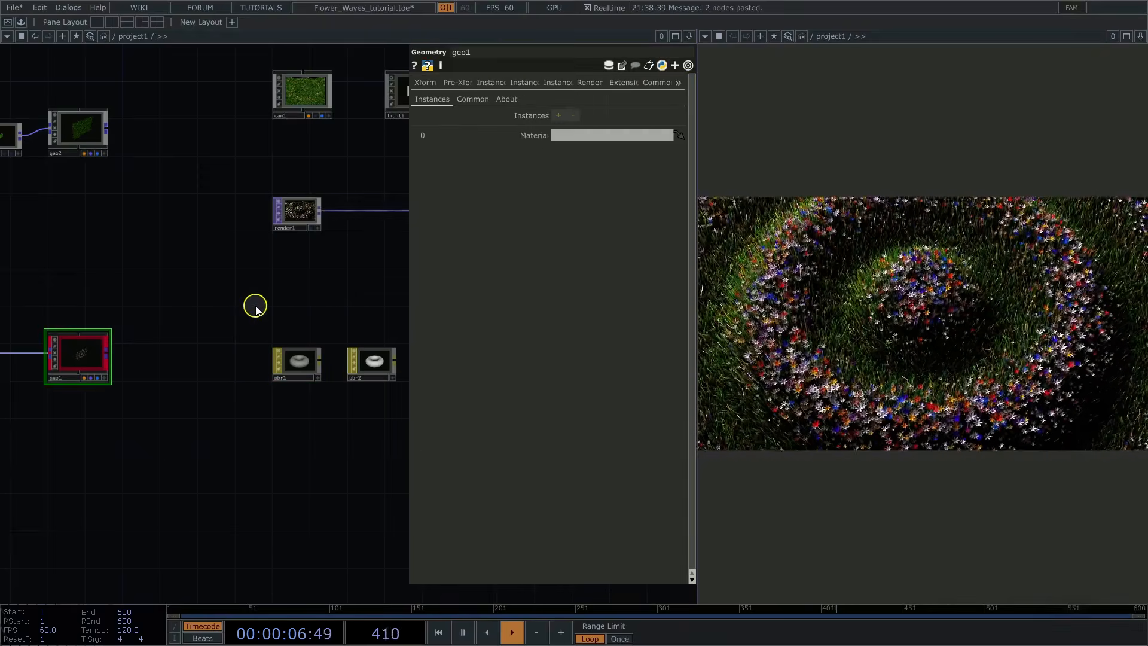
pyautogui.moveTo(255, 308); pyautogui.dragTo(242, 307)
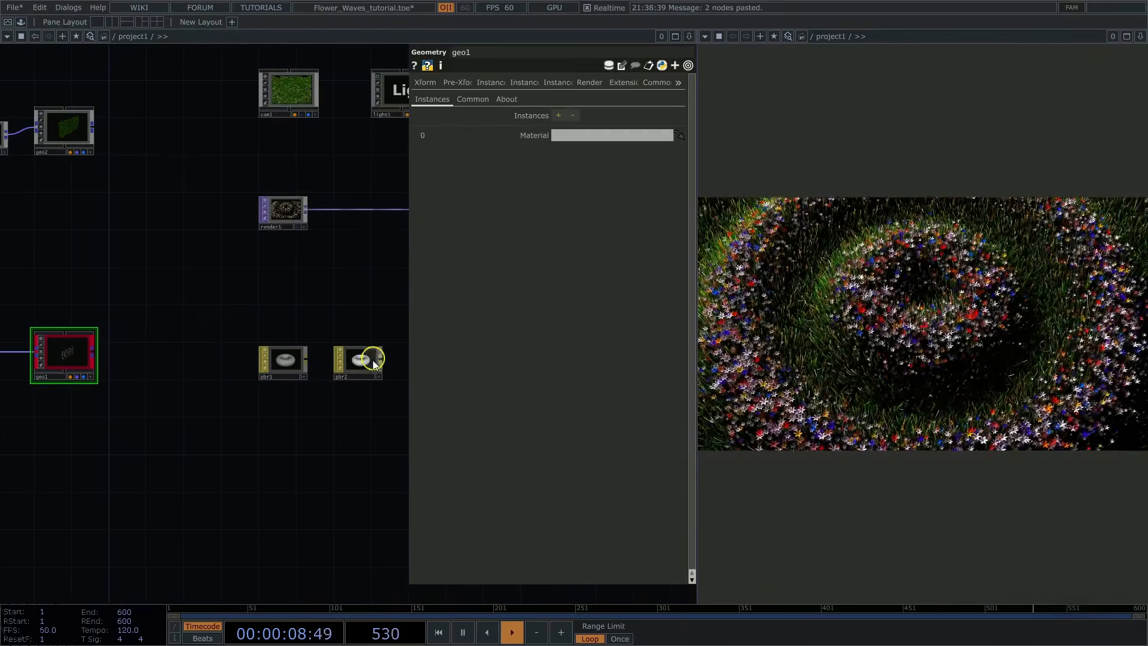
pyautogui.moveTo(374, 362); pyautogui.dragTo(579, 134)
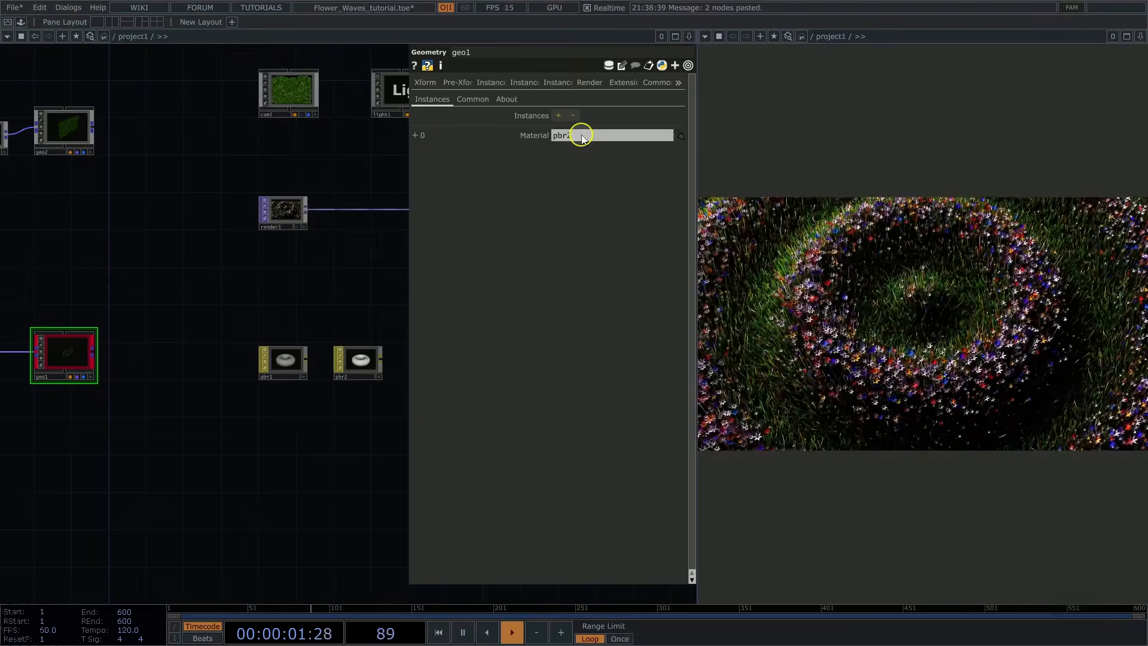
# Step: Set pbr2's Metallic to 0
pyautogui.click(355, 367)
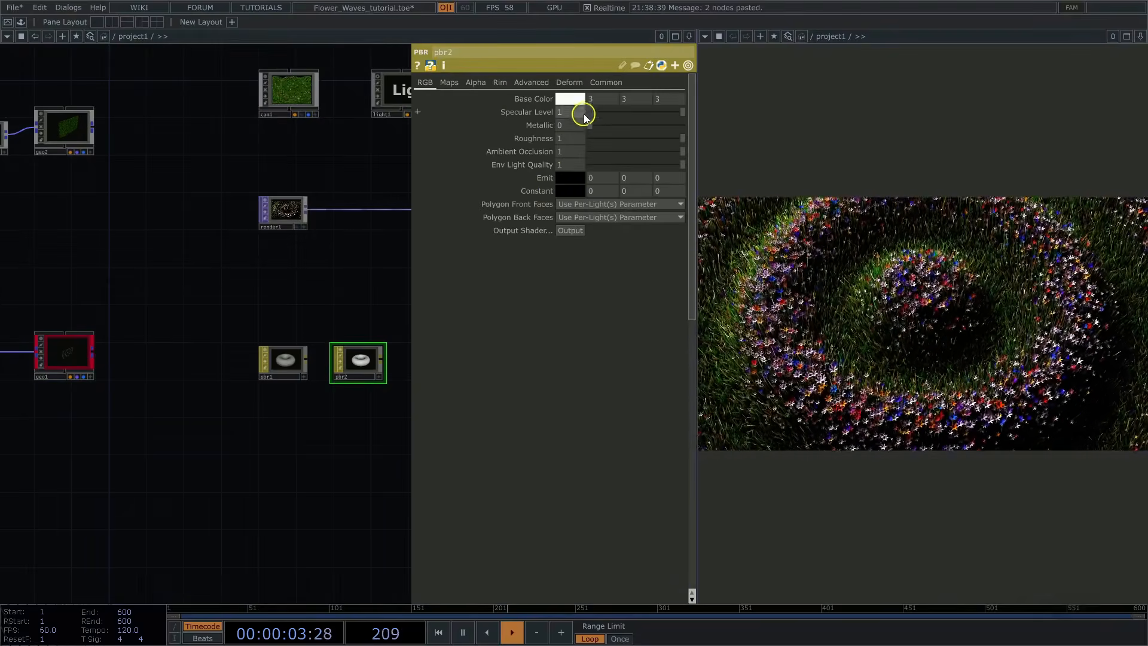
pyautogui.moveTo(586, 124); pyautogui.dragTo(464, 144)
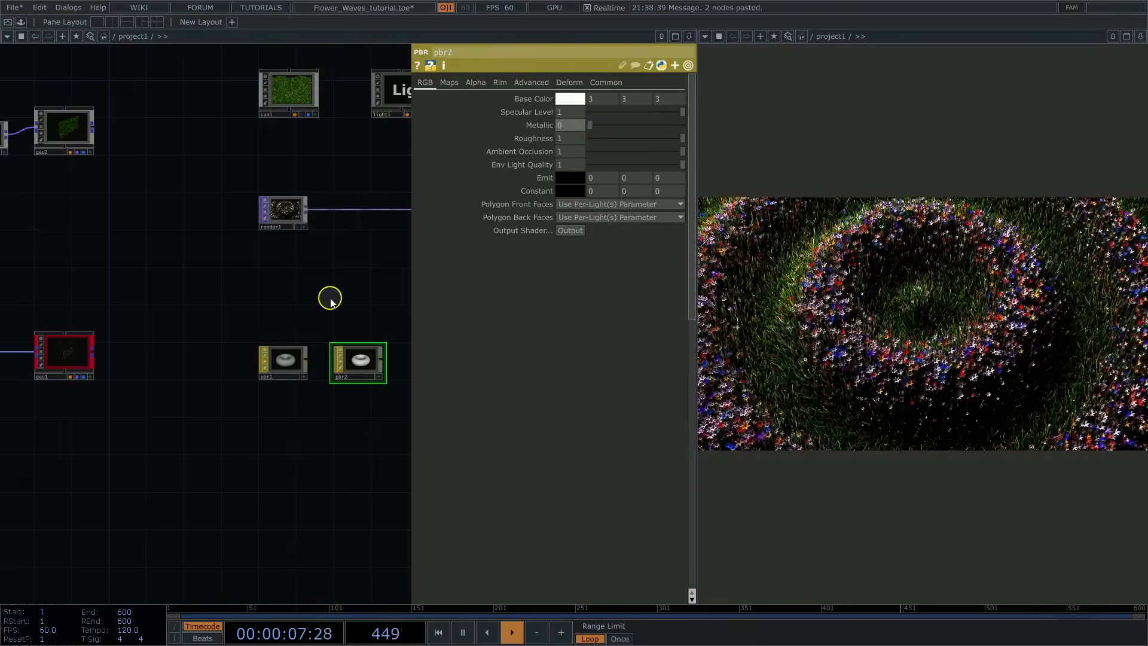
pyautogui.press('p')
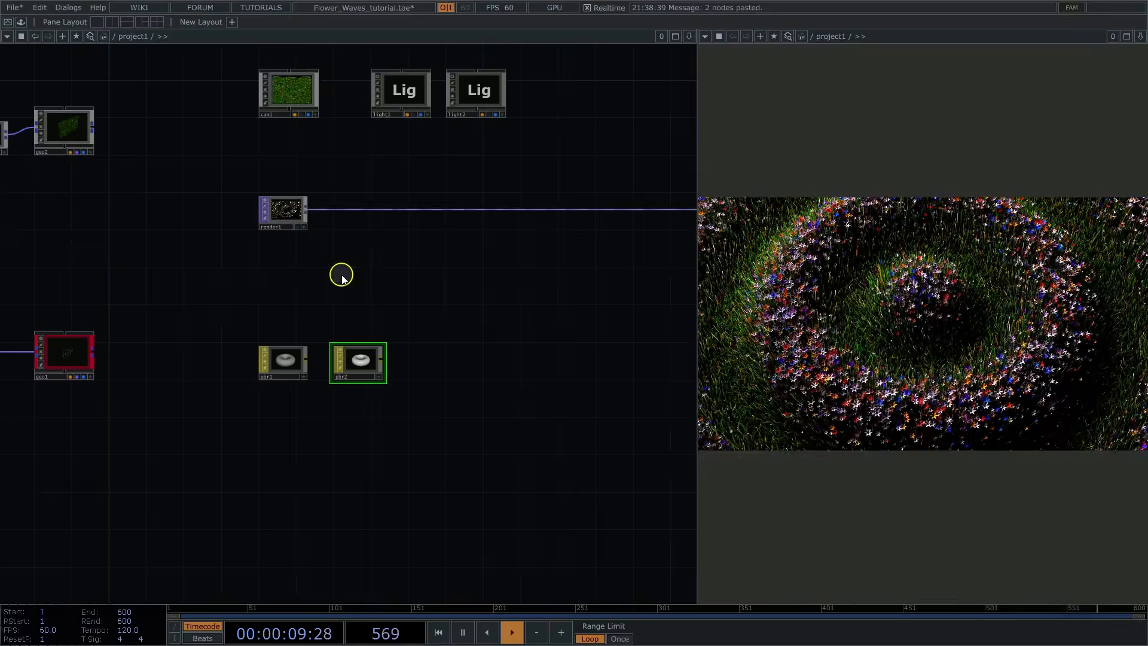
# Step: Insert a Bloom TOP between render1 and out1, and set its Pre-Black Level to 0.508 and Bloom Fill to 0.604
pyautogui.moveTo(361, 187); pyautogui.dragTo(328, 209)
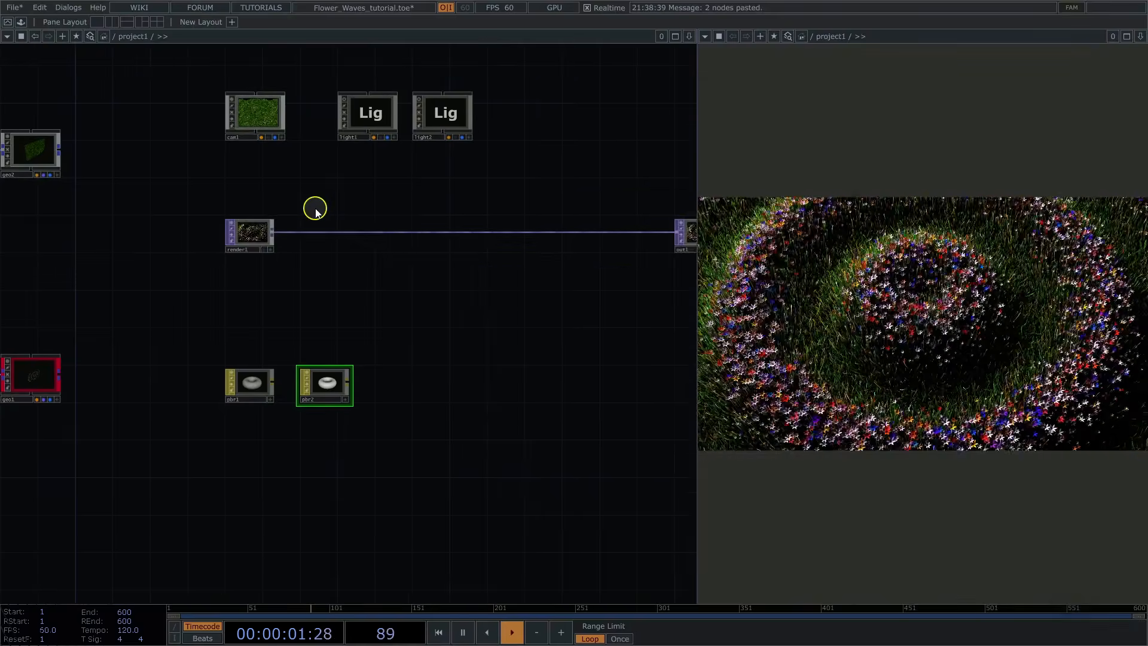
pyautogui.moveTo(316, 211); pyautogui.dragTo(427, 192, button='middle')
pyautogui.press('Tab')
pyautogui.write('blo')
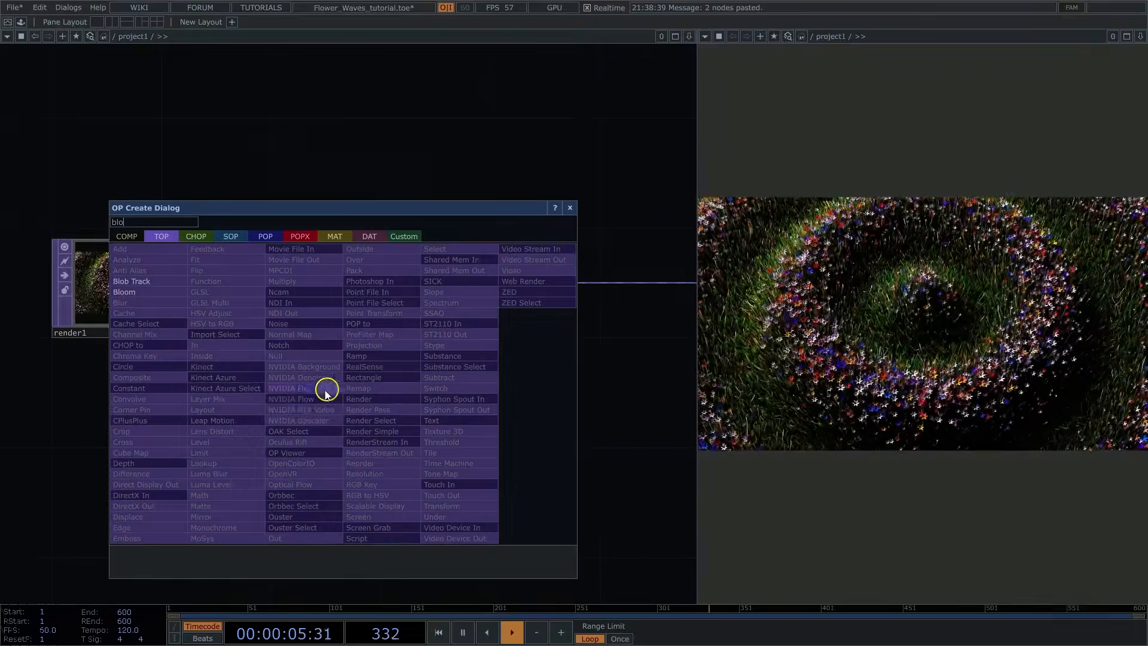
pyautogui.click(147, 292)
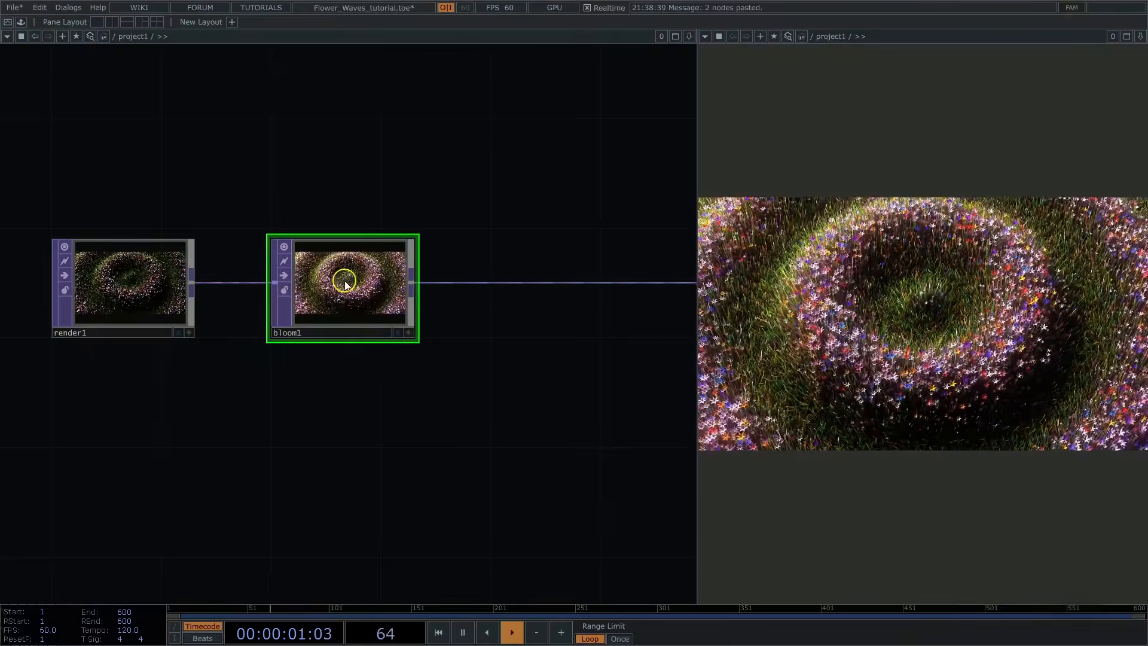
pyautogui.press('p')
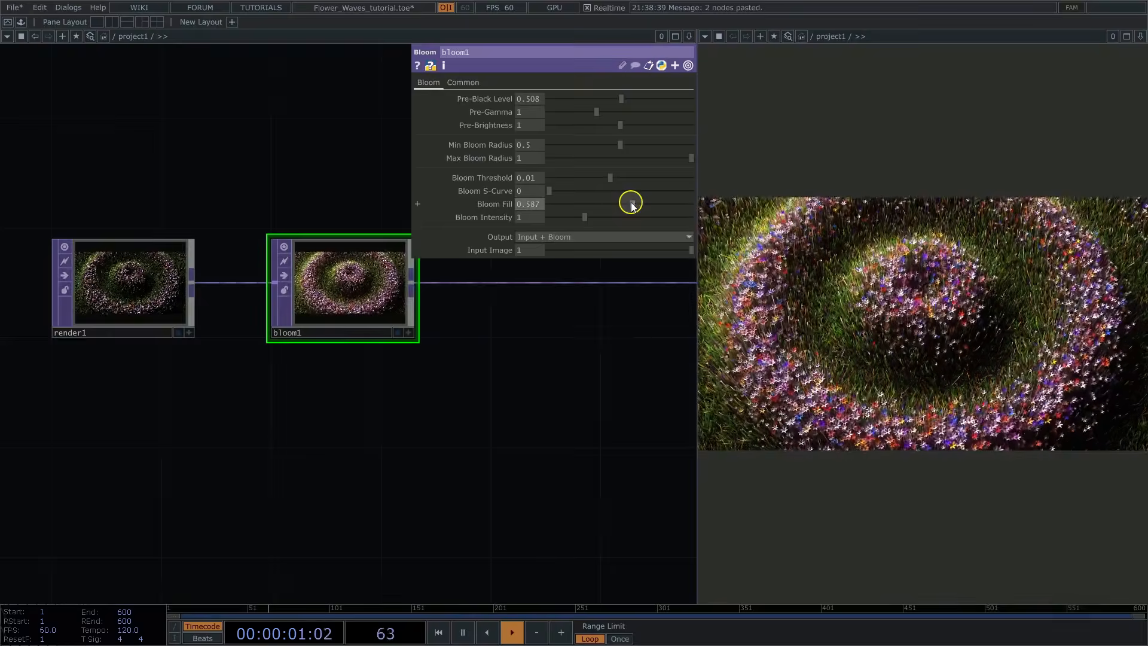
# Step: Branch a Ramp TOP off bloom1's output and place it below the wire to out1
pyautogui.moveTo(558, 327); pyautogui.dragTo(327, 354)
pyautogui.scroll(-3, 327, 354)
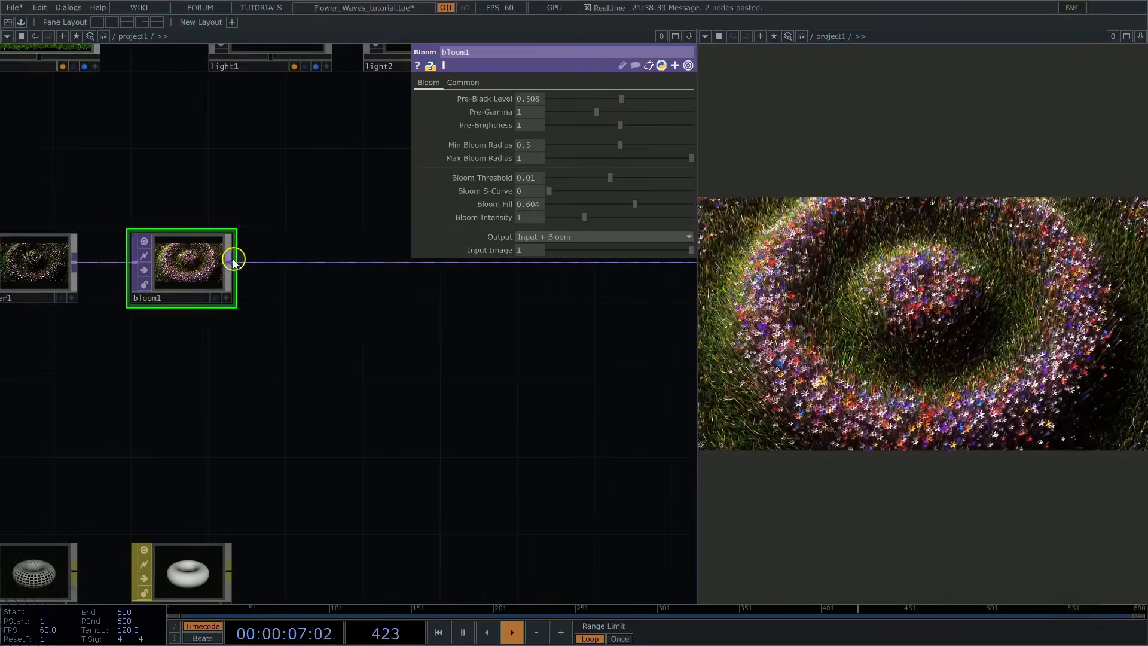
pyautogui.rightClick(233, 262)
pyautogui.click(251, 226)
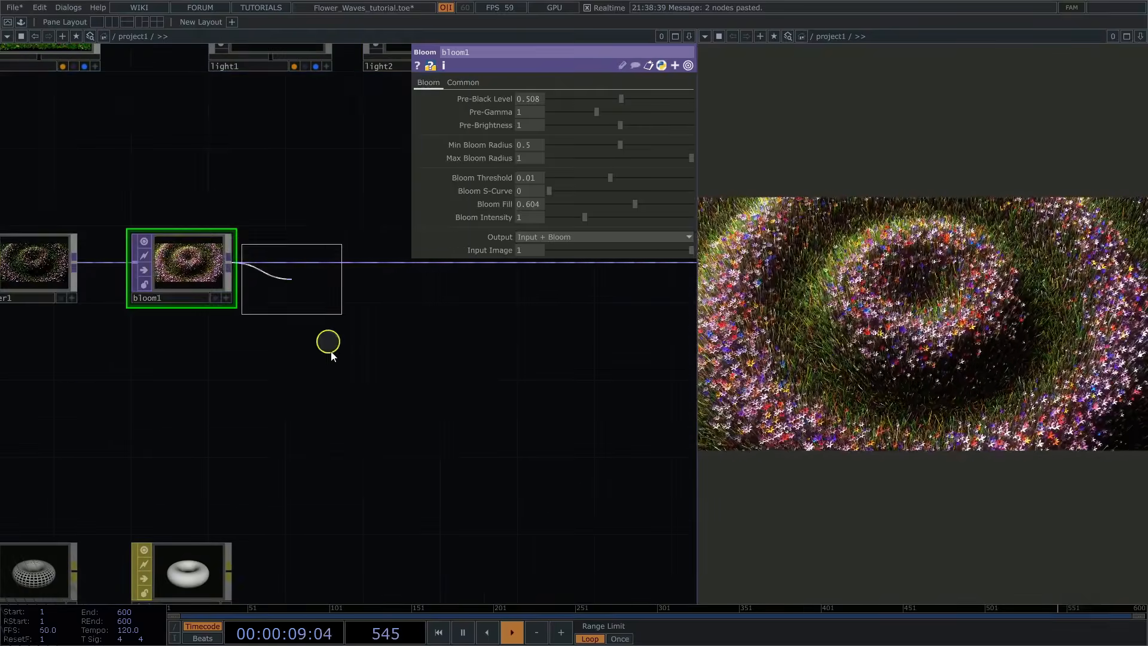
pyautogui.click(335, 412)
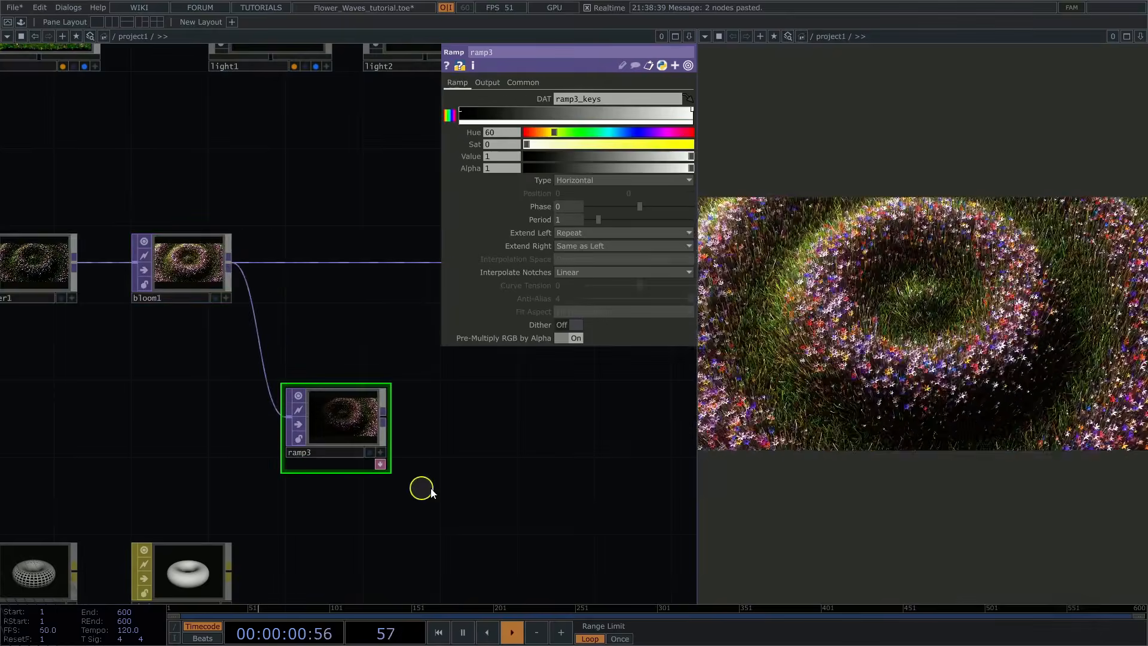
pyautogui.scroll(3, 474, 477)
pyautogui.press('p')
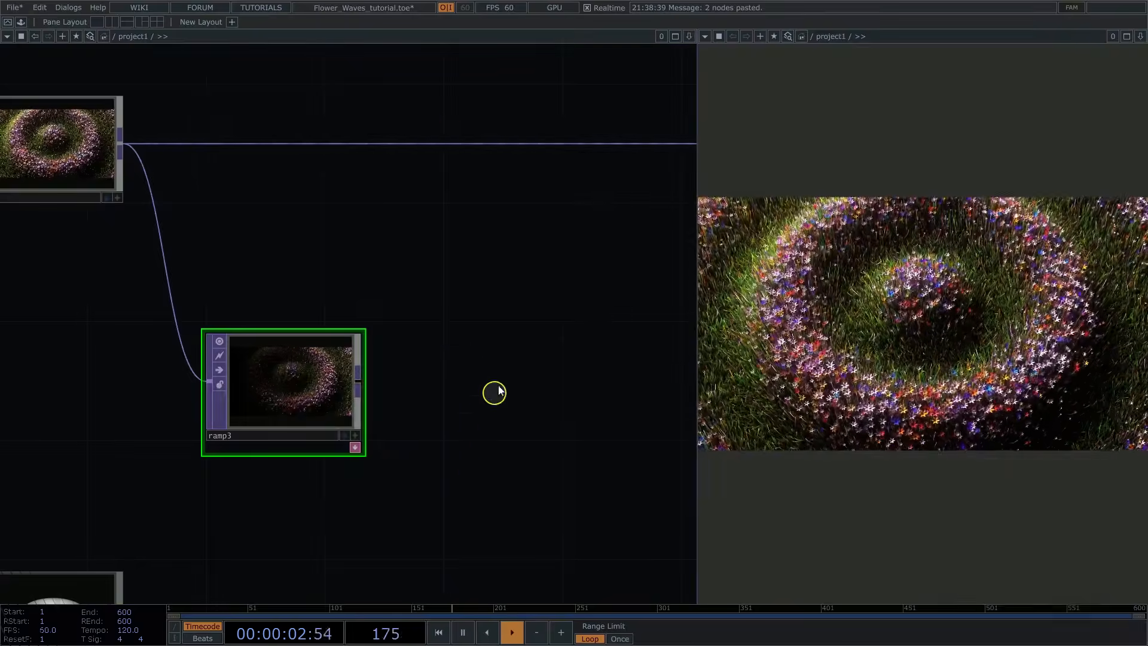
# Step: Set ramp3's Combine with Input option to Set Resolution Only
pyautogui.press('p')
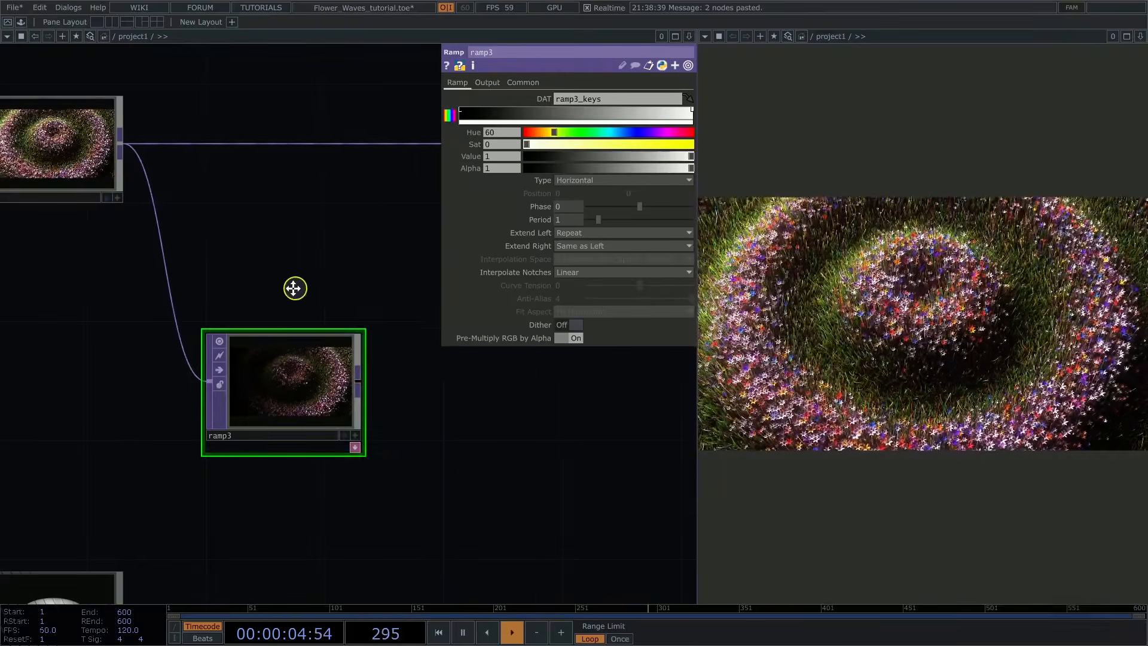
pyautogui.moveTo(293, 288); pyautogui.dragTo(253, 304)
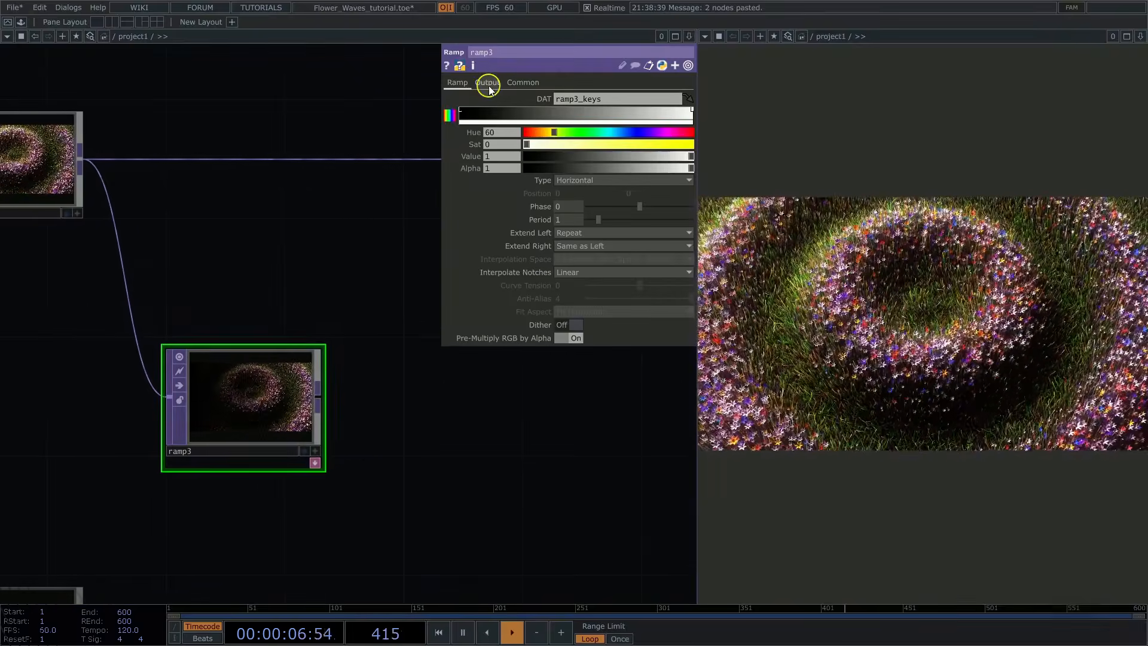
pyautogui.click(488, 85)
pyautogui.click(601, 98)
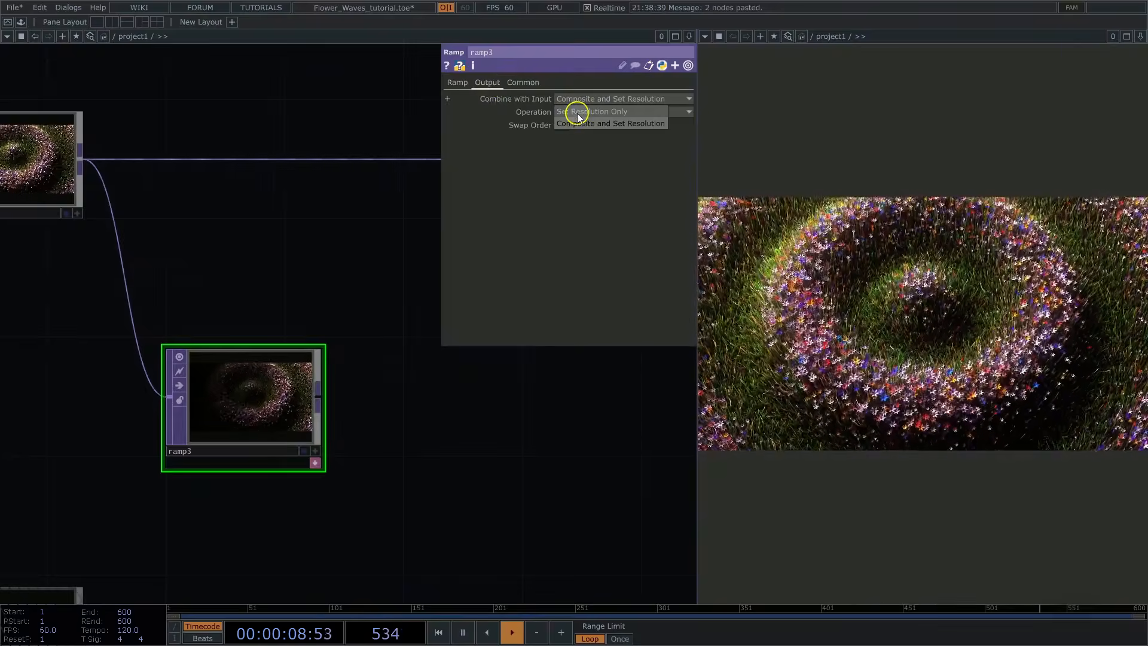
pyautogui.click(577, 111)
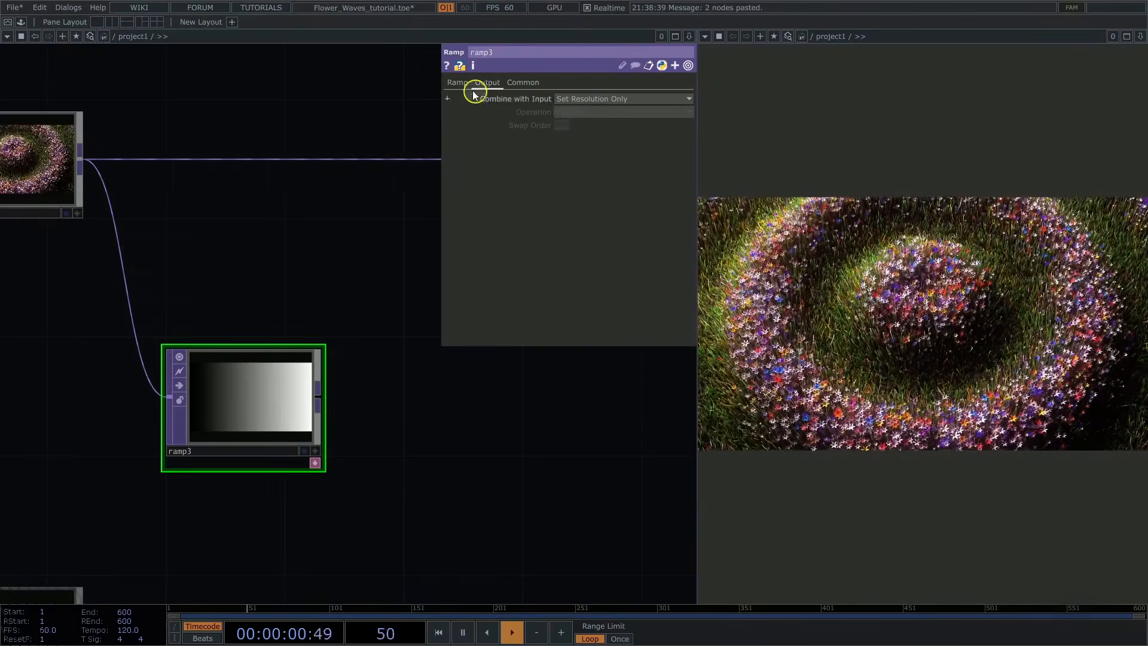
# Step: Reverse ramp3's gradient keys so the ramp runs from white to black
pyautogui.click(457, 84)
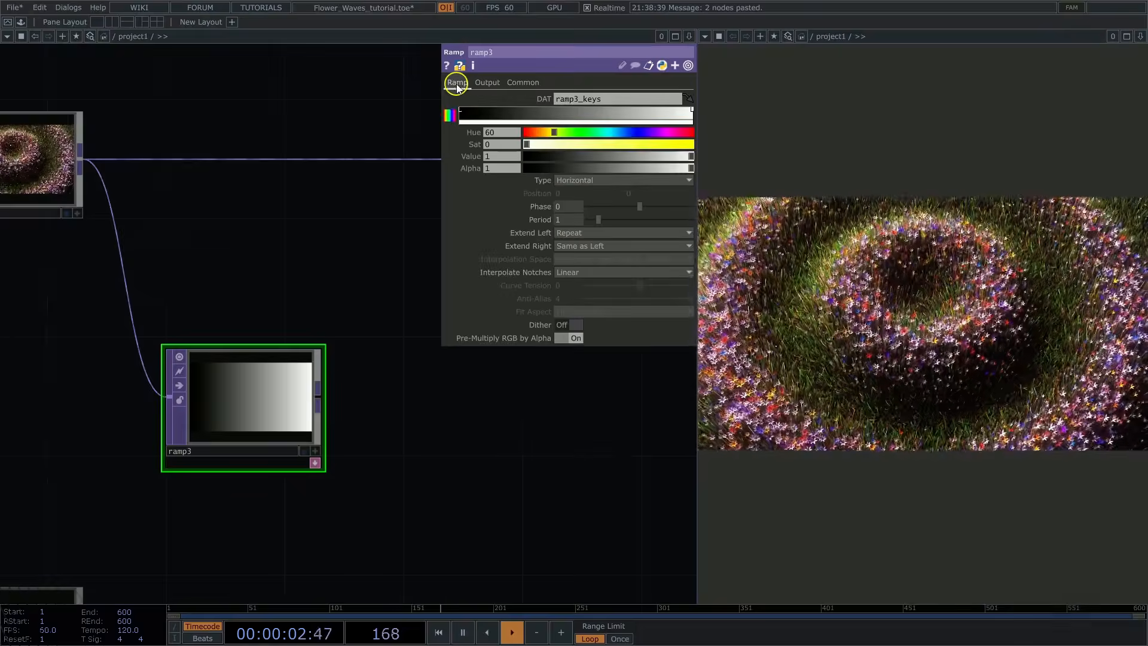
pyautogui.moveTo(463, 114)
pyautogui.mouseDown()
pyautogui.moveTo(646, 113)
pyautogui.moveTo(448, 116)
pyautogui.mouseUp()
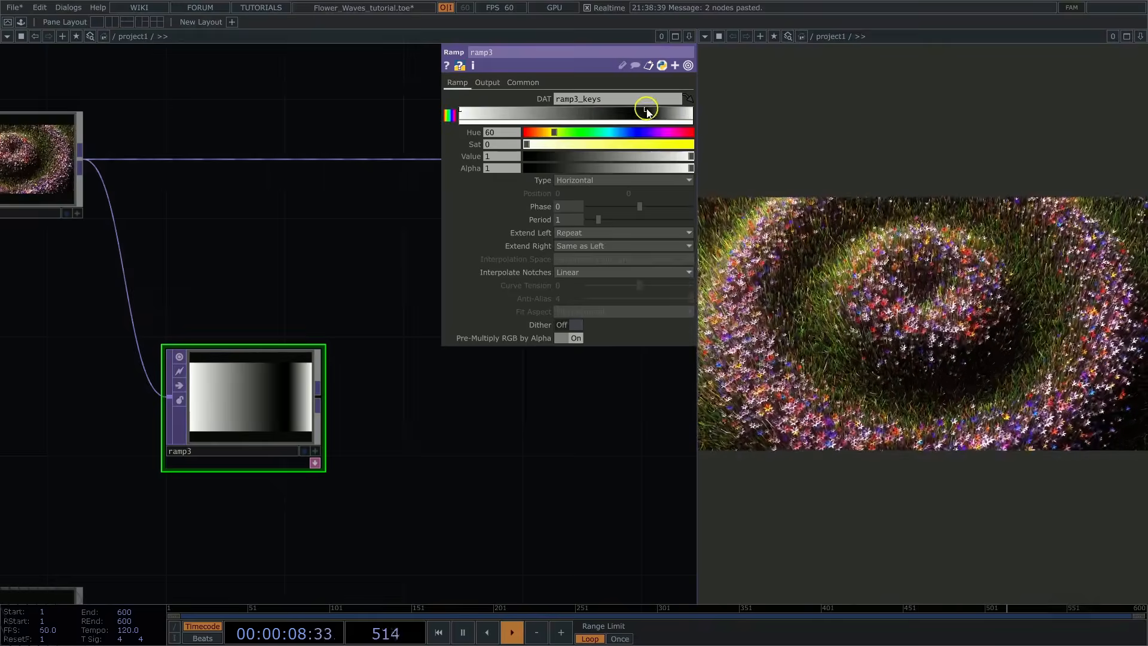
pyautogui.moveTo(647, 112); pyautogui.dragTo(708, 113)
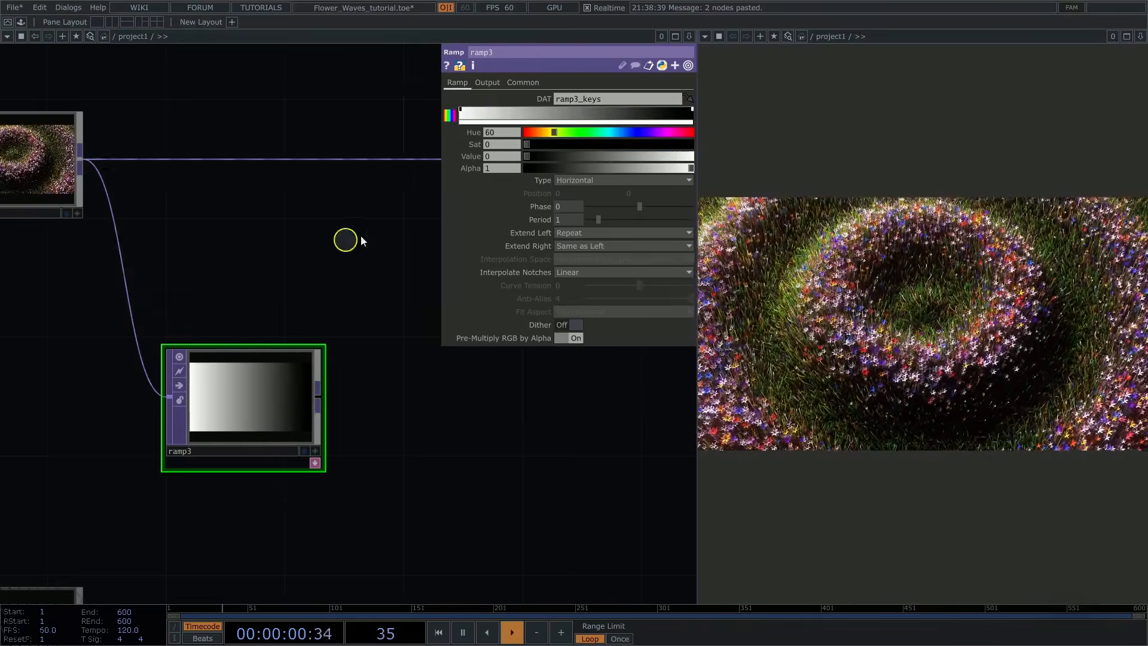
# Step: Change ramp3's Type to Circular and its Extend Left to Black
pyautogui.click(589, 180)
pyautogui.click(579, 226)
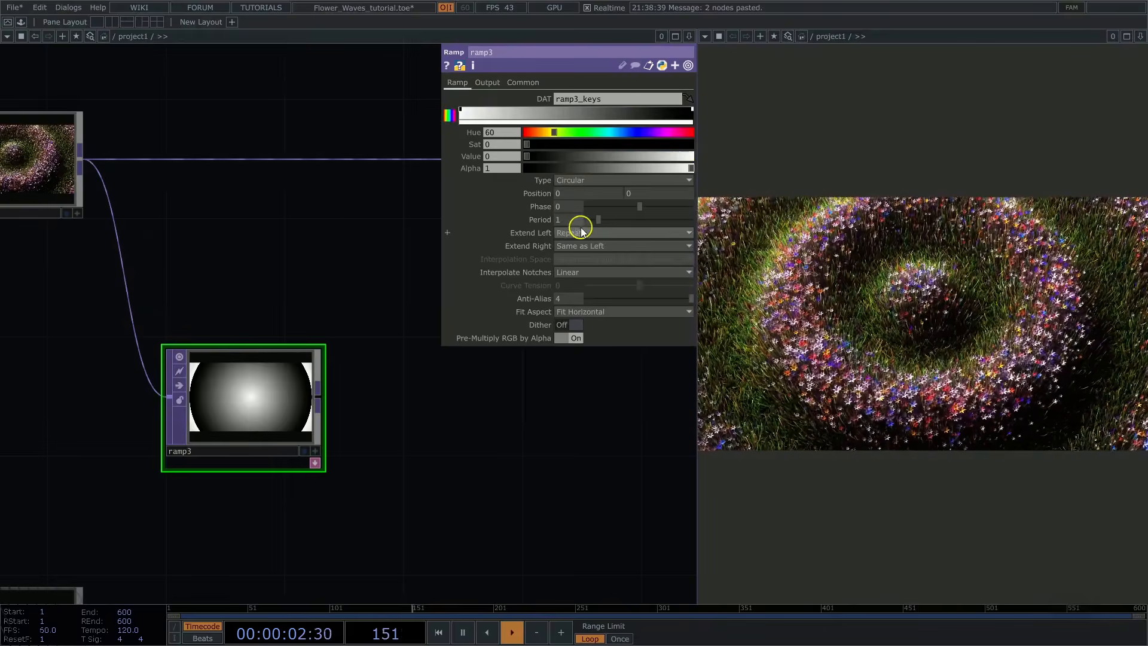
pyautogui.click(569, 246)
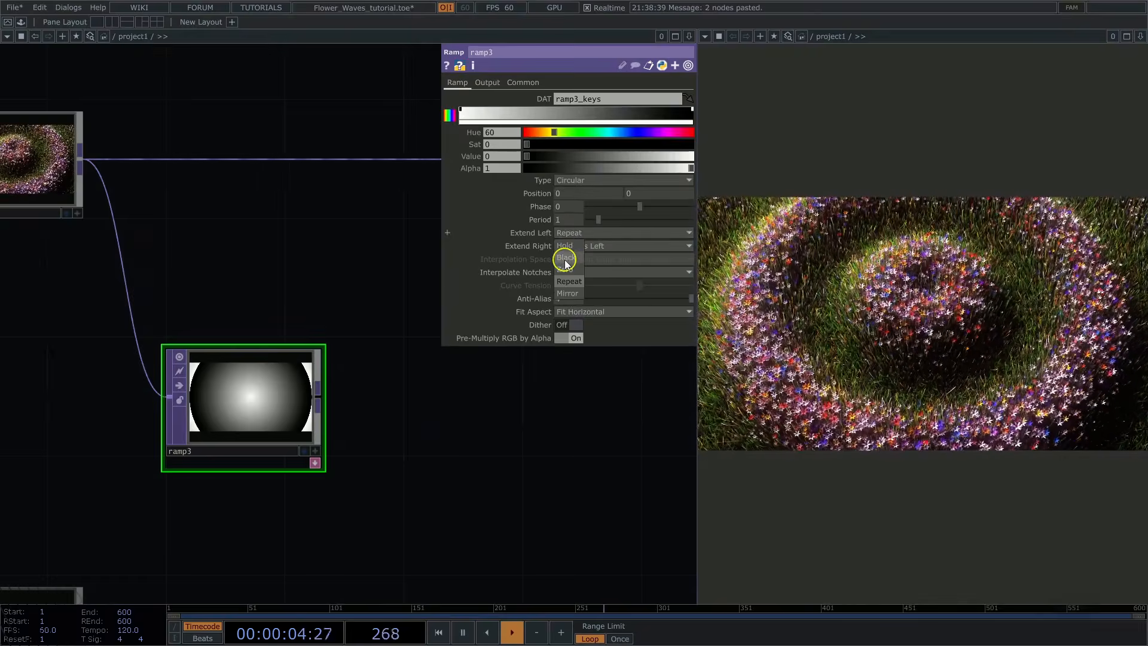
pyautogui.click(566, 261)
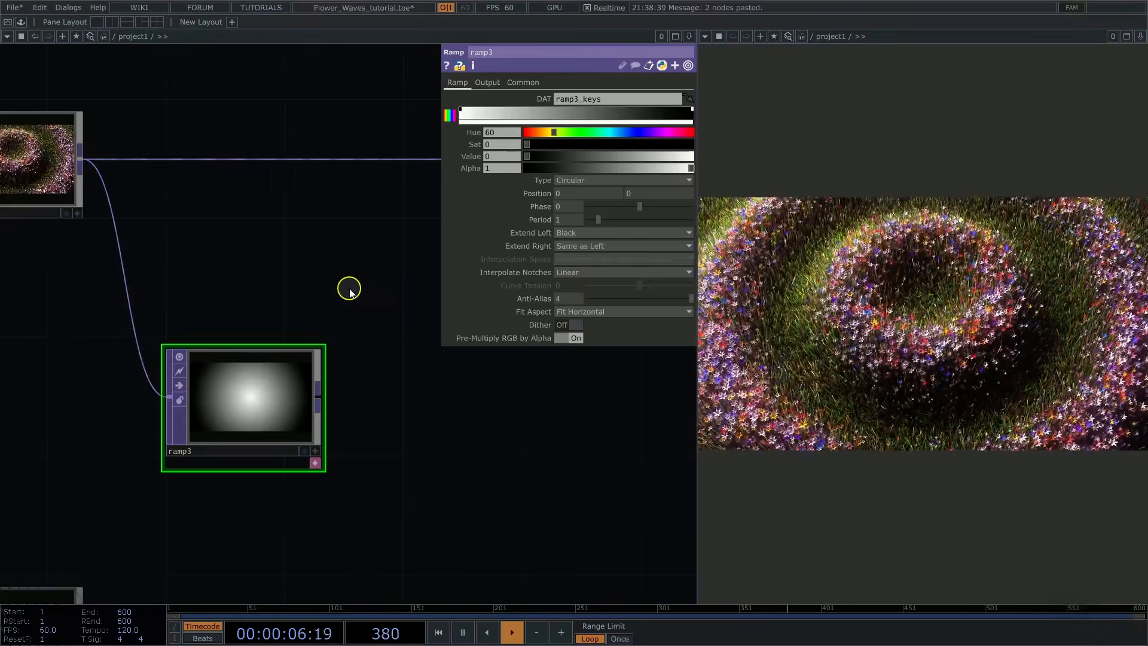
# Step: Add a Luma Blur TOP above and beyond ramp3, below the wire to out1
pyautogui.moveTo(349, 289); pyautogui.dragTo(286, 301)
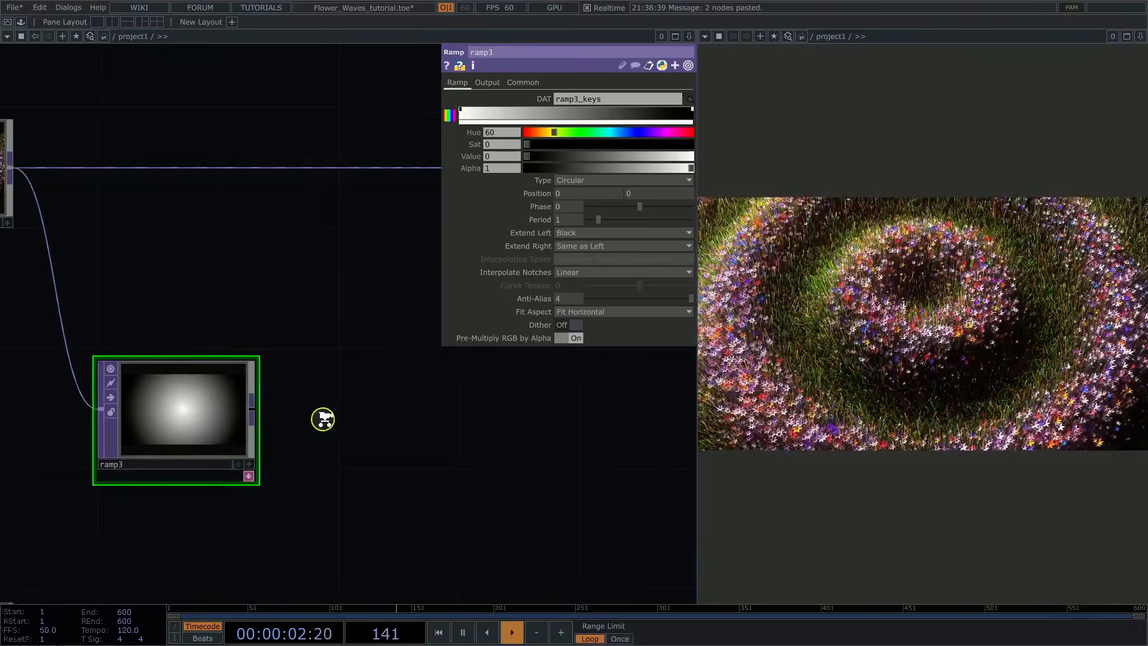
pyautogui.scroll(3, 331, 413)
pyautogui.moveTo(82, 267); pyautogui.dragTo(170, 184)
pyautogui.press('p')
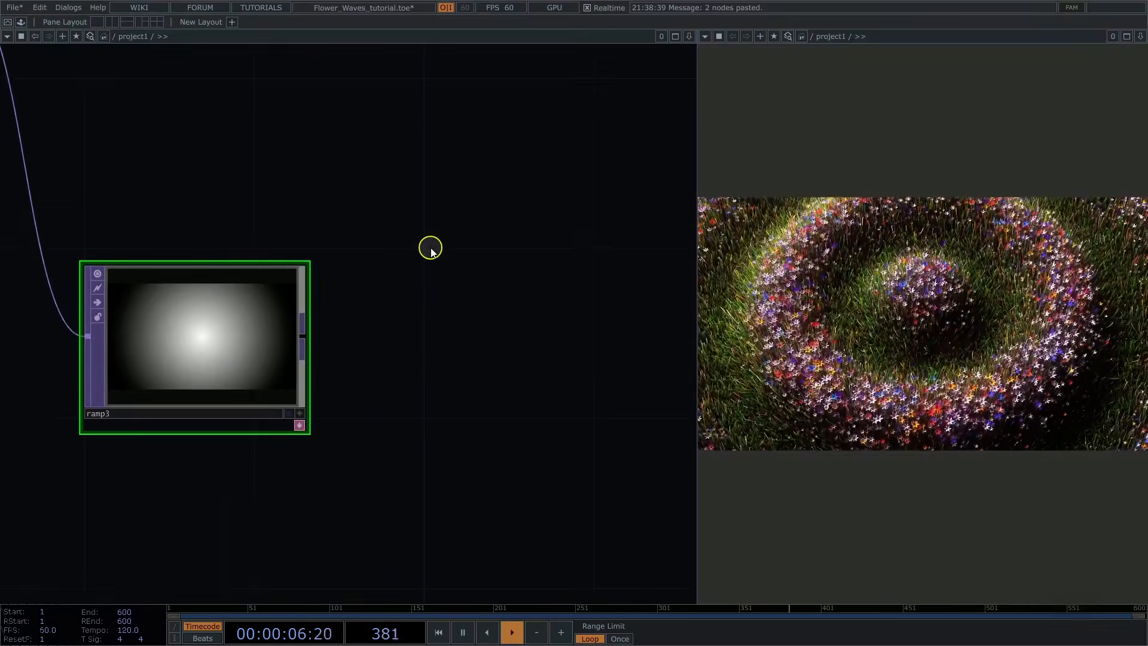
pyautogui.press('Tab')
pyautogui.click(293, 335)
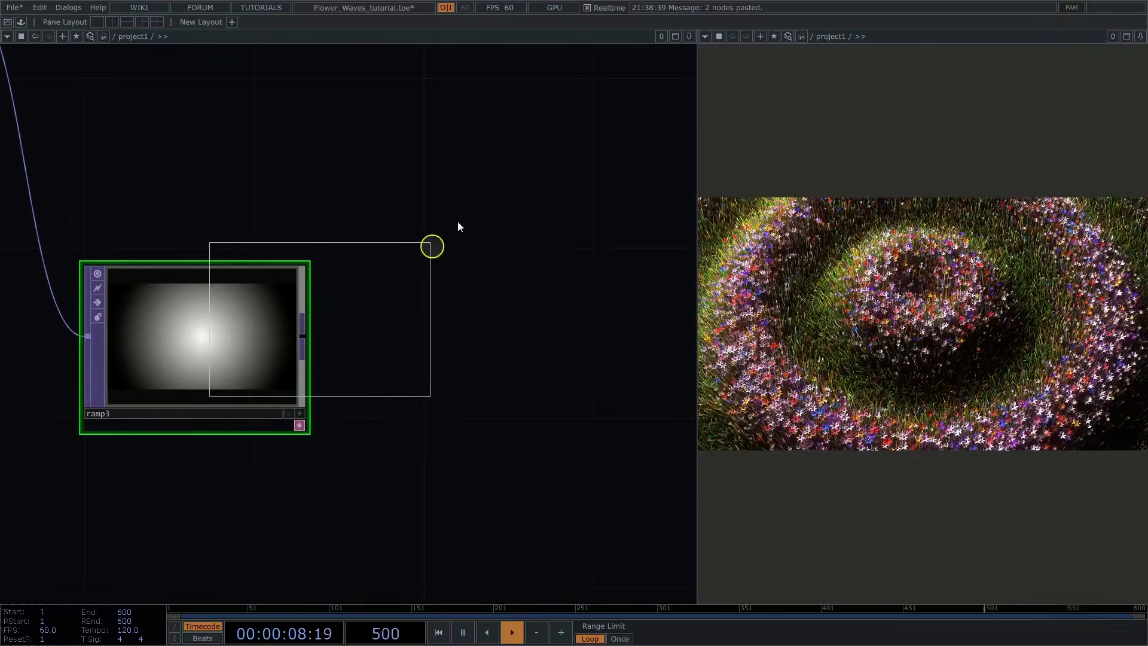
pyautogui.click(473, 173)
pyautogui.scroll(-3, 284, 200)
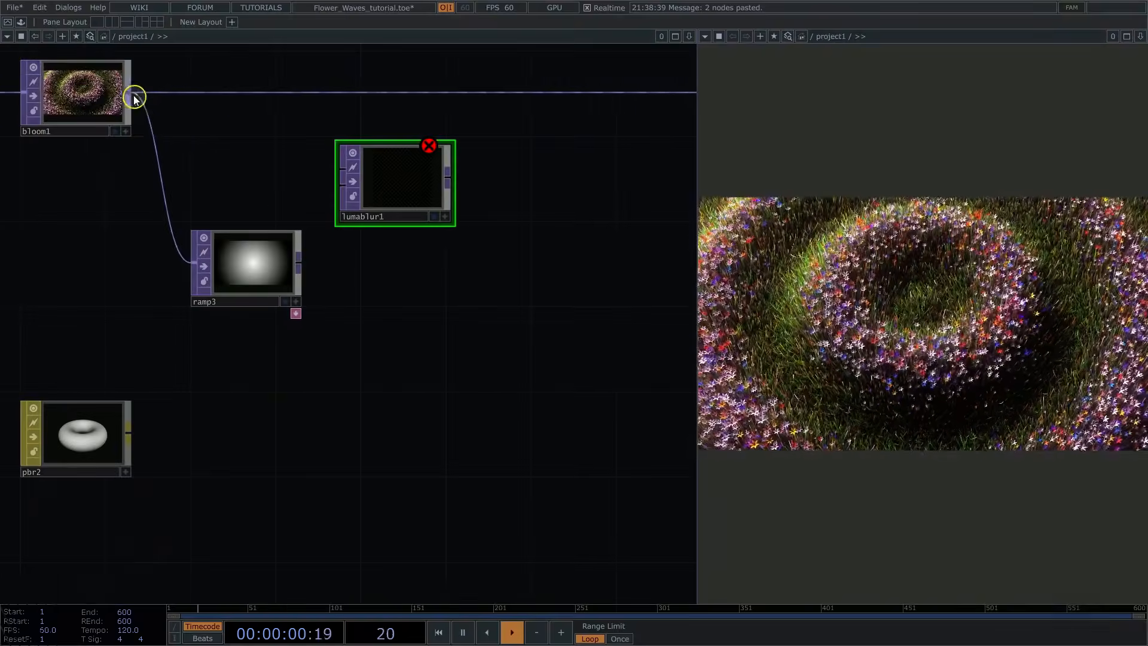
# Step: Connect bloom1 and ramp3 to the first and second inputs of lumablur1, and insert it into the wire to out1
pyautogui.moveTo(135, 98); pyautogui.dragTo(339, 170)
pyautogui.moveTo(299, 259); pyautogui.dragTo(330, 201)
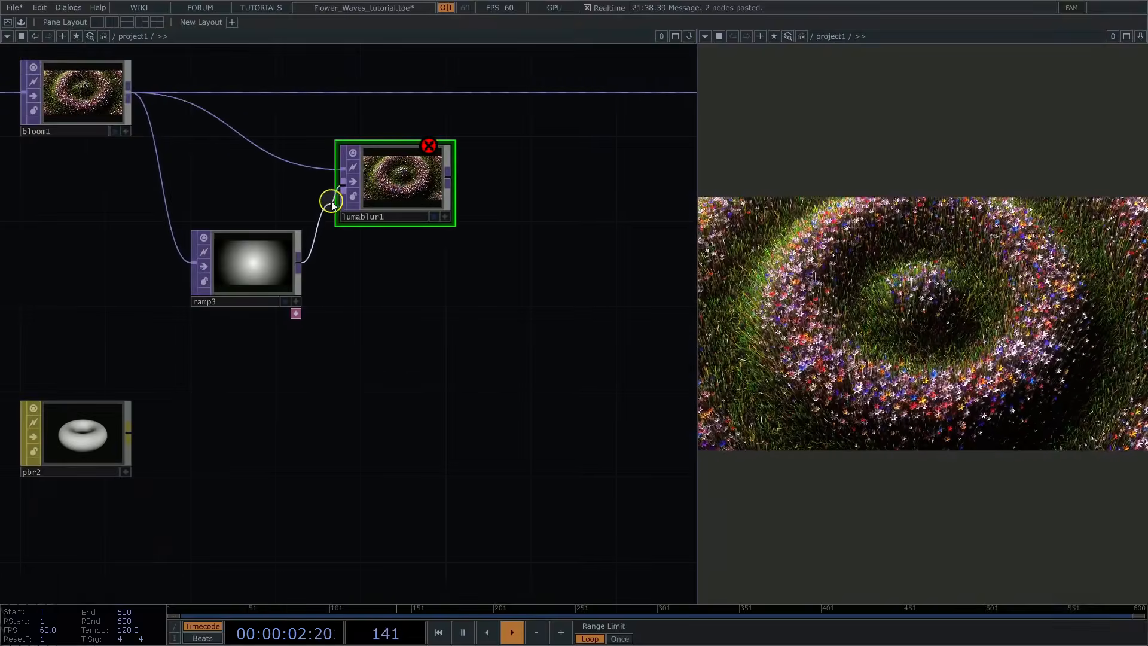
pyautogui.moveTo(411, 188); pyautogui.dragTo(472, 93)
pyautogui.moveTo(505, 196); pyautogui.dragTo(466, 363)
pyautogui.moveTo(351, 288); pyautogui.dragTo(377, 259)
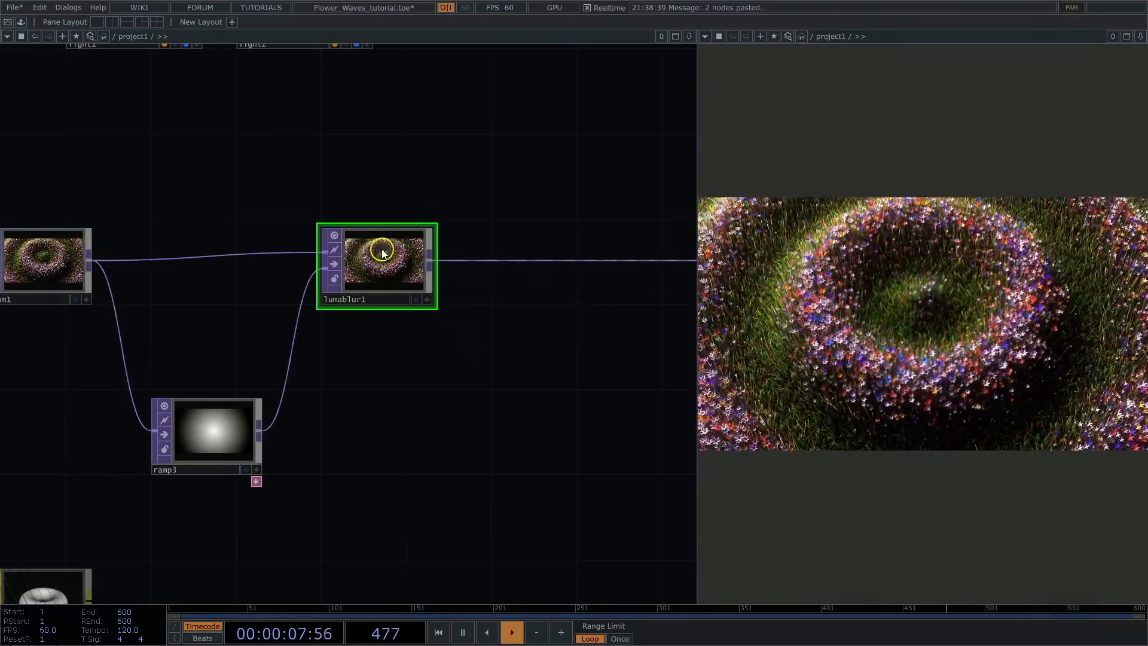
# Step: Set lumablur1's White Filter Width to 1 and Black Filter Width to 7
pyautogui.press('p')
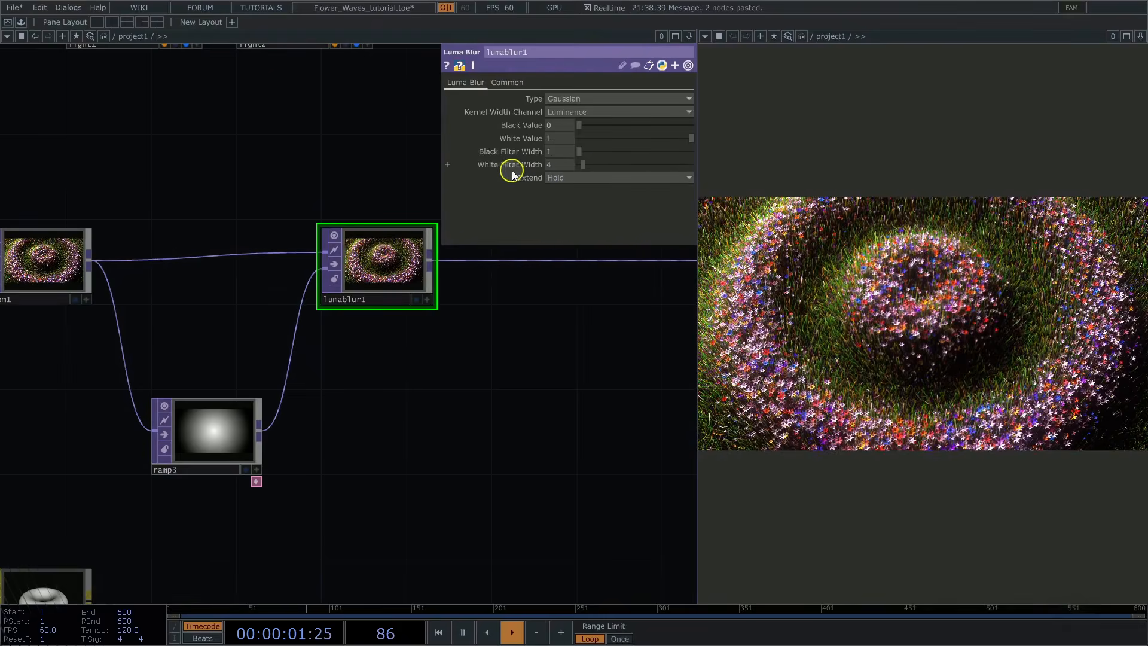
pyautogui.click(553, 161)
pyautogui.write('1')
pyautogui.click(558, 154)
pyautogui.write('7')
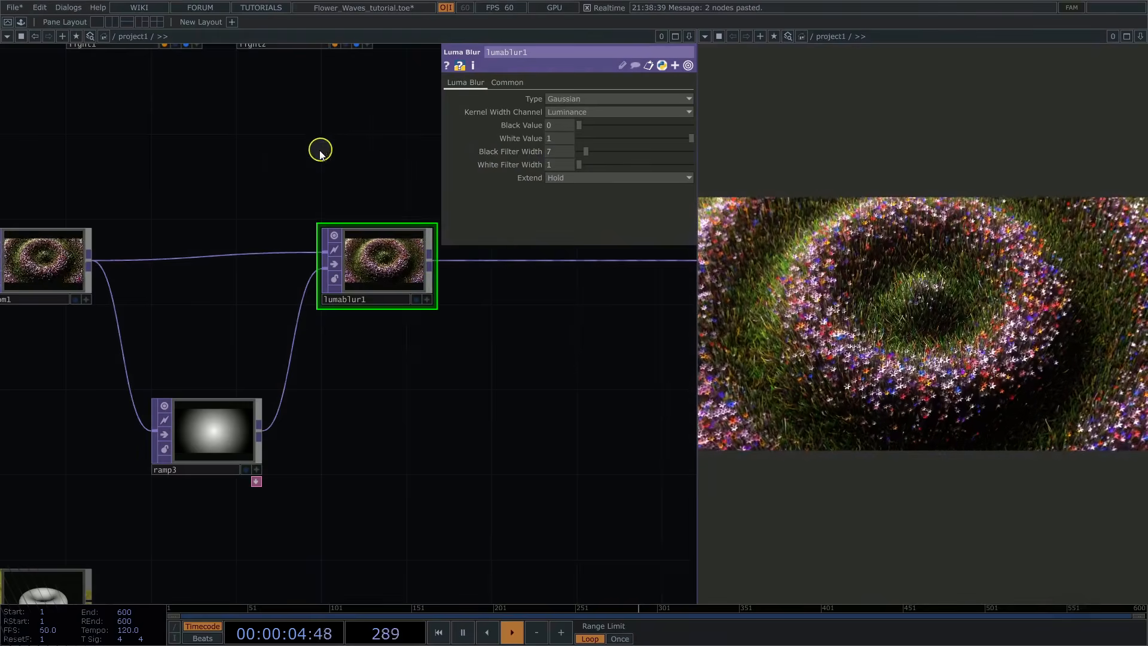
# Step: Add an OpenColorIO TOP fed by lumablur1 below the main wire, and move out1 farther along to make room
pyautogui.moveTo(309, 164); pyautogui.dragTo(216, 197)
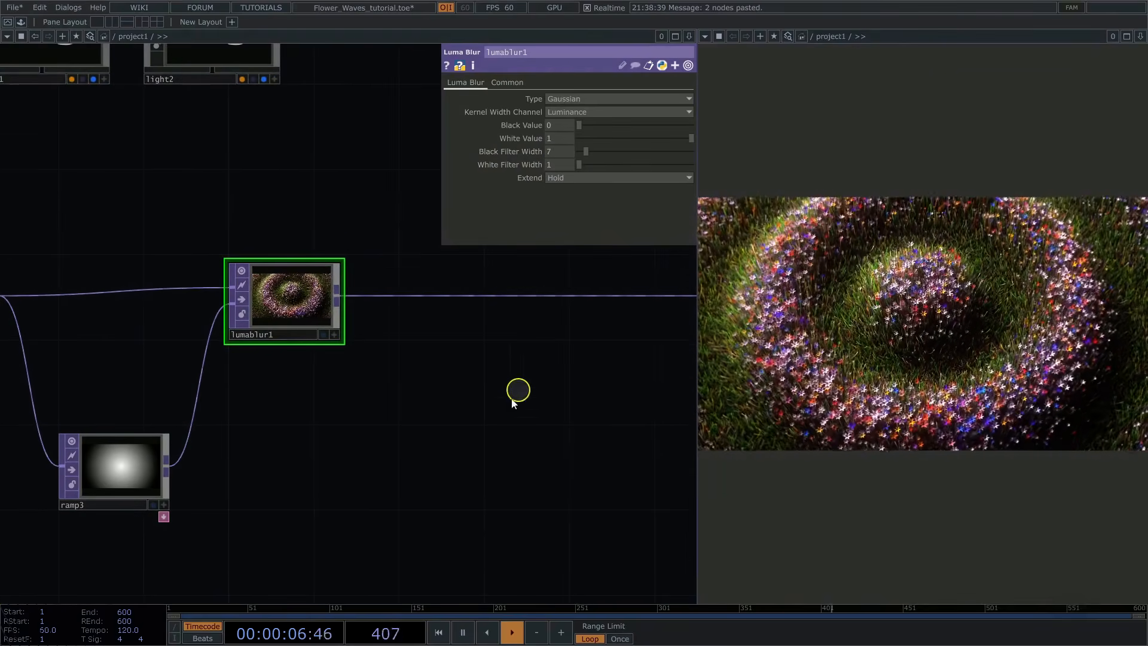
pyautogui.moveTo(472, 433); pyautogui.dragTo(399, 397)
pyautogui.scroll(-2, 377, 461)
pyautogui.press('Tab')
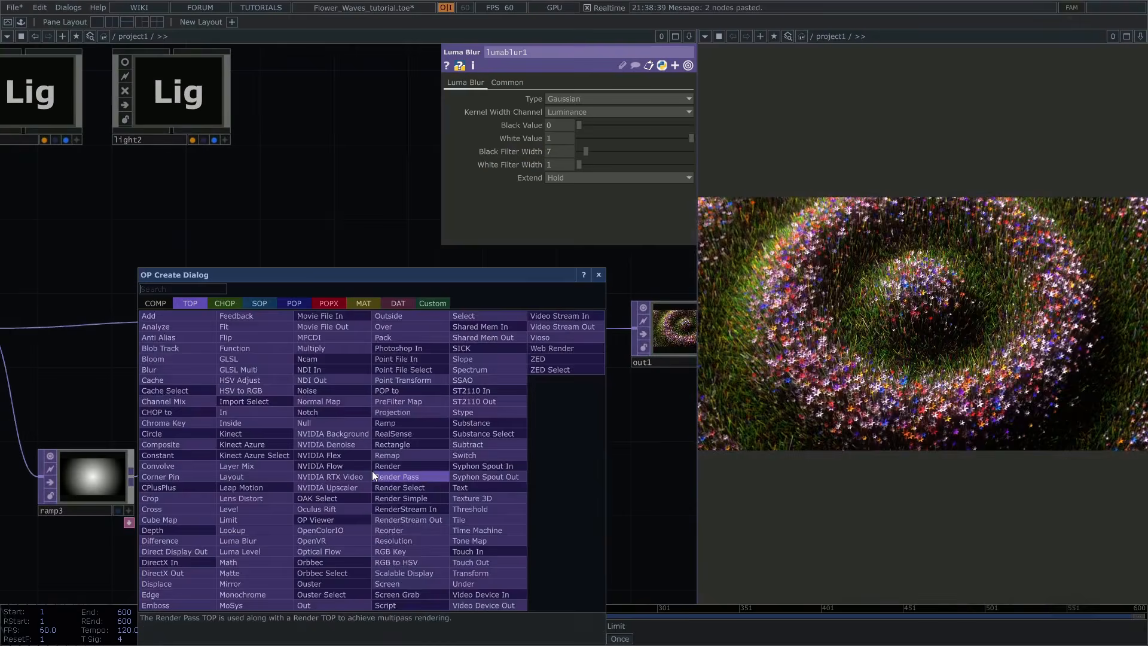
pyautogui.write('op')
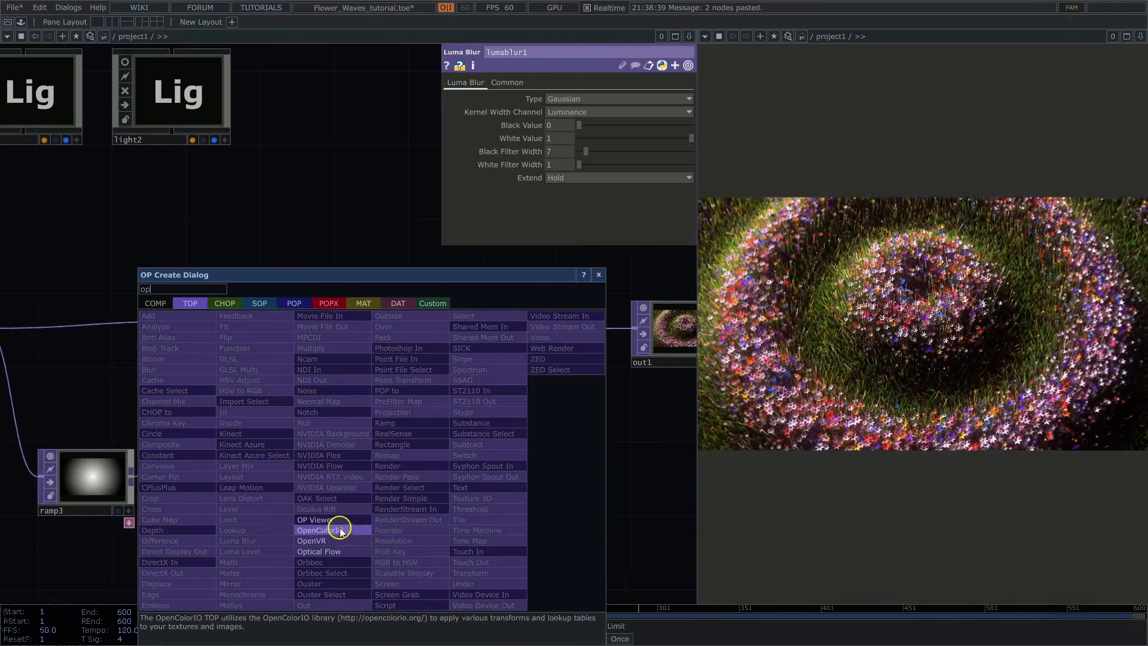
pyautogui.click(333, 526)
pyautogui.click(381, 480)
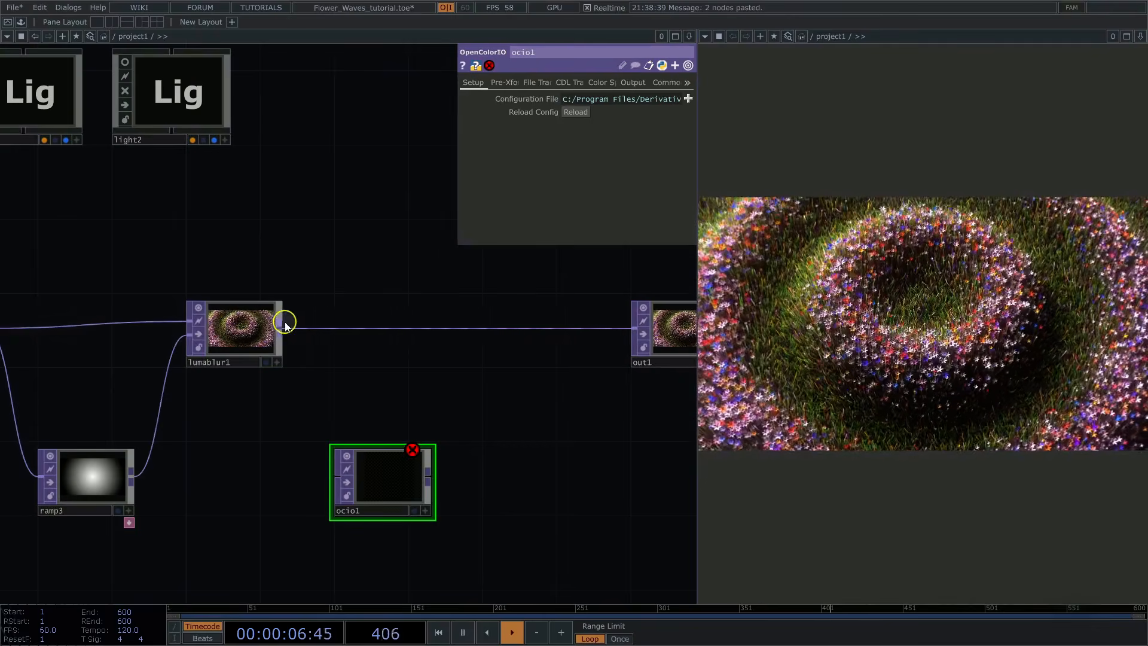
pyautogui.moveTo(285, 324); pyautogui.dragTo(317, 472)
pyautogui.scroll(-2, 472, 389)
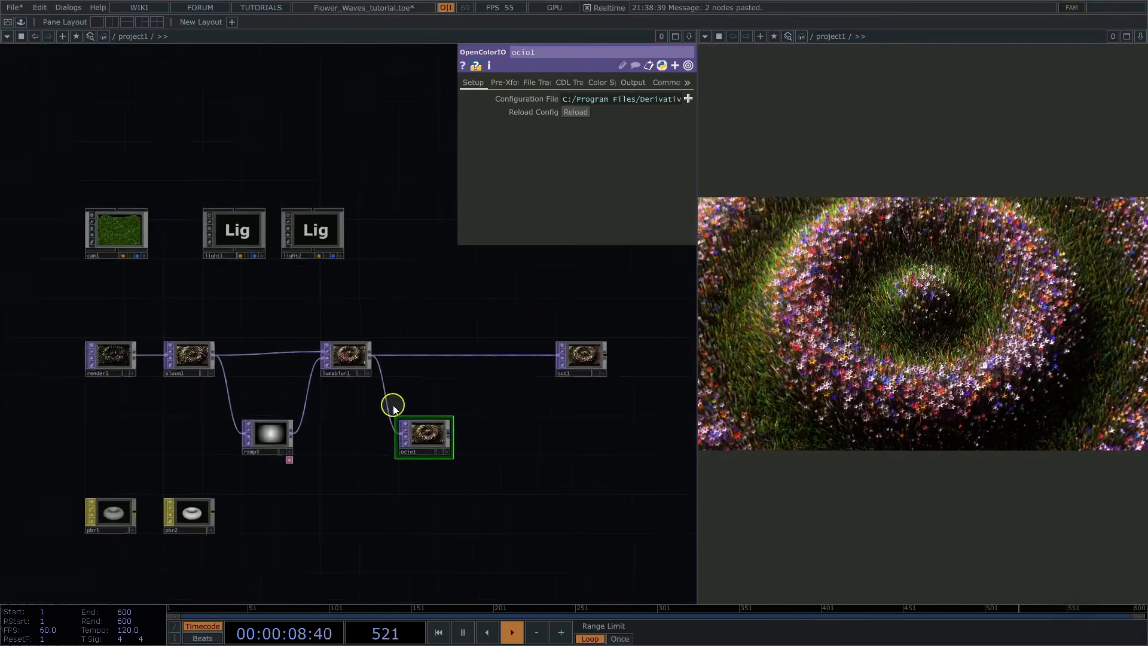
pyautogui.moveTo(566, 358); pyautogui.dragTo(633, 358)
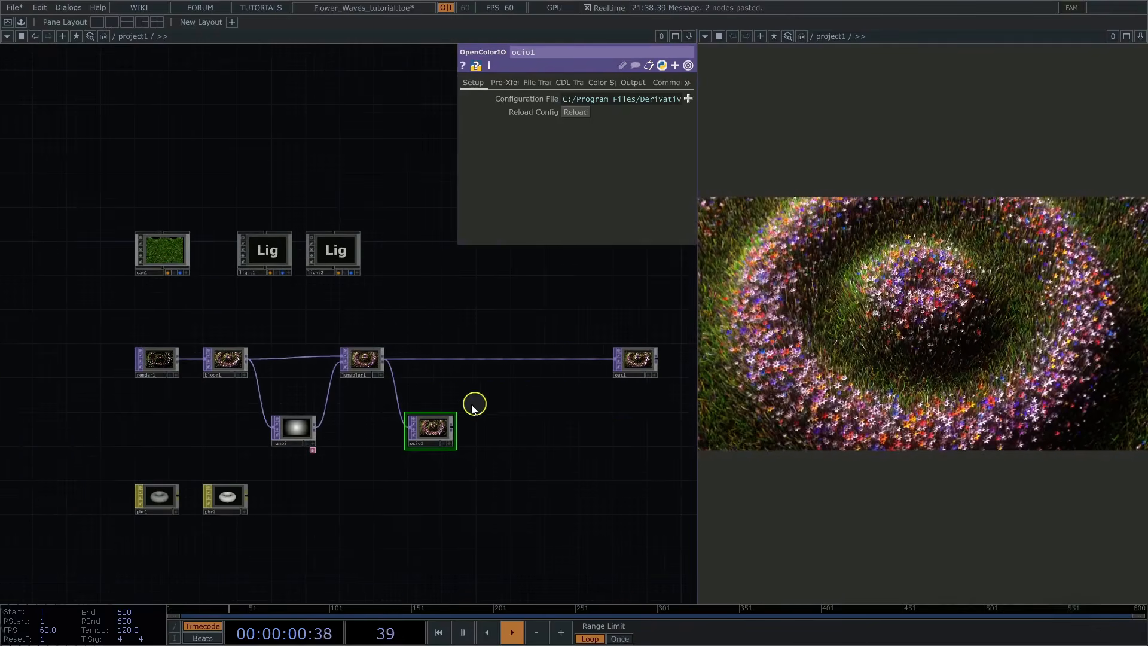
# Step: Enable the file transform on ocio1 and load OrangeAndBlue.cube as its file source
pyautogui.scroll(3, 512, 406)
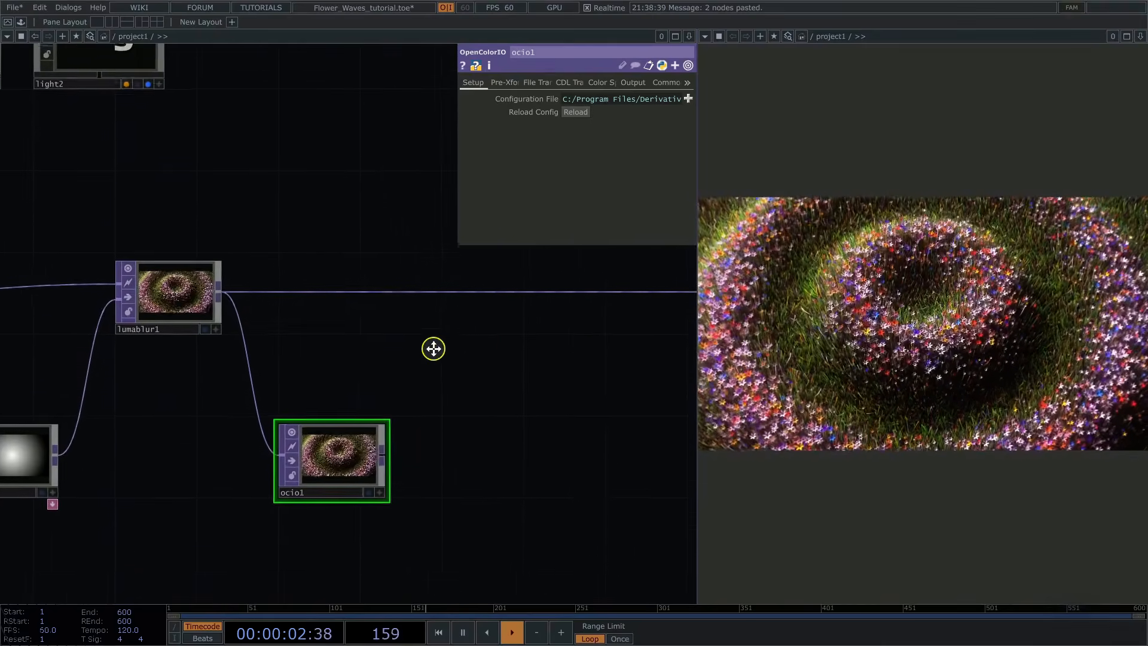
pyautogui.moveTo(434, 360); pyautogui.dragTo(434, 348)
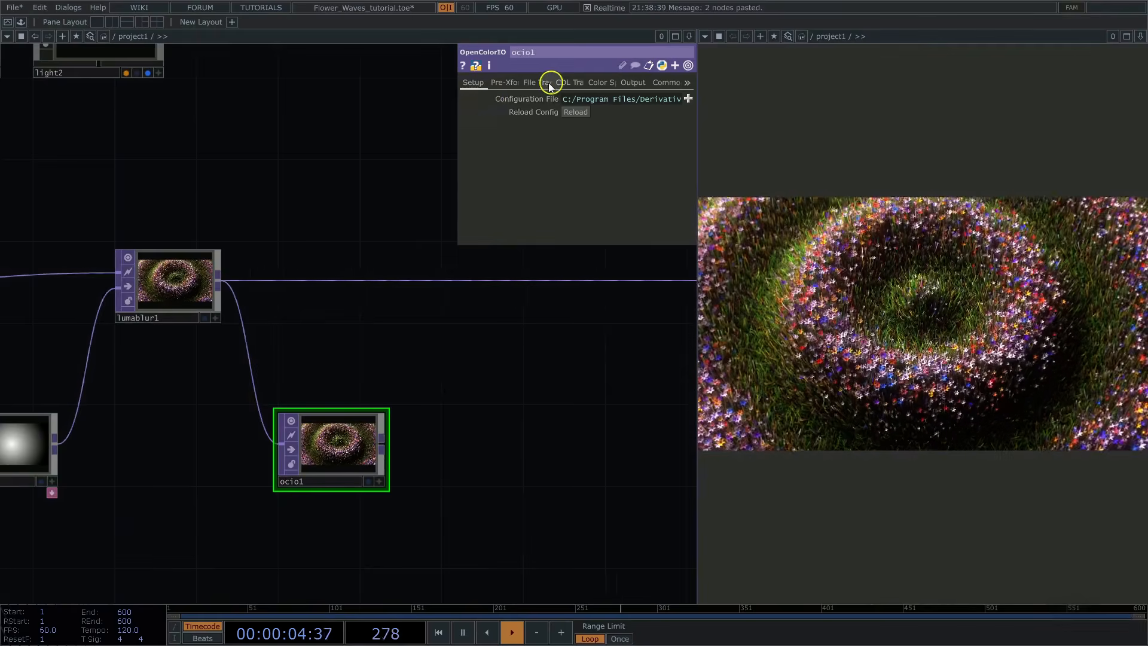
pyautogui.click(548, 83)
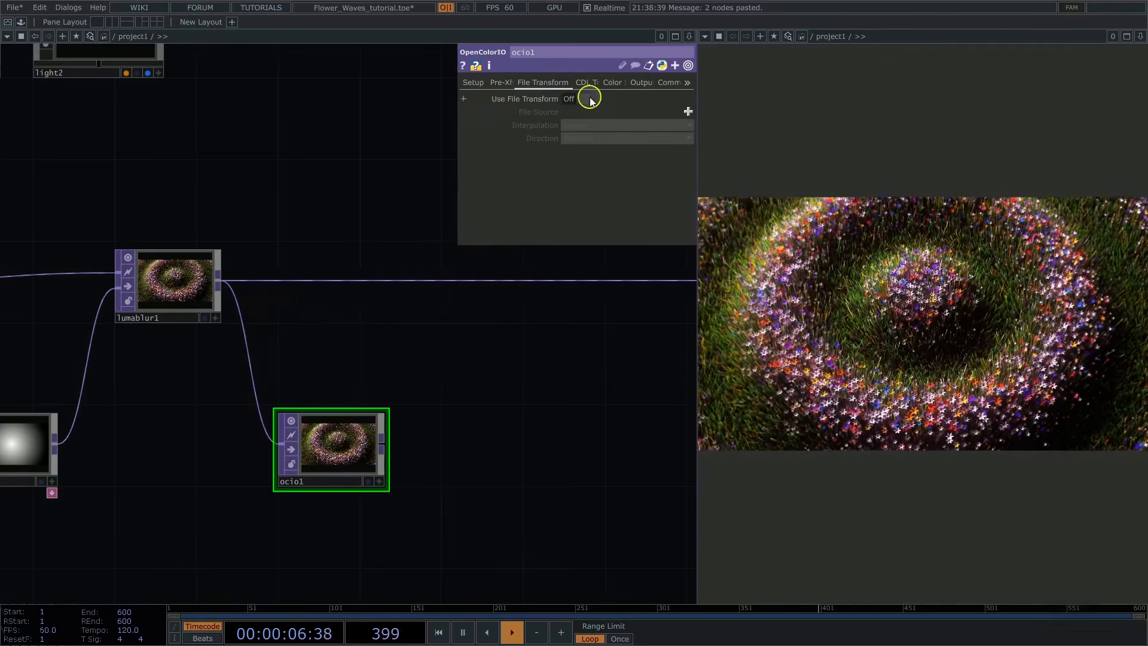
pyautogui.click(583, 98)
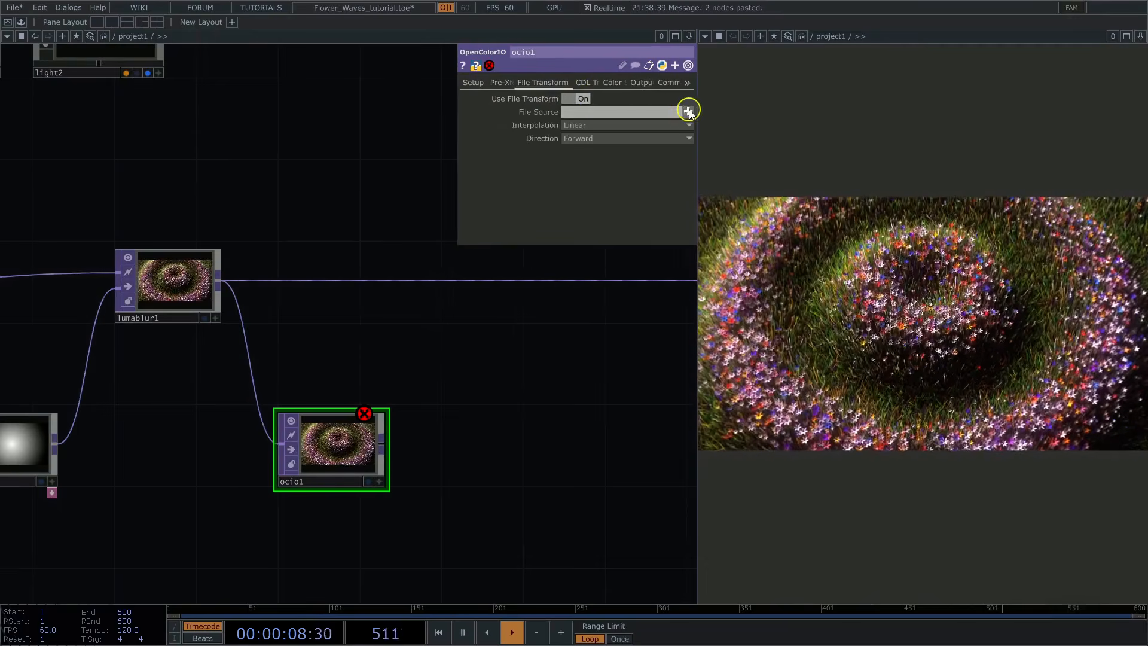
pyautogui.click(688, 112)
pyautogui.doubleClick(168, 149)
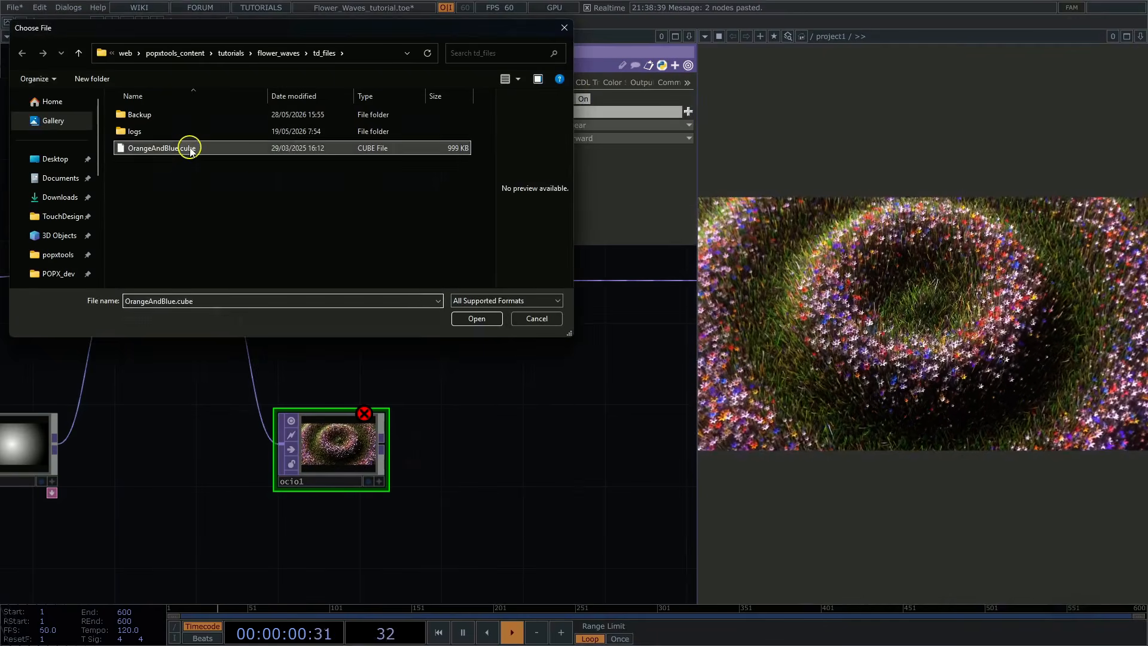
# Step: Insert a Cross TOP into the wire between lumablur1 and out1
pyautogui.moveTo(441, 441); pyautogui.dragTo(445, 388)
pyautogui.scroll(6, 472, 383)
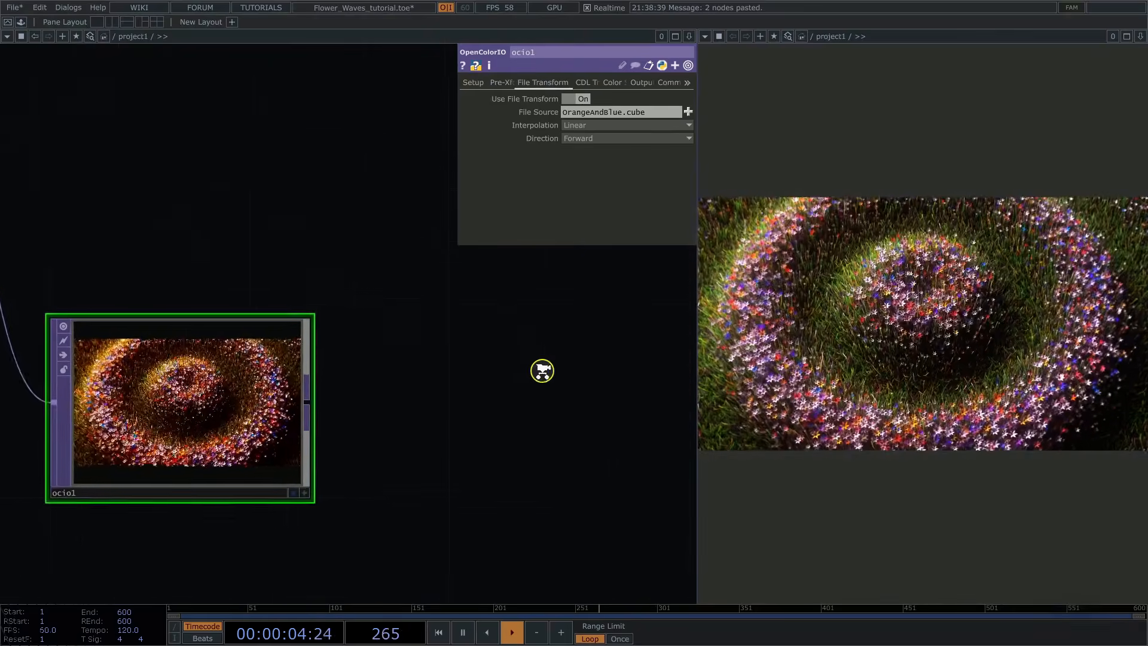
pyautogui.moveTo(199, 231); pyautogui.dragTo(240, 159)
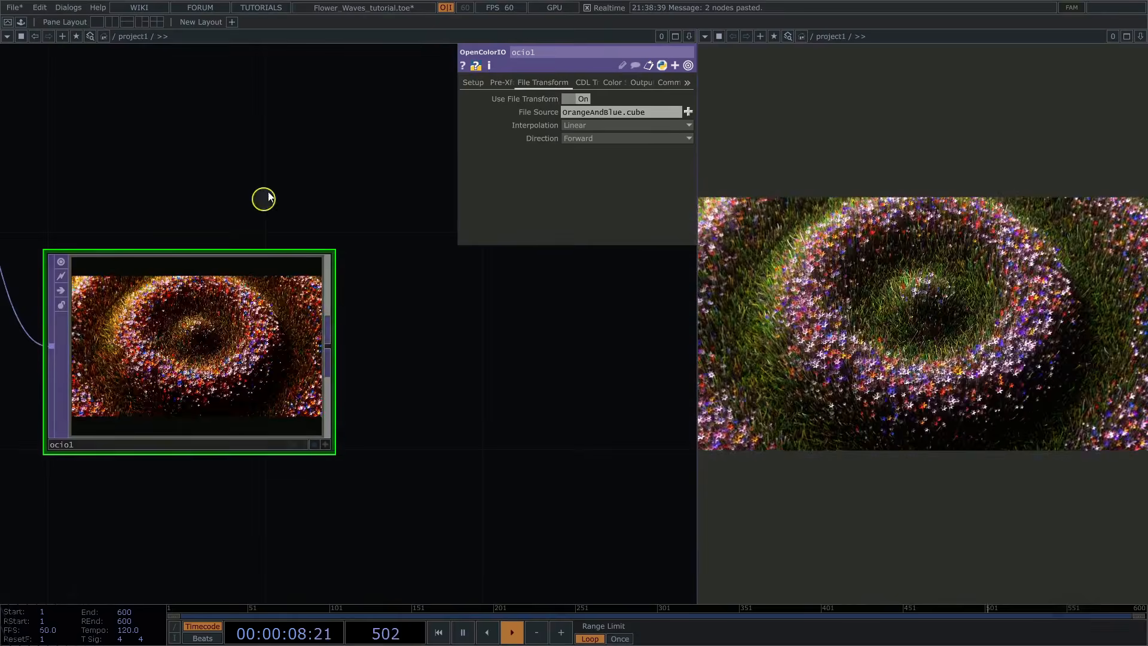
pyautogui.scroll(-5, 233, 205)
pyautogui.moveTo(274, 149); pyautogui.dragTo(228, 257)
pyautogui.press('Tab')
pyautogui.write('c')
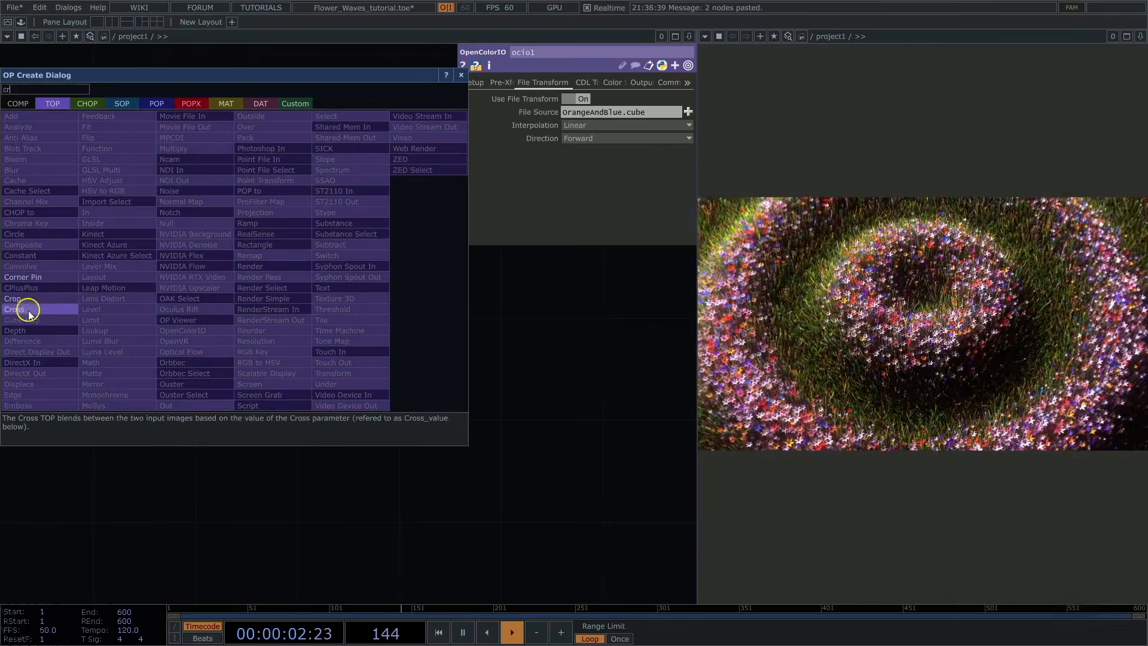
pyautogui.click(26, 310)
pyautogui.click(366, 180)
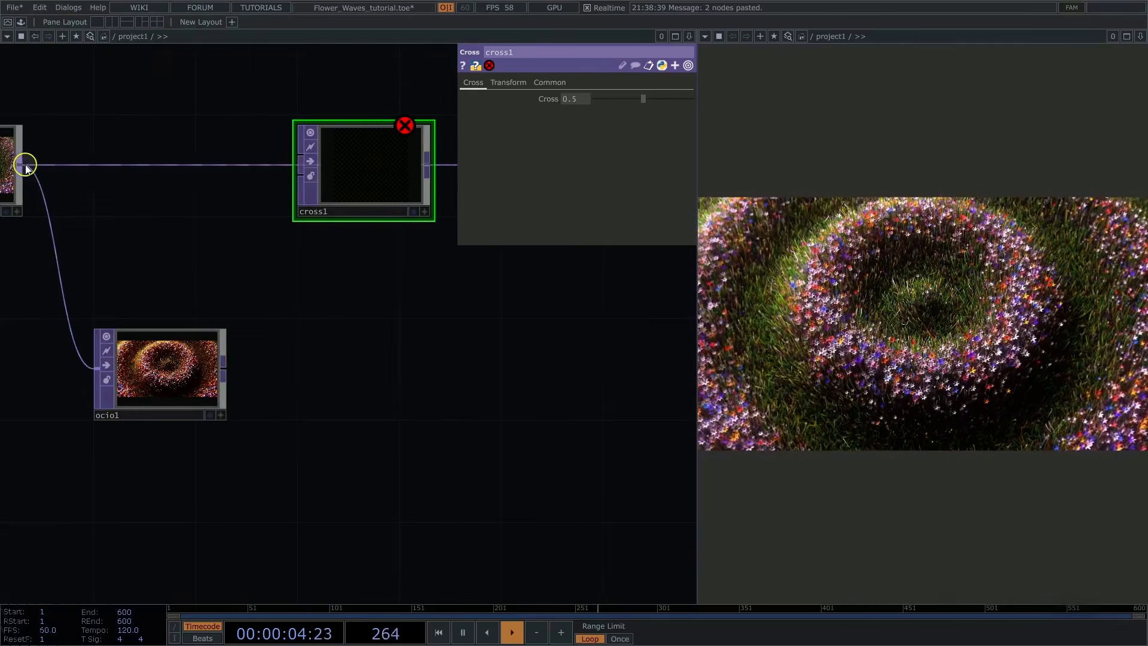
# Step: Connect lumablur1 and ocio1 to cross1's first and second inputs, and set its Cross value to 0.255
pyautogui.moveTo(26, 163); pyautogui.dragTo(299, 157)
pyautogui.moveTo(223, 369); pyautogui.dragTo(299, 175)
pyautogui.moveTo(314, 331); pyautogui.dragTo(221, 404)
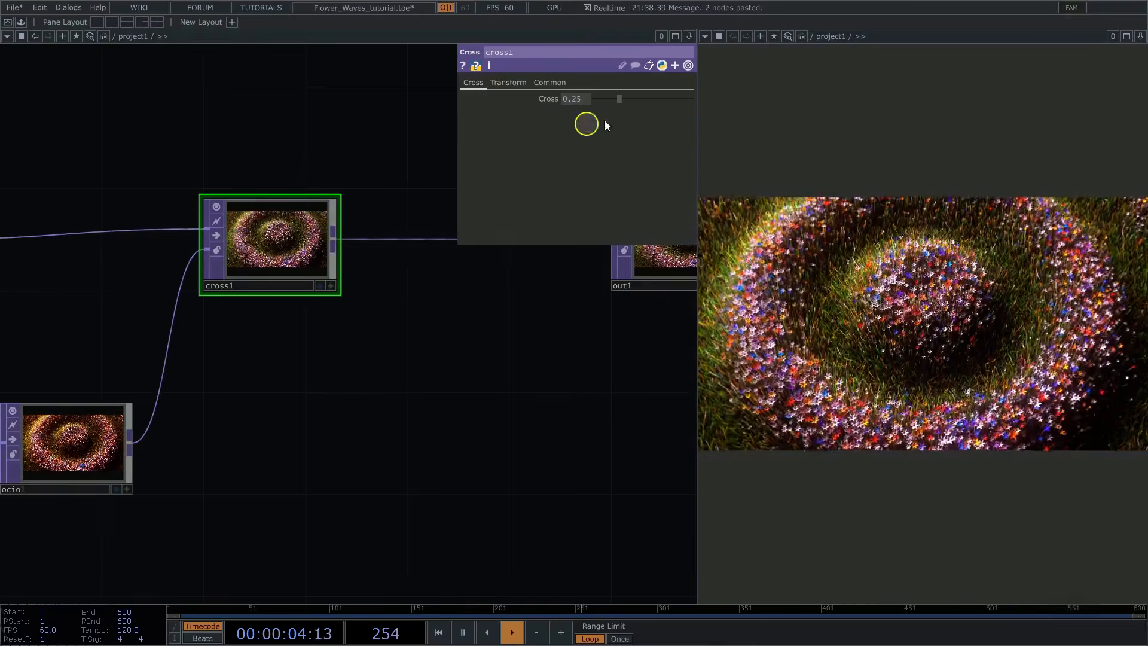
pyautogui.moveTo(622, 105)
pyautogui.mouseDown()
pyautogui.moveTo(697, 105)
pyautogui.moveTo(636, 111)
pyautogui.mouseUp()
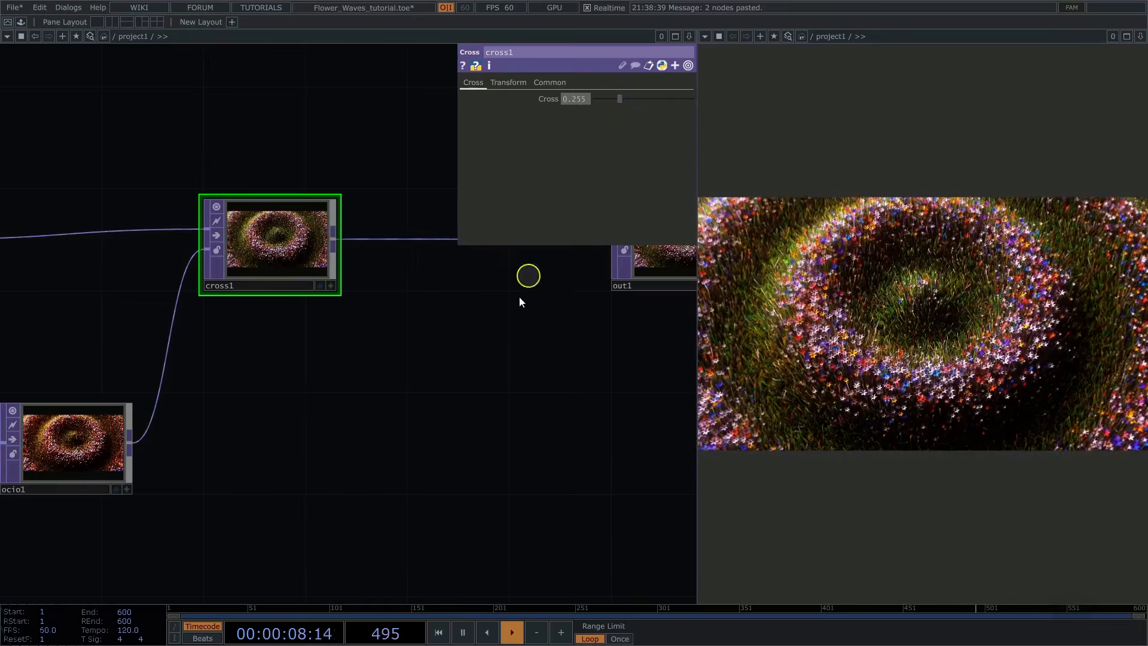
# Step: Insert a Level TOP into the wire between cross1 and out1, and set its Brightness 1 to 1.5
pyautogui.moveTo(418, 394); pyautogui.dragTo(307, 406)
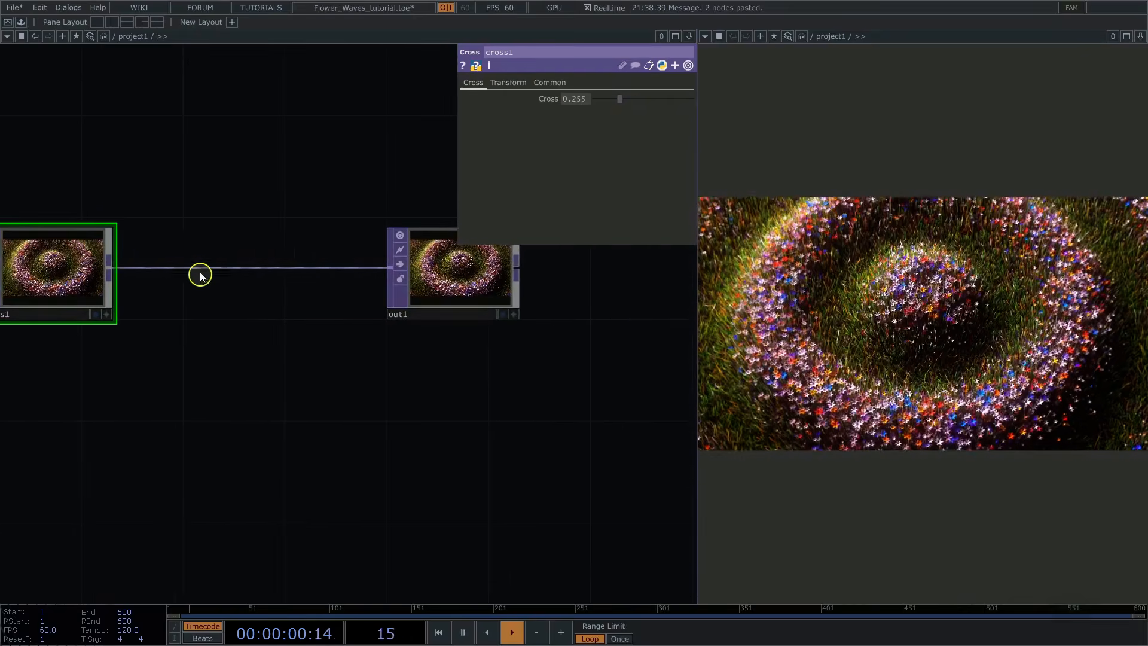
pyautogui.click(224, 255)
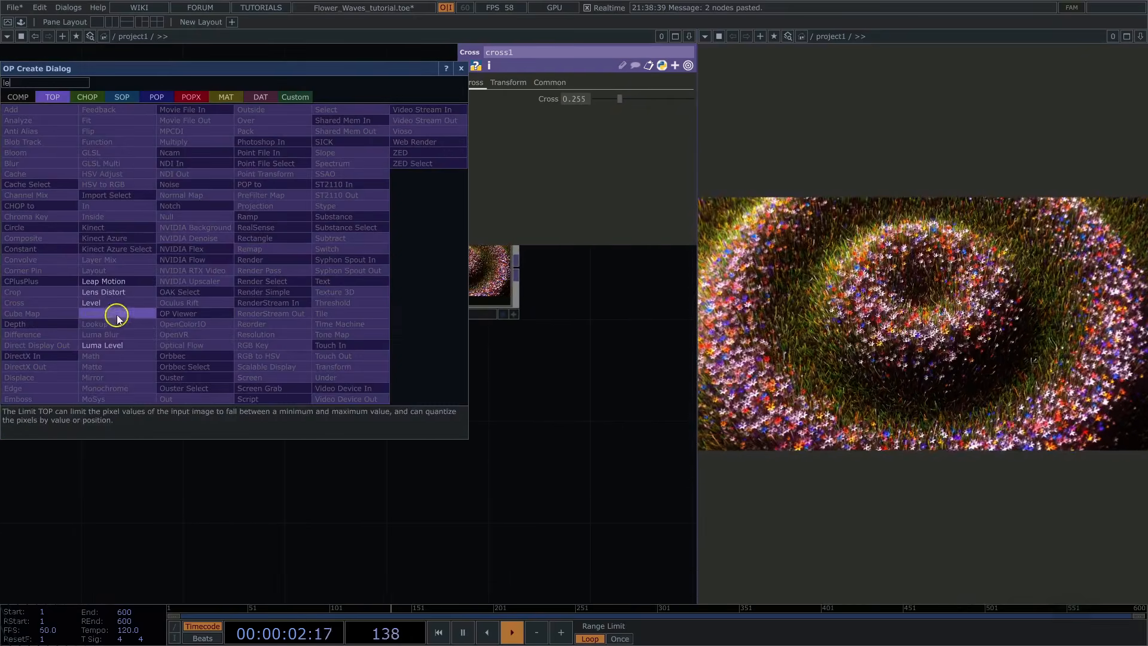
pyautogui.click(115, 315)
pyautogui.click(251, 266)
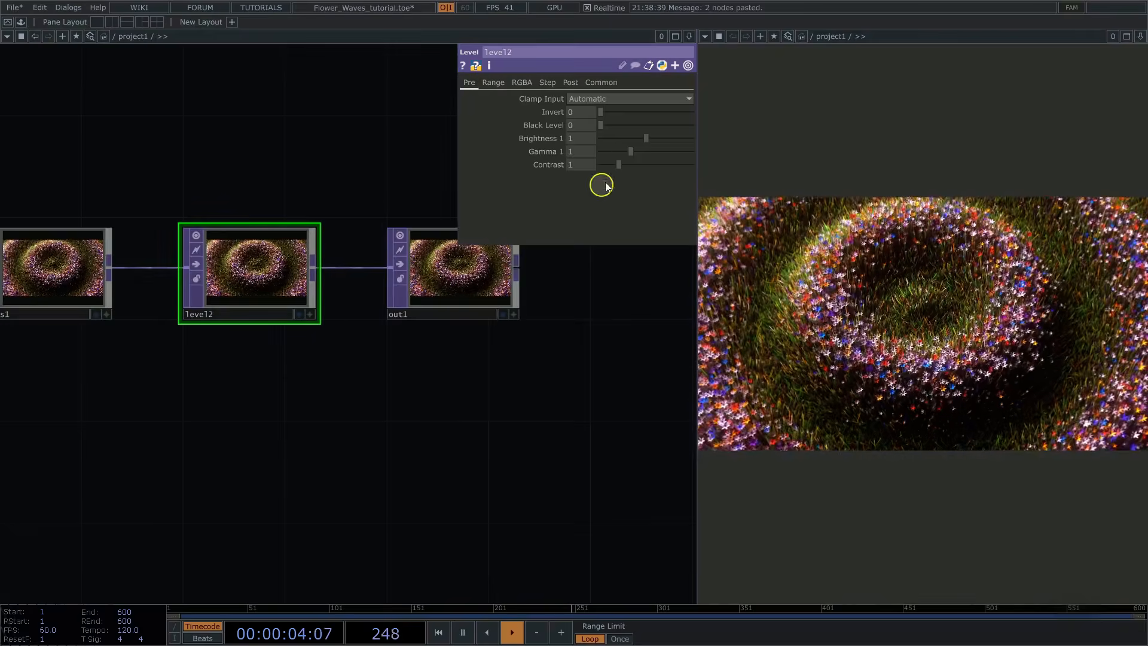
pyautogui.click(586, 142)
pyautogui.write('1.5')
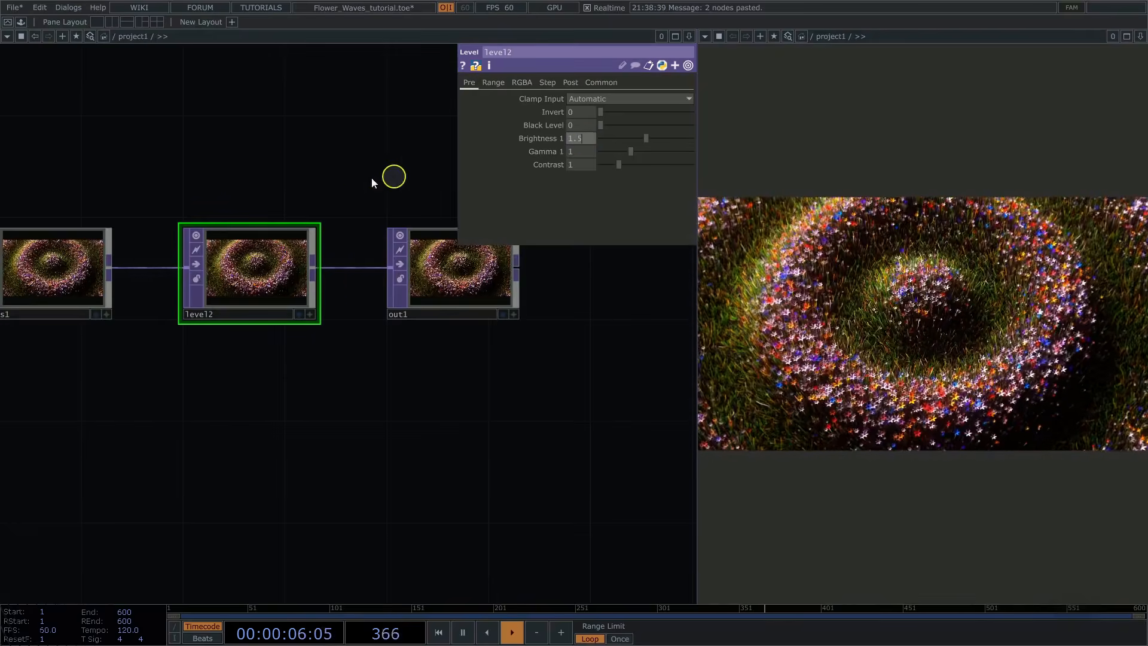
pyautogui.press('Return')
# Step: Hide the parameter window and examine the graded image on out1 and the complete node network
pyautogui.moveTo(250, 170); pyautogui.dragTo(167, 200)
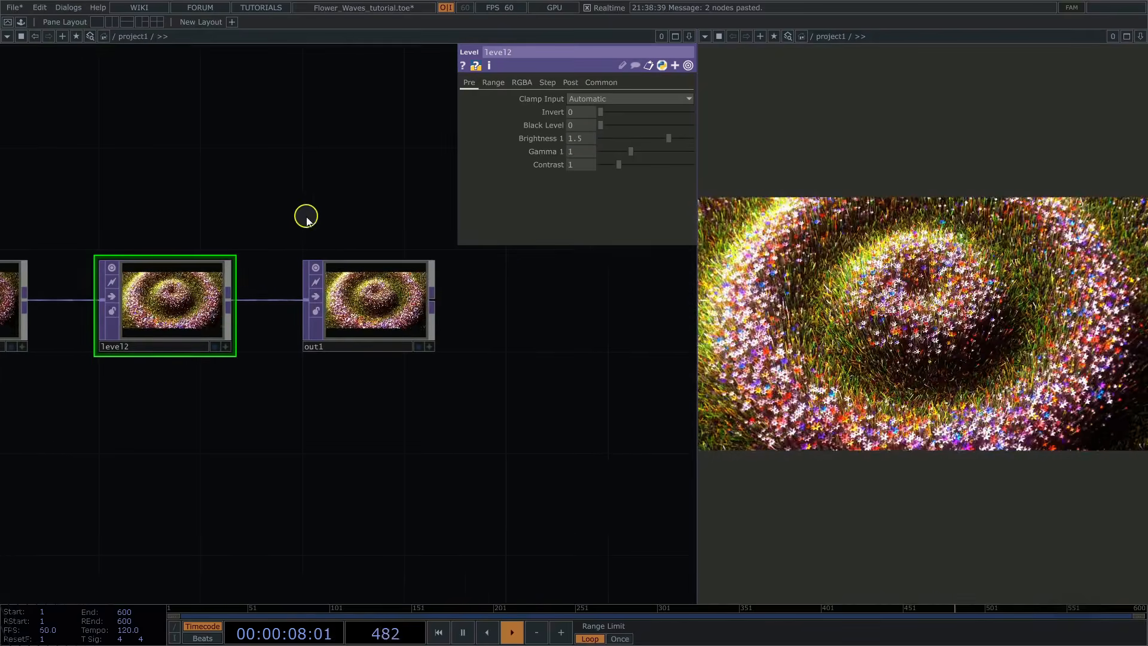
pyautogui.moveTo(346, 218); pyautogui.dragTo(493, 230, button='middle')
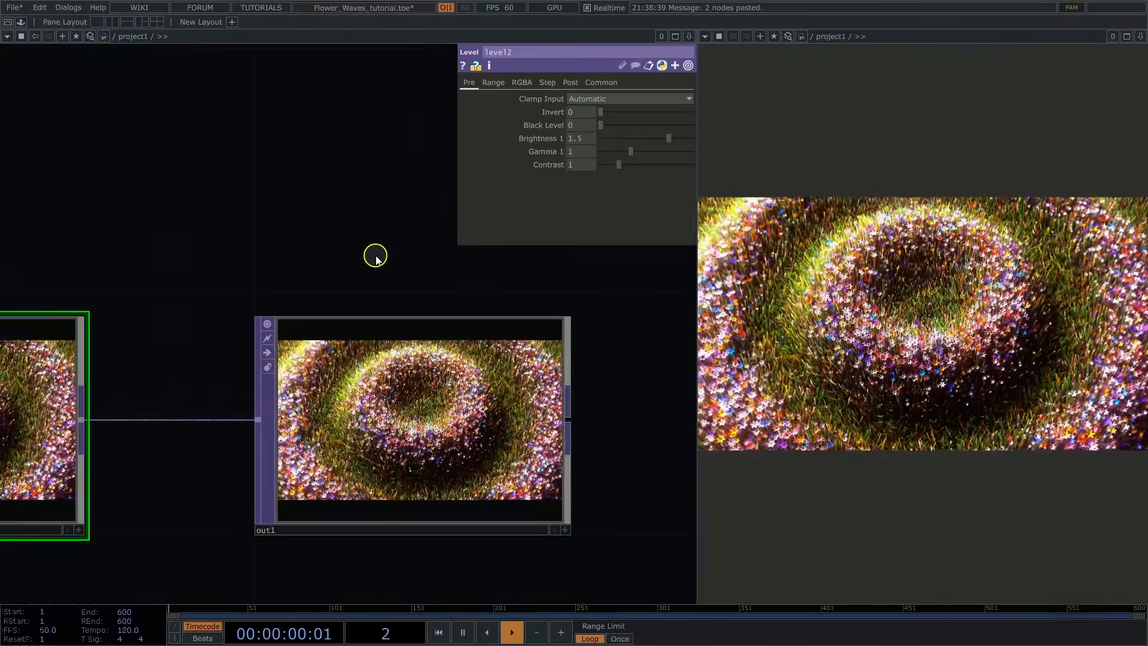
pyautogui.press('p')
pyautogui.moveTo(472, 259); pyautogui.dragTo(465, 236)
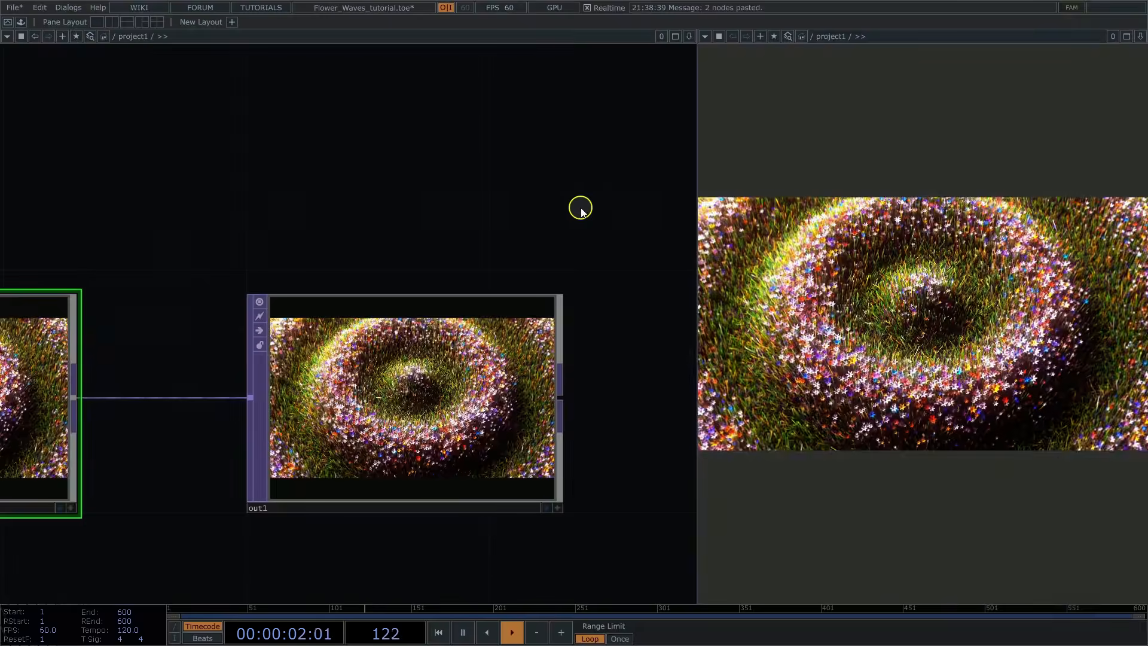
pyautogui.moveTo(578, 207); pyautogui.dragTo(366, 246, button='middle')
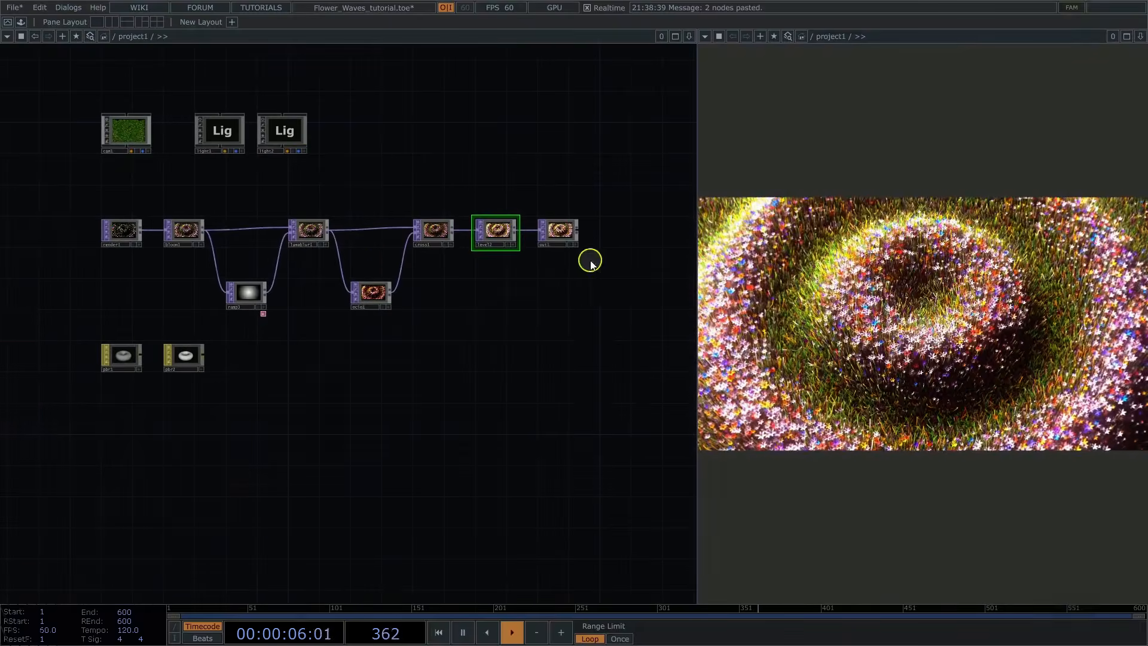